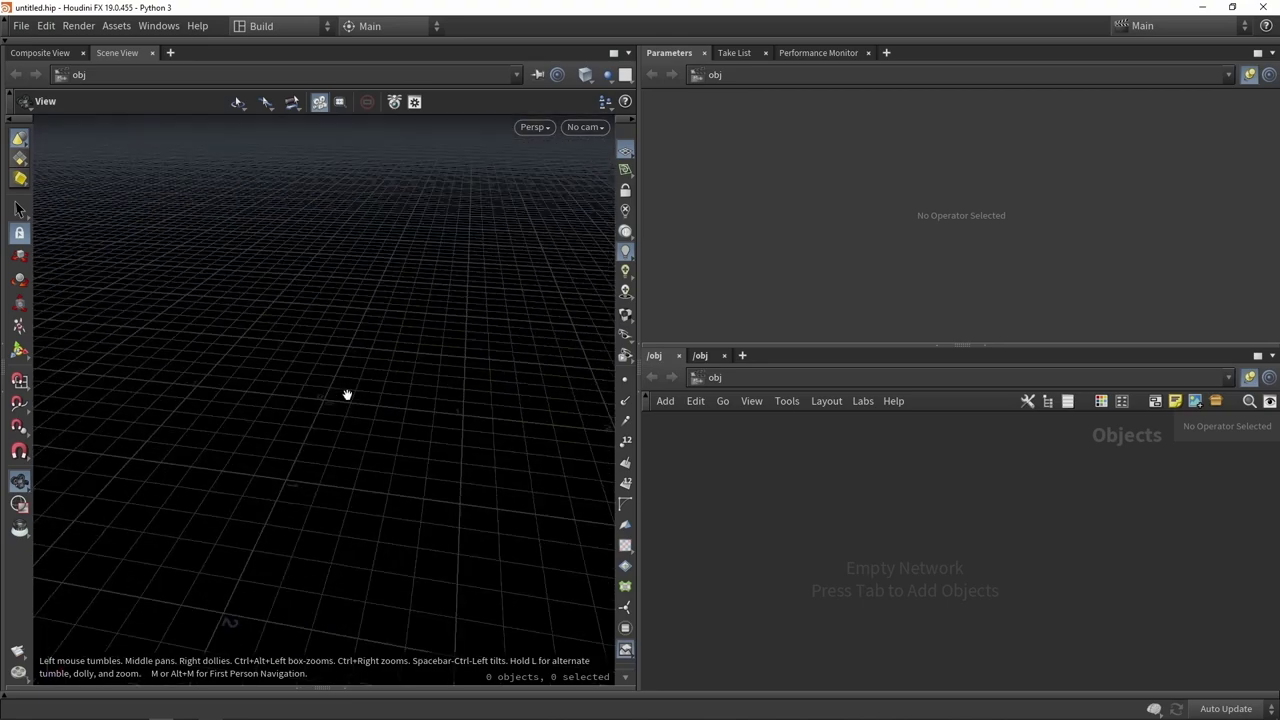
{"action": "left_click_drag", "start_coordinate": [382, 330], "coordinate": [351, 429]}
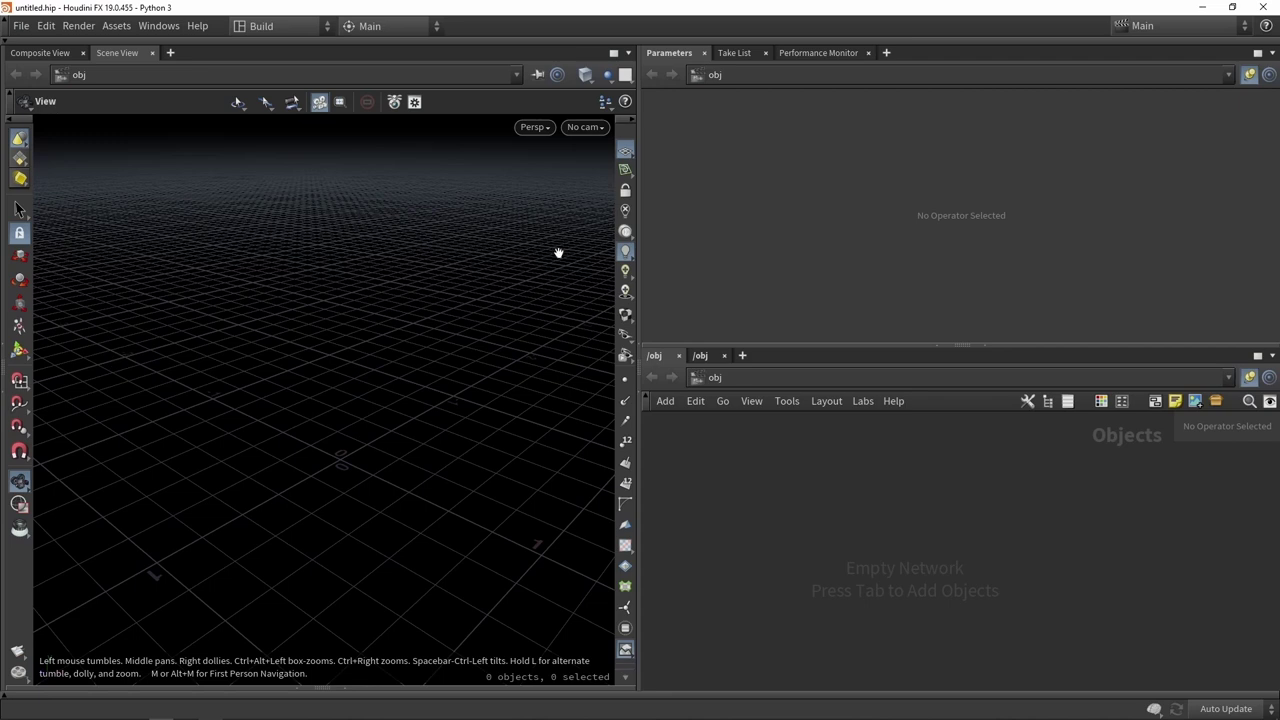
{"action": "scroll", "coordinate": [625, 270], "scroll_direction": "down", "scroll_amount": 3}
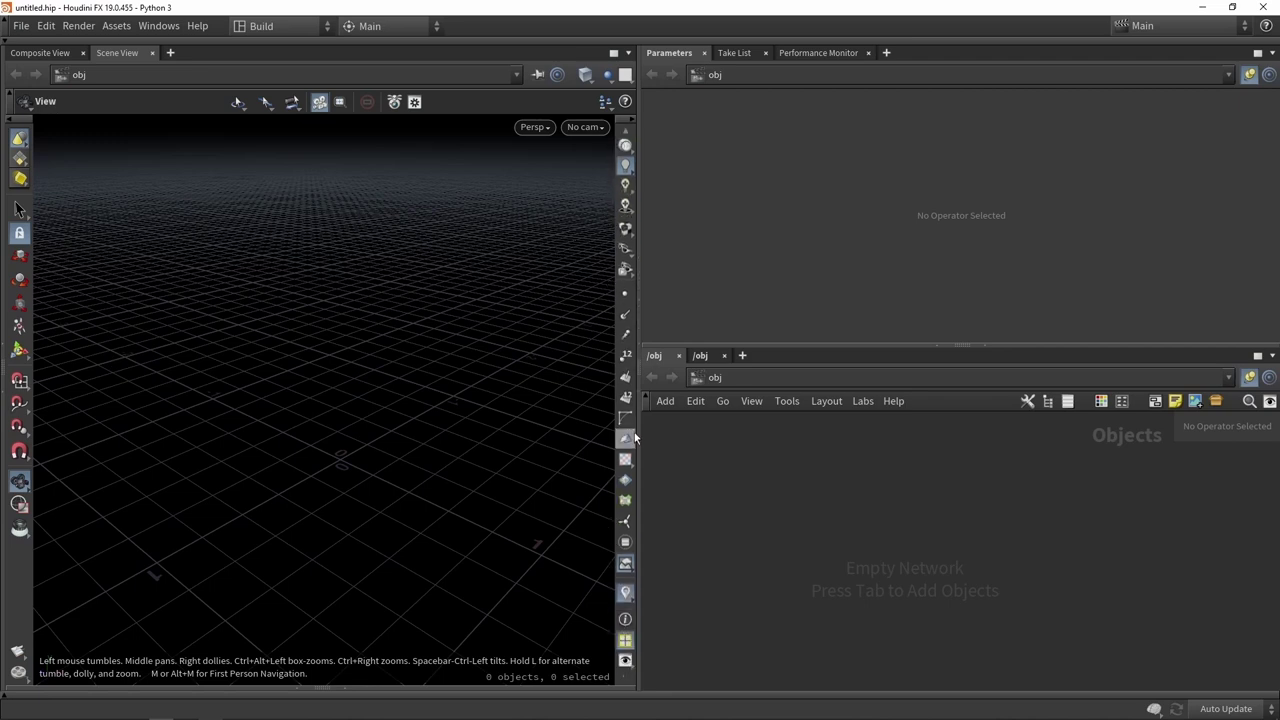
{"action": "scroll", "coordinate": [625, 565], "scroll_direction": "up", "scroll_amount": 1}
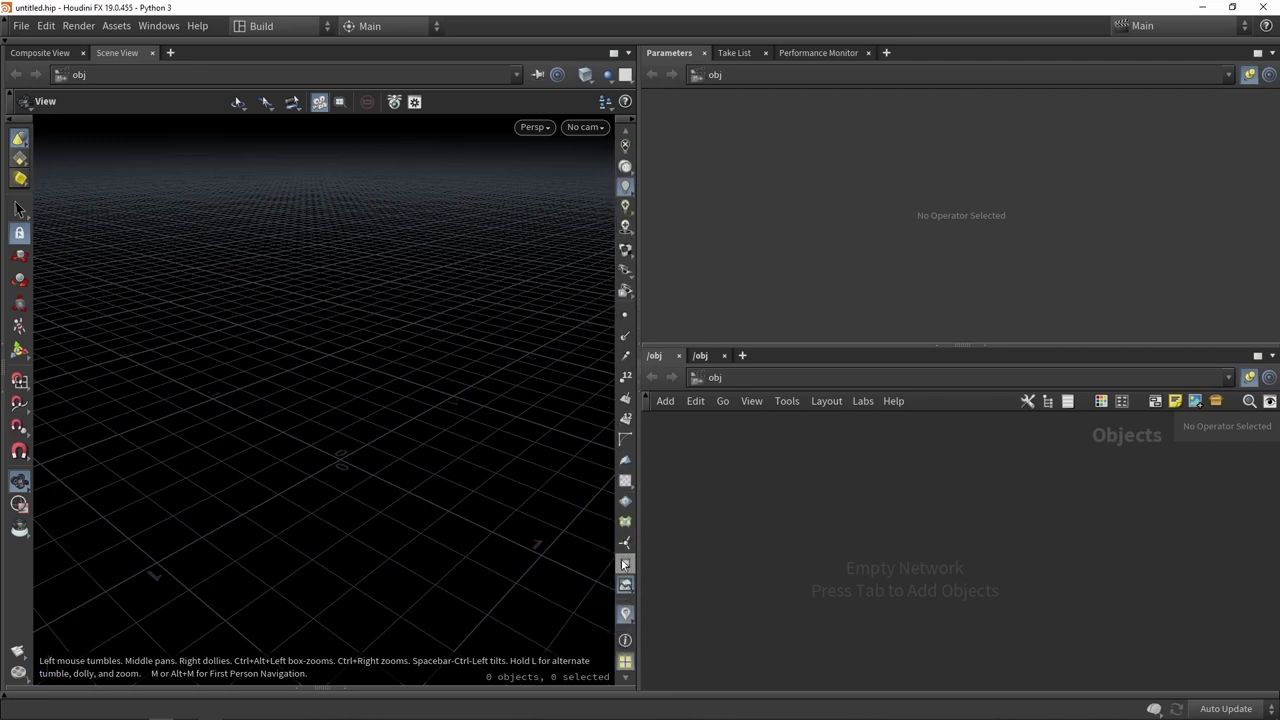
{"action": "scroll", "coordinate": [625, 378], "scroll_direction": "up", "scroll_amount": 3}
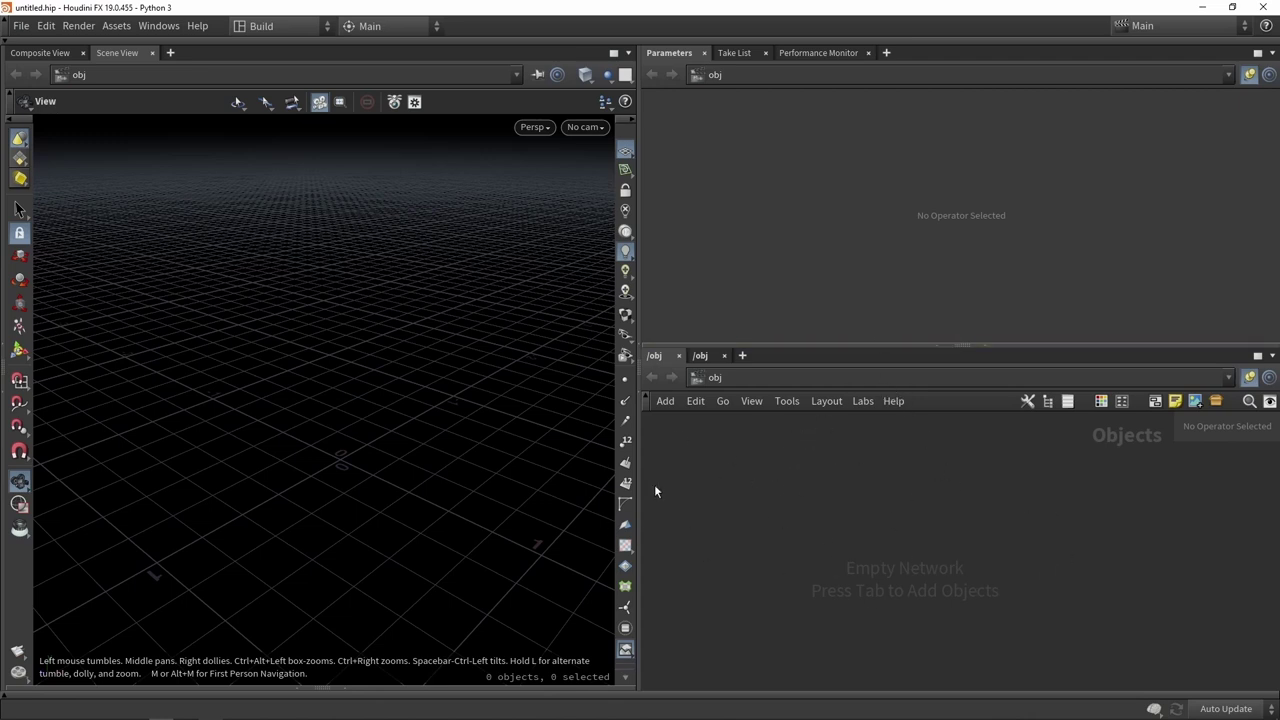
Reveal the shelf tools and the timeline, and collapse both again.
{"action": "left_click", "coordinate": [131, 41]}
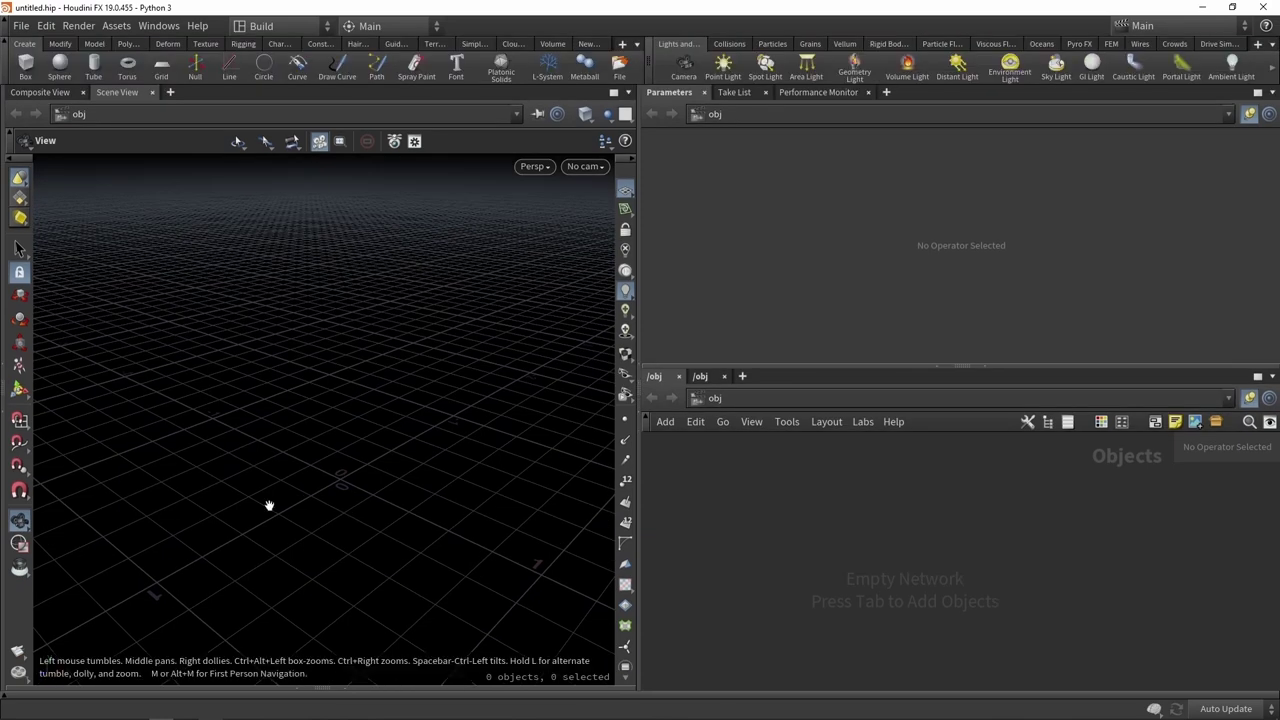
{"action": "left_click", "coordinate": [320, 687]}
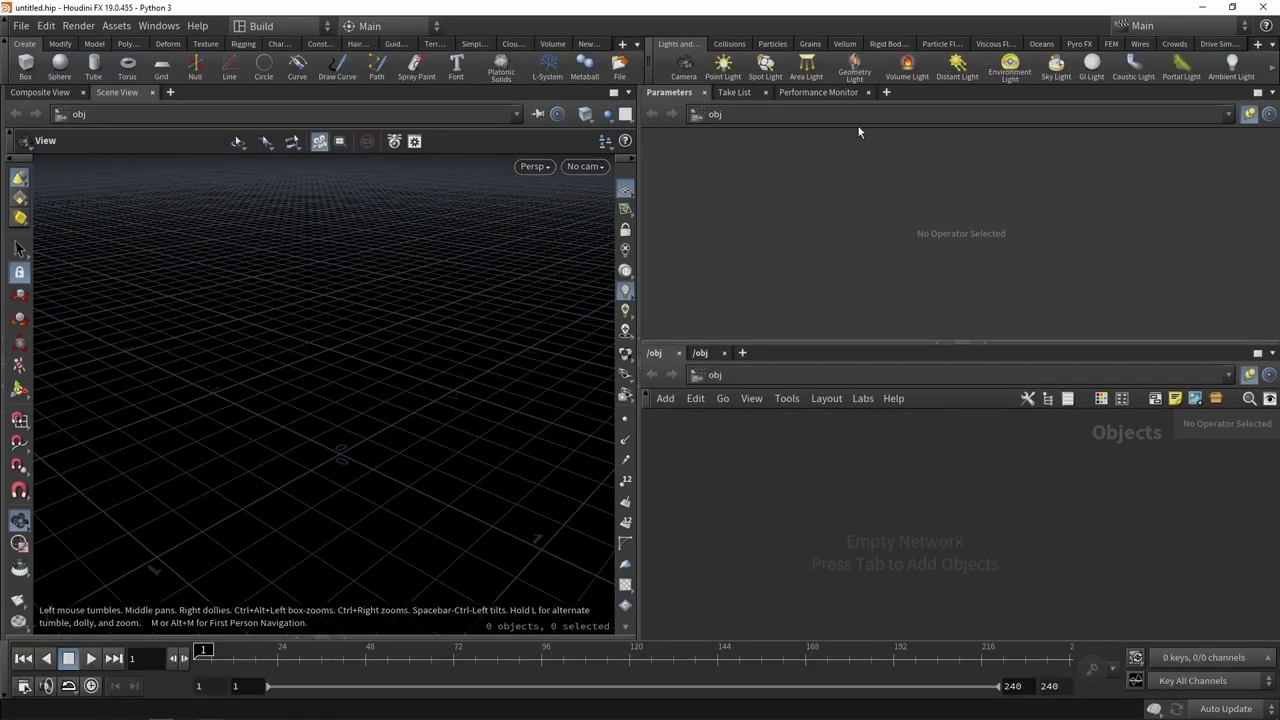
{"action": "left_click", "coordinate": [7, 658]}
{"action": "left_click", "coordinate": [8, 62]}
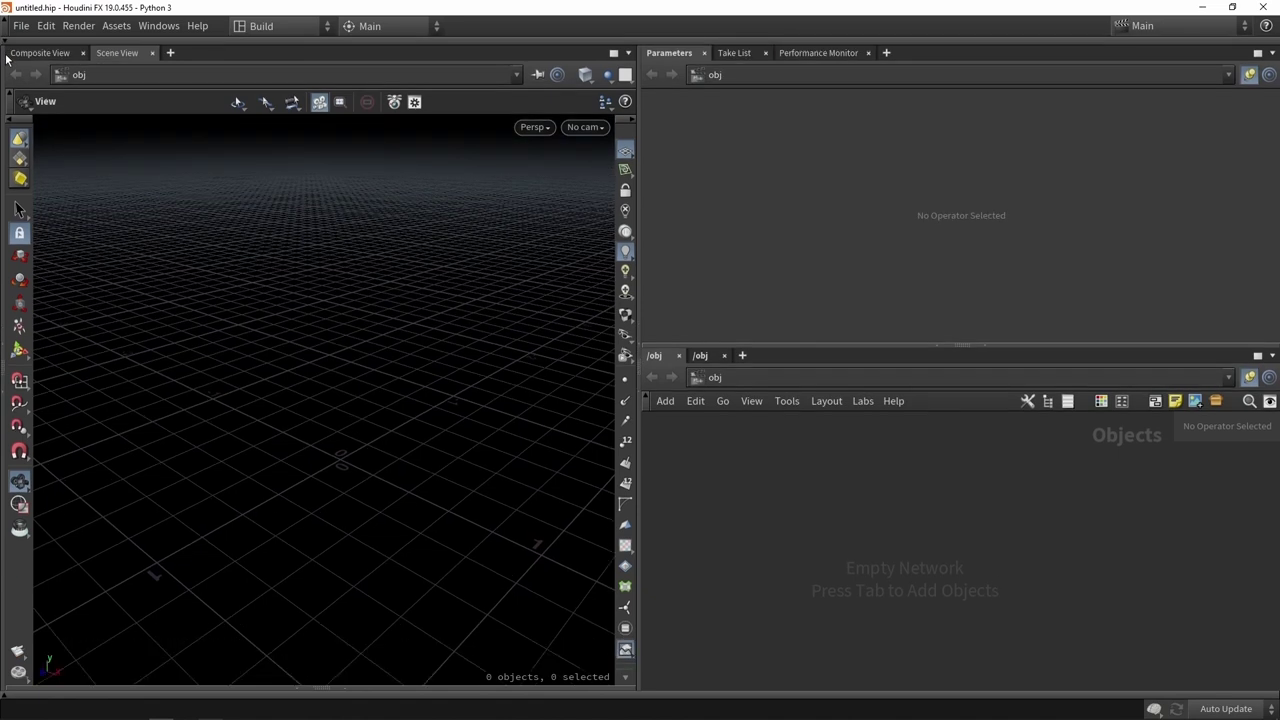
Collapse the Parameters pane and turn on the parameter overlay inside the network view.
{"action": "left_click", "coordinate": [941, 343]}
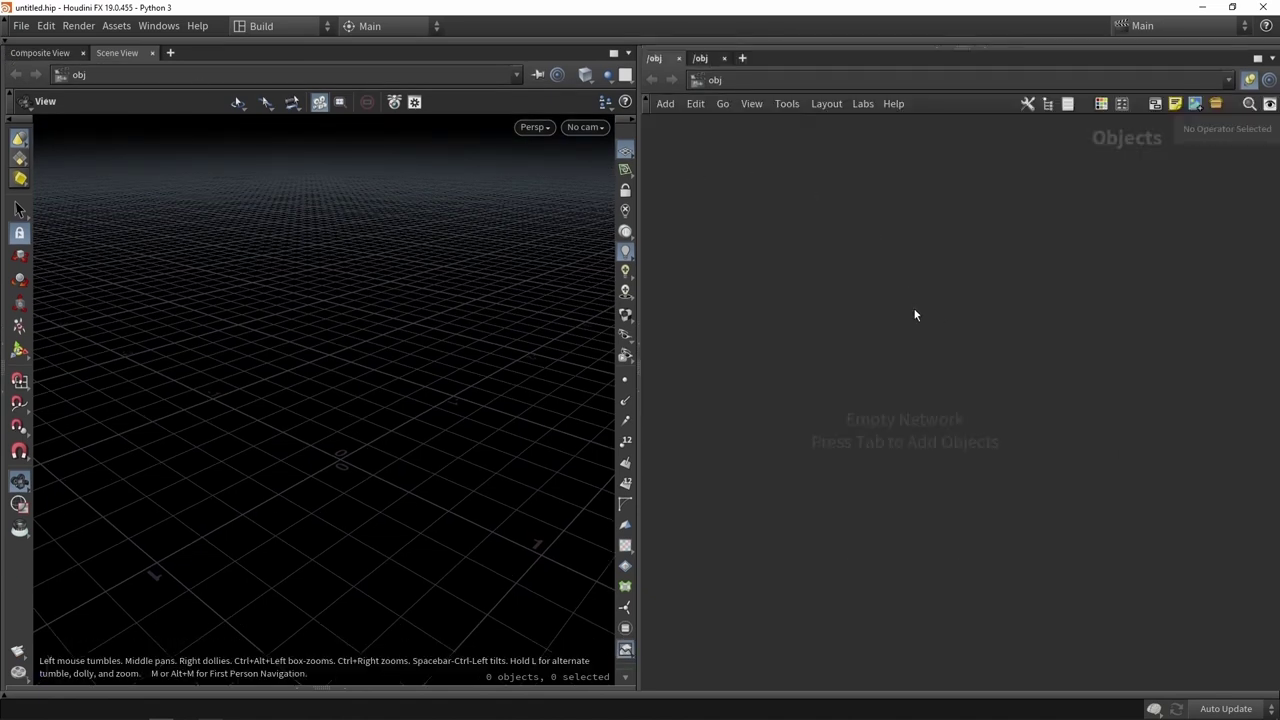
{"action": "key", "text": "p"}
Add a Box object to the object network and move its node clear of the parameter overlay.
{"action": "key", "text": "Tab"}
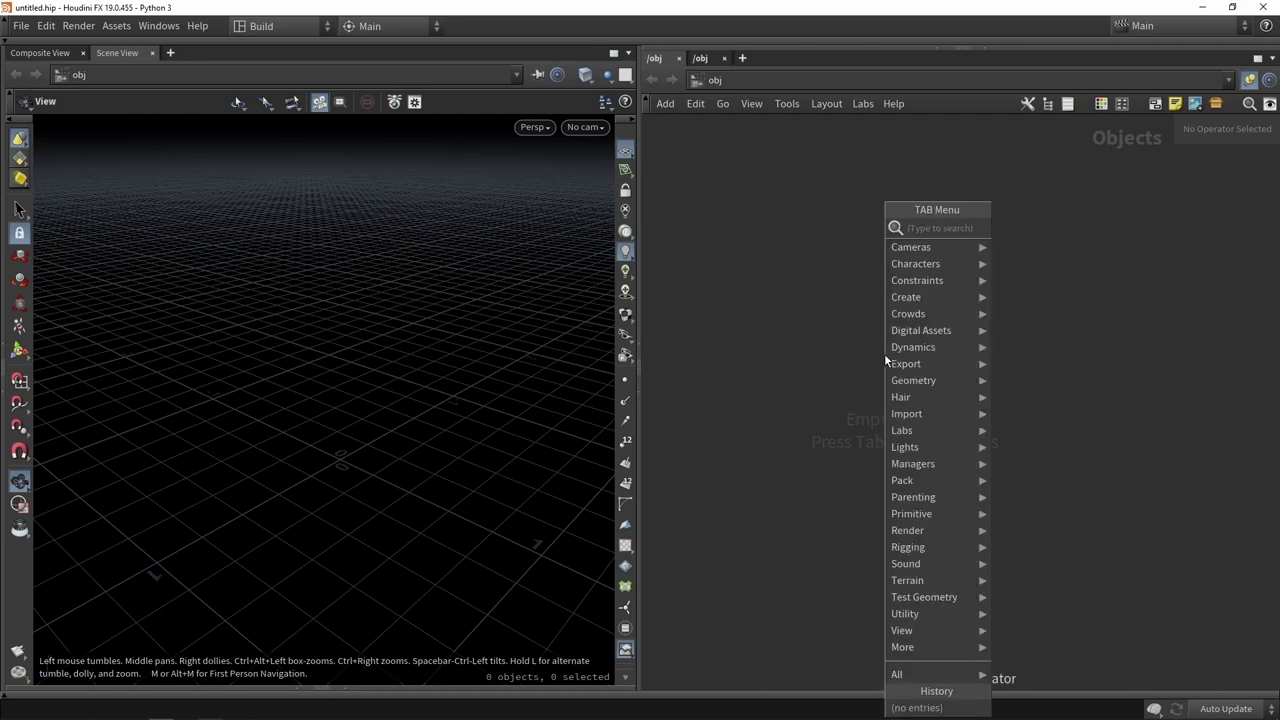
{"action": "type", "text": "box"}
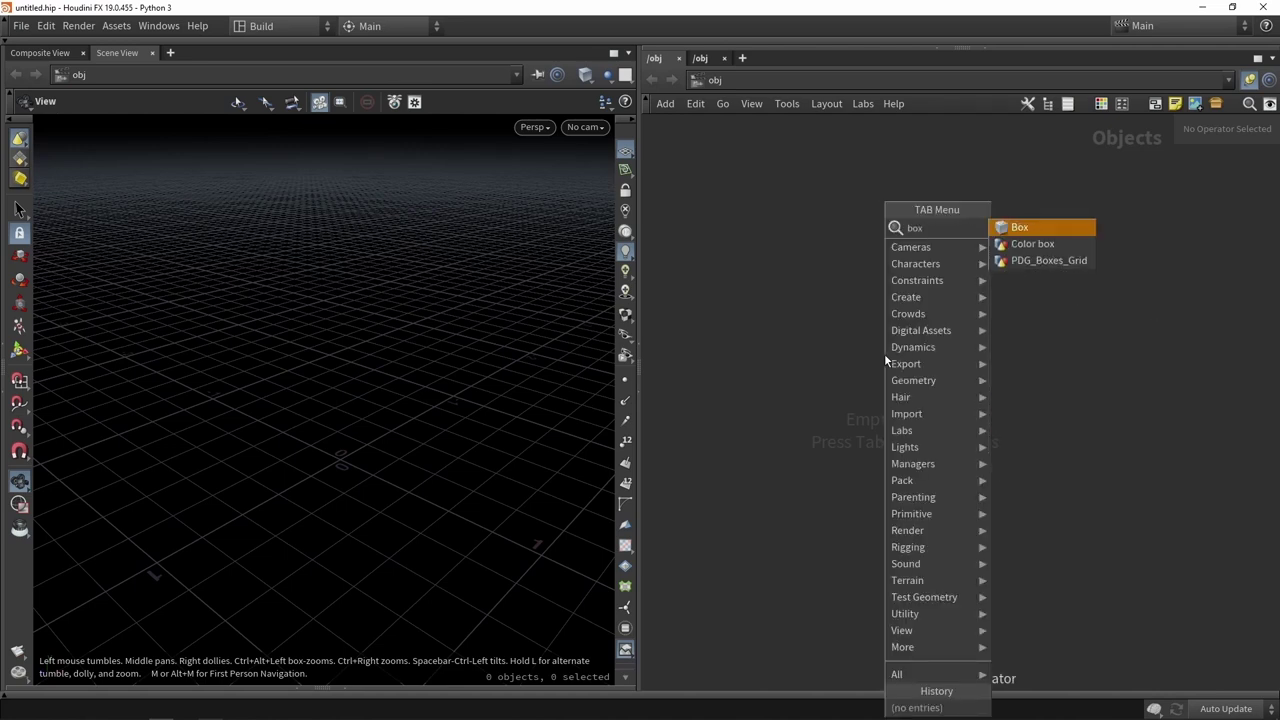
{"action": "key", "text": "Return"}
{"action": "left_click", "coordinate": [884, 356]}
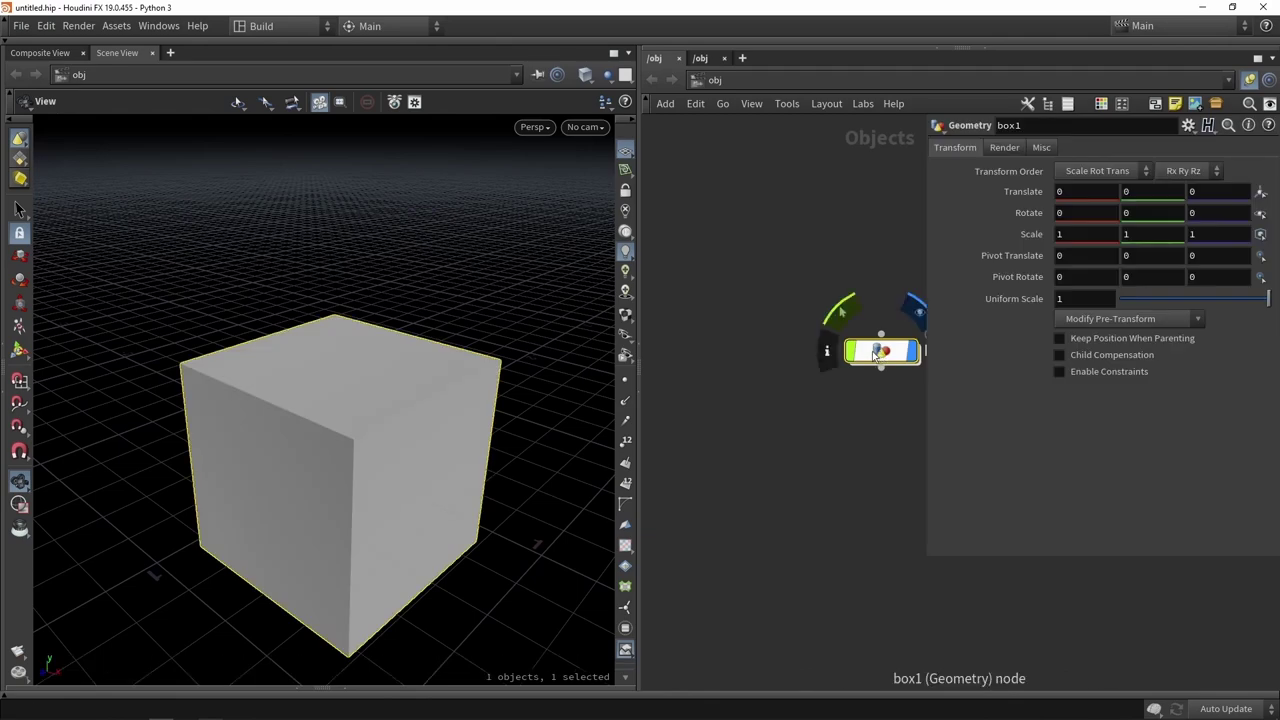
{"action": "left_click_drag", "start_coordinate": [884, 356], "coordinate": [746, 354]}
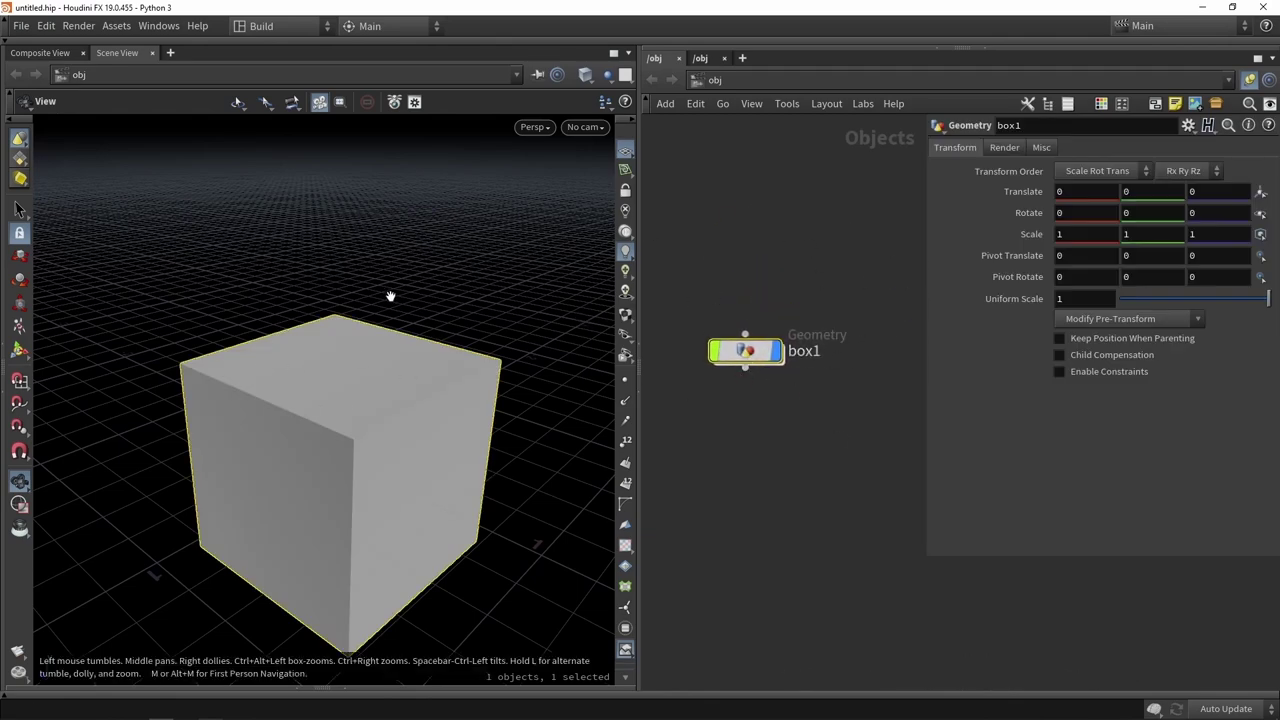
{"action": "left_click_drag", "start_coordinate": [451, 294], "coordinate": [397, 253]}
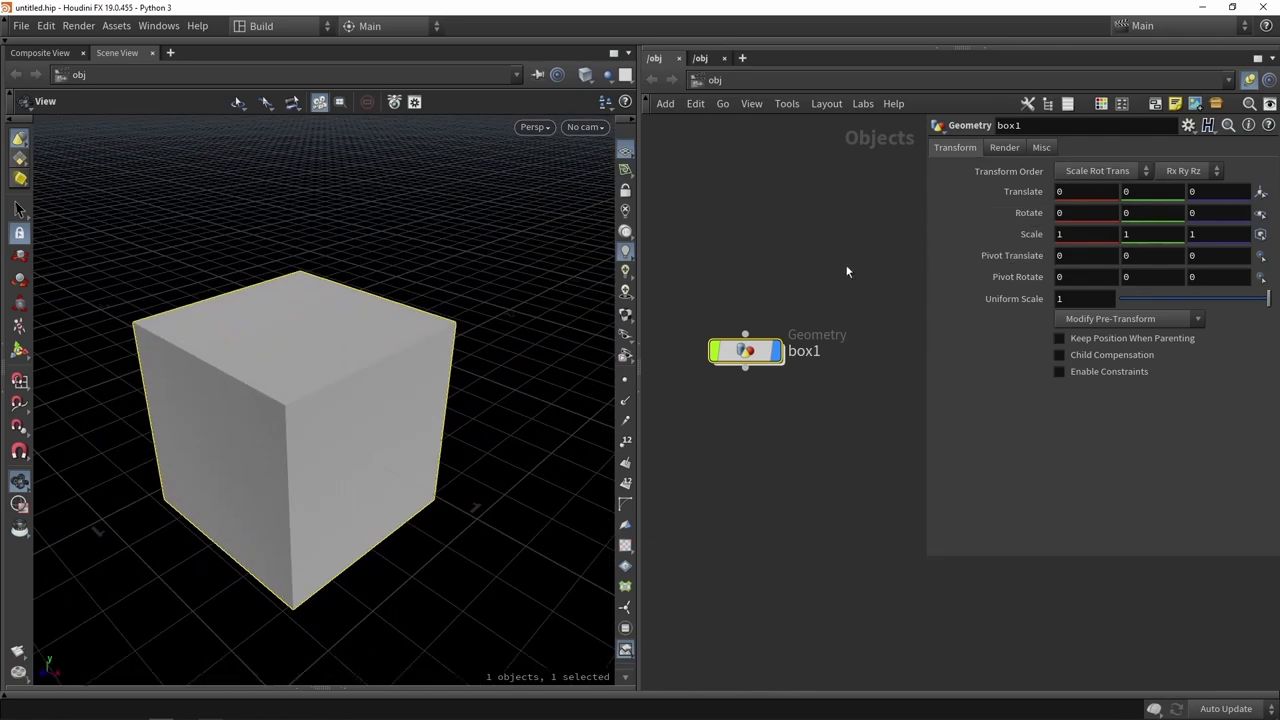
Toggle the parameter overlay off and on, reduce its height, and deselect the box object.
{"action": "key", "text": "p"}
{"action": "key", "text": "p"}
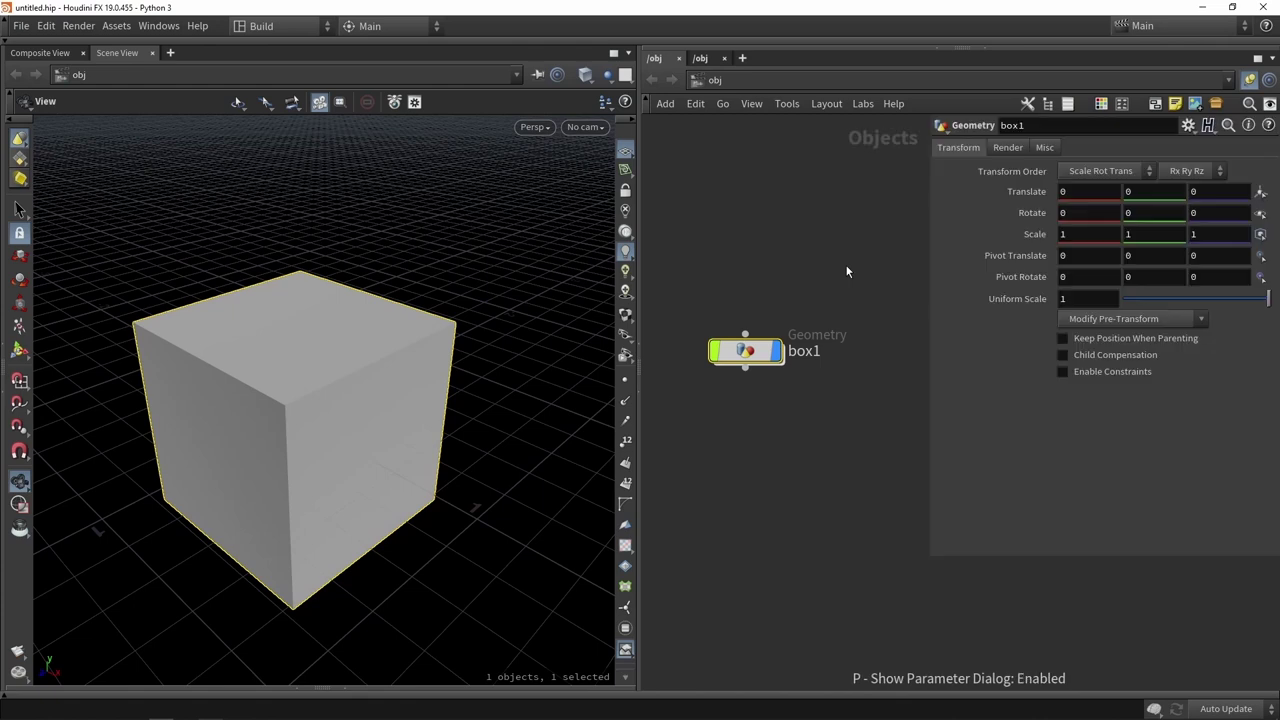
{"action": "left_click_drag", "start_coordinate": [927, 562], "coordinate": [917, 490]}
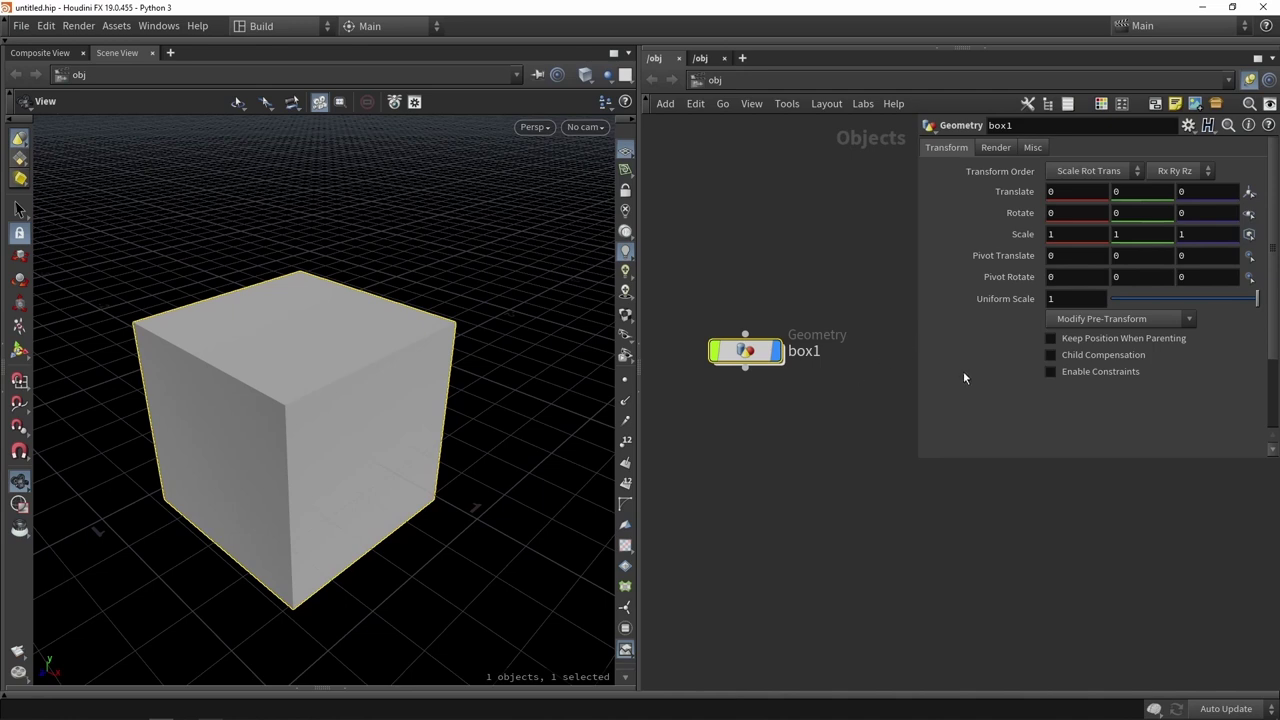
{"action": "left_click_drag", "start_coordinate": [1232, 298], "coordinate": [1270, 298]}
{"action": "left_click", "coordinate": [797, 510]}
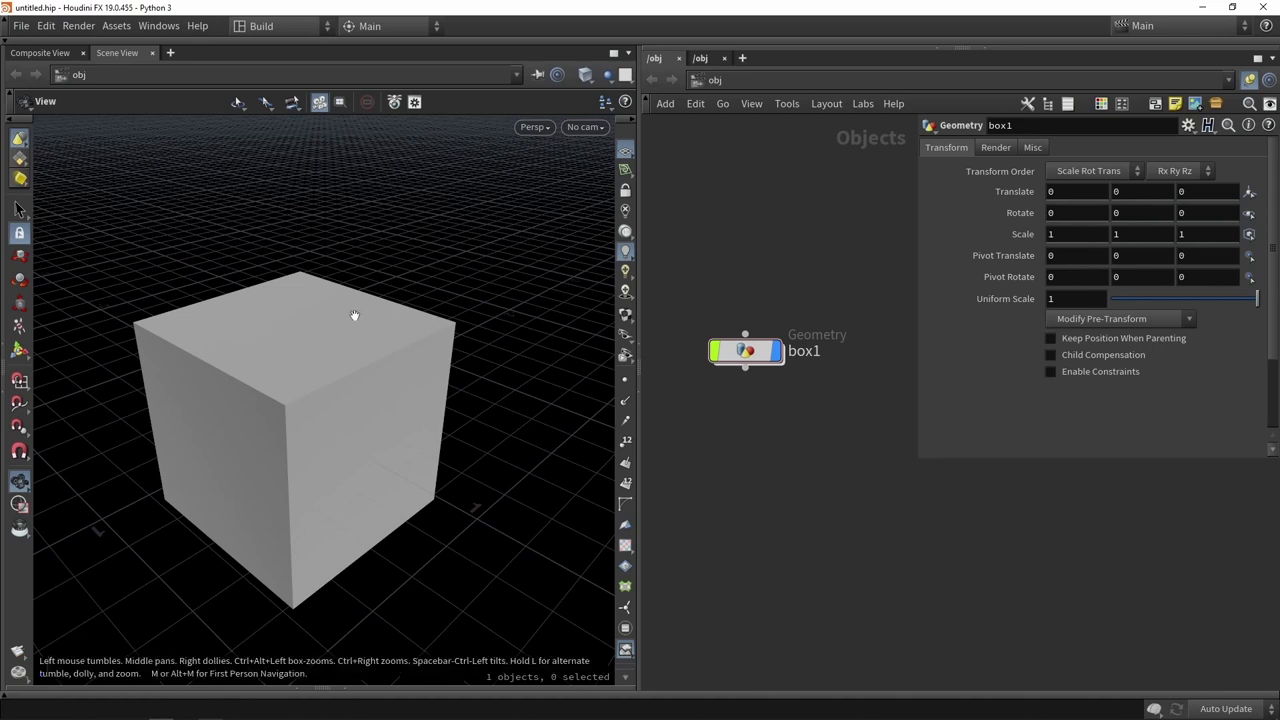
Enter the box object's geometry network, return to the object level, and enter the geometry network again.
{"action": "mouse_move", "coordinate": [759, 362]}
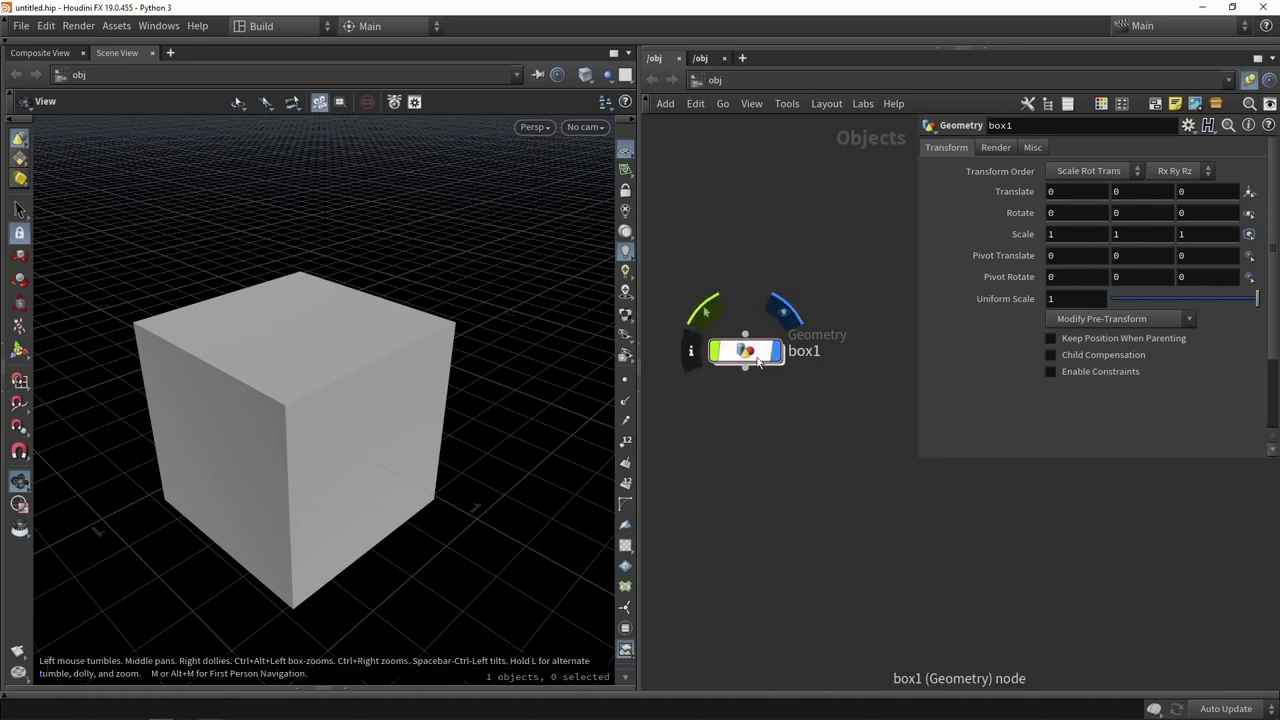
{"action": "left_click_drag", "start_coordinate": [746, 352], "coordinate": [741, 311]}
{"action": "double_click", "coordinate": [741, 311]}
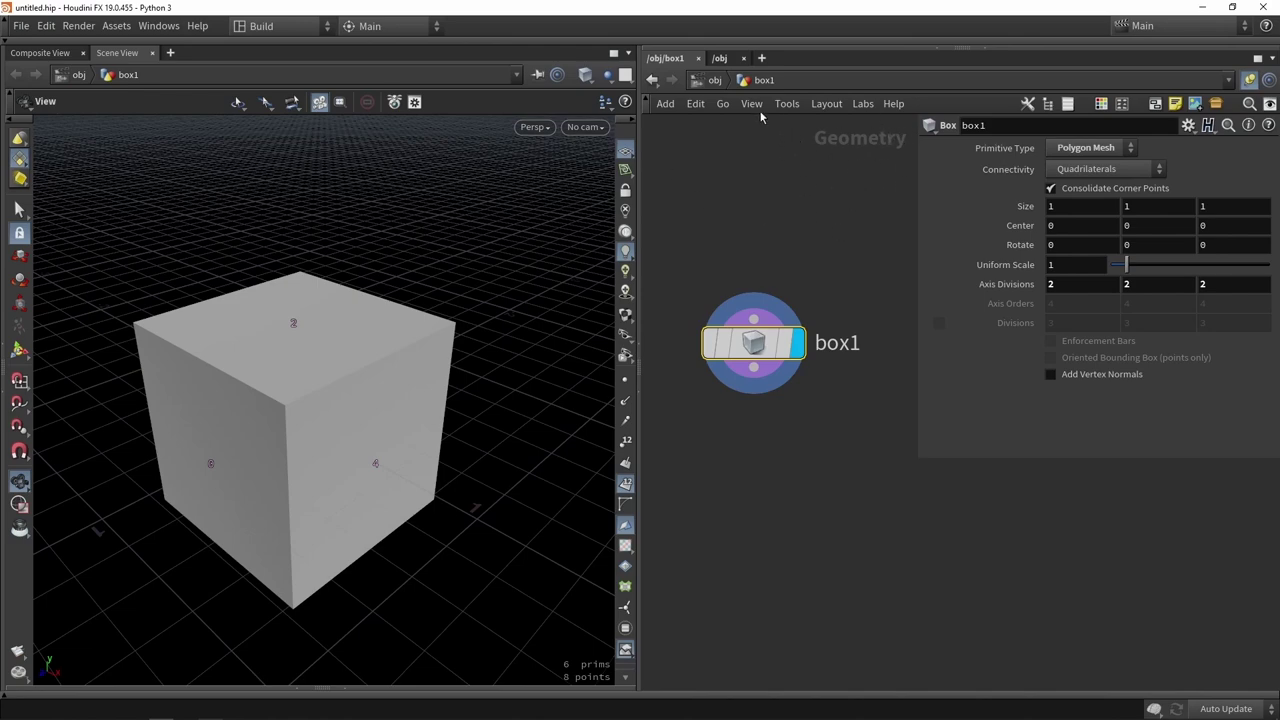
{"action": "left_click", "coordinate": [708, 82]}
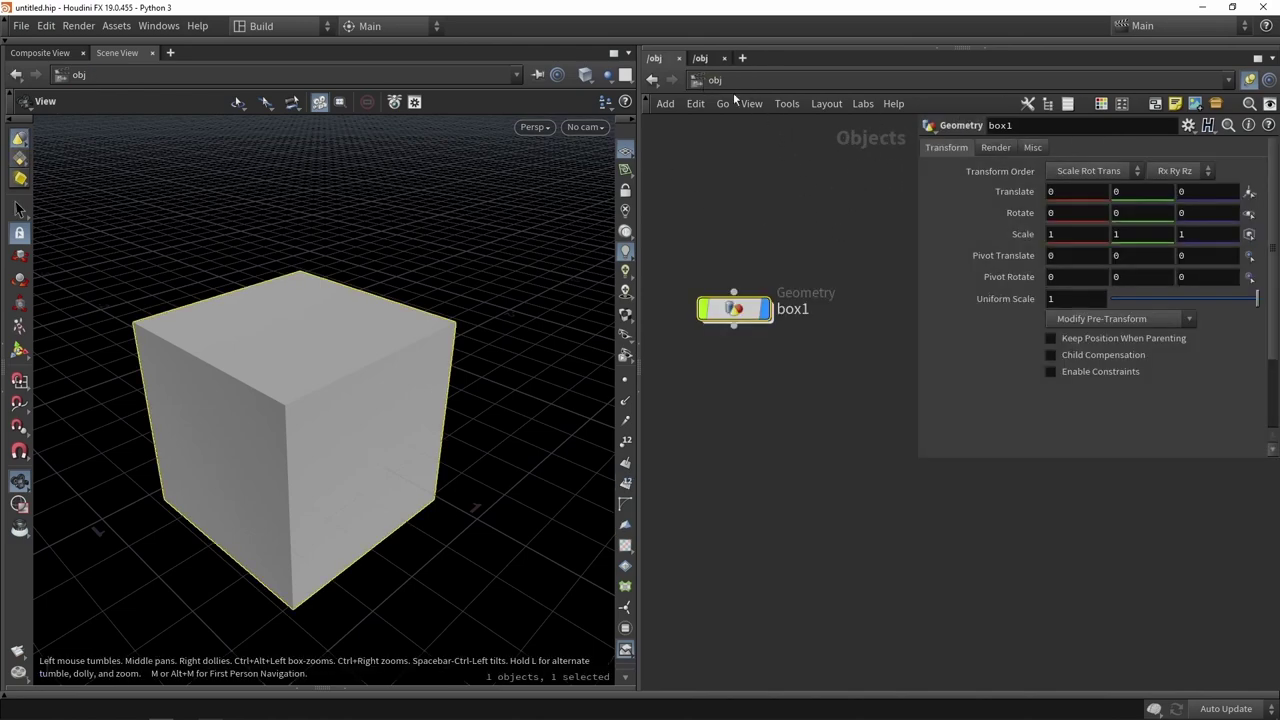
{"action": "double_click", "coordinate": [733, 309]}
{"action": "left_click", "coordinate": [753, 244]}
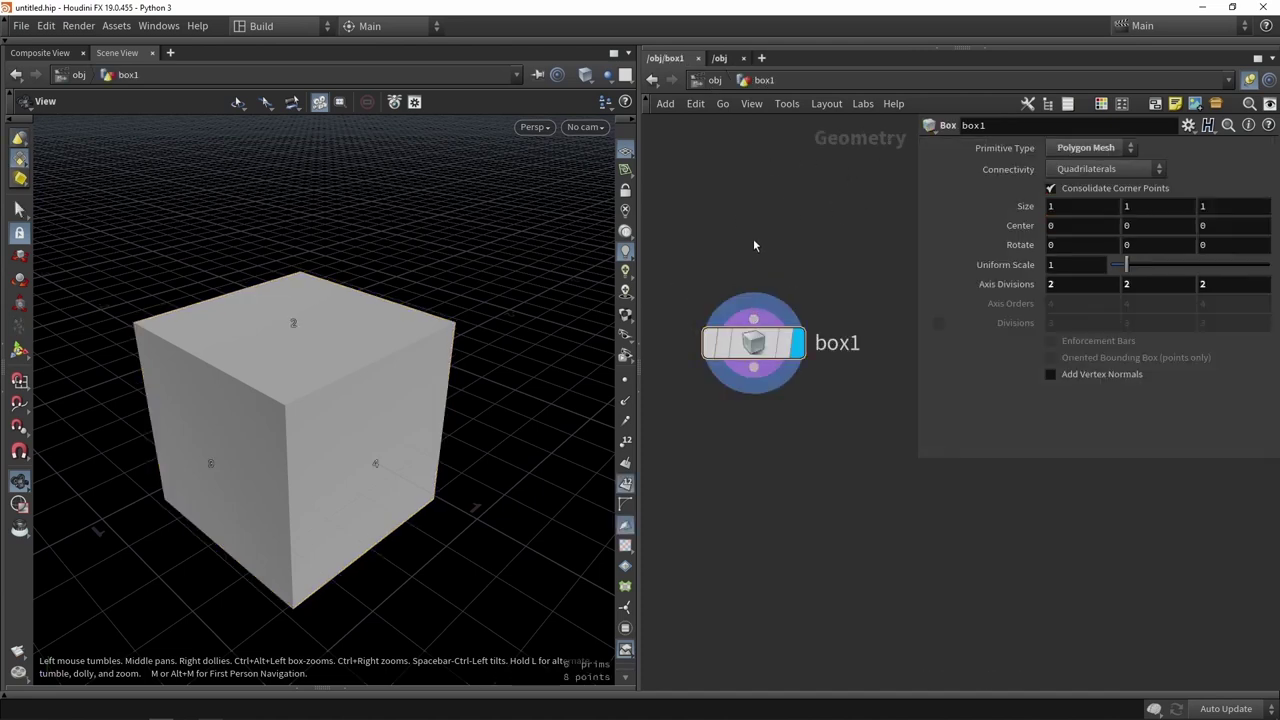
Search the available operators for "unw" inside the box geometry and for "u" at object level, without adding a node.
{"action": "key", "text": "Tab"}
{"action": "type", "text": "unw"}
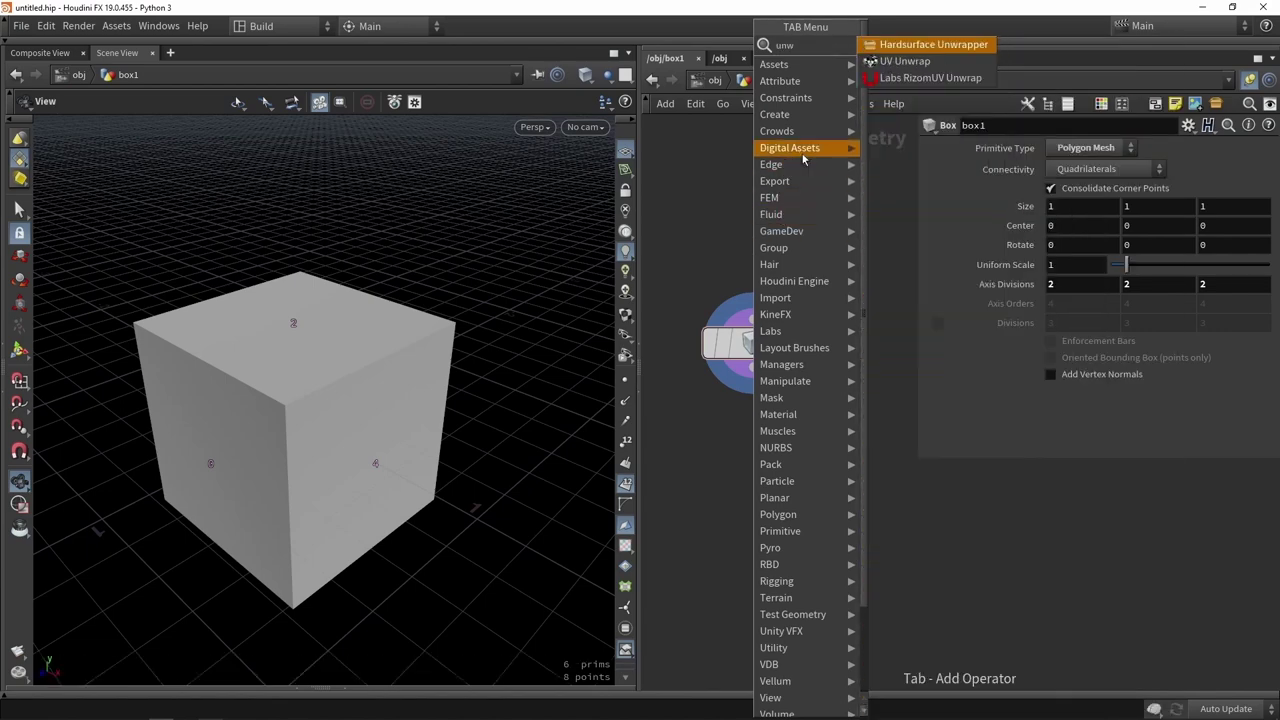
{"action": "key", "text": "Down"}
{"action": "key", "text": "Down"}
{"action": "key", "text": "Escape"}
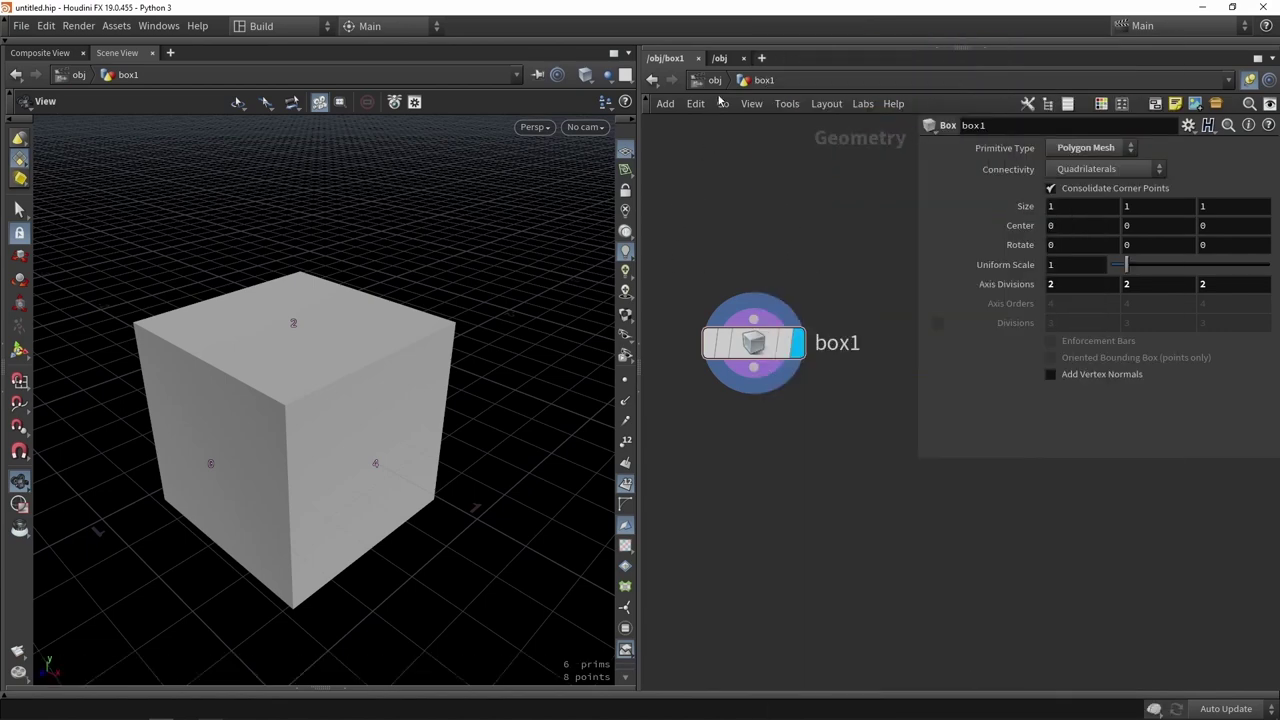
{"action": "left_click", "coordinate": [714, 80]}
{"action": "key", "text": "Tab"}
{"action": "type", "text": "u"}
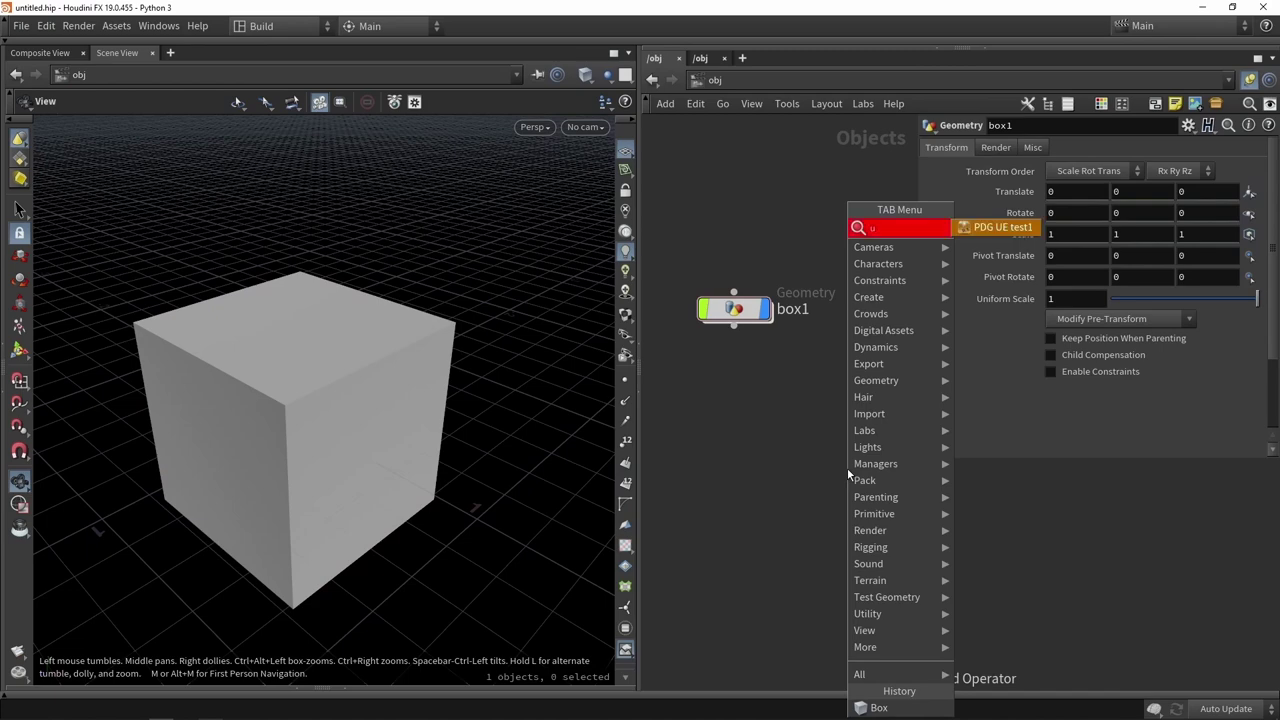
{"action": "key", "text": "Escape"}
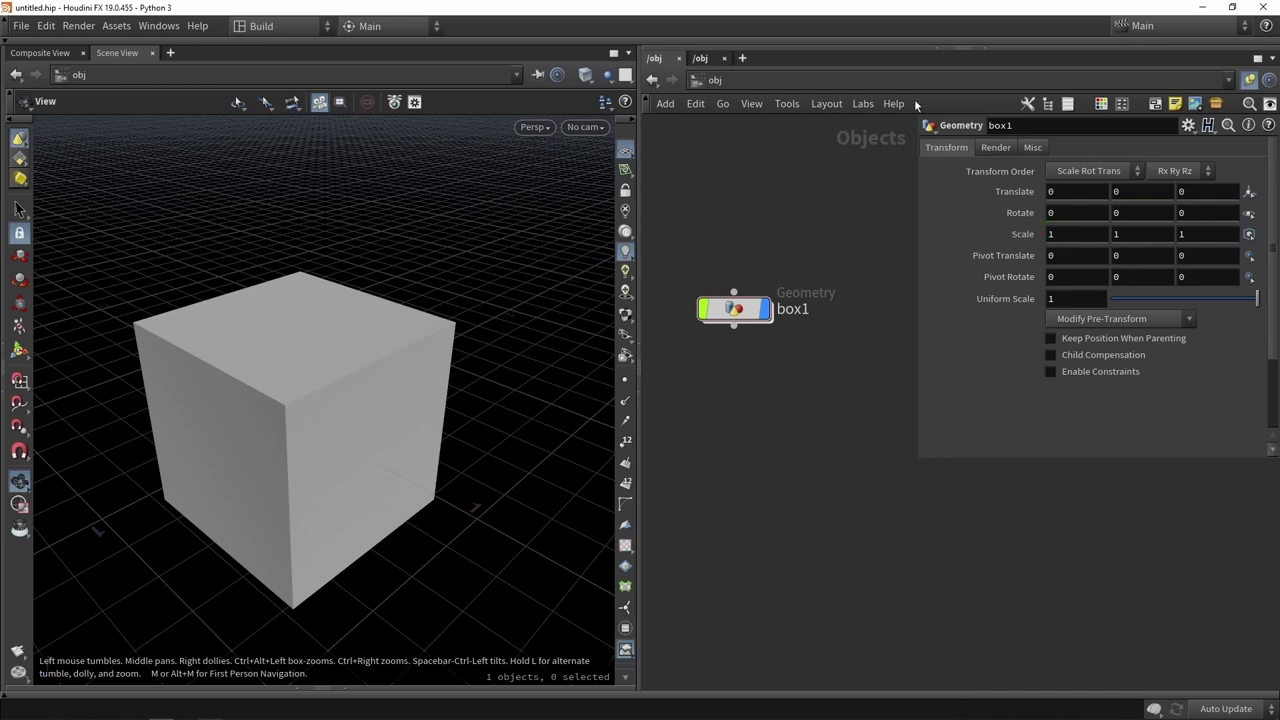
Enter the box object's geometry network and shrink the parameter overlay to free space for nodes.
{"action": "left_click_drag", "start_coordinate": [735, 310], "coordinate": [740, 297]}
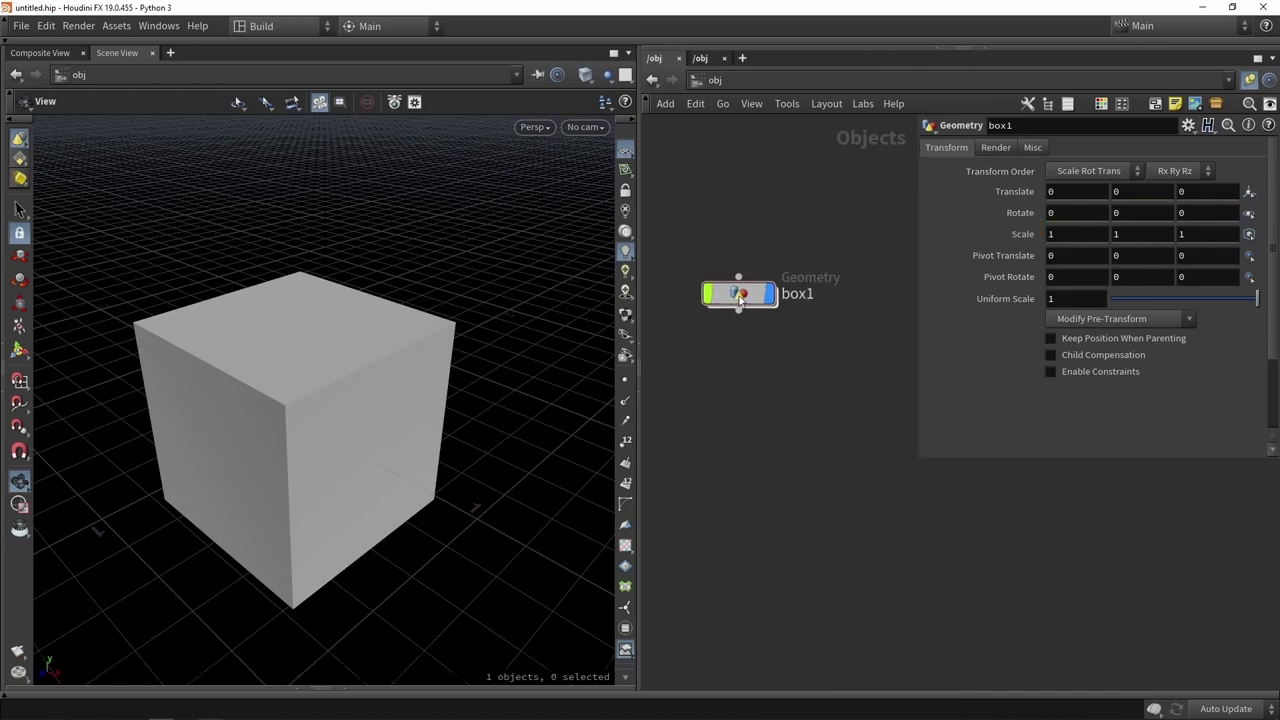
{"action": "double_click", "coordinate": [740, 294]}
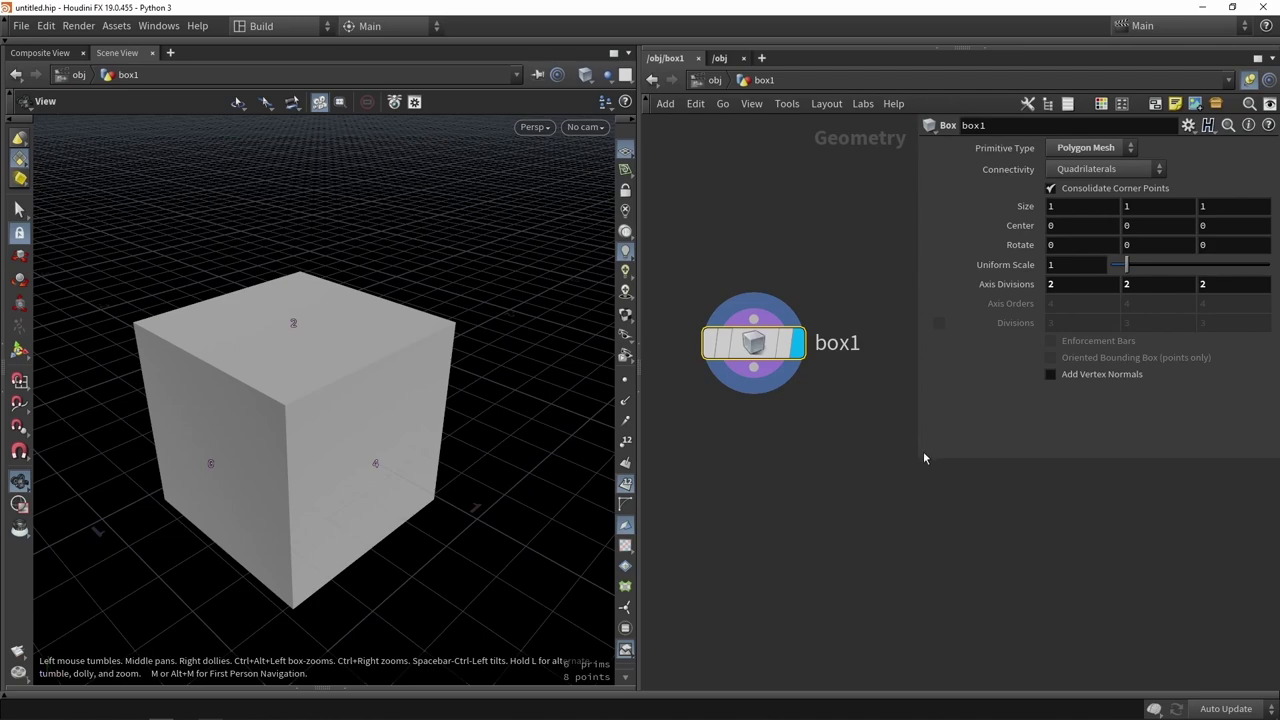
{"action": "left_click_drag", "start_coordinate": [918, 457], "coordinate": [1000, 337]}
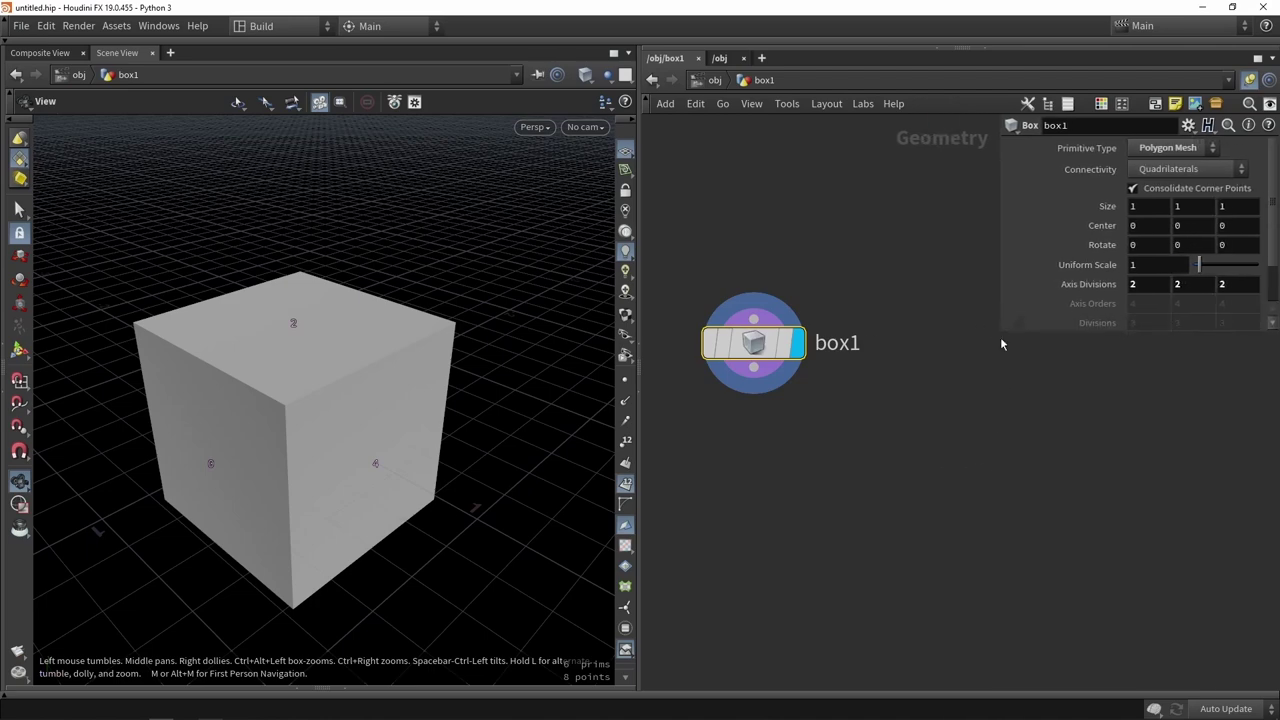
{"action": "middle_click_drag", "start_coordinate": [853, 449], "coordinate": [897, 483]}
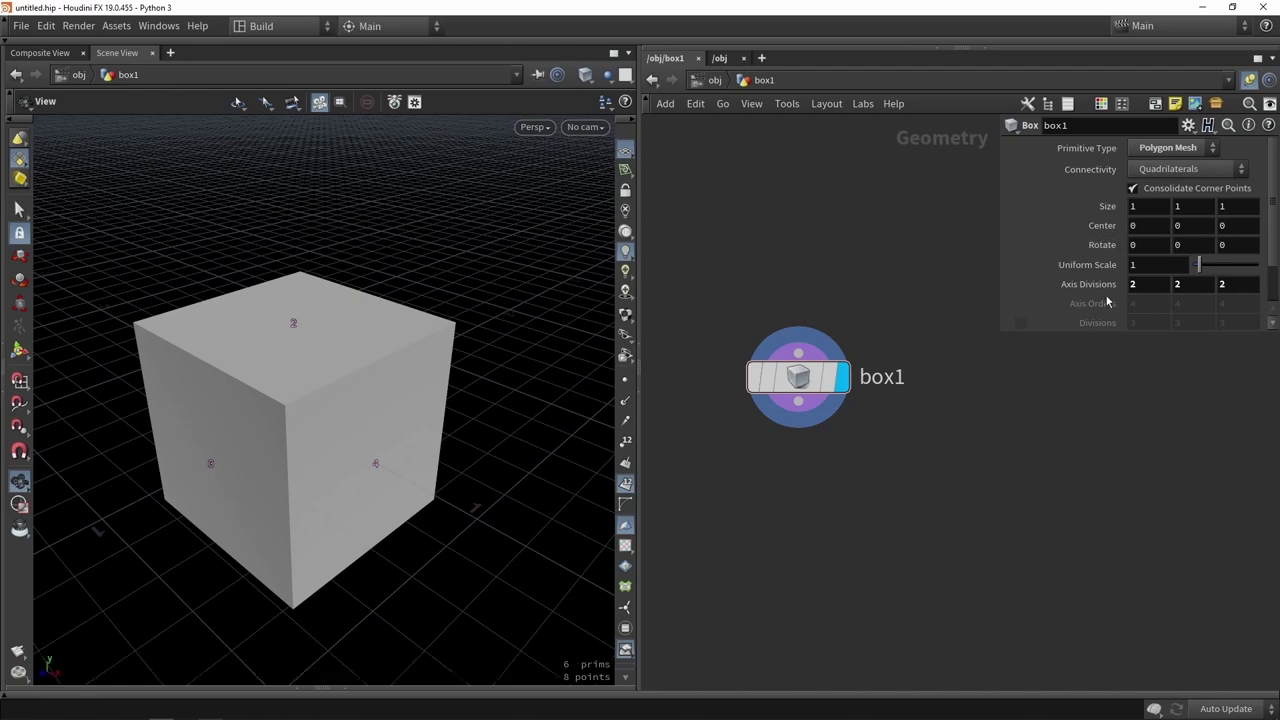
Set the box's uniform scale to 1.5 and turn off the primitive numbers in the viewport.
{"action": "mouse_move", "coordinate": [1198, 264]}
{"action": "left_mouse_down"}
{"action": "mouse_move", "coordinate": [1223, 262]}
{"action": "mouse_move", "coordinate": [1192, 264]}
{"action": "mouse_move", "coordinate": [1204, 265]}
{"action": "left_mouse_up"}
{"action": "left_click_drag", "start_coordinate": [798, 376], "coordinate": [748, 347]}
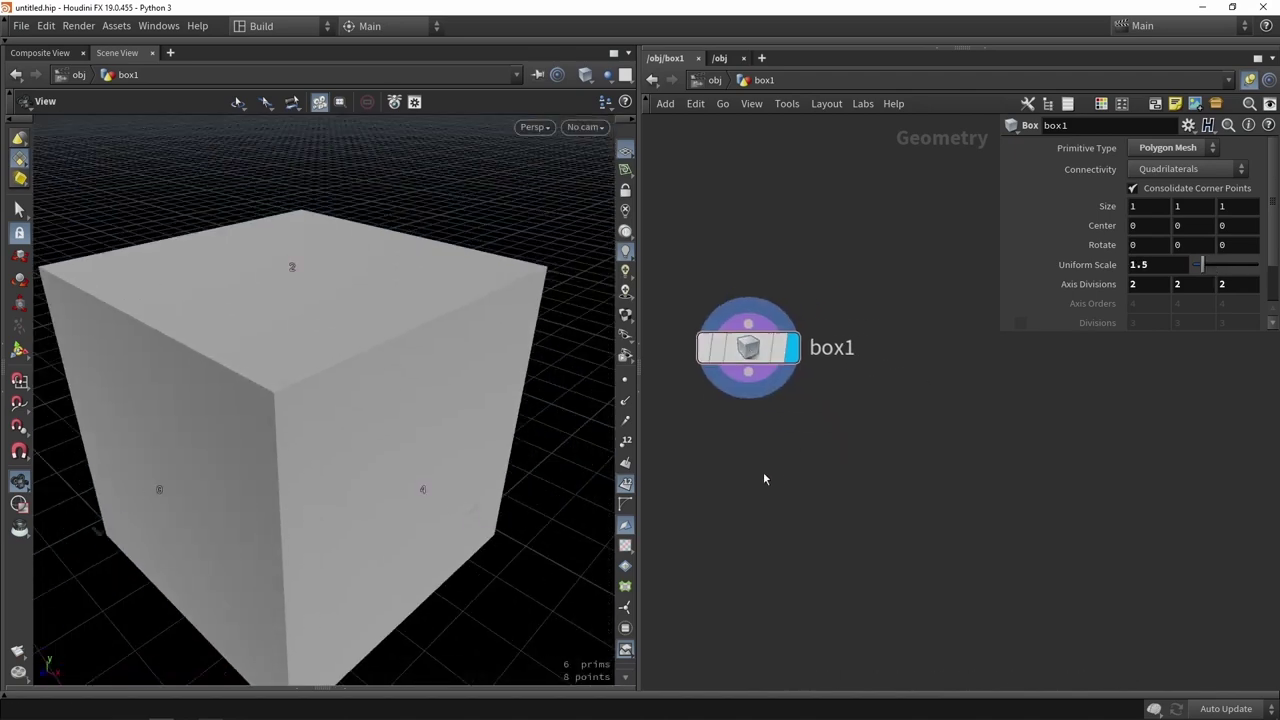
{"action": "left_click", "coordinate": [625, 483]}
Add a Sphere (Create) node to the geometry network and line it up beside the box node.
{"action": "key", "text": "Tab"}
{"action": "type", "text": "spher"}
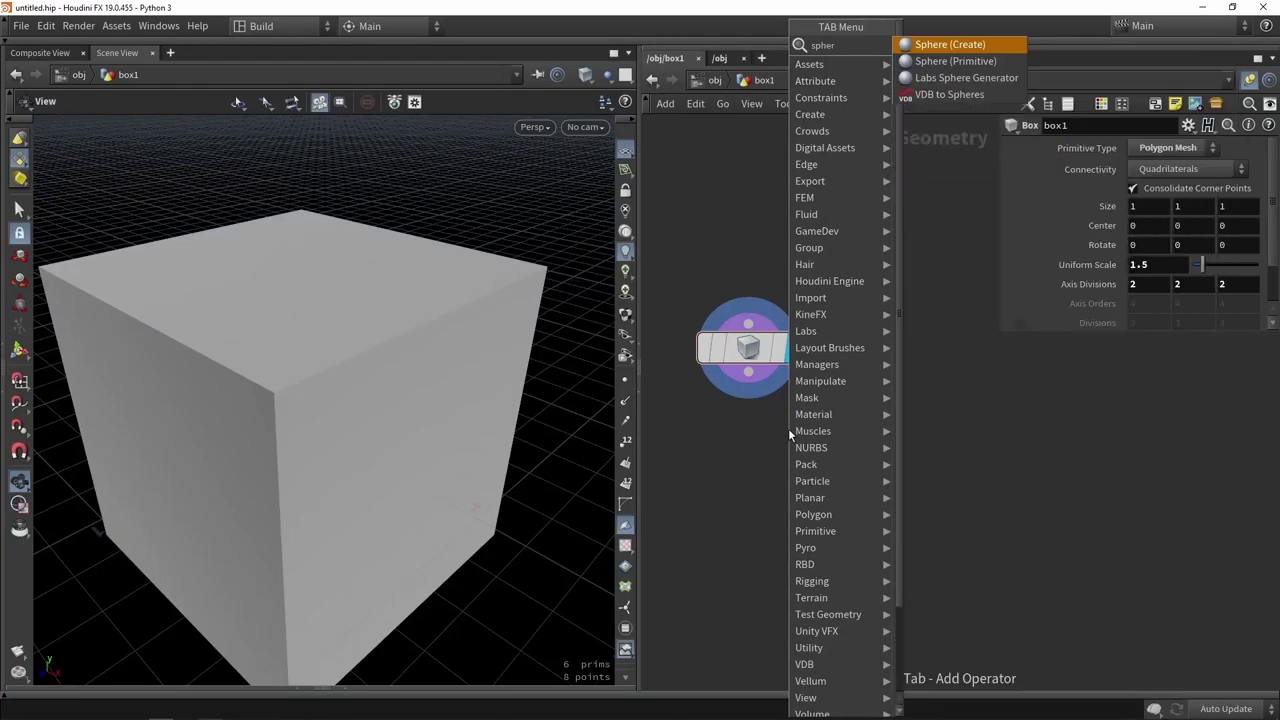
{"action": "key", "text": "Return"}
{"action": "left_click", "coordinate": [925, 401]}
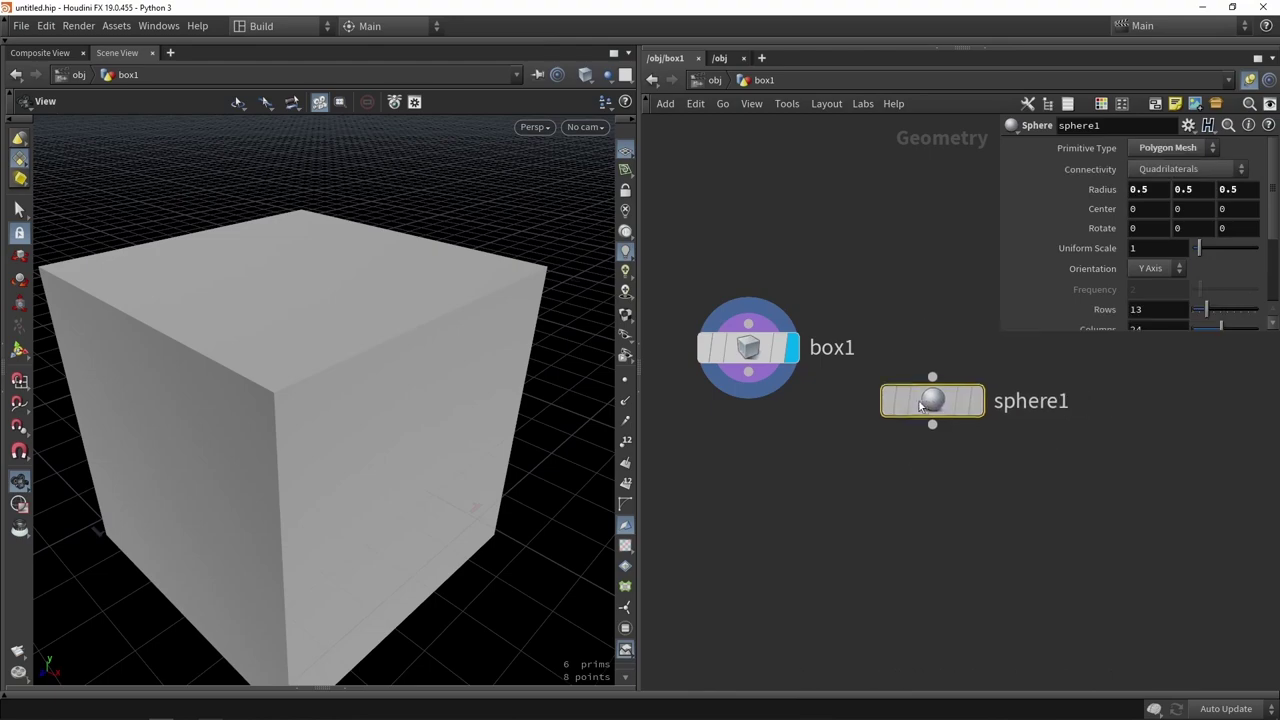
{"action": "left_click_drag", "start_coordinate": [919, 401], "coordinate": [924, 347]}
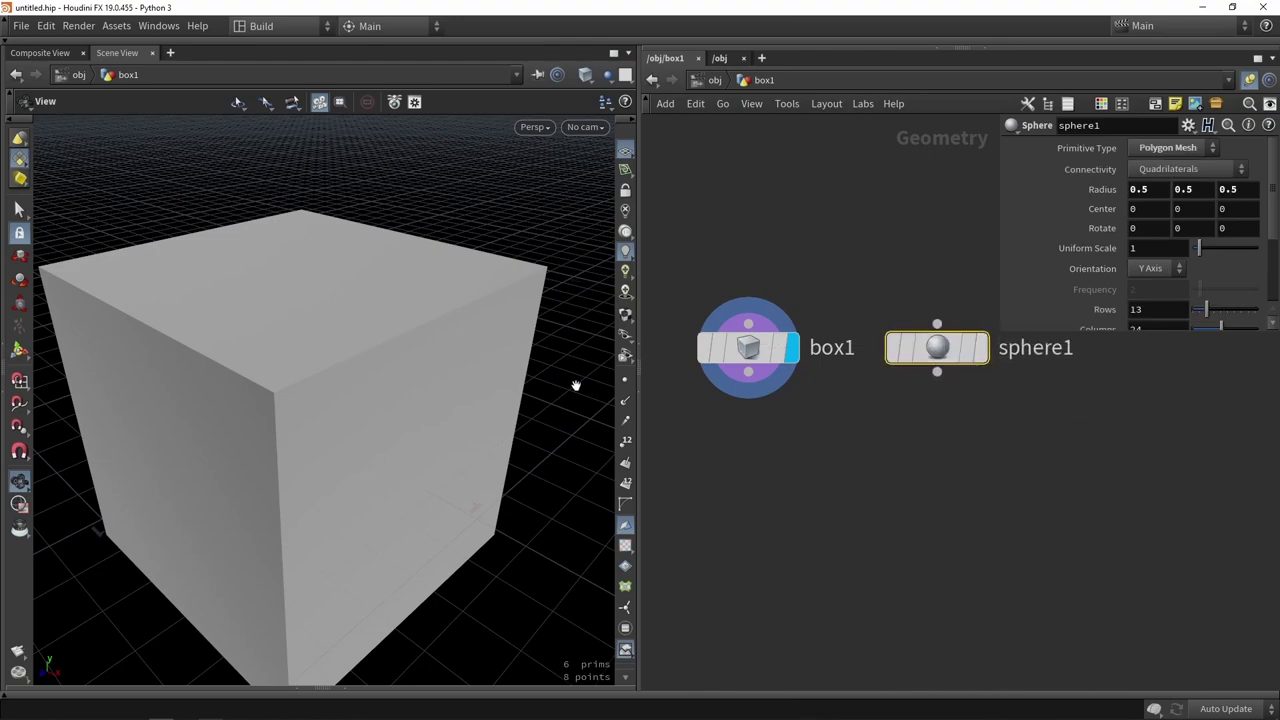
Set the display and render flags on the sphere node so it is shown instead of the box.
{"action": "scroll", "coordinate": [234, 311], "scroll_direction": "down", "scroll_amount": 5}
{"action": "left_click_drag", "start_coordinate": [240, 351], "coordinate": [340, 378]}
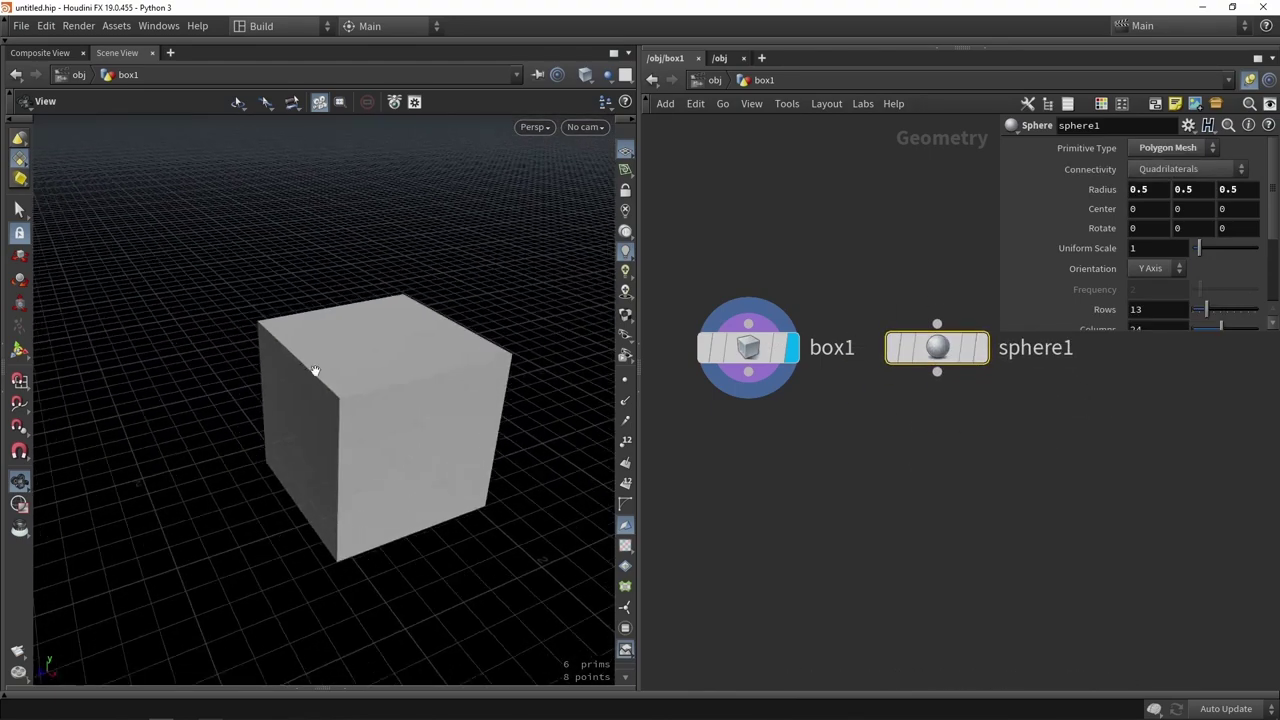
{"action": "mouse_move", "coordinate": [797, 350]}
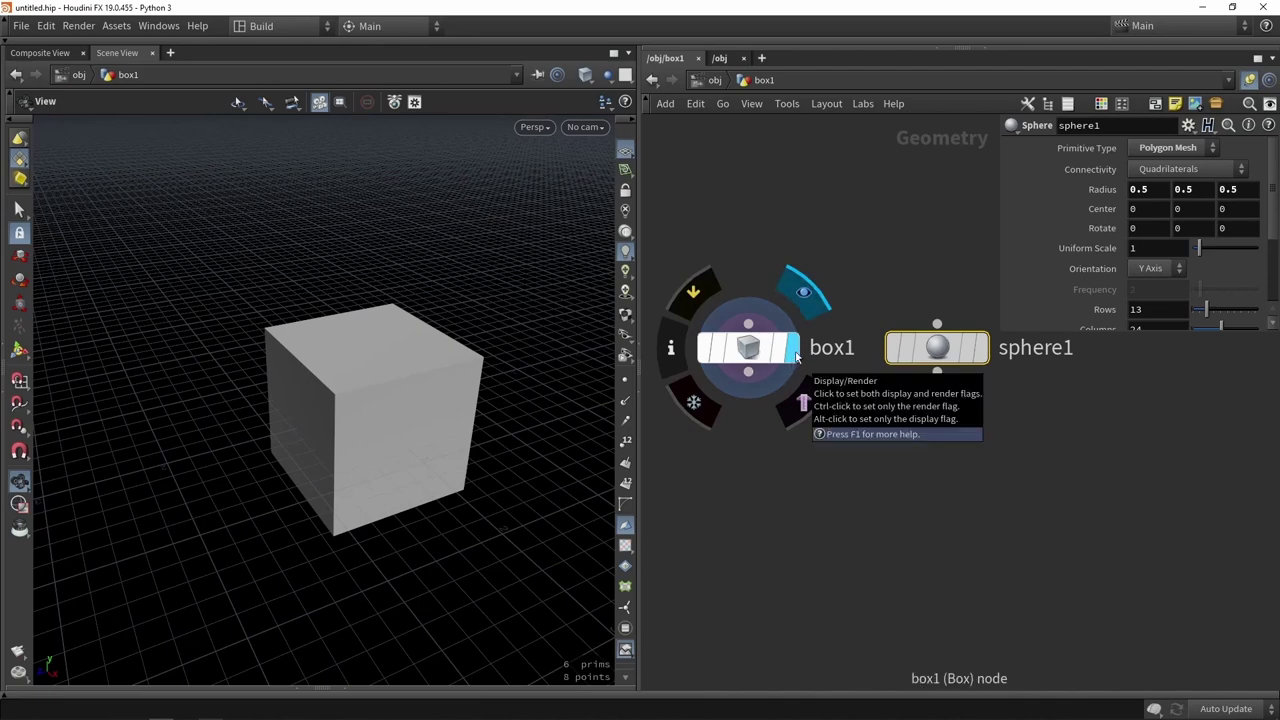
{"action": "left_click", "coordinate": [980, 347]}
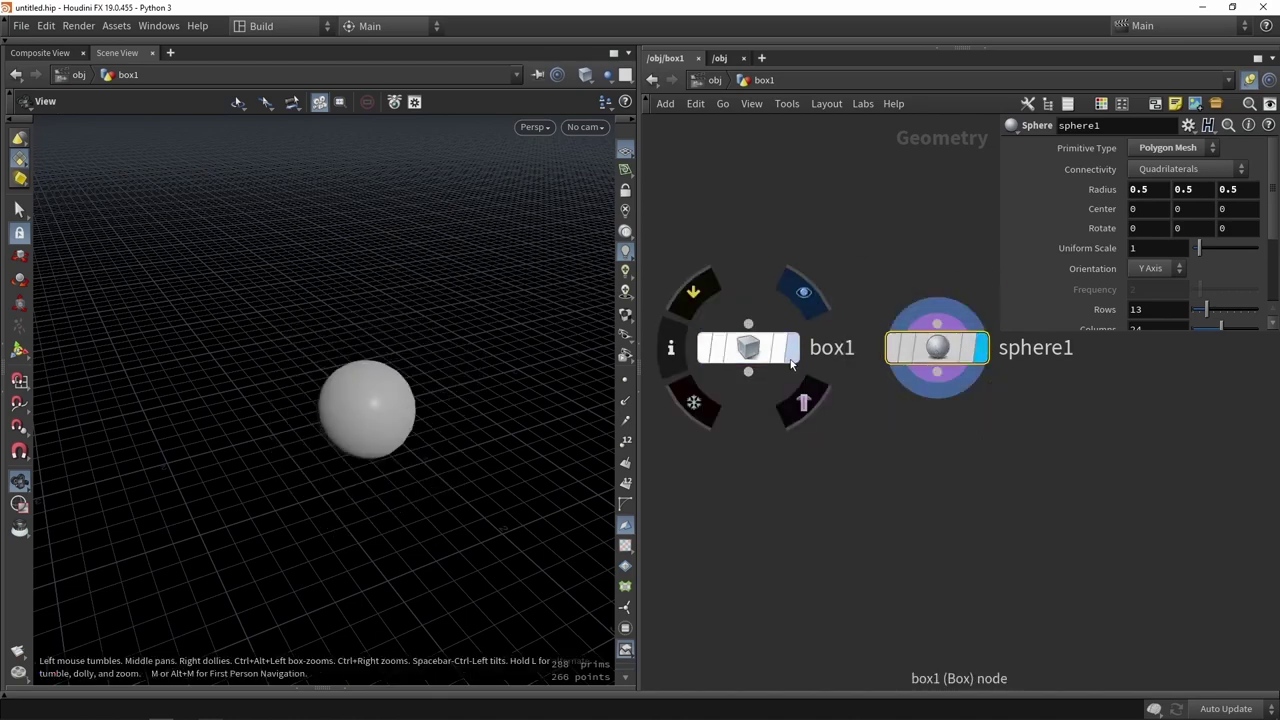
Switch the display flag back and forth between the box and sphere nodes, ending with the box shown.
{"action": "left_click", "coordinate": [793, 348]}
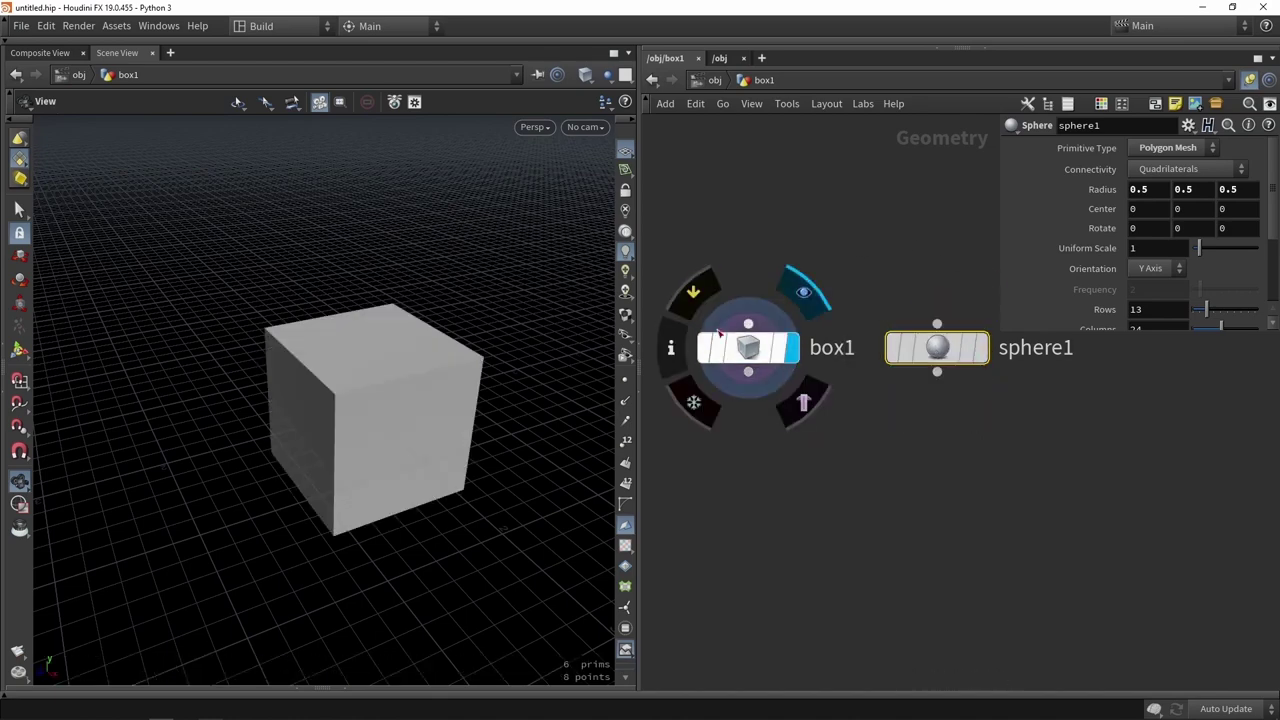
{"action": "left_click", "coordinate": [980, 347]}
{"action": "left_click", "coordinate": [789, 350]}
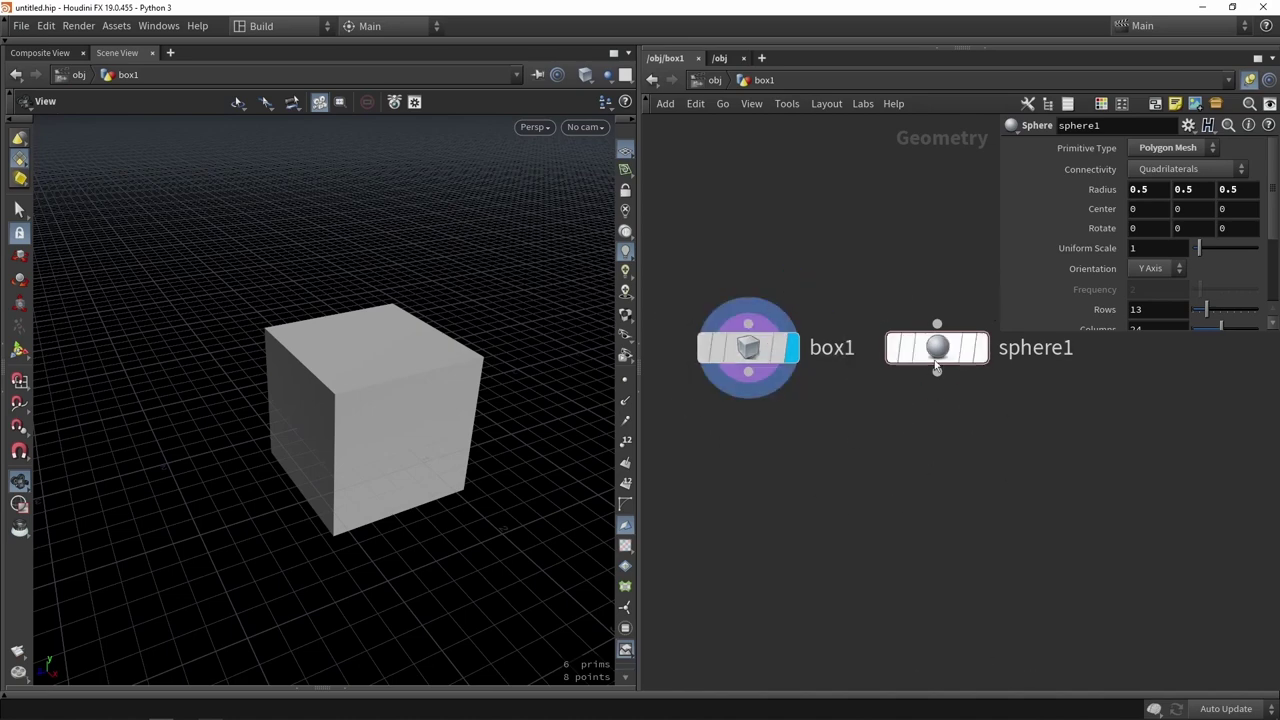
Add a Merge node below the two shapes and connect the box and sphere outputs to it, displaying the merged result.
{"action": "key", "text": "Tab"}
{"action": "type", "text": "mer"}
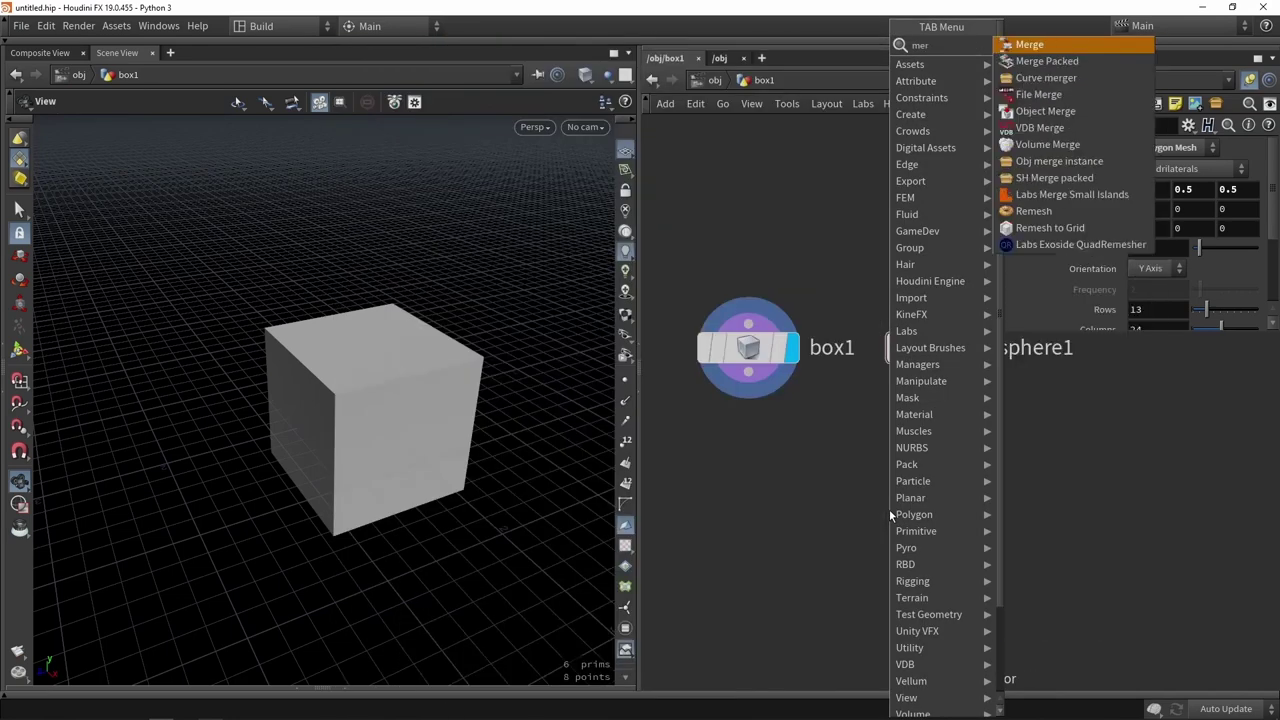
{"action": "key", "text": "Return"}
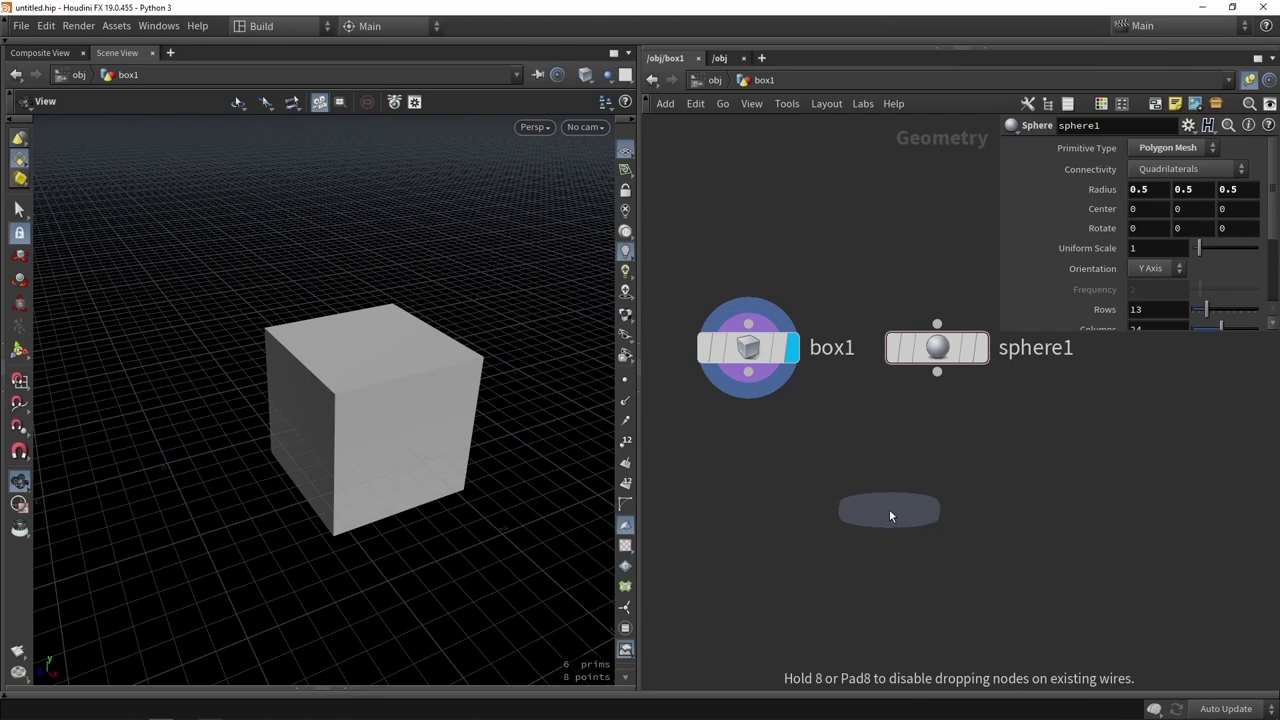
{"action": "left_click", "coordinate": [889, 512]}
{"action": "left_click_drag", "start_coordinate": [748, 372], "coordinate": [782, 429]}
{"action": "left_click_drag", "start_coordinate": [937, 372], "coordinate": [852, 584]}
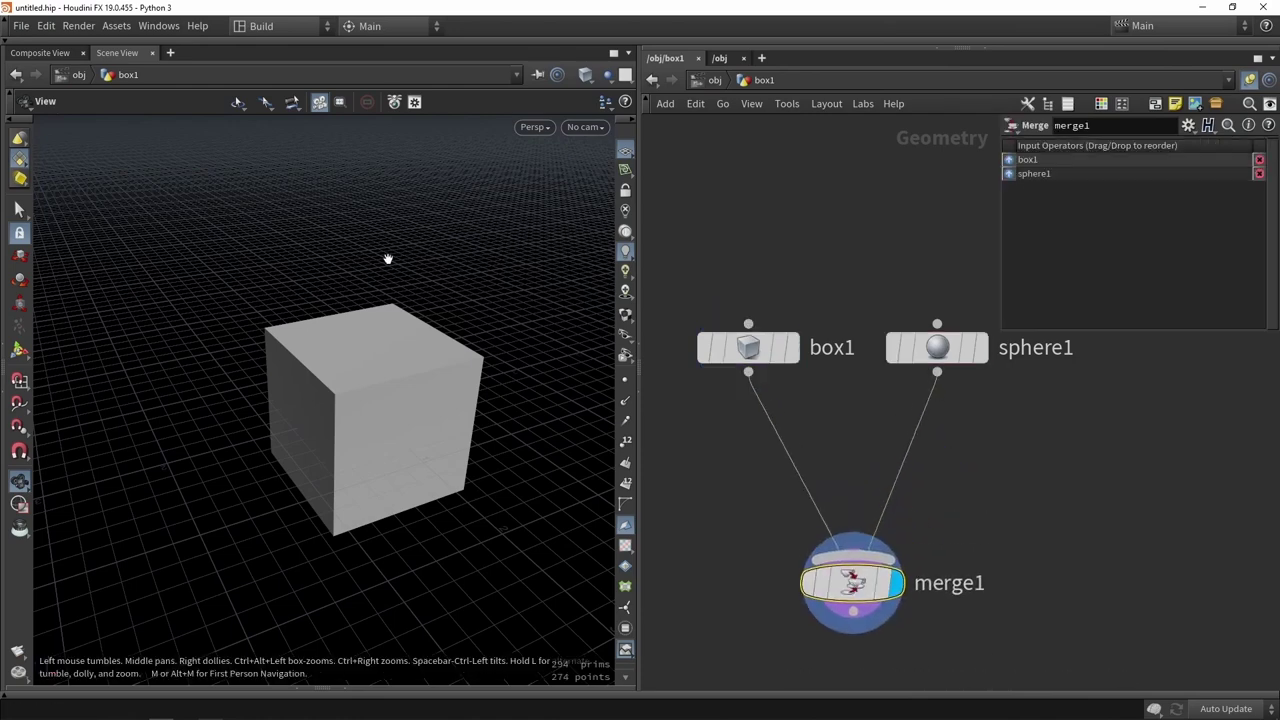
Inspect the merged box and sphere in wireframe, and return the viewport to shaded display.
{"action": "key", "text": "w"}
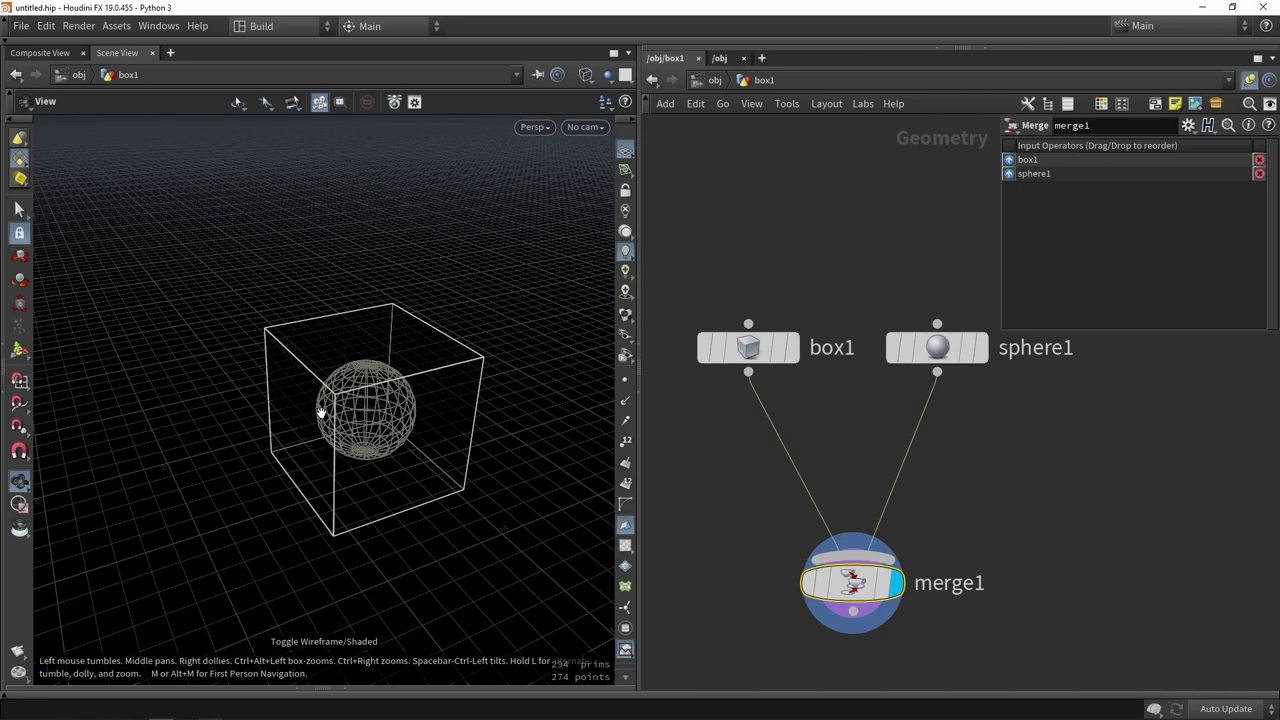
{"action": "mouse_move", "coordinate": [335, 410]}
{"action": "left_mouse_down"}
{"action": "mouse_move", "coordinate": [374, 397]}
{"action": "mouse_move", "coordinate": [317, 417]}
{"action": "mouse_move", "coordinate": [391, 374]}
{"action": "mouse_move", "coordinate": [463, 379]}
{"action": "mouse_move", "coordinate": [380, 374]}
{"action": "mouse_move", "coordinate": [362, 420]}
{"action": "left_mouse_up"}
{"action": "key", "text": "w"}
{"action": "key", "text": "w"}
{"action": "key", "text": "w"}
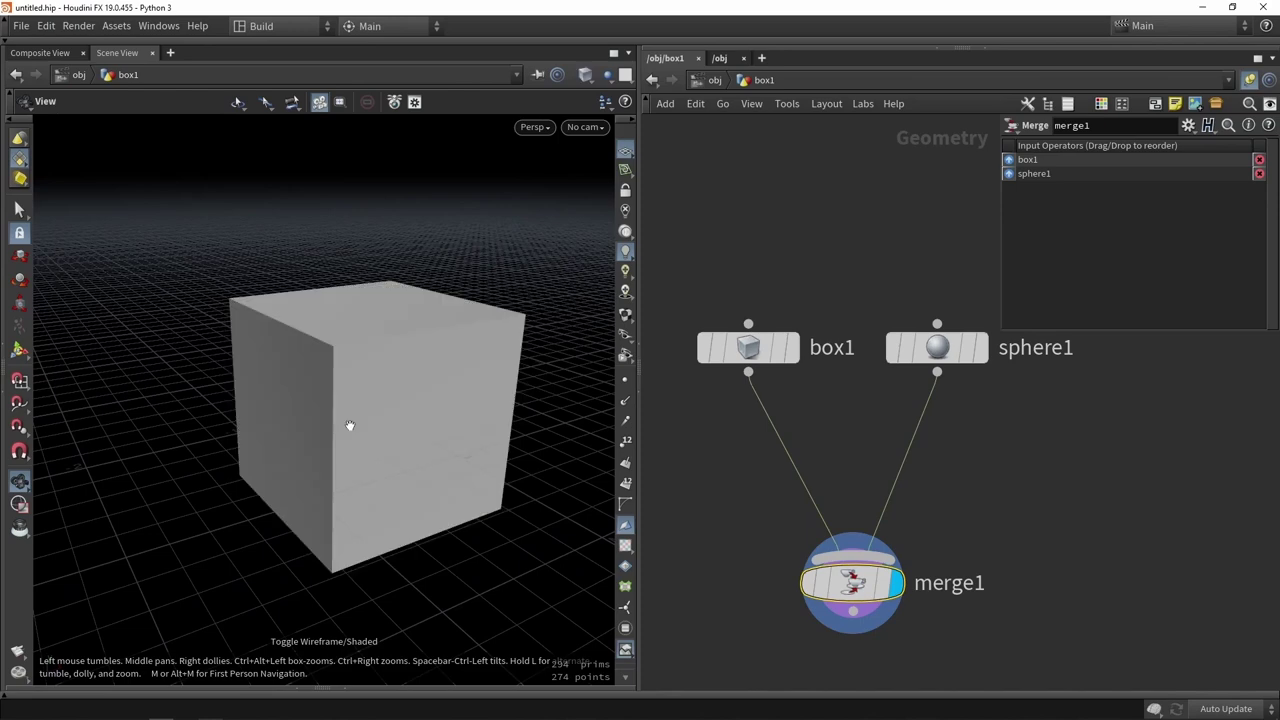
Select the sphere node and use its viewport handles to raise the sphere's center to about 1.04 in Y.
{"action": "scroll", "coordinate": [983, 435], "scroll_direction": "up", "scroll_amount": 1}
{"action": "middle_click_drag", "start_coordinate": [983, 435], "coordinate": [925, 456]}
{"action": "scroll", "coordinate": [927, 453], "scroll_direction": "down", "scroll_amount": 4}
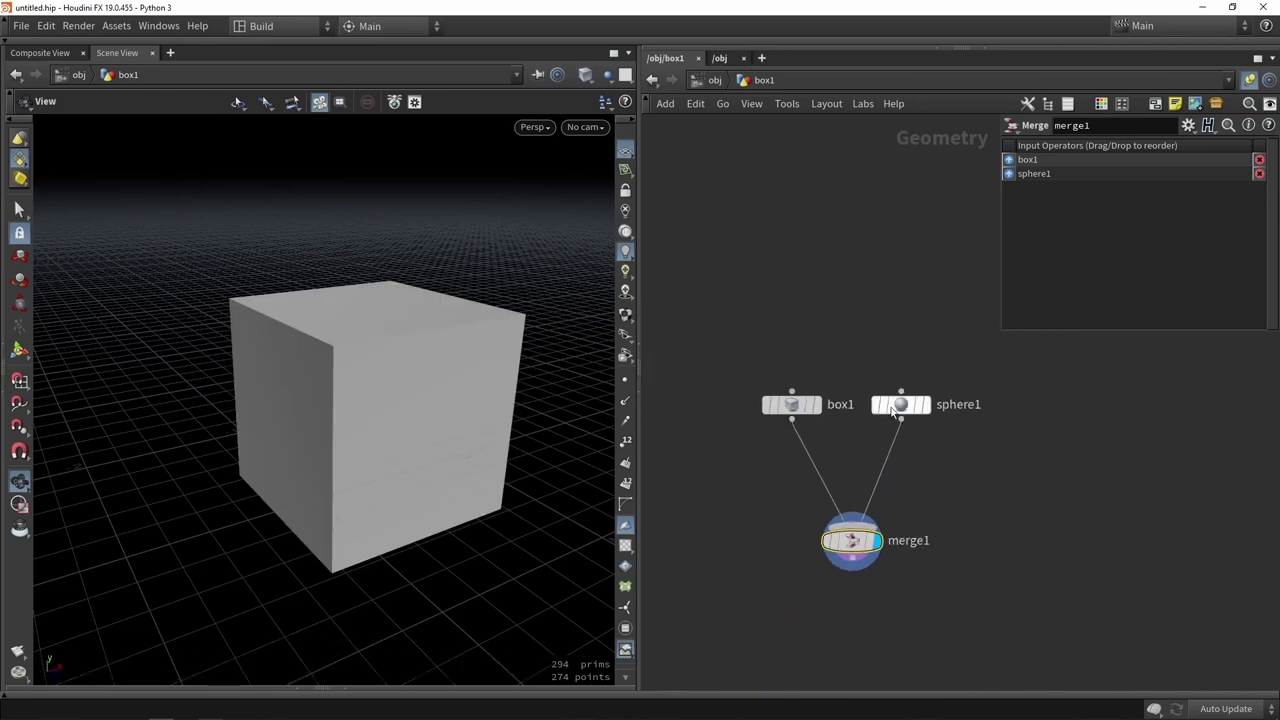
{"action": "scroll", "coordinate": [890, 404], "scroll_direction": "up", "scroll_amount": 3}
{"action": "left_click", "coordinate": [908, 402]}
{"action": "left_click_drag", "start_coordinate": [908, 402], "coordinate": [909, 392]}
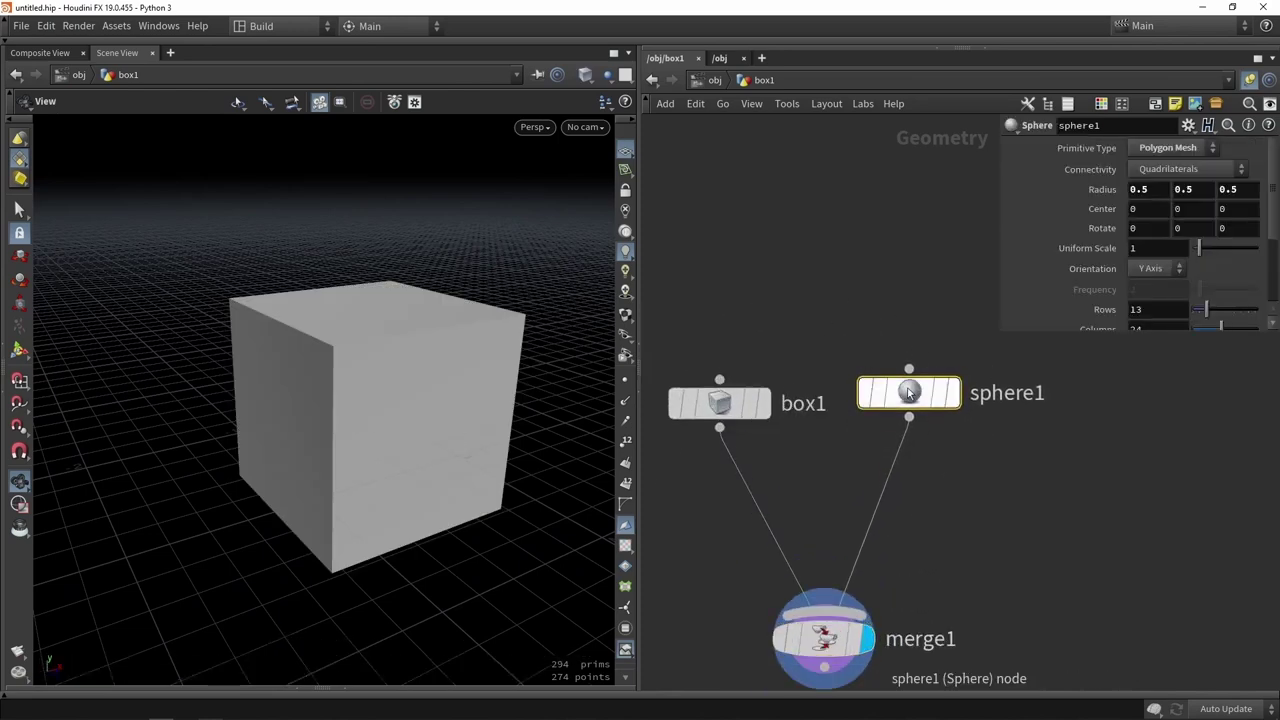
{"action": "left_click", "coordinate": [20, 350]}
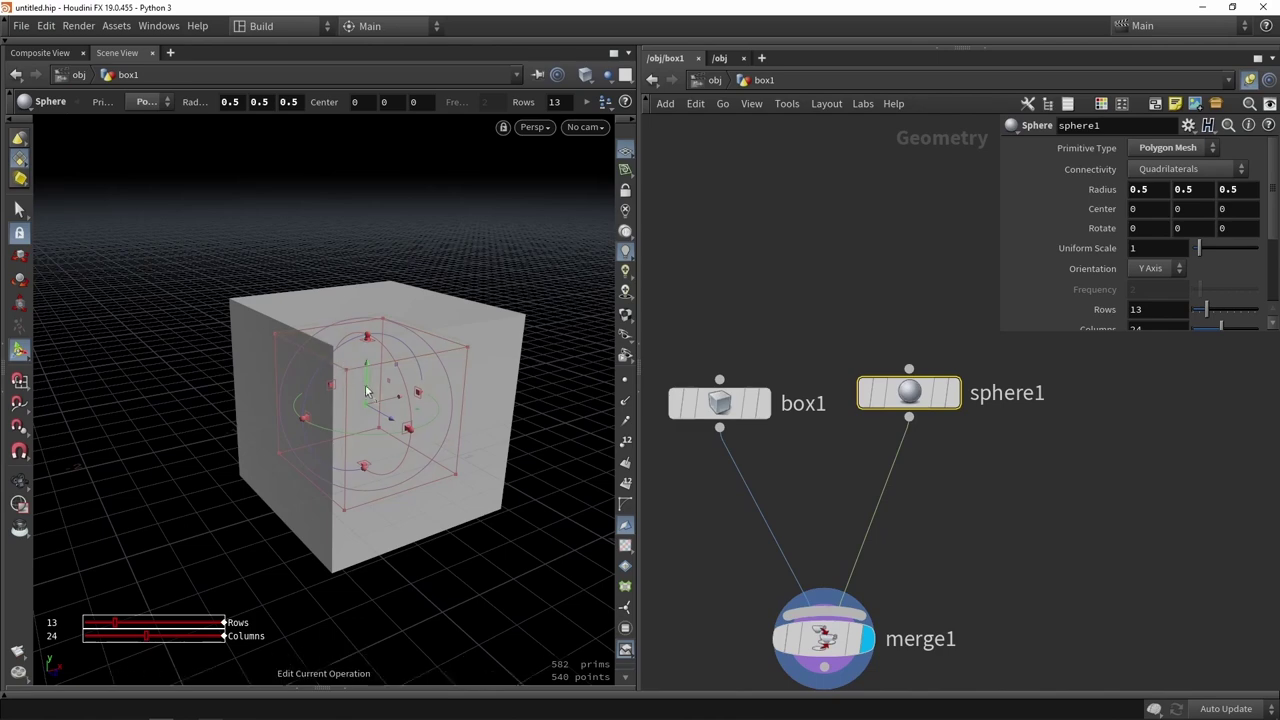
{"action": "left_click_drag", "start_coordinate": [375, 395], "coordinate": [400, 266]}
{"action": "key", "text": "Escape"}
{"action": "key", "text": "Return"}
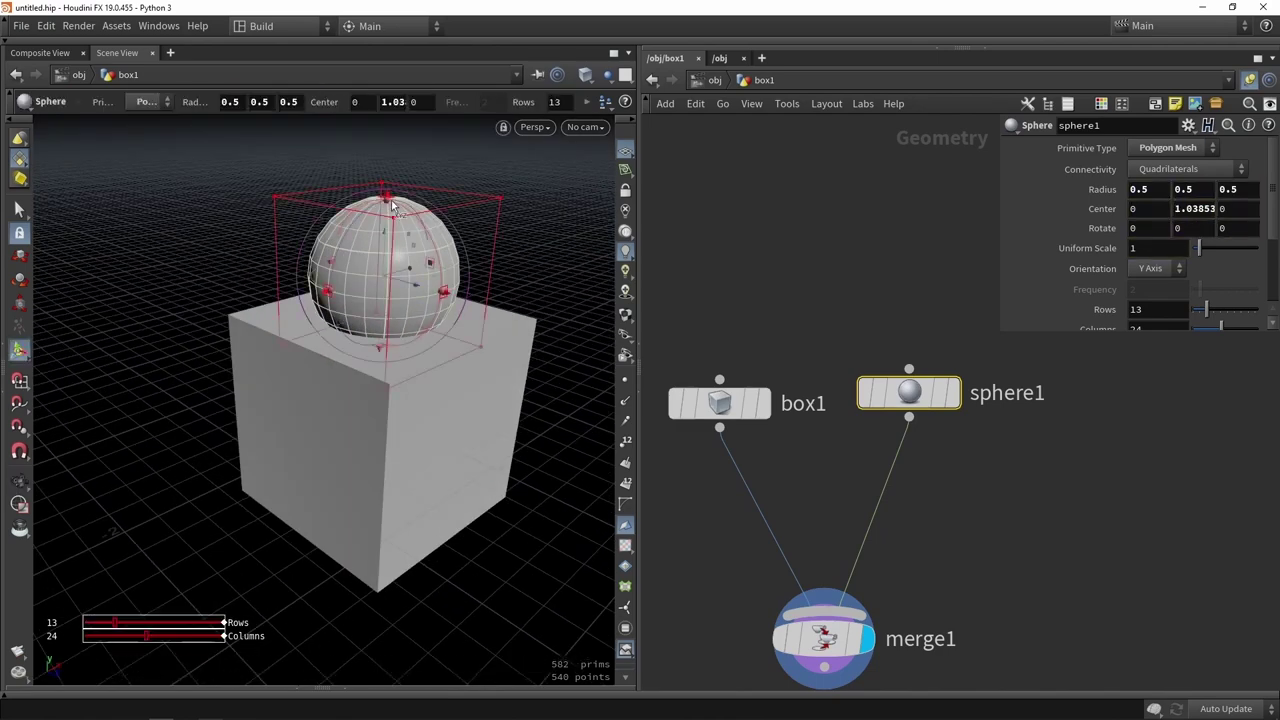
Stretch the sphere with its bounding handles to about 0.52 Y and 0.75 Z radius, and lower its center to about 0.64 in Y.
{"action": "mouse_move", "coordinate": [386, 200]}
{"action": "left_mouse_down"}
{"action": "mouse_move", "coordinate": [390, 122]}
{"action": "mouse_move", "coordinate": [394, 254]}
{"action": "mouse_move", "coordinate": [386, 177]}
{"action": "mouse_move", "coordinate": [400, 214]}
{"action": "mouse_move", "coordinate": [388, 190]}
{"action": "left_mouse_up"}
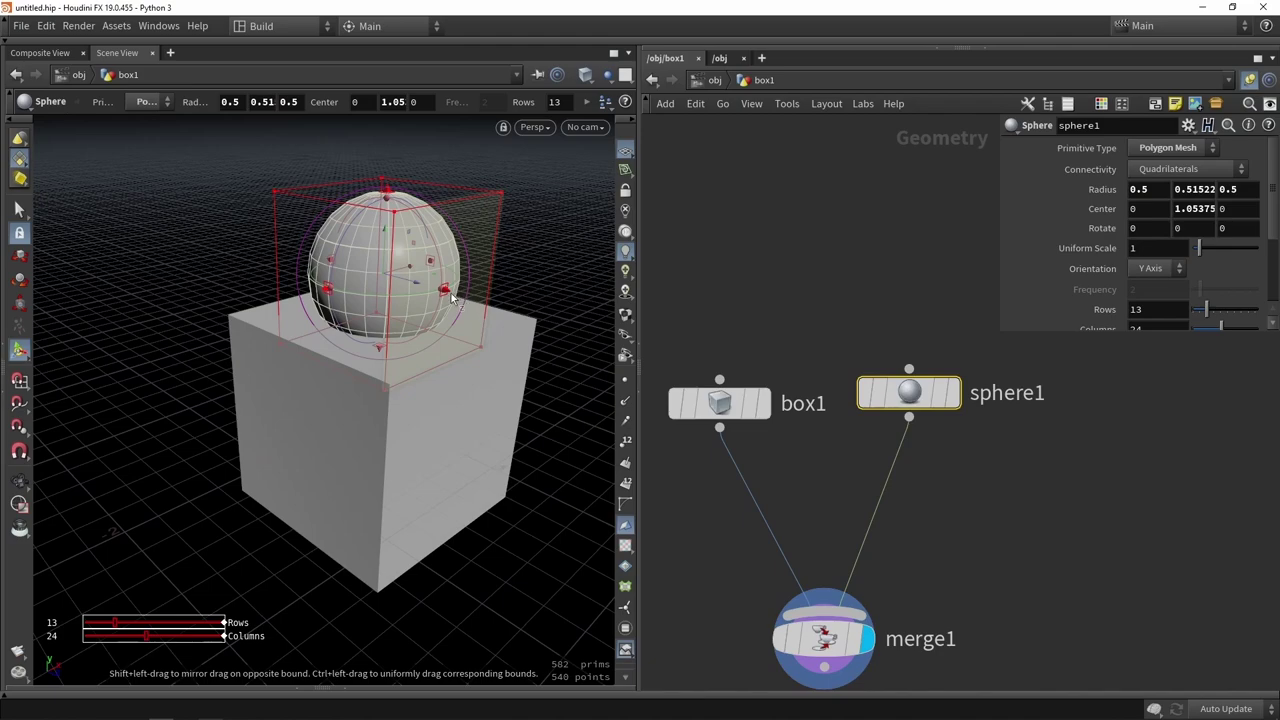
{"action": "left_click_drag", "start_coordinate": [451, 296], "coordinate": [427, 285]}
{"action": "mouse_move", "coordinate": [427, 285]}
{"action": "left_mouse_down", "text": "alt"}
{"action": "mouse_move", "coordinate": [302, 299]}
{"action": "mouse_move", "coordinate": [434, 298]}
{"action": "left_mouse_up", "text": "alt"}
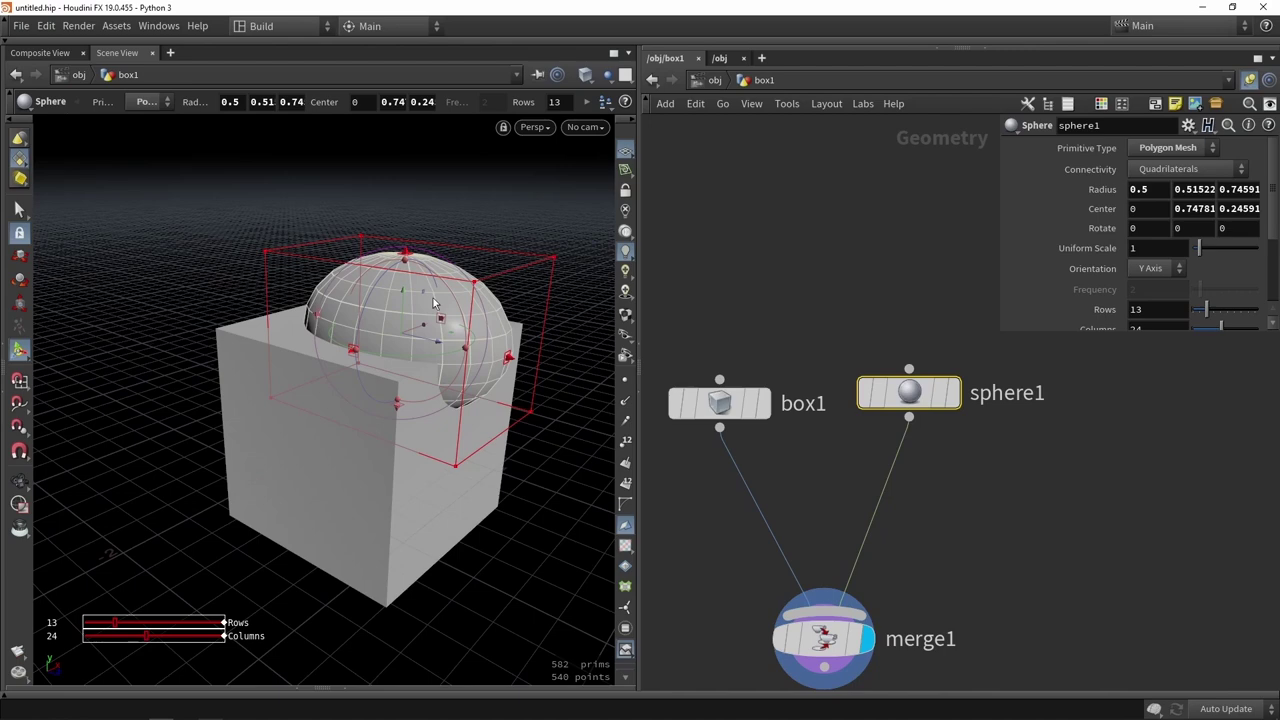
{"action": "left_click_drag", "start_coordinate": [405, 308], "coordinate": [430, 325]}
Compare the box, sphere and merge nodes by switching the display flag among them, ending on the merge node.
{"action": "scroll", "coordinate": [897, 321], "scroll_direction": "down", "scroll_amount": 1}
{"action": "middle_click_drag", "start_coordinate": [940, 496], "coordinate": [909, 373]}
{"action": "scroll", "coordinate": [896, 314], "scroll_direction": "down", "scroll_amount": 1}
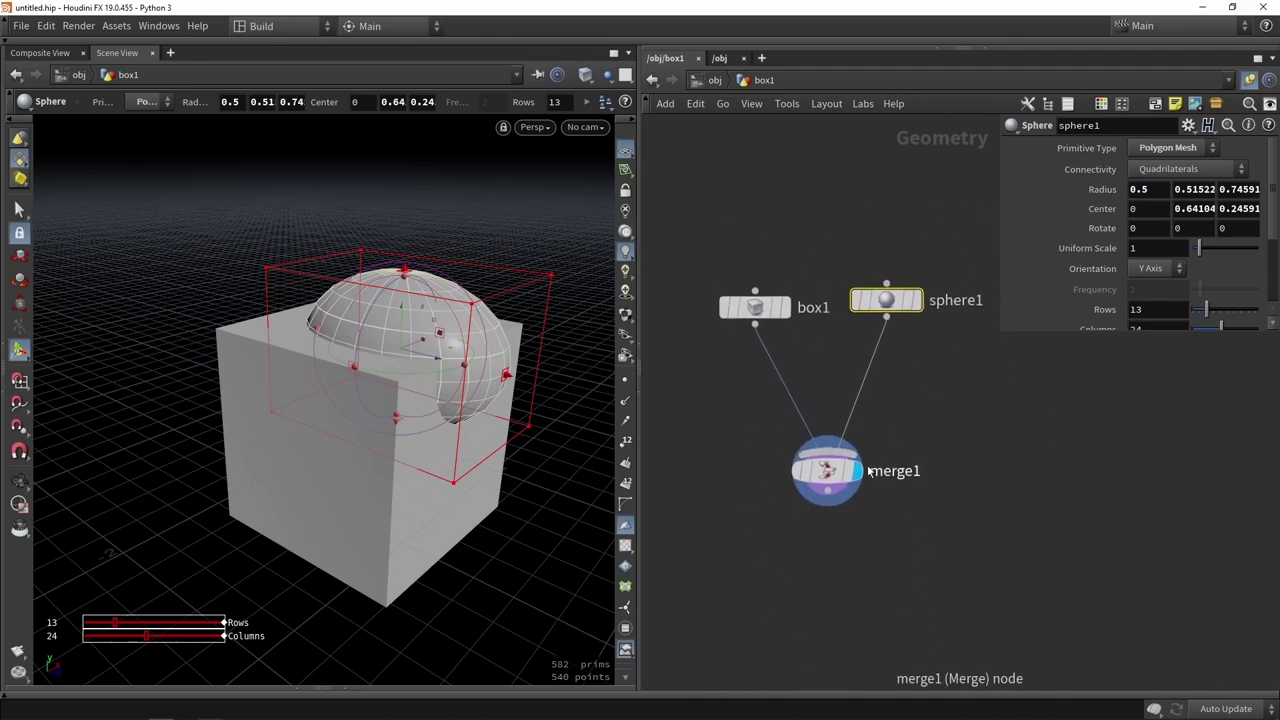
{"action": "left_click", "coordinate": [786, 308]}
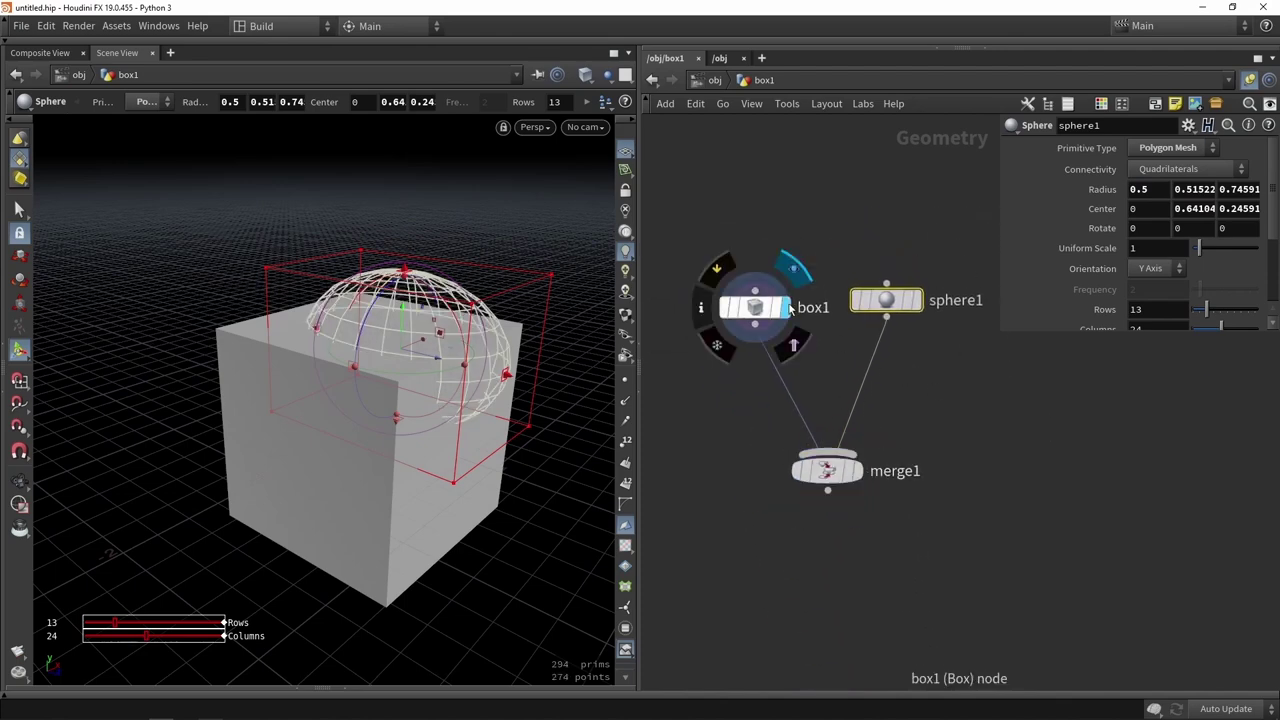
{"action": "left_click", "coordinate": [914, 301]}
{"action": "left_click", "coordinate": [841, 474]}
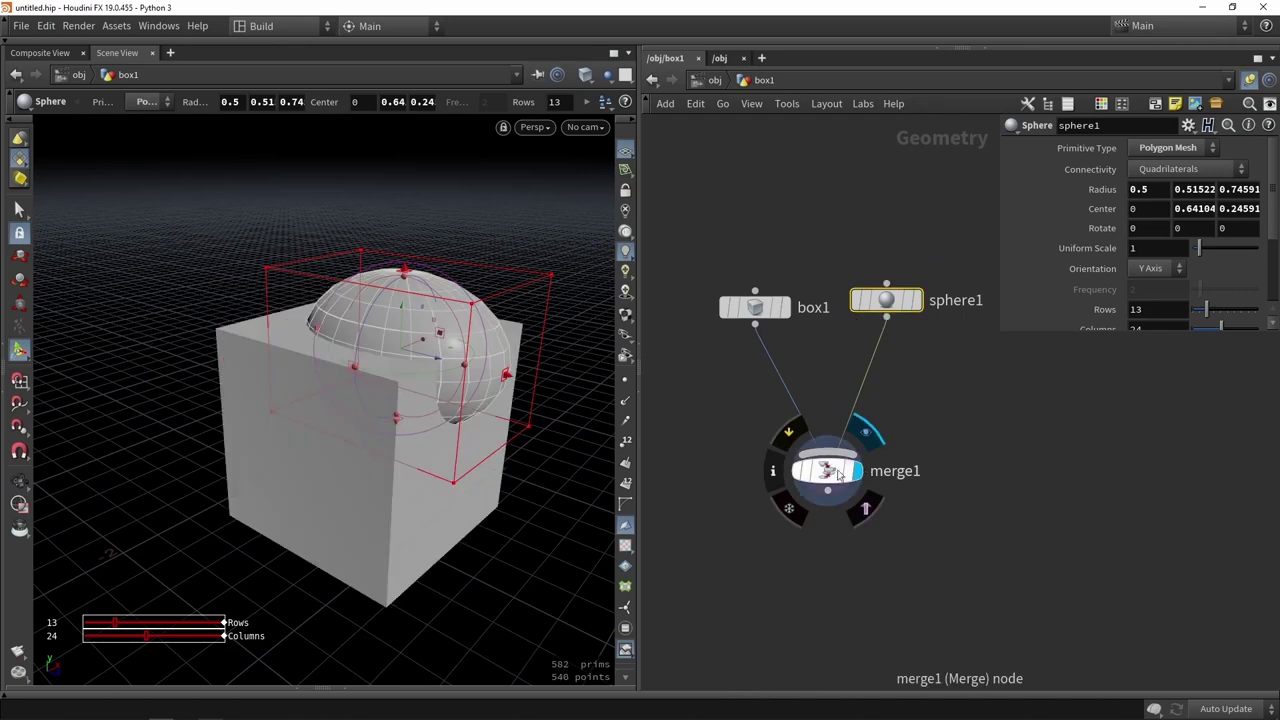
{"action": "left_click", "coordinate": [841, 474]}
Select the box node and shrink the box with its viewport handles to about 0.6 in Z, with its center at about -0.3 in Z.
{"action": "left_click", "coordinate": [886, 300]}
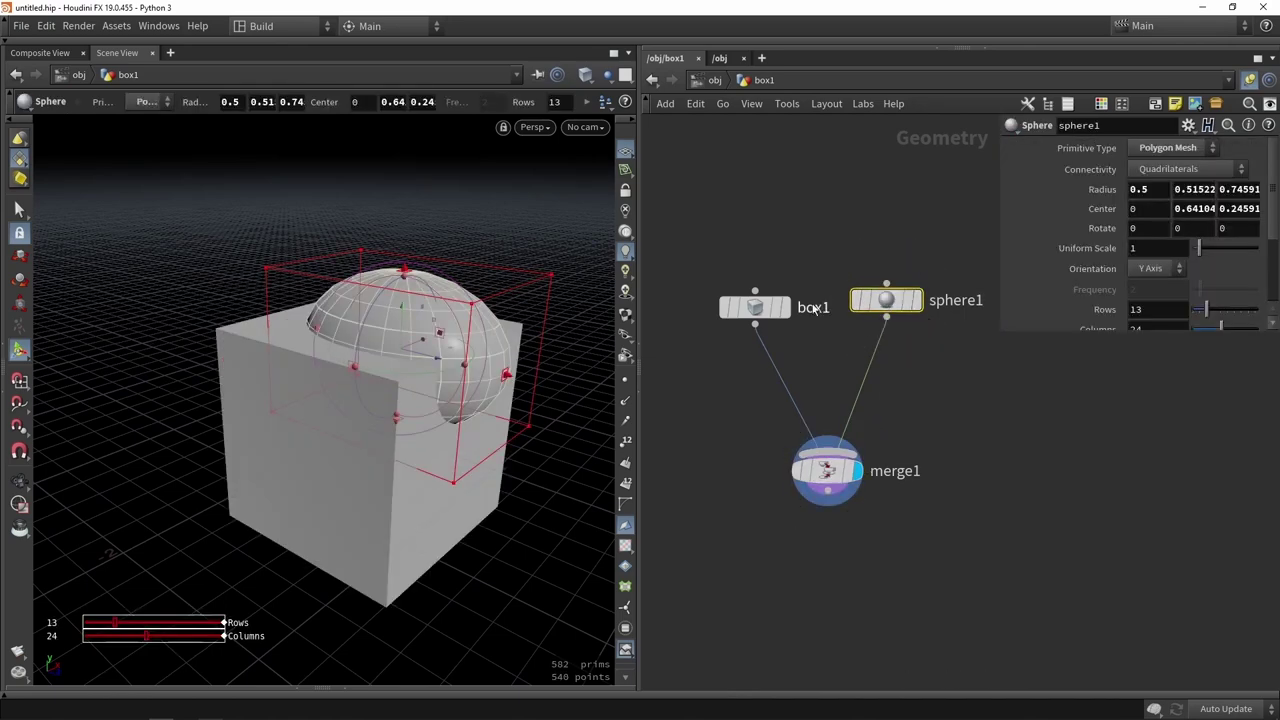
{"action": "left_click", "coordinate": [772, 308]}
{"action": "left_click_drag", "start_coordinate": [391, 397], "coordinate": [403, 433], "text": "alt"}
{"action": "mouse_move", "coordinate": [762, 310]}
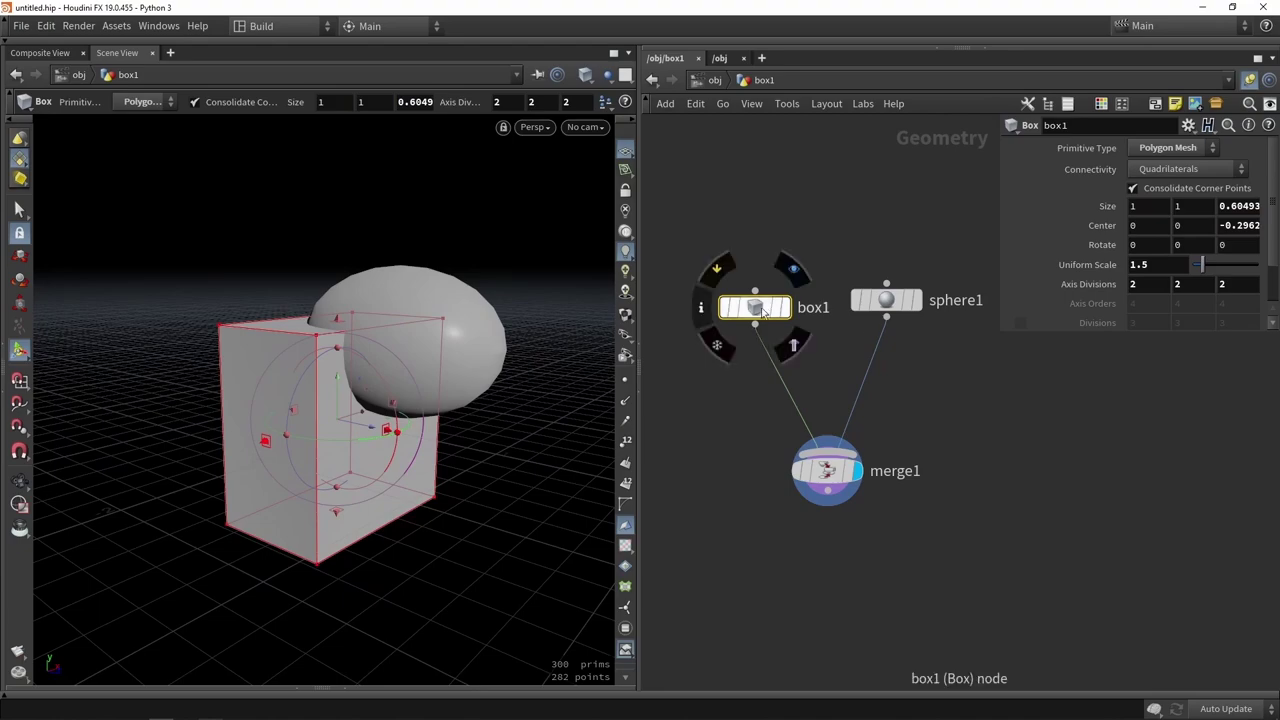
{"action": "left_click_drag", "start_coordinate": [360, 332], "coordinate": [440, 340]}
Move the merge node below the sphere node and add a Boolean node in the freed space beside it.
{"action": "mouse_move", "coordinate": [802, 484]}
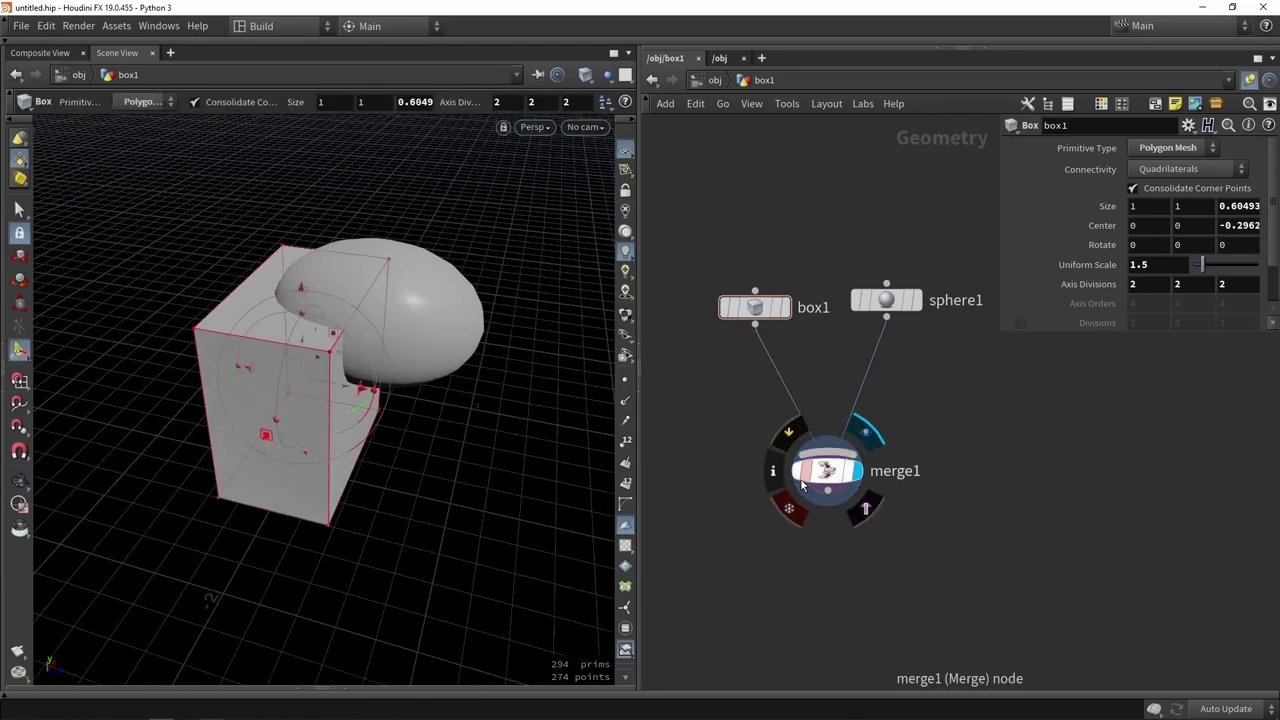
{"action": "left_click_drag", "start_coordinate": [822, 470], "coordinate": [881, 464]}
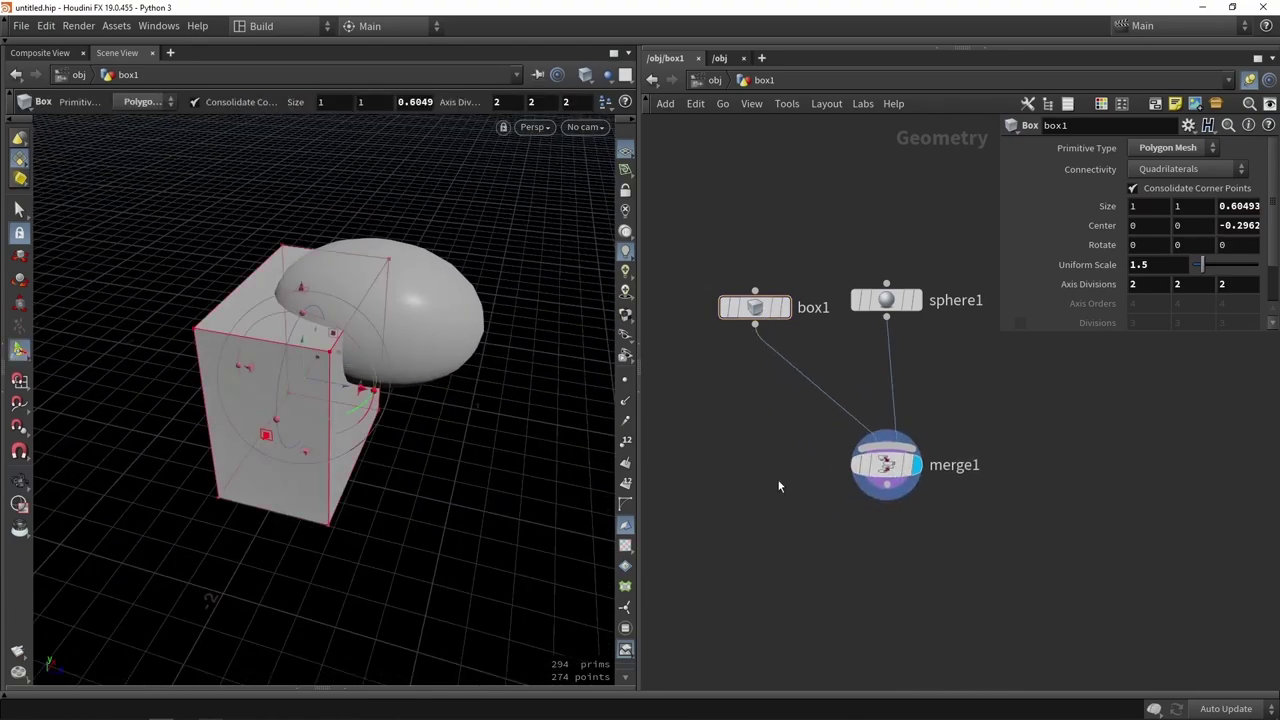
{"action": "key", "text": "Tab"}
{"action": "type", "text": "boo"}
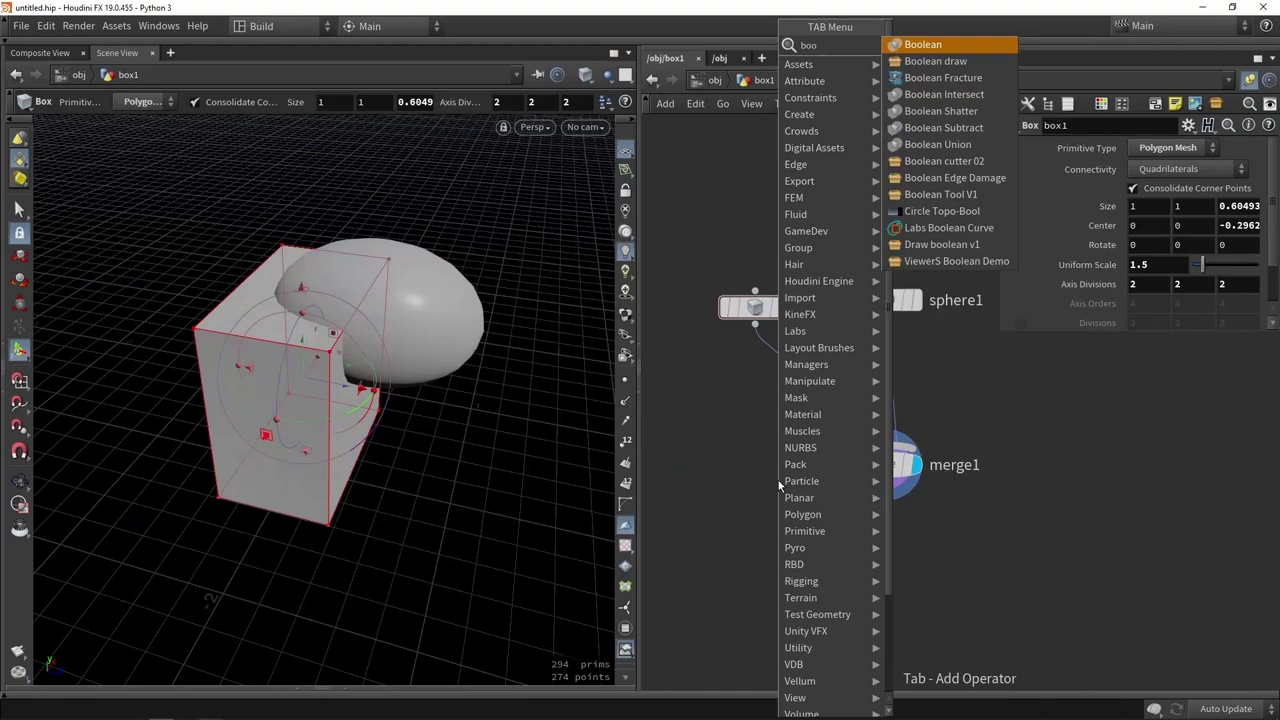
{"action": "key", "text": "Return"}
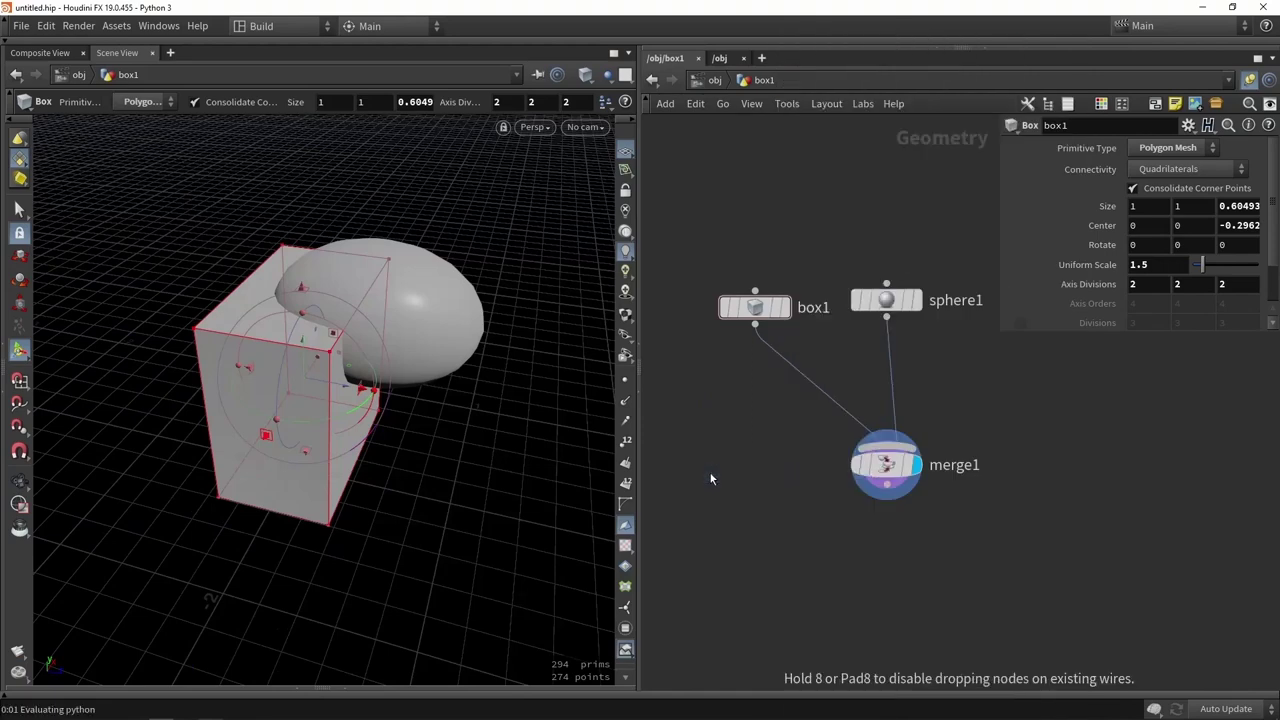
{"action": "left_click", "coordinate": [708, 475]}
Connect the box to the Boolean's first input and the sphere to its second, and display the Boolean node.
{"action": "left_click_drag", "start_coordinate": [755, 323], "coordinate": [696, 457]}
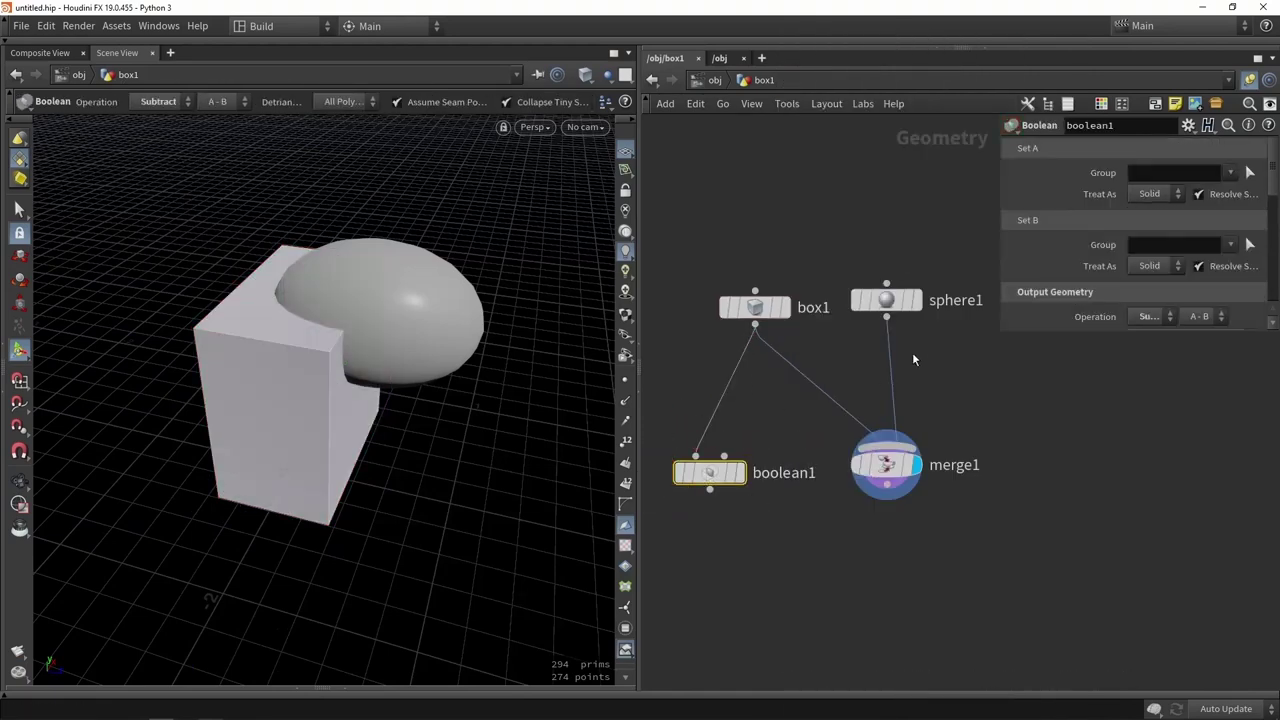
{"action": "left_click_drag", "start_coordinate": [830, 378], "coordinate": [754, 481]}
{"action": "left_click", "coordinate": [740, 473]}
Lower the sphere's center to about -0.18 in Y and rotate it to about -8, -24 and 38 degrees with its viewport handles.
{"action": "left_click", "coordinate": [886, 301]}
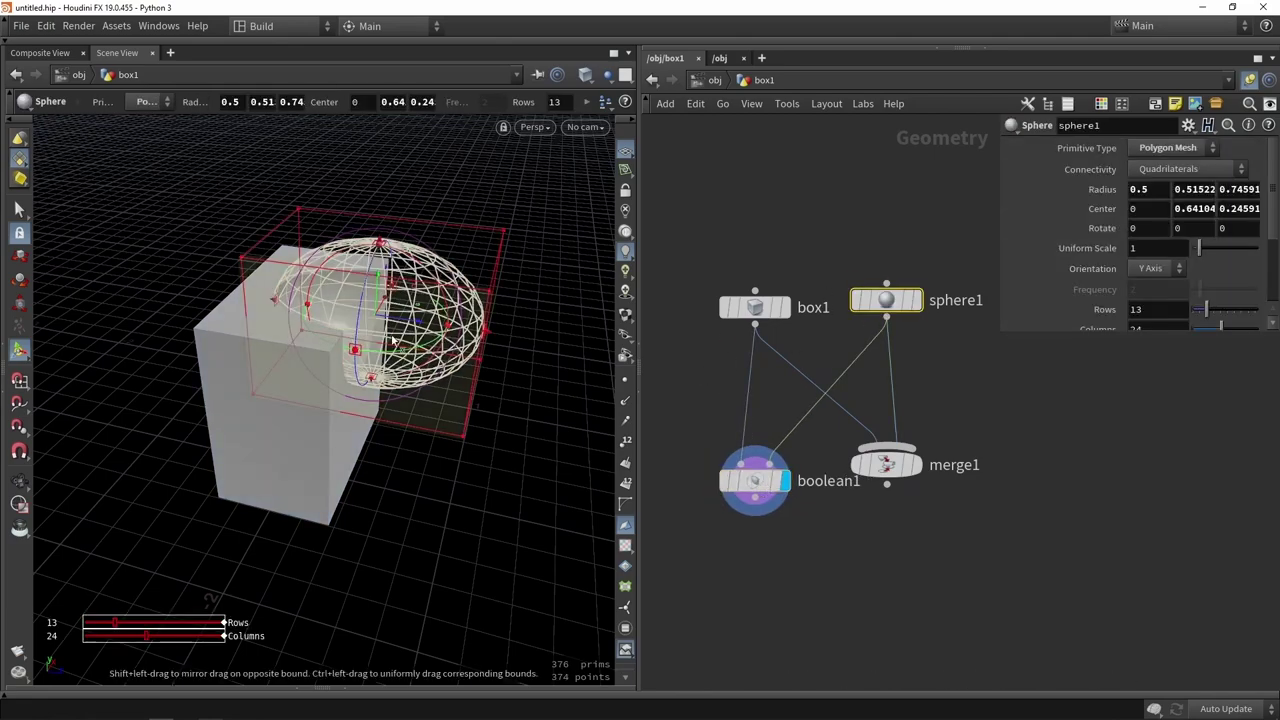
{"action": "left_click_drag", "start_coordinate": [420, 400], "coordinate": [388, 462], "text": "alt"}
{"action": "left_click_drag", "start_coordinate": [388, 462], "coordinate": [265, 565], "text": "alt"}
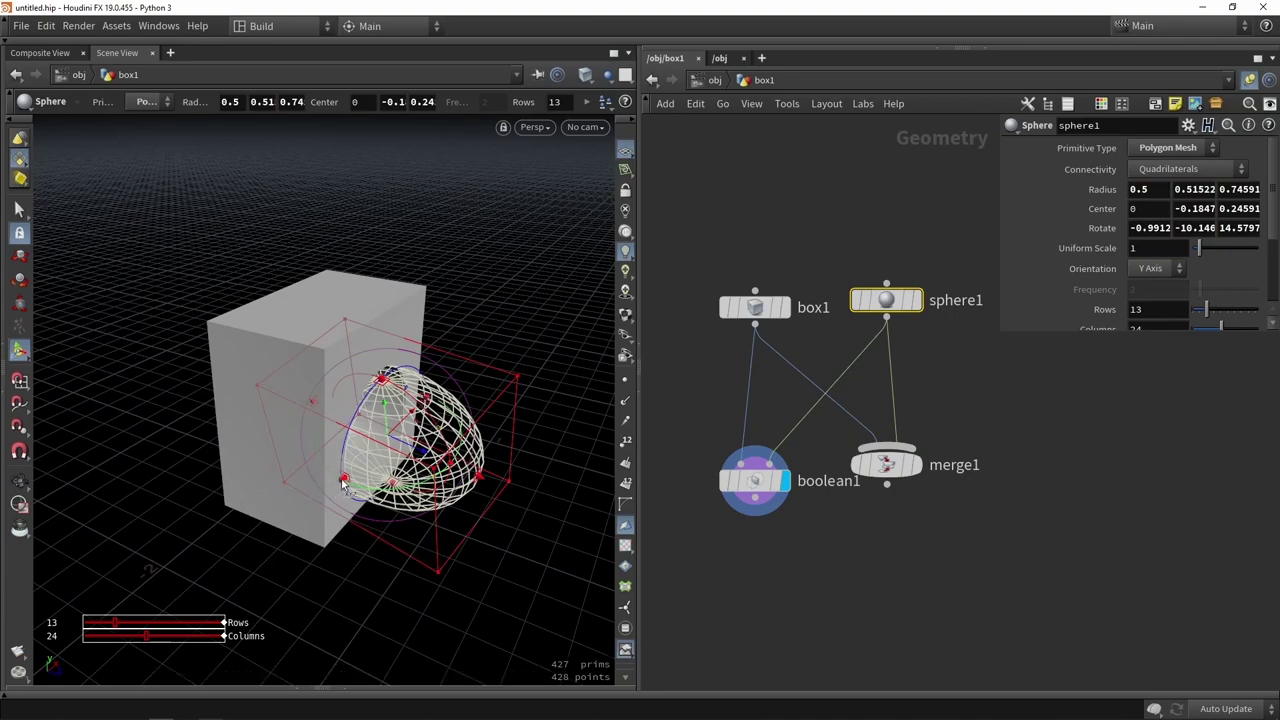
{"action": "left_click_drag", "start_coordinate": [342, 482], "coordinate": [245, 572]}
Stretch the sphere along its X axis to a radius of about 1.75 using its bounding handle.
{"action": "scroll", "coordinate": [442, 397], "scroll_direction": "up", "scroll_amount": 3}
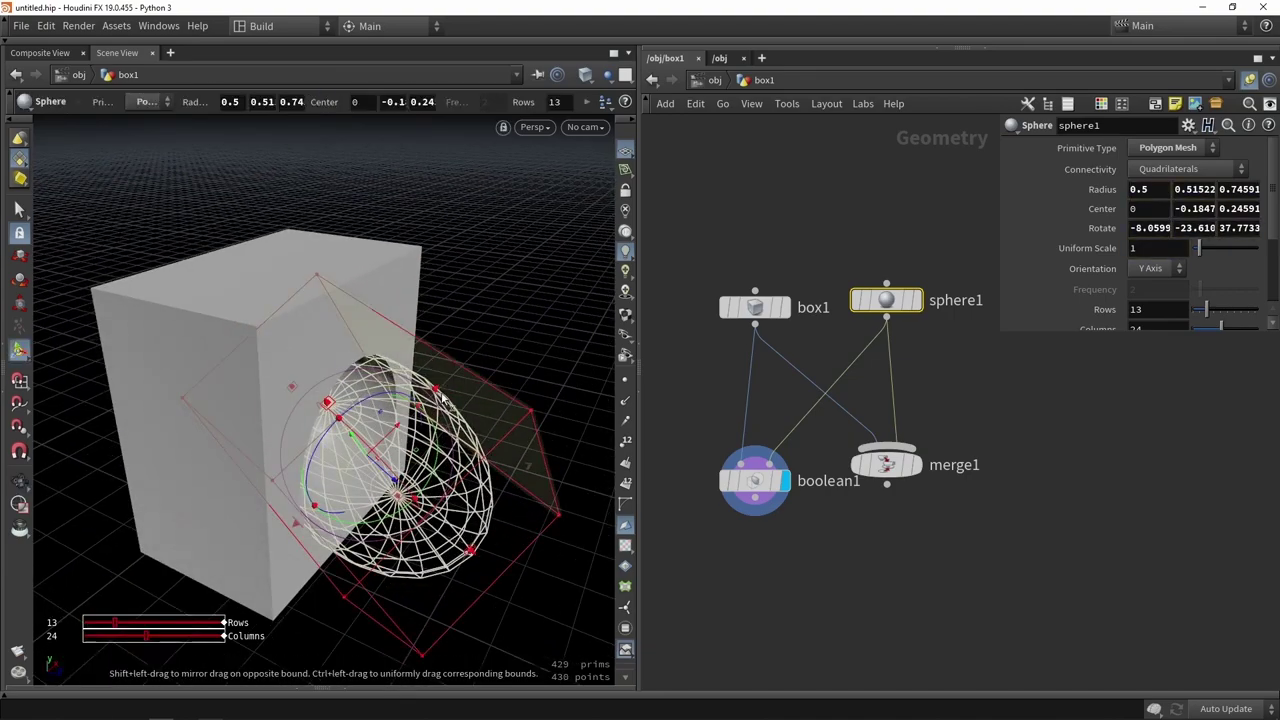
{"action": "left_click_drag", "start_coordinate": [437, 390], "coordinate": [570, 262]}
{"action": "left_click_drag", "start_coordinate": [470, 395], "coordinate": [426, 337], "text": "alt"}
{"action": "scroll", "coordinate": [423, 330], "scroll_direction": "down", "scroll_amount": 4}
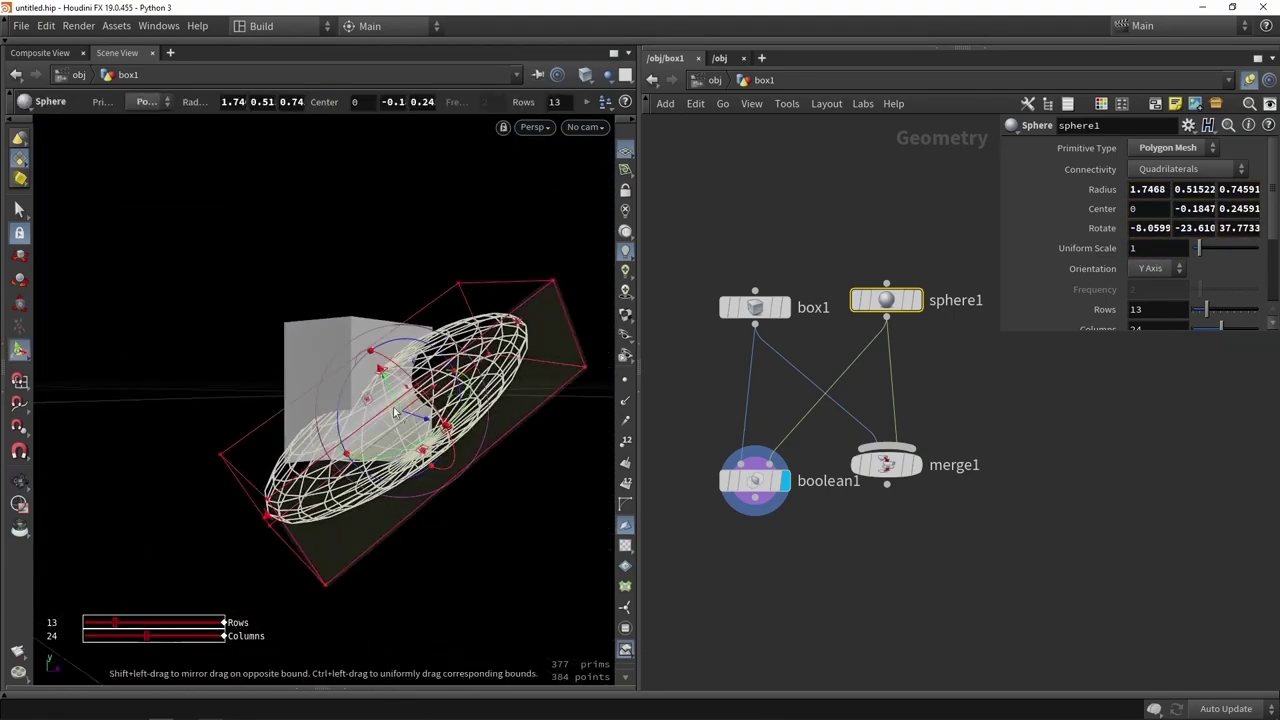
Move the sphere's center to about -0.35, 0.07, 0.51 to cut into the box, and line up its node with the box node.
{"action": "left_click_drag", "start_coordinate": [392, 398], "coordinate": [372, 250]}
{"action": "left_click_drag", "start_coordinate": [374, 334], "coordinate": [450, 346], "text": "alt"}
{"action": "scroll", "coordinate": [277, 346], "scroll_direction": "up", "scroll_amount": 4}
{"action": "left_click_drag", "start_coordinate": [277, 346], "coordinate": [280, 363], "text": "alt"}
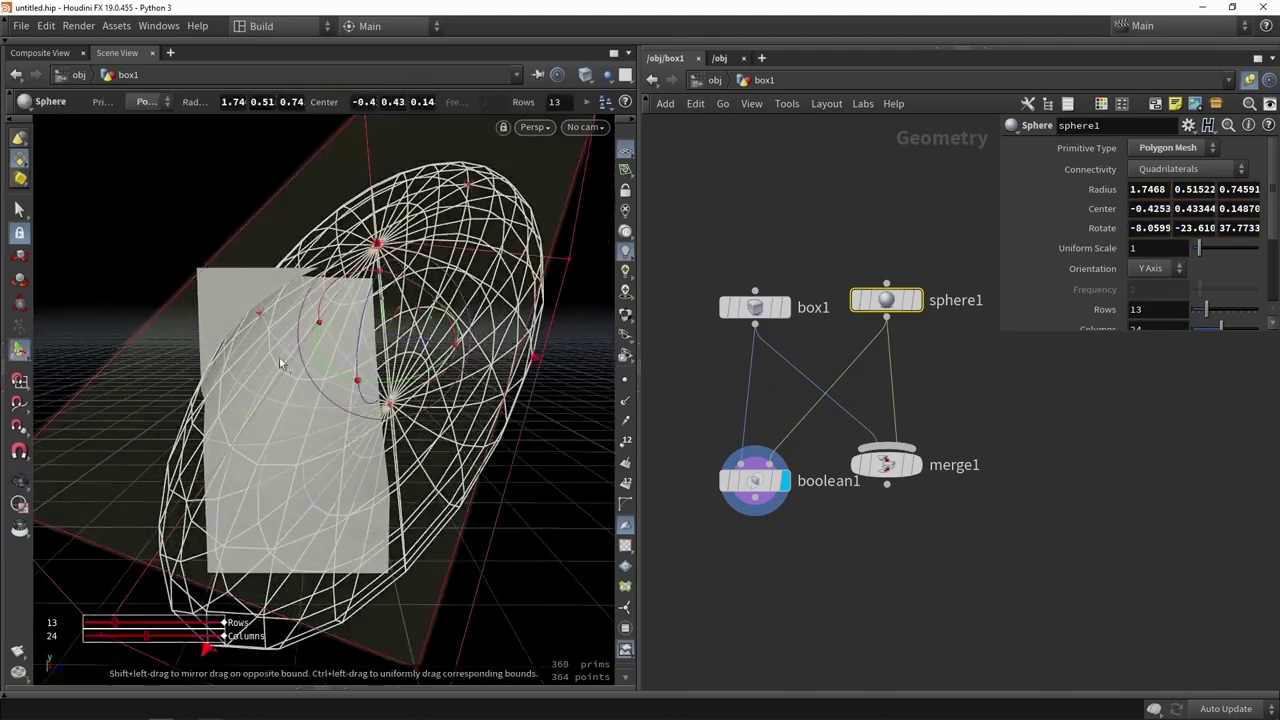
{"action": "left_click_drag", "start_coordinate": [372, 326], "coordinate": [410, 357]}
{"action": "scroll", "coordinate": [410, 357], "scroll_direction": "down", "scroll_amount": 4}
{"action": "left_click_drag", "start_coordinate": [442, 401], "coordinate": [490, 432], "text": "alt"}
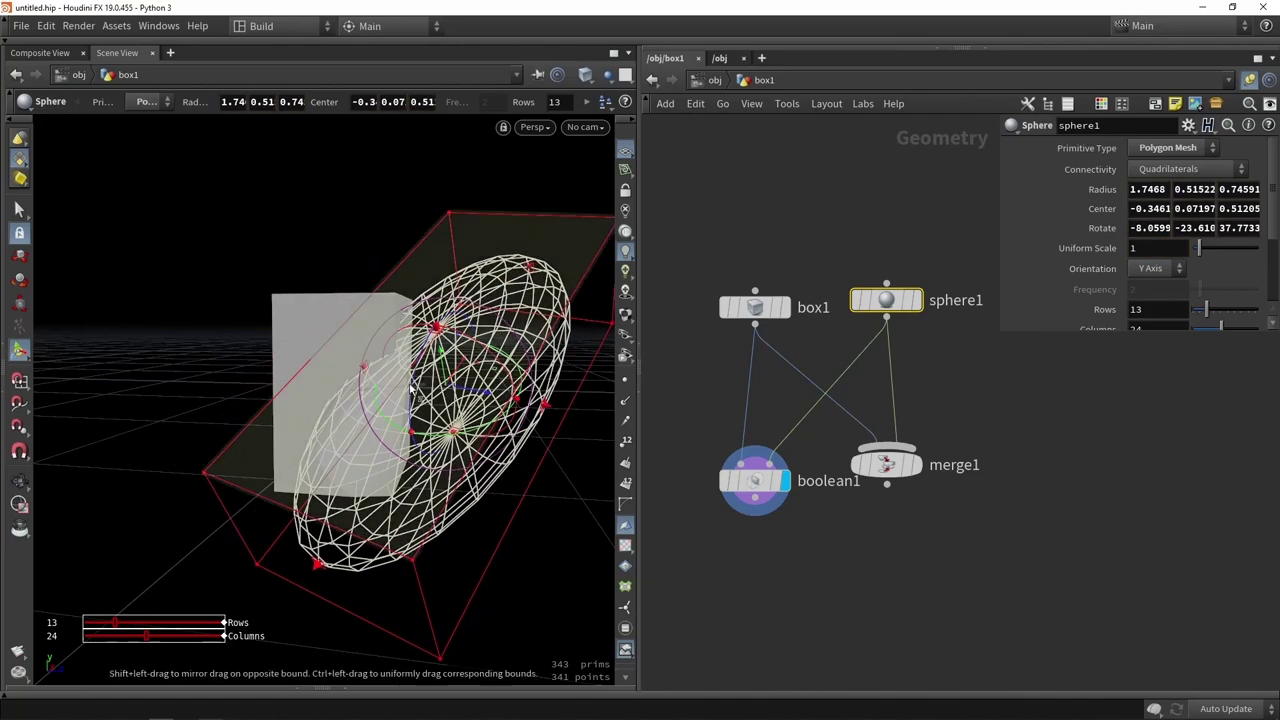
{"action": "left_click_drag", "start_coordinate": [385, 400], "coordinate": [335, 444], "text": "alt"}
{"action": "left_click", "coordinate": [854, 583]}
{"action": "scroll", "coordinate": [335, 444], "scroll_direction": "down", "scroll_amount": 2}
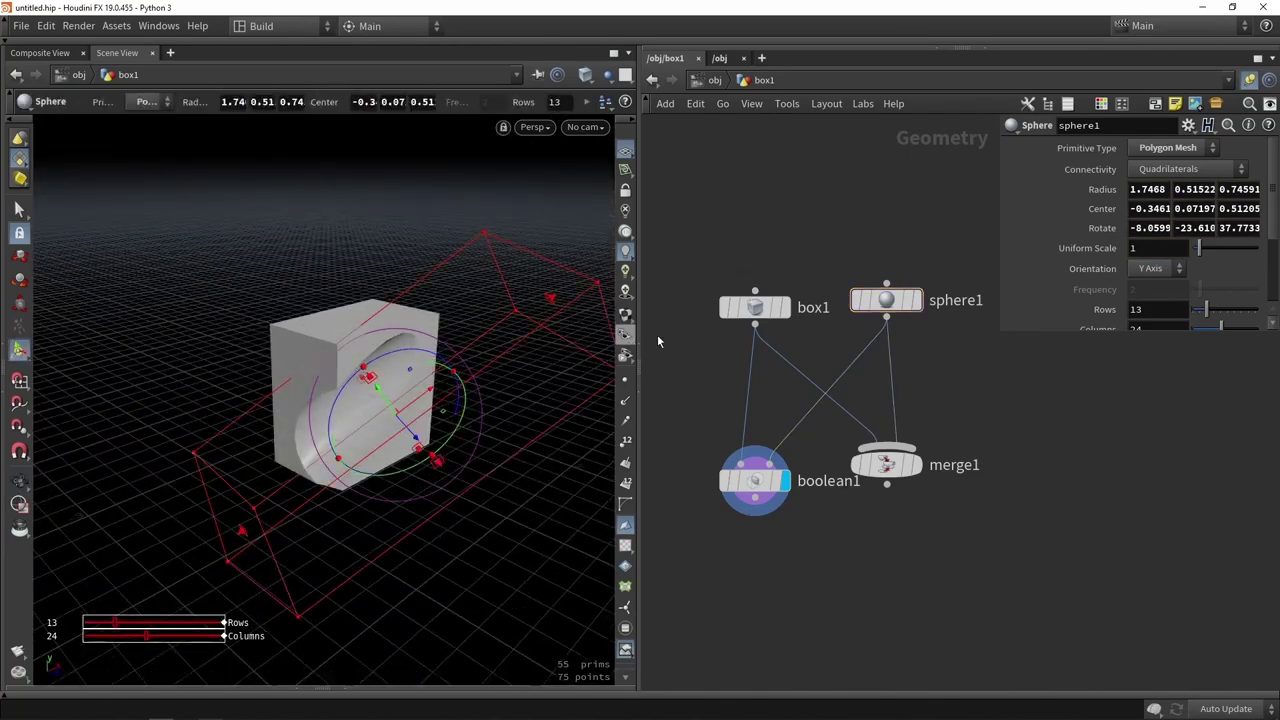
{"action": "left_click_drag", "start_coordinate": [886, 300], "coordinate": [895, 307]}
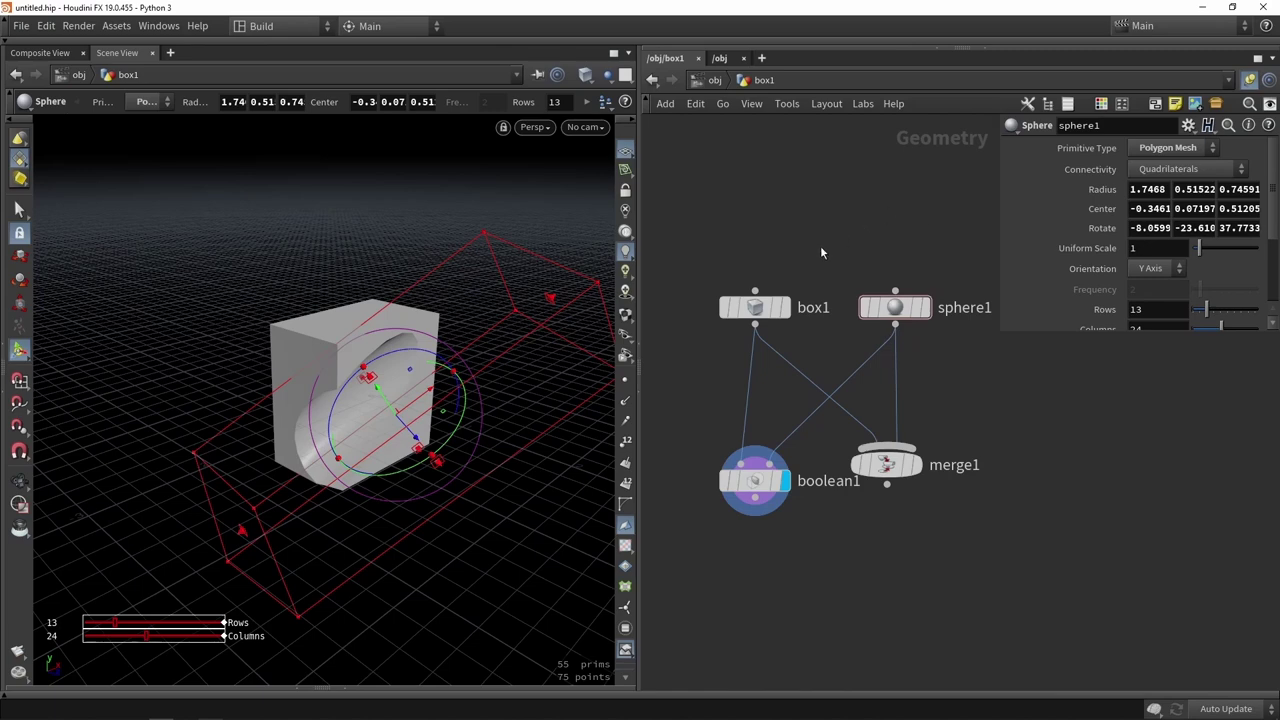
Select the box node and set its axis divisions to 5, 5 and 5.
{"action": "left_click", "coordinate": [752, 306]}
{"action": "left_click", "coordinate": [781, 196]}
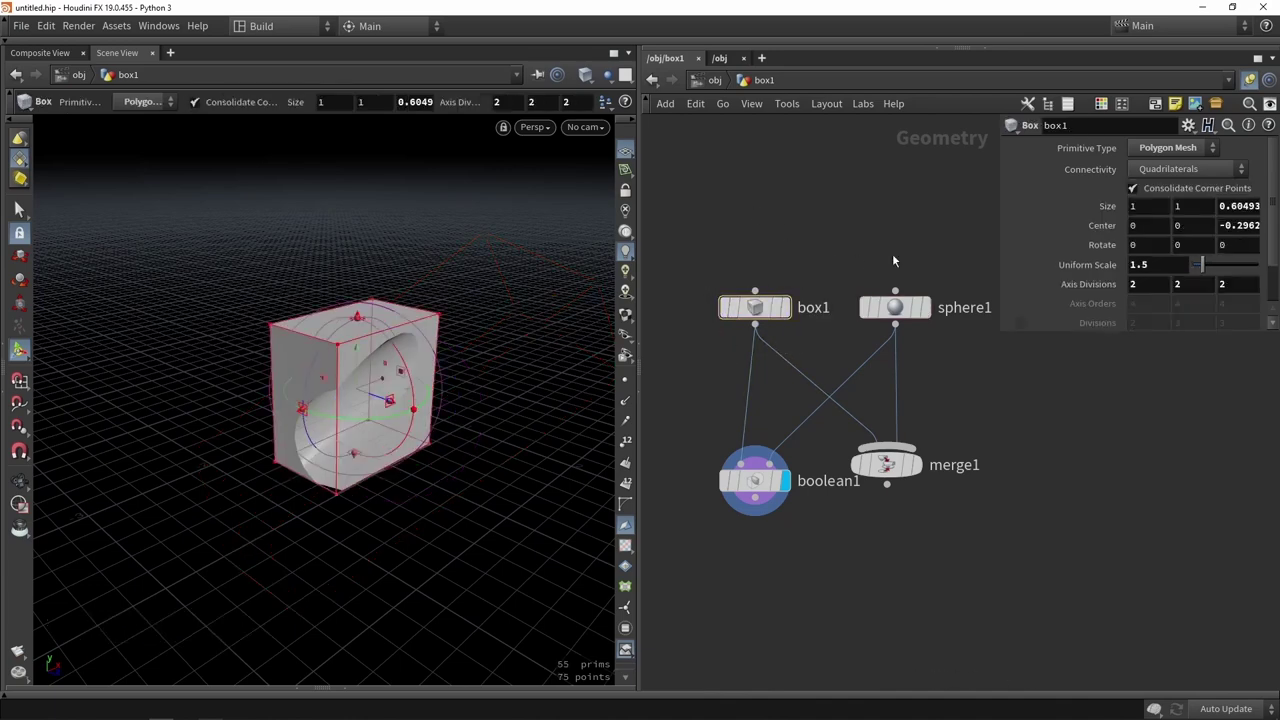
{"action": "left_click", "coordinate": [1145, 284]}
{"action": "type", "text": "5"}
{"action": "left_click", "coordinate": [1225, 283]}
{"action": "type", "text": "5"}
{"action": "key", "text": "Return"}
Inspect the subdivided Boolean result in wireframe from several angles, and return to shaded display.
{"action": "key", "text": "w"}
{"action": "left_click_drag", "start_coordinate": [323, 423], "coordinate": [219, 377], "text": "alt"}
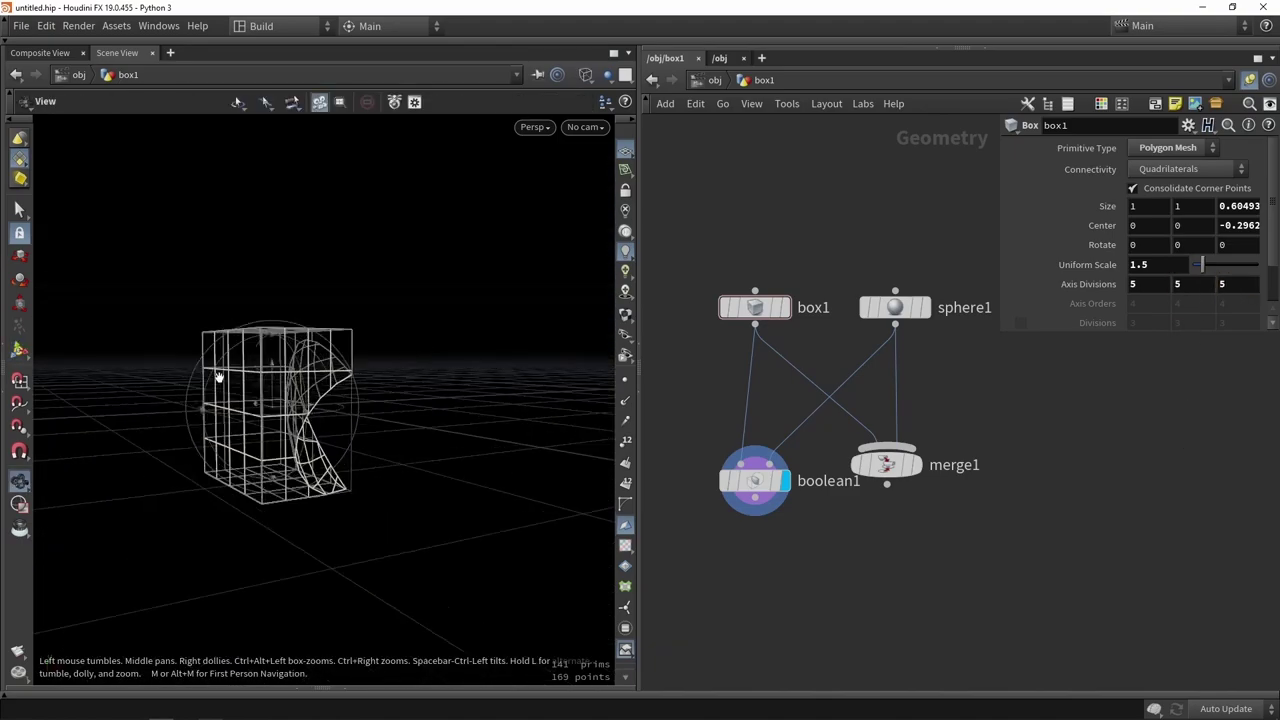
{"action": "scroll", "coordinate": [219, 377], "scroll_direction": "up", "scroll_amount": 3}
{"action": "mouse_move", "coordinate": [435, 334]}
{"action": "left_mouse_down", "text": "alt"}
{"action": "mouse_move", "coordinate": [383, 246]}
{"action": "mouse_move", "coordinate": [234, 309]}
{"action": "mouse_move", "coordinate": [443, 349]}
{"action": "mouse_move", "coordinate": [391, 366]}
{"action": "mouse_move", "coordinate": [494, 329]}
{"action": "mouse_move", "coordinate": [396, 285]}
{"action": "left_mouse_up", "text": "alt"}
{"action": "key", "text": "w"}
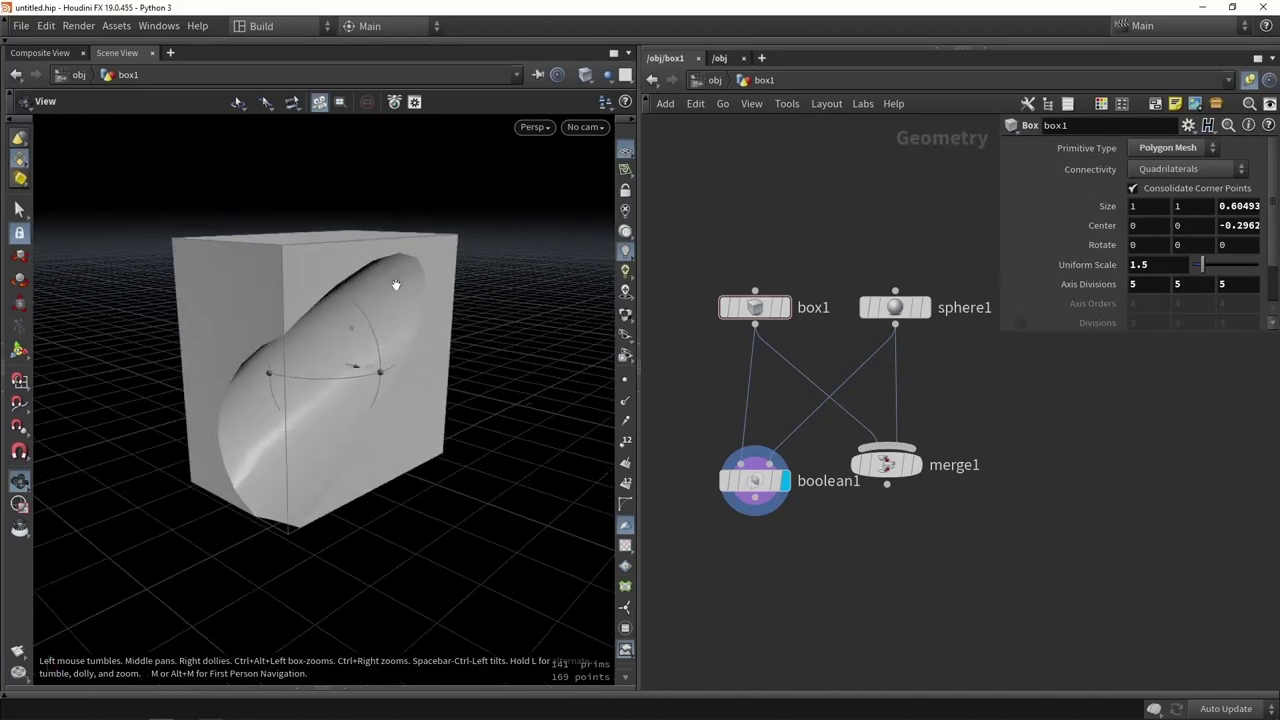
Line up the merge node level with the Boolean node in the network.
{"action": "scroll", "coordinate": [400, 340], "scroll_direction": "up", "scroll_amount": 1}
{"action": "scroll", "coordinate": [843, 520], "scroll_direction": "down", "scroll_amount": 3}
{"action": "left_click_drag", "start_coordinate": [877, 483], "coordinate": [898, 496]}
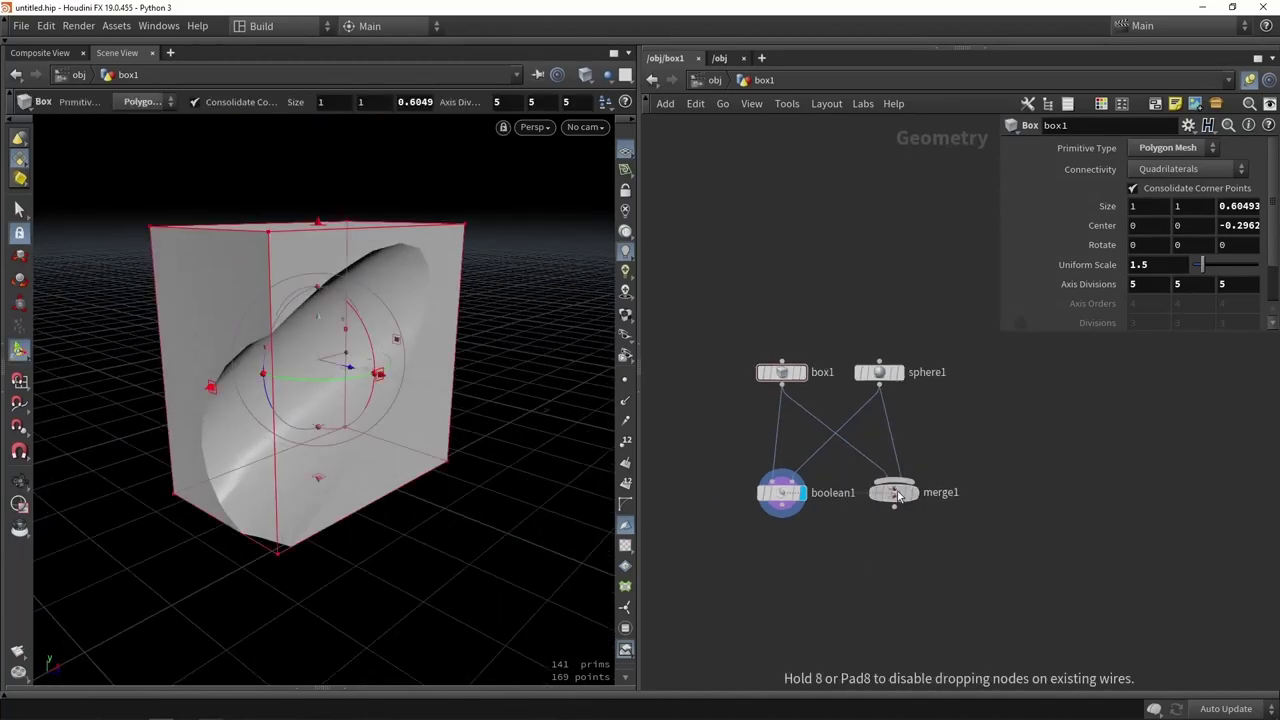
Delete the box, sphere, boolean and merge nodes from the network.
{"action": "middle_click_drag", "start_coordinate": [874, 543], "coordinate": [806, 384]}
{"action": "scroll", "coordinate": [804, 409], "scroll_direction": "down", "scroll_amount": 2}
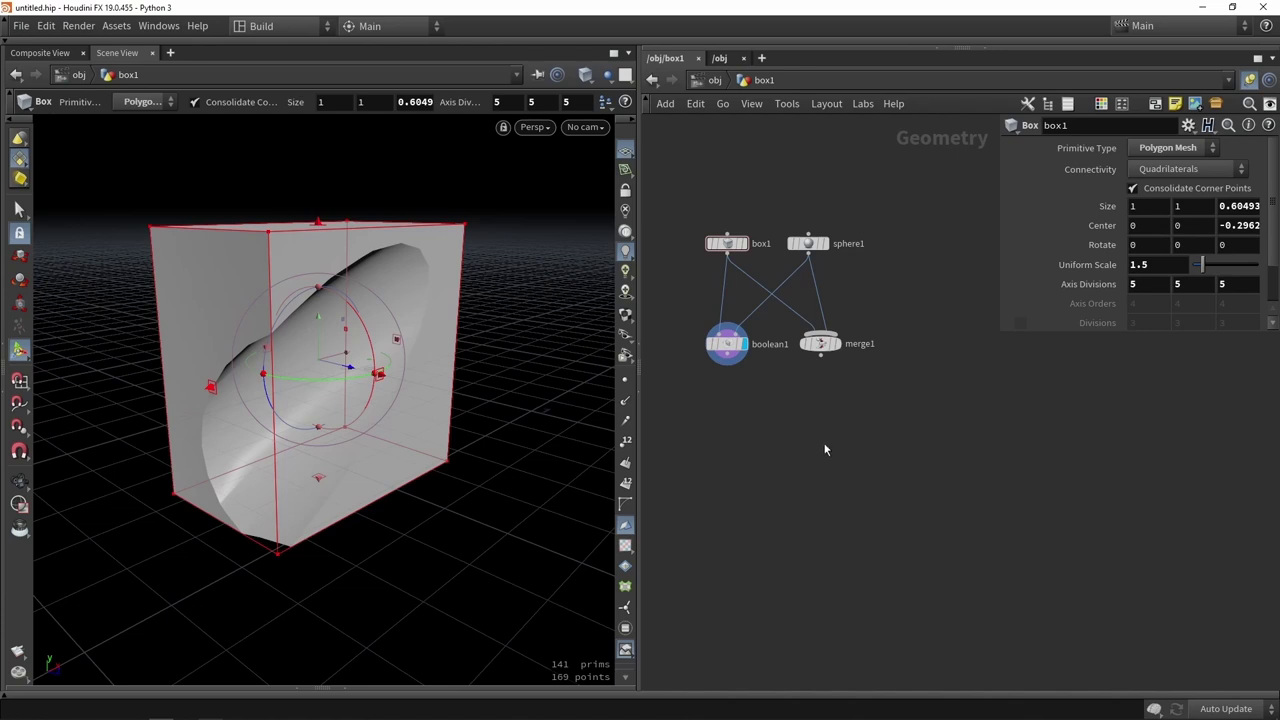
{"action": "left_click_drag", "start_coordinate": [849, 446], "coordinate": [679, 170]}
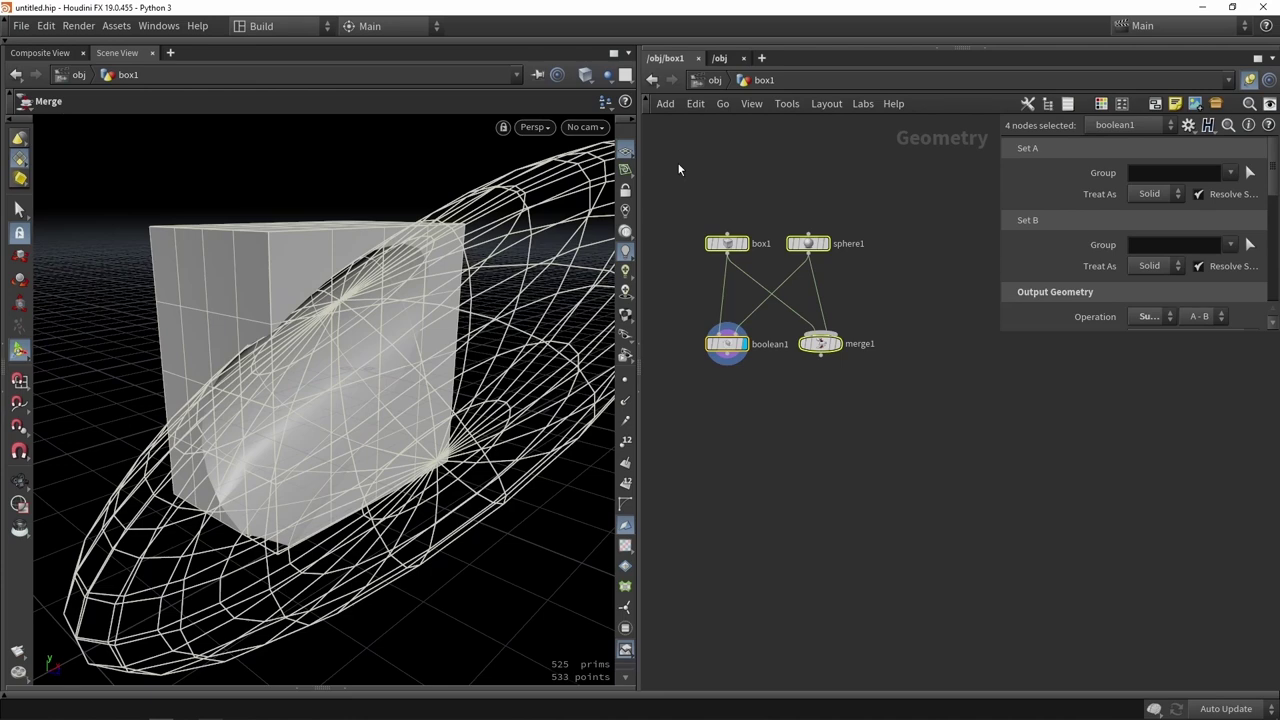
{"action": "key", "text": "Delete"}
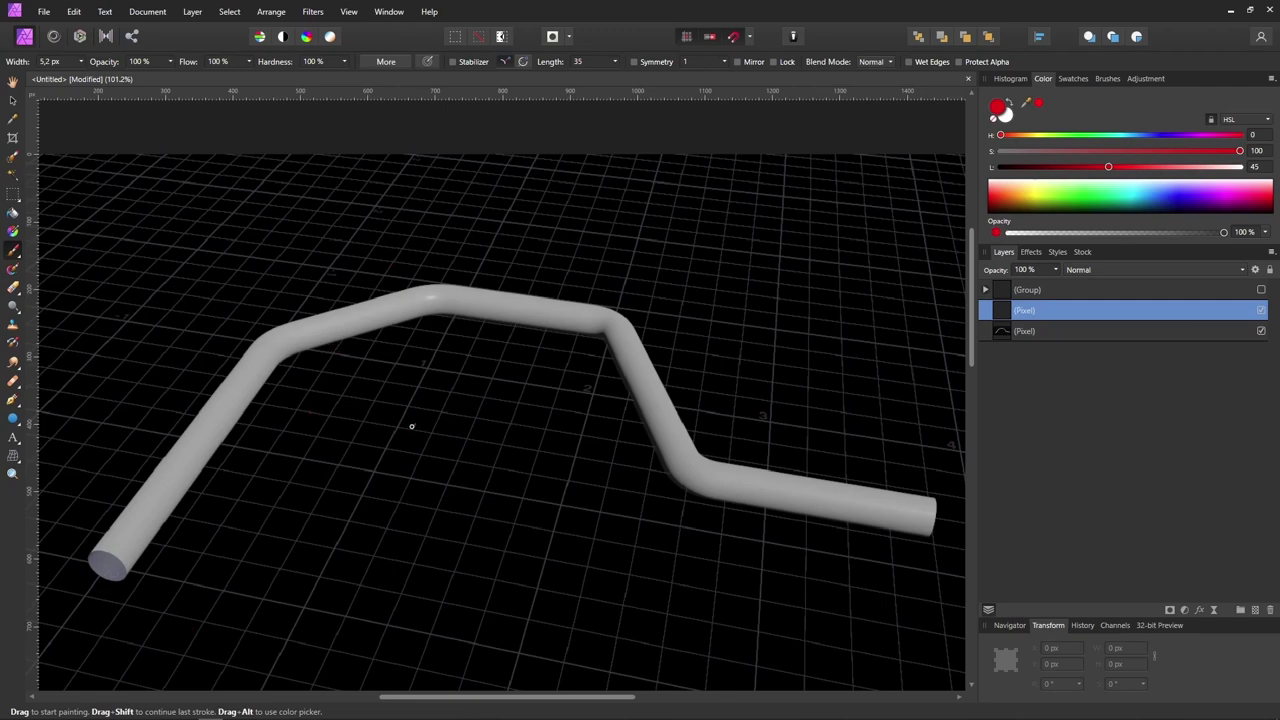
Trace the bent pipe's path with a red brush stroke over the reference image, and undo the painting.
{"action": "mouse_move", "coordinate": [105, 567]}
{"action": "left_mouse_down"}
{"action": "mouse_move", "coordinate": [254, 344]}
{"action": "mouse_move", "coordinate": [454, 282]}
{"action": "mouse_move", "coordinate": [699, 413]}
{"action": "mouse_move", "coordinate": [916, 497]}
{"action": "left_mouse_up"}
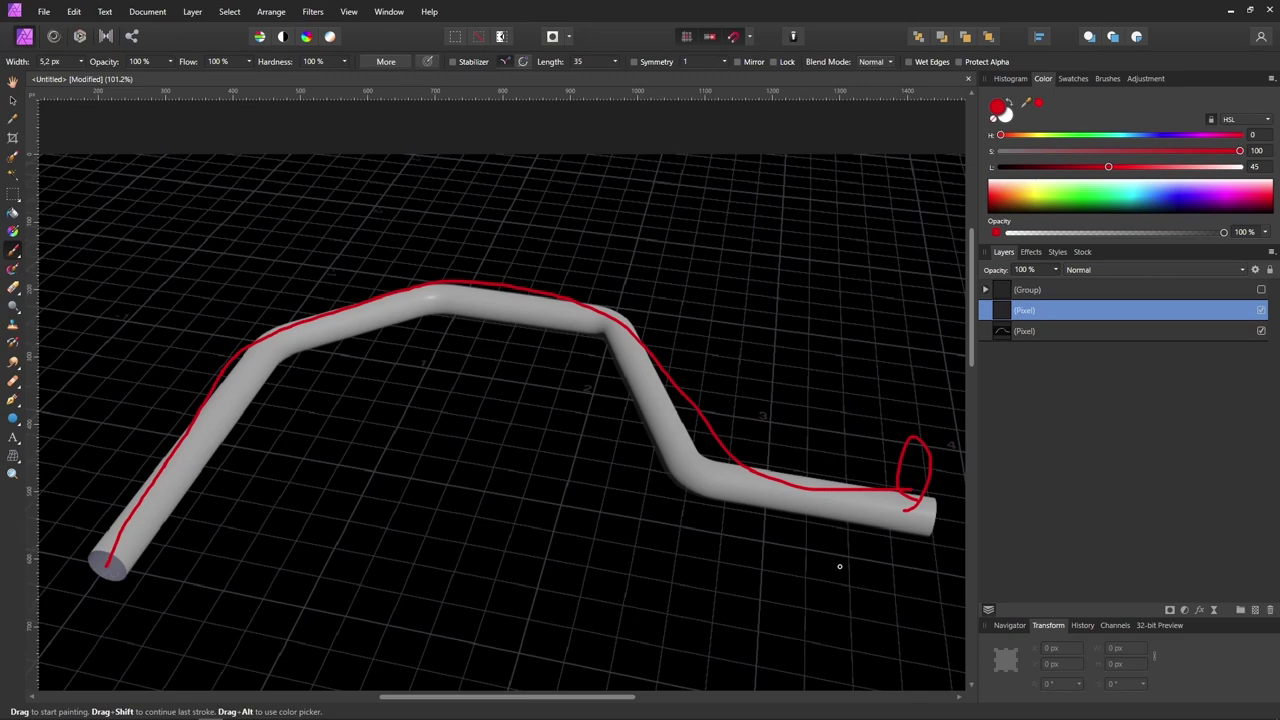
{"action": "key", "text": "ctrl+z"}
{"action": "key", "text": "ctrl+z"}
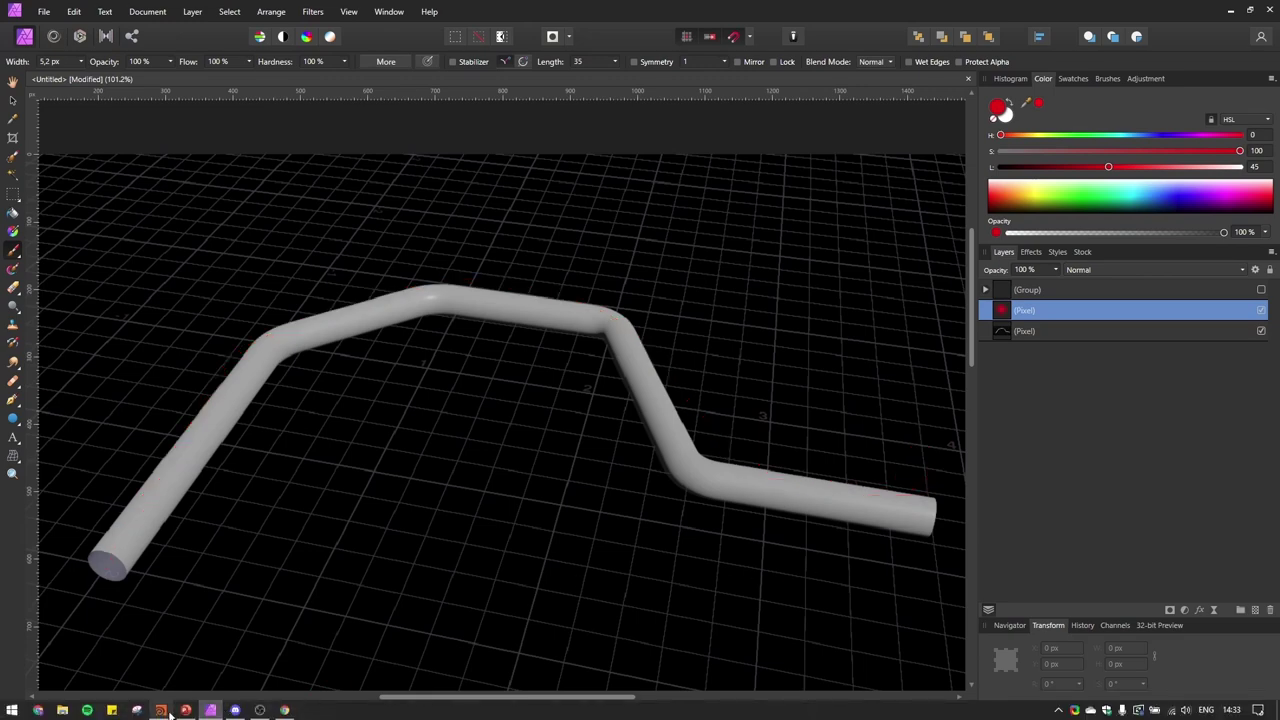
Switch to Houdini, add a Curve node to the empty network, and enlarge its parameter pane.
{"action": "left_click", "coordinate": [185, 710]}
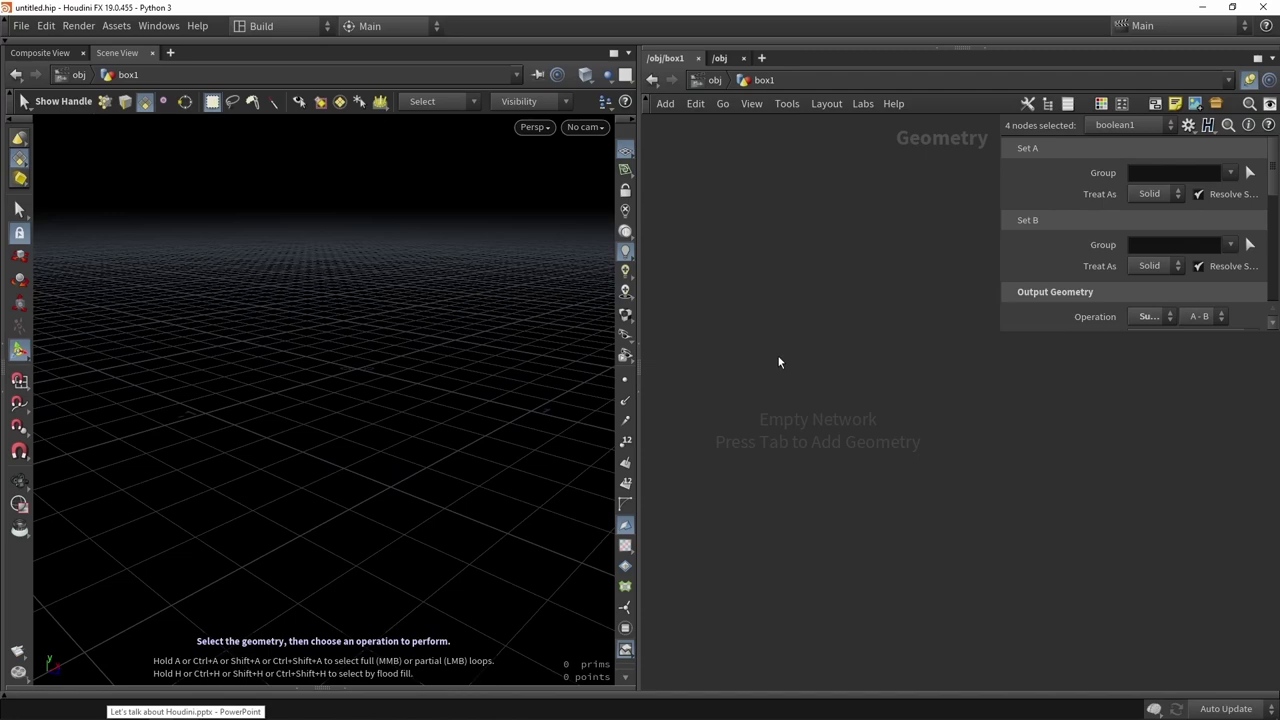
{"action": "key", "text": "Tab"}
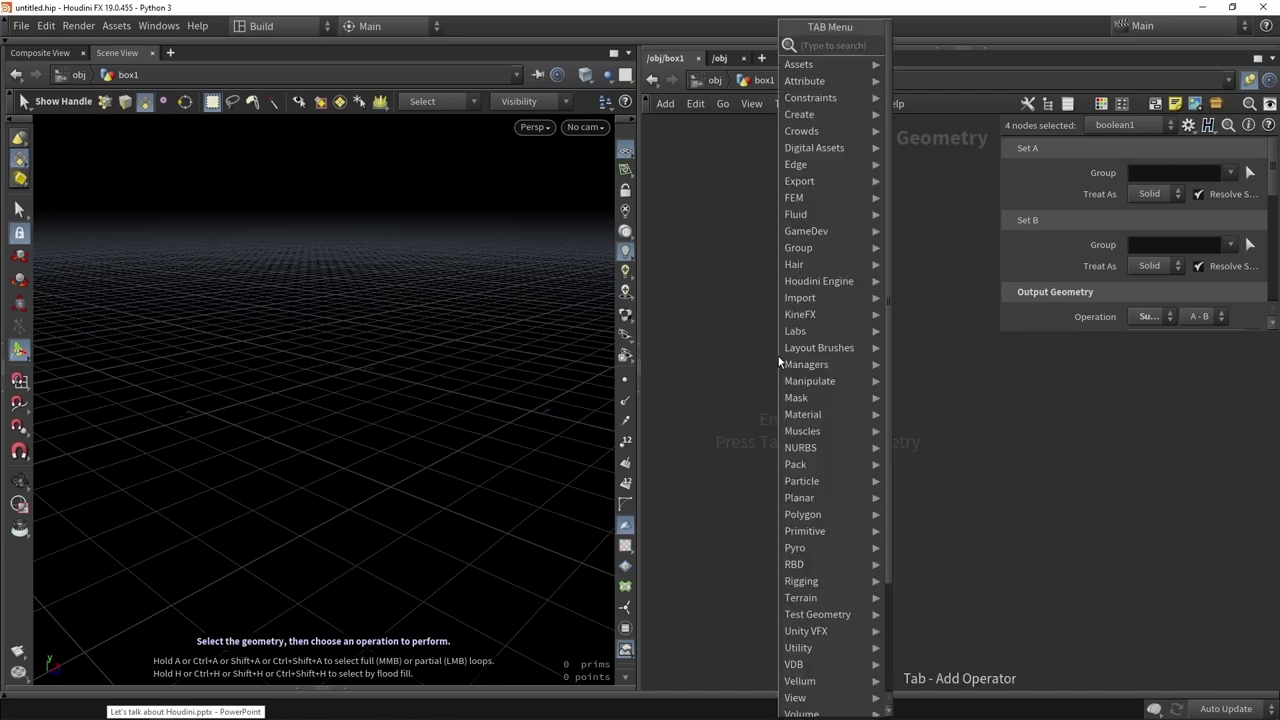
{"action": "type", "text": "curv"}
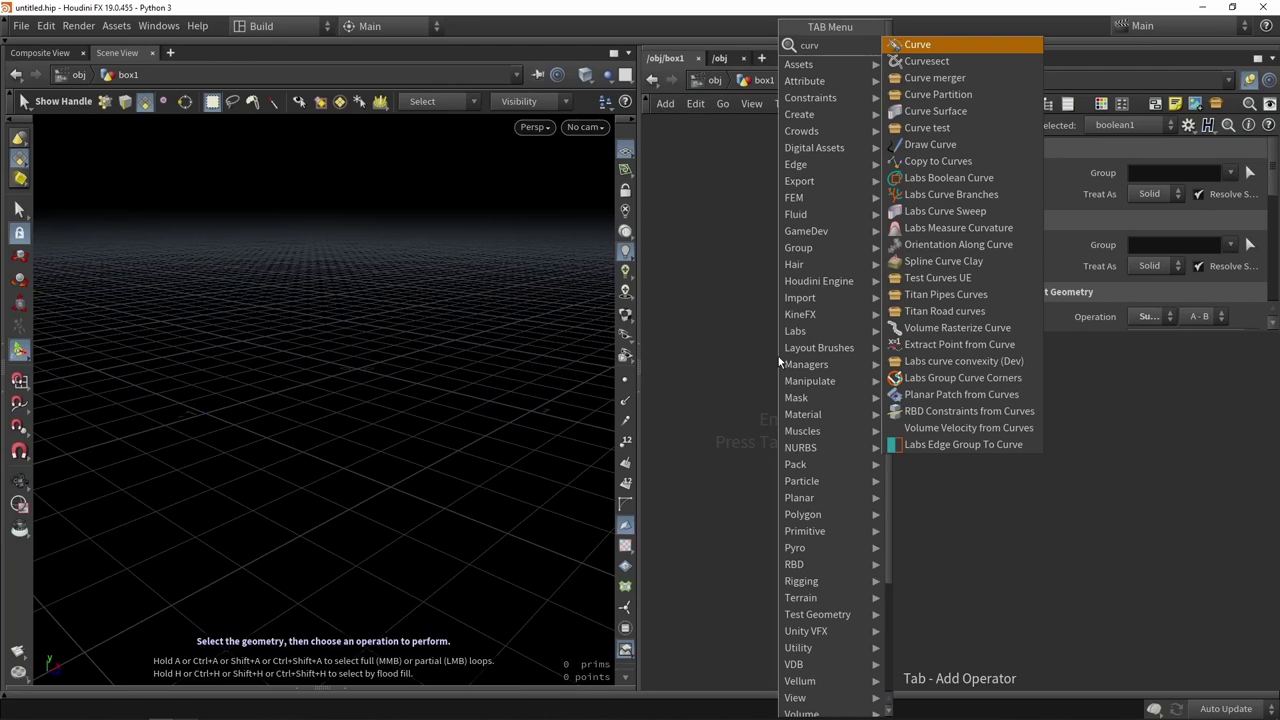
{"action": "key", "text": "Return"}
{"action": "left_click", "coordinate": [799, 316]}
{"action": "scroll", "coordinate": [797, 318], "scroll_direction": "up", "scroll_amount": 5}
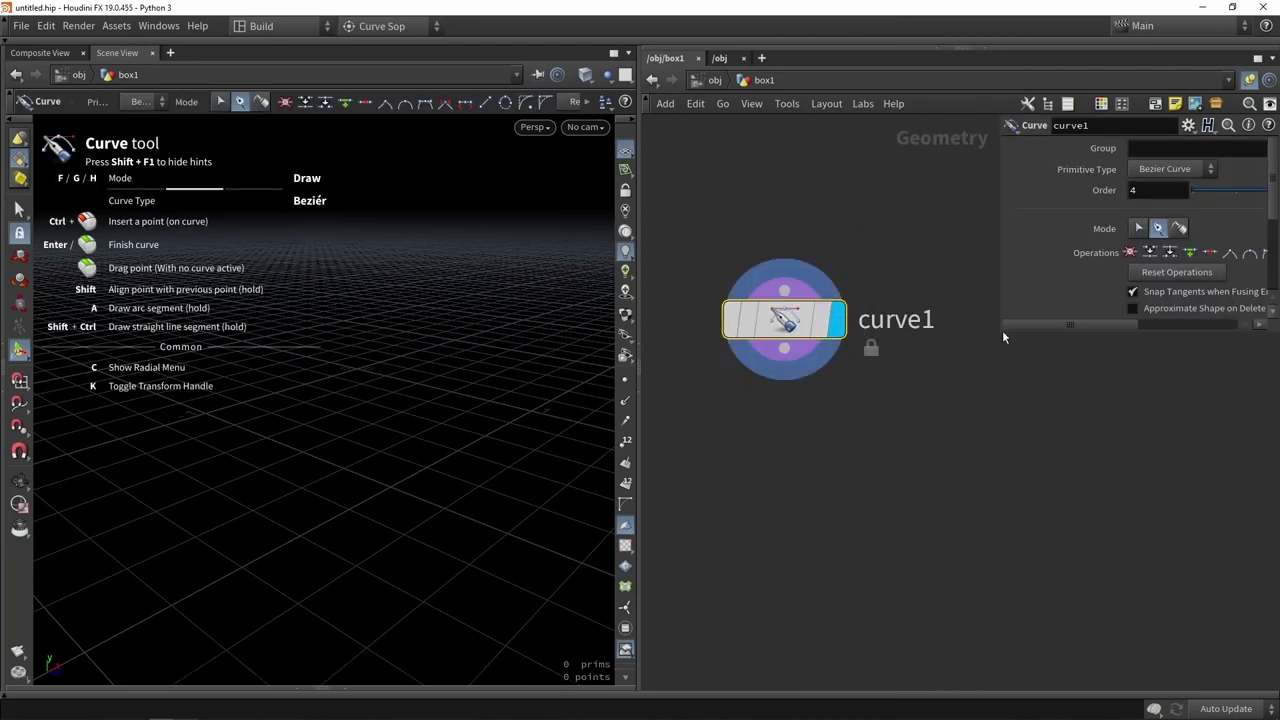
{"action": "left_click_drag", "start_coordinate": [1002, 330], "coordinate": [901, 454]}
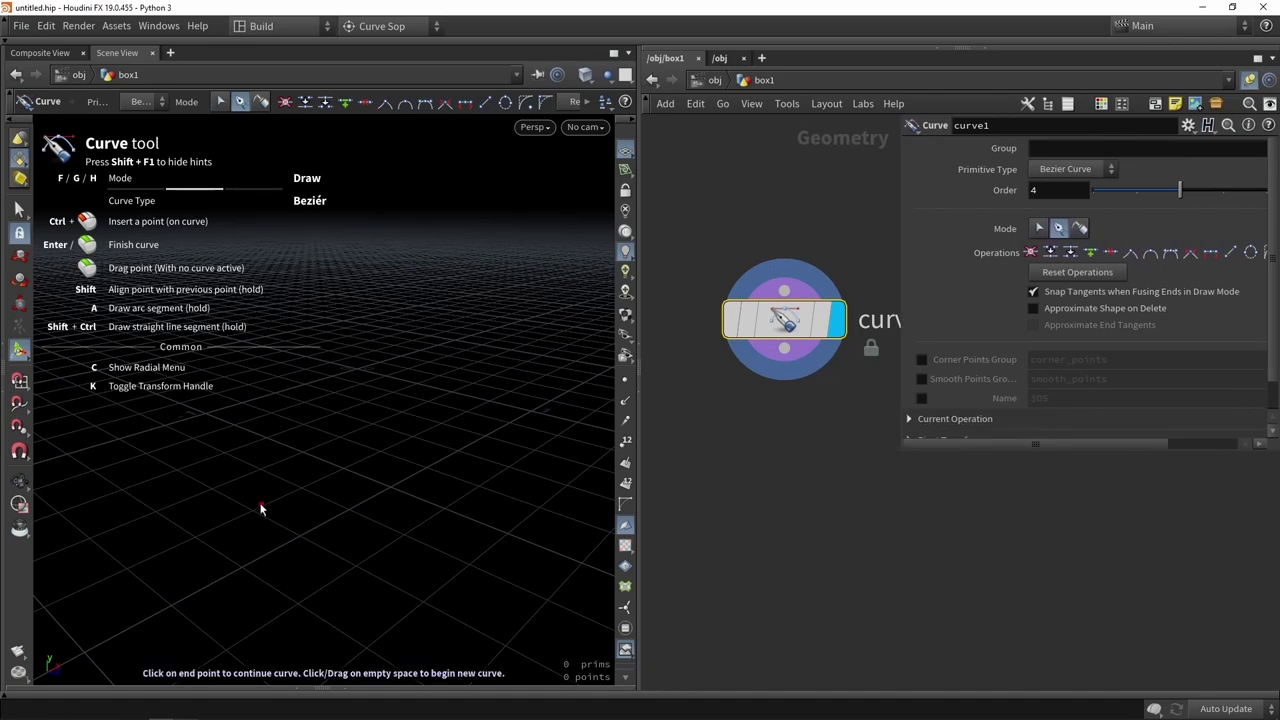
Activate the Curve node's drawing handle and widen the scene view for more drawing space.
{"action": "left_click_drag", "start_coordinate": [474, 350], "coordinate": [423, 414], "text": "alt"}
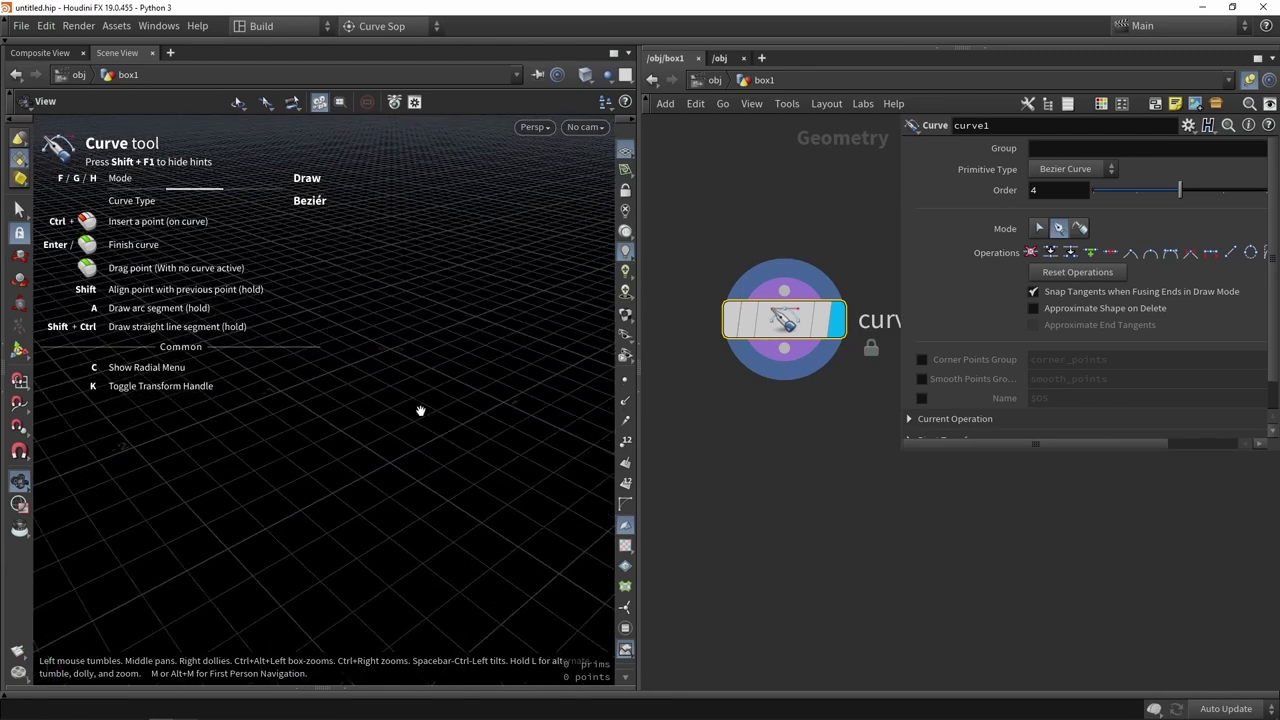
{"action": "left_click", "coordinate": [378, 336]}
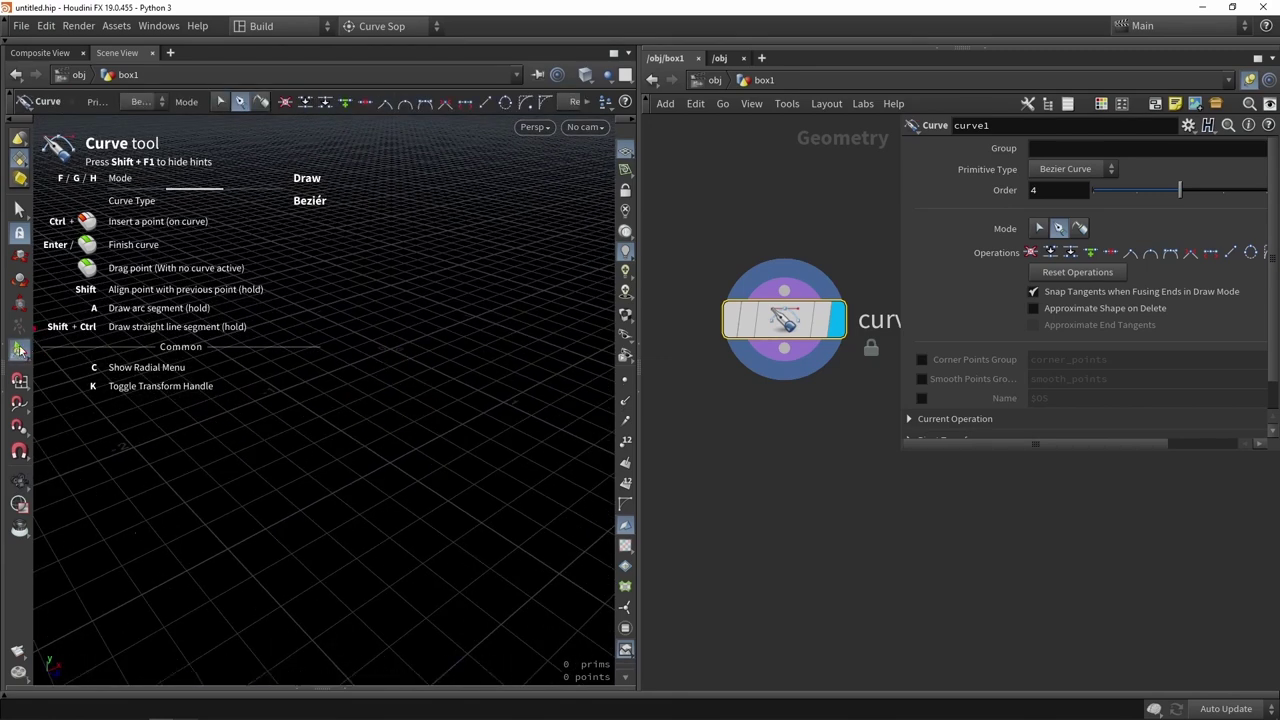
{"action": "left_click", "coordinate": [19, 210]}
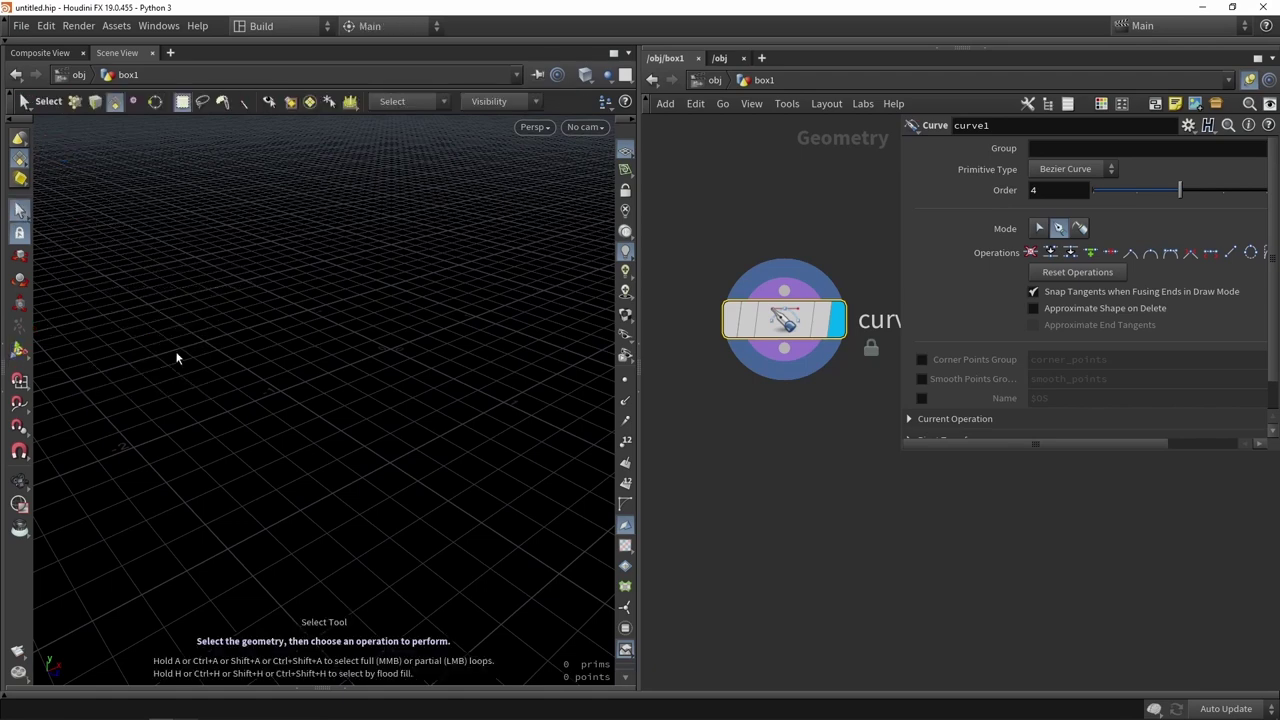
{"action": "left_click", "coordinate": [19, 349]}
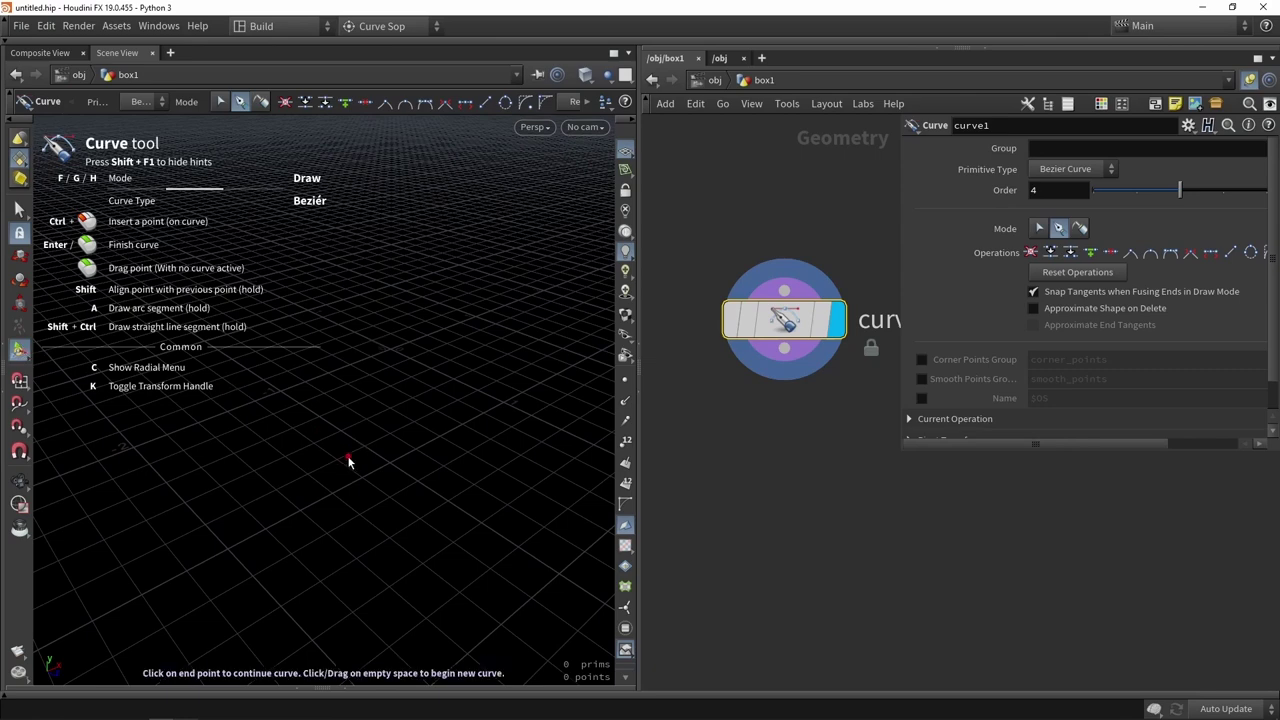
{"action": "left_click_drag", "start_coordinate": [639, 207], "coordinate": [808, 206]}
{"action": "left_click_drag", "start_coordinate": [577, 357], "coordinate": [559, 371], "text": "alt"}
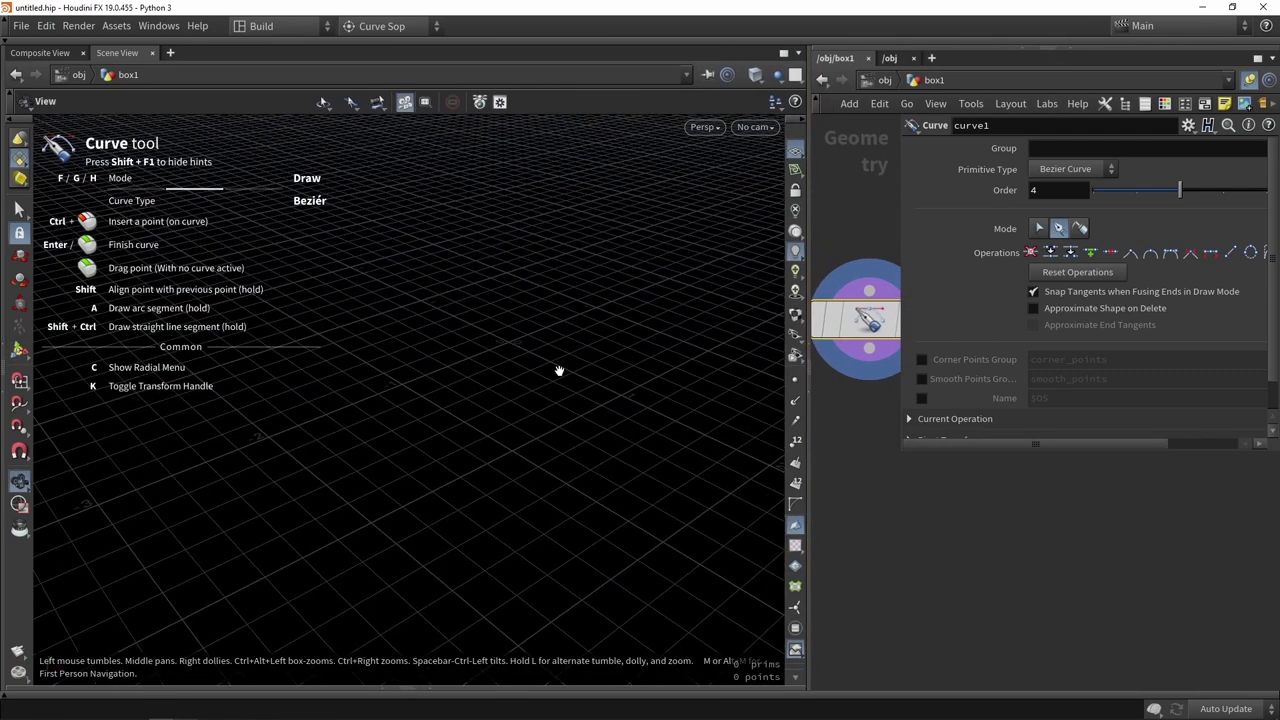
Draw a smooth, looping Bezier curve on the ground grid through nine anchor points that crosses over itself.
{"action": "key", "text": "Return"}
{"action": "left_click_drag", "start_coordinate": [354, 420], "coordinate": [437, 371]}
{"action": "left_click_drag", "start_coordinate": [466, 310], "coordinate": [543, 249]}
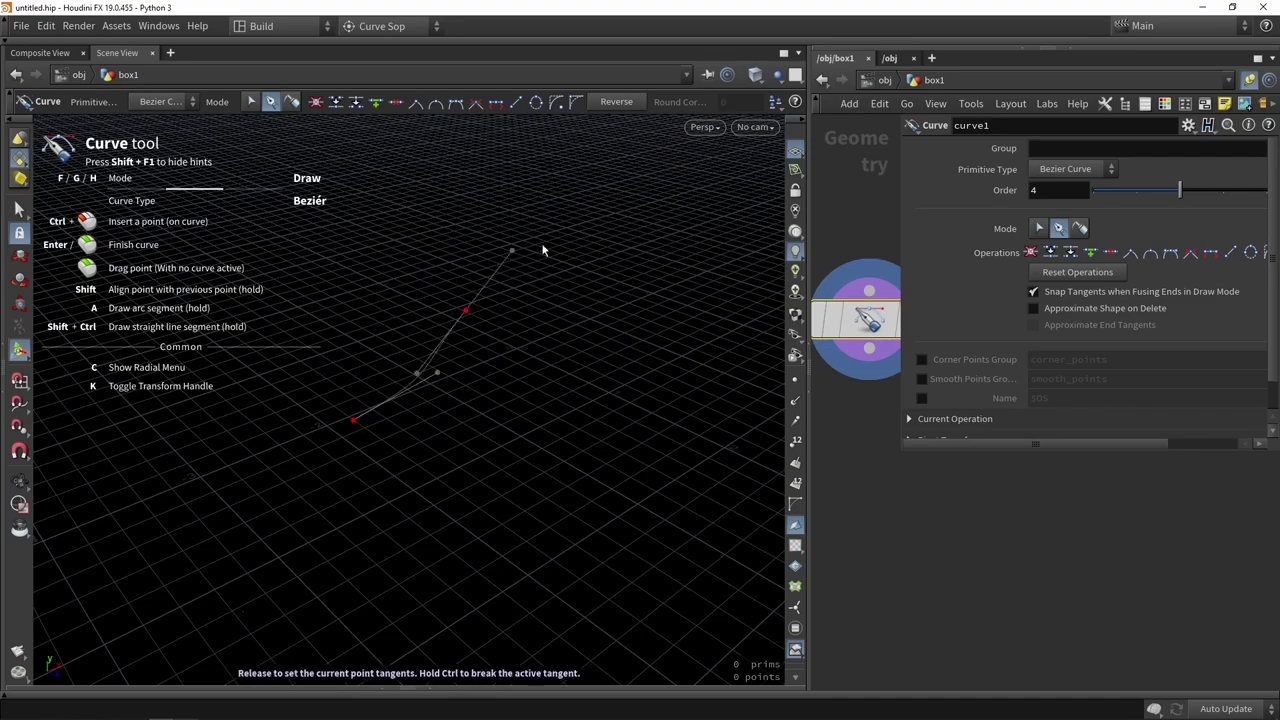
{"action": "left_click_drag", "start_coordinate": [623, 314], "coordinate": [683, 446]}
{"action": "left_click_drag", "start_coordinate": [669, 476], "coordinate": [606, 526]}
{"action": "left_click_drag", "start_coordinate": [510, 556], "coordinate": [436, 564]}
{"action": "left_click_drag", "start_coordinate": [393, 512], "coordinate": [437, 440]}
{"action": "left_click_drag", "start_coordinate": [491, 388], "coordinate": [511, 346]}
{"action": "left_click_drag", "start_coordinate": [515, 308], "coordinate": [492, 276]}
{"action": "left_click", "coordinate": [417, 263]}
{"action": "key", "text": "Escape"}
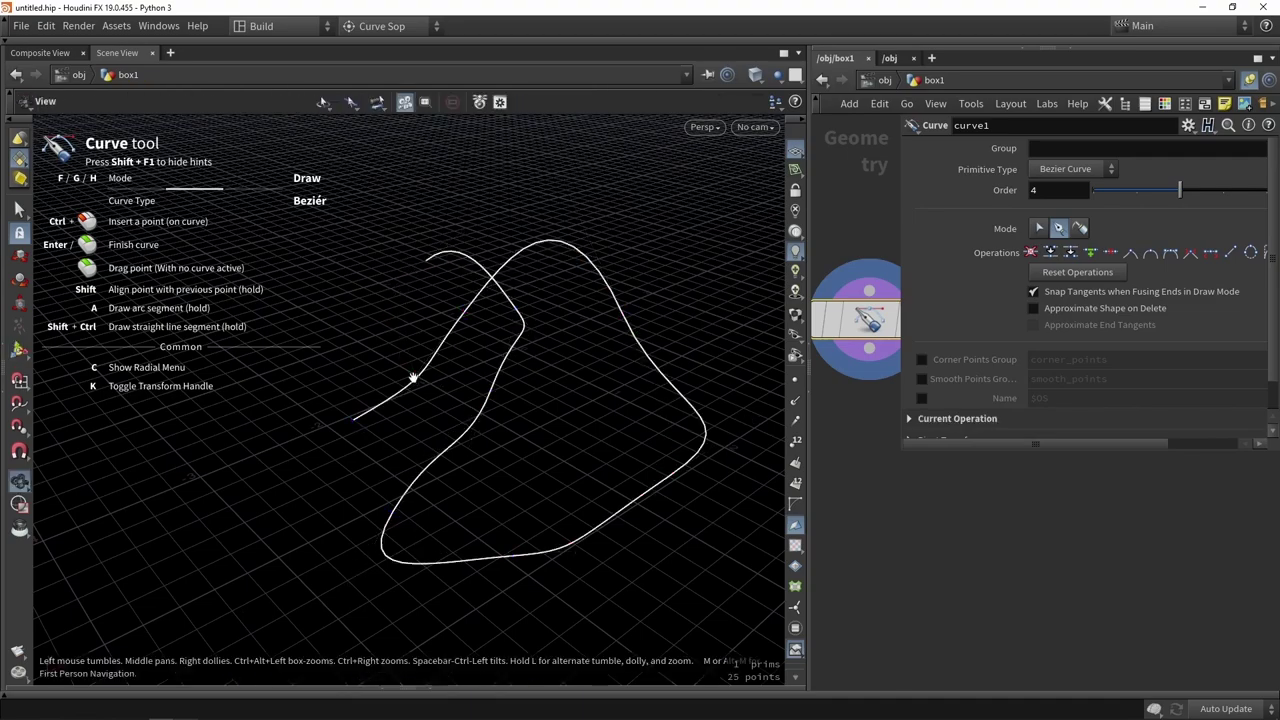
Extend the Bezier curve from its open end with two more anchor points and leave drawing mode.
{"action": "mouse_move", "coordinate": [414, 374]}
{"action": "left_mouse_down"}
{"action": "mouse_move", "coordinate": [477, 394]}
{"action": "mouse_move", "coordinate": [379, 381]}
{"action": "left_mouse_up"}
{"action": "key", "text": "Return"}
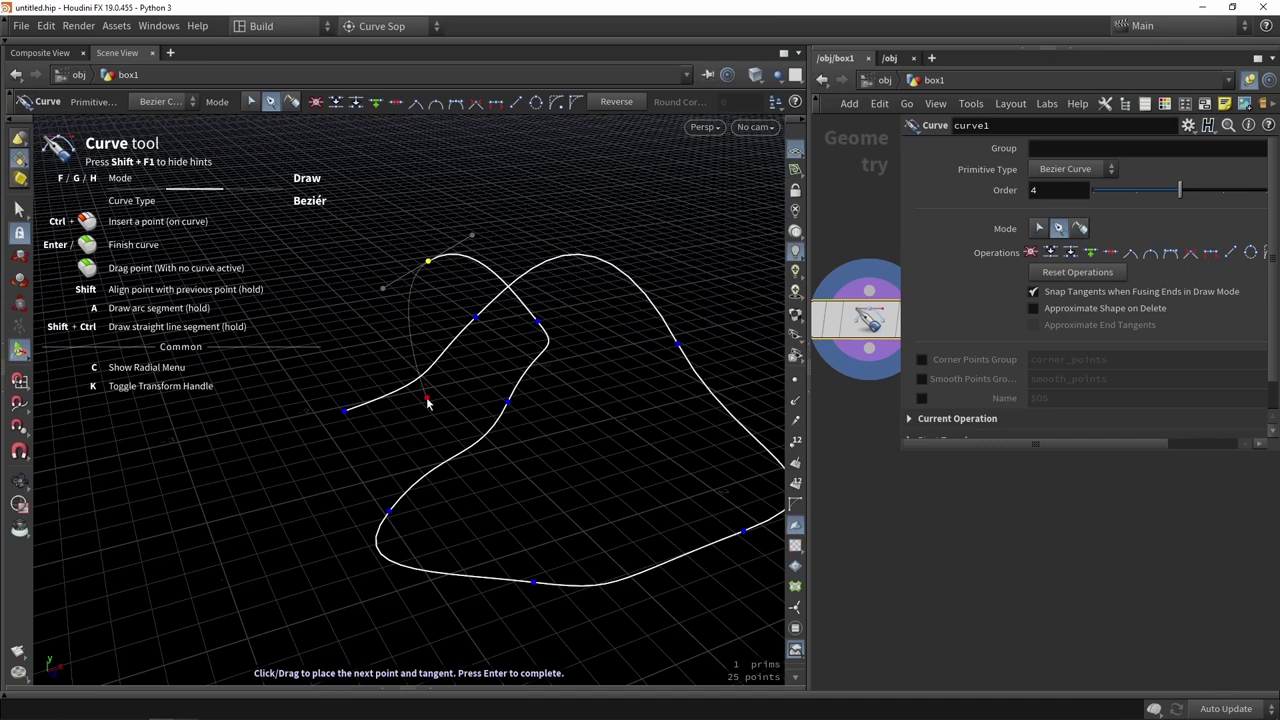
{"action": "left_click_drag", "start_coordinate": [430, 376], "coordinate": [360, 374]}
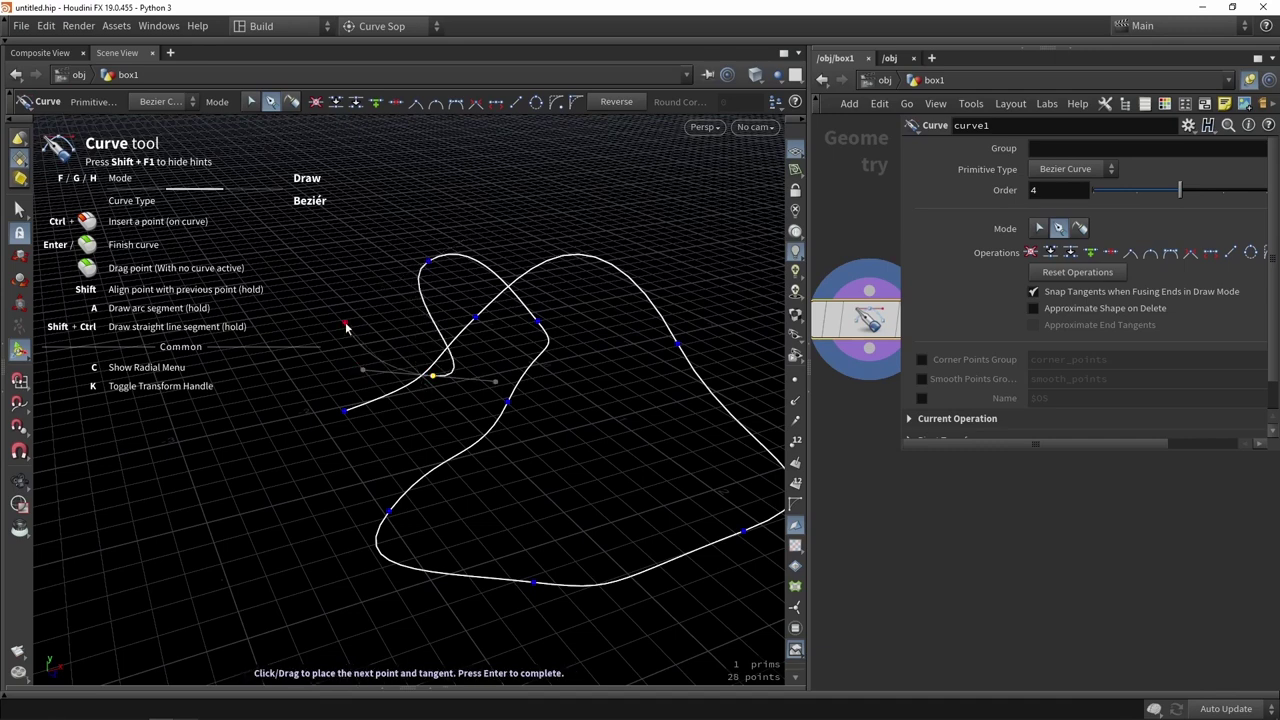
{"action": "left_click", "coordinate": [345, 327]}
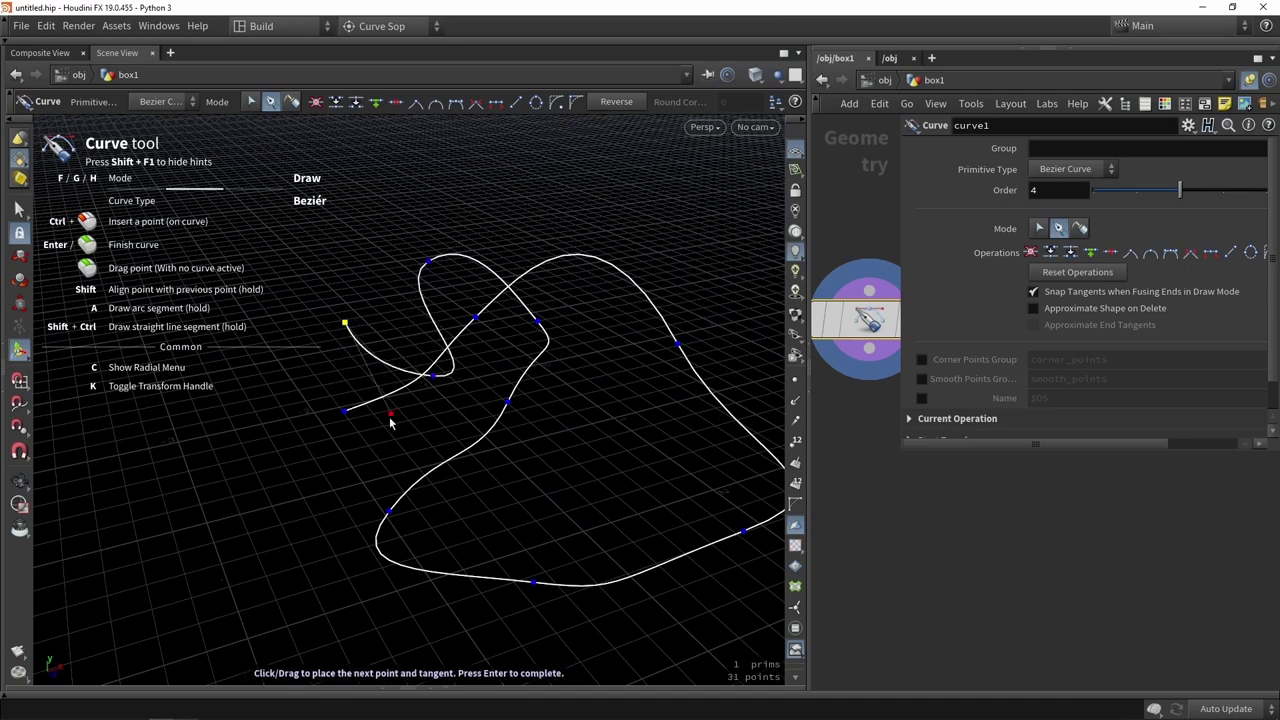
{"action": "key", "text": "Escape"}
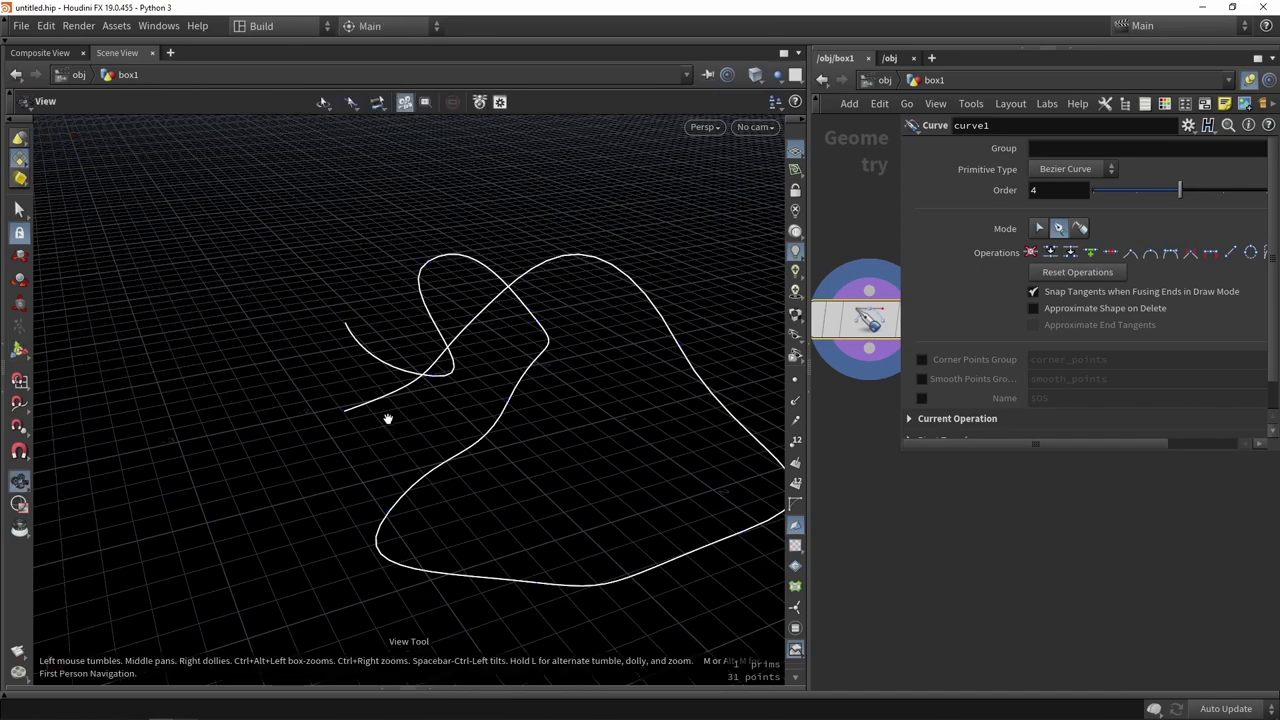
Reset the curve's operations to clear the drawing, and set its primitive type to Polygon.
{"action": "left_click", "coordinate": [1078, 273]}
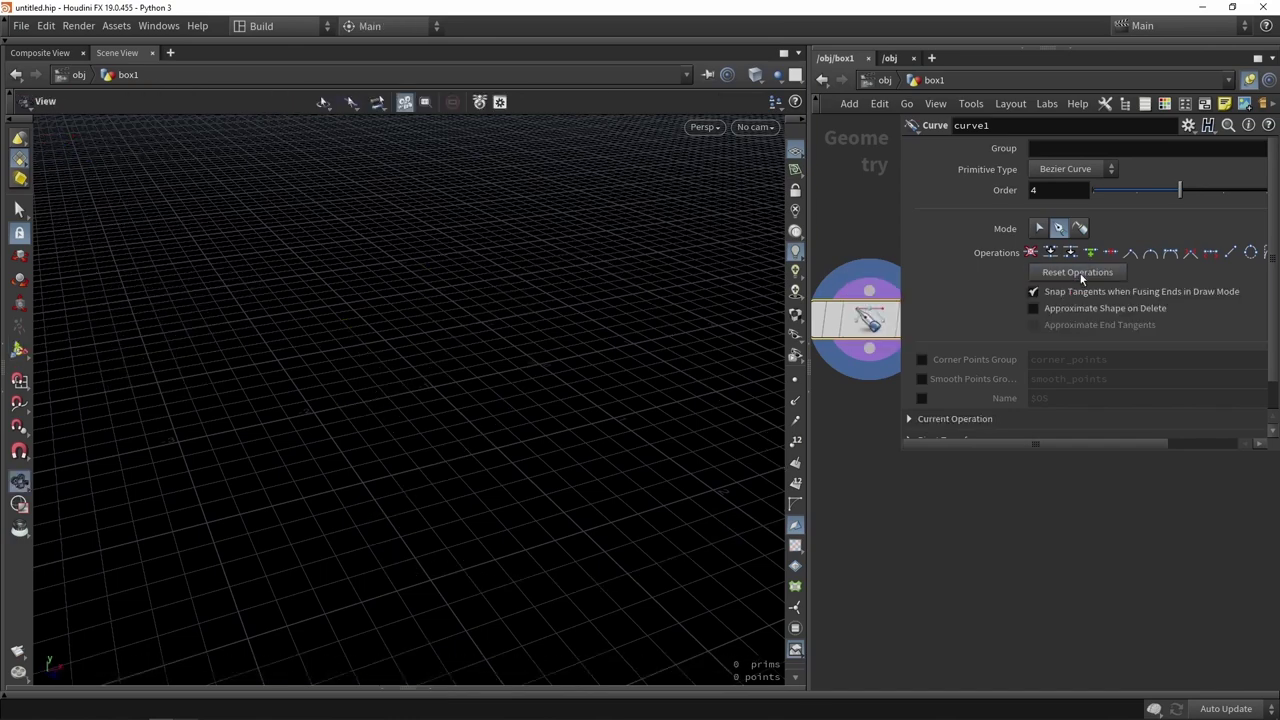
{"action": "left_click_drag", "start_coordinate": [501, 381], "coordinate": [437, 380]}
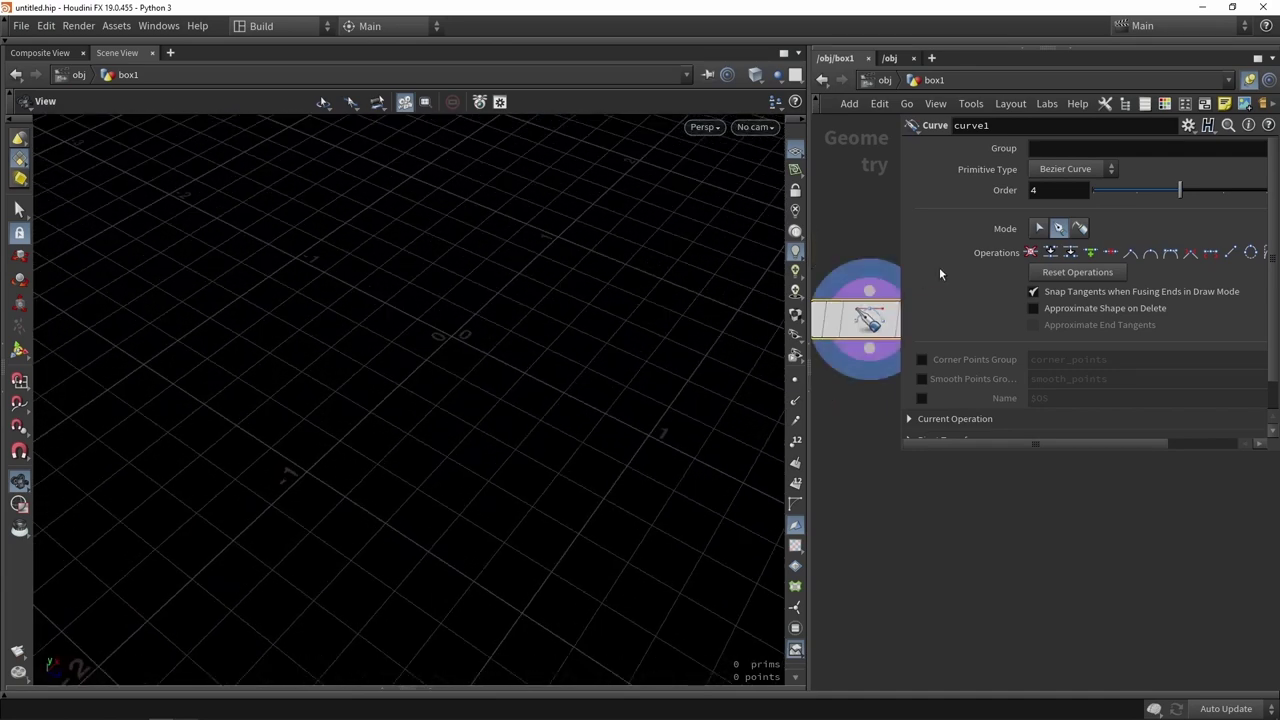
{"action": "left_click", "coordinate": [1048, 176]}
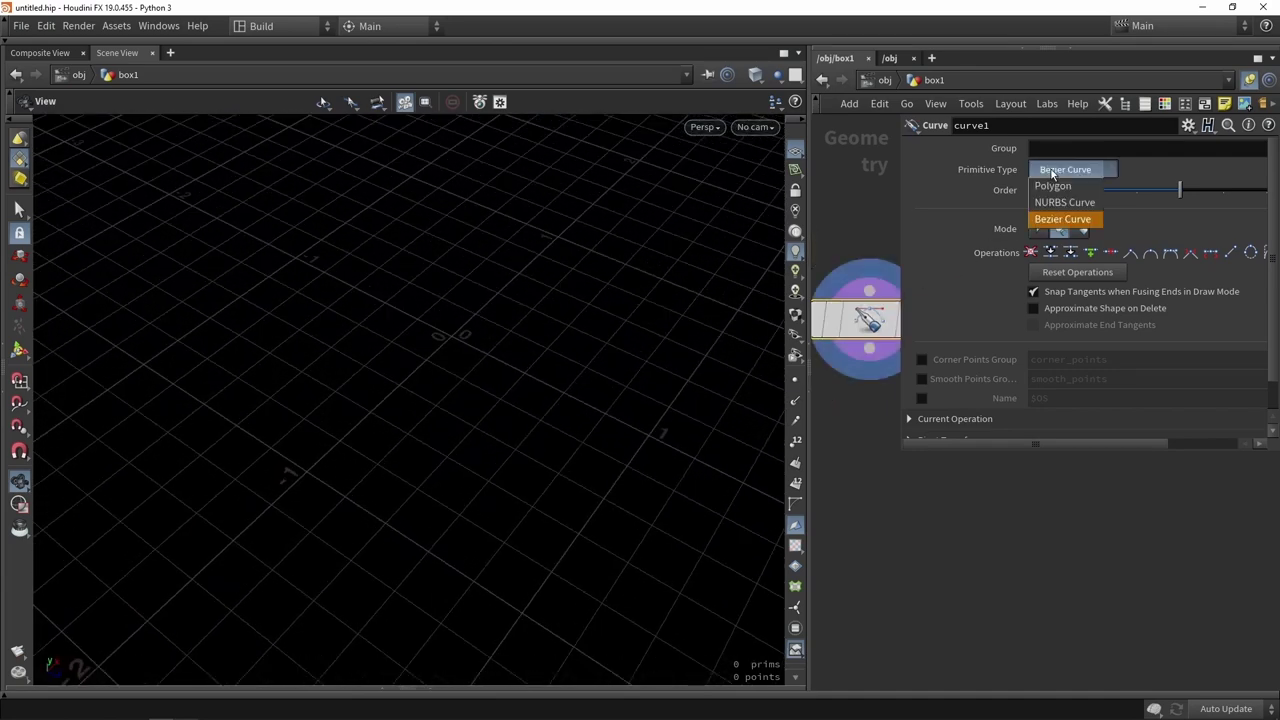
{"action": "left_click", "coordinate": [1066, 177]}
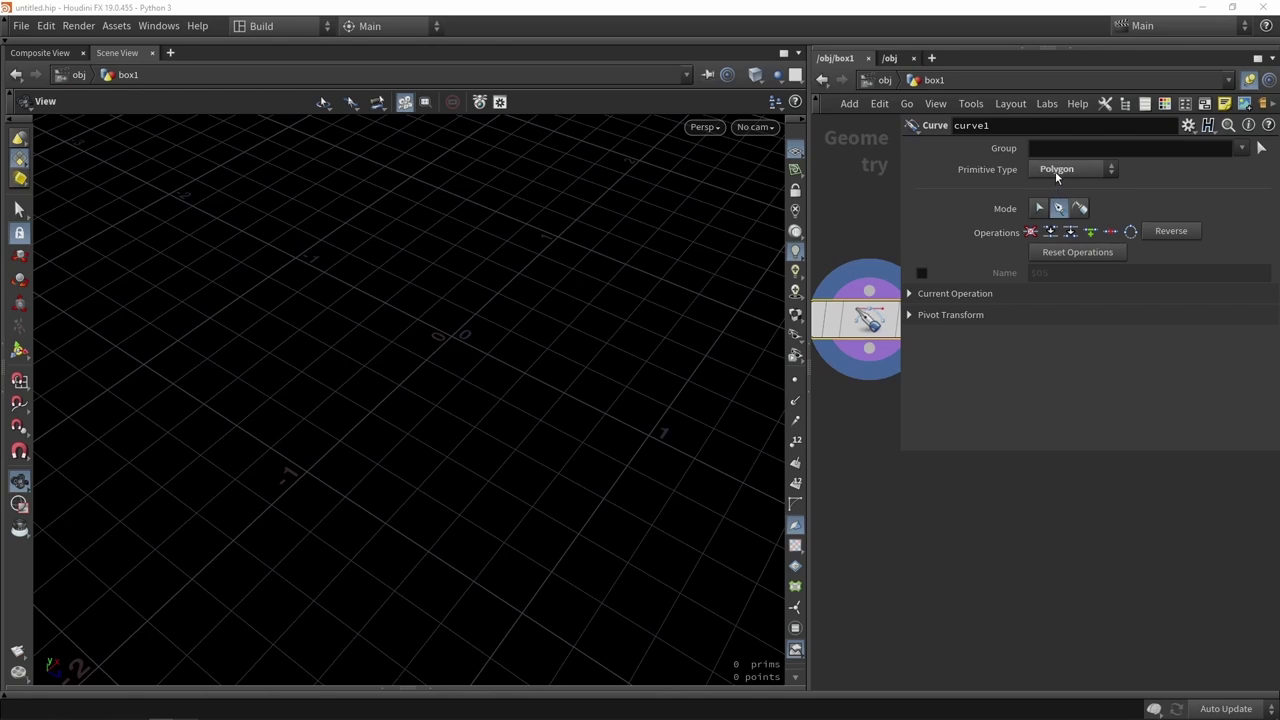
Draw an open polygon curve of nine points with straight segments around the grid origin, and finish it.
{"action": "left_click", "coordinate": [19, 349]}
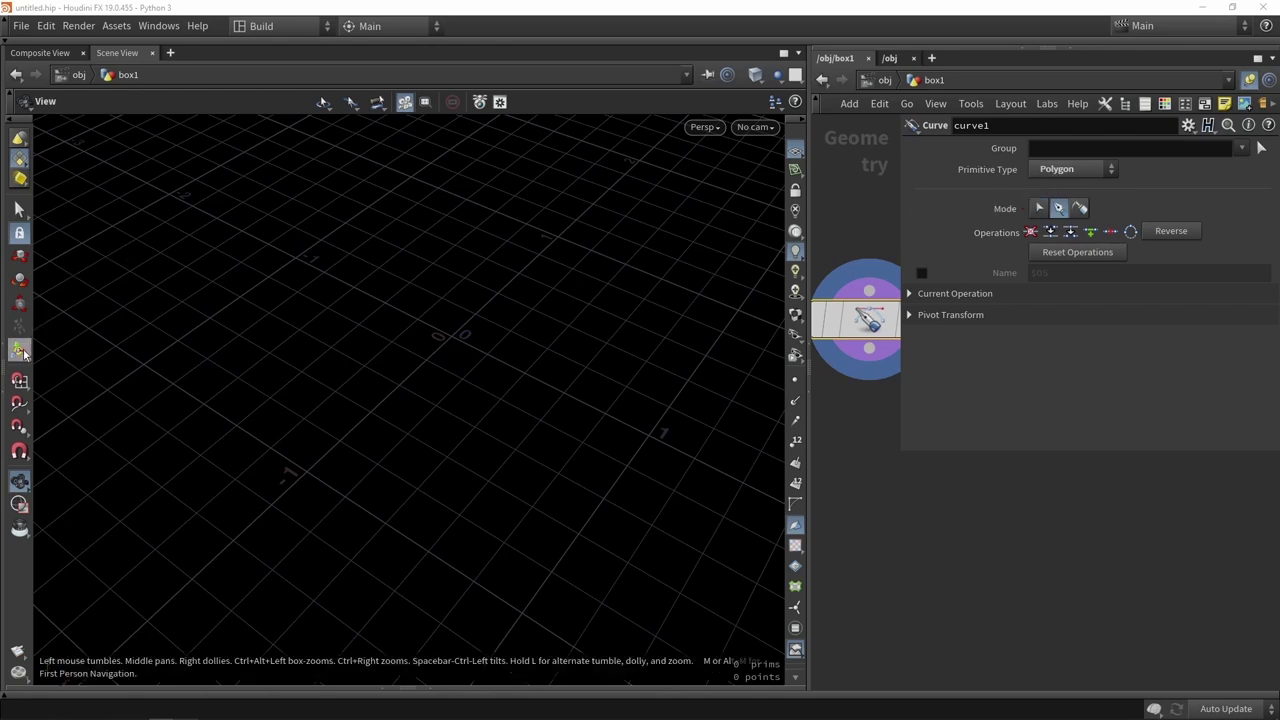
{"action": "left_click", "coordinate": [358, 462]}
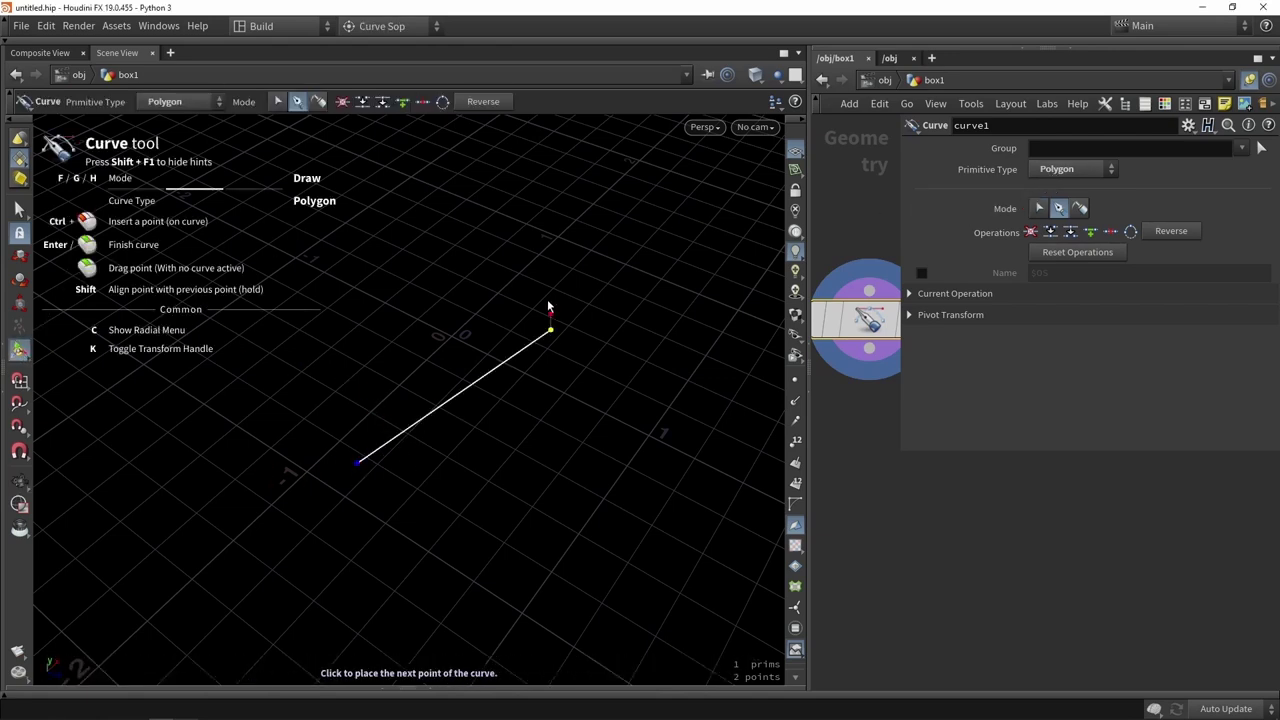
{"action": "left_click", "coordinate": [550, 328]}
{"action": "left_click", "coordinate": [504, 242]}
{"action": "left_click", "coordinate": [370, 349]}
{"action": "left_click", "coordinate": [216, 446]}
{"action": "left_click", "coordinate": [257, 572]}
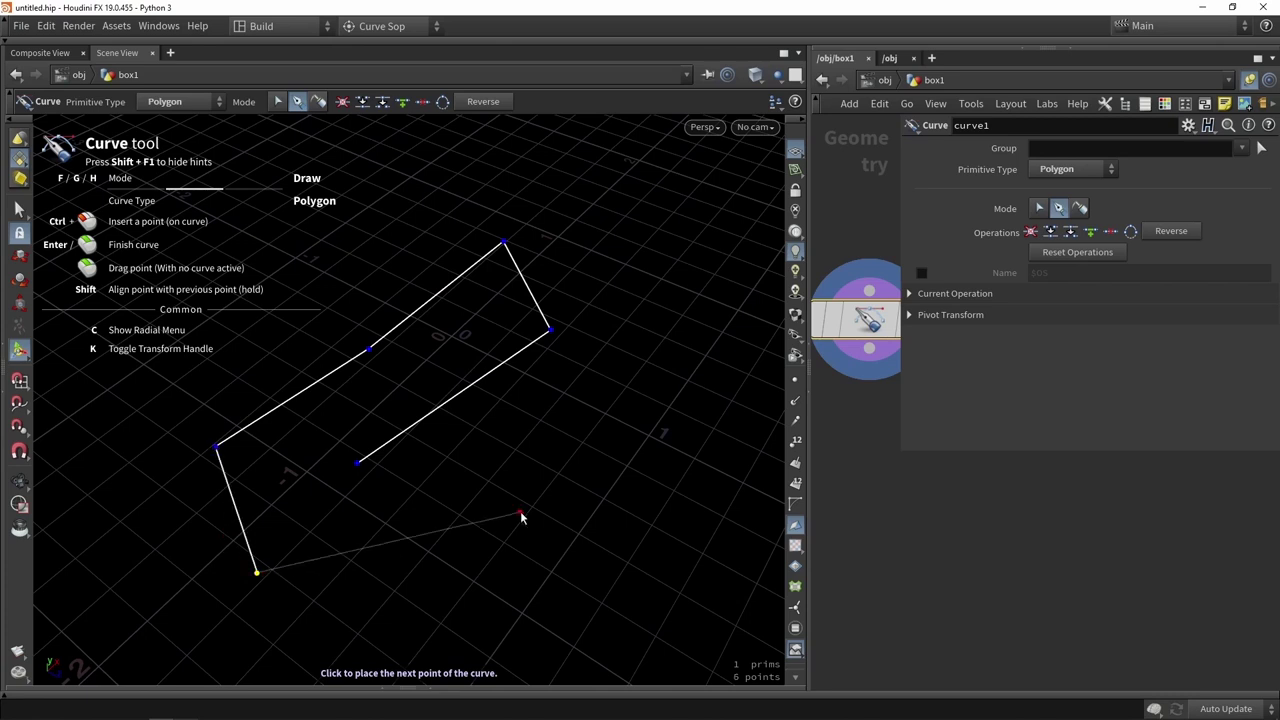
{"action": "left_click", "coordinate": [521, 511]}
{"action": "left_click", "coordinate": [568, 370]}
{"action": "left_click", "coordinate": [466, 452]}
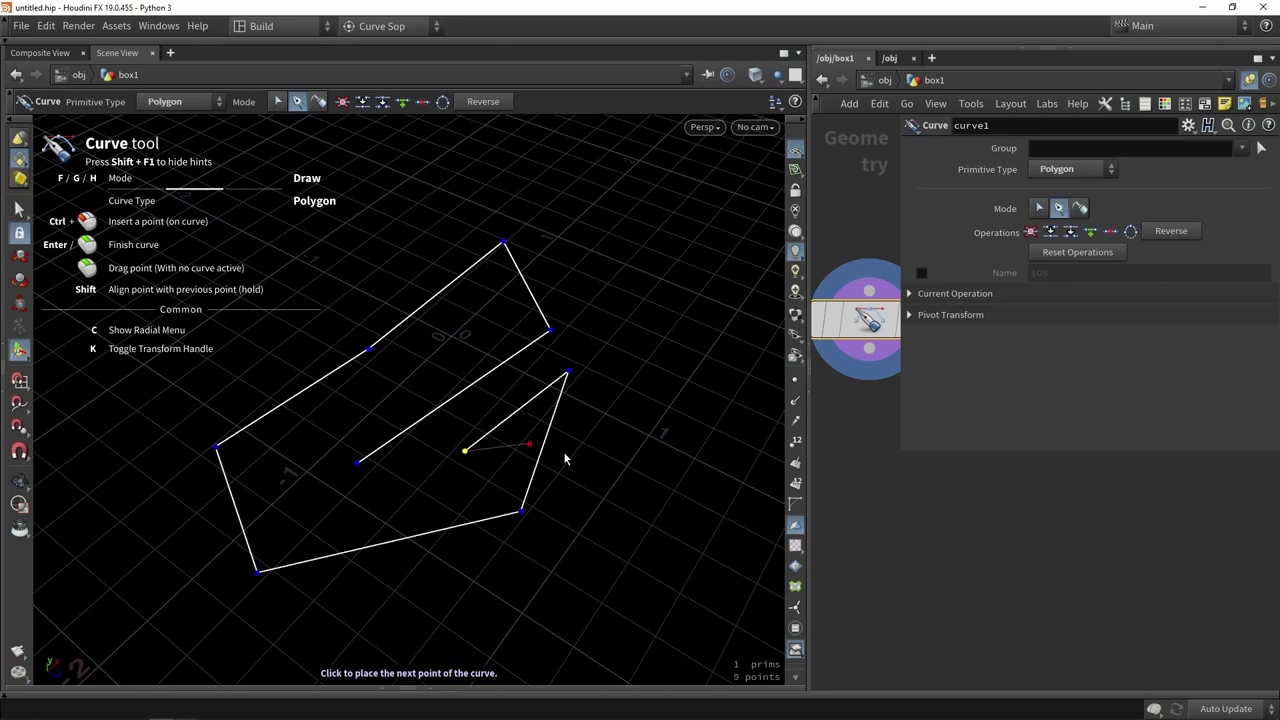
{"action": "key", "text": "Return"}
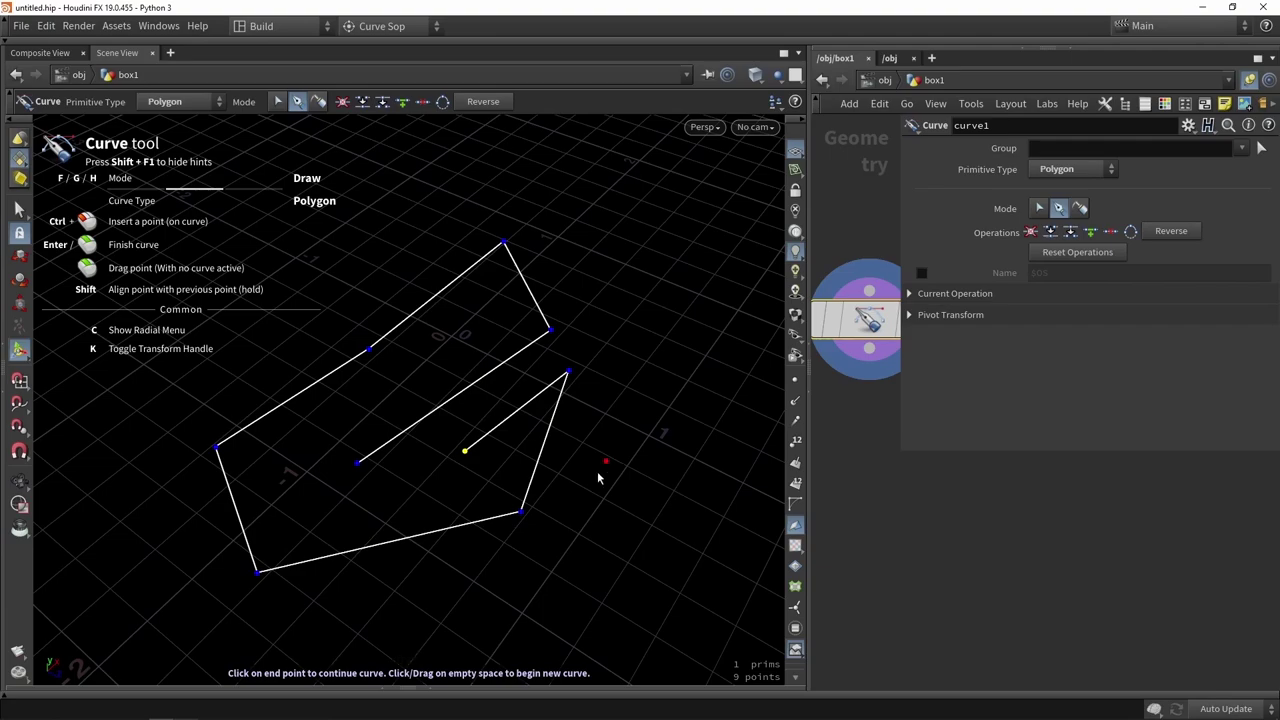
Draw a second, separate open polygon curve of six points on the ground grid beside the existing one.
{"action": "left_click_drag", "start_coordinate": [600, 471], "coordinate": [557, 409]}
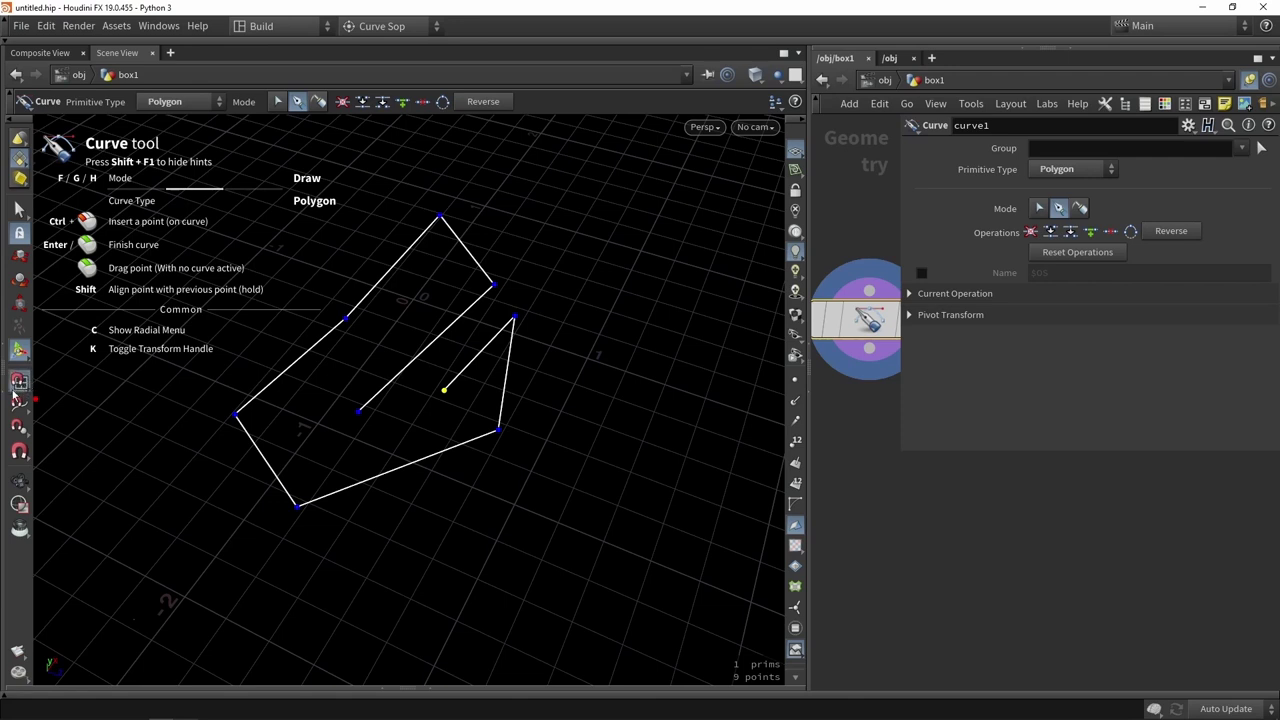
{"action": "left_click", "coordinate": [550, 346]}
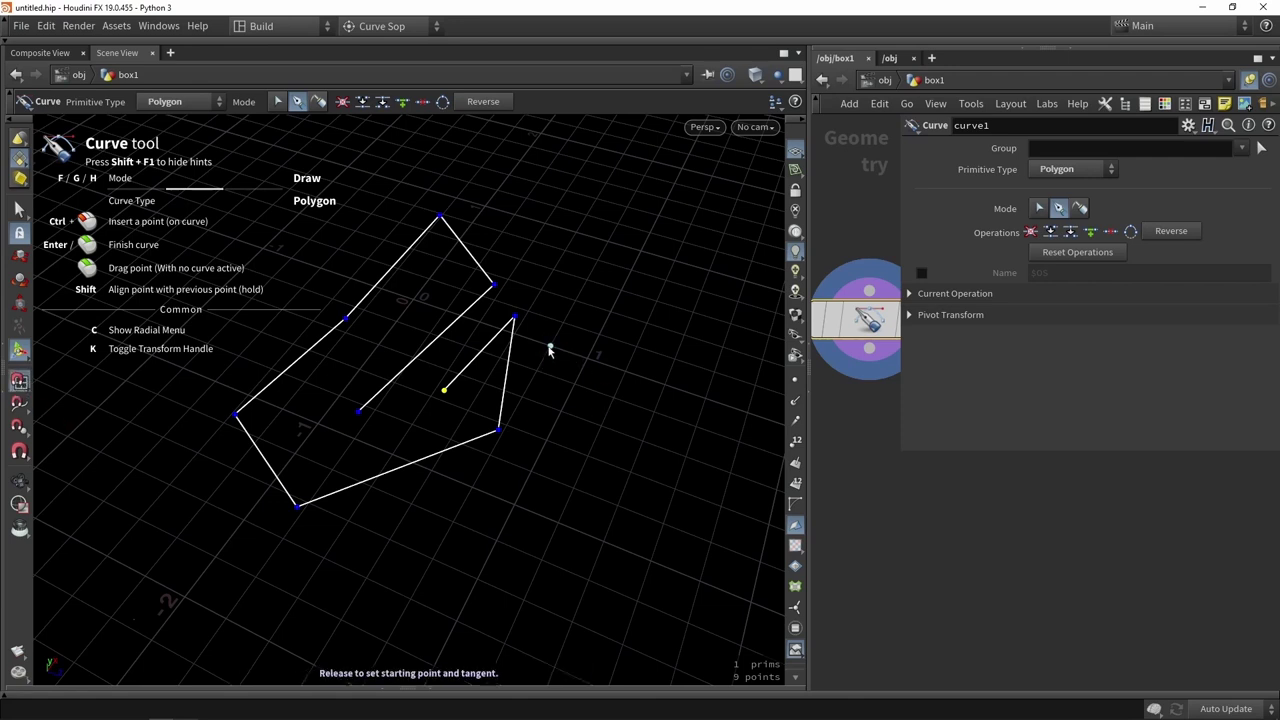
{"action": "left_click", "coordinate": [640, 251]}
{"action": "left_click", "coordinate": [722, 347]}
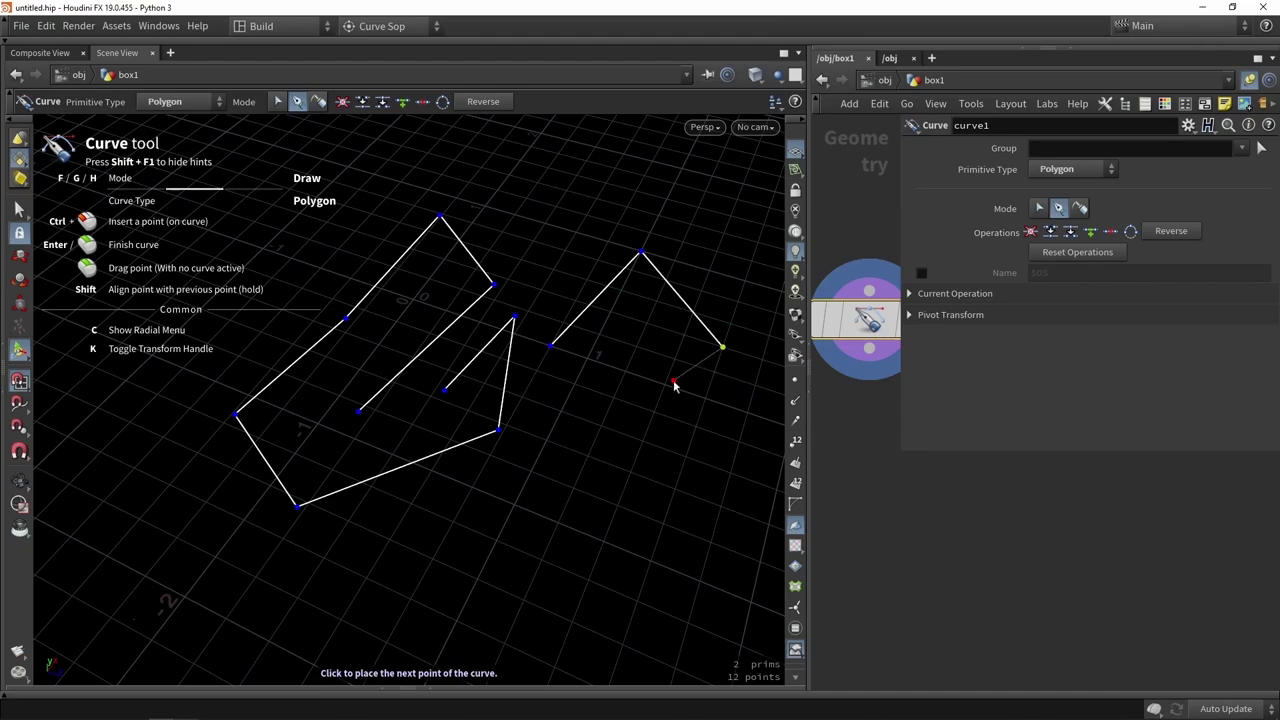
{"action": "left_click", "coordinate": [665, 385]}
{"action": "left_click", "coordinate": [600, 426]}
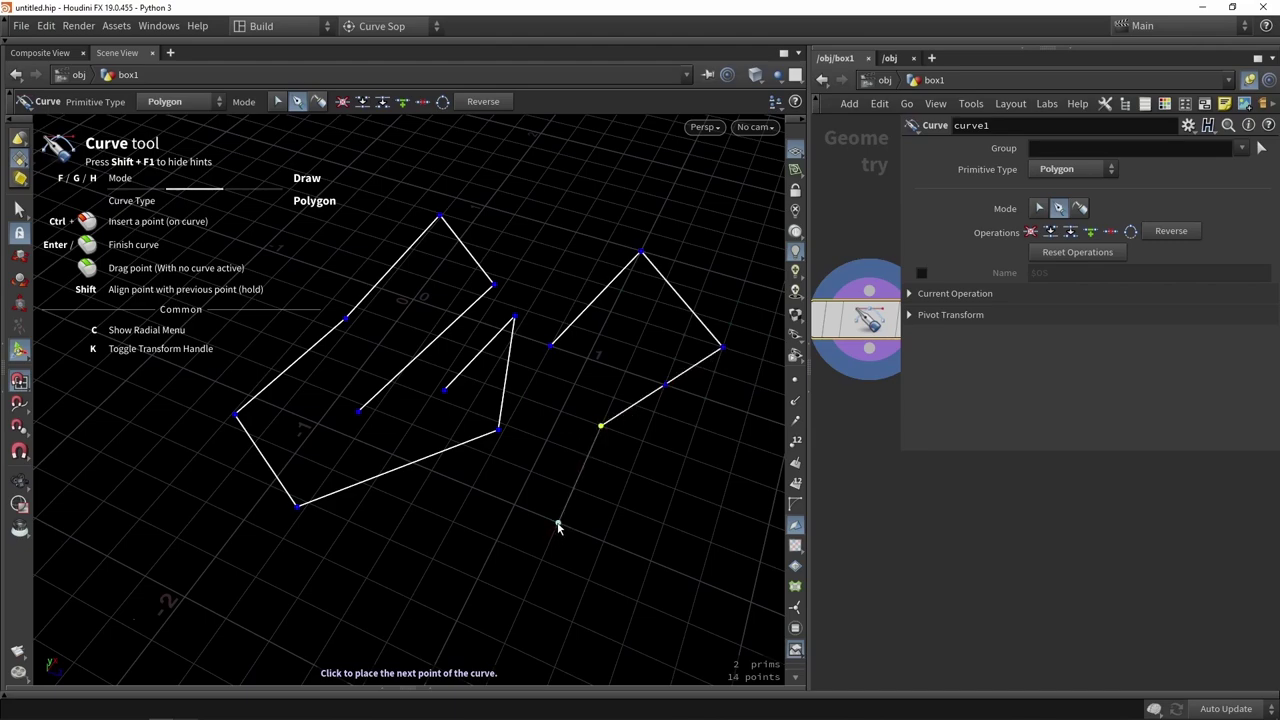
{"action": "left_click", "coordinate": [559, 520]}
{"action": "mouse_move", "coordinate": [606, 471]}
{"action": "left_mouse_down", "text": "alt"}
{"action": "mouse_move", "coordinate": [589, 460]}
{"action": "mouse_move", "coordinate": [612, 460]}
{"action": "left_mouse_up", "text": "alt"}
{"action": "middle_click_drag", "start_coordinate": [612, 460], "coordinate": [544, 428], "text": "alt"}
{"action": "left_click_drag", "start_coordinate": [544, 428], "coordinate": [605, 461]}
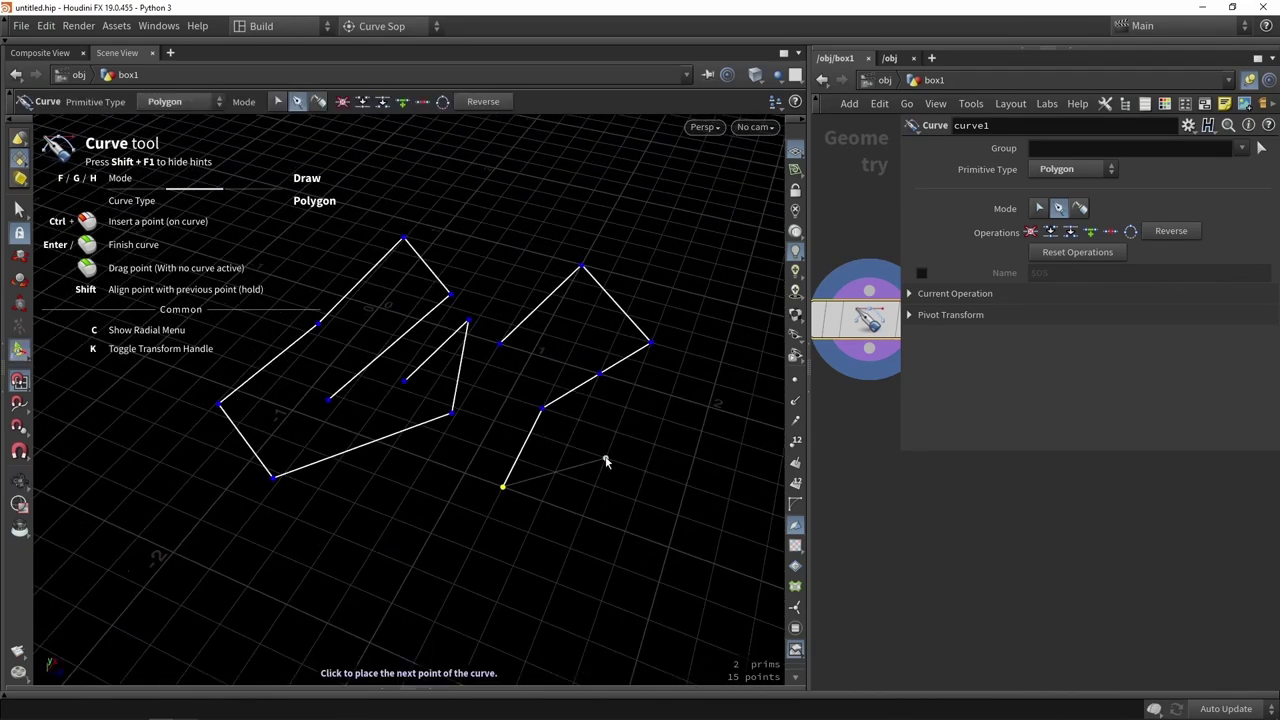
Undo all the points of the second curve.
{"action": "key", "text": "ctrl+z"}
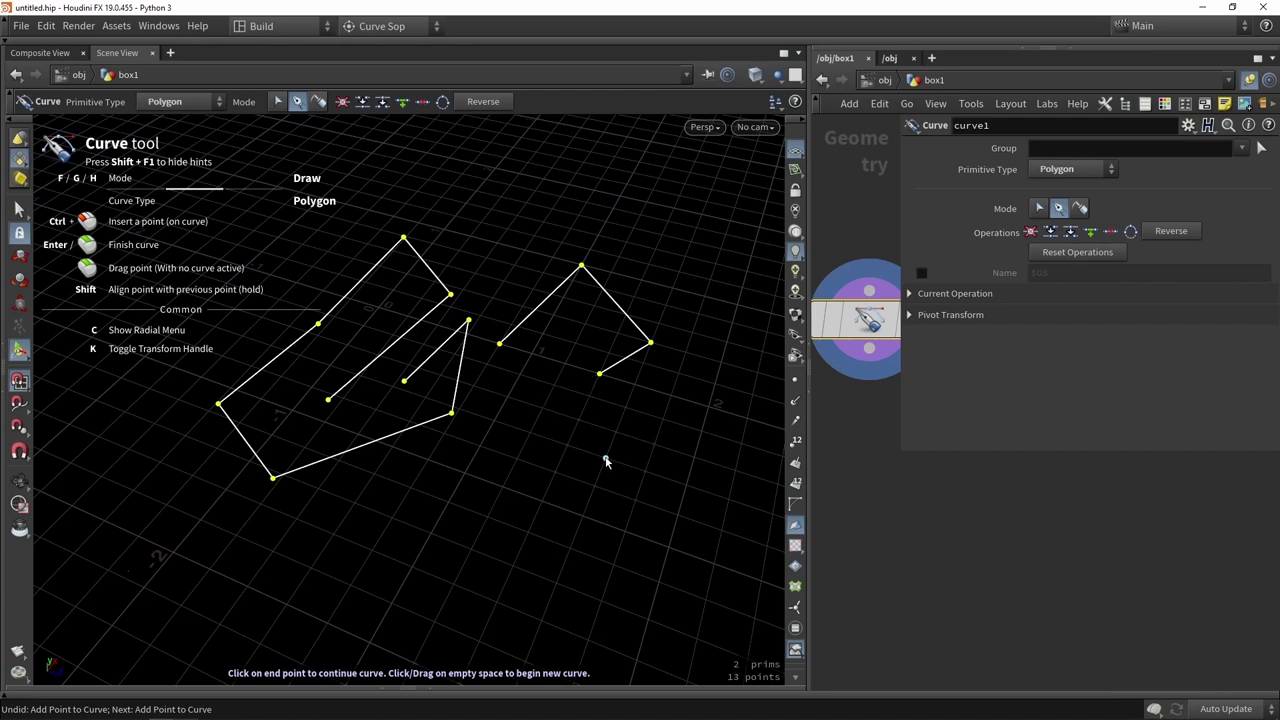
{"action": "key", "text": "ctrl+z"}
{"action": "key", "text": "ctrl+z"}
{"action": "key", "text": "ctrl+z"}
{"action": "key", "text": "ctrl+z"}
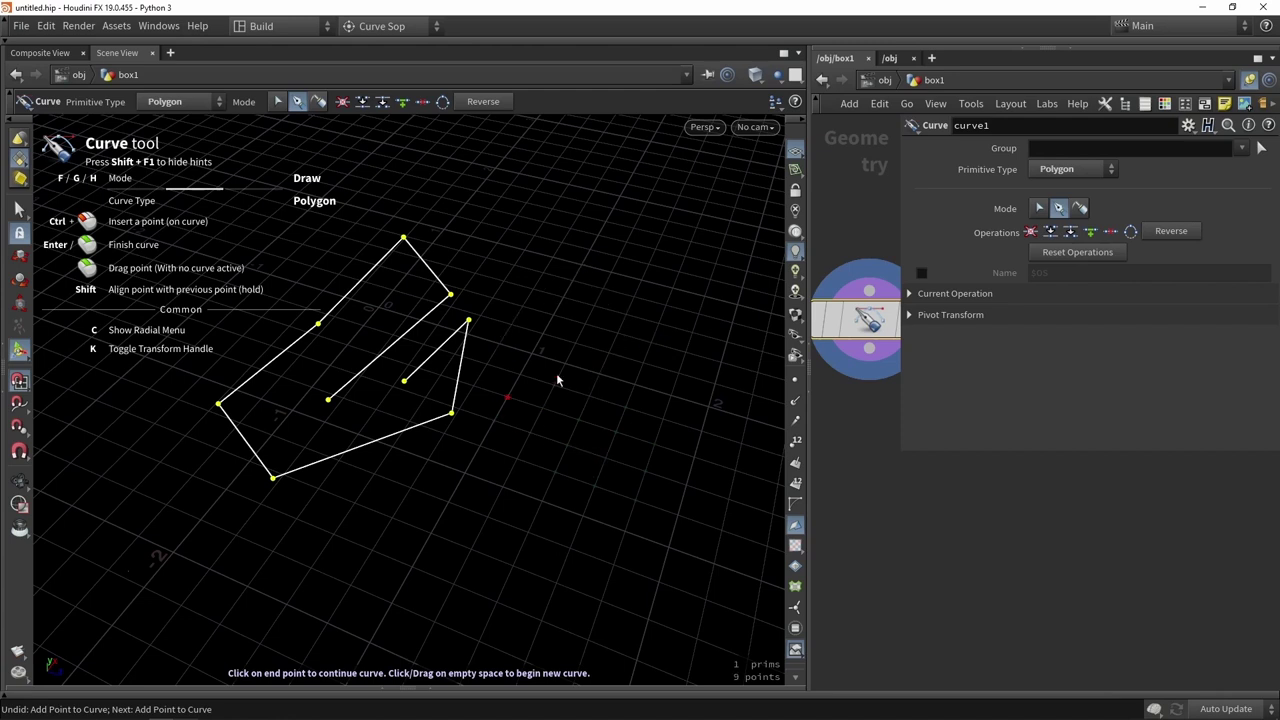
Reset the curve's operations and draw an open, angular polygon curve of six points across the ground grid, then finish it.
{"action": "left_click", "coordinate": [1101, 254]}
{"action": "left_click", "coordinate": [173, 552]}
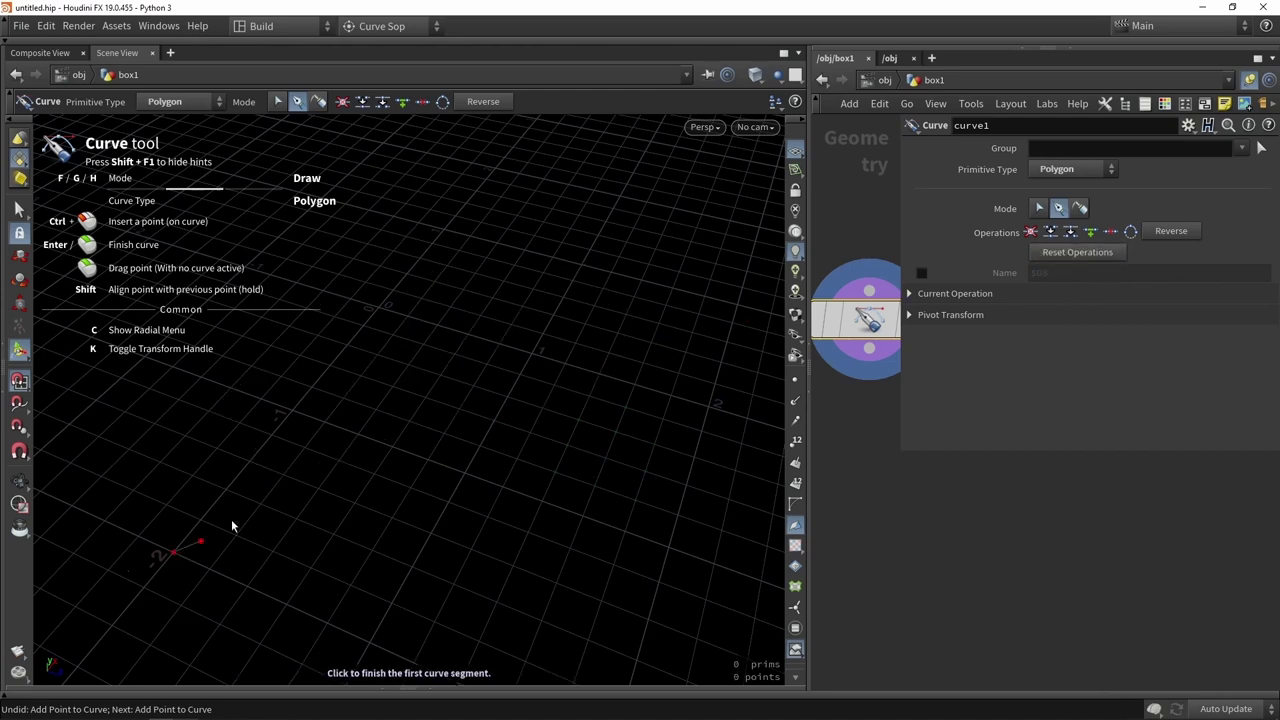
{"action": "left_click", "coordinate": [363, 326]}
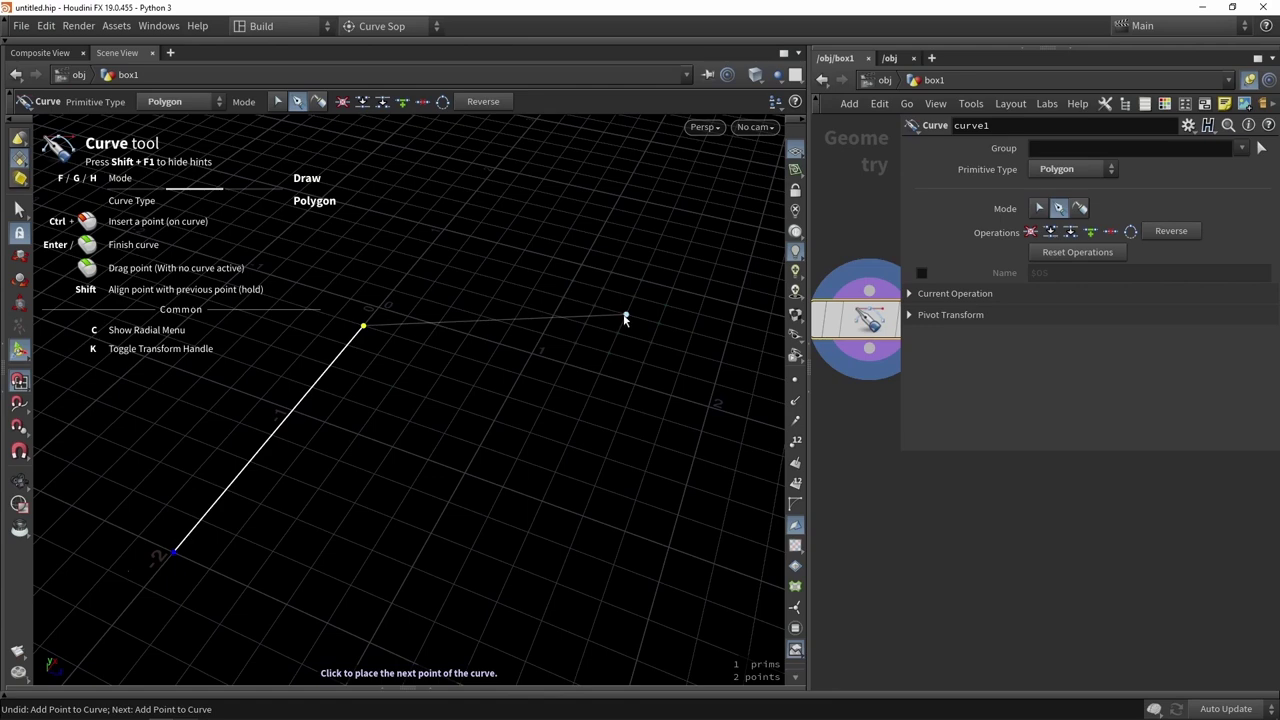
{"action": "left_click", "coordinate": [627, 314]}
{"action": "middle_click_drag", "start_coordinate": [630, 370], "coordinate": [469, 349], "text": "alt"}
{"action": "scroll", "coordinate": [469, 349], "scroll_direction": "down", "scroll_amount": 1}
{"action": "left_click", "coordinate": [662, 350]}
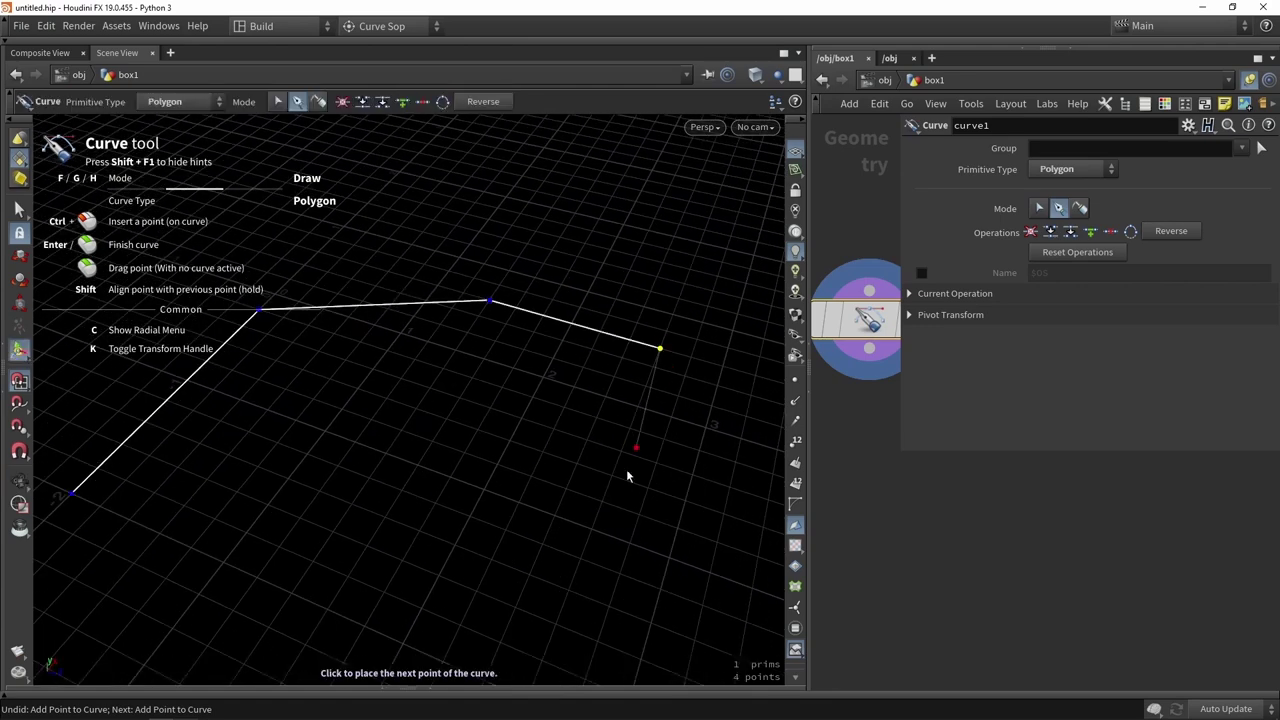
{"action": "left_click", "coordinate": [581, 560]}
{"action": "left_click_drag", "start_coordinate": [343, 614], "coordinate": [518, 389], "text": "alt"}
{"action": "left_click", "coordinate": [623, 515]}
{"action": "key", "text": "Return"}
Widen the network area next to the viewport, and put the curve tool into Select/Edit mode with the third anchor point selected.
{"action": "left_click_drag", "start_coordinate": [898, 453], "coordinate": [998, 453]}
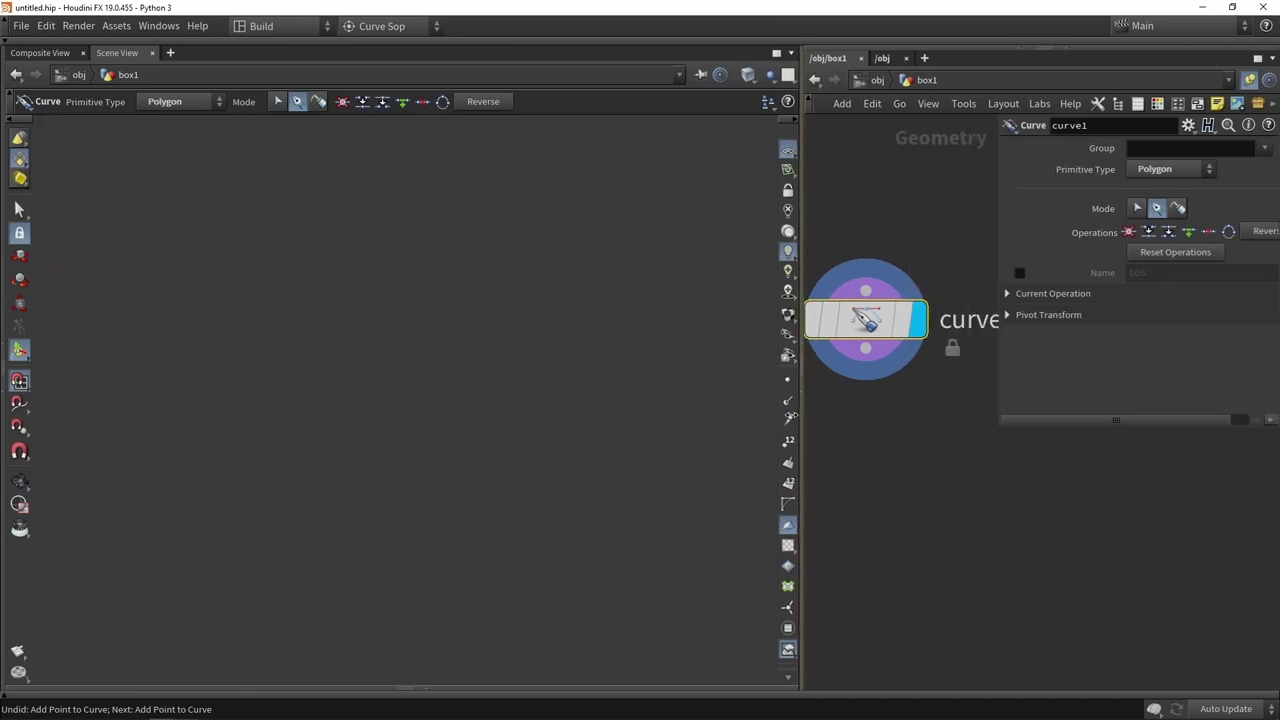
{"action": "left_click_drag", "start_coordinate": [808, 425], "coordinate": [661, 425]}
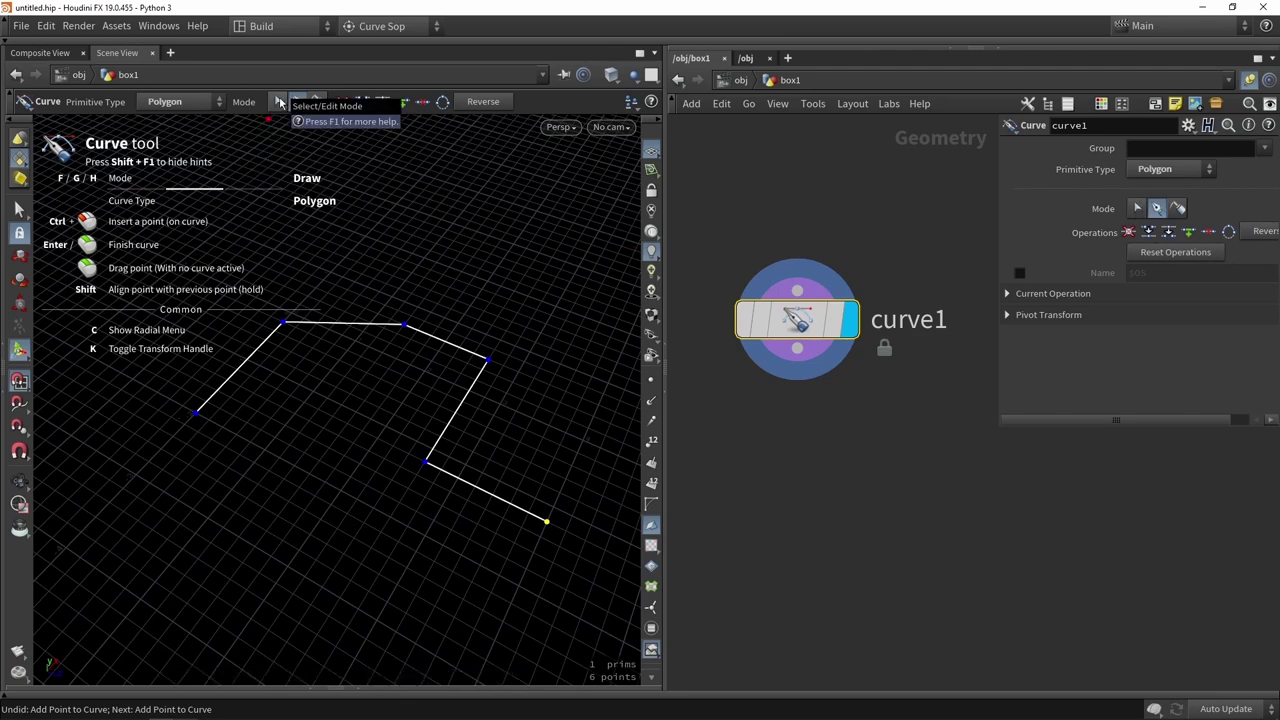
{"action": "left_click", "coordinate": [279, 103]}
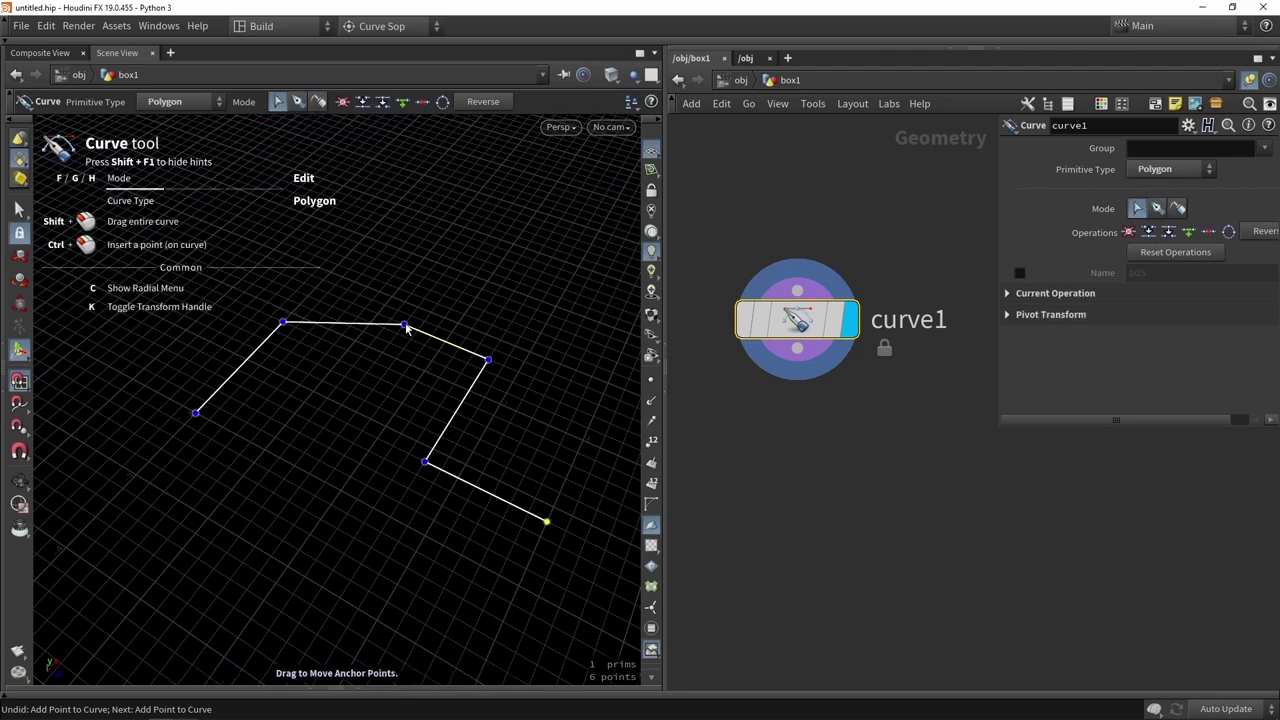
{"action": "mouse_move", "coordinate": [403, 325]}
{"action": "left_mouse_down"}
{"action": "mouse_move", "coordinate": [457, 222]}
{"action": "mouse_move", "coordinate": [417, 331]}
{"action": "mouse_move", "coordinate": [404, 325]}
{"action": "left_mouse_up"}
{"action": "left_click", "coordinate": [859, 498]}
{"action": "middle_click_drag", "start_coordinate": [859, 498], "coordinate": [816, 475]}
{"action": "left_click_drag", "start_coordinate": [665, 480], "coordinate": [598, 460]}
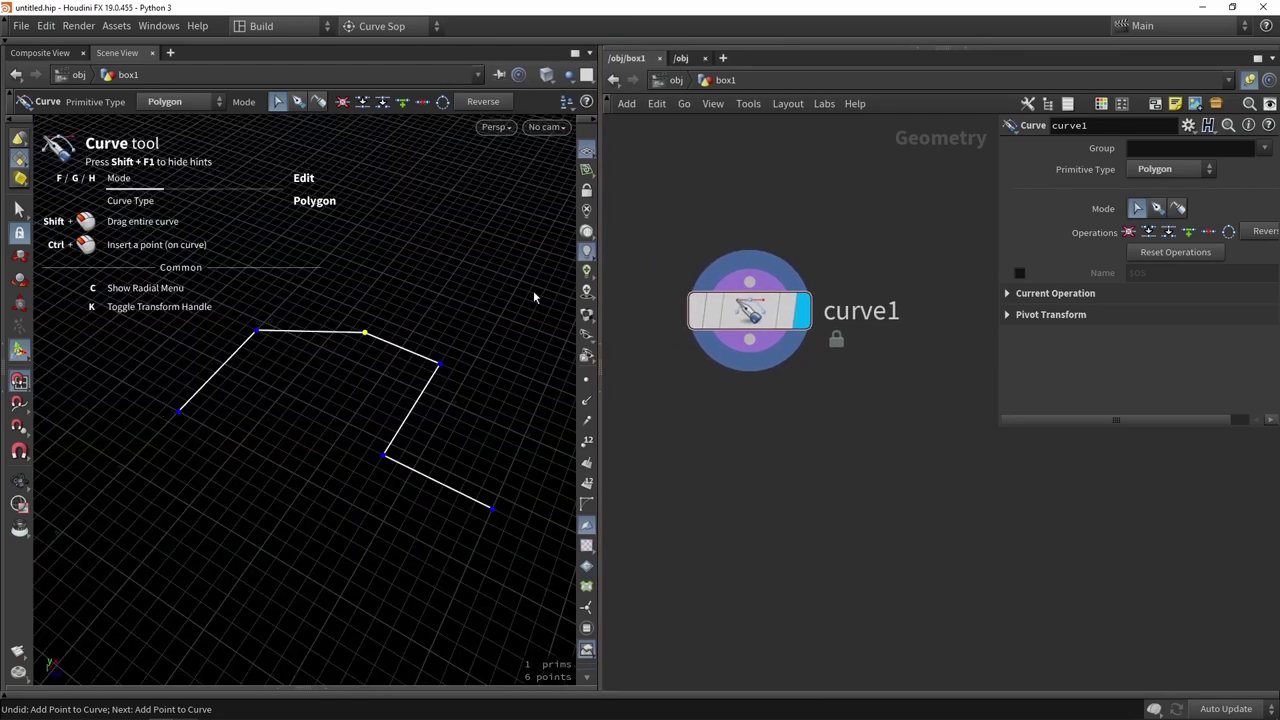
Add a Sweep node below the curve node, connect the curve to its first input, and display the sweep.
{"action": "key", "text": "Tab"}
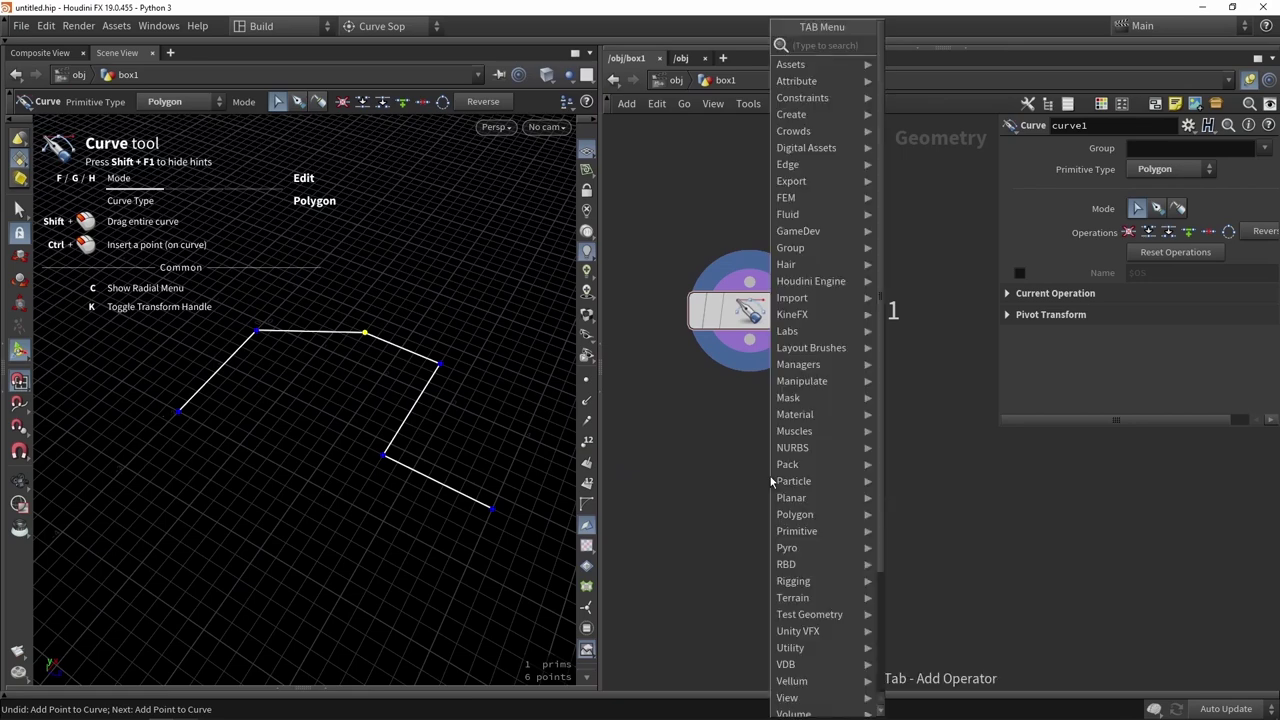
{"action": "type", "text": "curve"}
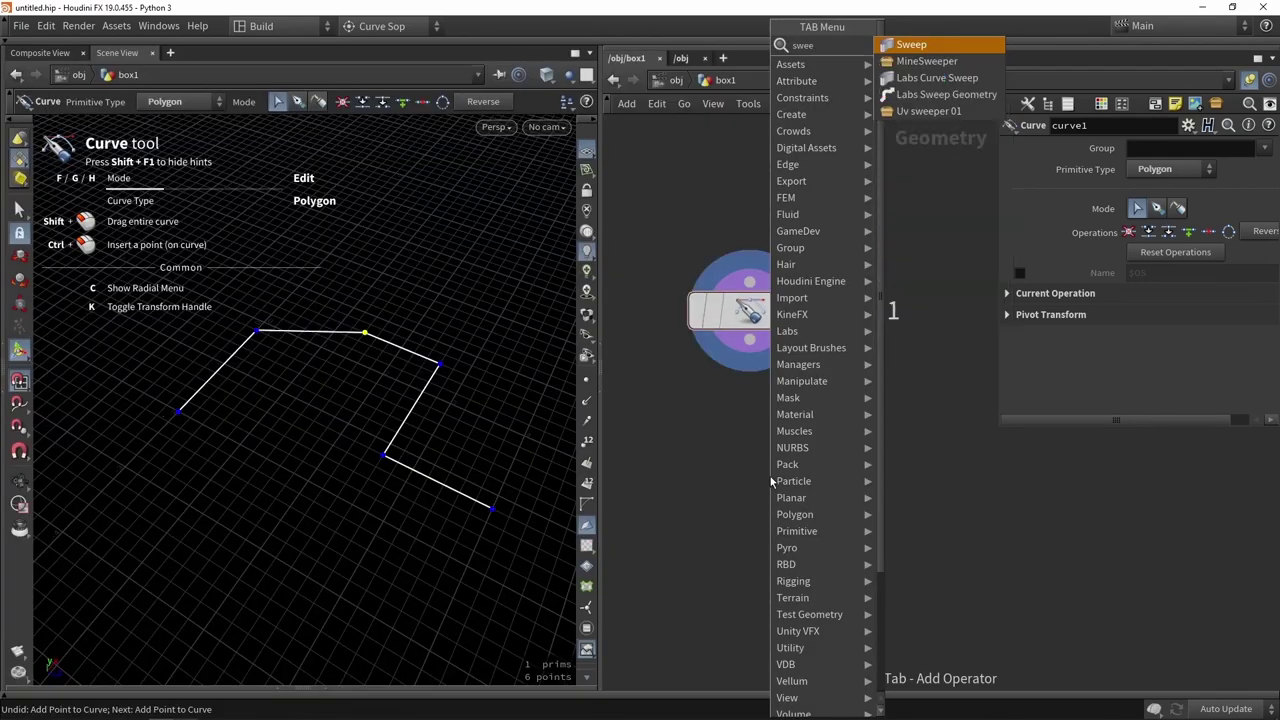
{"action": "key", "text": "Return"}
{"action": "left_click", "coordinate": [770, 476]}
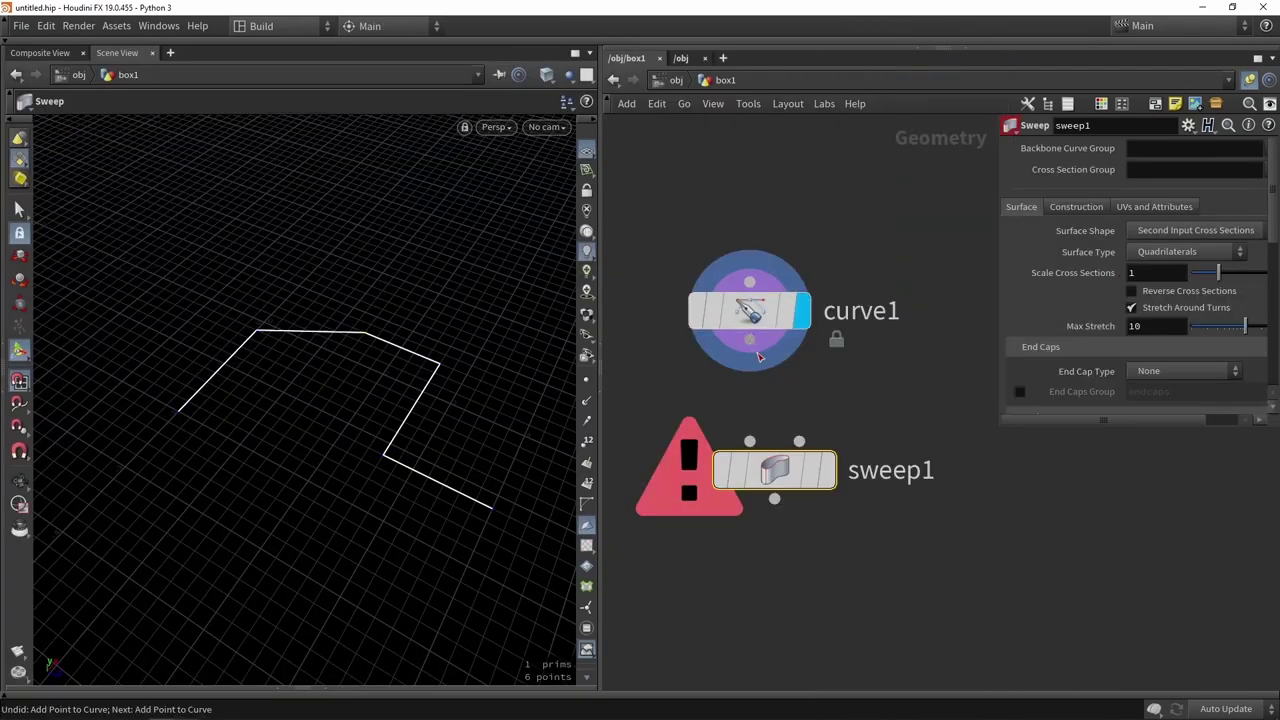
{"action": "left_click_drag", "start_coordinate": [752, 342], "coordinate": [770, 496]}
{"action": "left_click", "coordinate": [824, 470]}
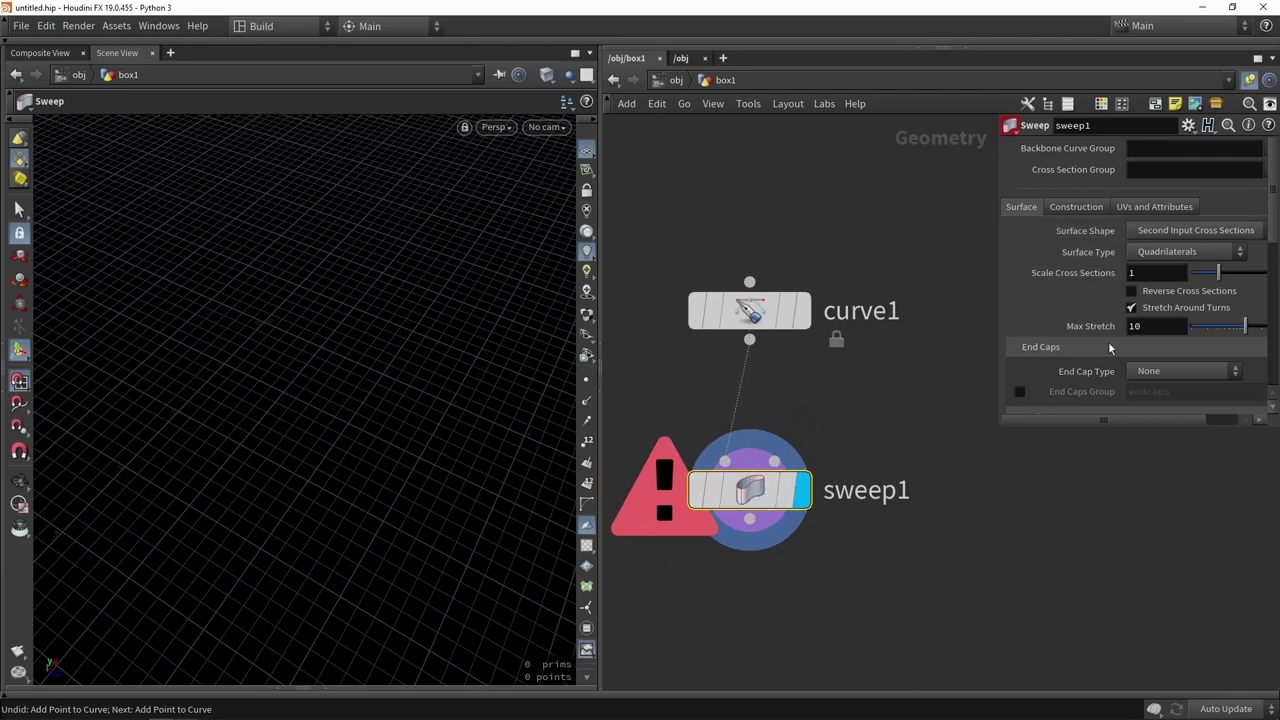
Set the sweep's Surface Shape to Round Tube and view the pipe up close.
{"action": "left_click", "coordinate": [1153, 232]}
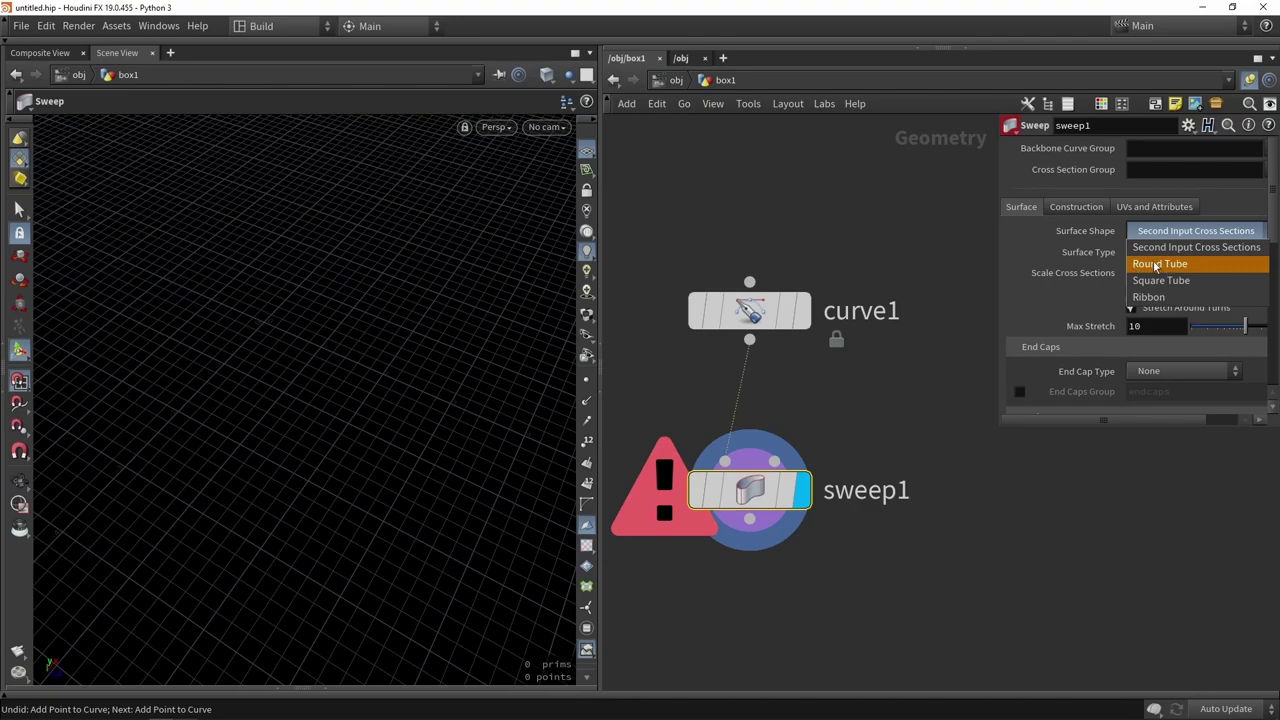
{"action": "left_click", "coordinate": [1185, 264]}
{"action": "left_click_drag", "start_coordinate": [206, 457], "coordinate": [405, 440], "text": "alt"}
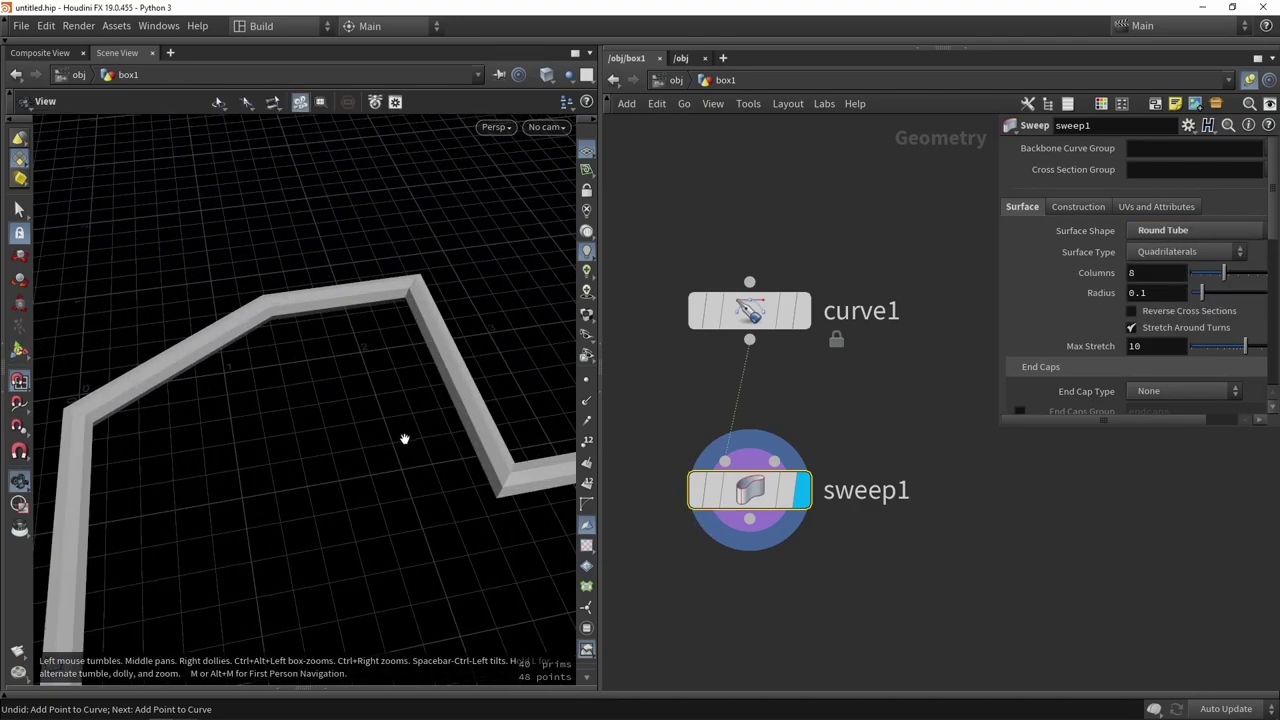
{"action": "right_click_drag", "start_coordinate": [405, 440], "coordinate": [495, 450], "text": "alt"}
{"action": "left_click_drag", "start_coordinate": [494, 450], "coordinate": [166, 440]}
{"action": "key", "text": "Return"}
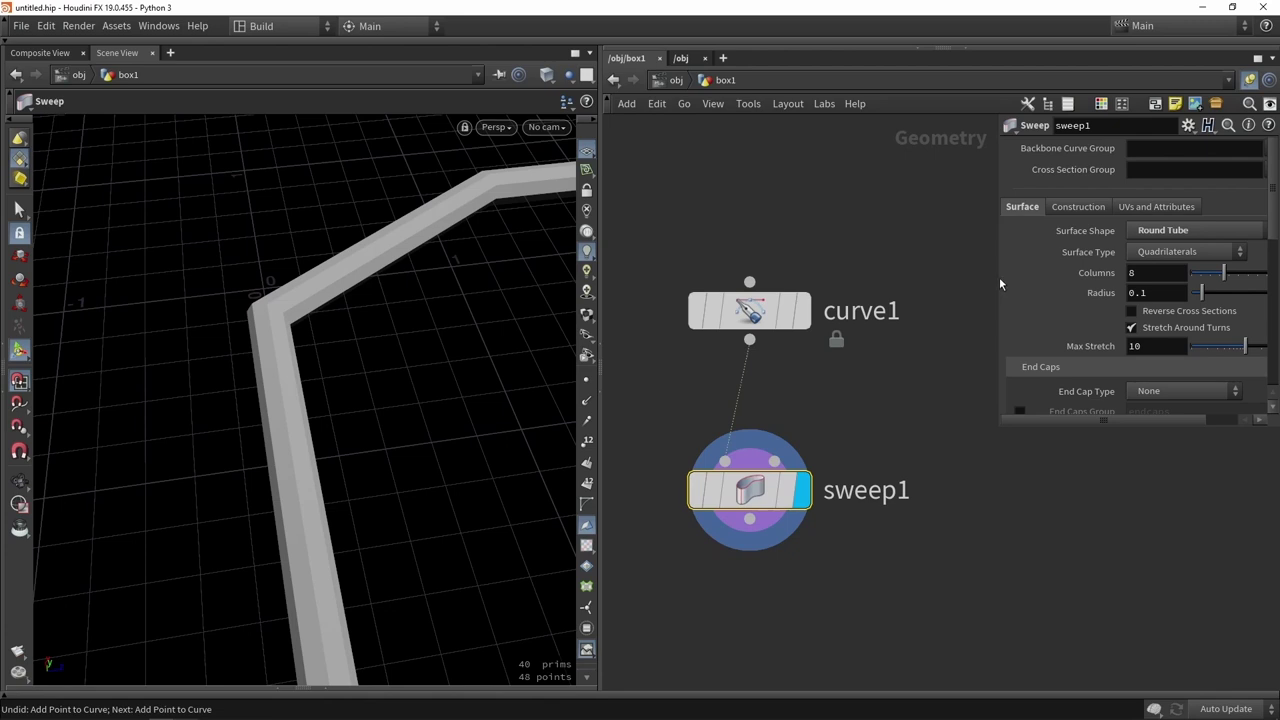
Widen the sweep's parameter area and set the tube's Columns to 24.
{"action": "left_click_drag", "start_coordinate": [999, 278], "coordinate": [867, 283]}
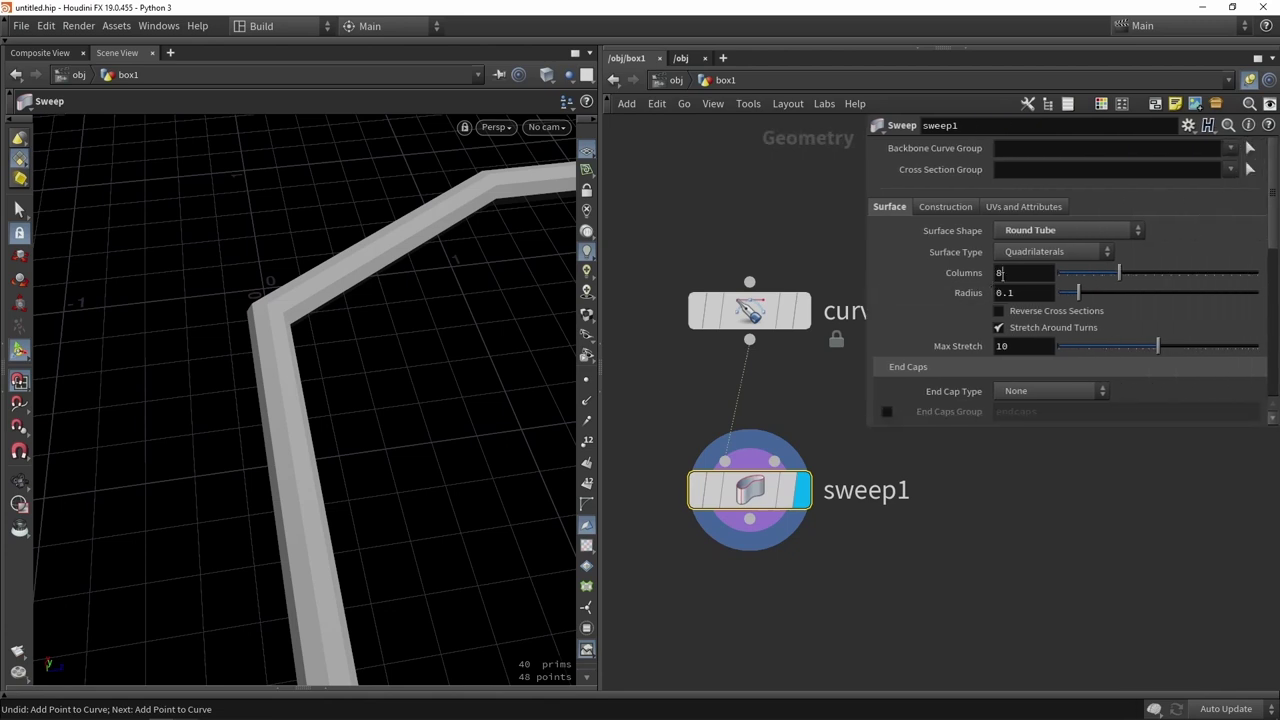
{"action": "left_click", "coordinate": [1001, 273]}
{"action": "type", "text": "24"}
{"action": "key", "text": "Return"}
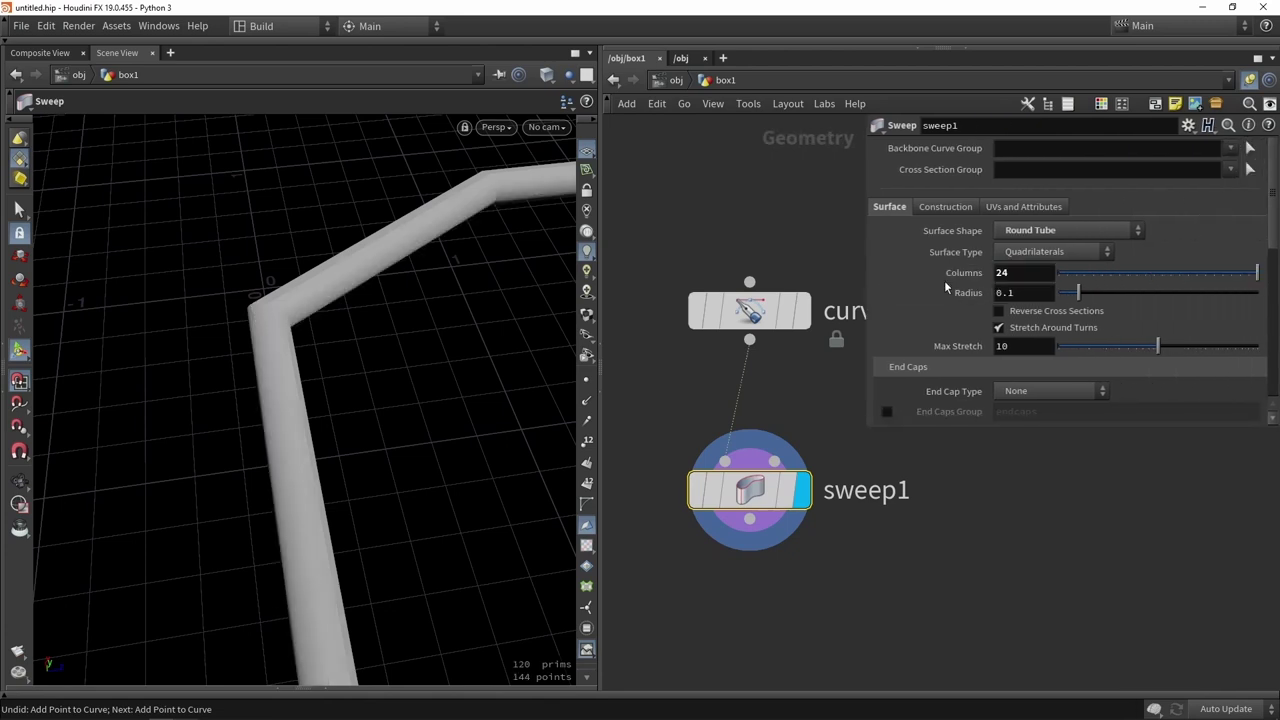
Try a tube radius of 0.111, check the whole pipe, and revert the radius to its default.
{"action": "mouse_move", "coordinate": [1078, 292]}
{"action": "left_mouse_down"}
{"action": "mouse_move", "coordinate": [1157, 294]}
{"action": "mouse_move", "coordinate": [1083, 302]}
{"action": "left_mouse_up"}
{"action": "scroll", "coordinate": [365, 367], "scroll_direction": "down", "scroll_amount": 3}
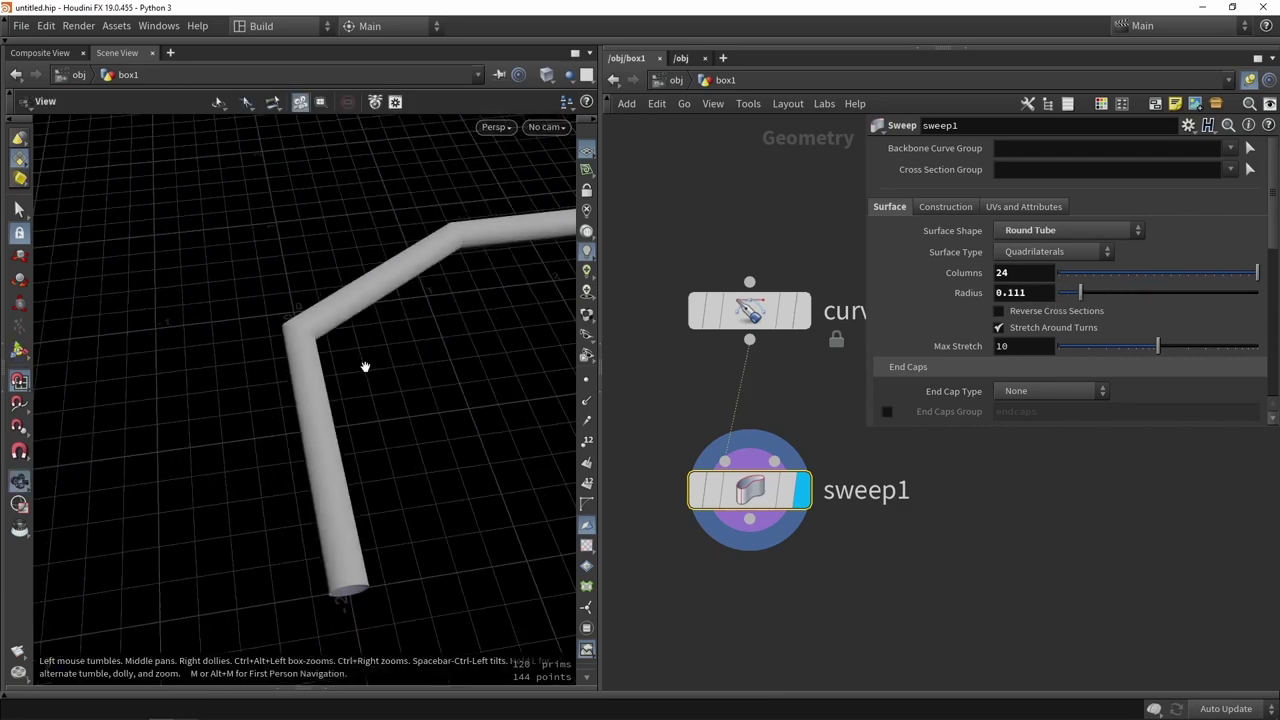
{"action": "left_click_drag", "start_coordinate": [365, 367], "coordinate": [200, 380]}
{"action": "key", "text": "Return"}
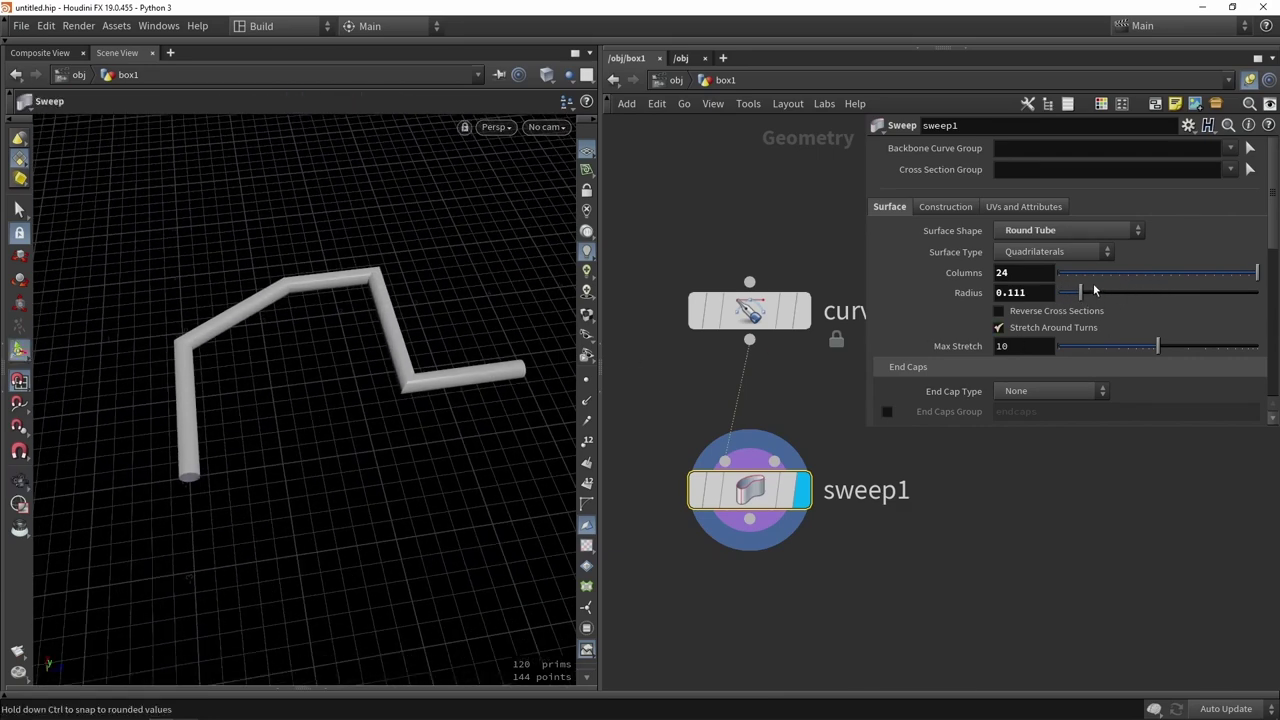
{"action": "middle_click", "coordinate": [1037, 291], "text": "ctrl"}
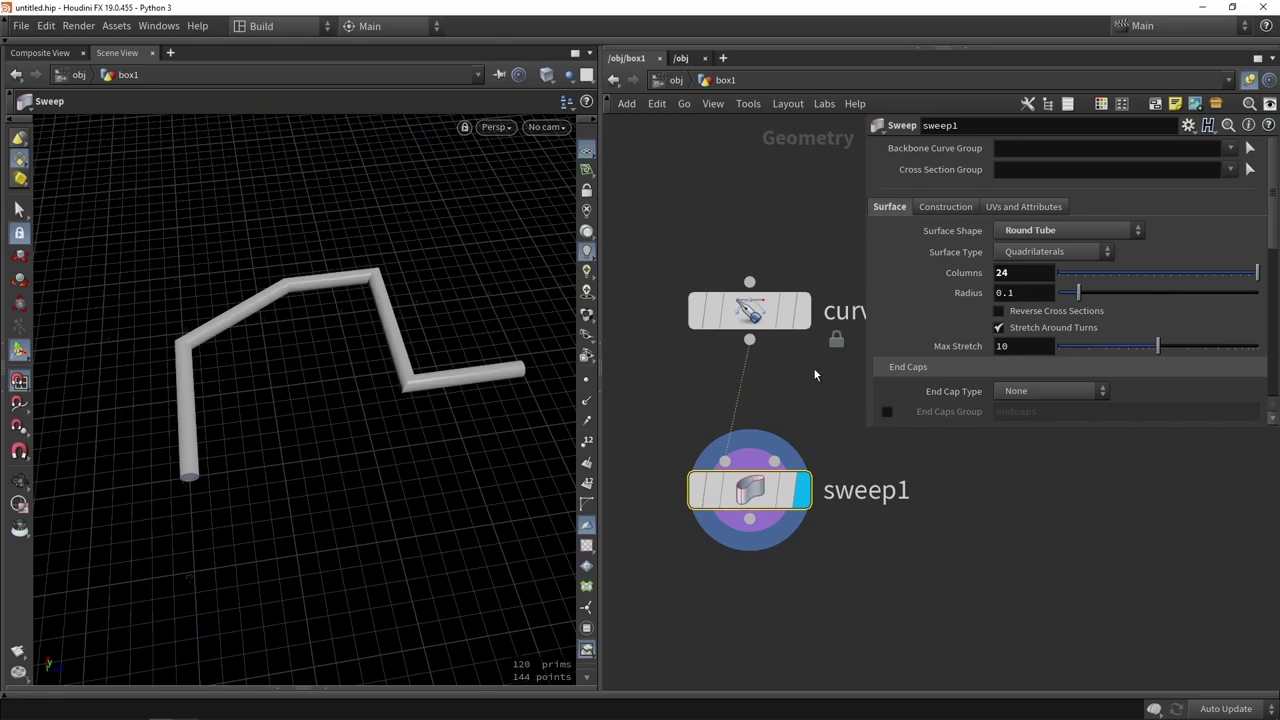
Examine the corners of the swept tube up close from above.
{"action": "left_click_drag", "start_coordinate": [311, 439], "coordinate": [300, 426], "text": "alt"}
{"action": "scroll", "coordinate": [246, 362], "scroll_direction": "up", "scroll_amount": 3}
{"action": "left_click_drag", "start_coordinate": [245, 362], "coordinate": [401, 307]}
{"action": "key", "text": "Return"}
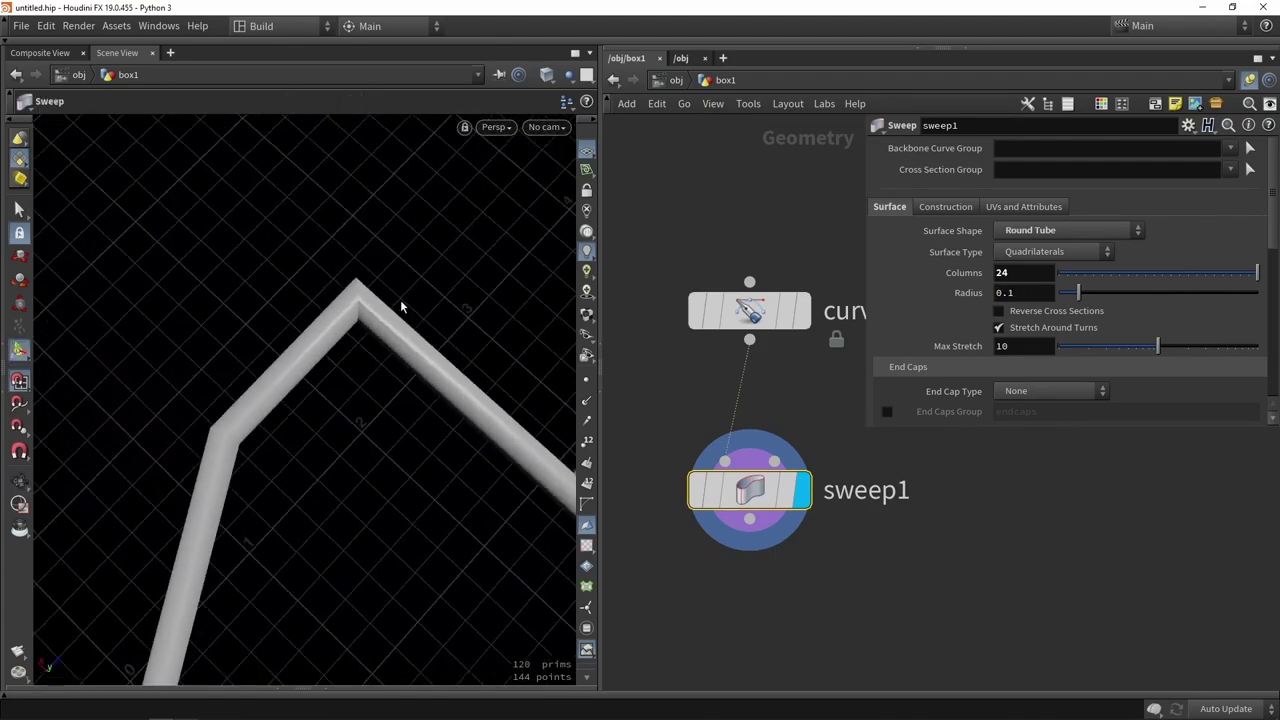
{"action": "key", "text": "Escape"}
{"action": "scroll", "coordinate": [340, 318], "scroll_direction": "up", "scroll_amount": 3}
{"action": "key", "text": "Return"}
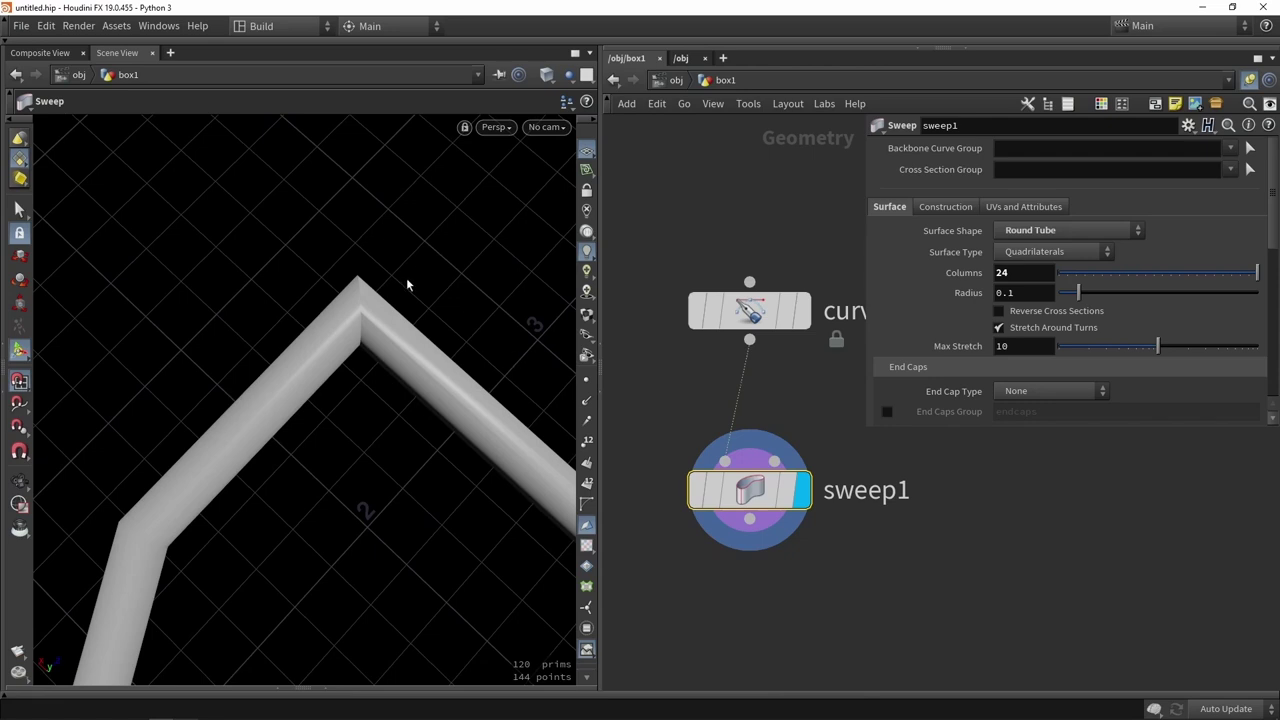
{"action": "middle_click_drag", "start_coordinate": [383, 298], "coordinate": [317, 191], "text": "alt"}
{"action": "scroll", "coordinate": [305, 205], "scroll_direction": "down", "scroll_amount": 3}
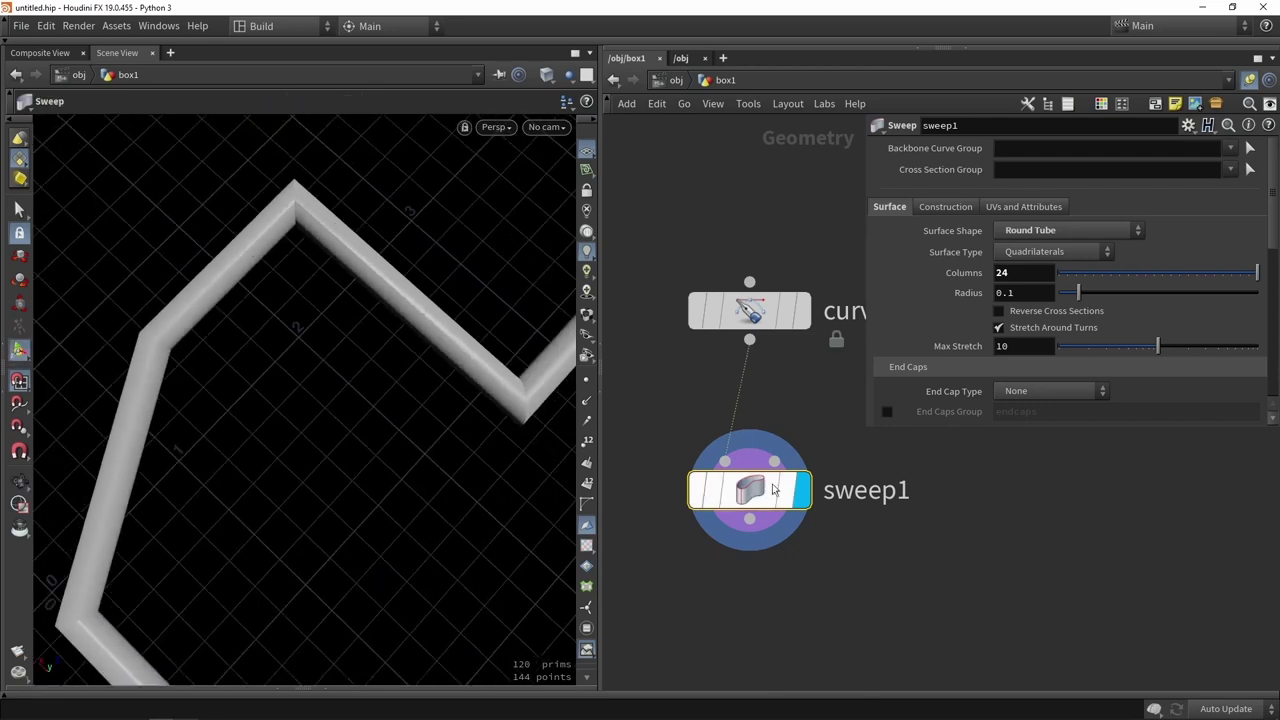
Move the sweep node further down to make room below the curve node, and display only the curve.
{"action": "scroll", "coordinate": [725, 541], "scroll_direction": "down", "scroll_amount": 2}
{"action": "middle_click_drag", "start_coordinate": [866, 585], "coordinate": [786, 393]}
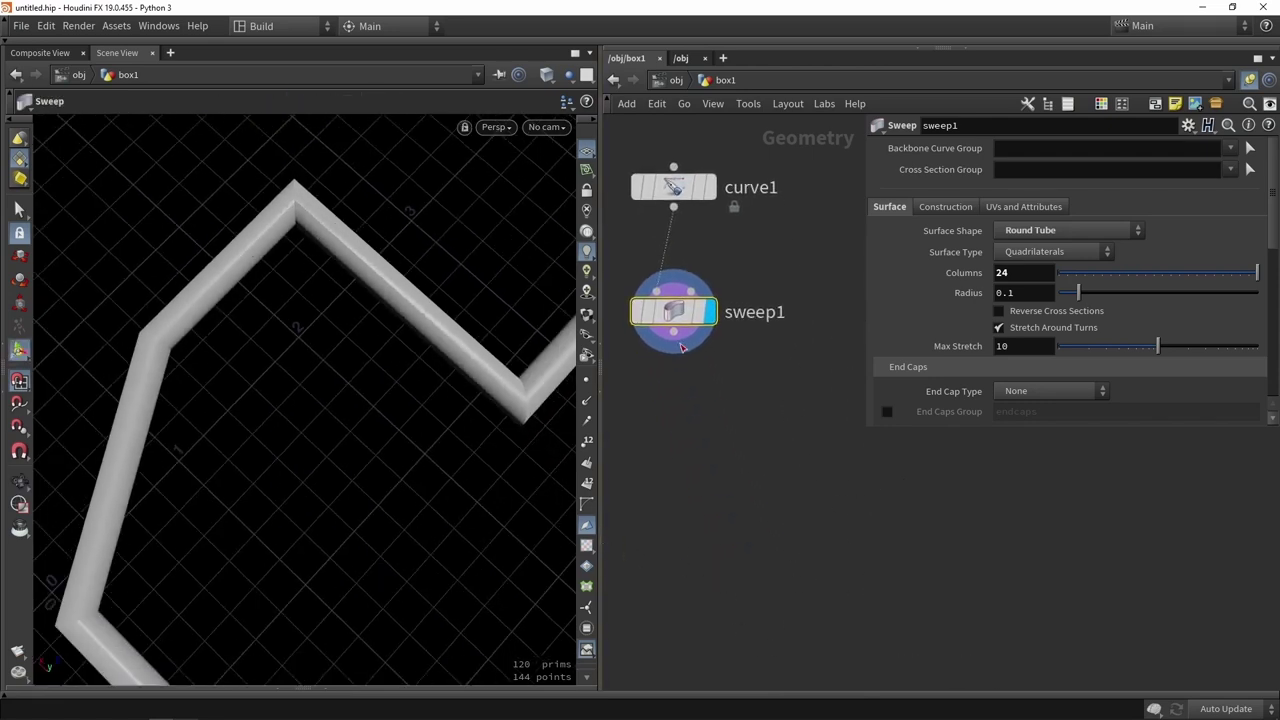
{"action": "left_click_drag", "start_coordinate": [671, 315], "coordinate": [671, 459]}
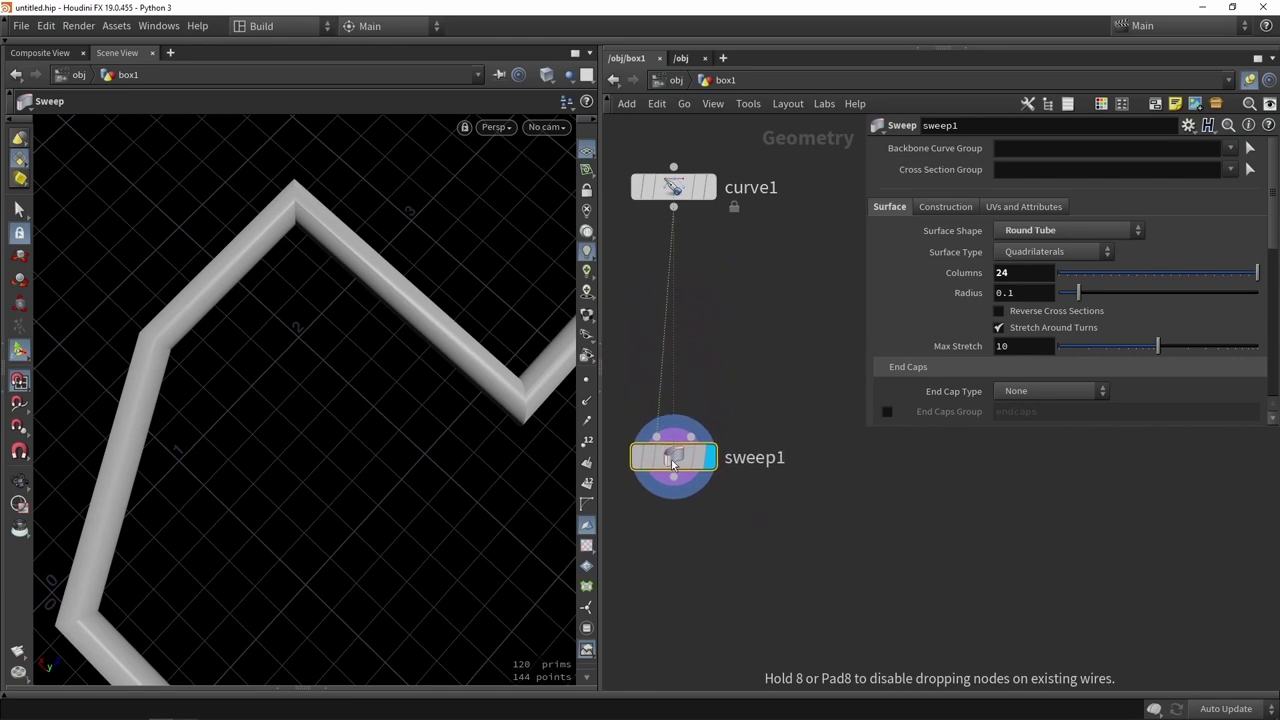
{"action": "left_click", "coordinate": [708, 187]}
{"action": "key", "text": "Return"}
{"action": "middle_click_drag", "start_coordinate": [393, 340], "coordinate": [320, 345]}
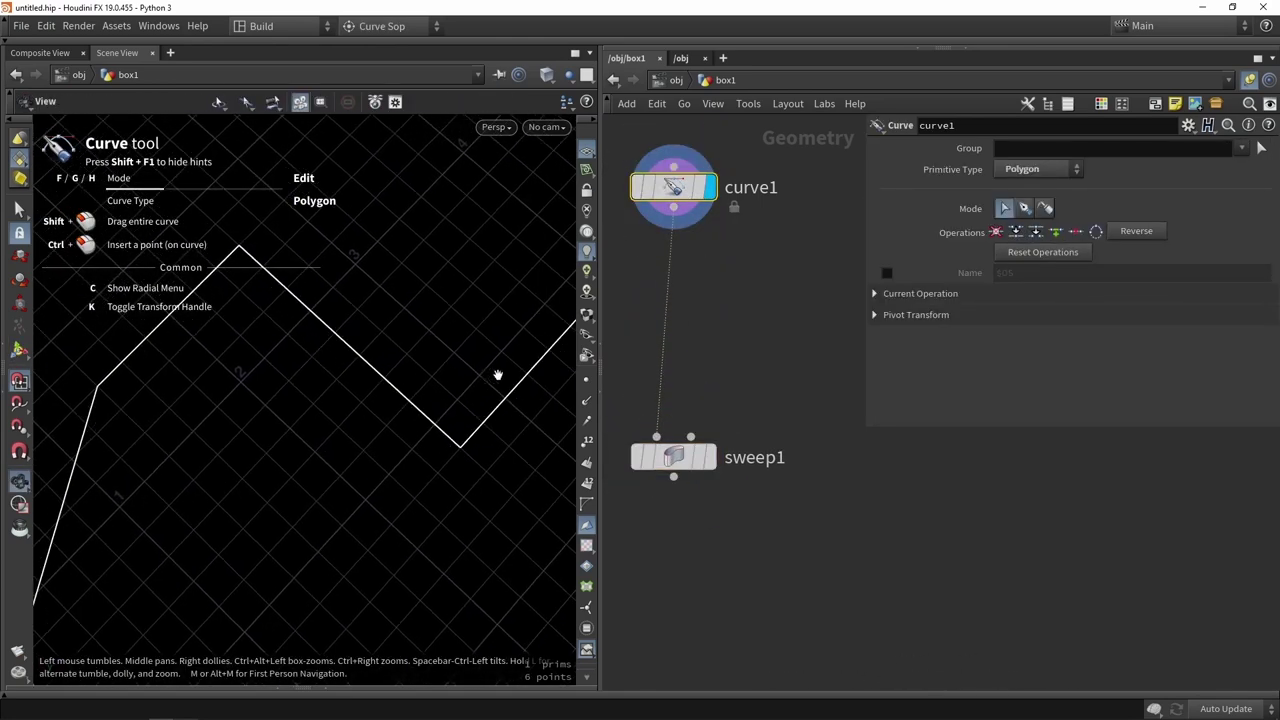
Add a PolyBevel node and insert it into the connection between the curve node and the sweep node.
{"action": "left_click", "coordinate": [775, 334]}
{"action": "key", "text": "Tab"}
{"action": "type", "text": "beve"}
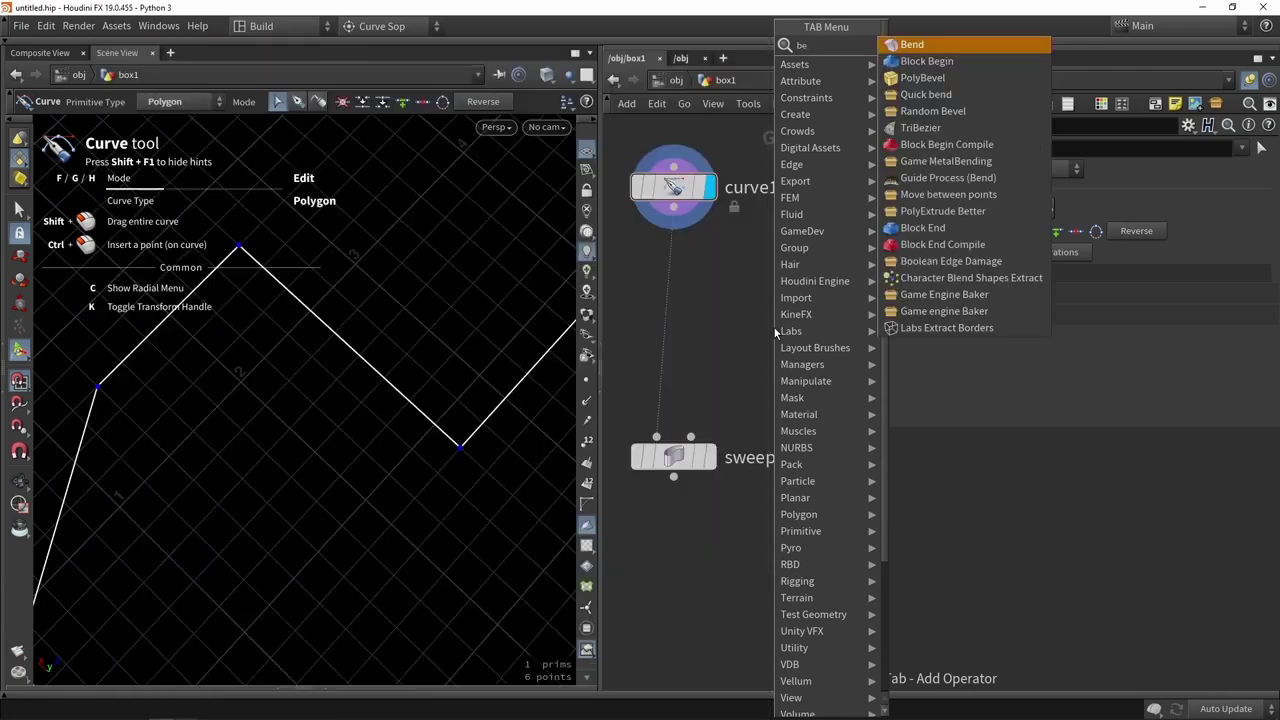
{"action": "key", "text": "Return"}
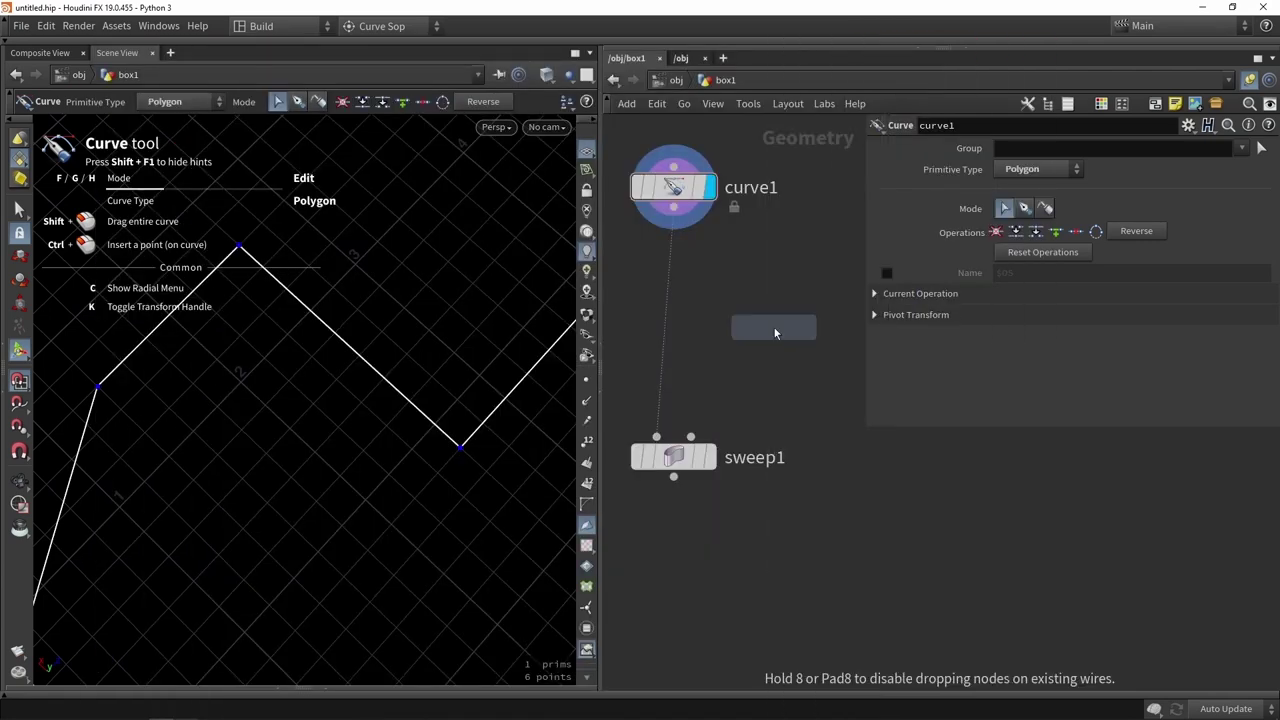
{"action": "left_click", "coordinate": [775, 333]}
{"action": "left_click_drag", "start_coordinate": [775, 330], "coordinate": [713, 325]}
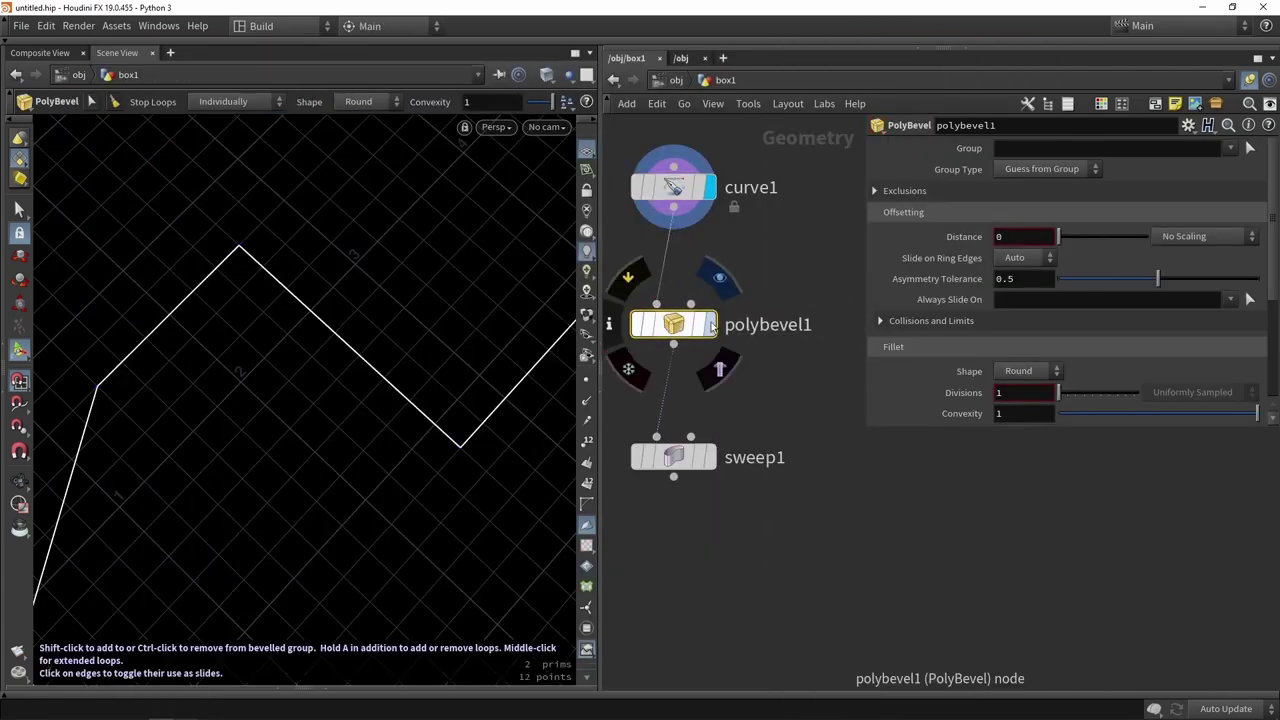
Display the PolyBevel node's result, set its group type to Points and its distance to 0.15.
{"action": "left_click", "coordinate": [710, 325]}
{"action": "left_click_drag", "start_coordinate": [280, 300], "coordinate": [360, 195], "text": "alt"}
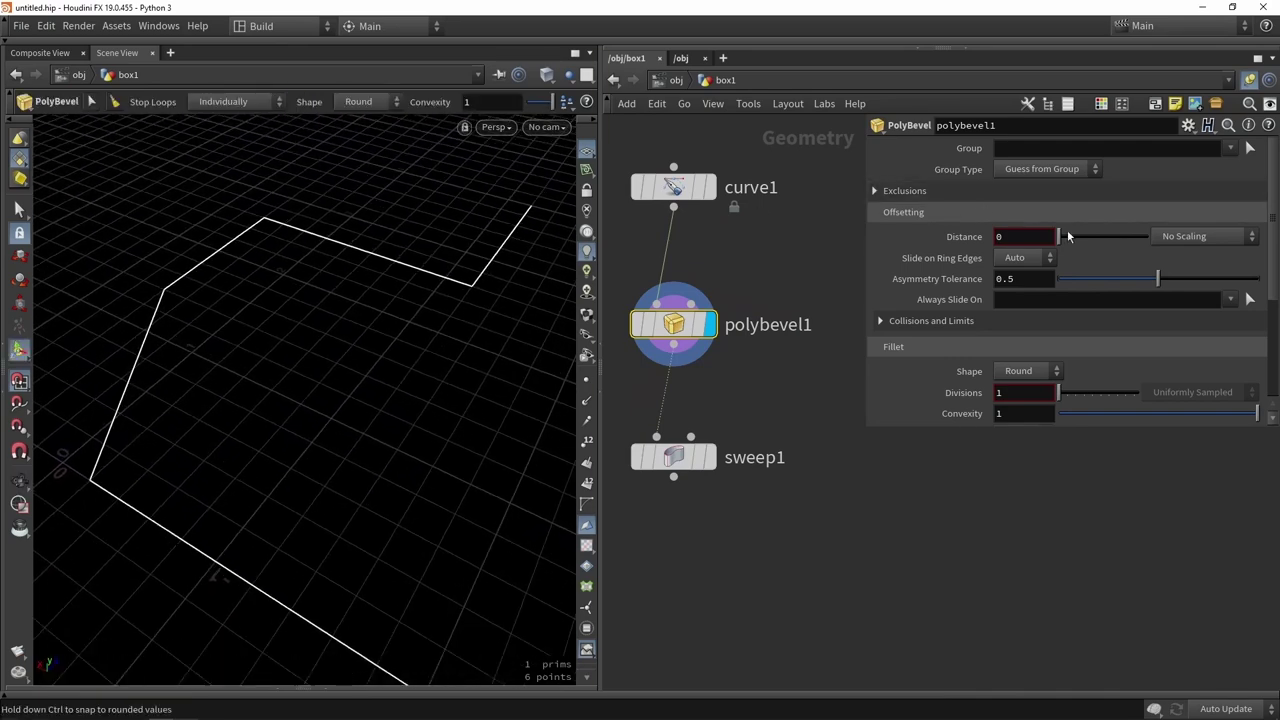
{"action": "left_click_drag", "start_coordinate": [1058, 238], "coordinate": [1091, 248]}
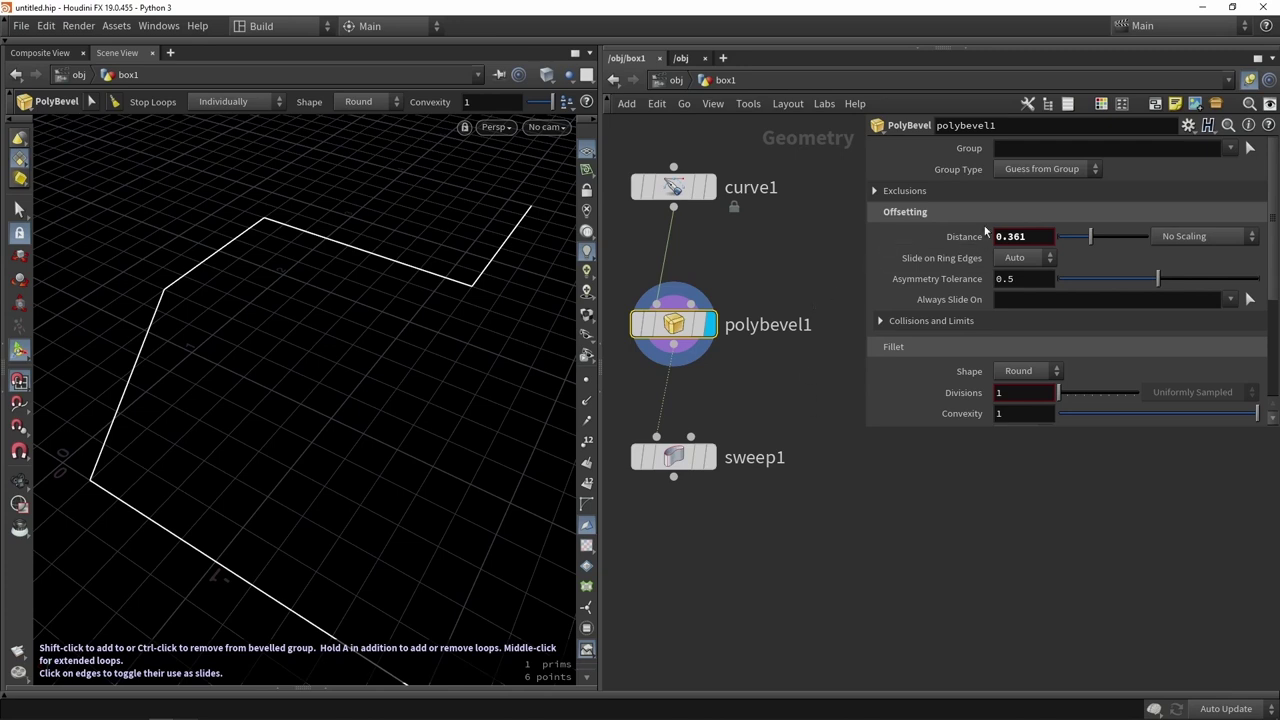
{"action": "left_click", "coordinate": [1036, 170]}
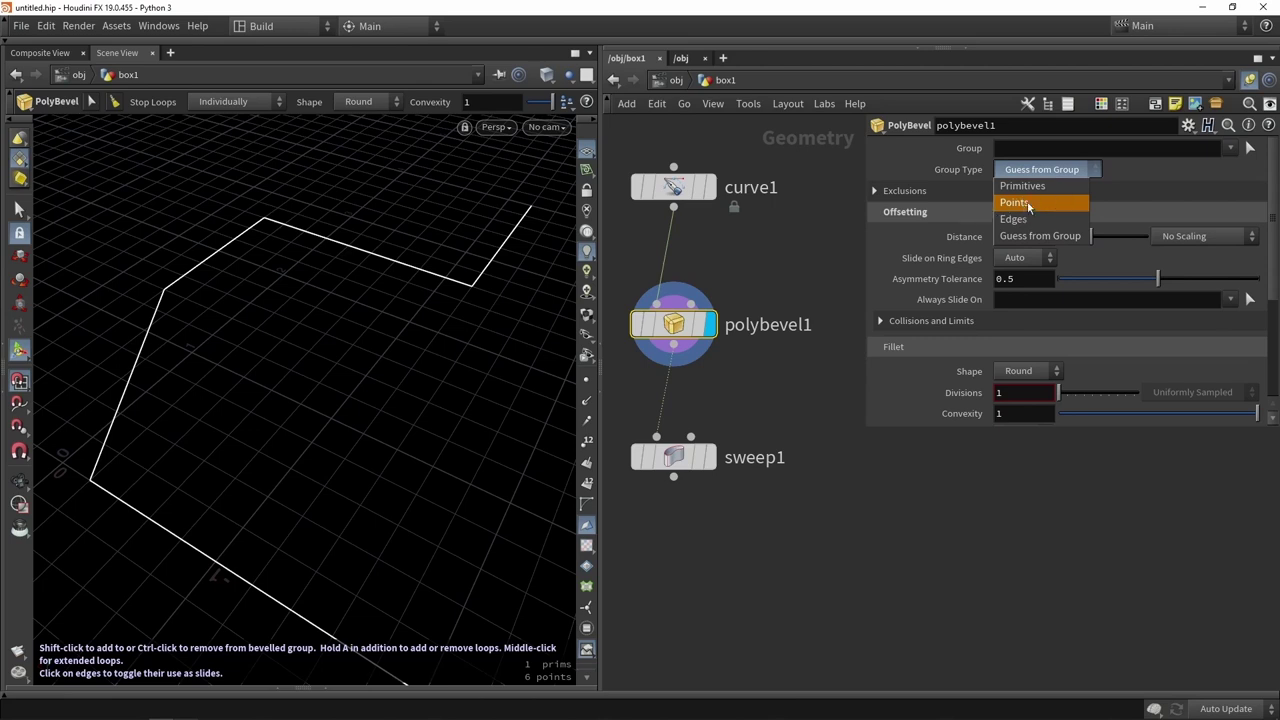
{"action": "left_click", "coordinate": [1028, 205]}
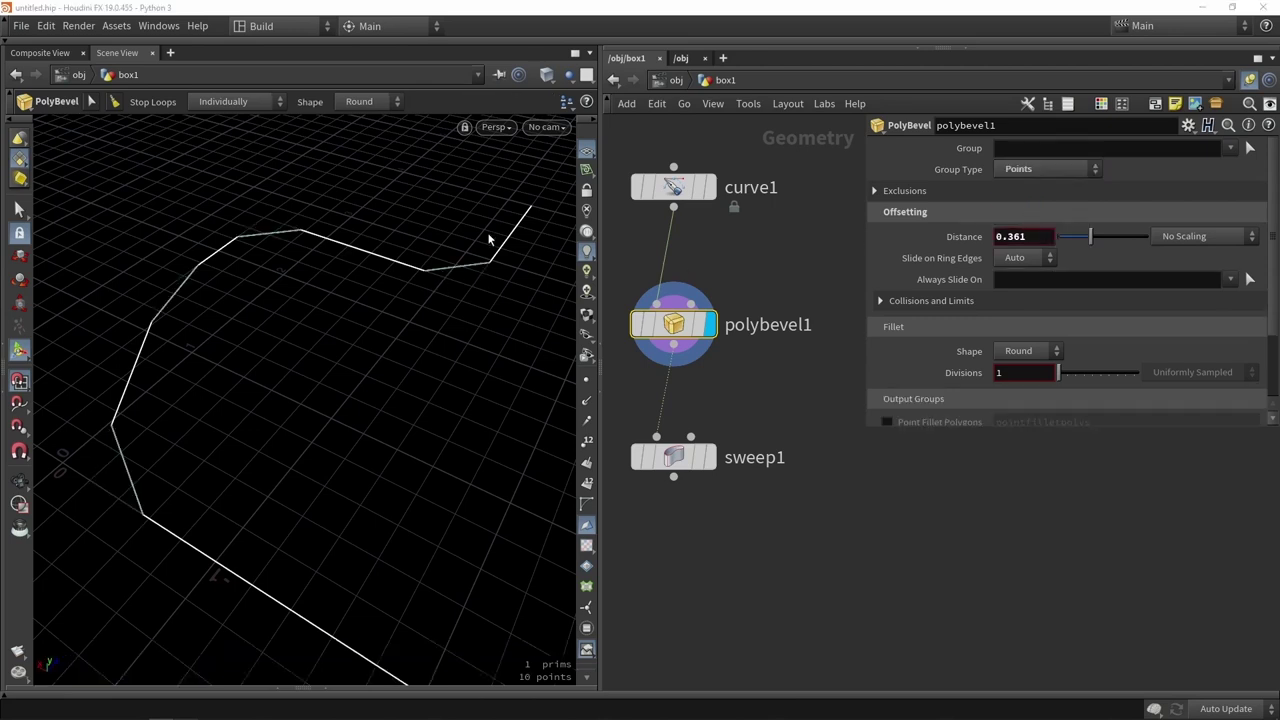
{"action": "mouse_move", "coordinate": [1090, 236]}
{"action": "left_mouse_down"}
{"action": "mouse_move", "coordinate": [1060, 238]}
{"action": "mouse_move", "coordinate": [1094, 238]}
{"action": "mouse_move", "coordinate": [1076, 238]}
{"action": "left_mouse_up"}
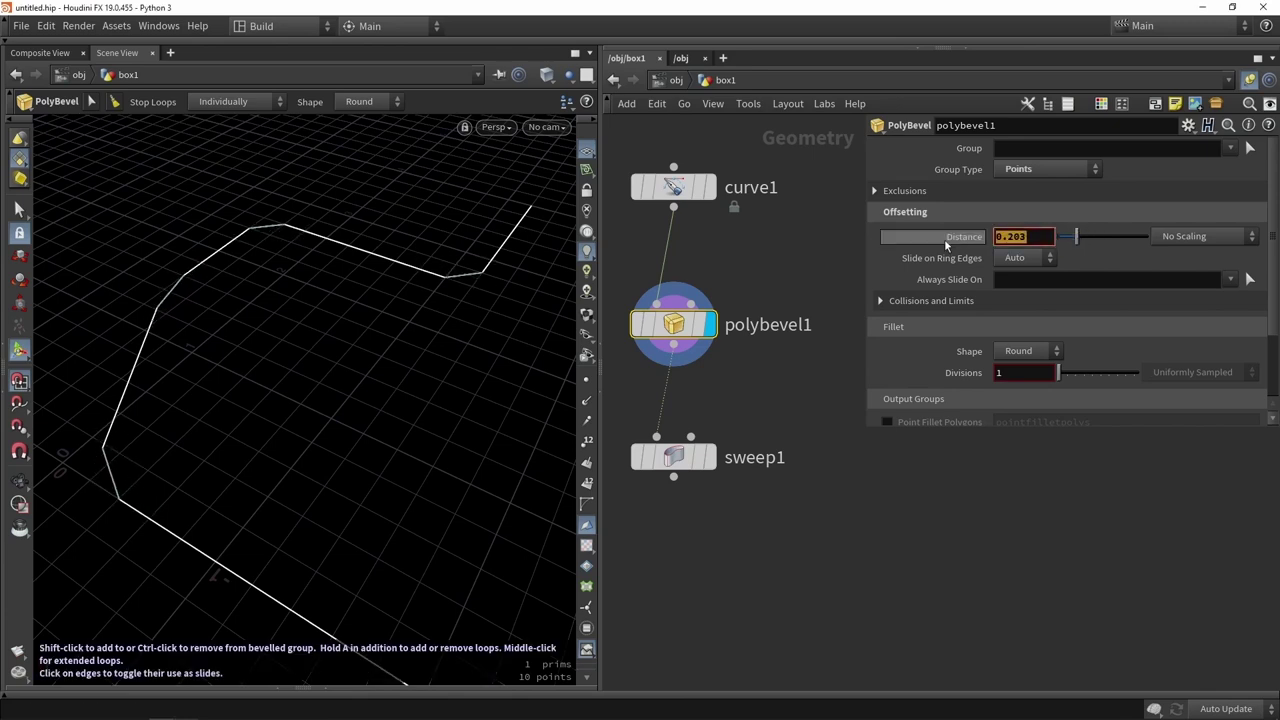
{"action": "type", "text": "0.15"}
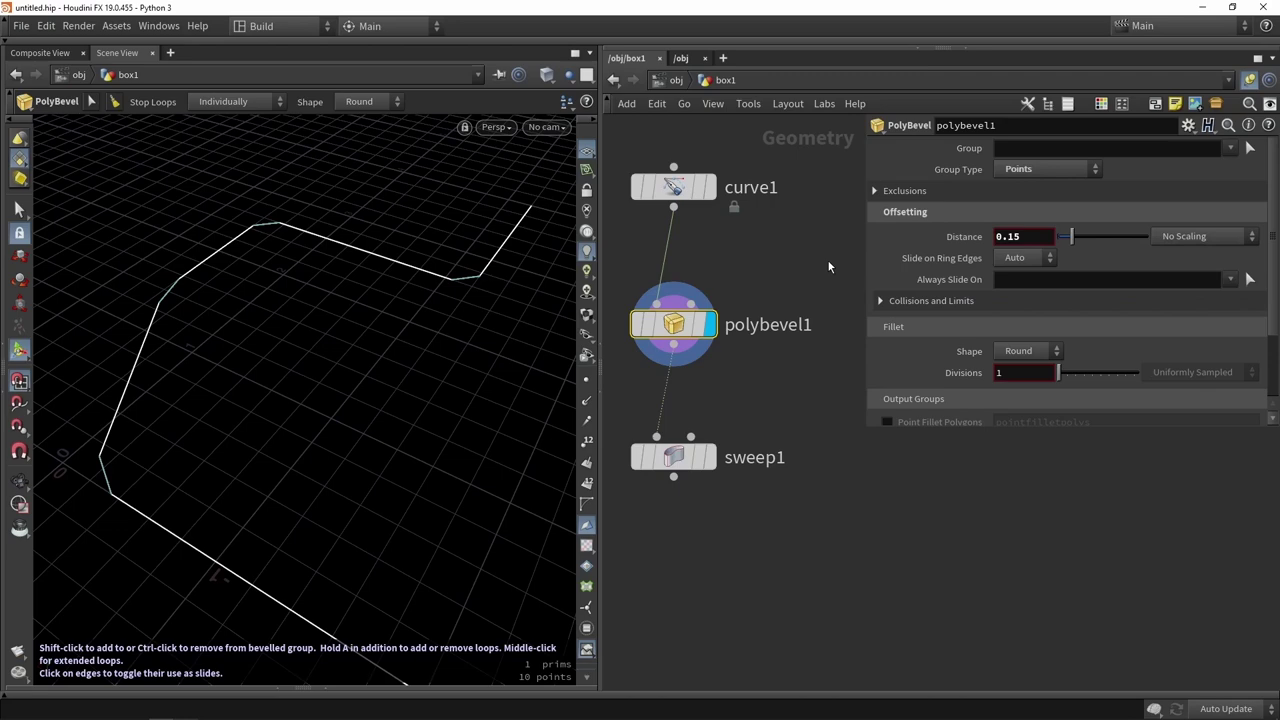
Set the PolyBevel's fillet divisions to 8 to round the curve's corners.
{"action": "key", "text": "Escape"}
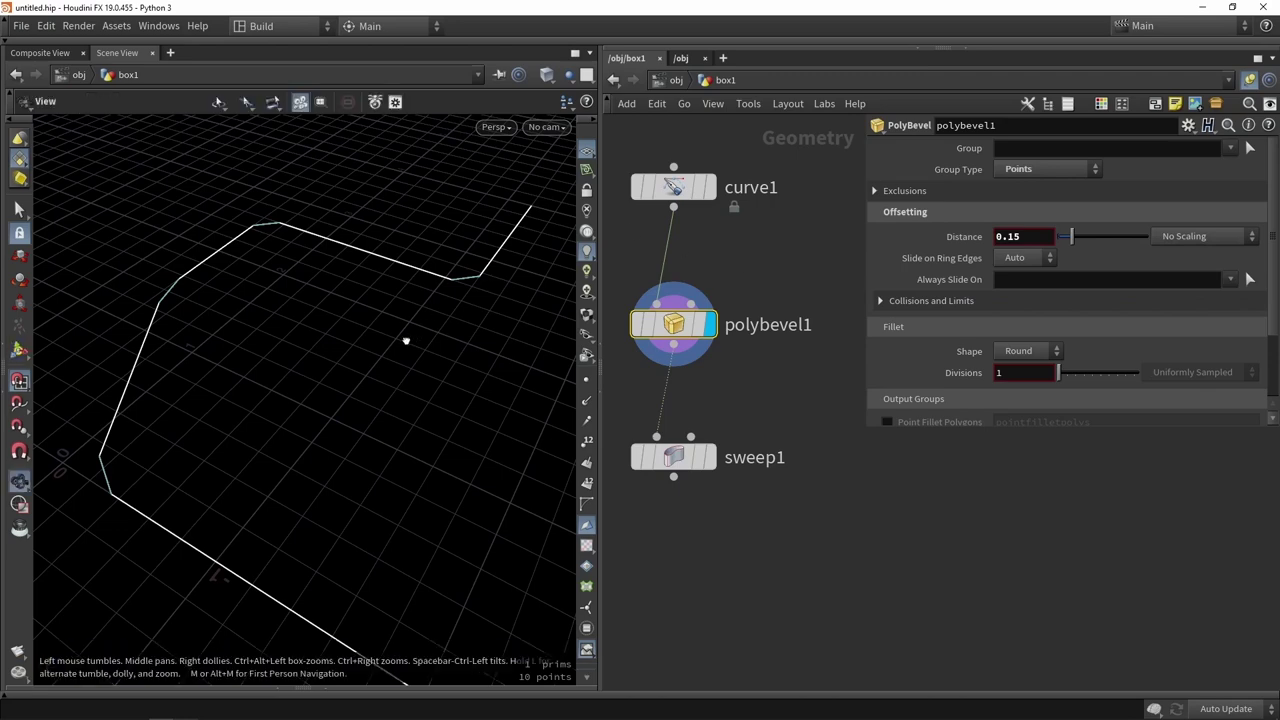
{"action": "left_click_drag", "start_coordinate": [408, 340], "coordinate": [274, 380]}
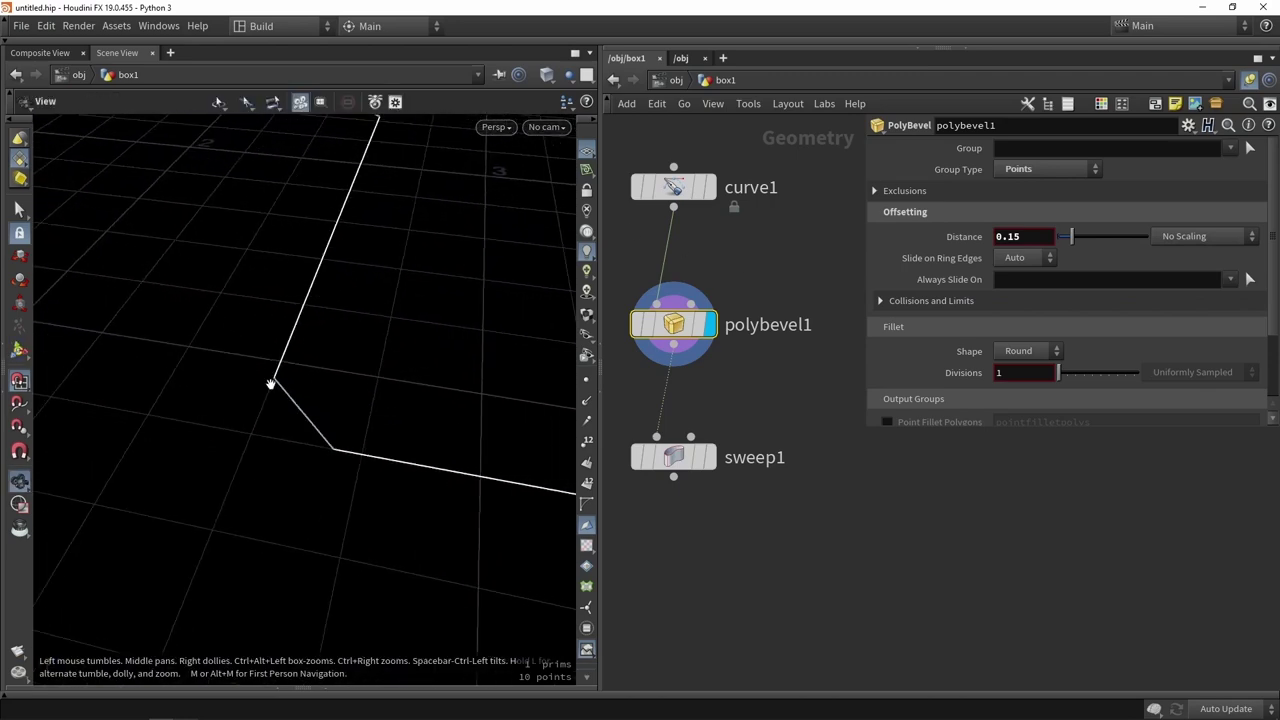
{"action": "key", "text": "Return"}
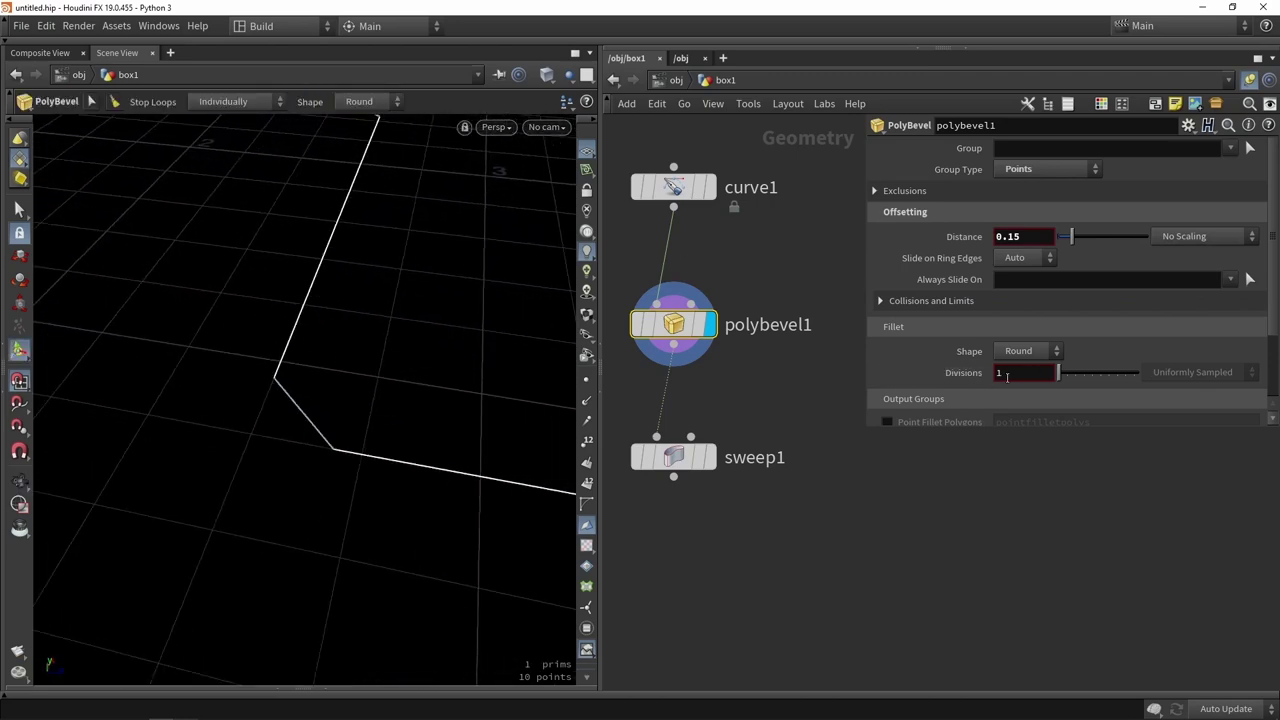
{"action": "left_click_drag", "start_coordinate": [1007, 376], "coordinate": [966, 379]}
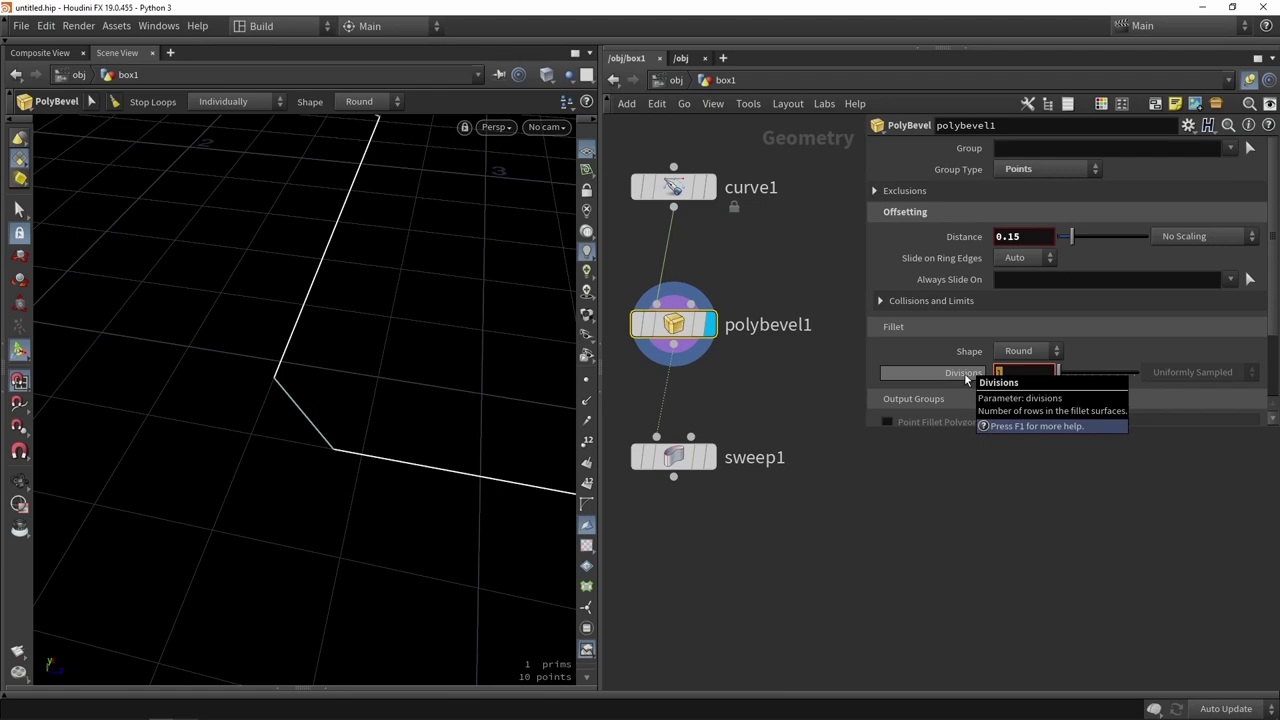
{"action": "key", "text": "Return"}
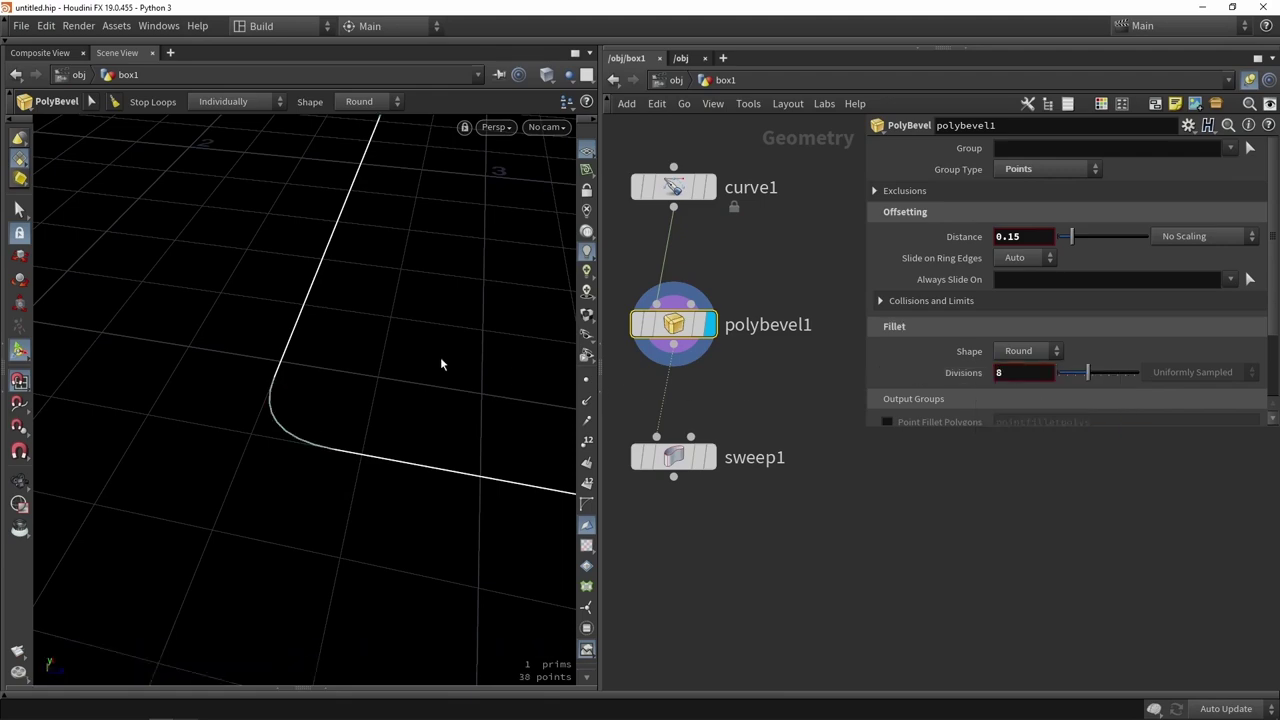
Select and display the sweep node, and look over the pipe with its rounded corners.
{"action": "left_click_drag", "start_coordinate": [400, 485], "coordinate": [200, 400]}
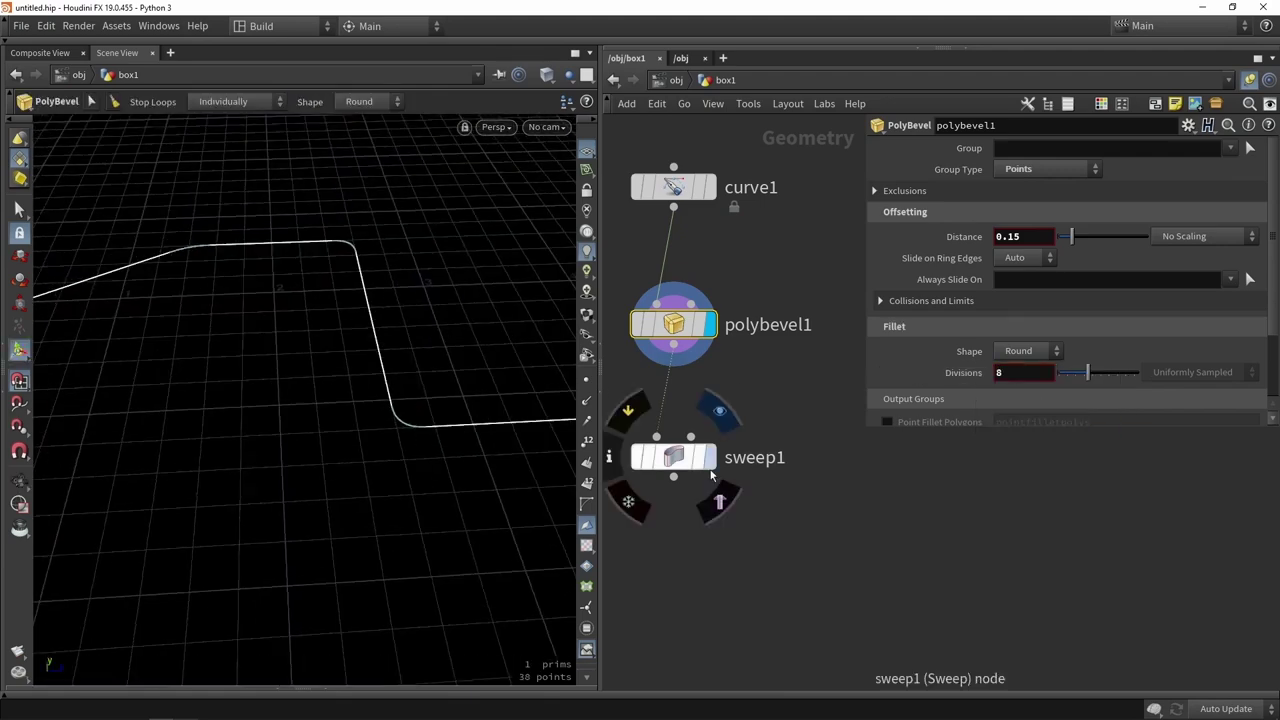
{"action": "left_click", "coordinate": [713, 466]}
{"action": "left_click", "coordinate": [675, 461]}
{"action": "left_click_drag", "start_coordinate": [306, 326], "coordinate": [340, 424]}
{"action": "key", "text": "Return"}
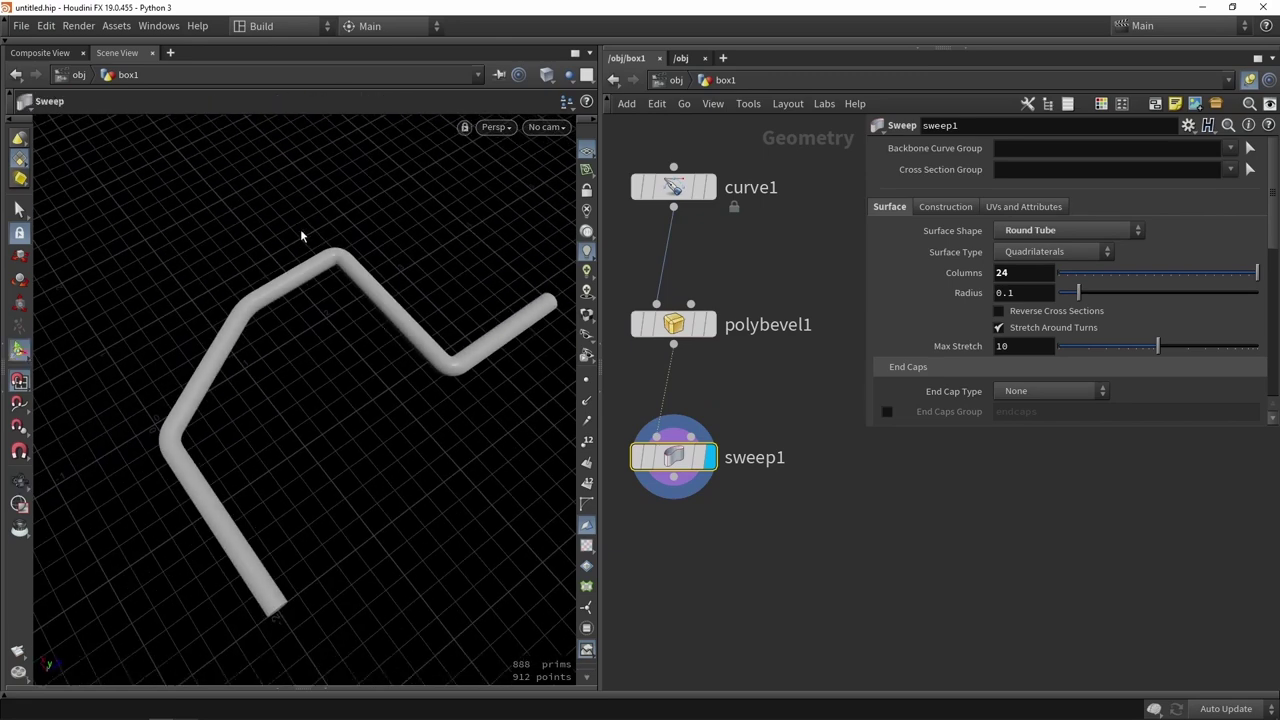
{"action": "scroll", "coordinate": [340, 254], "scroll_direction": "up", "scroll_amount": 5}
{"action": "left_click_drag", "start_coordinate": [346, 291], "coordinate": [420, 390], "text": "alt"}
{"action": "key", "text": "Escape"}
{"action": "key", "text": "Return"}
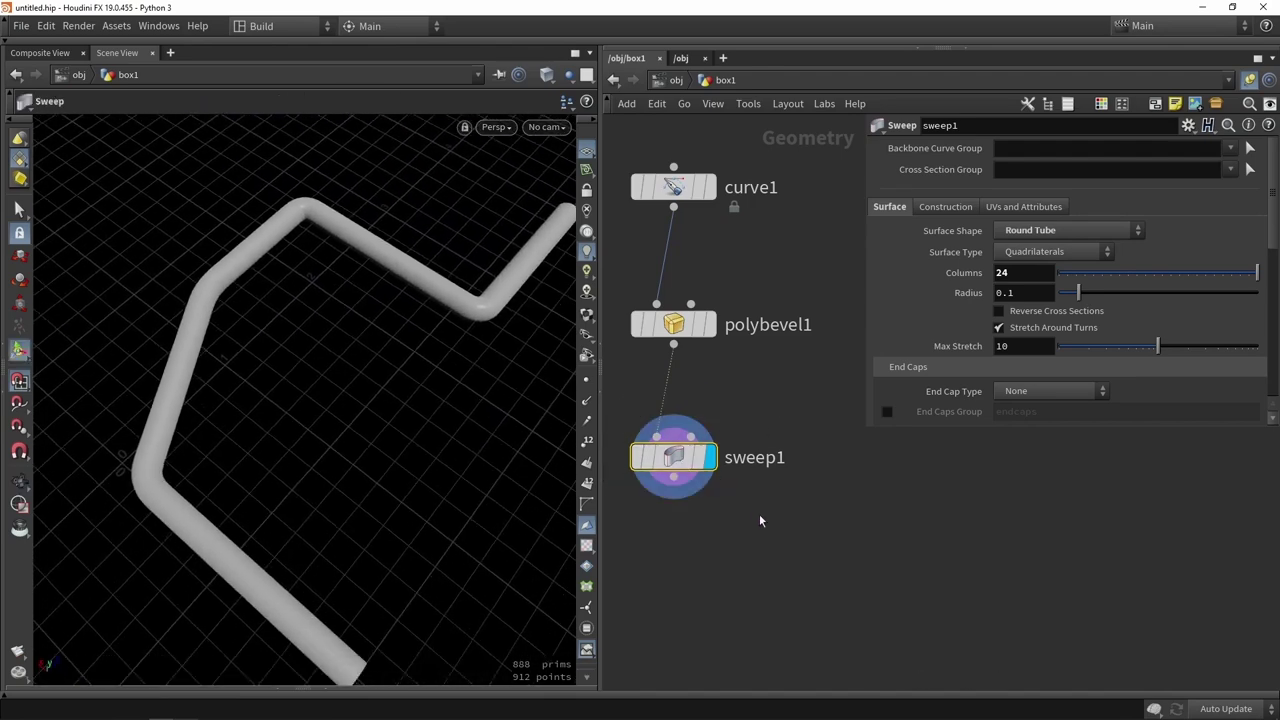
Enable Compute UVs on the sweep node and show the UV grid texture on the pipe up close.
{"action": "middle_click_drag", "start_coordinate": [680, 437], "coordinate": [648, 492]}
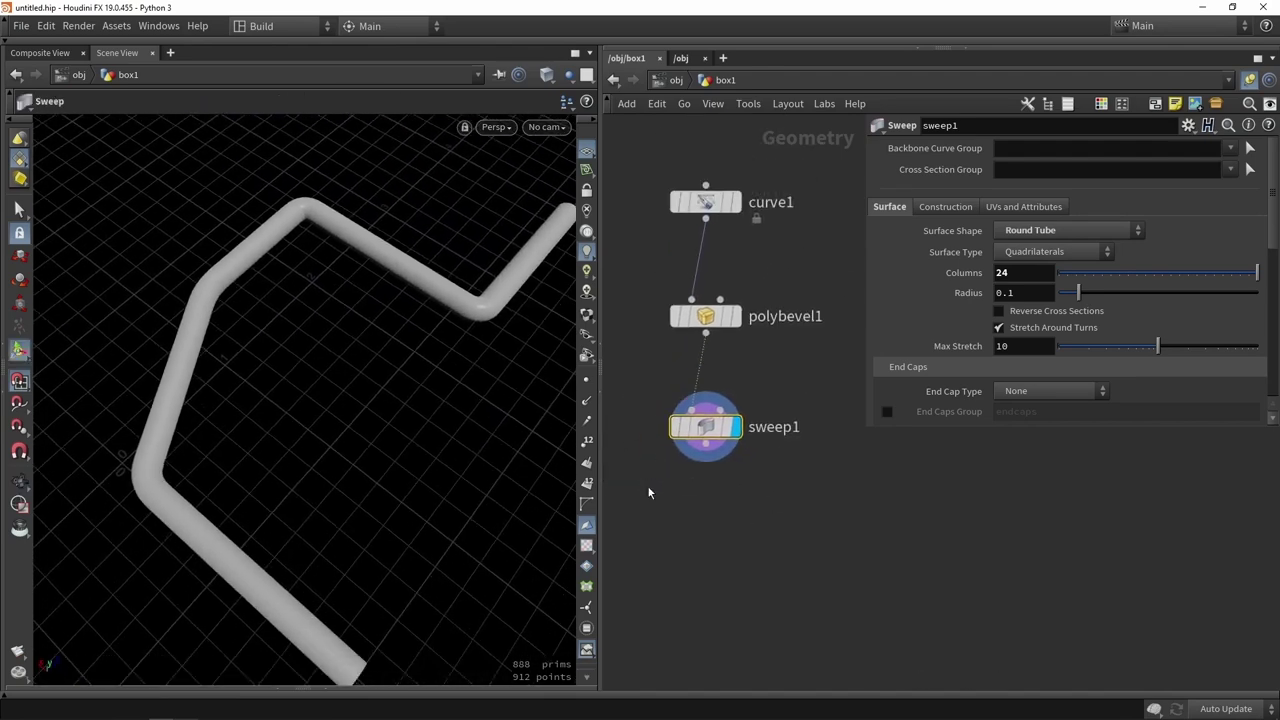
{"action": "scroll", "coordinate": [672, 507], "scroll_direction": "up", "scroll_amount": 2}
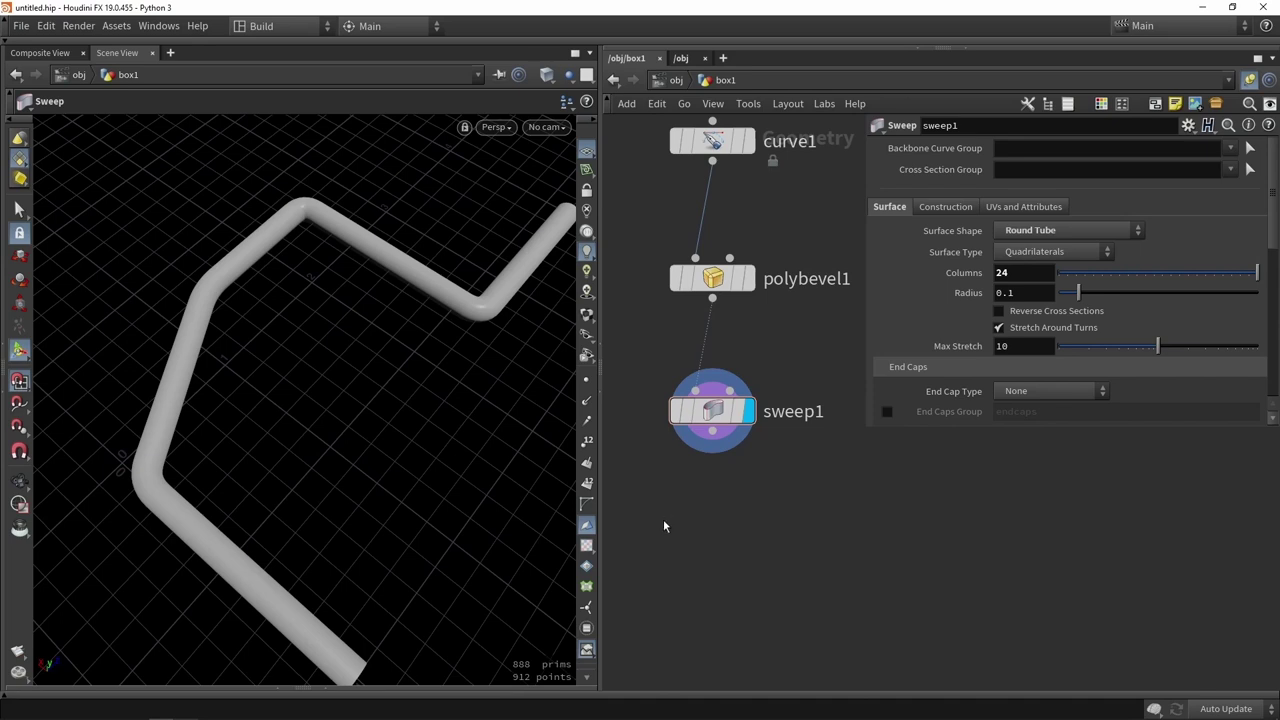
{"action": "left_click", "coordinate": [990, 206]}
{"action": "left_click", "coordinate": [1026, 258]}
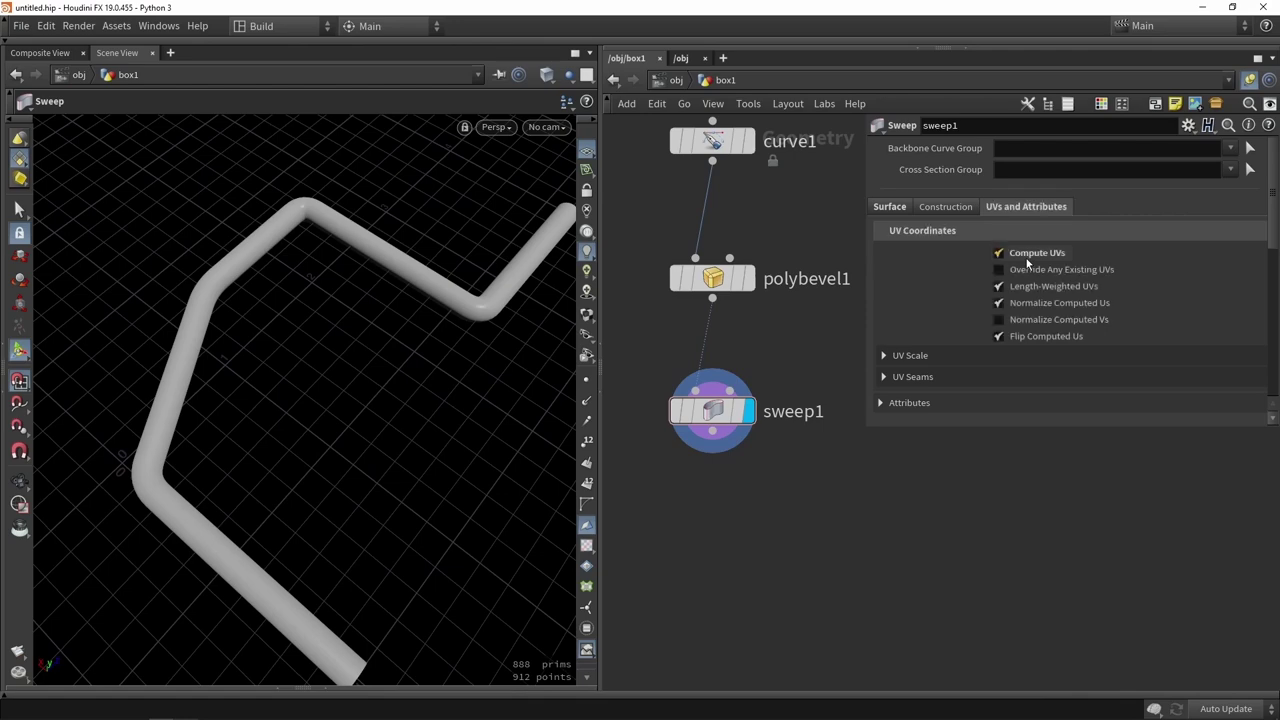
{"action": "left_click", "coordinate": [587, 545]}
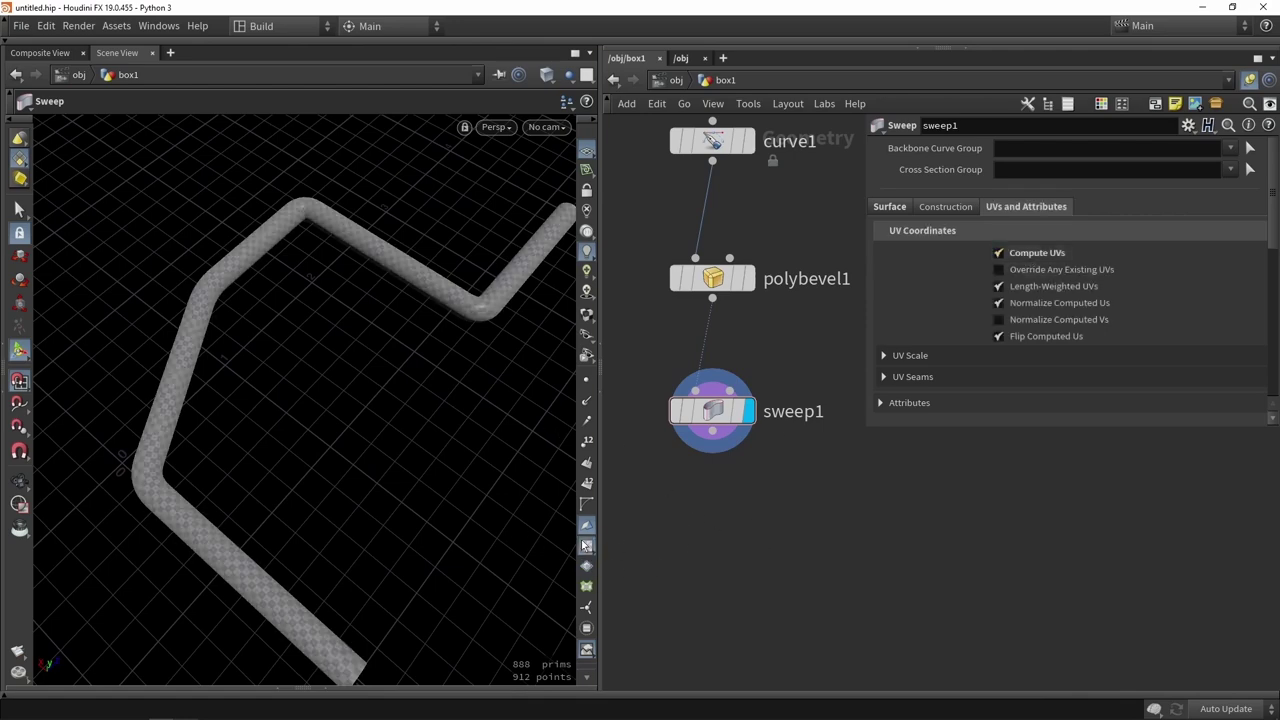
{"action": "right_click_drag", "start_coordinate": [131, 391], "coordinate": [229, 411], "text": "alt"}
{"action": "left_click_drag", "start_coordinate": [229, 411], "coordinate": [258, 384], "text": "alt"}
Add a UV Quick Shade node below the sweep node, connect it to the sweep output and display it.
{"action": "key", "text": "Tab"}
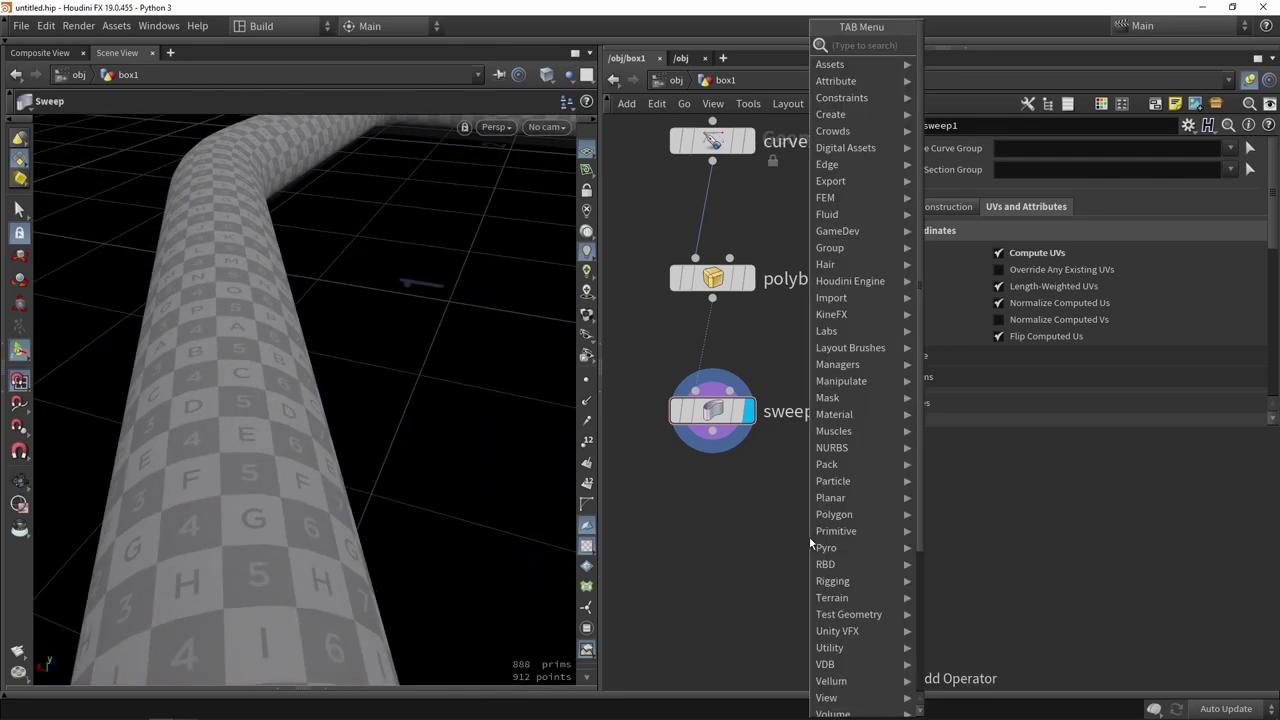
{"action": "type", "text": "qui"}
{"action": "key", "text": "Up"}
{"action": "key", "text": "Up"}
{"action": "key", "text": "Up"}
{"action": "key", "text": "Return"}
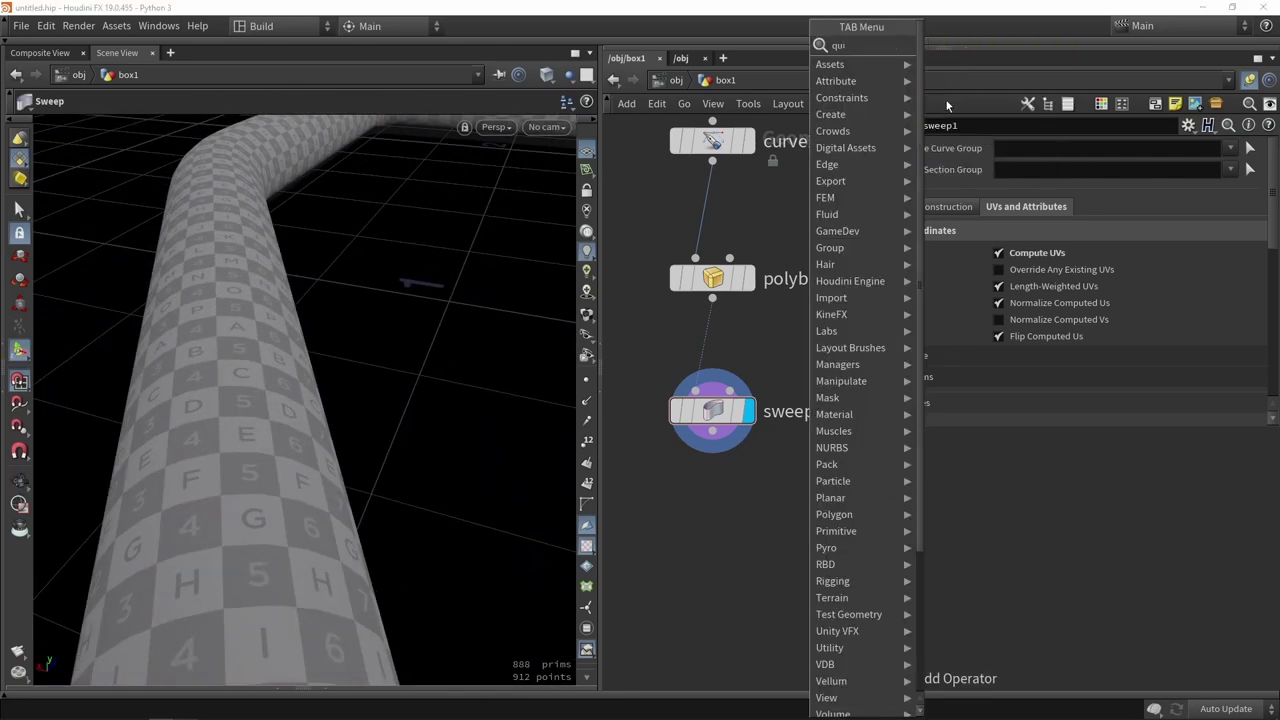
{"action": "left_click", "coordinate": [724, 547]}
{"action": "left_click_drag", "start_coordinate": [716, 430], "coordinate": [724, 527]}
{"action": "left_click", "coordinate": [759, 547]}
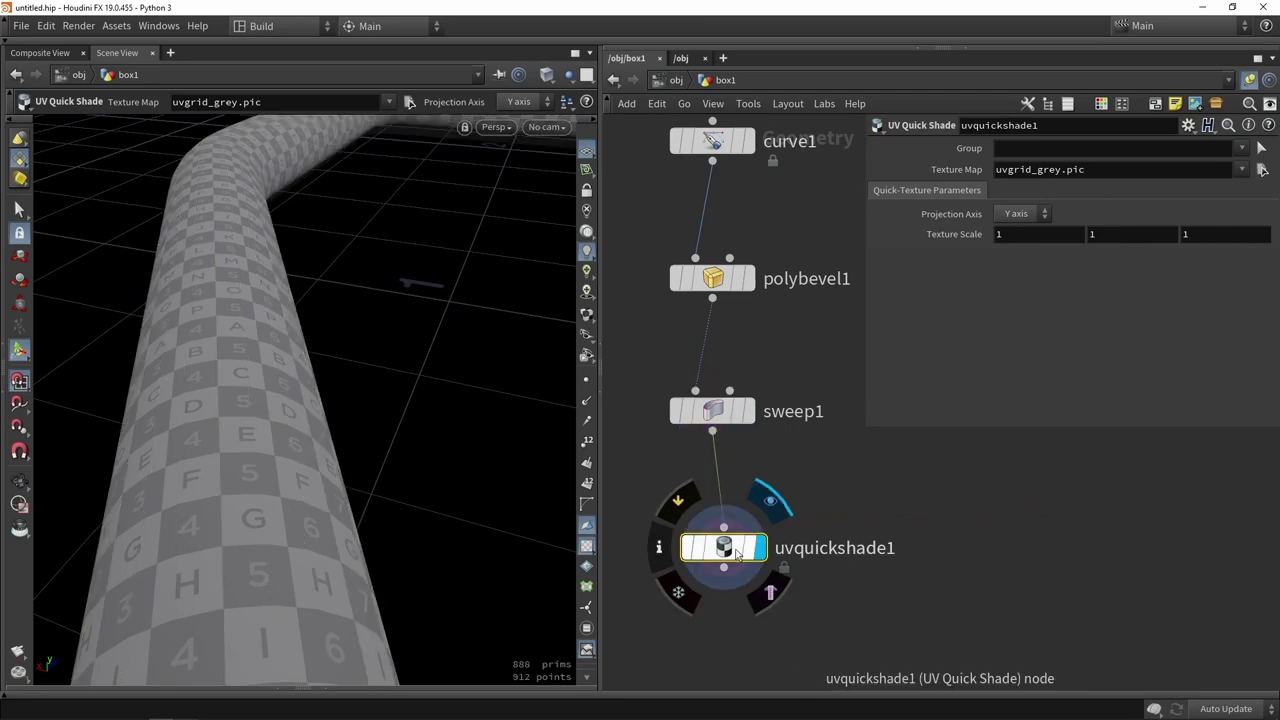
Turn on material display and examine the checker texture along the pipe and around its bends.
{"action": "left_click", "coordinate": [586, 316]}
{"action": "mouse_move", "coordinate": [380, 330]}
{"action": "left_mouse_down", "text": "alt"}
{"action": "mouse_move", "coordinate": [297, 411]}
{"action": "mouse_move", "coordinate": [314, 309]}
{"action": "left_mouse_up", "text": "alt"}
{"action": "scroll", "coordinate": [310, 405], "scroll_direction": "down", "scroll_amount": 3}
{"action": "middle_click_drag", "start_coordinate": [316, 240], "coordinate": [329, 383]}
{"action": "scroll", "coordinate": [329, 383], "scroll_direction": "up", "scroll_amount": 2}
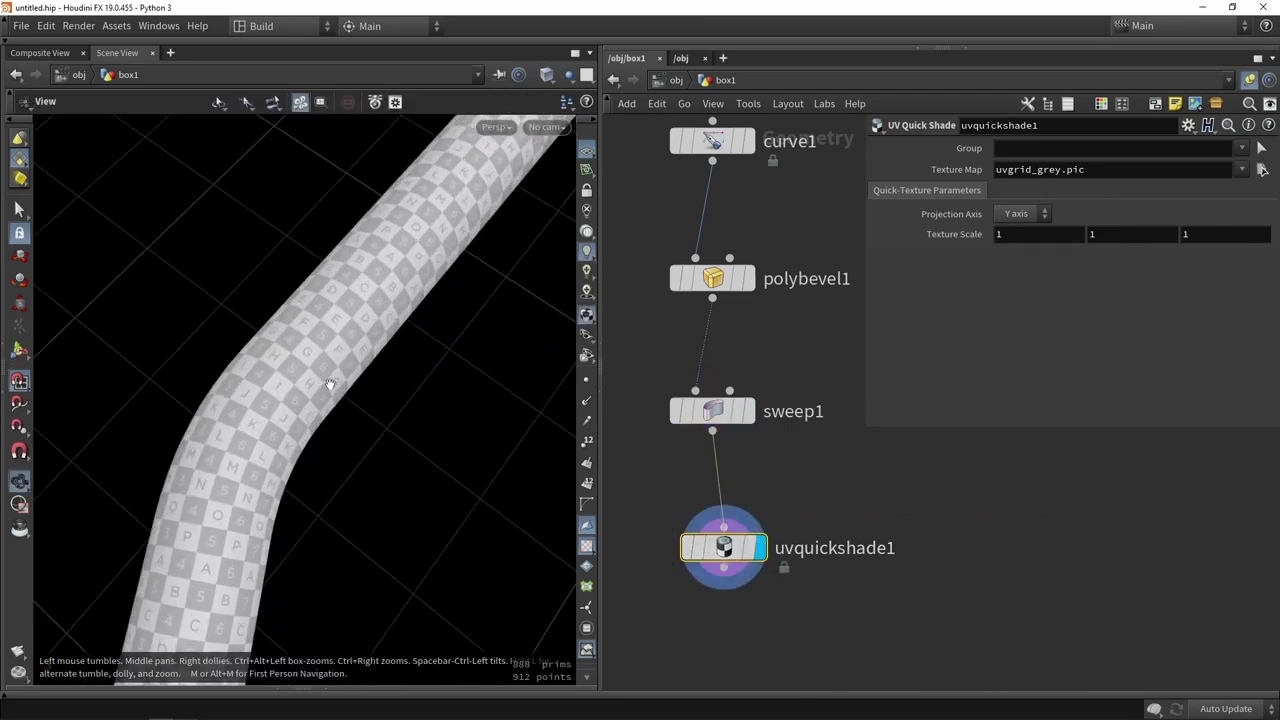
{"action": "scroll", "coordinate": [281, 454], "scroll_direction": "up", "scroll_amount": 4}
{"action": "middle_click_drag", "start_coordinate": [460, 290], "coordinate": [75, 645]}
{"action": "middle_click_drag", "start_coordinate": [400, 417], "coordinate": [230, 330]}
{"action": "left_click_drag", "start_coordinate": [229, 331], "coordinate": [379, 404]}
{"action": "scroll", "coordinate": [403, 374], "scroll_direction": "down", "scroll_amount": 10}
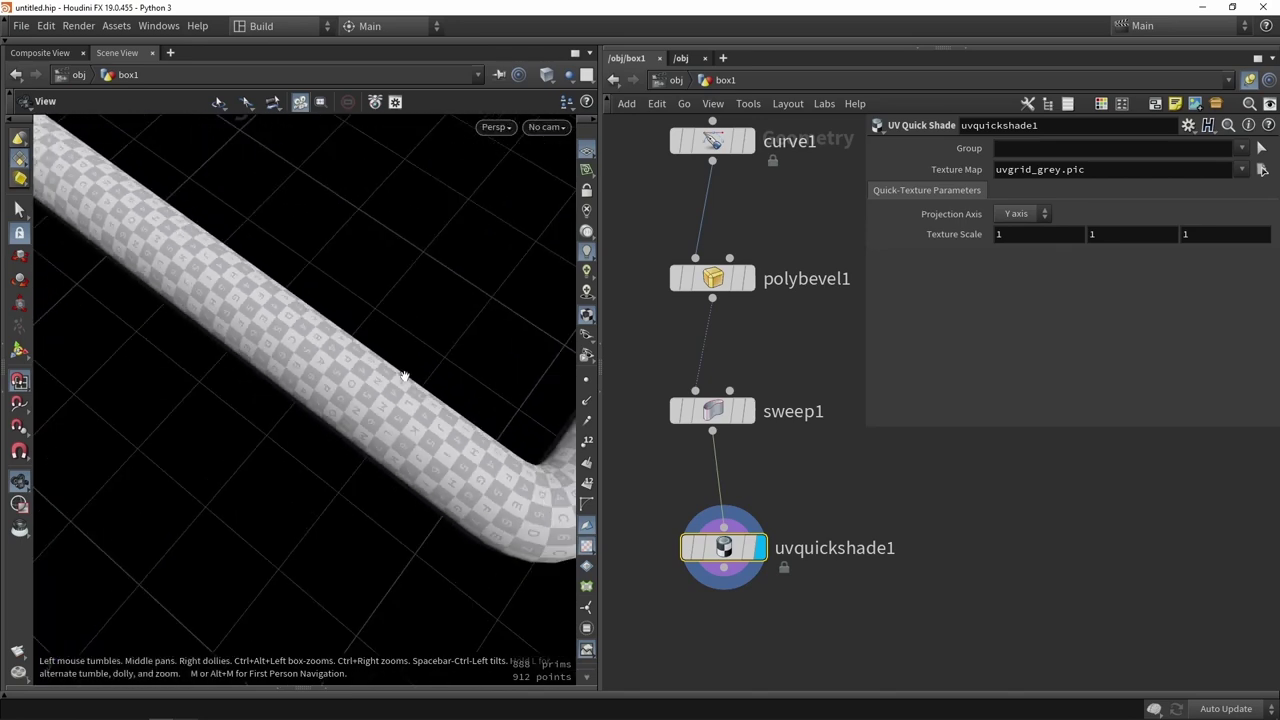
Inspect the pipe's unwrapped layout in the UV view and return to the perspective view.
{"action": "key", "text": "space+5"}
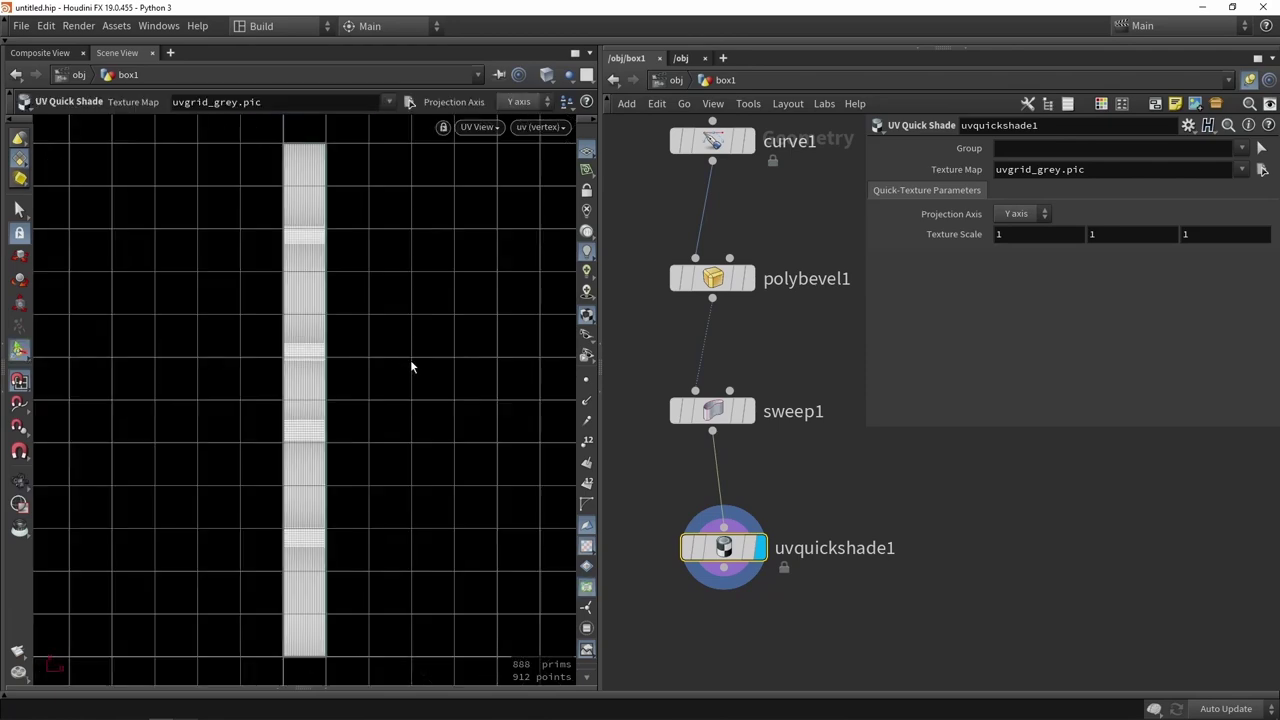
{"action": "right_click_drag", "start_coordinate": [410, 368], "coordinate": [400, 214]}
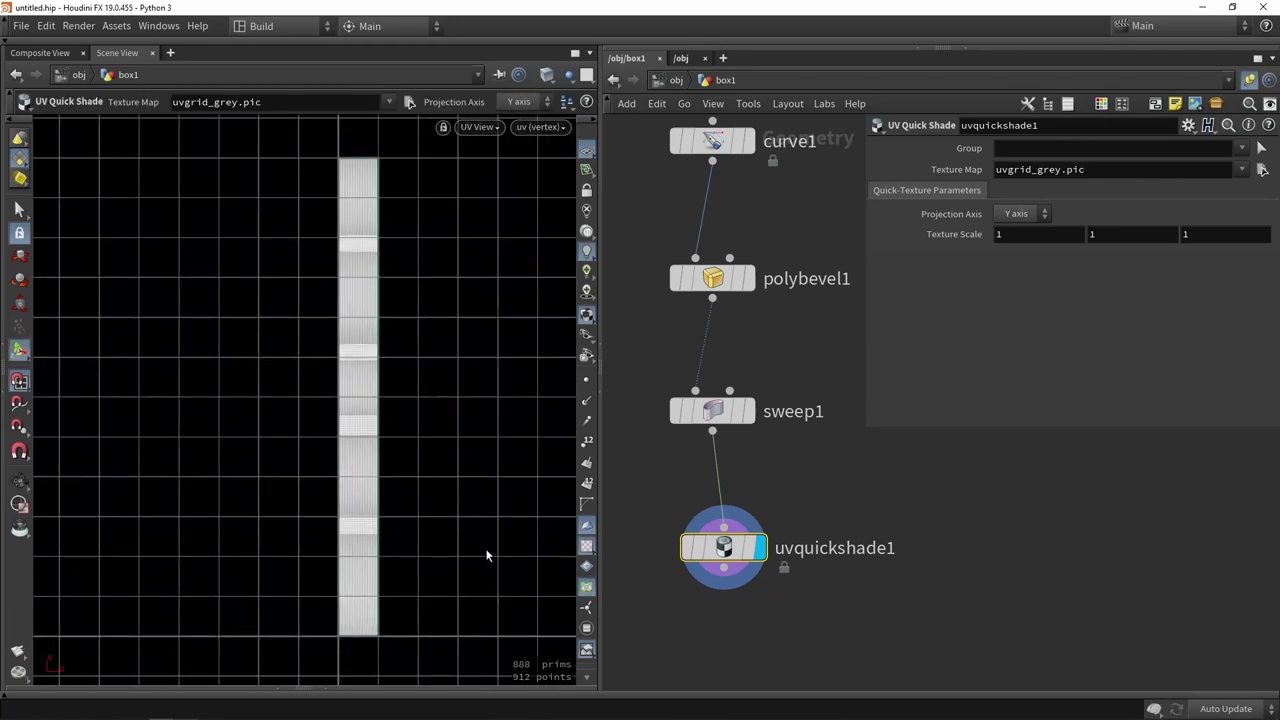
{"action": "key", "text": "Escape"}
{"action": "key", "text": "space+1"}
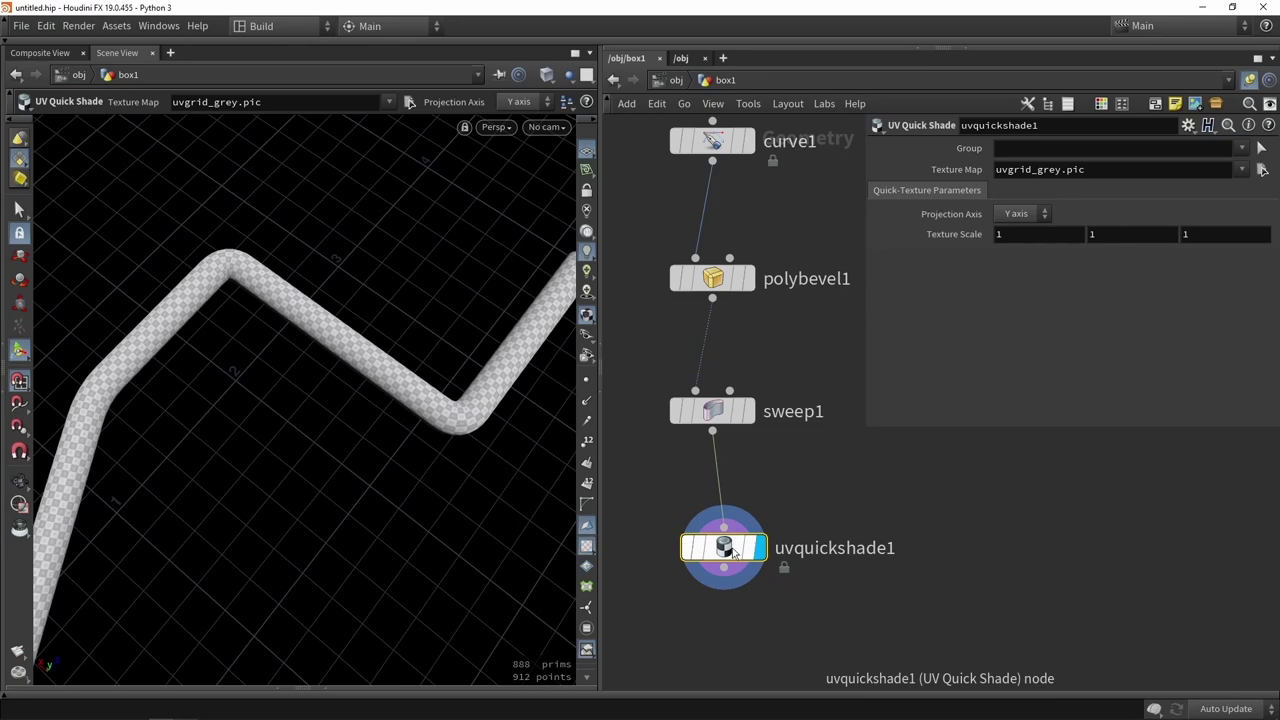
Delete the UV Quick Shade node.
{"action": "key", "text": "Delete"}
{"action": "scroll", "coordinate": [732, 553], "scroll_direction": "down", "scroll_amount": 3}
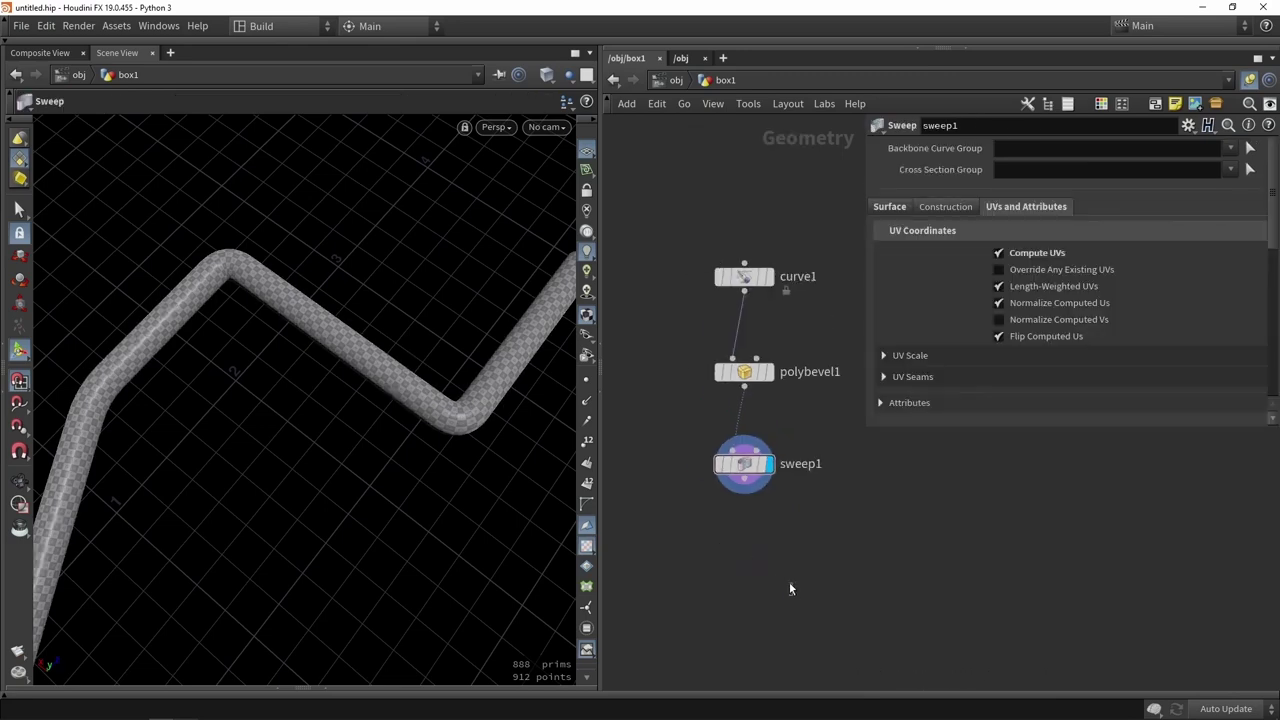
Move the PolyBevel and sweep nodes close together, below and to the left of the curve node, and widen the viewport.
{"action": "left_click", "coordinate": [744, 373], "text": "shift"}
{"action": "key", "text": "l"}
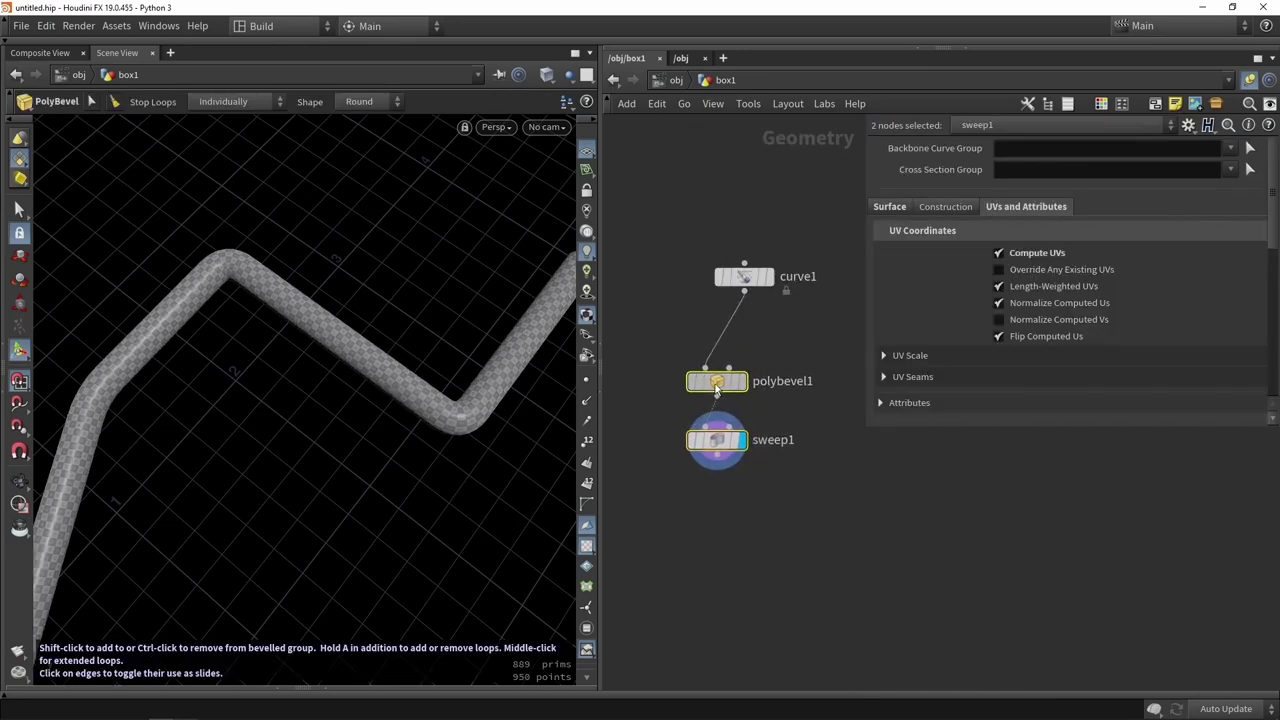
{"action": "left_click", "coordinate": [780, 325]}
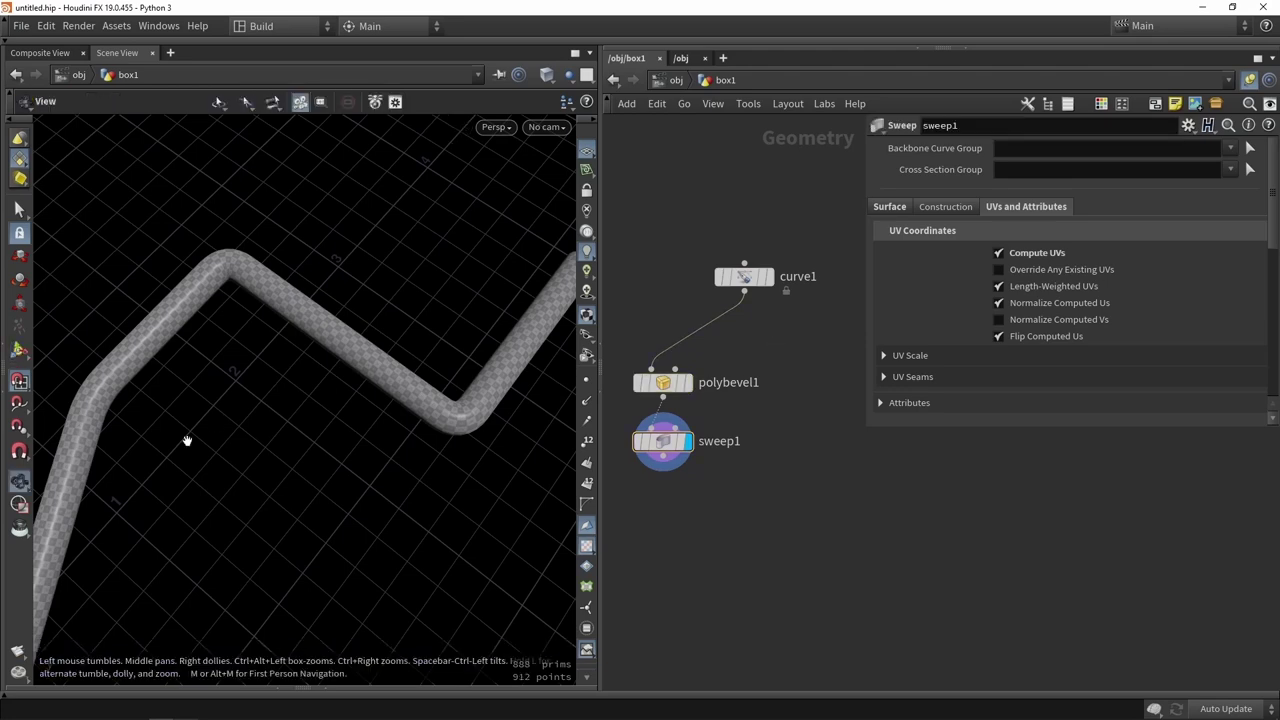
{"action": "left_click_drag", "start_coordinate": [186, 443], "coordinate": [340, 356]}
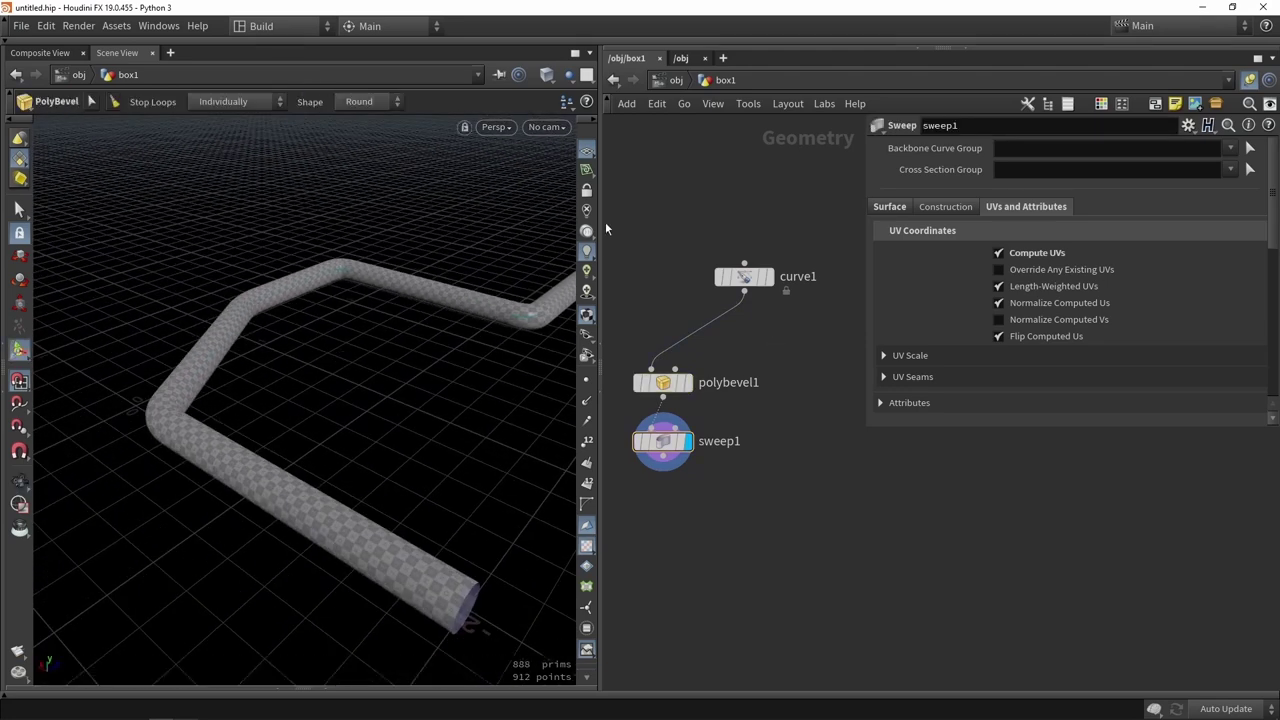
{"action": "left_click_drag", "start_coordinate": [603, 222], "coordinate": [668, 216]}
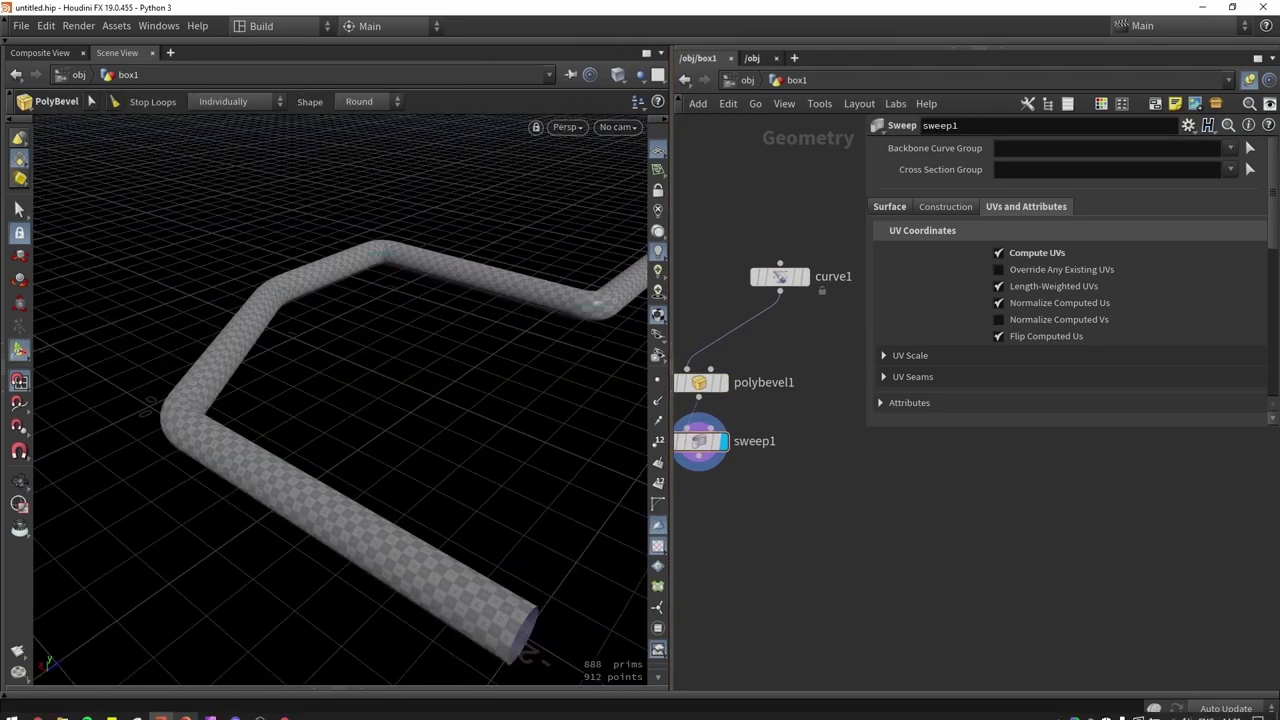
Switch to Affinity Photo and make the hidden layer group with the pipe annotations visible.
{"action": "left_click", "coordinate": [210, 708]}
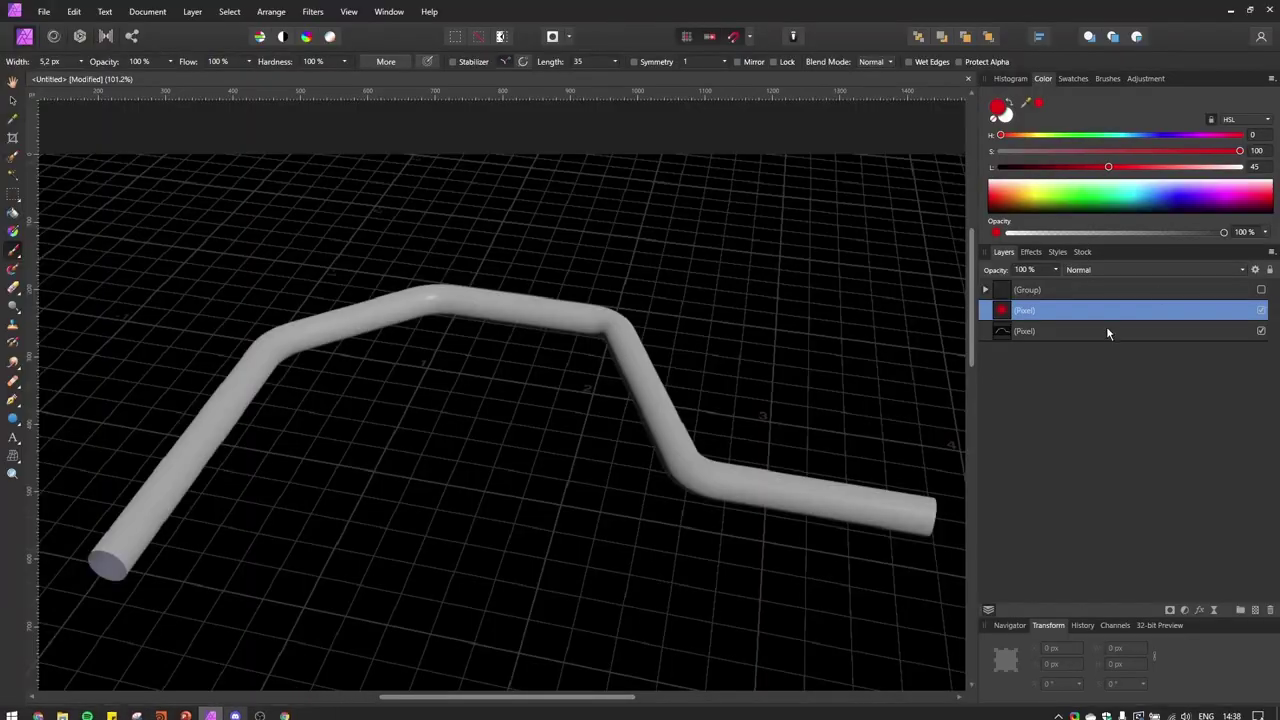
{"action": "left_click", "coordinate": [1262, 290]}
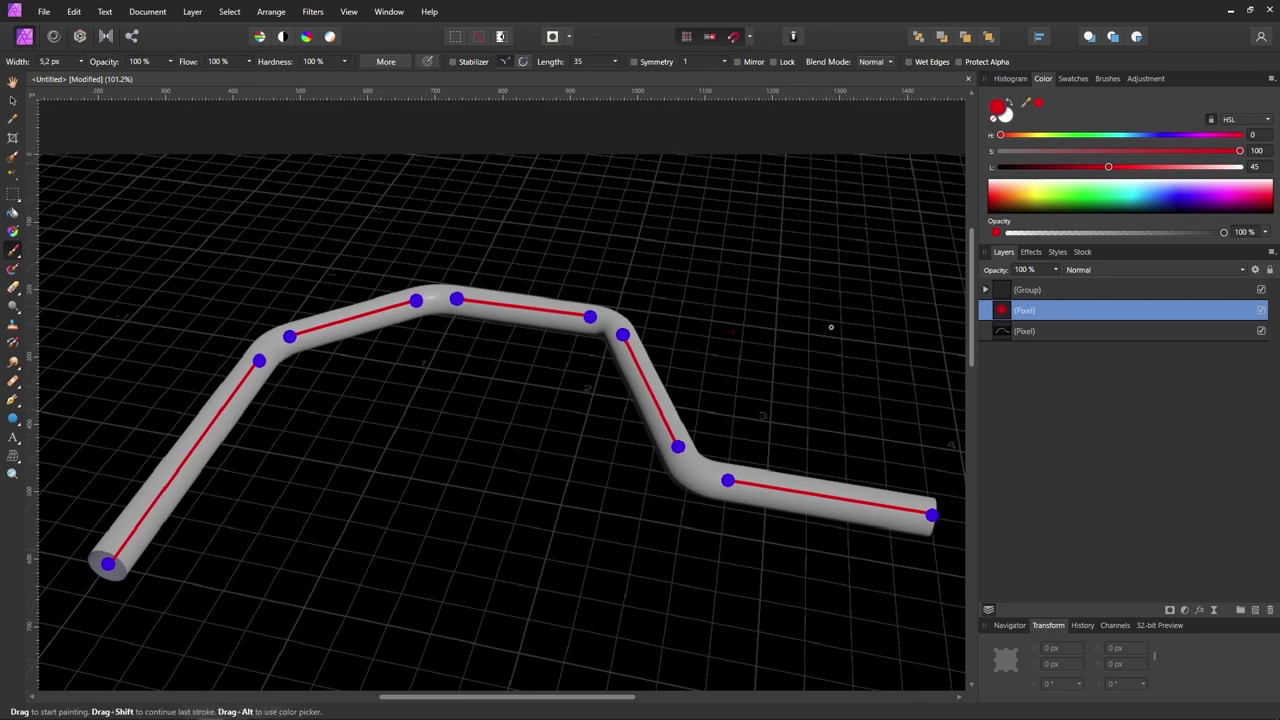
Add a pixel layer above the annotation group and paint red rings around the pipe at the straight segments' ends.
{"action": "left_click", "coordinate": [1097, 292]}
{"action": "left_click", "coordinate": [1255, 610]}
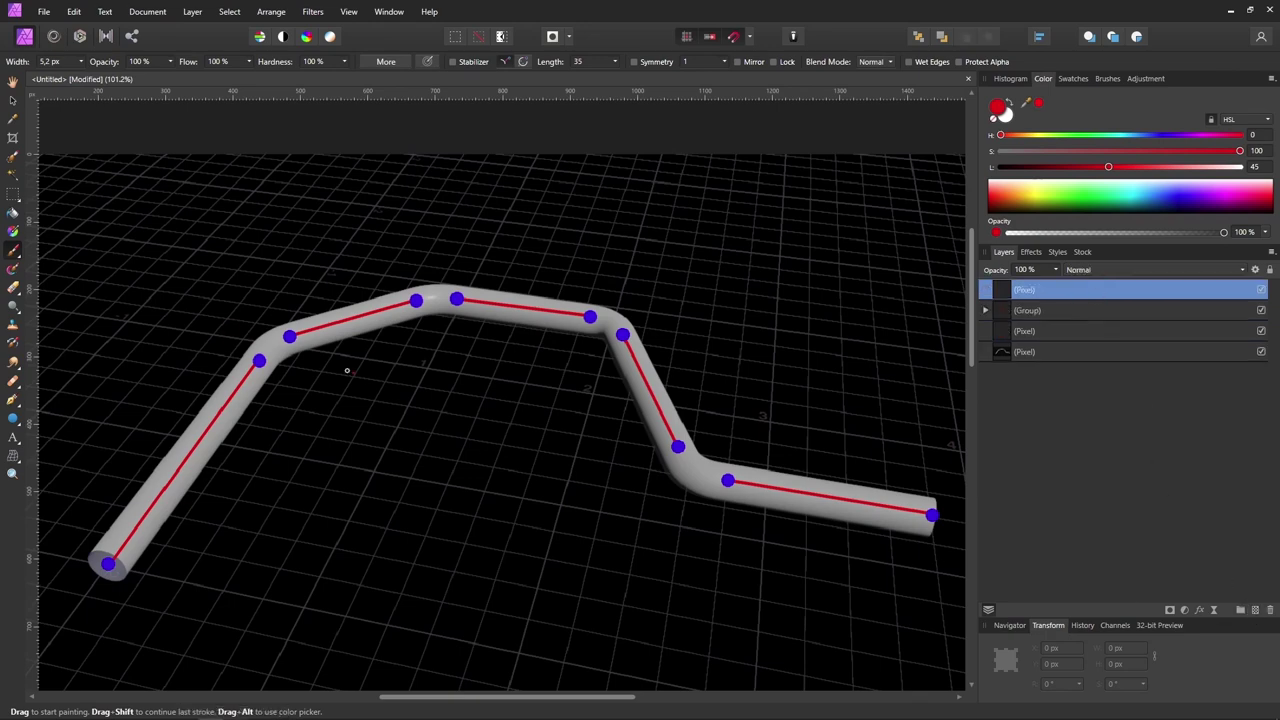
{"action": "mouse_move", "coordinate": [240, 331]}
{"action": "left_mouse_down"}
{"action": "mouse_move", "coordinate": [272, 384]}
{"action": "mouse_move", "coordinate": [262, 333]}
{"action": "mouse_move", "coordinate": [295, 363]}
{"action": "mouse_move", "coordinate": [287, 302]}
{"action": "left_mouse_up"}
{"action": "left_click_drag", "start_coordinate": [415, 288], "coordinate": [416, 319]}
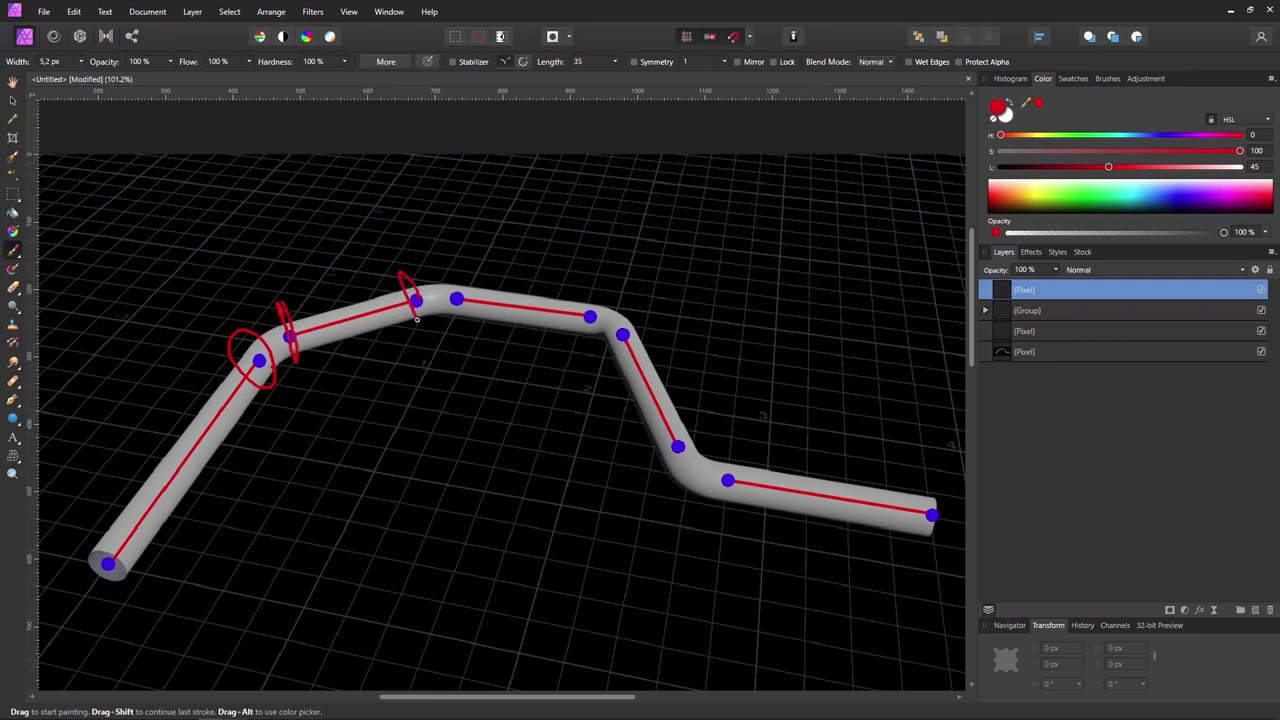
{"action": "mouse_move", "coordinate": [461, 272]}
{"action": "left_mouse_down"}
{"action": "mouse_move", "coordinate": [458, 322]}
{"action": "mouse_move", "coordinate": [462, 280]}
{"action": "left_mouse_up"}
{"action": "left_click_drag", "start_coordinate": [596, 290], "coordinate": [596, 343]}
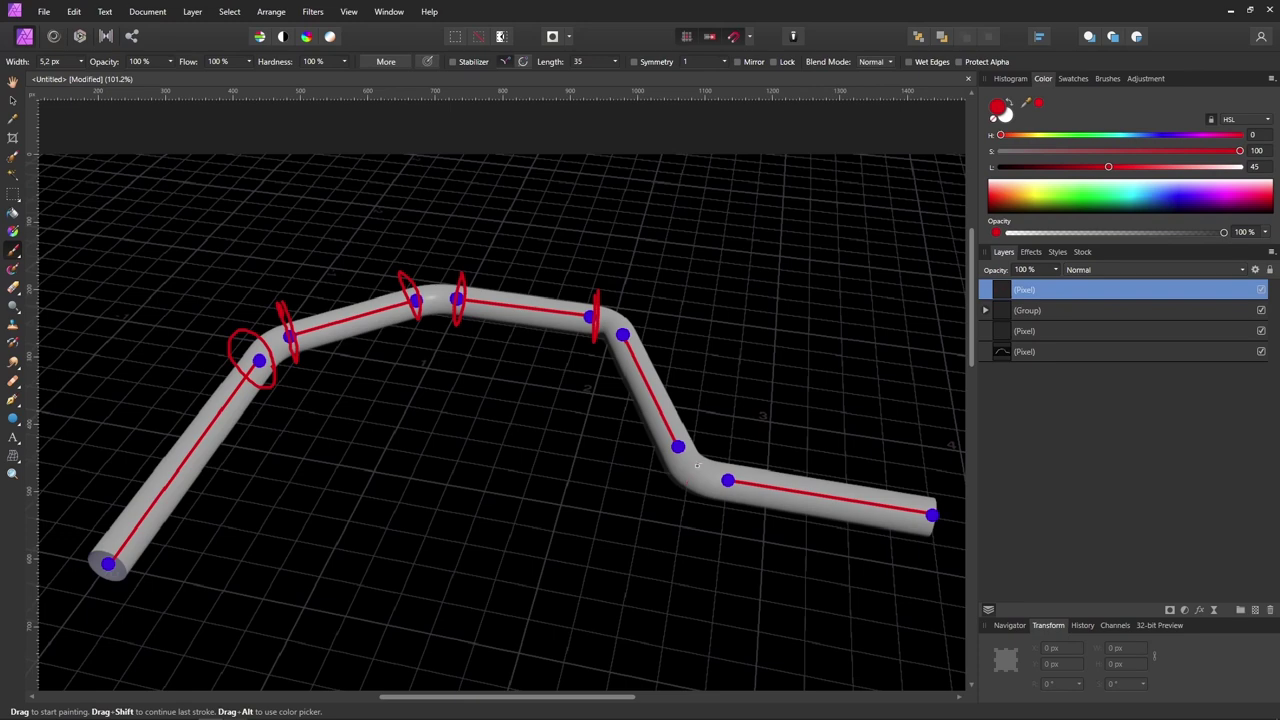
{"action": "left_click_drag", "start_coordinate": [679, 466], "coordinate": [709, 482]}
{"action": "key", "text": "ctrl+z"}
Switch to Houdini, widen the network editor, then move the curve node up slightly and display it.
{"action": "mouse_move", "coordinate": [205, 717]}
{"action": "left_click", "coordinate": [163, 711]}
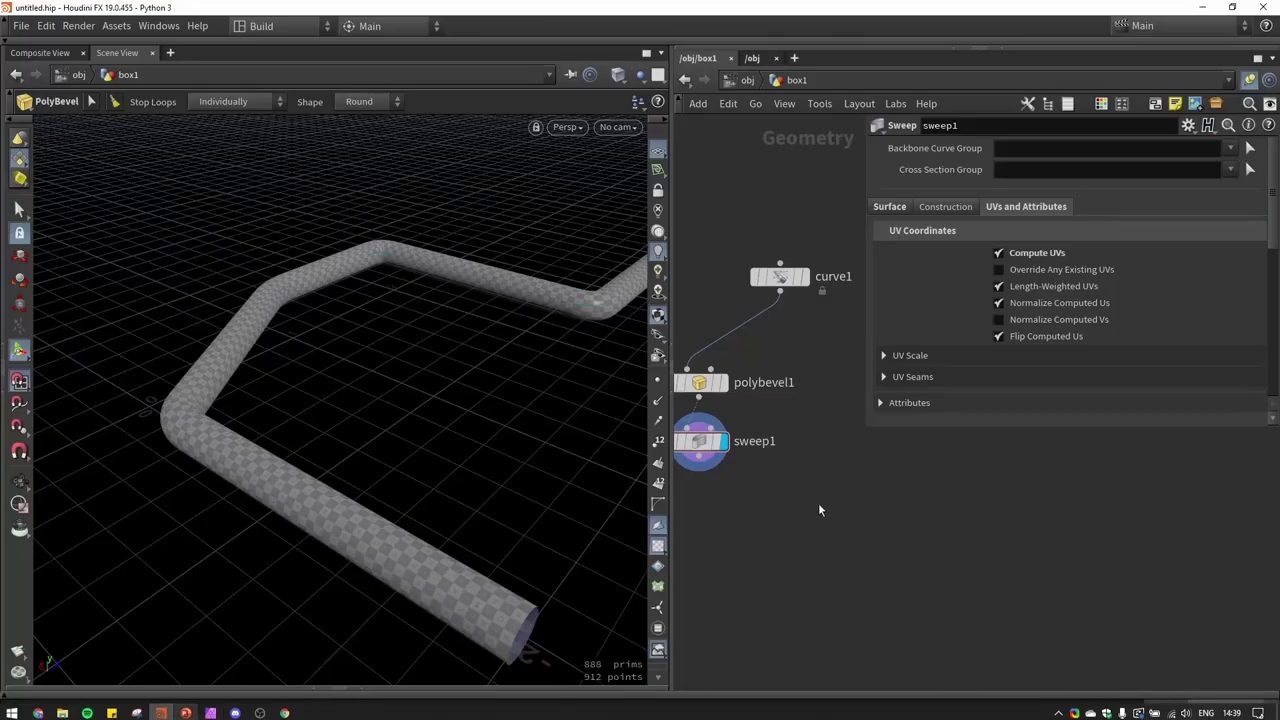
{"action": "left_click_drag", "start_coordinate": [672, 490], "coordinate": [524, 495]}
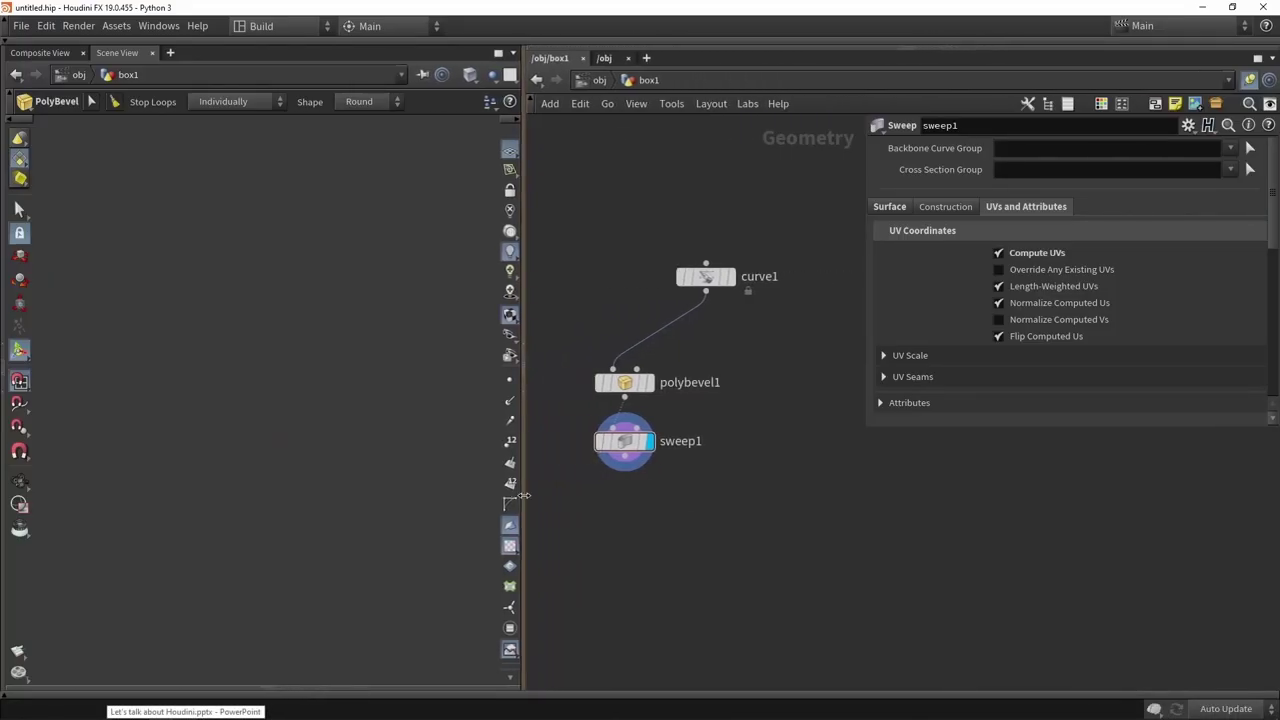
{"action": "left_click_drag", "start_coordinate": [704, 283], "coordinate": [703, 259]}
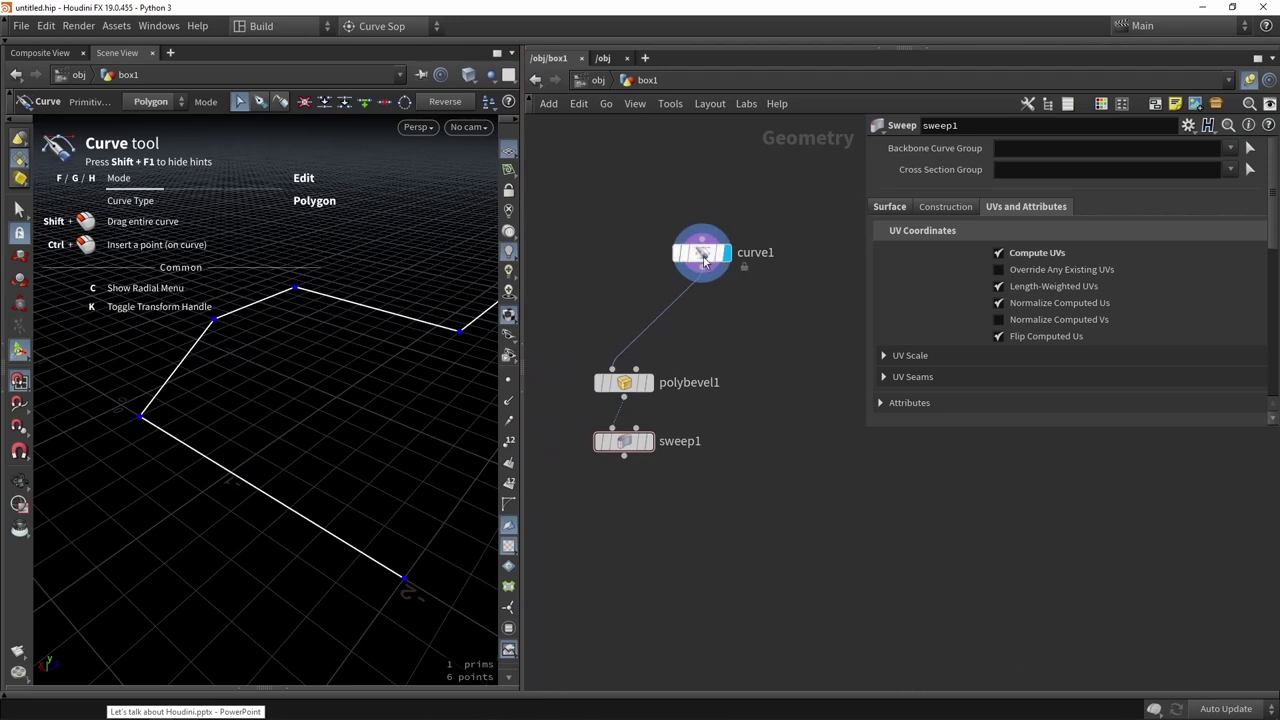
{"action": "left_click_drag", "start_coordinate": [864, 425], "coordinate": [930, 413]}
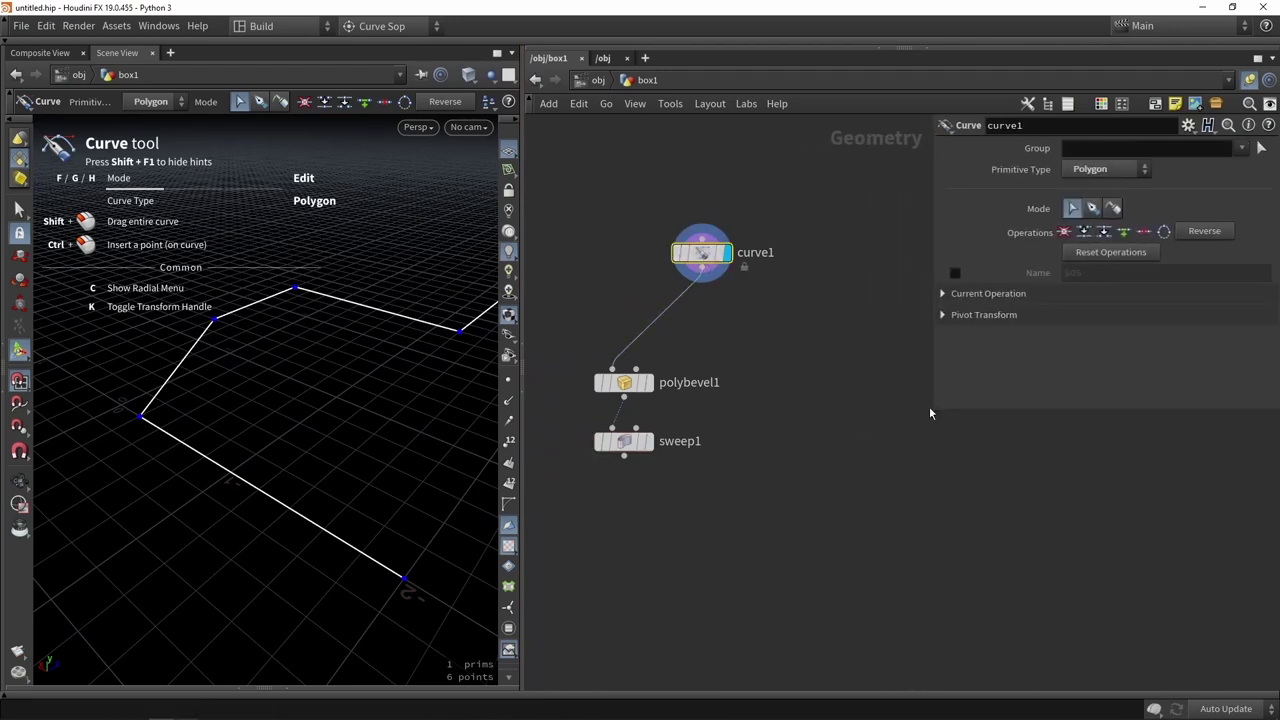
Duplicate the PolyBevel node as a second branch from the curve node and display the copy.
{"action": "mouse_move", "coordinate": [622, 385]}
{"action": "left_click_drag", "start_coordinate": [620, 388], "coordinate": [806, 387], "text": "alt"}
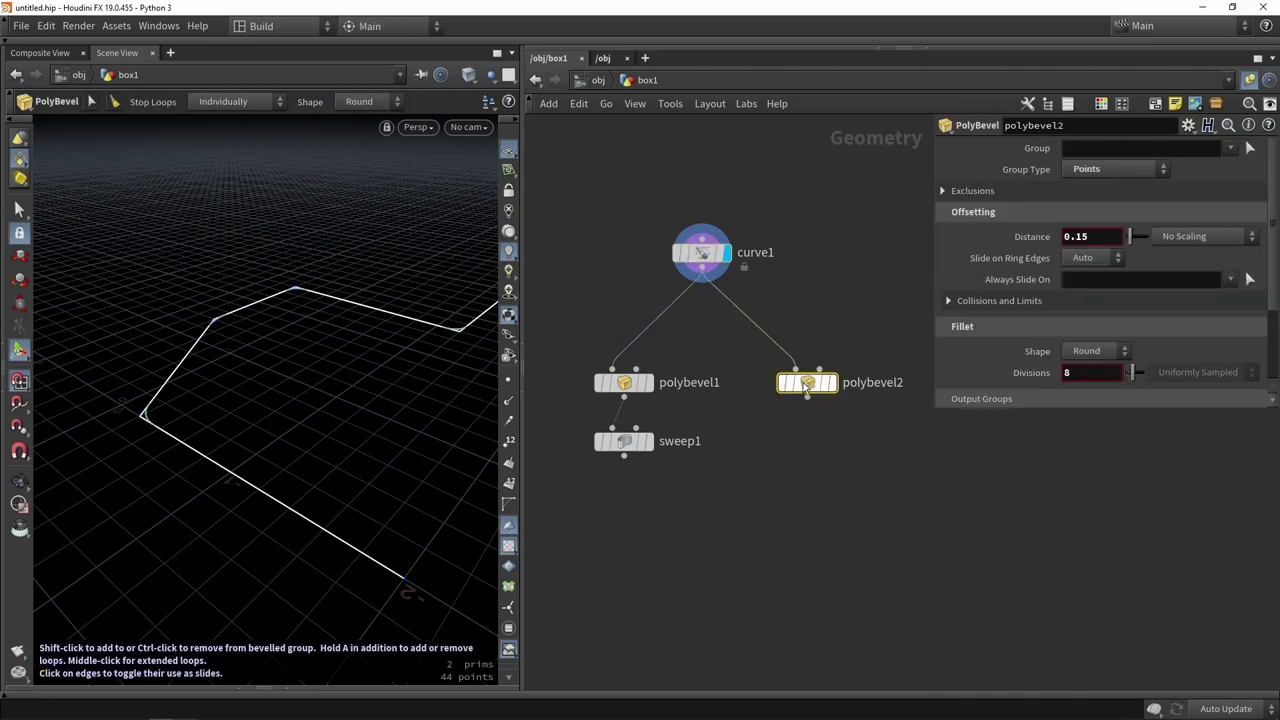
{"action": "mouse_move", "coordinate": [808, 388]}
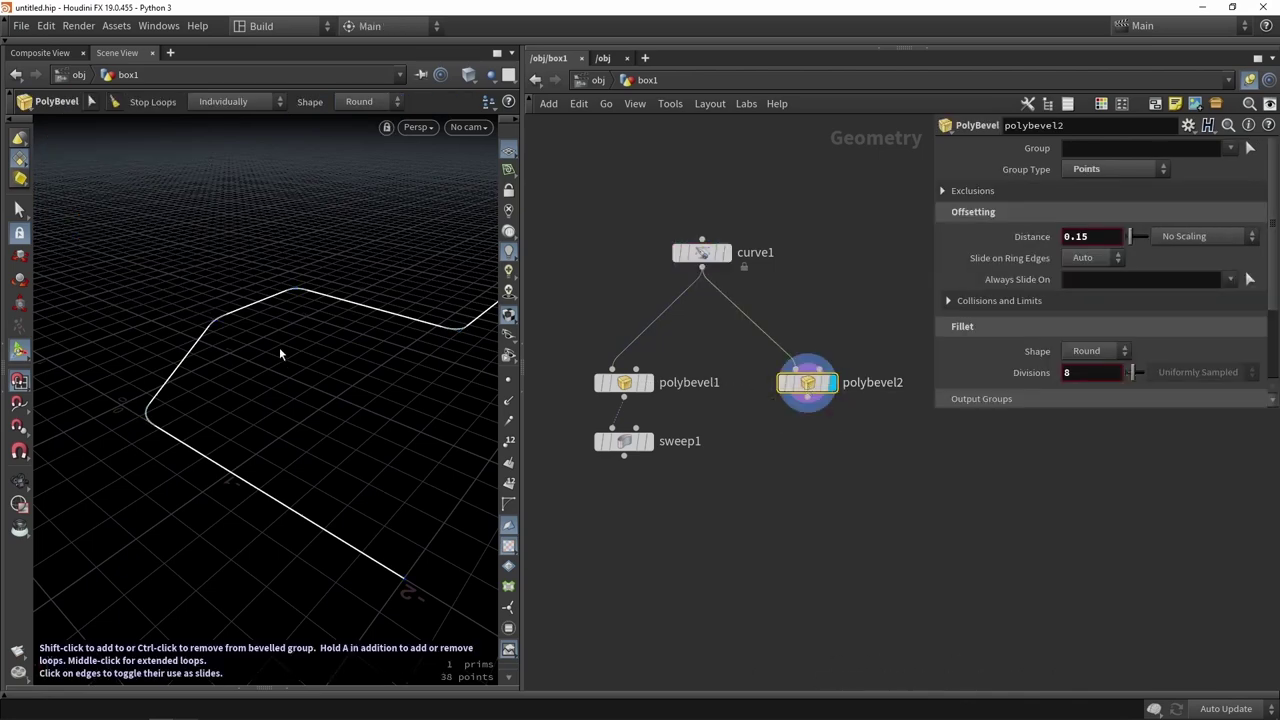
{"action": "key", "text": "Escape"}
{"action": "left_click_drag", "start_coordinate": [280, 351], "coordinate": [141, 399]}
{"action": "key", "text": "Return"}
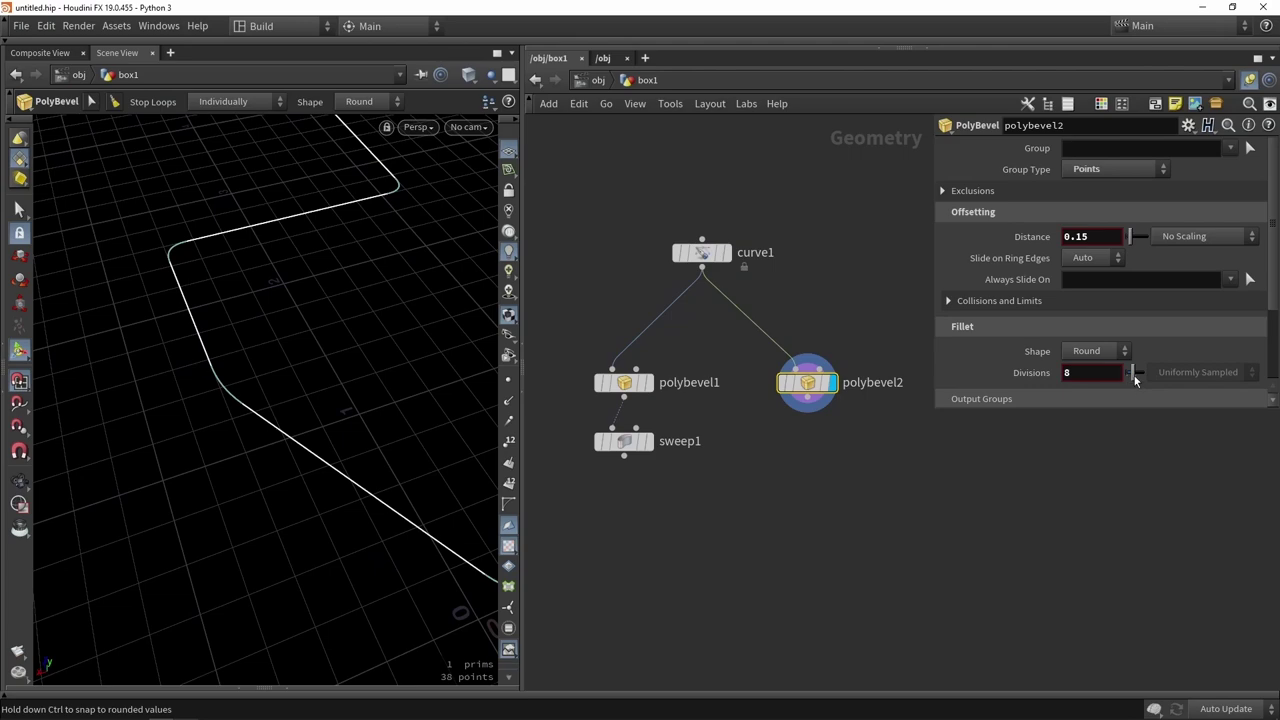
Set the duplicated PolyBevel's Divisions to 1.
{"action": "left_click_drag", "start_coordinate": [1134, 380], "coordinate": [1120, 380]}
{"action": "key", "text": "Escape"}
{"action": "left_click_drag", "start_coordinate": [231, 374], "coordinate": [166, 249]}
{"action": "key", "text": "Return"}
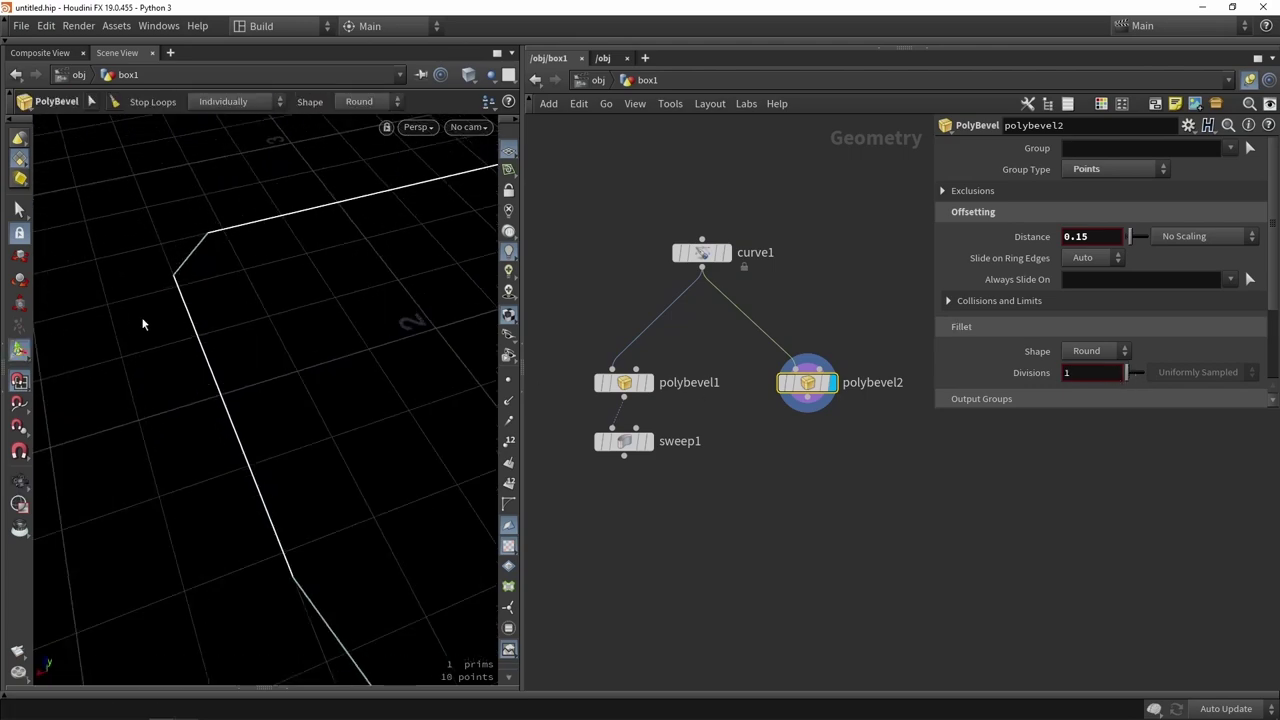
Widen the viewport and examine the bevelled corners of the curve from several angles.
{"action": "key", "text": "Escape"}
{"action": "left_click_drag", "start_coordinate": [269, 240], "coordinate": [208, 299]}
{"action": "key", "text": "Return"}
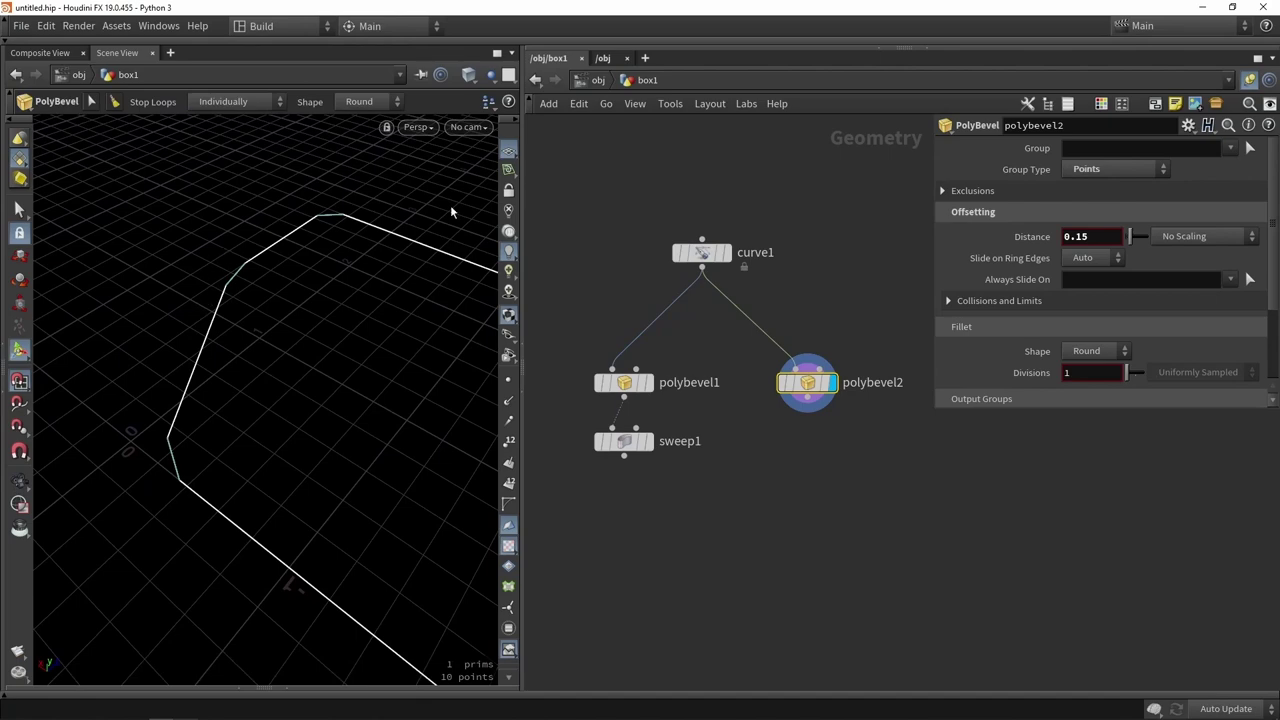
{"action": "left_click_drag", "start_coordinate": [520, 180], "coordinate": [706, 180]}
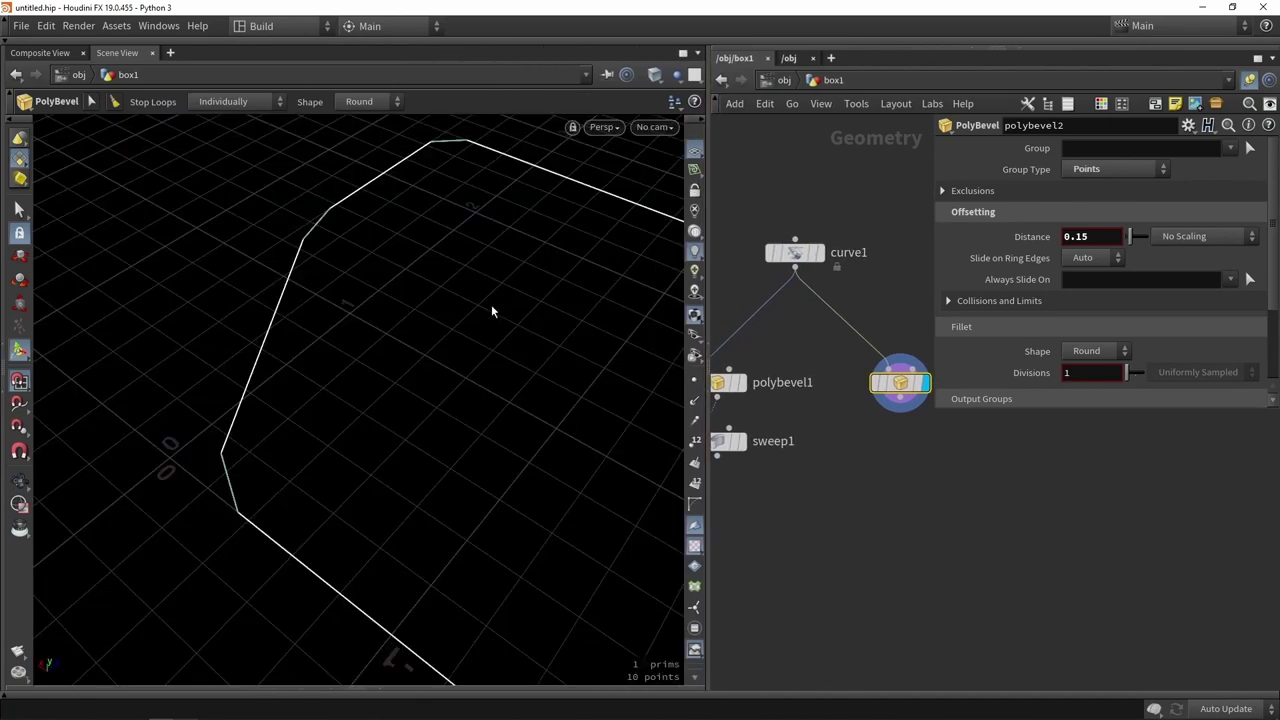
{"action": "key", "text": "Escape"}
{"action": "left_click_drag", "start_coordinate": [423, 314], "coordinate": [486, 299]}
{"action": "key", "text": "Return"}
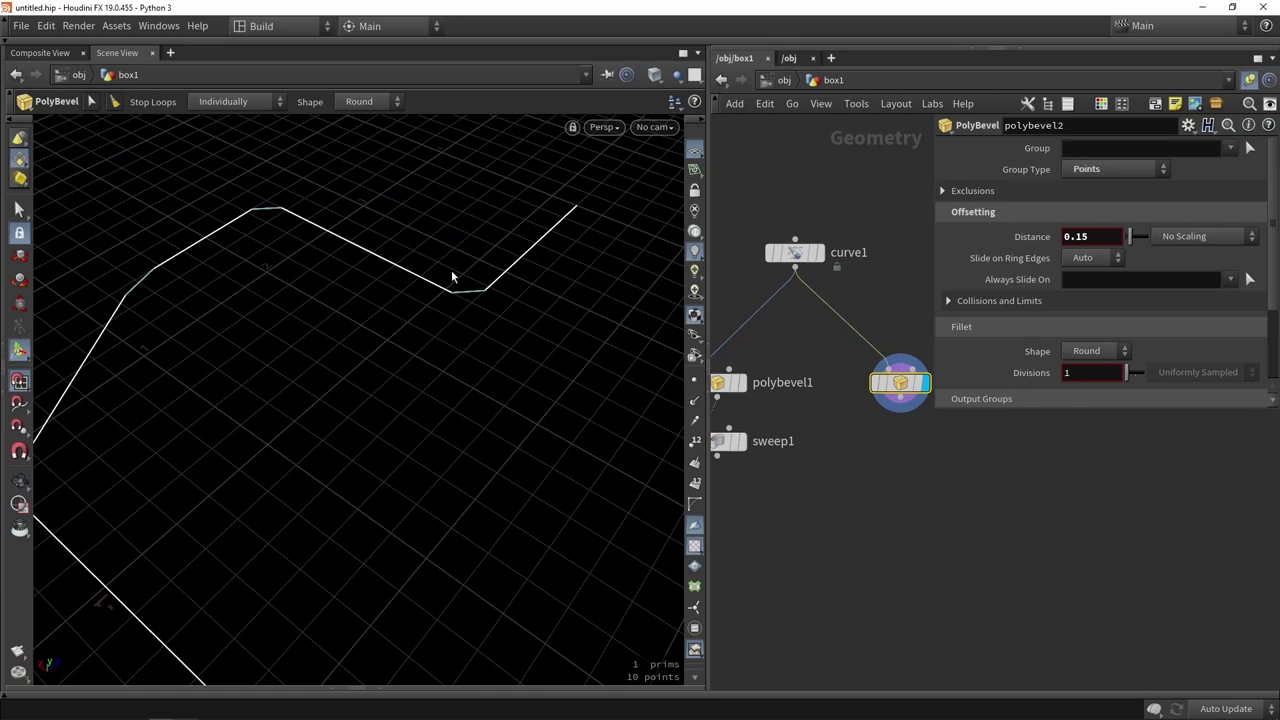
{"action": "key", "text": "Escape"}
{"action": "left_click_drag", "start_coordinate": [451, 274], "coordinate": [437, 303]}
{"action": "key", "text": "Return"}
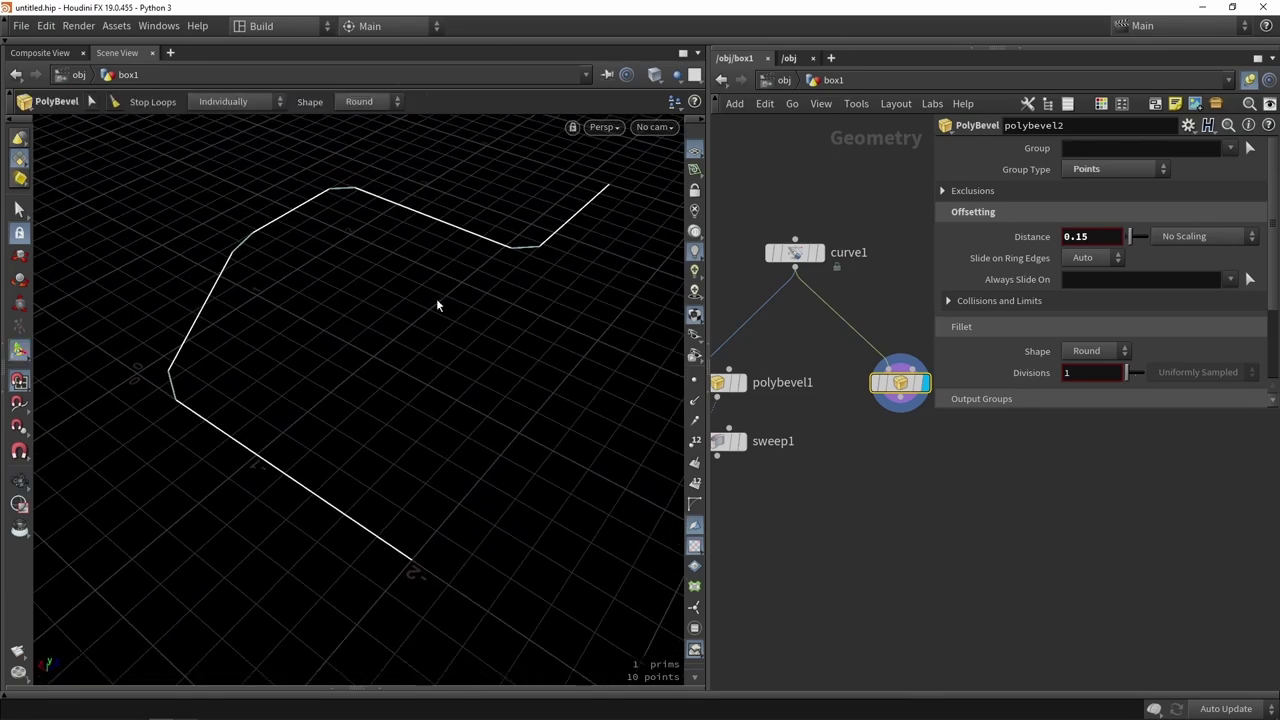
Shrink the parameter pane and turn on the display of points and primitive numbers in the viewport.
{"action": "left_click_drag", "start_coordinate": [935, 407], "coordinate": [945, 331]}
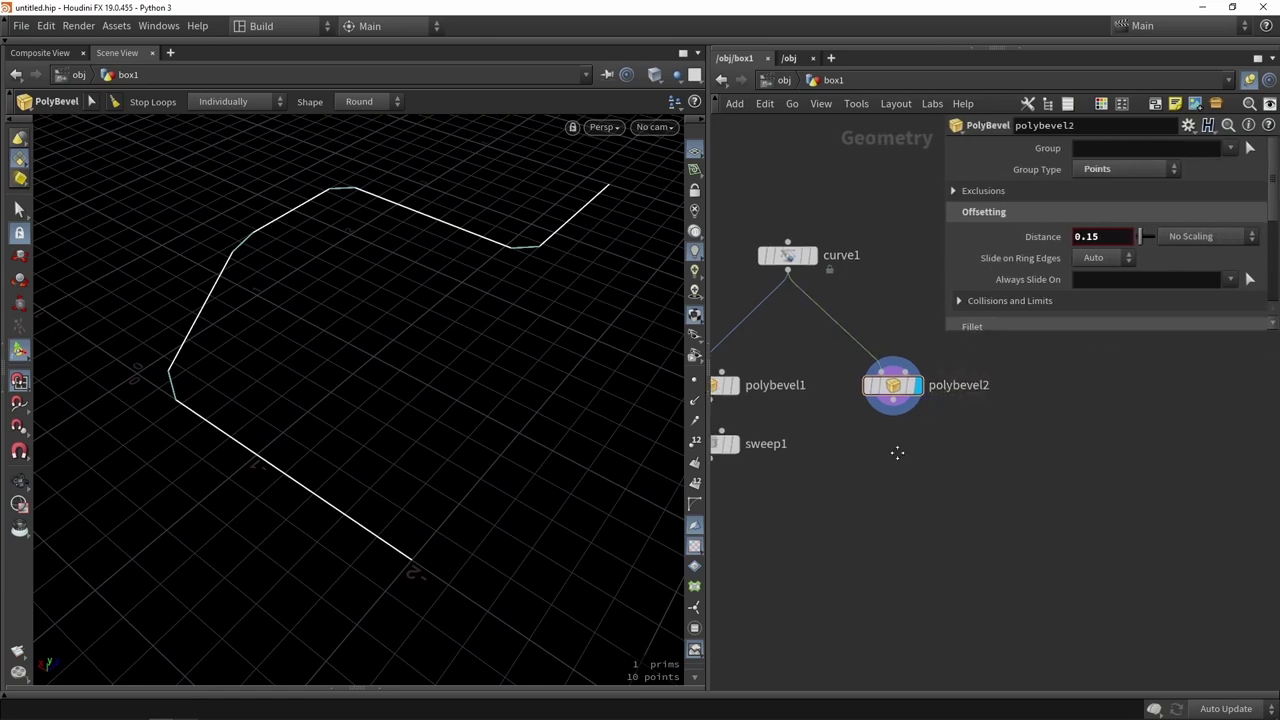
{"action": "middle_click_drag", "start_coordinate": [897, 449], "coordinate": [868, 476]}
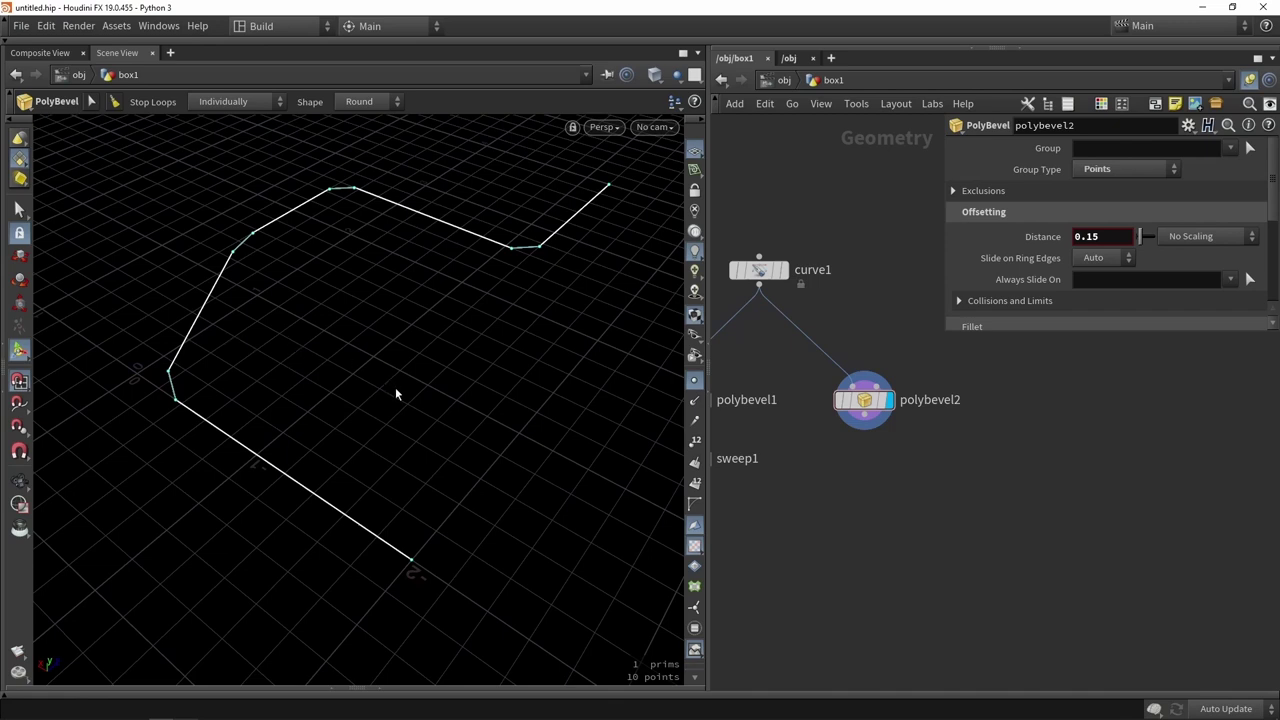
{"action": "left_click", "coordinate": [695, 442]}
{"action": "left_click", "coordinate": [696, 444]}
{"action": "left_click", "coordinate": [696, 444]}
{"action": "left_click", "coordinate": [694, 445]}
Add a Carve node below the second PolyBevel, connect it to that node's output and display it.
{"action": "key", "text": "Tab"}
{"action": "type", "text": "carve"}
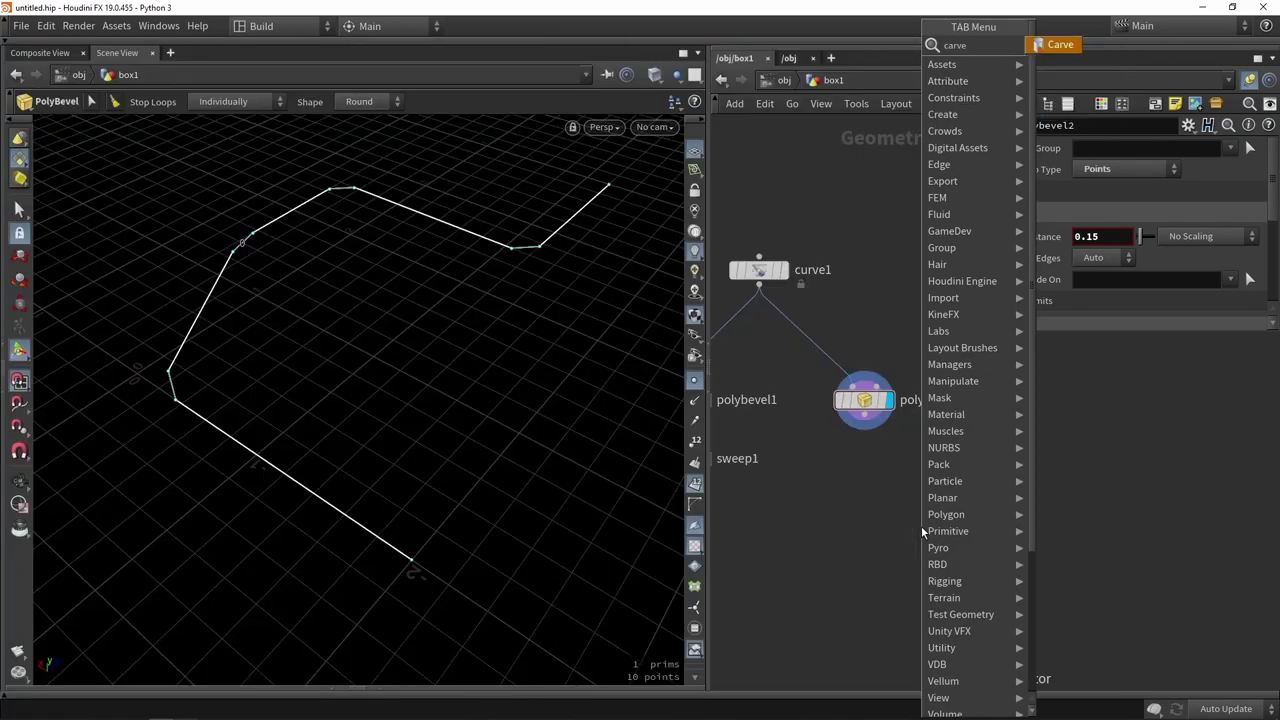
{"action": "key", "text": "Return"}
{"action": "left_click", "coordinate": [831, 466]}
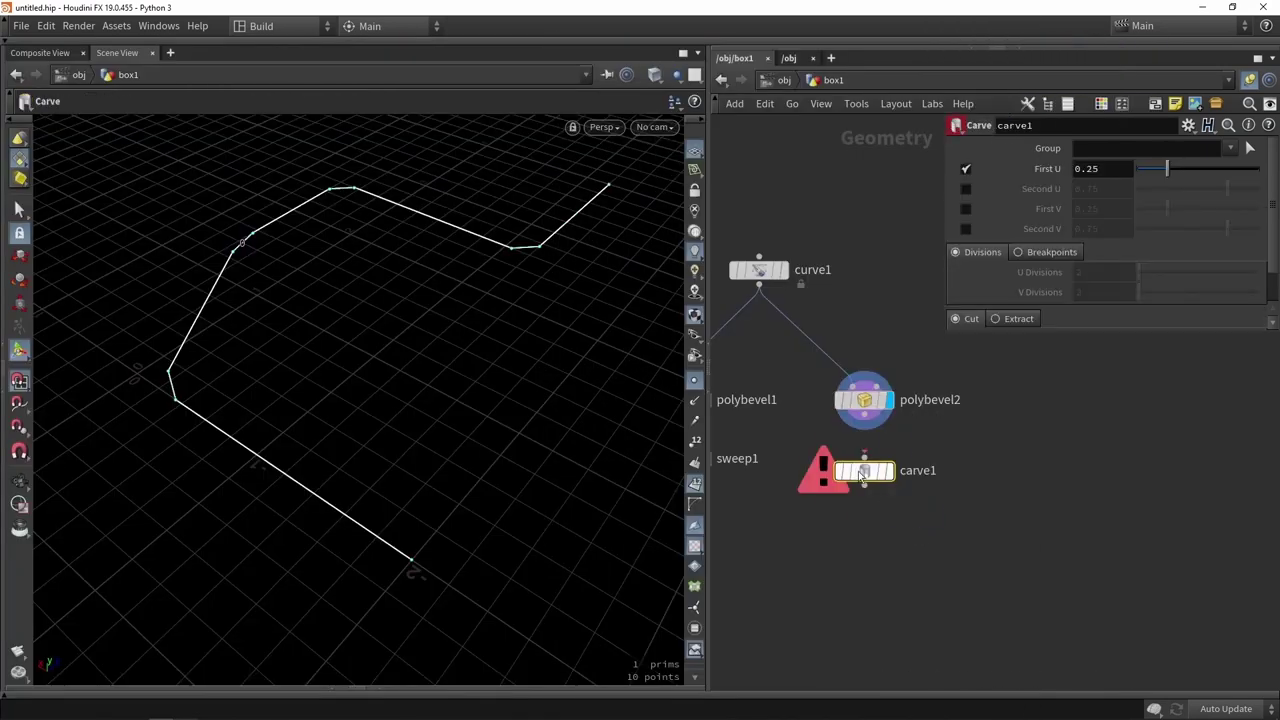
{"action": "scroll", "coordinate": [858, 393], "scroll_direction": "up", "scroll_amount": 3}
{"action": "left_click_drag", "start_coordinate": [869, 410], "coordinate": [869, 485]}
{"action": "left_click", "coordinate": [912, 508]}
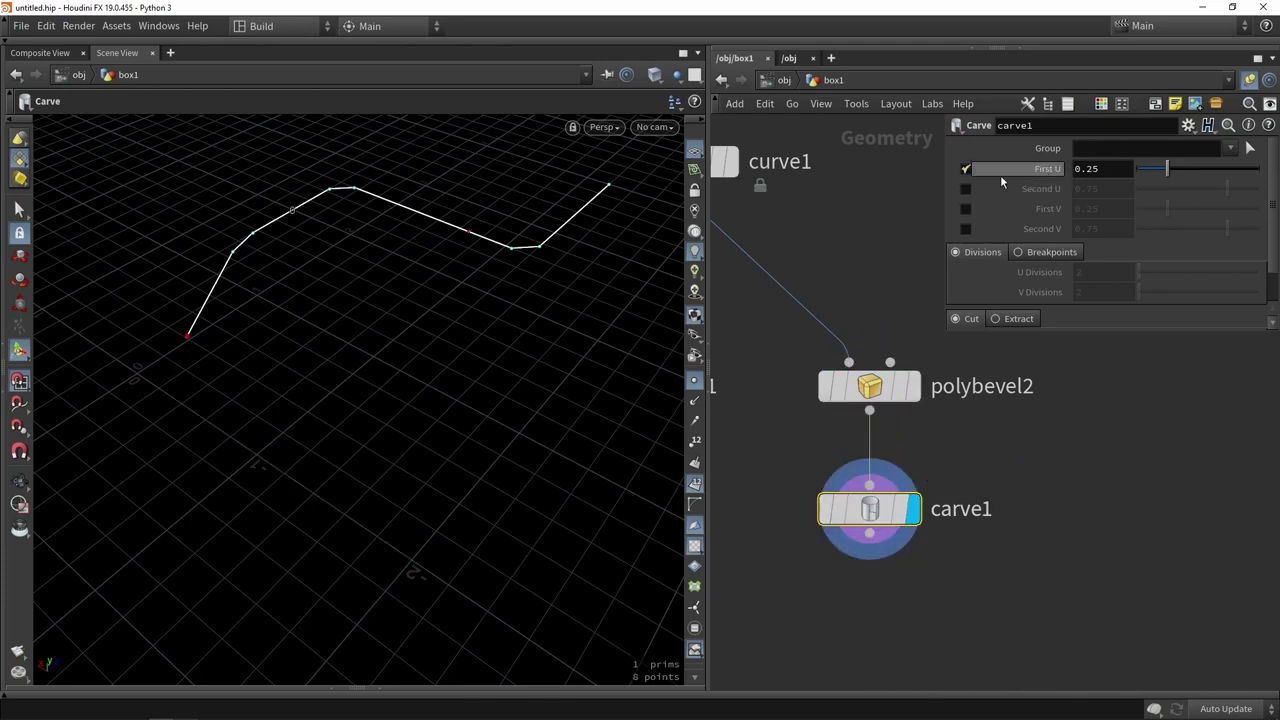
Set the Carve's First U to 0 and Second U to 1, and enable cutting at all internal U breakpoints.
{"action": "left_click", "coordinate": [965, 188]}
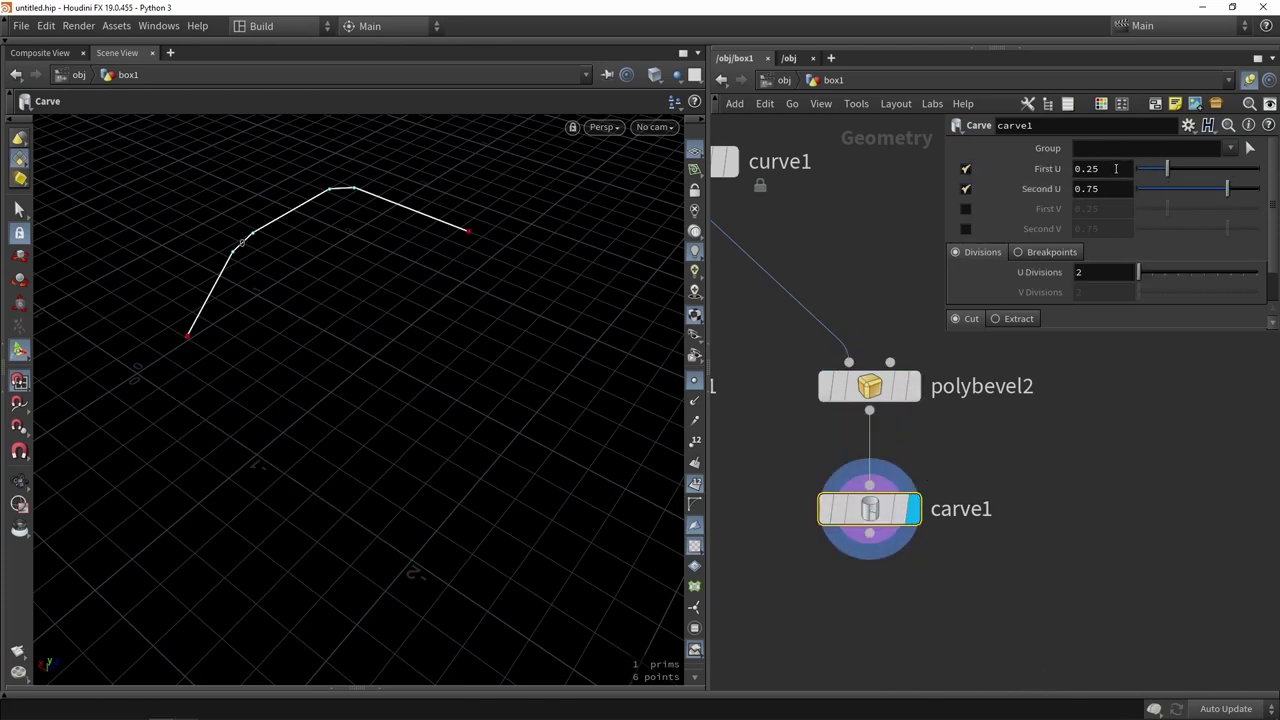
{"action": "left_click_drag", "start_coordinate": [1163, 167], "coordinate": [1119, 171]}
{"action": "left_click_drag", "start_coordinate": [1228, 189], "coordinate": [1260, 189]}
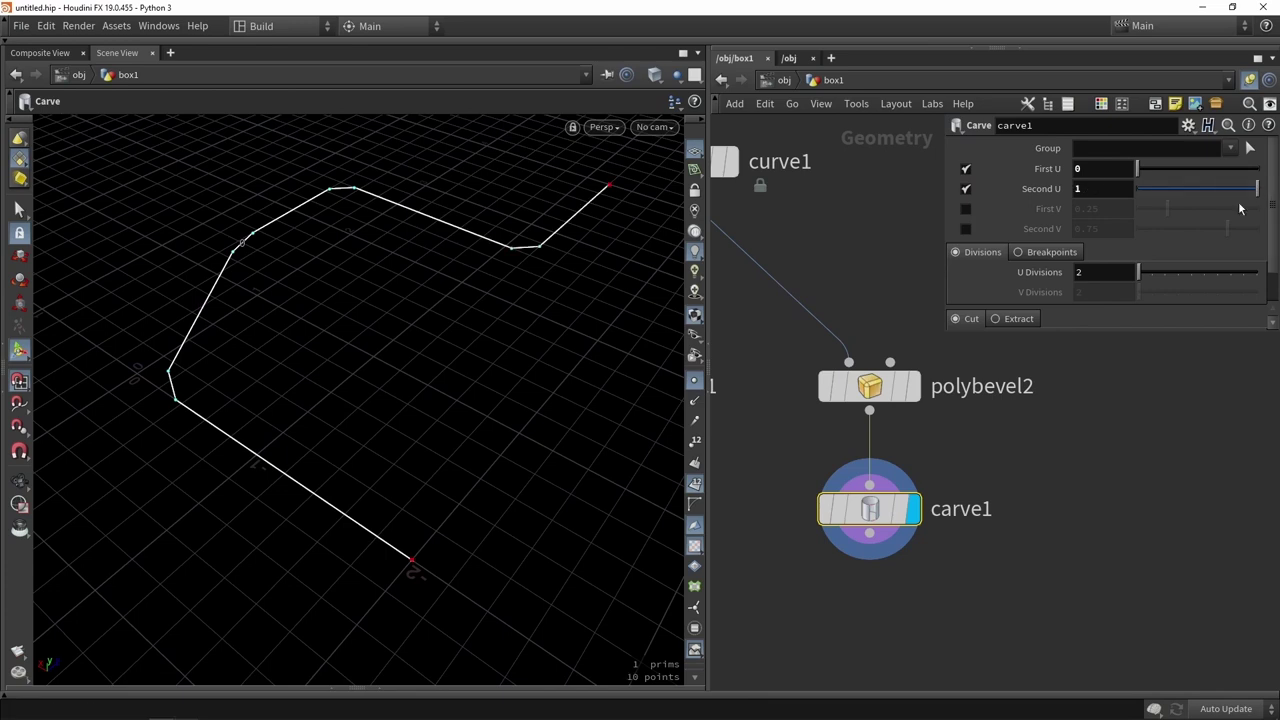
{"action": "mouse_move", "coordinate": [1135, 168]}
{"action": "left_mouse_down"}
{"action": "mouse_move", "coordinate": [1236, 168]}
{"action": "mouse_move", "coordinate": [1128, 170]}
{"action": "left_mouse_up"}
{"action": "left_click", "coordinate": [1036, 256]}
{"action": "left_click", "coordinate": [1079, 270]}
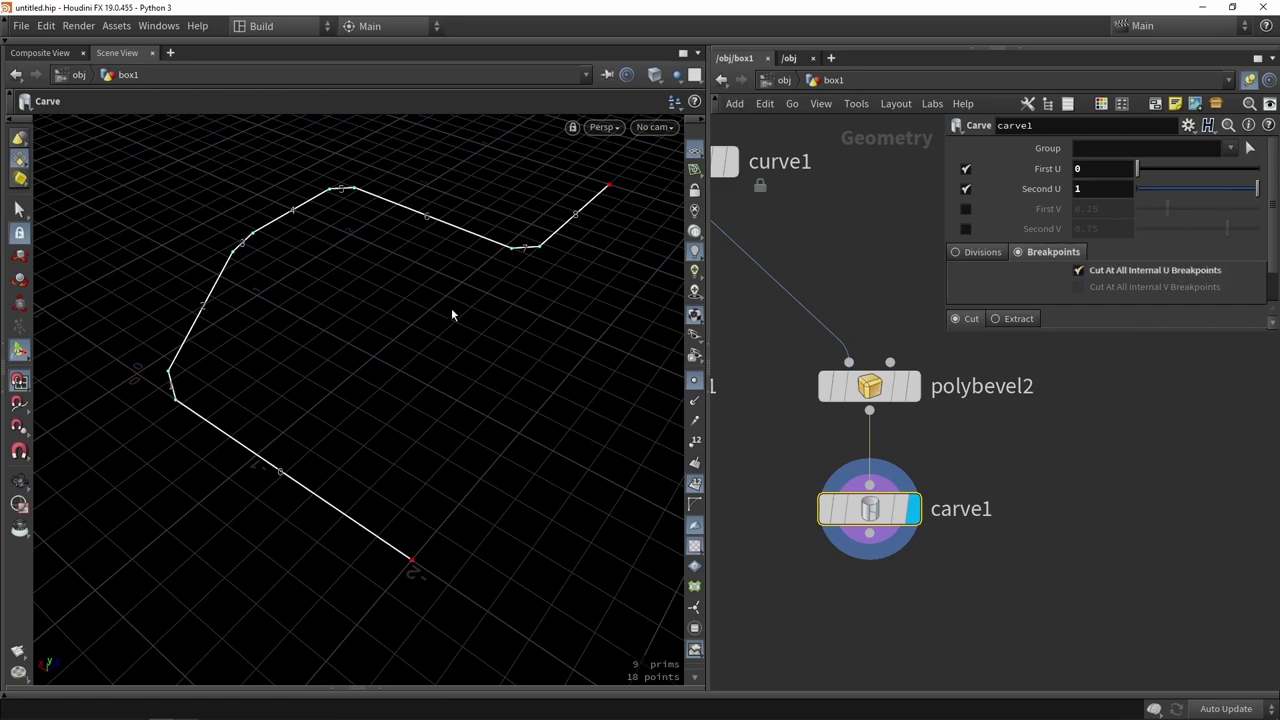
Examine the primitive numbers of the straight and corner segments along the carved curve.
{"action": "scroll", "coordinate": [257, 494], "scroll_direction": "up", "scroll_amount": 3}
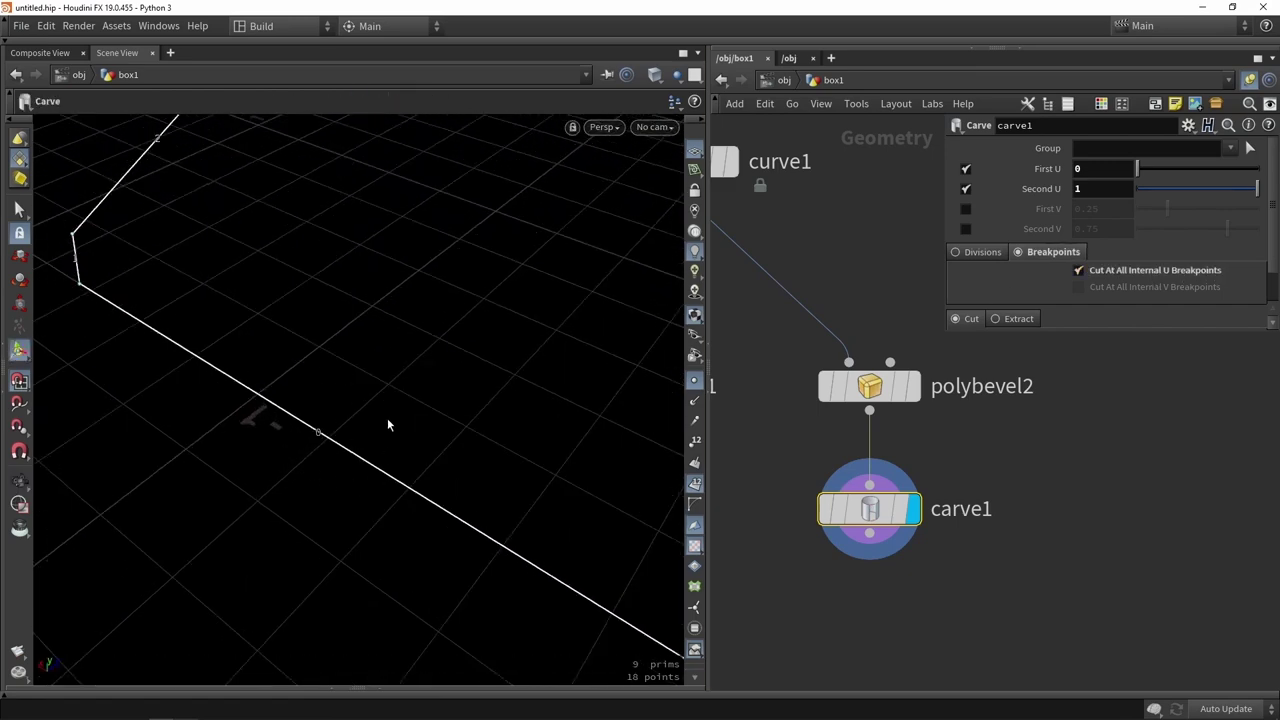
{"action": "right_click_drag", "start_coordinate": [356, 424], "coordinate": [295, 423], "text": "alt"}
{"action": "middle_click_drag", "start_coordinate": [214, 272], "coordinate": [257, 337], "text": "alt"}
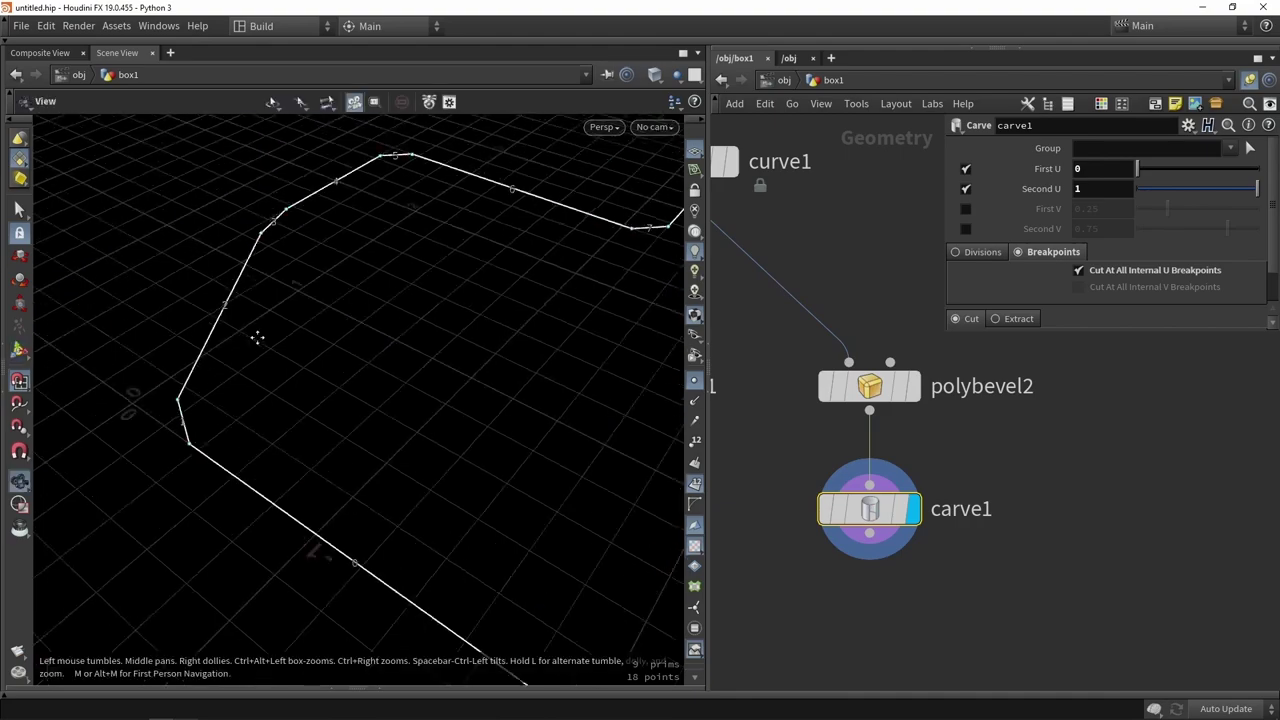
{"action": "left_click_drag", "start_coordinate": [257, 338], "coordinate": [306, 251]}
{"action": "left_click_drag", "start_coordinate": [508, 251], "coordinate": [314, 277]}
{"action": "key", "text": "Return"}
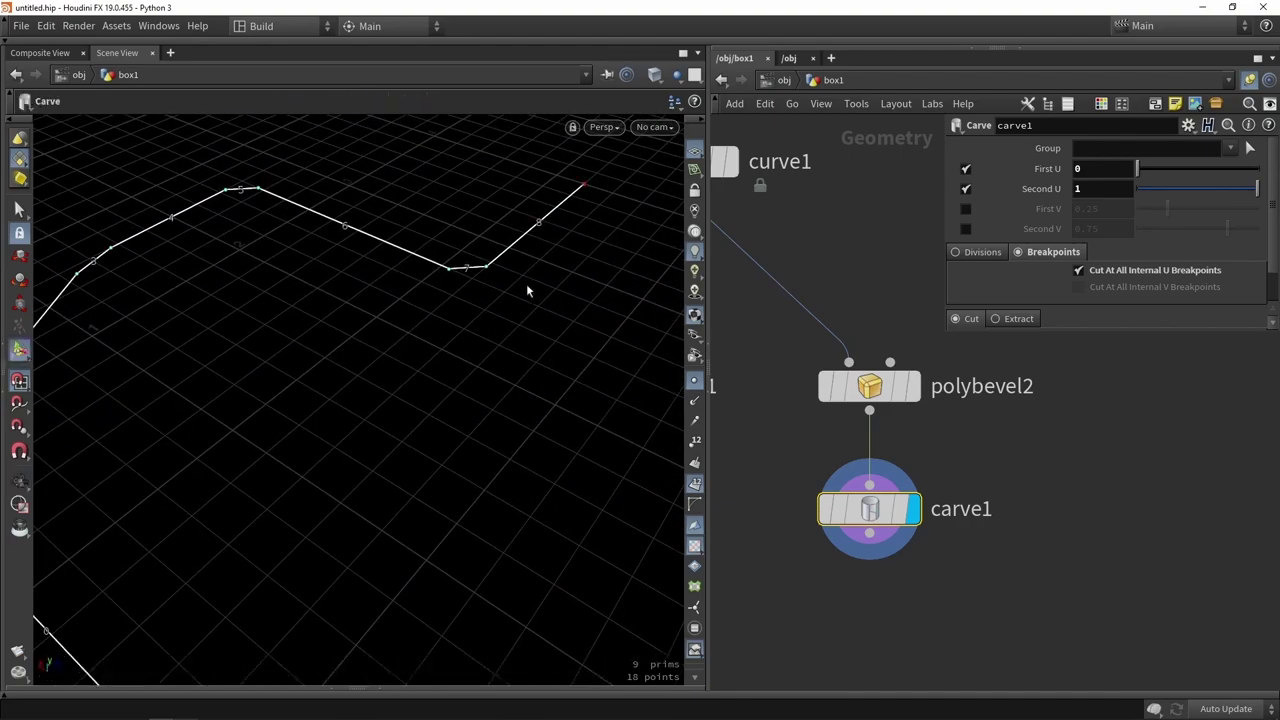
{"action": "key", "text": "Escape"}
{"action": "left_click_drag", "start_coordinate": [537, 214], "coordinate": [350, 404]}
{"action": "key", "text": "Return"}
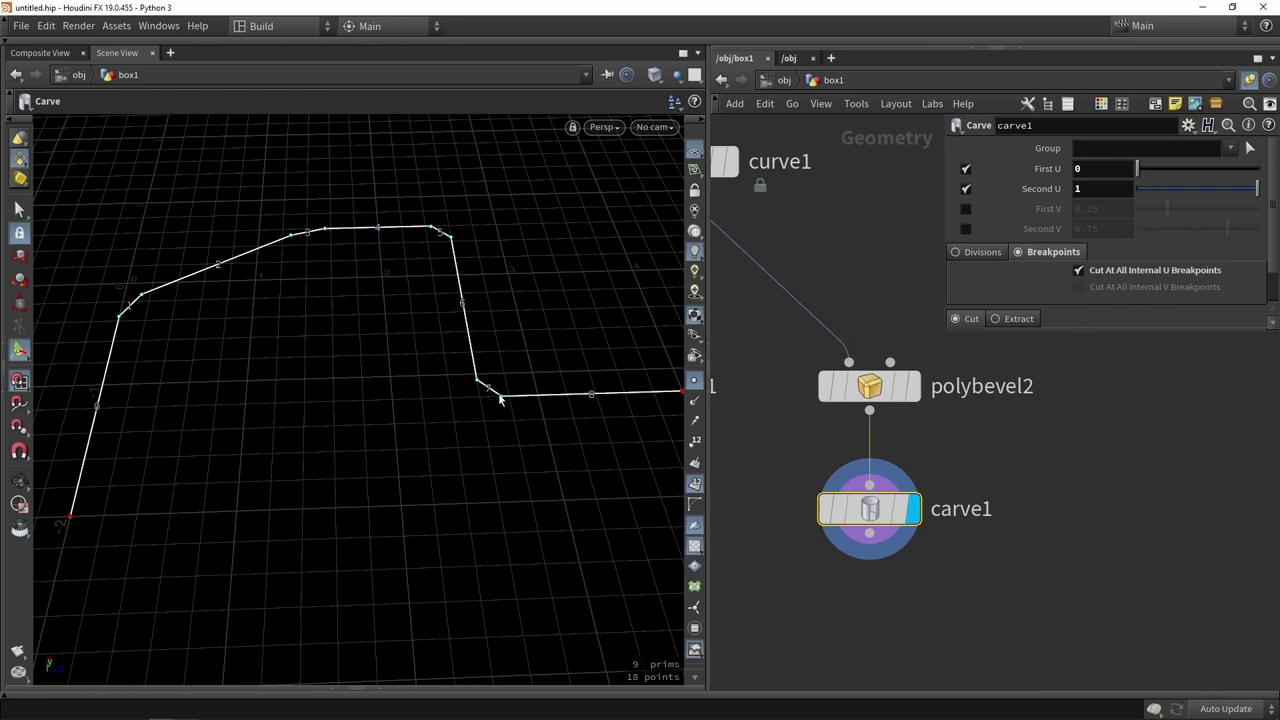
Add a Group by Range node below the Carve node, connect it to the Carve output and display it.
{"action": "scroll", "coordinate": [851, 614], "scroll_direction": "down", "scroll_amount": 3}
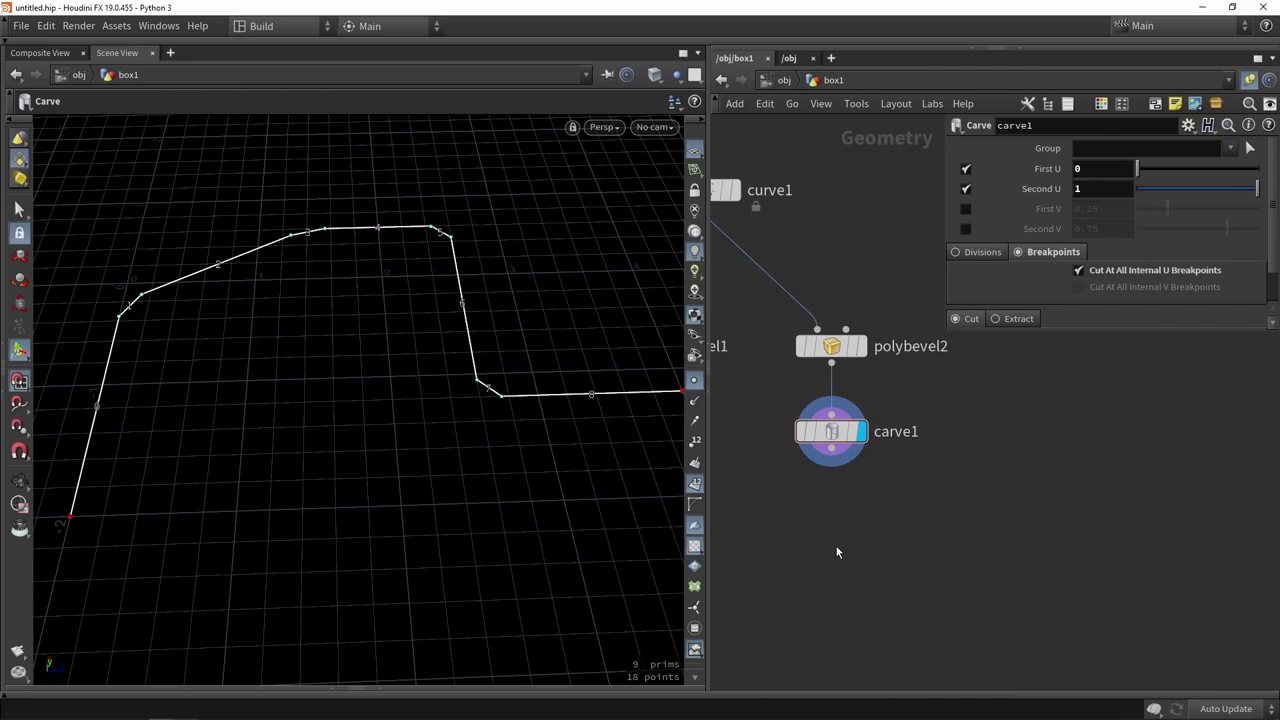
{"action": "key", "text": "Tab"}
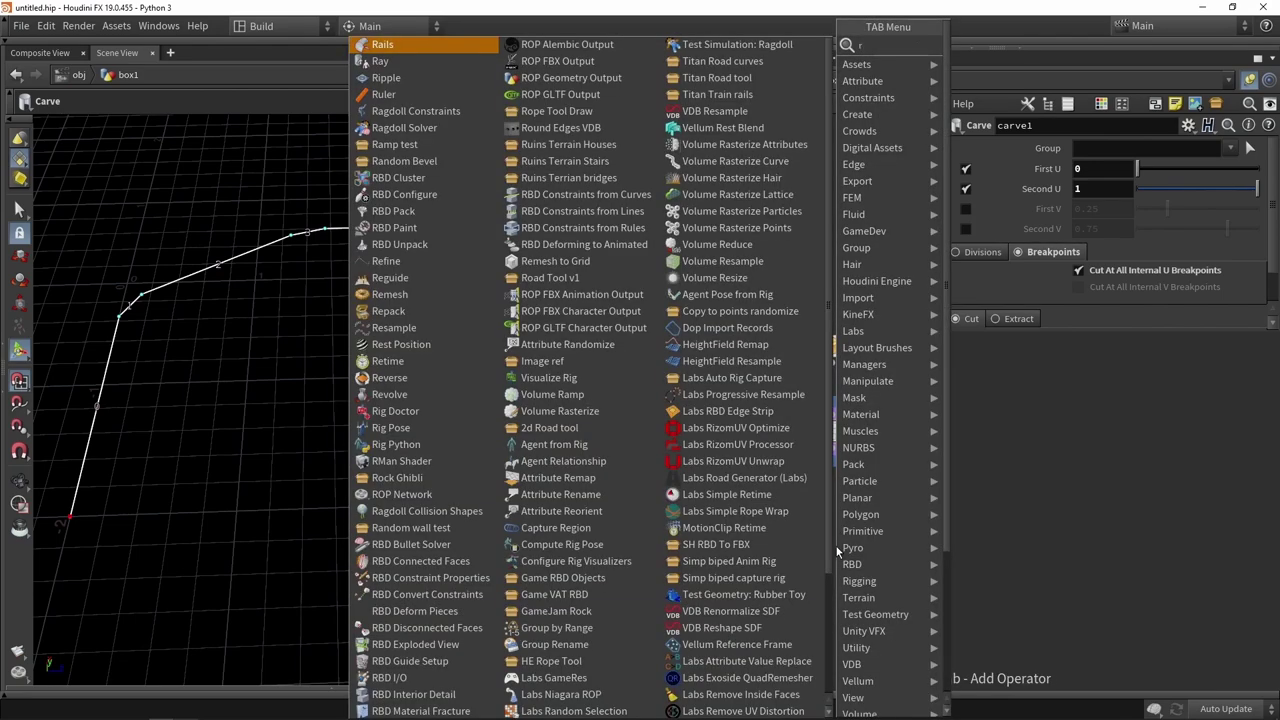
{"action": "type", "text": "range"}
{"action": "key", "text": "Return"}
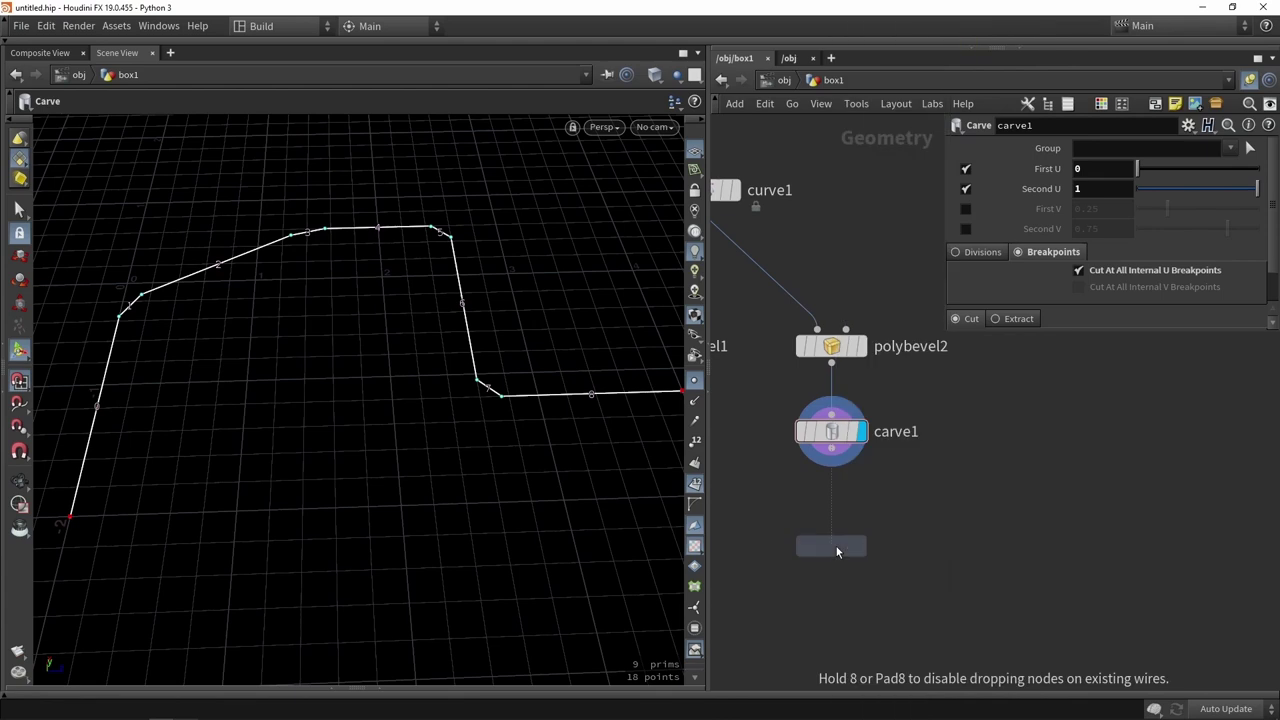
{"action": "left_click", "coordinate": [836, 546]}
{"action": "scroll", "coordinate": [830, 451], "scroll_direction": "up", "scroll_amount": 2}
{"action": "left_click_drag", "start_coordinate": [831, 450], "coordinate": [836, 526]}
{"action": "left_click", "coordinate": [888, 532]}
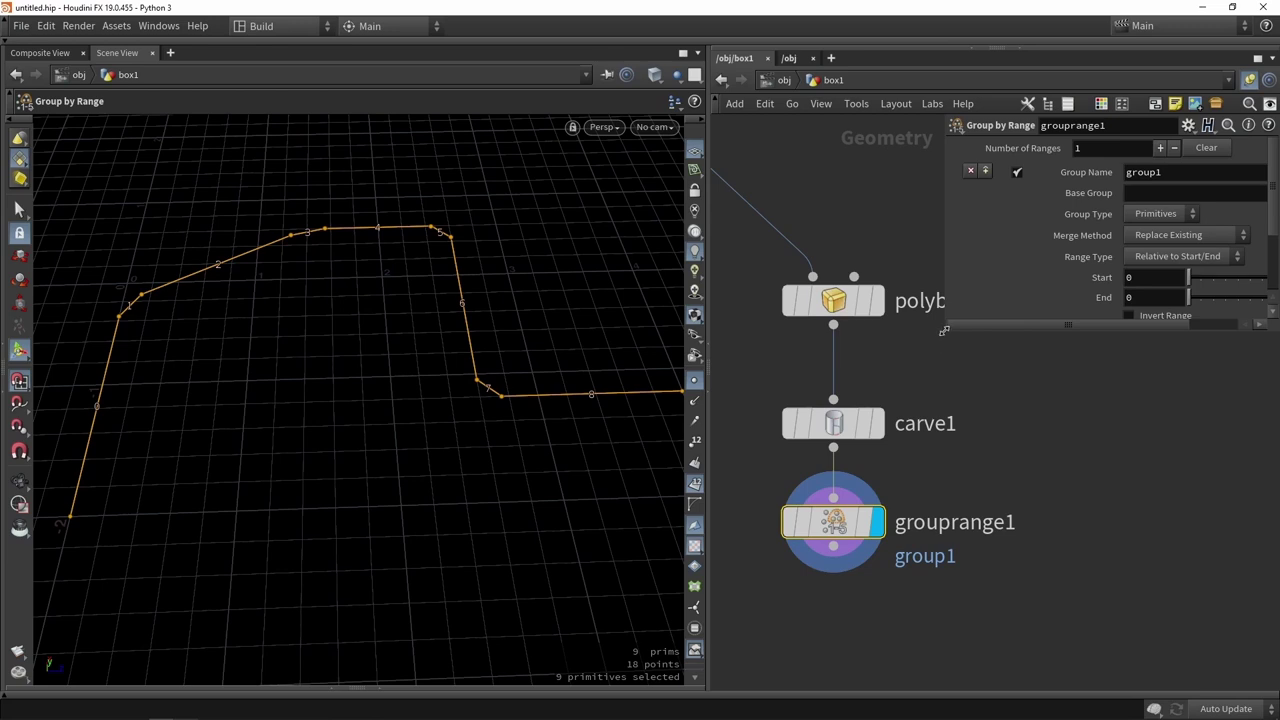
Enlarge the parameter pane and set the group's Range Filter to select 1 of 2 with an offset of 1.
{"action": "left_click_drag", "start_coordinate": [943, 330], "coordinate": [816, 463]}
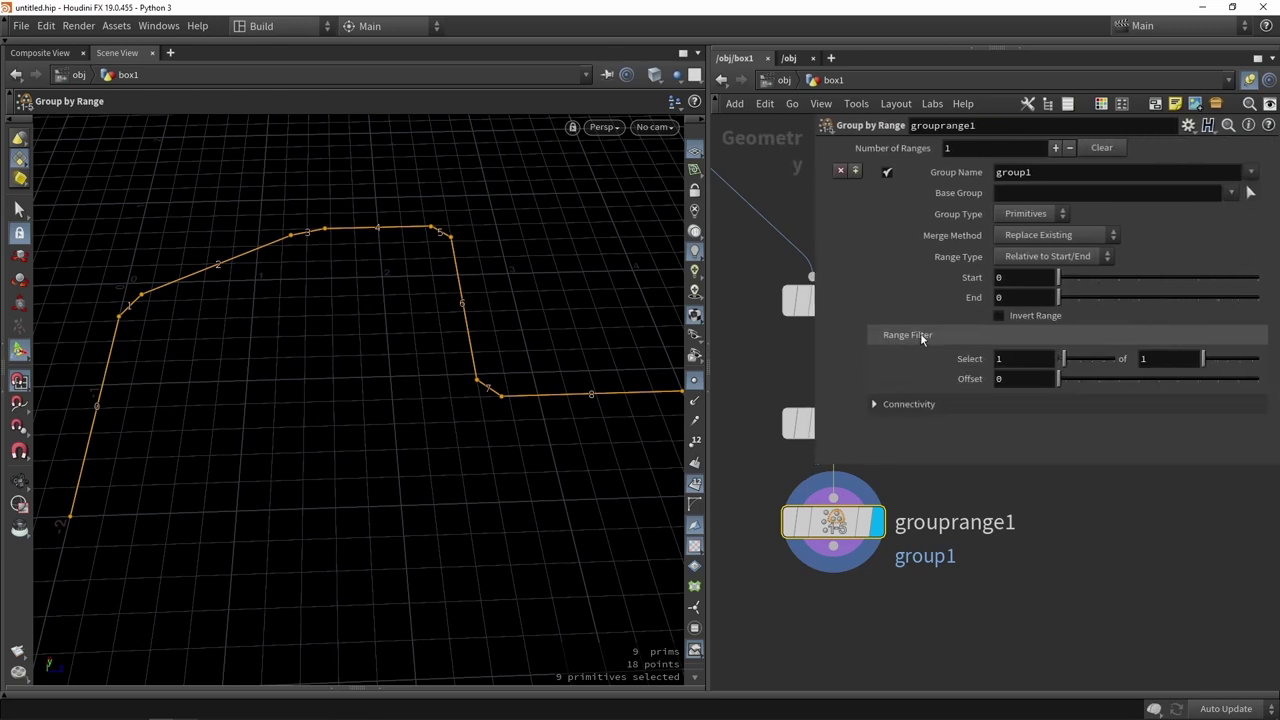
{"action": "left_click", "coordinate": [1012, 359]}
{"action": "left_click", "coordinate": [1158, 357]}
{"action": "key", "text": "Return"}
{"action": "left_click_drag", "start_coordinate": [249, 366], "coordinate": [385, 300]}
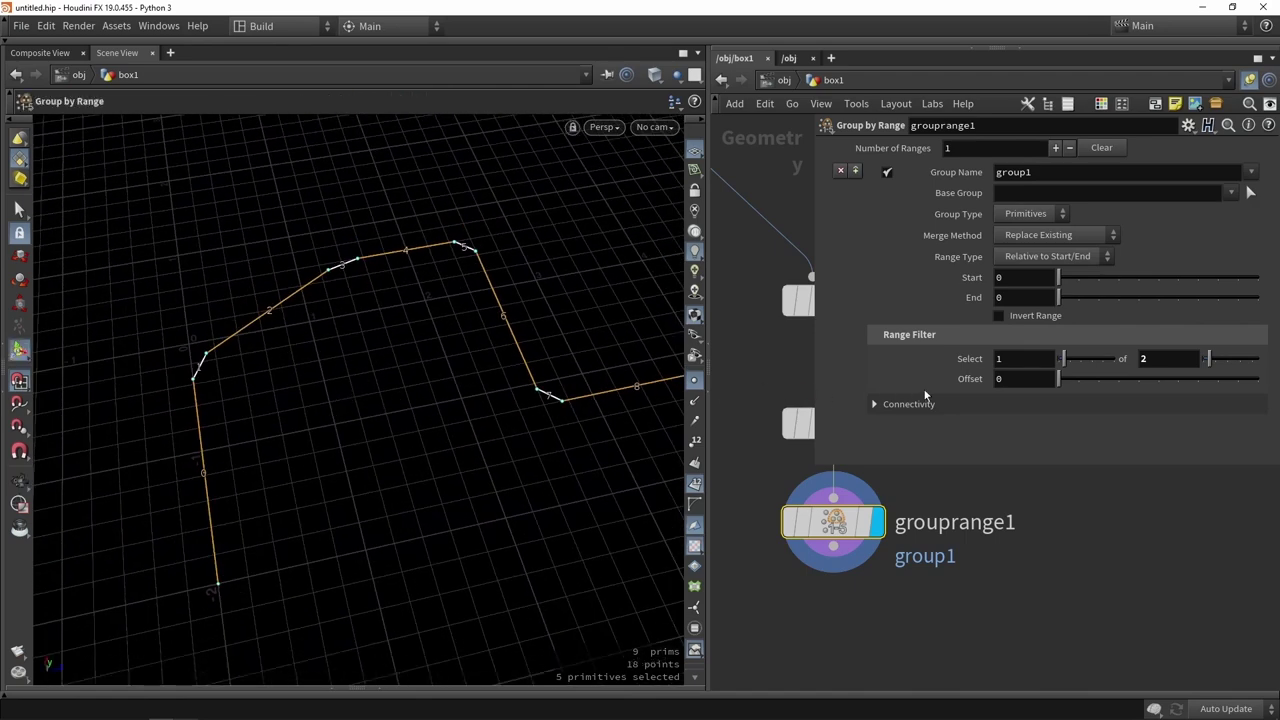
{"action": "left_click", "coordinate": [1020, 378]}
{"action": "type", "text": "1"}
{"action": "key", "text": "Return"}
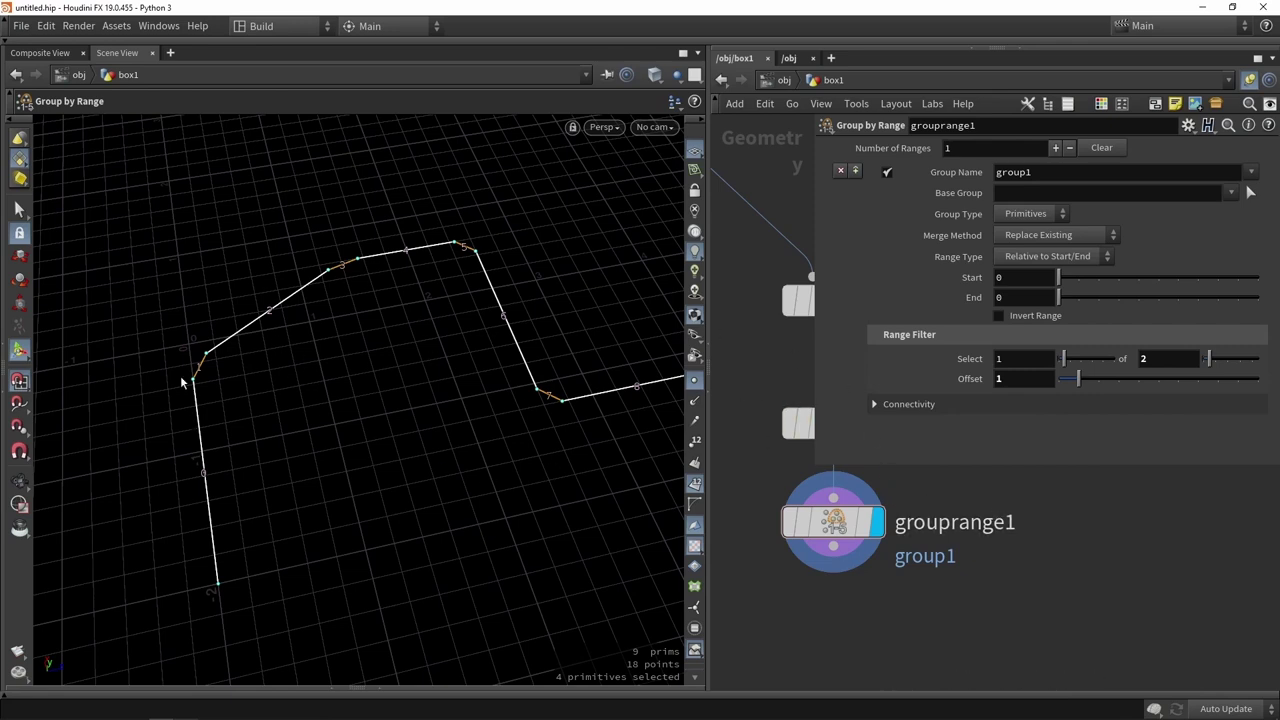
Rename the Group by Range node's output group to Odd_NR.
{"action": "left_click", "coordinate": [1099, 176]}
{"action": "left_click_drag", "start_coordinate": [1062, 176], "coordinate": [920, 177]}
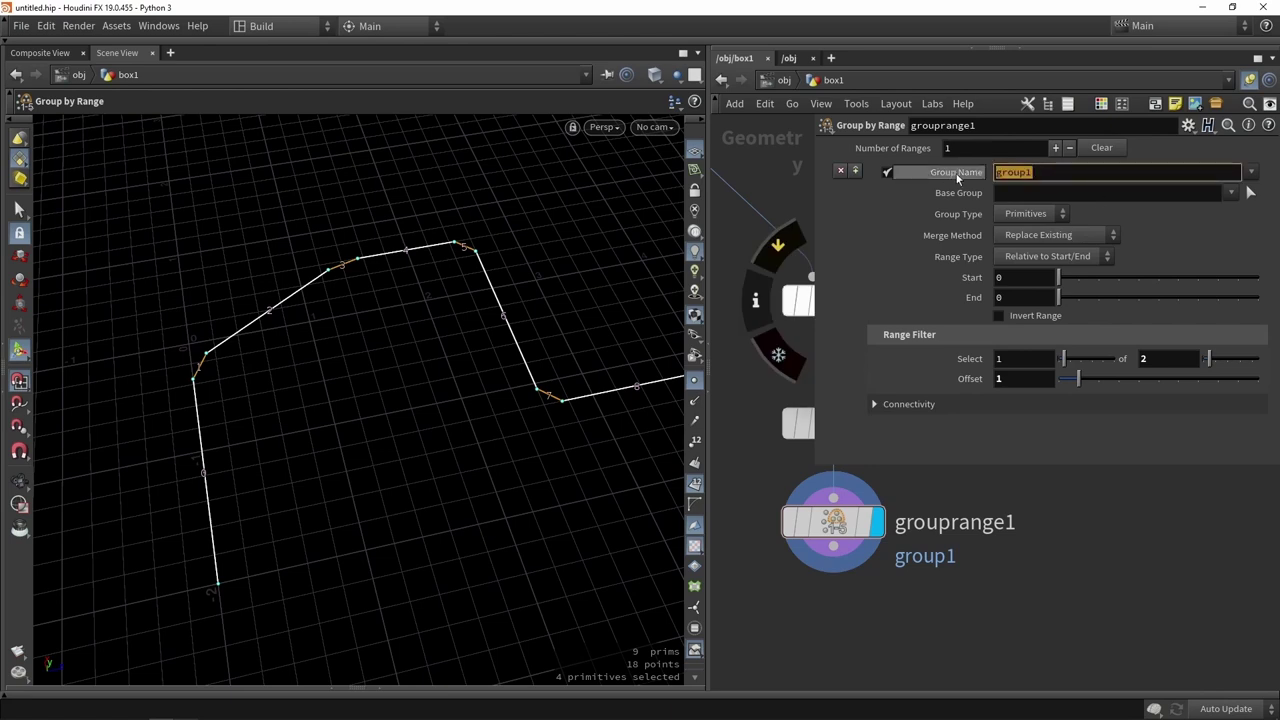
{"action": "left_click", "coordinate": [1047, 173]}
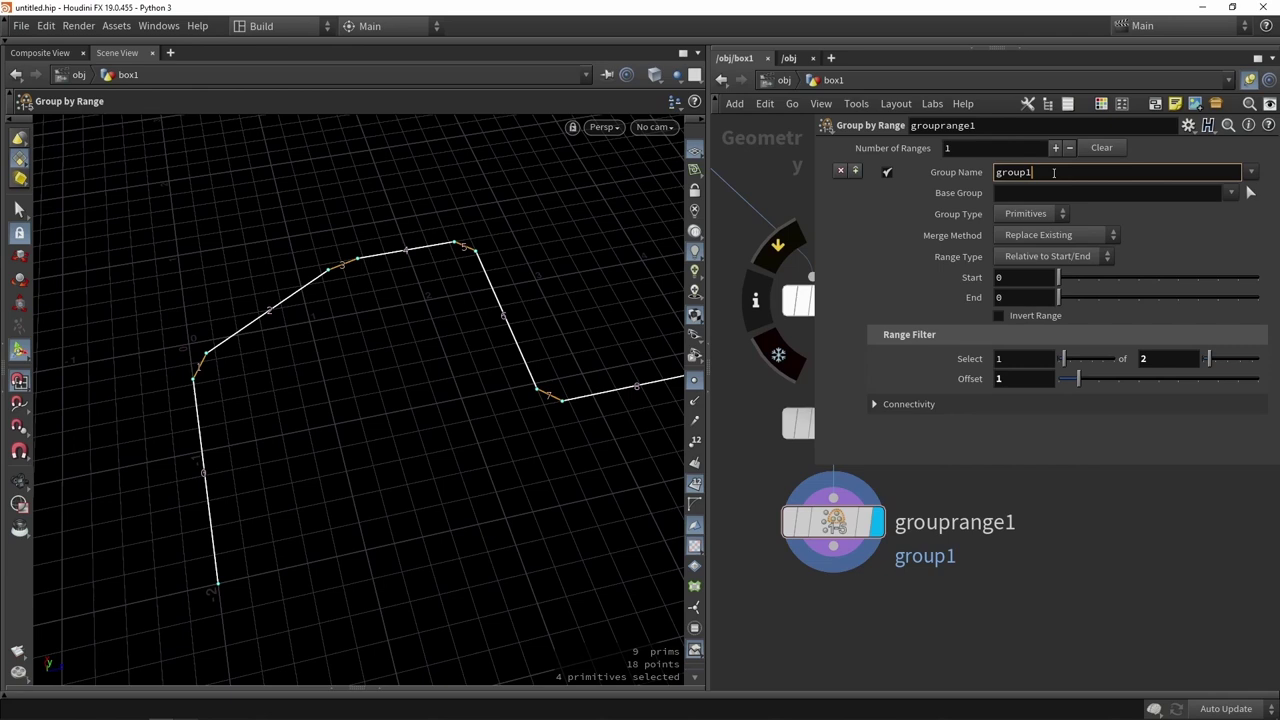
{"action": "key", "text": "BackSpace"}
{"action": "key", "text": "BackSpace"}
{"action": "key", "text": "BackSpace"}
{"action": "key", "text": "Return"}
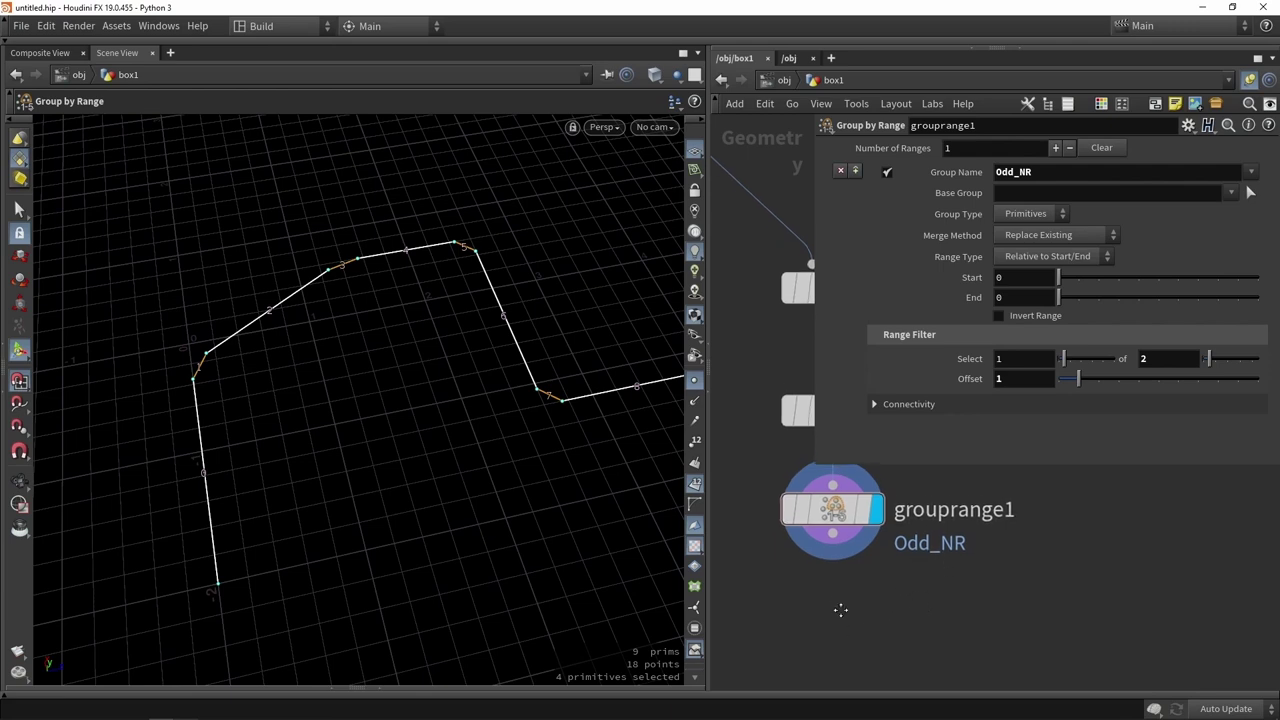
Add a Blast node below the Group by Range node, connect it to that node's output and display it.
{"action": "left_click_drag", "start_coordinate": [815, 463], "coordinate": [895, 436]}
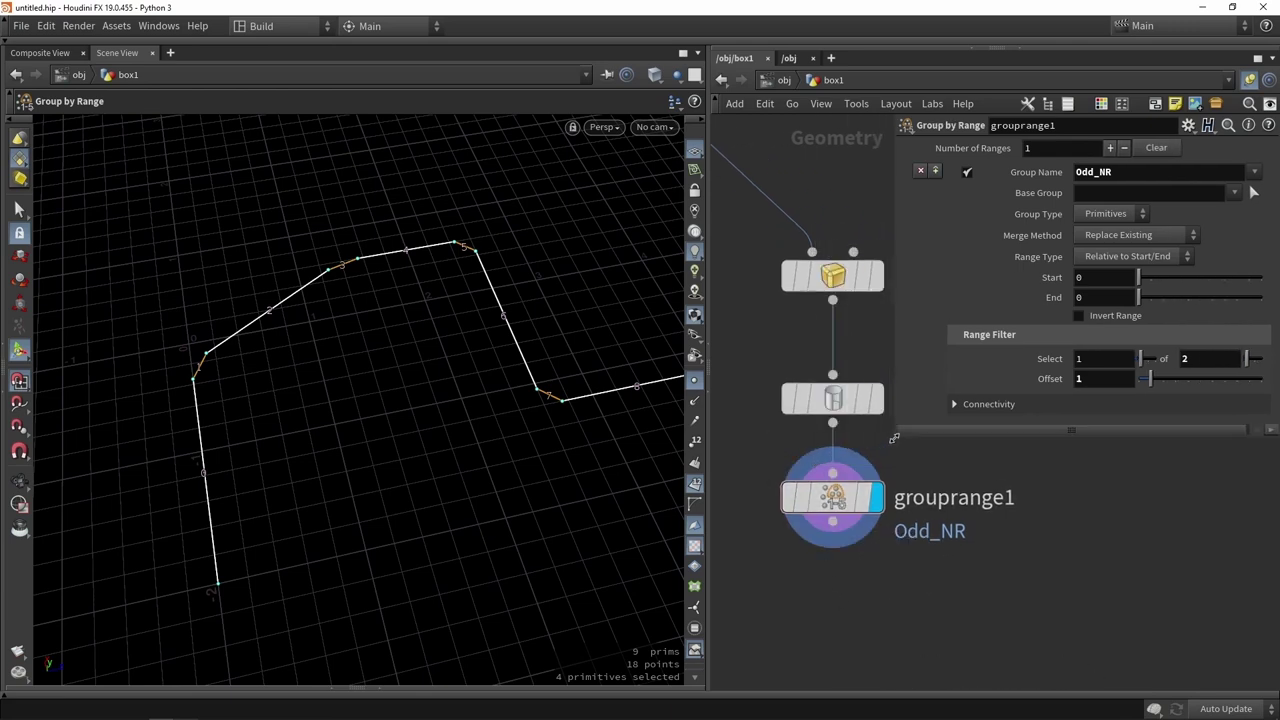
{"action": "middle_click_drag", "start_coordinate": [837, 554], "coordinate": [830, 525]}
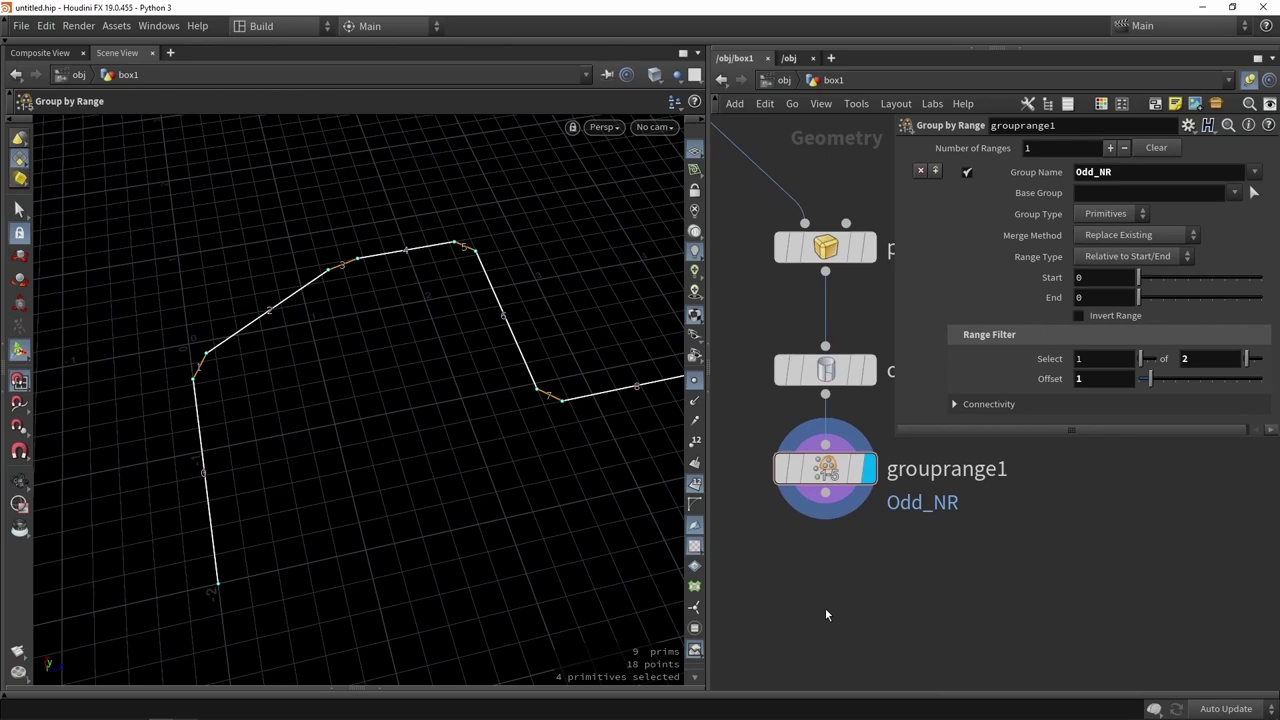
{"action": "key", "text": "Tab"}
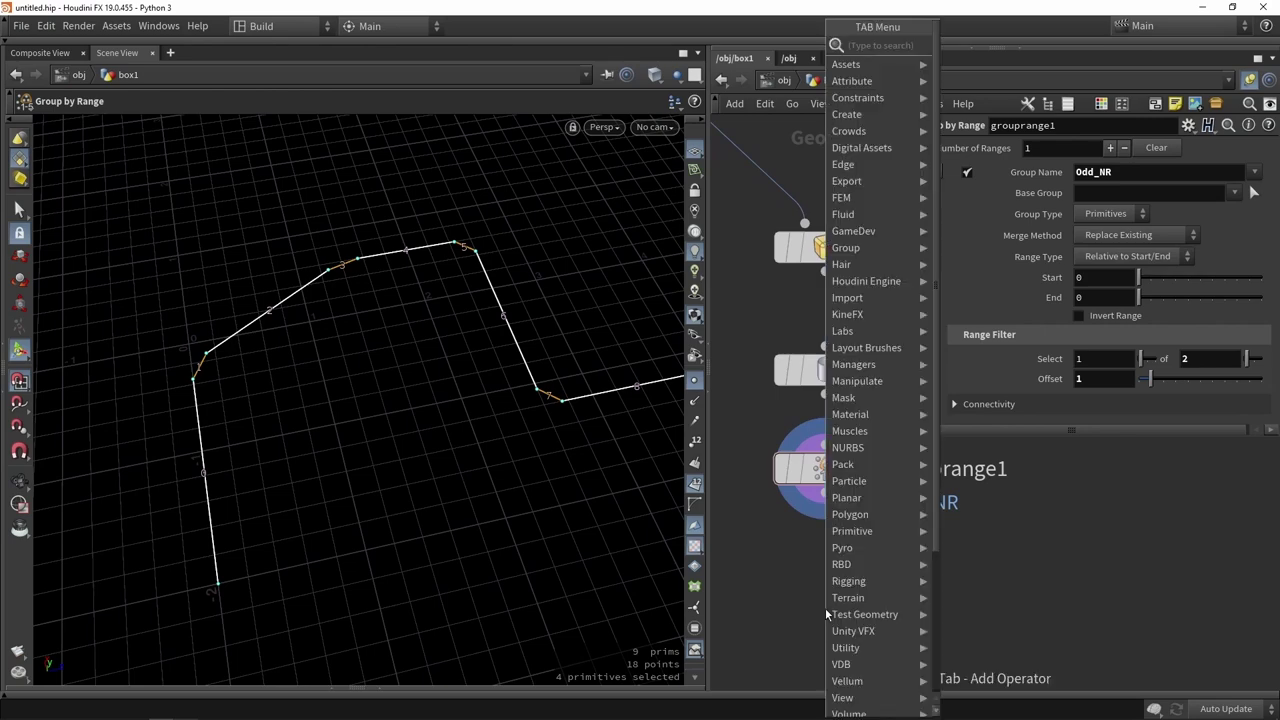
{"action": "type", "text": "dele"}
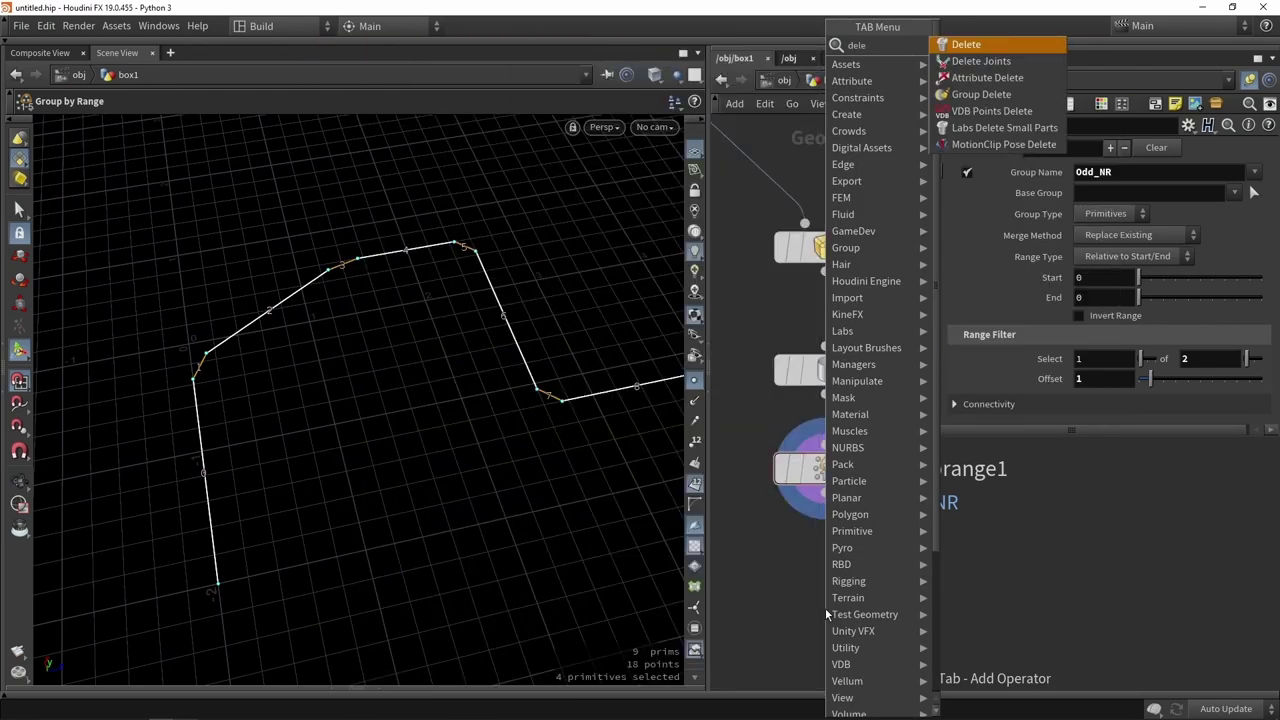
{"action": "key", "text": "BackSpace"}
{"action": "key", "text": "BackSpace"}
{"action": "key", "text": "BackSpace"}
{"action": "key", "text": "BackSpace"}
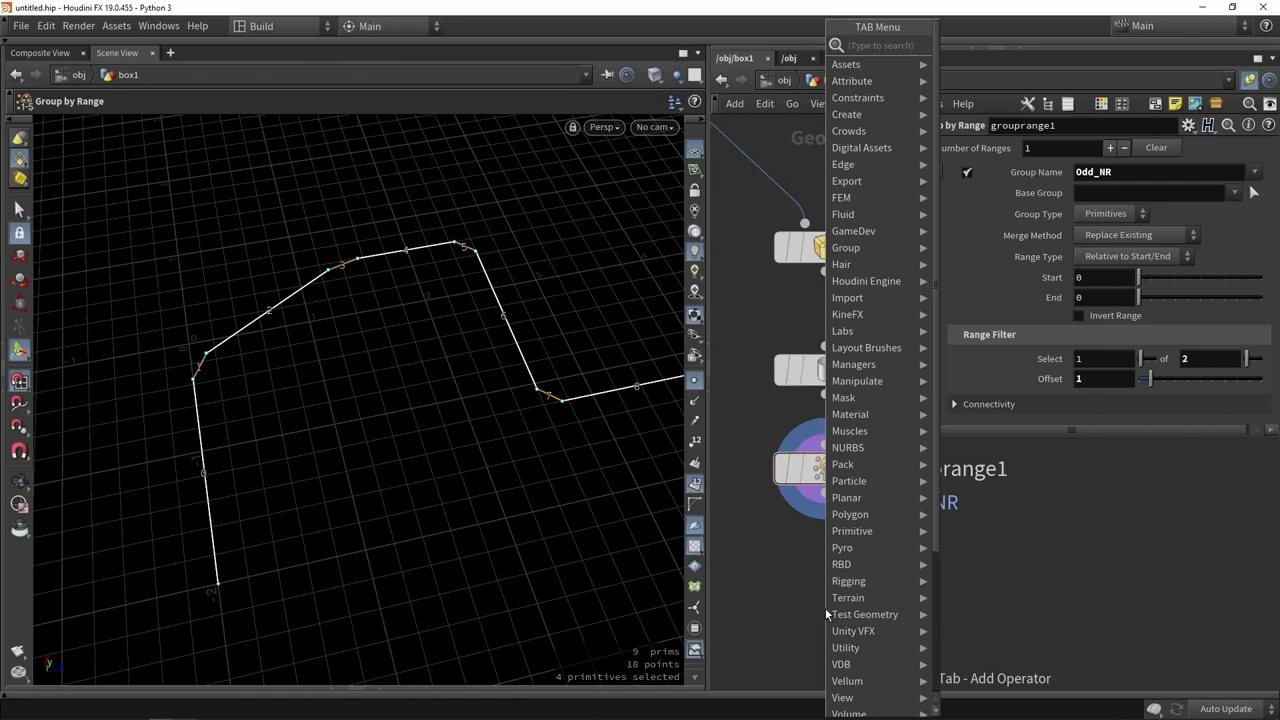
{"action": "type", "text": "blas"}
{"action": "key", "text": "Return"}
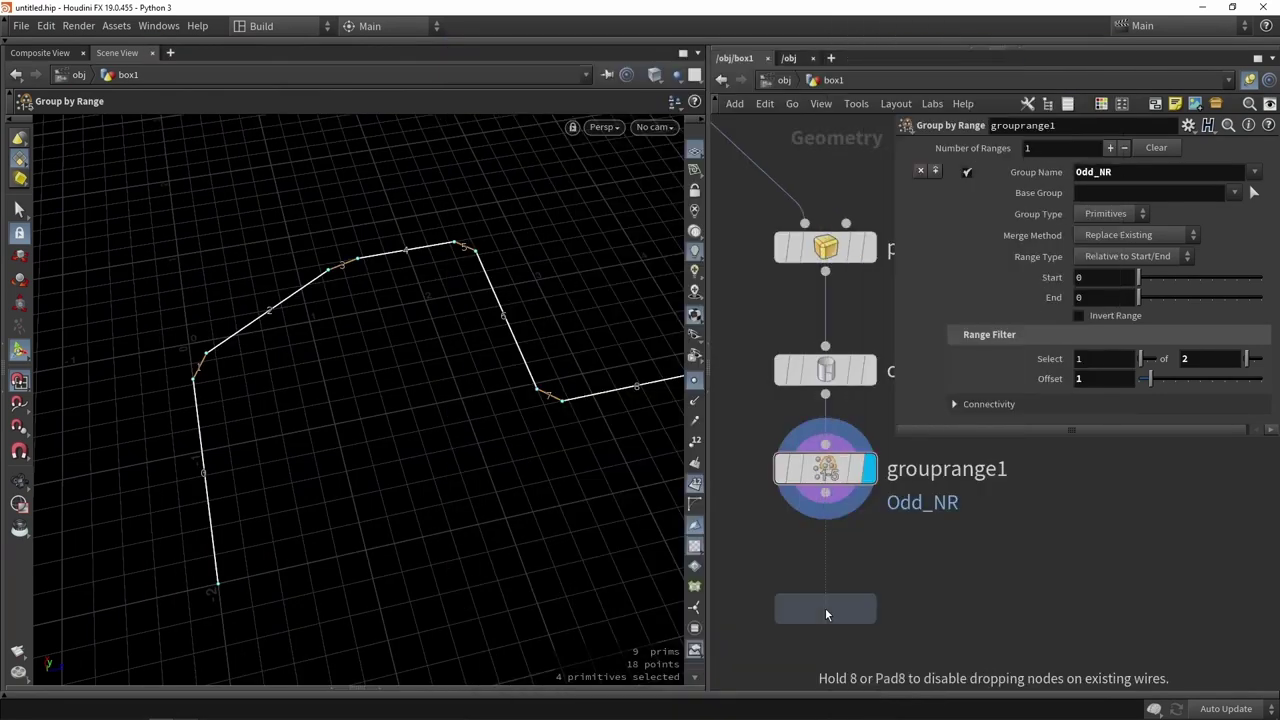
{"action": "left_click", "coordinate": [825, 608]}
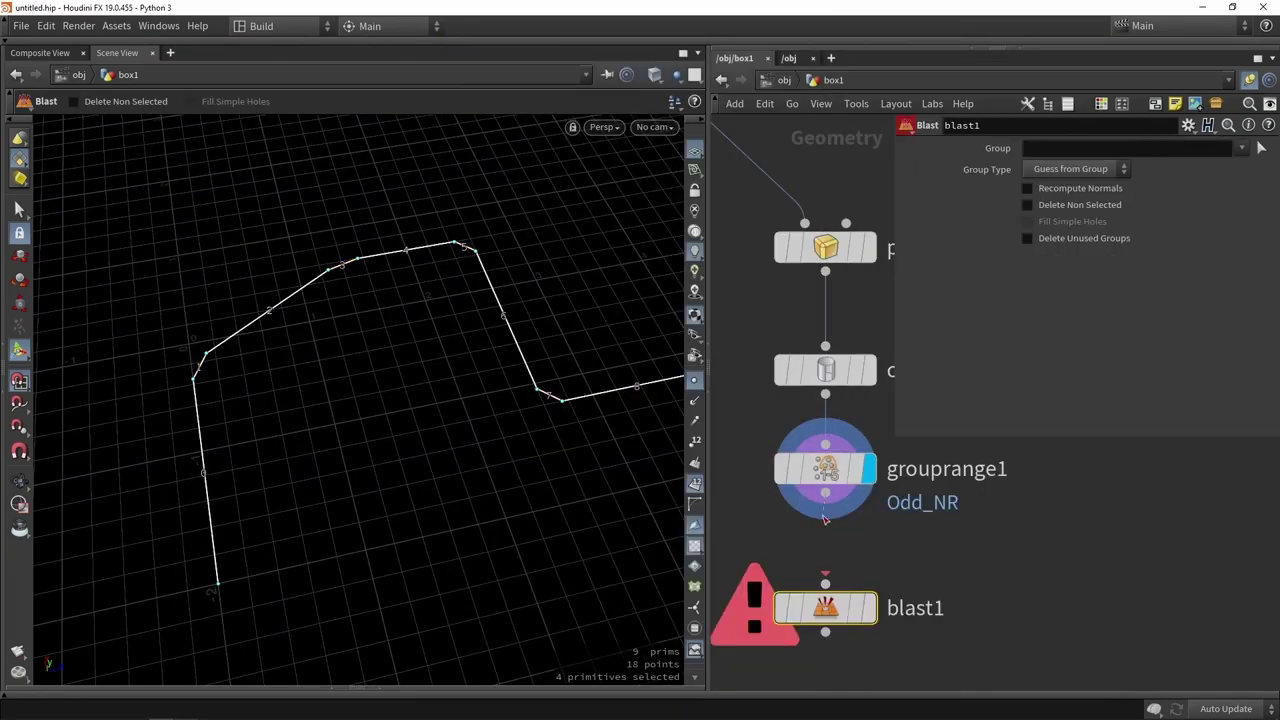
{"action": "left_click_drag", "start_coordinate": [829, 620], "coordinate": [826, 579]}
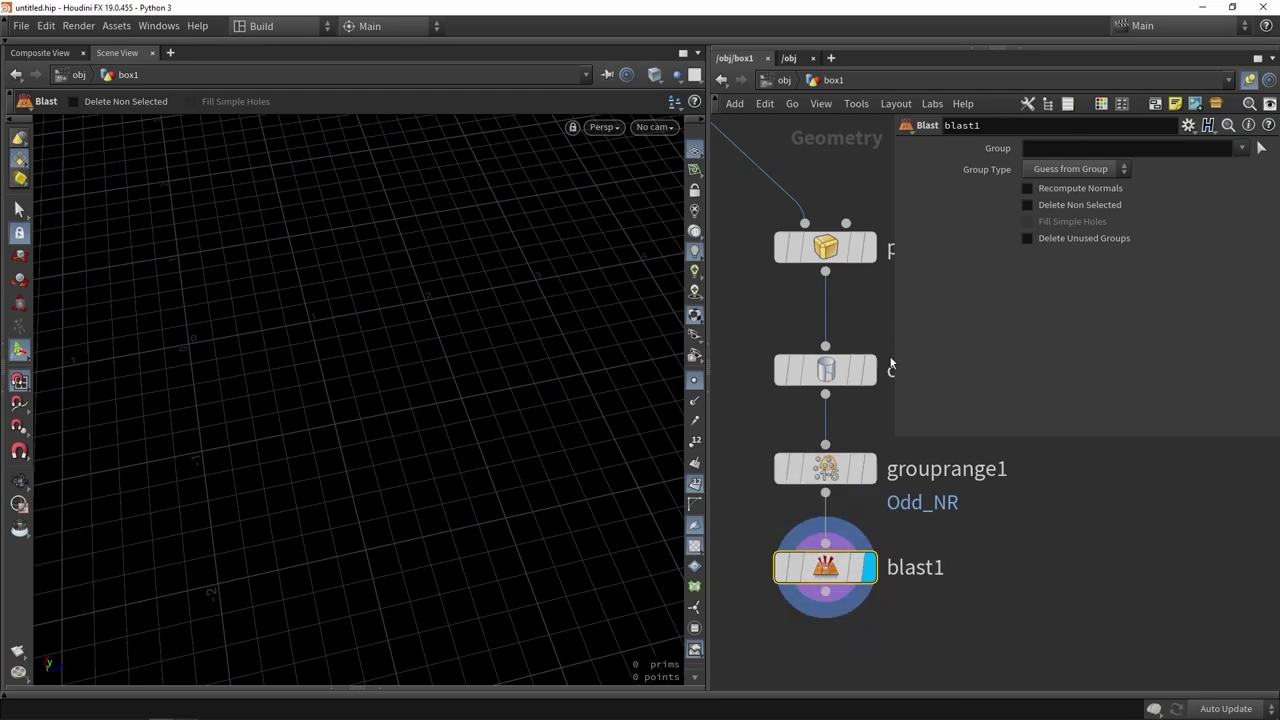
Set the Blast node's group to Odd_NR to delete the corner segments of the carved curve.
{"action": "left_click", "coordinate": [1240, 150]}
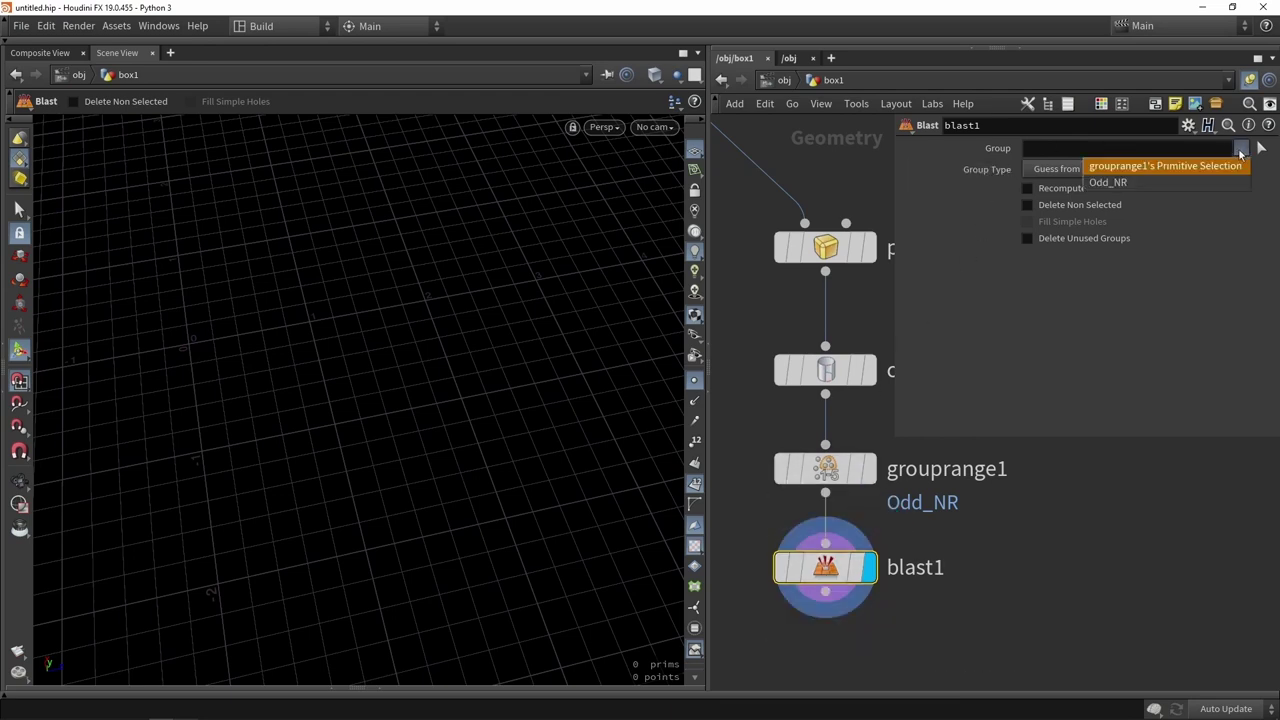
{"action": "left_click", "coordinate": [1128, 186]}
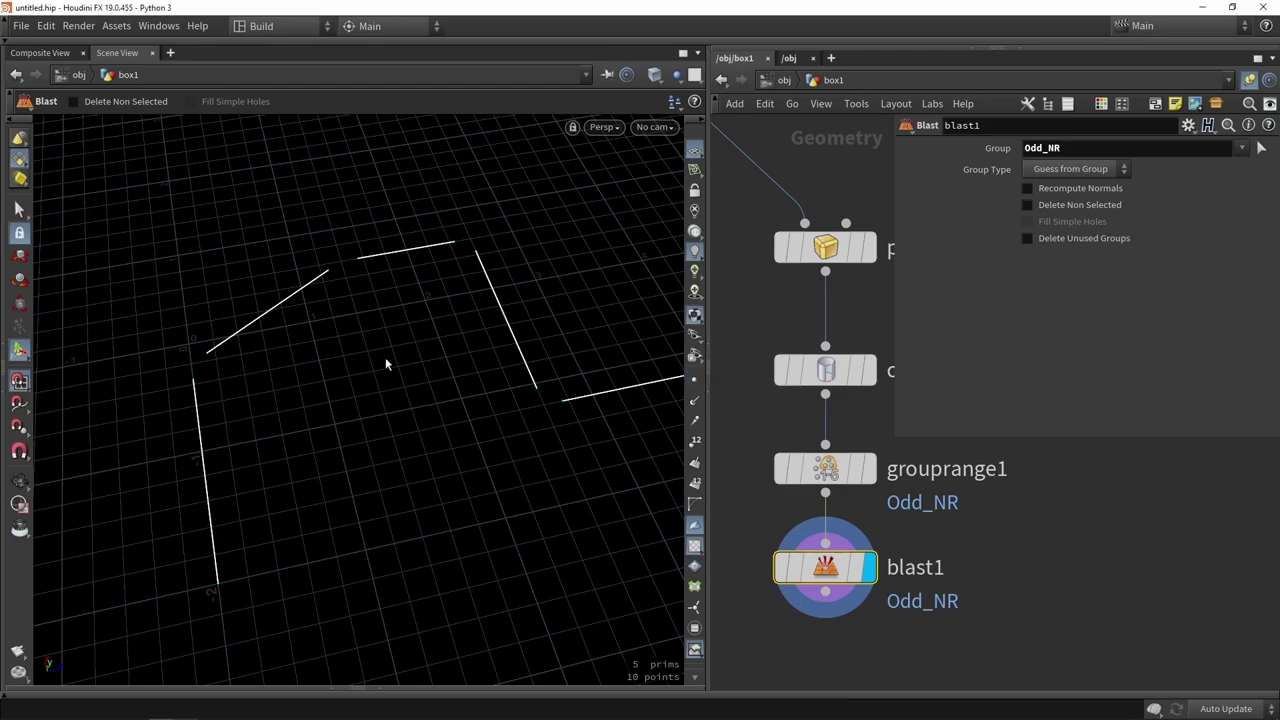
{"action": "key", "text": "Escape"}
{"action": "left_click_drag", "start_coordinate": [386, 363], "coordinate": [370, 396]}
{"action": "key", "text": "Return"}
{"action": "scroll", "coordinate": [780, 375], "scroll_direction": "down", "scroll_amount": 5}
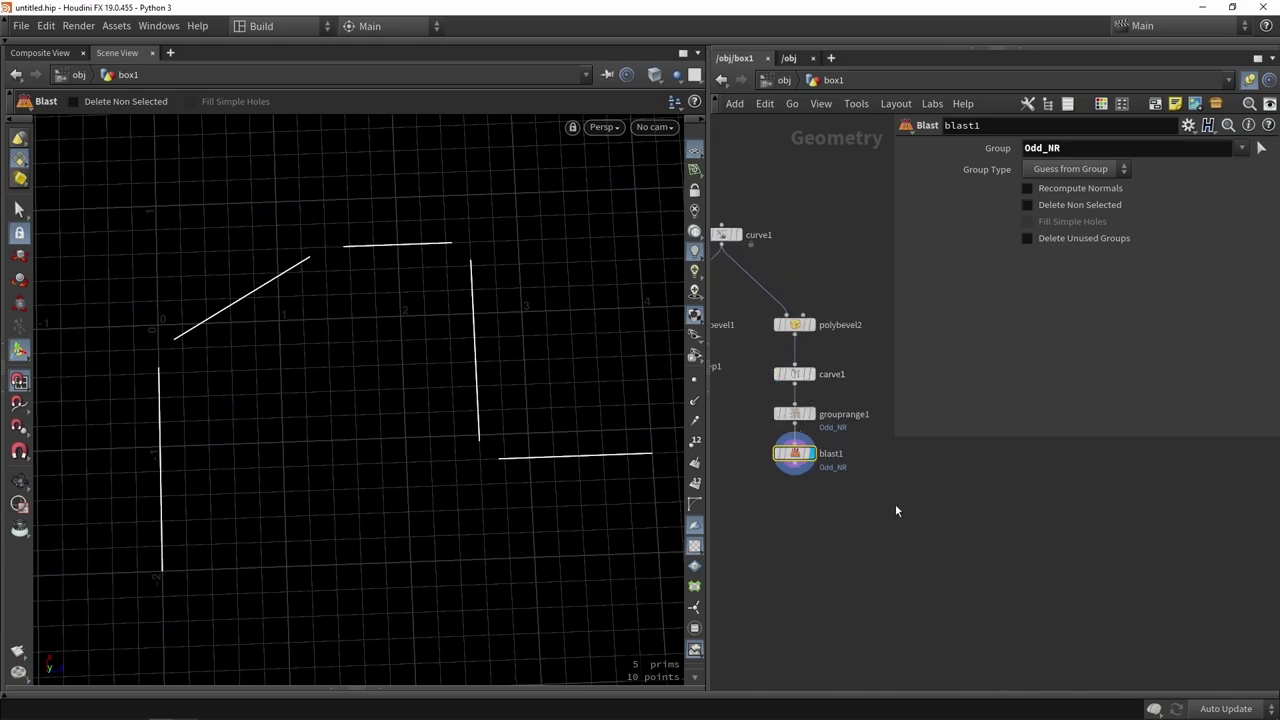
{"action": "left_click_drag", "start_coordinate": [895, 505], "coordinate": [773, 369]}
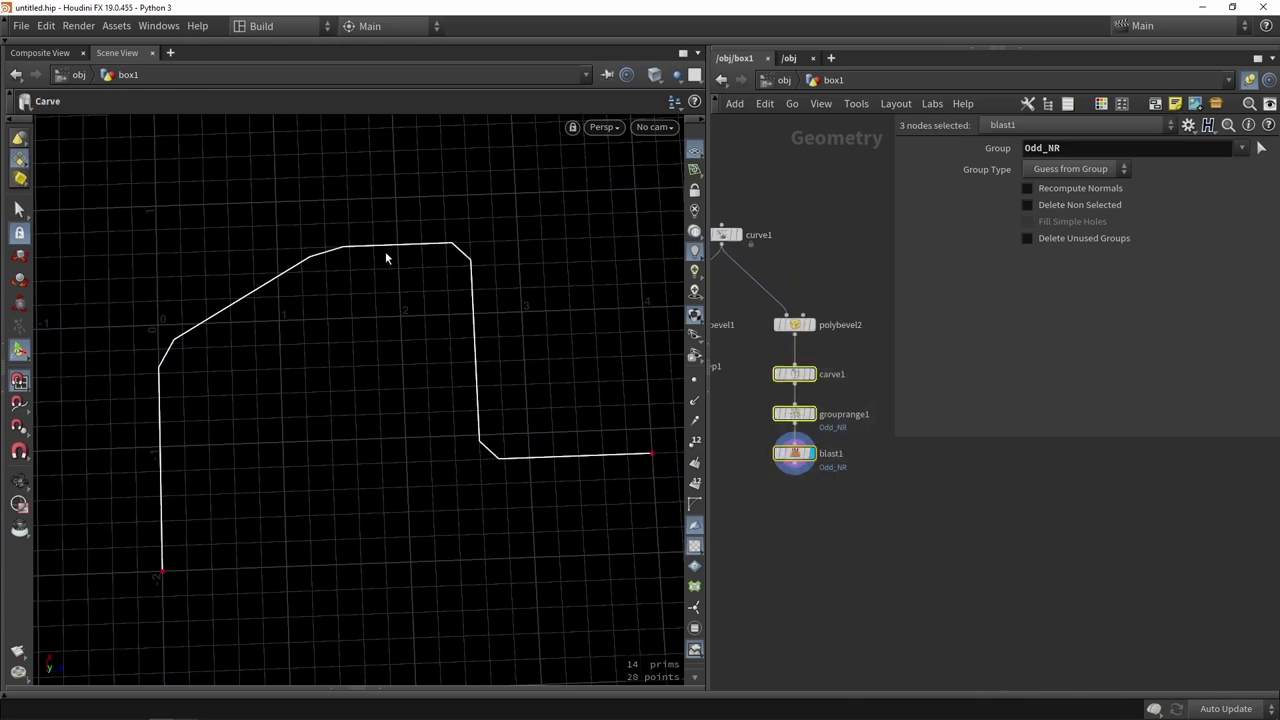
{"action": "left_click", "coordinate": [783, 457]}
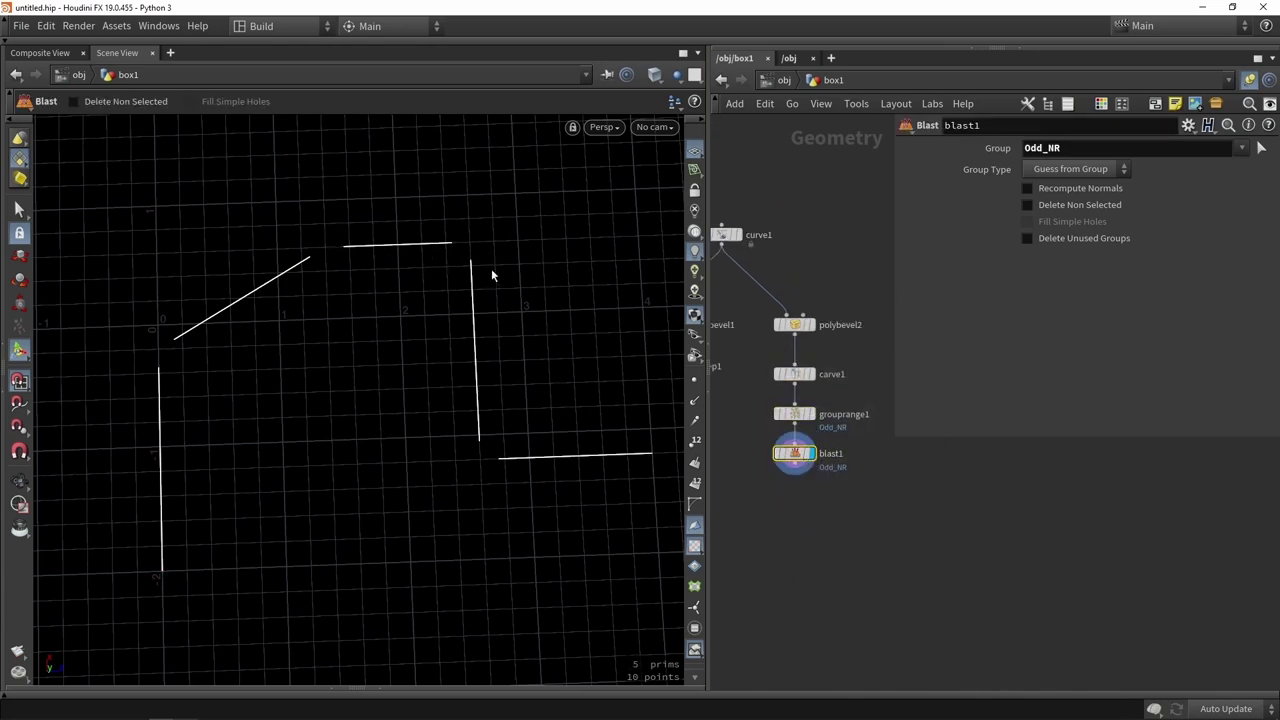
Widen the network area, add a Tube node beside the Blast node and display it.
{"action": "left_click_drag", "start_coordinate": [713, 472], "coordinate": [552, 476]}
{"action": "scroll", "coordinate": [745, 500], "scroll_direction": "up", "scroll_amount": 4}
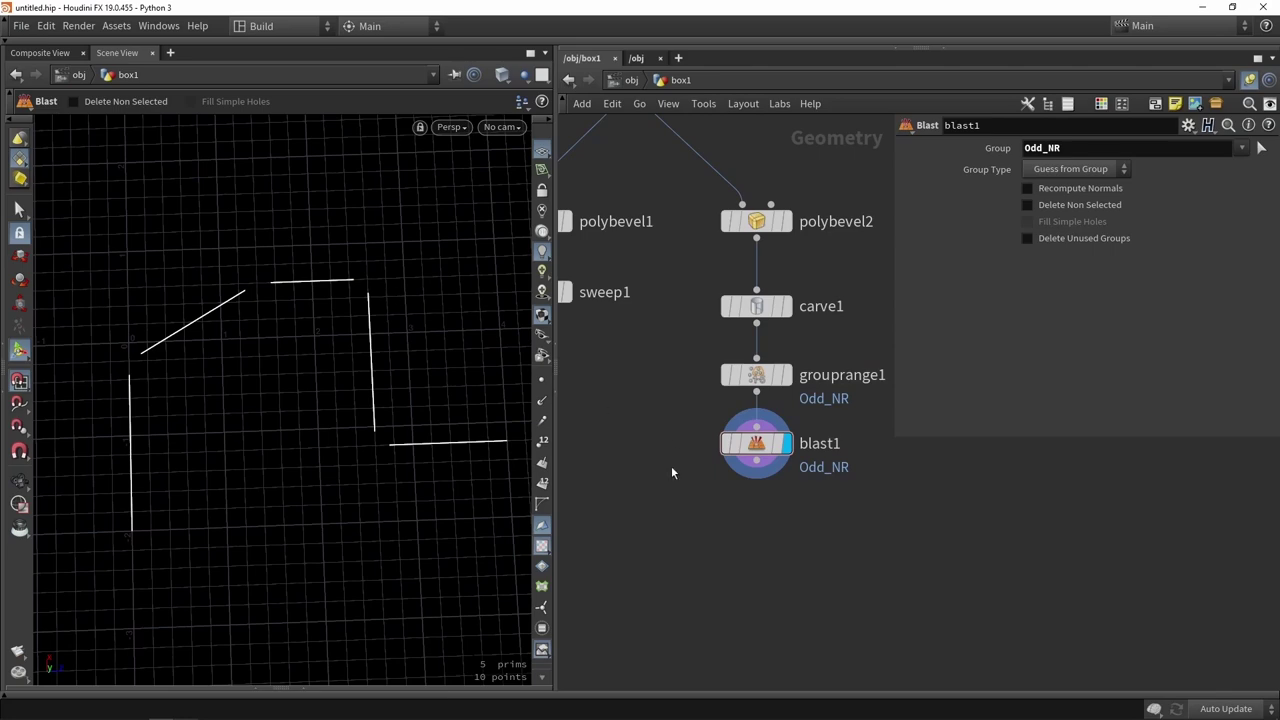
{"action": "key", "text": "Tab"}
{"action": "type", "text": "tube"}
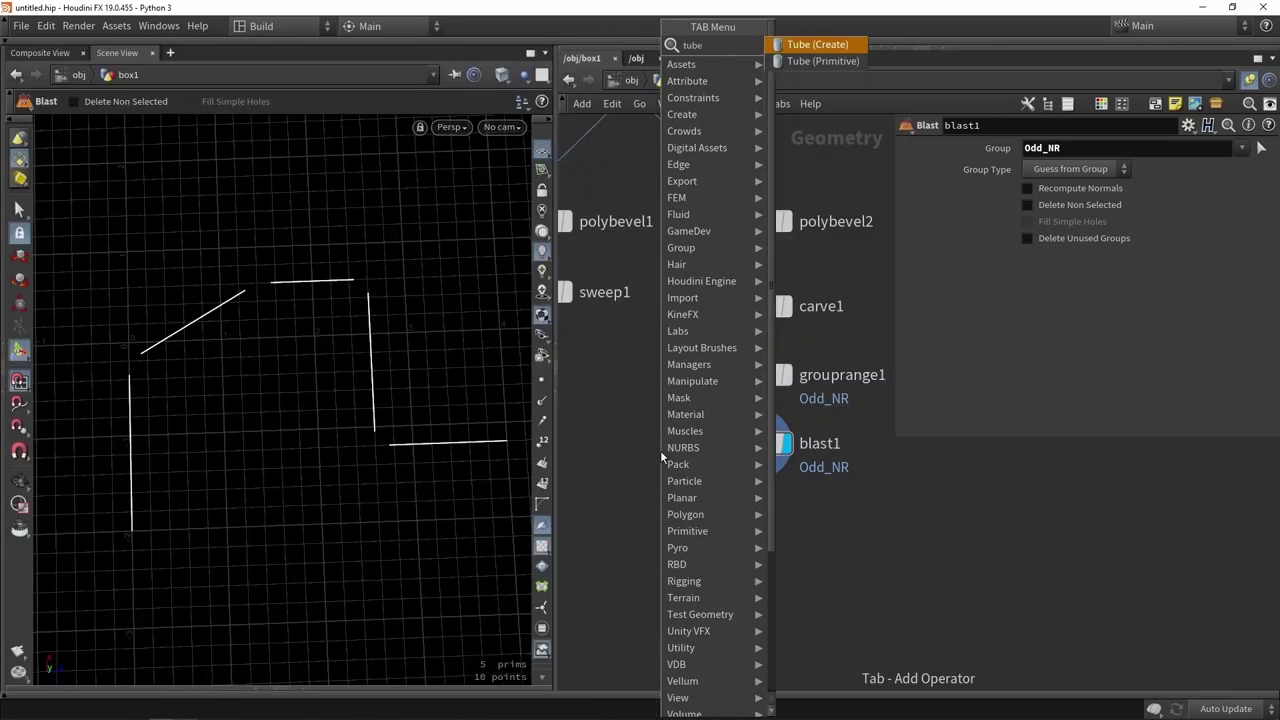
{"action": "key", "text": "Return"}
{"action": "left_click", "coordinate": [654, 409]}
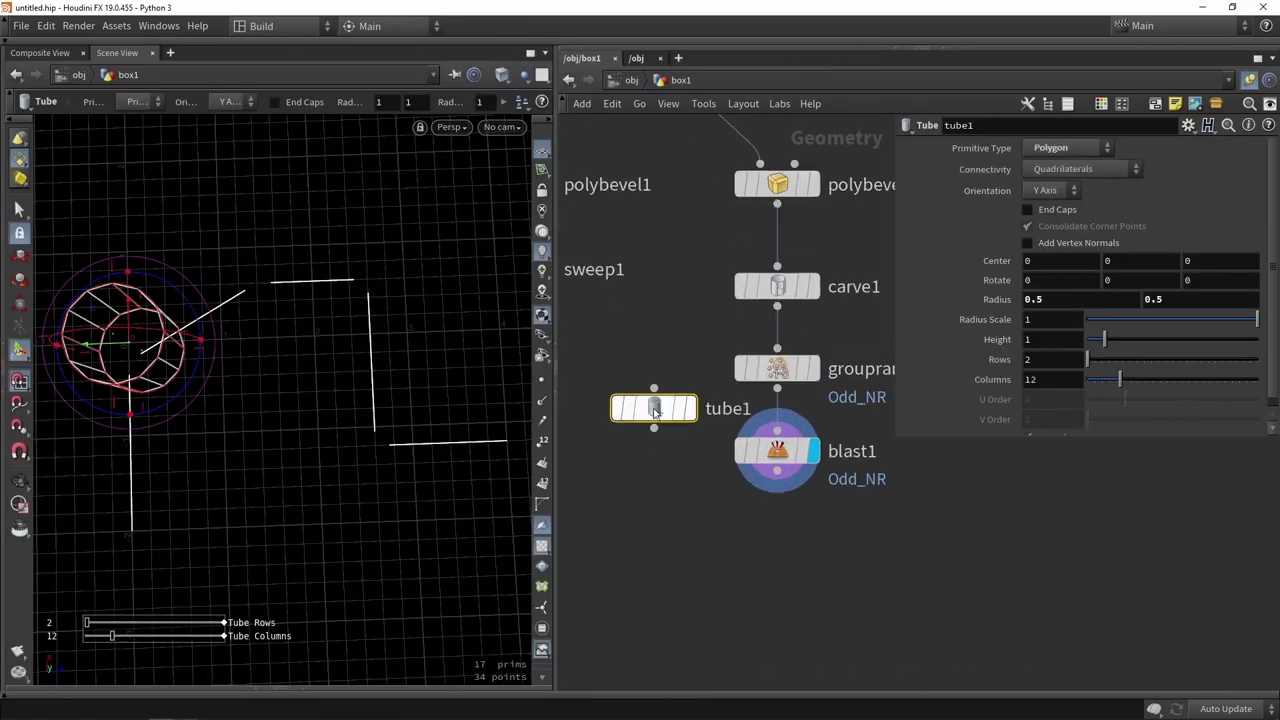
{"action": "left_click", "coordinate": [697, 409]}
{"action": "key", "text": "Escape"}
{"action": "left_click_drag", "start_coordinate": [320, 409], "coordinate": [160, 247]}
{"action": "scroll", "coordinate": [160, 247], "scroll_direction": "up", "scroll_amount": 3}
{"action": "middle_click_drag", "start_coordinate": [160, 247], "coordinate": [300, 198]}
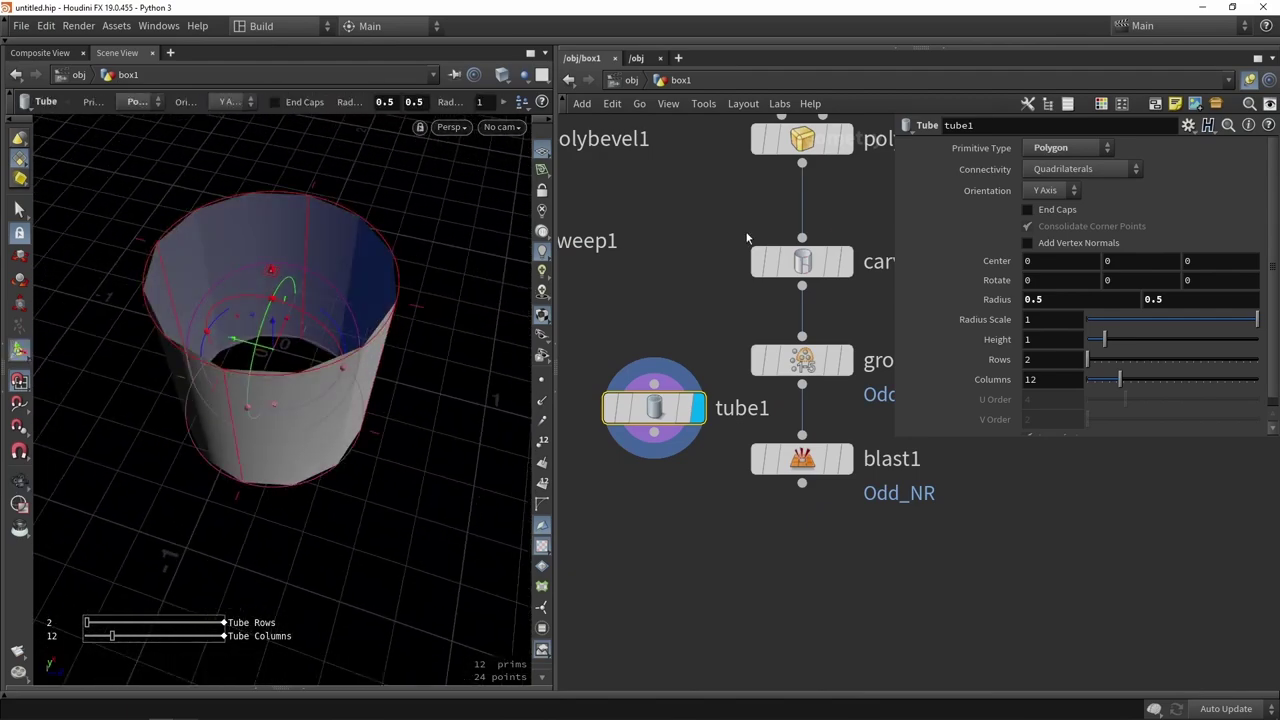
Enable the tube's end caps, and set its height to 0.08 and its radius scale to 0.533.
{"action": "left_click", "coordinate": [1064, 213]}
{"action": "key", "text": "Escape"}
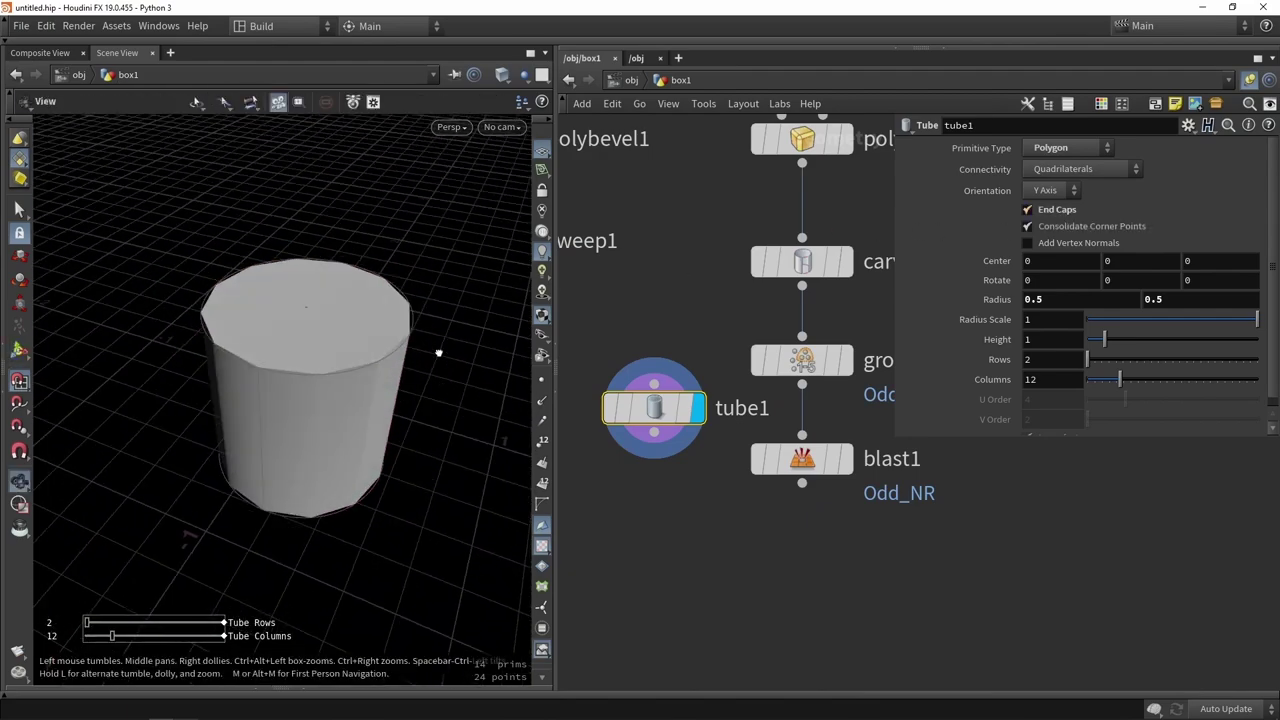
{"action": "left_click_drag", "start_coordinate": [437, 354], "coordinate": [286, 334]}
{"action": "key", "text": "Return"}
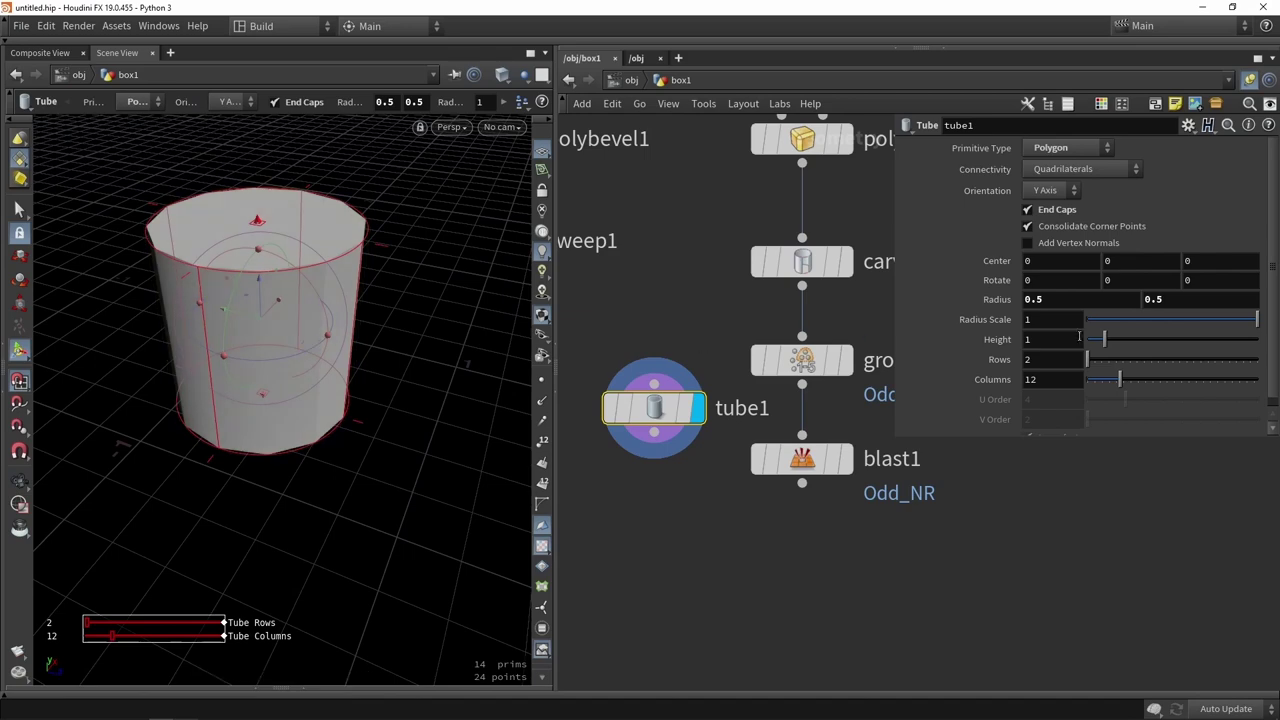
{"action": "left_click_drag", "start_coordinate": [1105, 341], "coordinate": [1088, 343]}
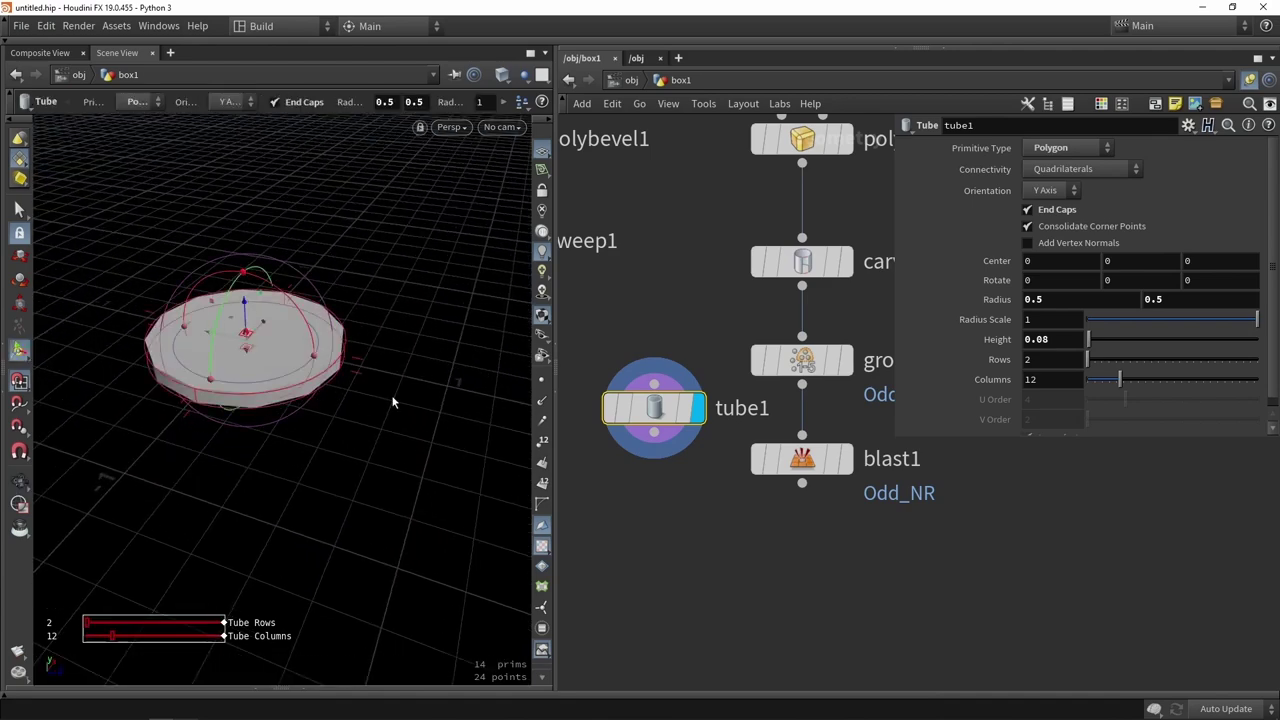
{"action": "left_click_drag", "start_coordinate": [1256, 320], "coordinate": [1178, 322]}
Align the Tube node beside the Blast node and display the Blast node's straight segments.
{"action": "scroll", "coordinate": [700, 420], "scroll_direction": "down", "scroll_amount": 4}
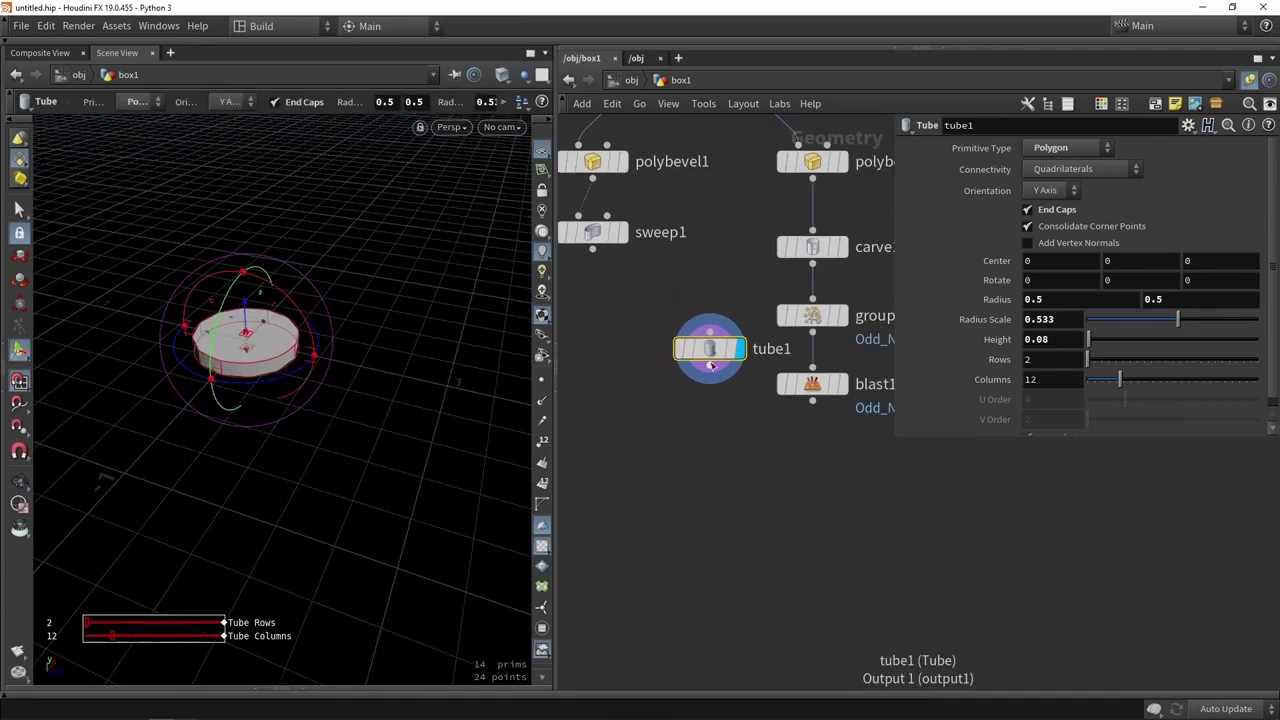
{"action": "left_click_drag", "start_coordinate": [706, 355], "coordinate": [671, 388]}
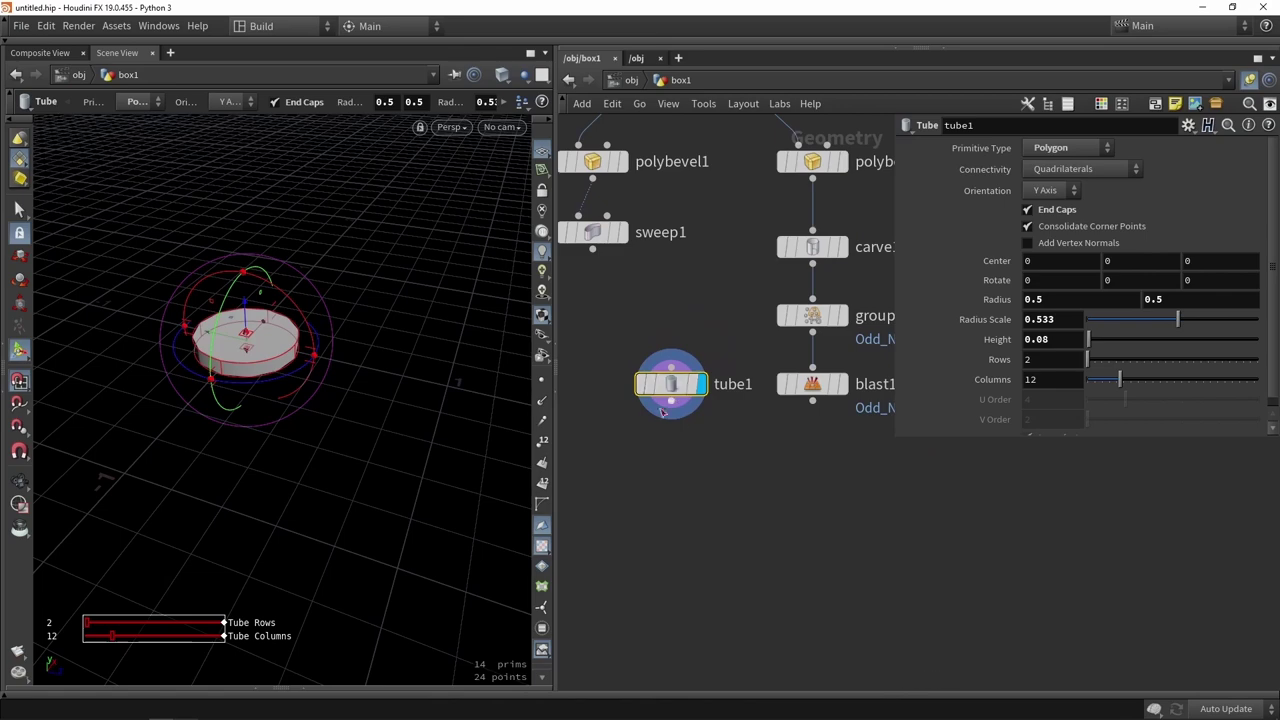
{"action": "middle_click_drag", "start_coordinate": [796, 450], "coordinate": [724, 444]}
{"action": "left_click", "coordinate": [768, 378]}
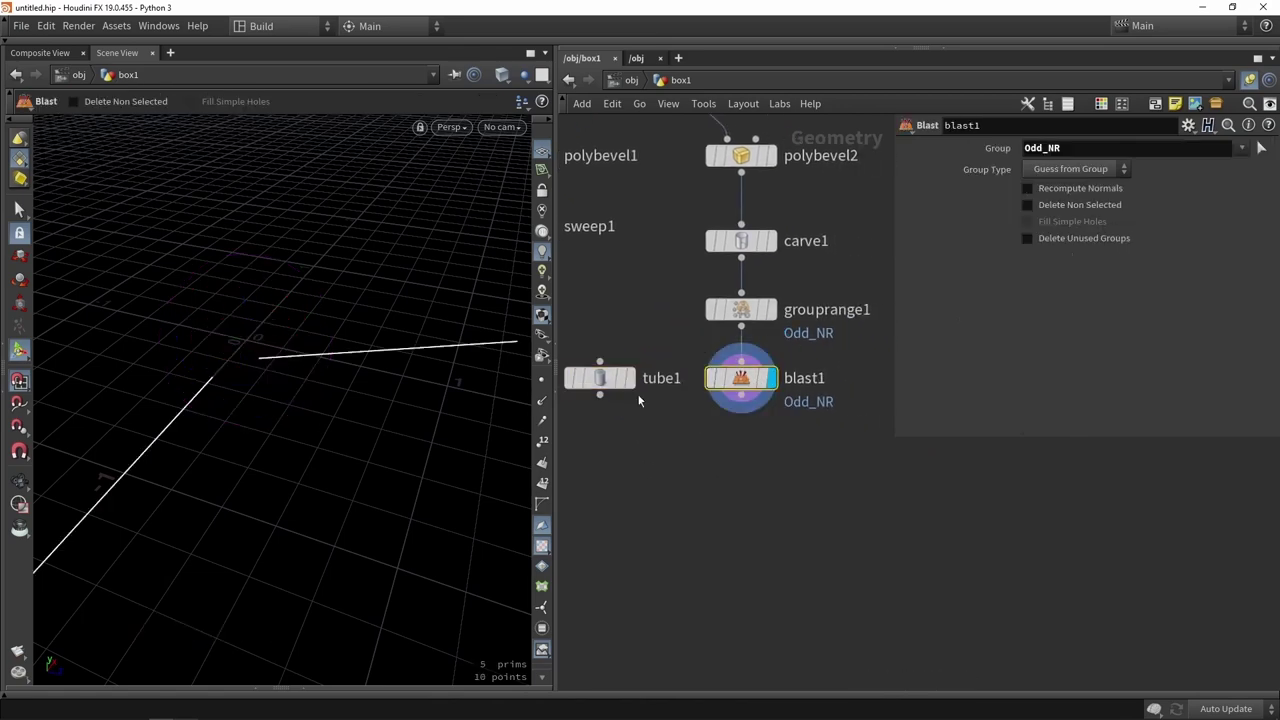
{"action": "left_click_drag", "start_coordinate": [298, 388], "coordinate": [256, 393], "text": "alt"}
{"action": "key", "text": "Return"}
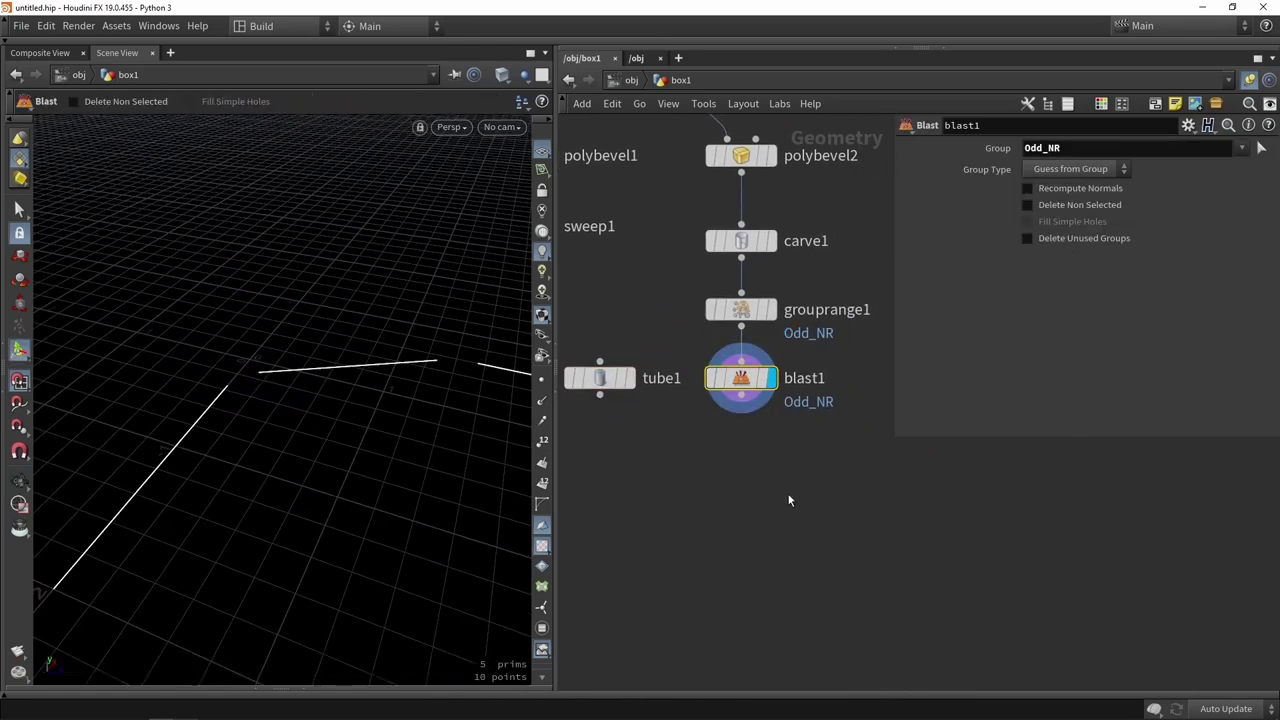
Add a Copy to Curves node, feed it the tube as source and the Blast output as curves, and display it.
{"action": "key", "text": "Tab"}
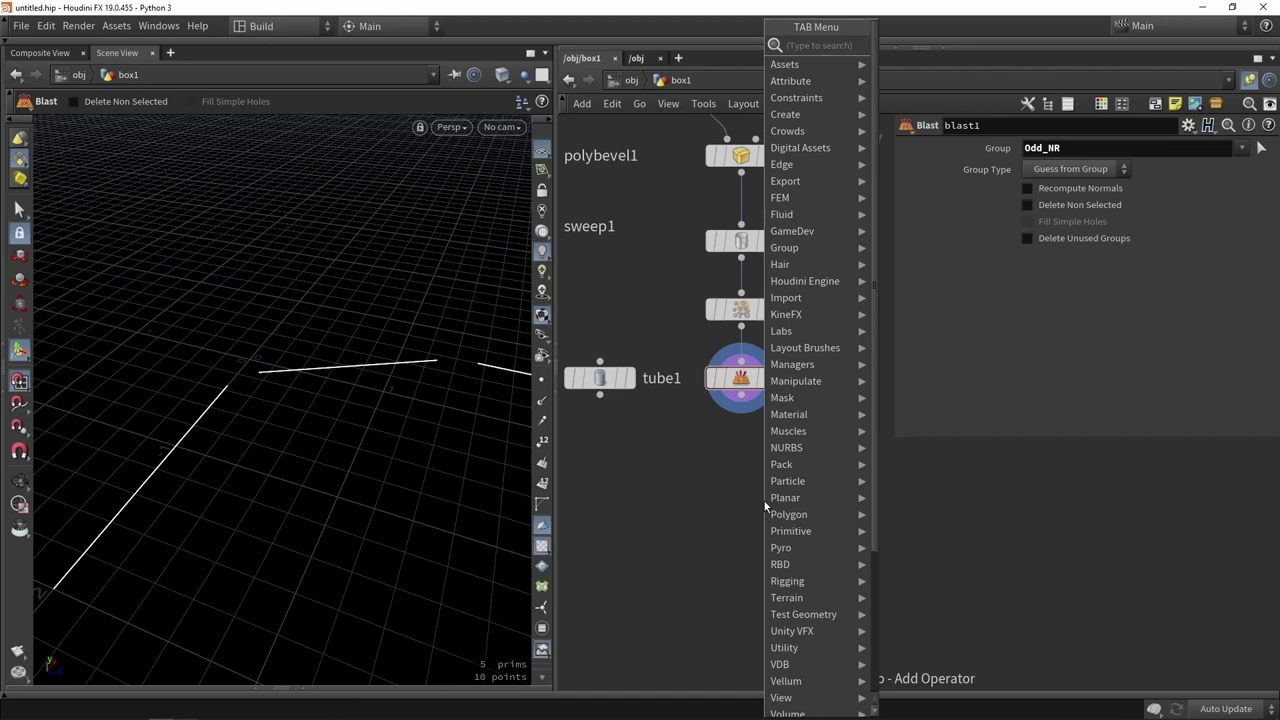
{"action": "type", "text": "copy"}
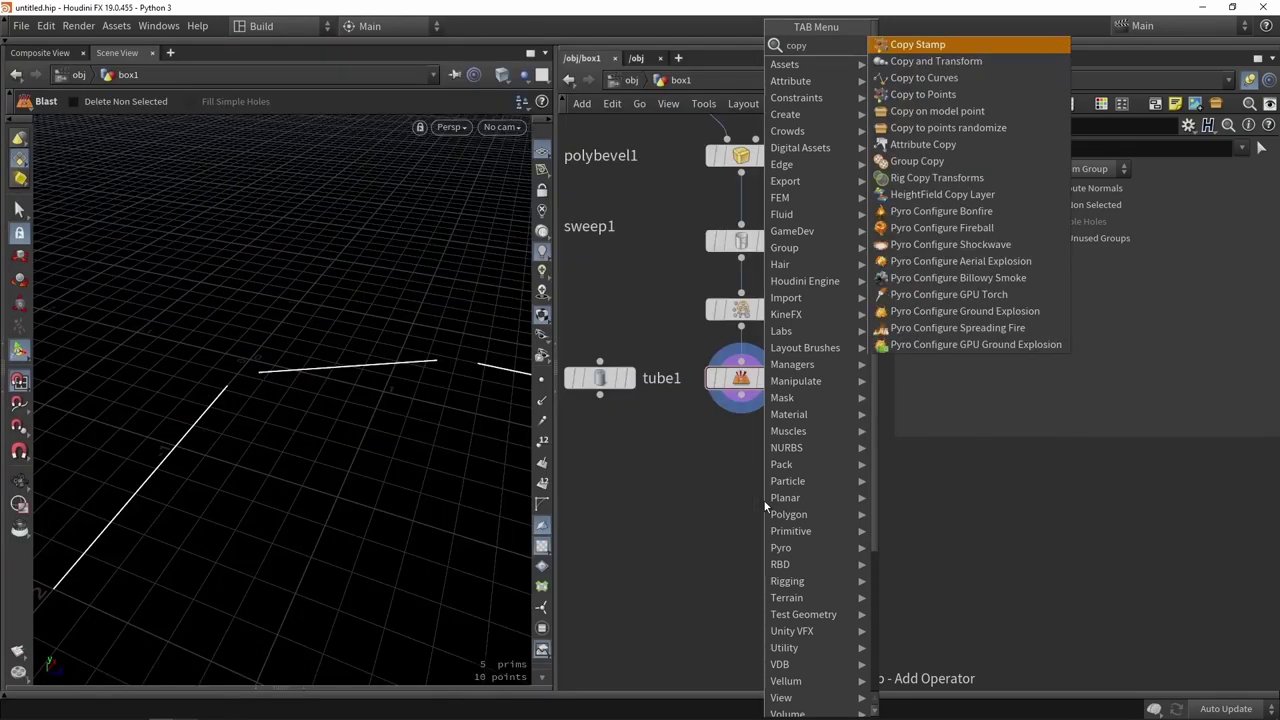
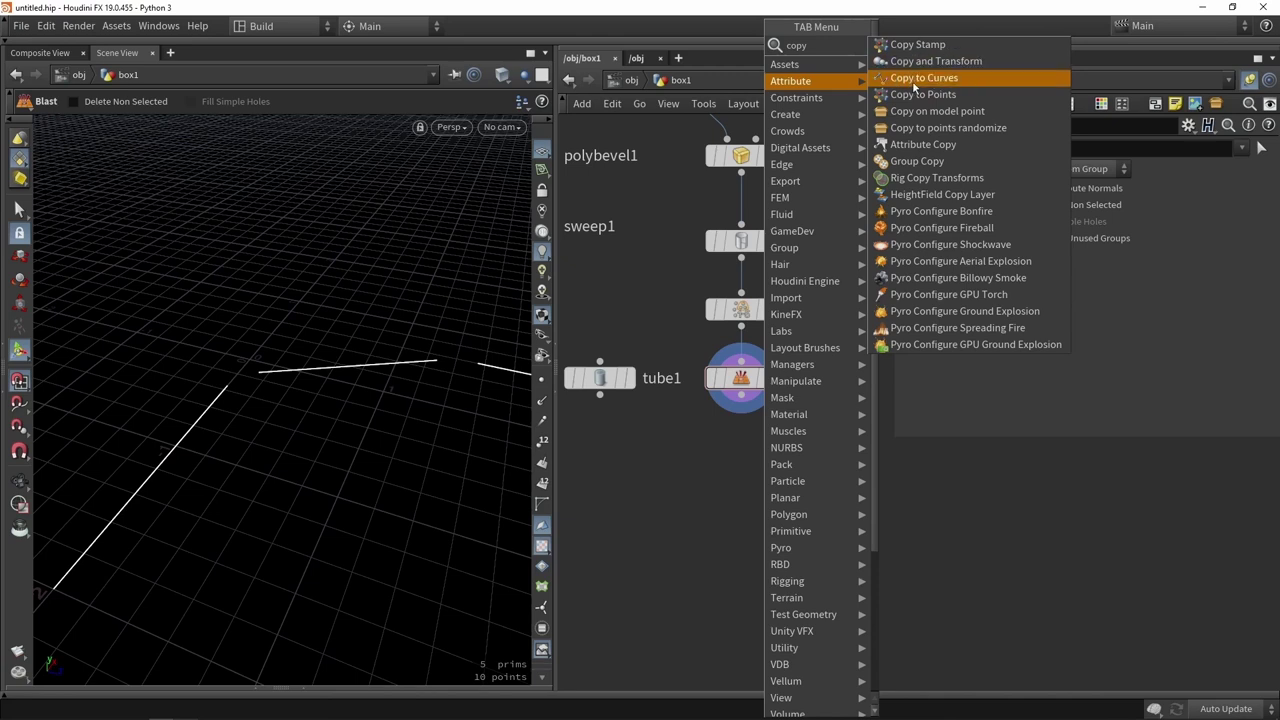
{"action": "left_click", "coordinate": [912, 79]}
{"action": "left_click", "coordinate": [689, 499]}
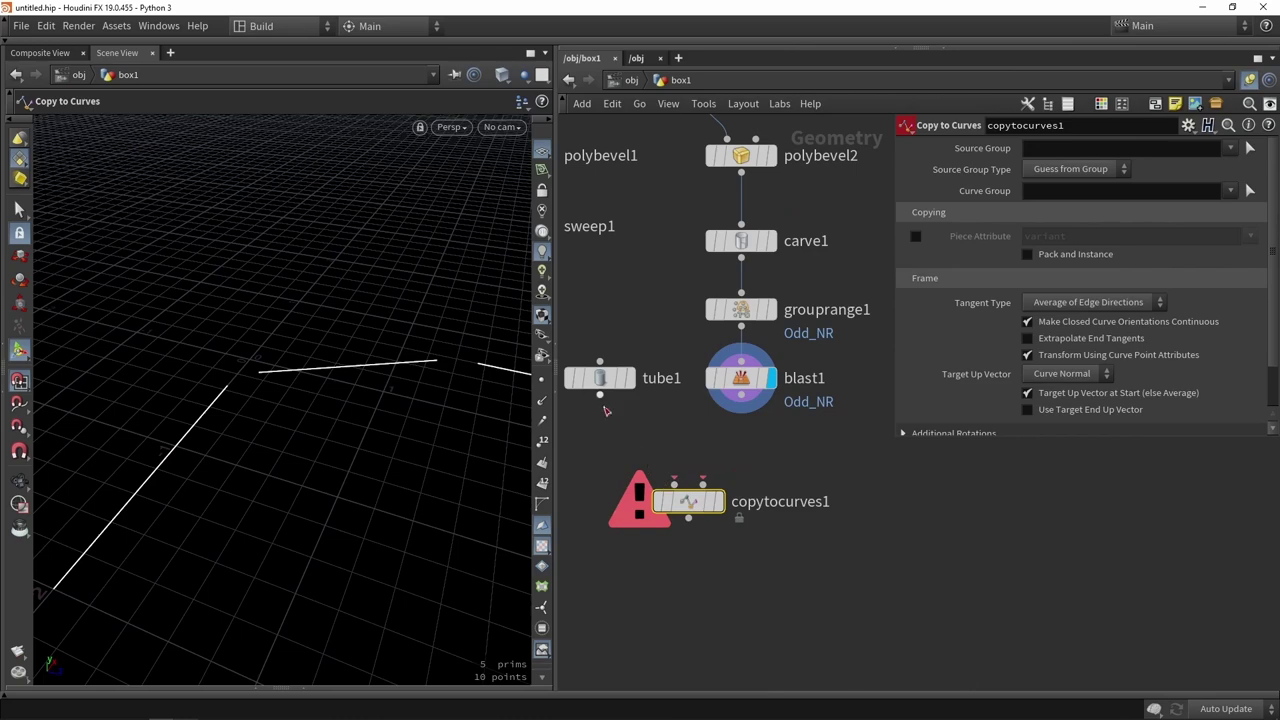
{"action": "left_click_drag", "start_coordinate": [600, 397], "coordinate": [674, 484]}
{"action": "left_click_drag", "start_coordinate": [740, 410], "coordinate": [703, 484]}
{"action": "left_click", "coordinate": [728, 468]}
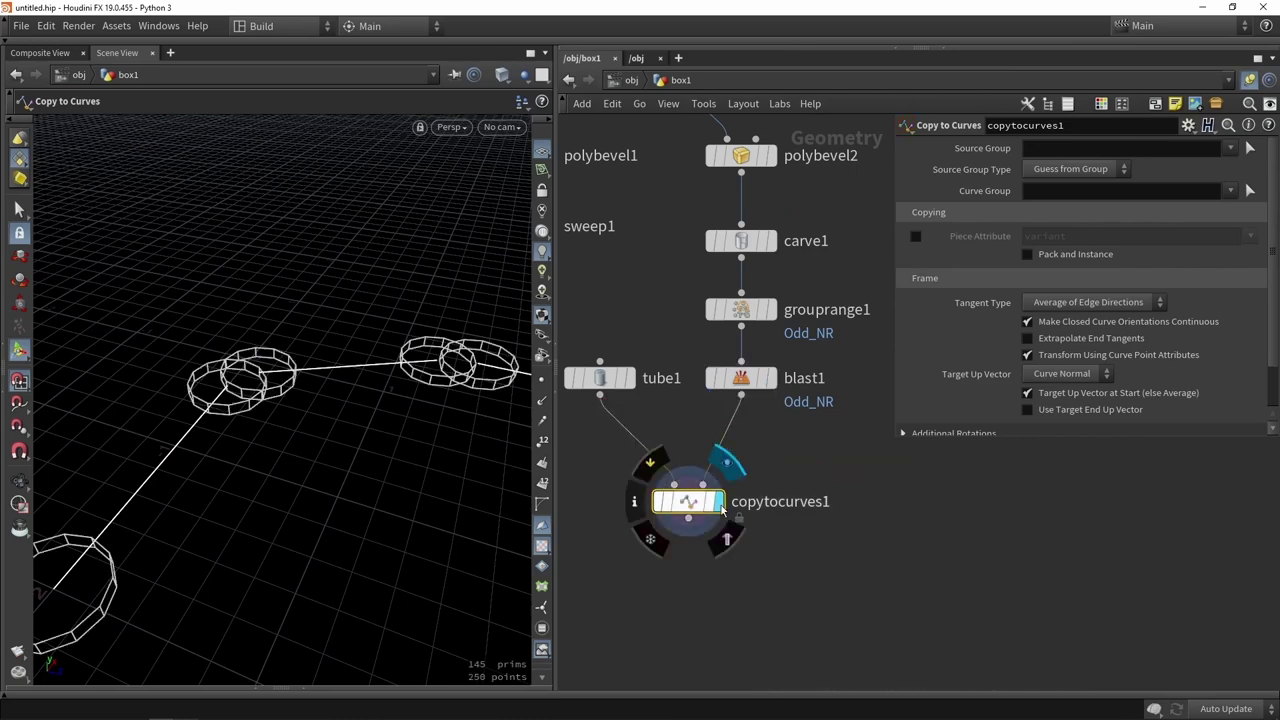
Turn on the template flag of the Blast node to show its segments together with the copied discs.
{"action": "key", "text": "Escape"}
{"action": "middle_click_drag", "start_coordinate": [334, 443], "coordinate": [302, 313]}
{"action": "right_click_drag", "start_coordinate": [302, 313], "coordinate": [157, 398], "text": "alt"}
{"action": "left_click_drag", "start_coordinate": [320, 298], "coordinate": [496, 300], "text": "alt"}
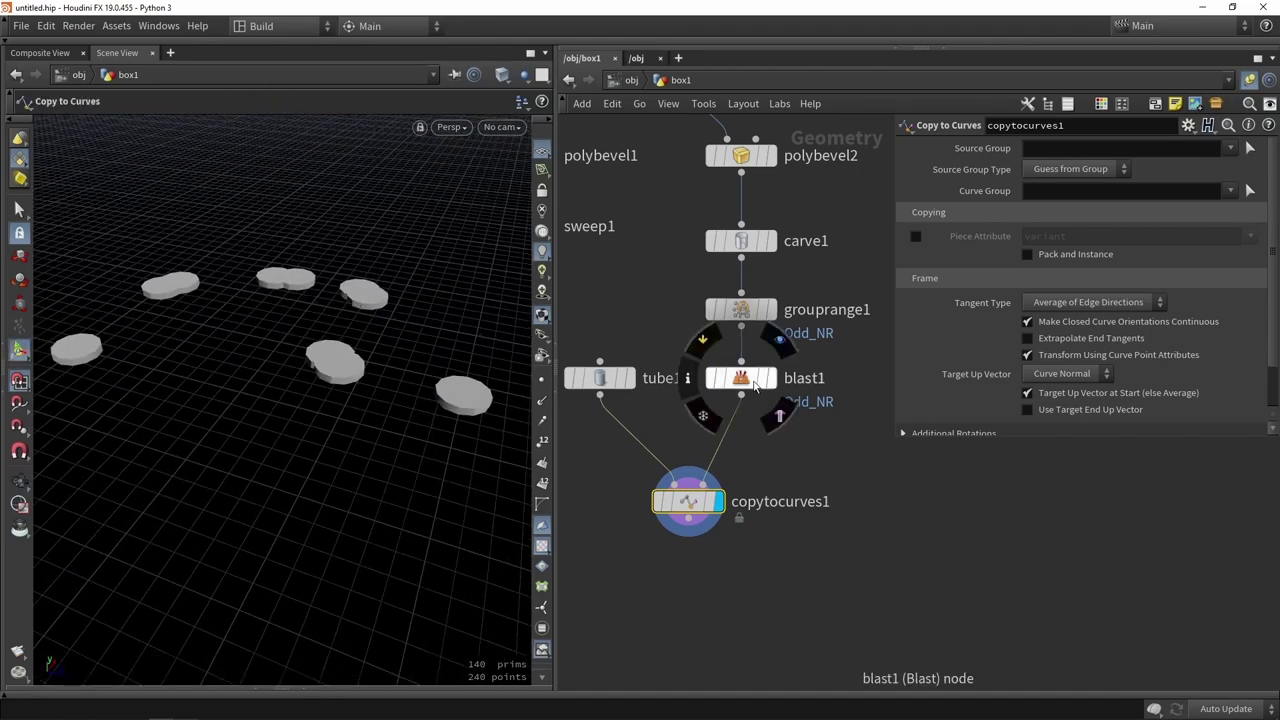
{"action": "left_click", "coordinate": [778, 414]}
{"action": "left_click_drag", "start_coordinate": [226, 240], "coordinate": [347, 262], "text": "alt"}
{"action": "scroll", "coordinate": [254, 337], "scroll_direction": "up", "scroll_amount": 2, "text": "alt"}
{"action": "middle_click_drag", "start_coordinate": [347, 262], "coordinate": [239, 395], "text": "alt"}
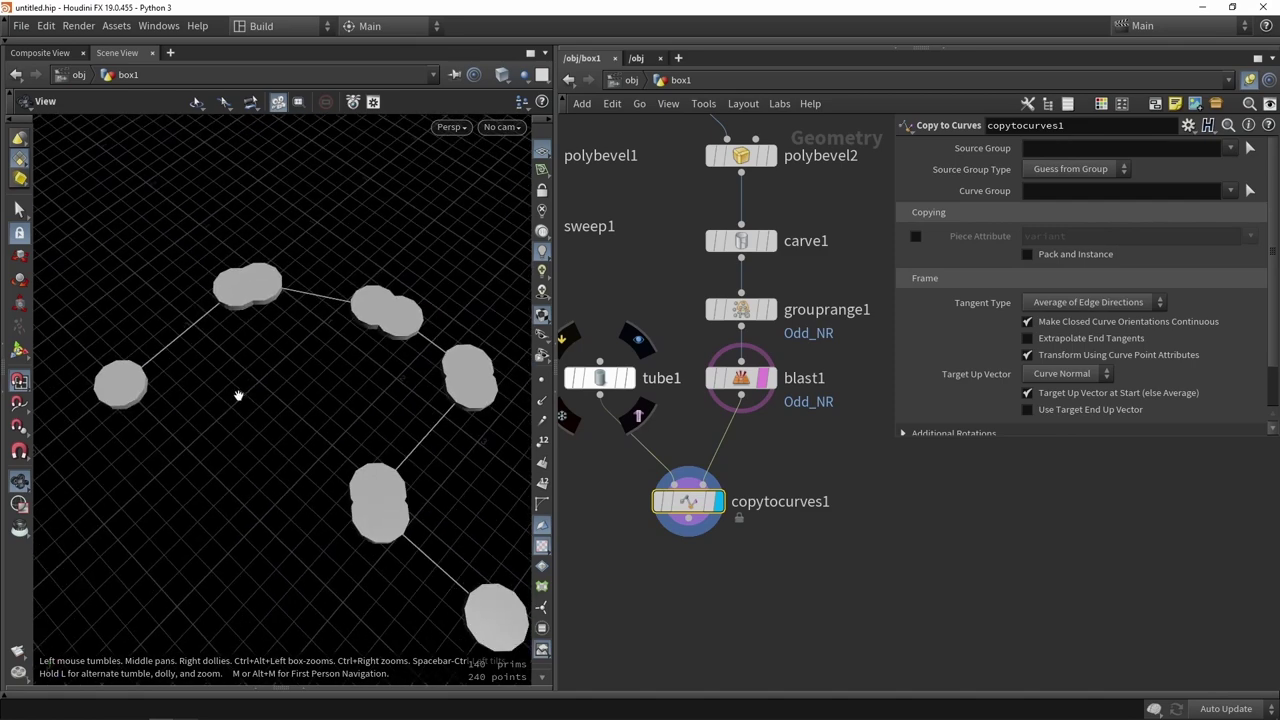
Set the Tube node's orientation to Z Axis so the copied discs face along the pipe segments.
{"action": "left_click", "coordinate": [606, 389]}
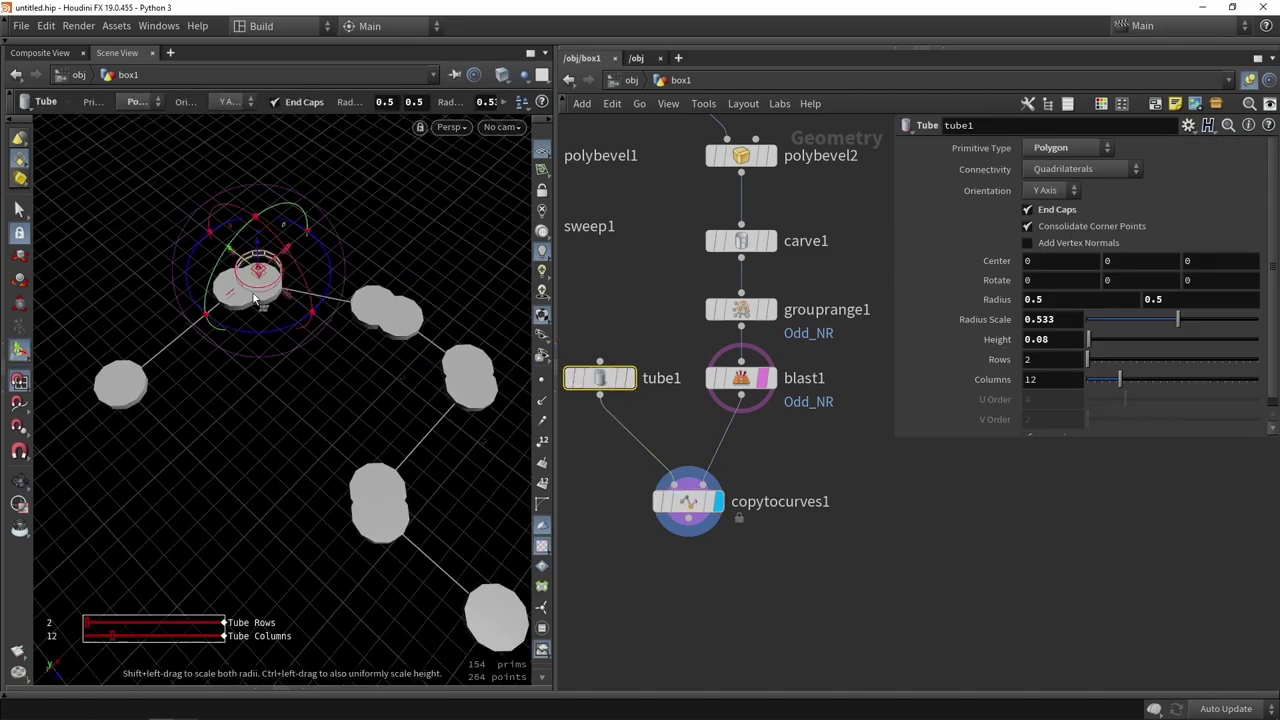
{"action": "scroll", "coordinate": [340, 360], "scroll_direction": "up", "scroll_amount": 5}
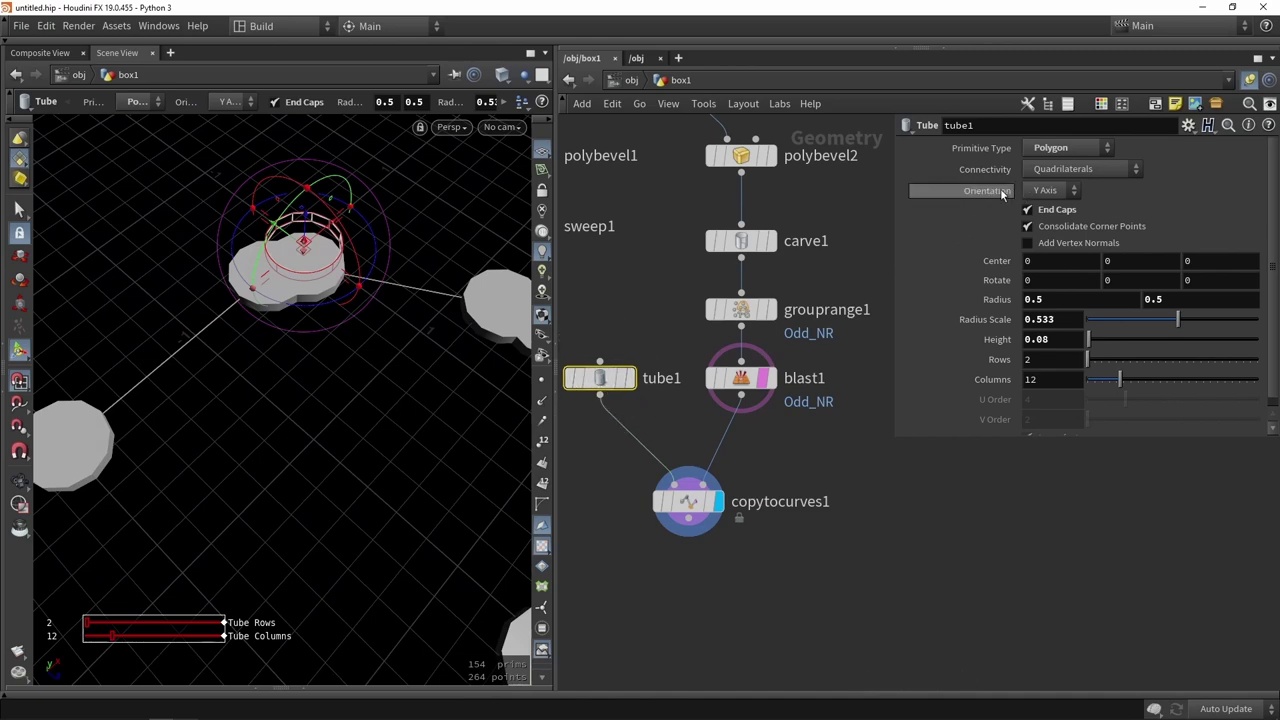
{"action": "left_click", "coordinate": [1045, 190]}
{"action": "left_click", "coordinate": [1052, 244]}
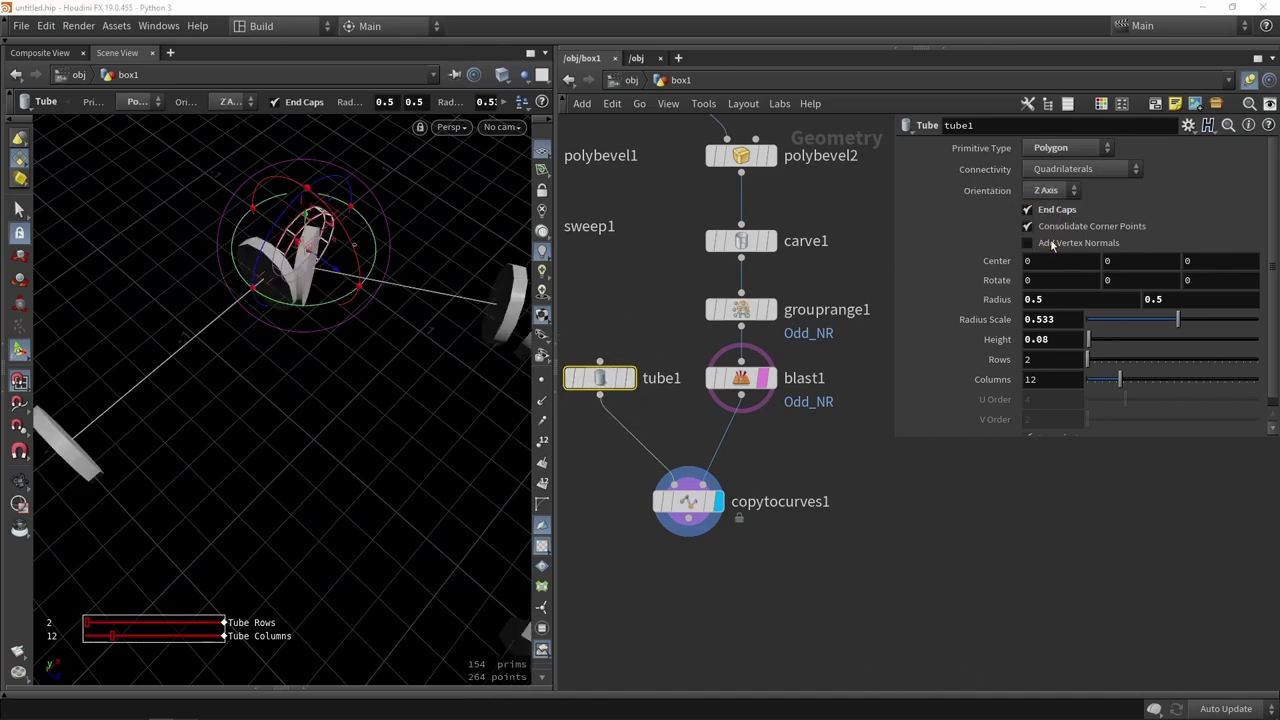
{"action": "key", "text": "Escape"}
{"action": "left_click_drag", "start_coordinate": [418, 308], "coordinate": [394, 283]}
{"action": "key", "text": "Return"}
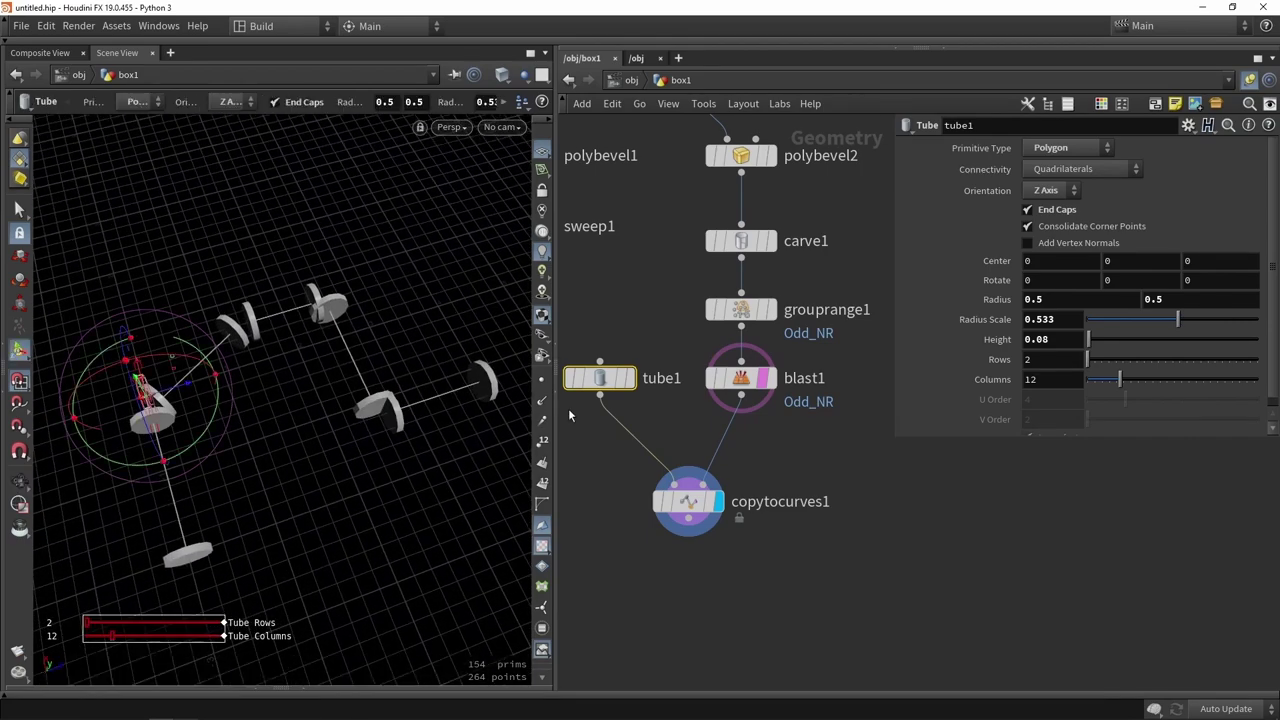
Reduce the tube's radius scale to 0.267 and check the smaller discs on the segment ends.
{"action": "middle_click_drag", "start_coordinate": [562, 450], "coordinate": [675, 414]}
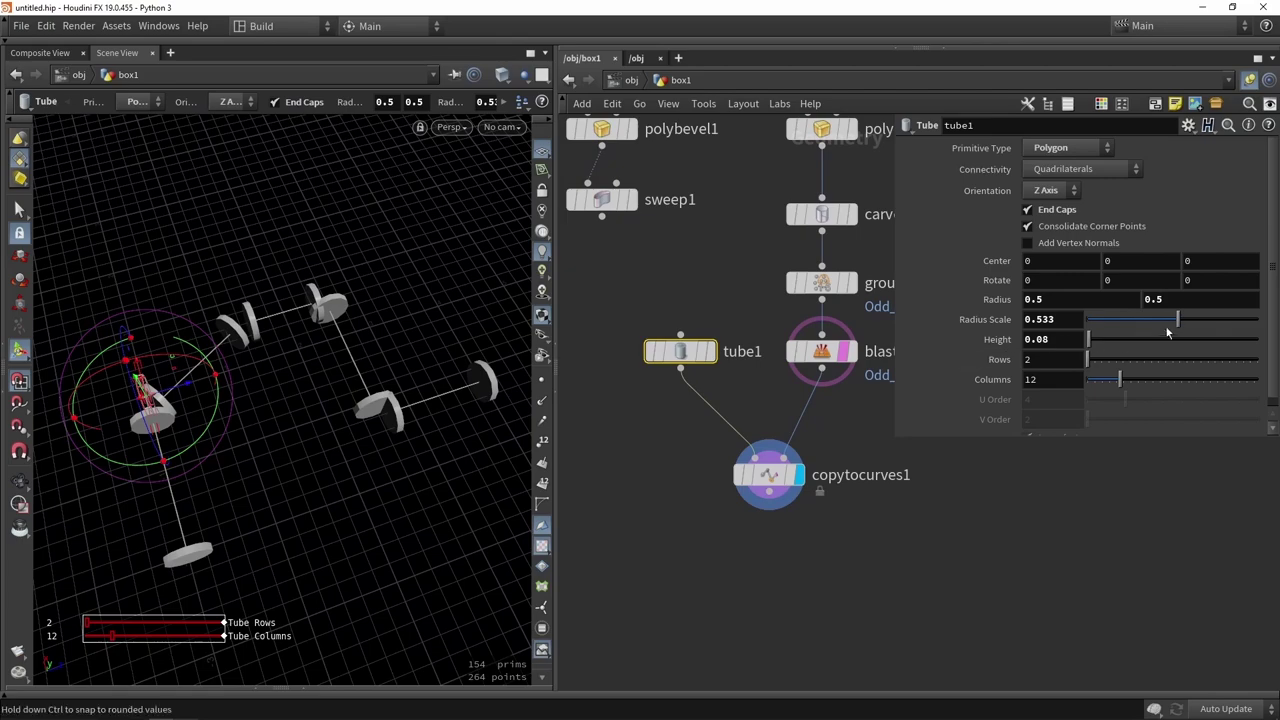
{"action": "left_click_drag", "start_coordinate": [1178, 320], "coordinate": [1133, 321]}
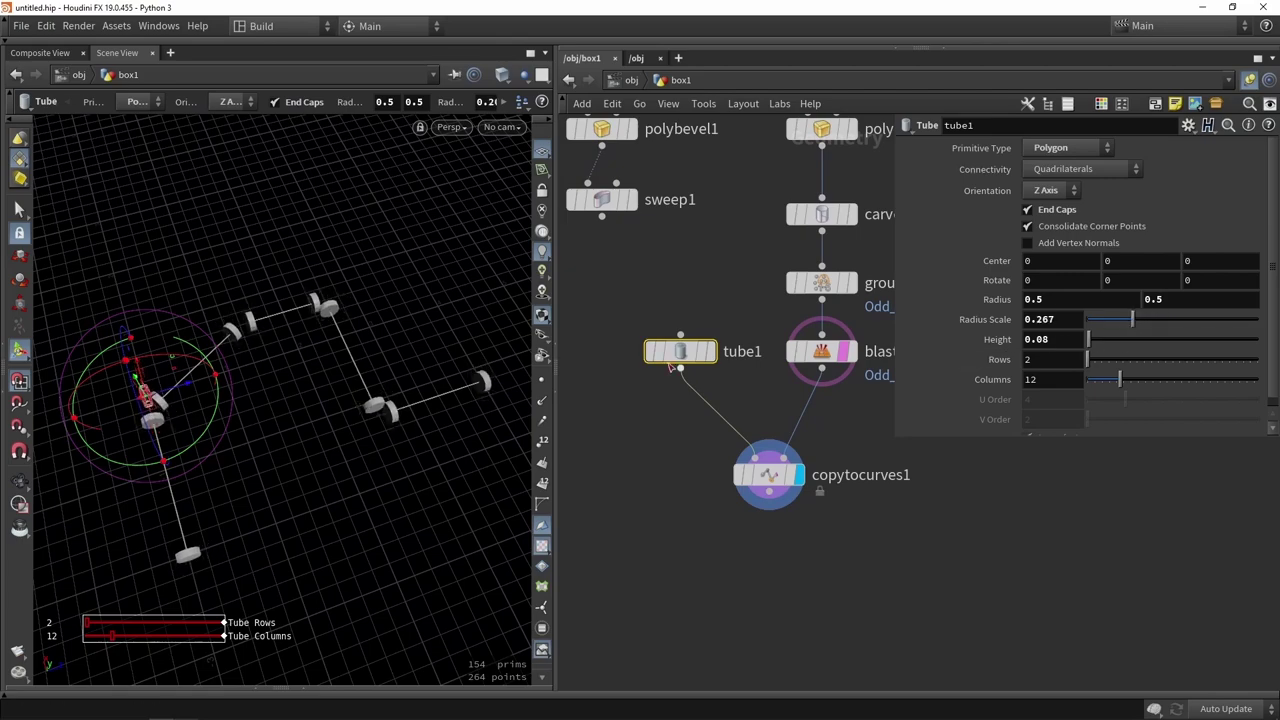
{"action": "key", "text": "Escape"}
{"action": "scroll", "coordinate": [368, 427], "scroll_direction": "up", "scroll_amount": 4}
{"action": "left_click_drag", "start_coordinate": [367, 426], "coordinate": [340, 374]}
{"action": "middle_click_drag", "start_coordinate": [341, 374], "coordinate": [354, 314]}
{"action": "scroll", "coordinate": [352, 312], "scroll_direction": "down", "scroll_amount": 4}
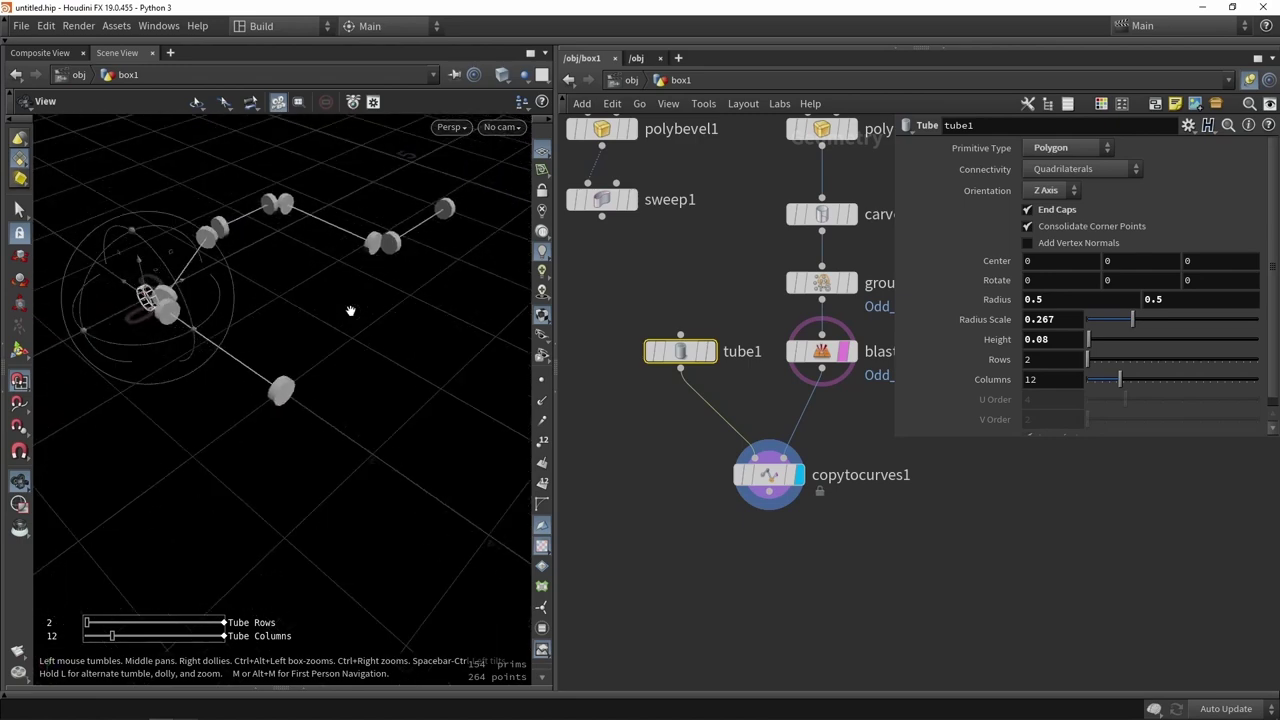
Add a Merge node below the two branches and connect the Sweep output to it.
{"action": "left_click", "coordinate": [635, 484]}
{"action": "middle_click_drag", "start_coordinate": [635, 512], "coordinate": [671, 467]}
{"action": "scroll", "coordinate": [671, 467], "scroll_direction": "down", "scroll_amount": 2}
{"action": "scroll", "coordinate": [671, 467], "scroll_direction": "down", "scroll_amount": 2}
{"action": "middle_click_drag", "start_coordinate": [618, 397], "coordinate": [677, 404]}
{"action": "left_click_drag", "start_coordinate": [621, 172], "coordinate": [578, 304]}
{"action": "key", "text": "Tab"}
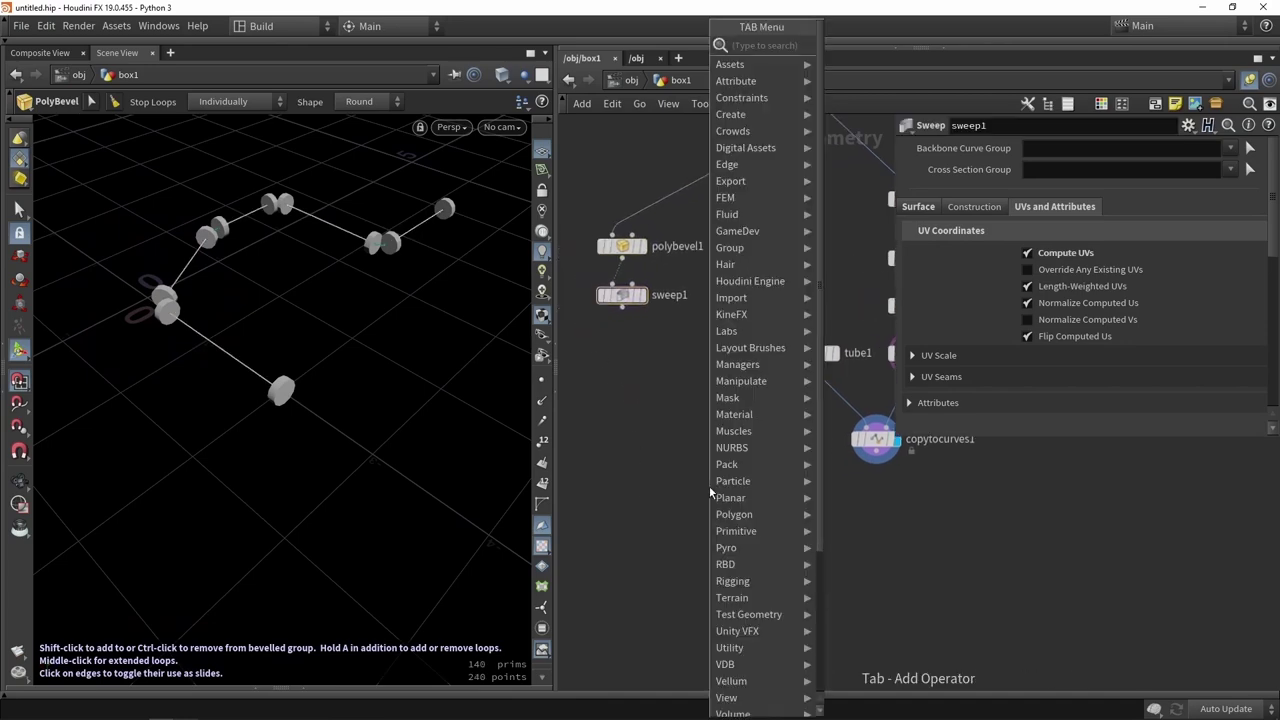
{"action": "type", "text": "merge"}
{"action": "key", "text": "Return"}
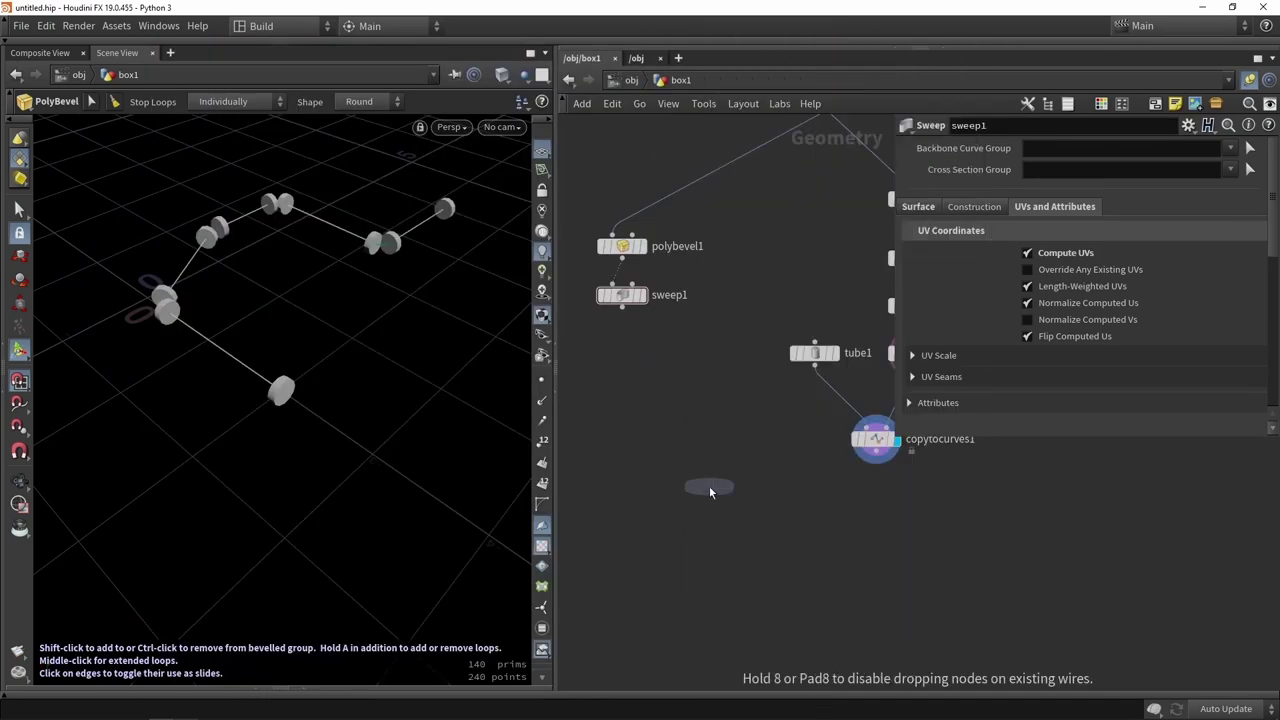
{"action": "left_click", "coordinate": [711, 512]}
{"action": "left_click_drag", "start_coordinate": [629, 331], "coordinate": [712, 506]}
{"action": "middle_click_drag", "start_coordinate": [740, 451], "coordinate": [662, 334]}
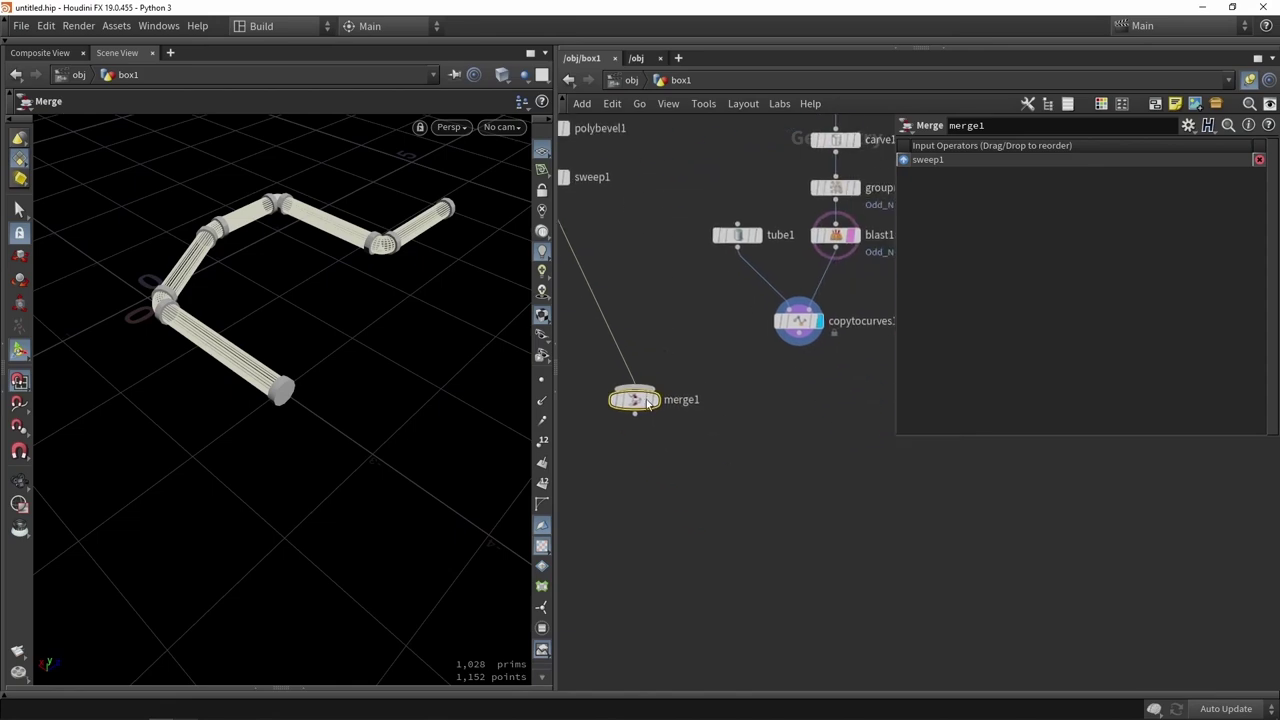
Connect the Copy to Curves output to the Merge node as well and display the merged pipe.
{"action": "left_click_drag", "start_coordinate": [646, 400], "coordinate": [652, 456]}
{"action": "left_click_drag", "start_coordinate": [798, 333], "coordinate": [650, 443]}
{"action": "left_click", "coordinate": [666, 436]}
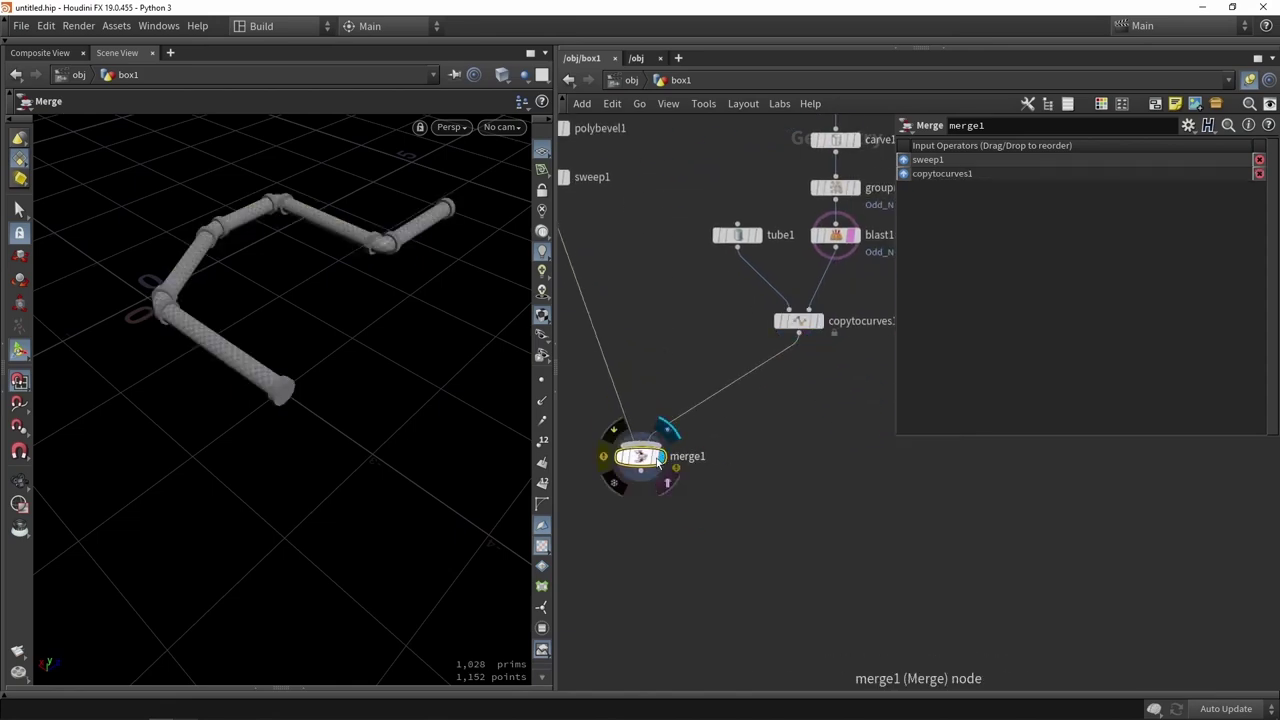
Examine the merged pipe's joints and end collars from several angles.
{"action": "left_click_drag", "start_coordinate": [190, 242], "coordinate": [219, 303], "text": "alt"}
{"action": "scroll", "coordinate": [286, 354], "scroll_direction": "up", "scroll_amount": 6}
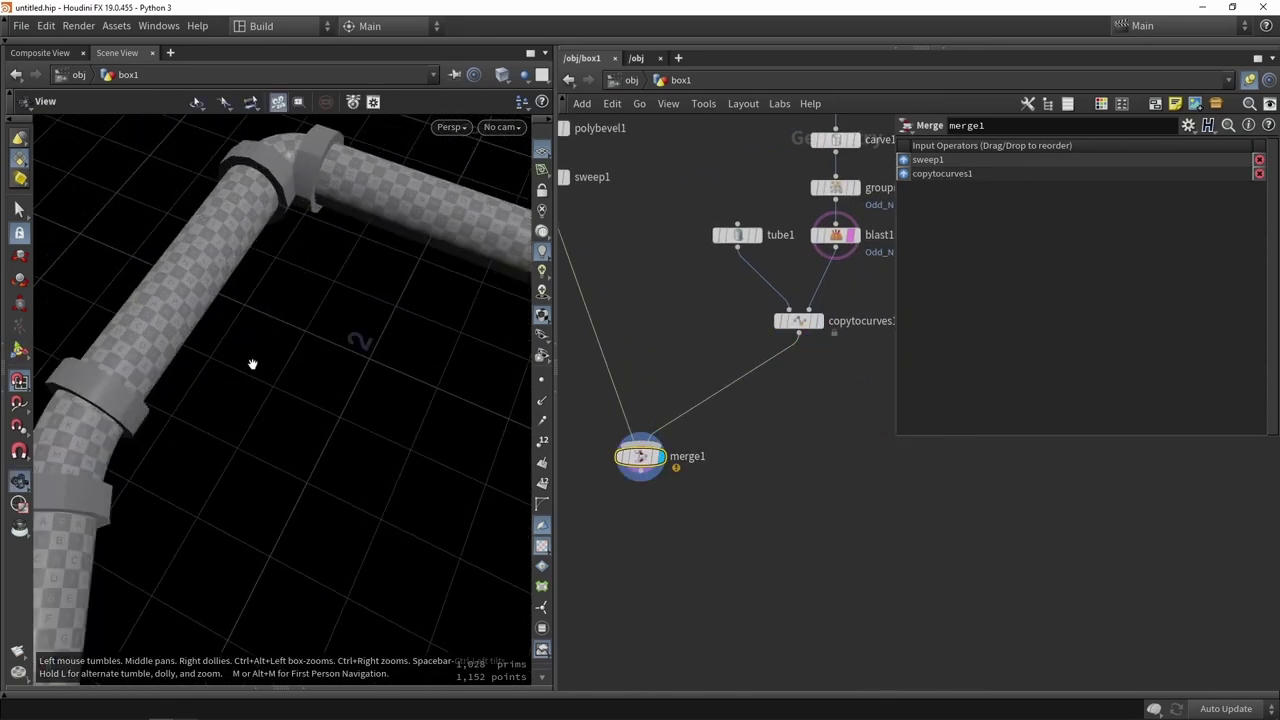
{"action": "middle_click_drag", "start_coordinate": [251, 366], "coordinate": [274, 354]}
{"action": "scroll", "coordinate": [249, 309], "scroll_direction": "down", "scroll_amount": 4}
{"action": "scroll", "coordinate": [274, 354], "scroll_direction": "down", "scroll_amount": 2}
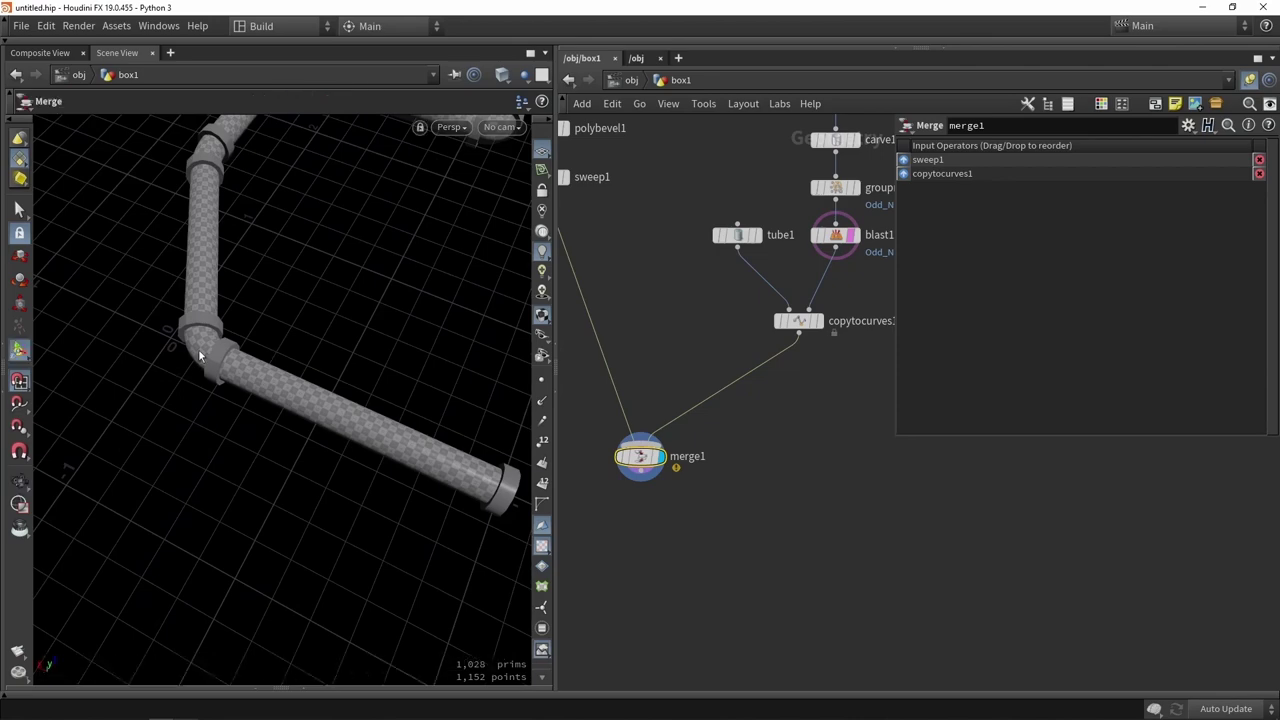
{"action": "middle_click_drag", "start_coordinate": [369, 283], "coordinate": [281, 377], "text": "alt"}
{"action": "left_click_drag", "start_coordinate": [281, 377], "coordinate": [380, 283]}
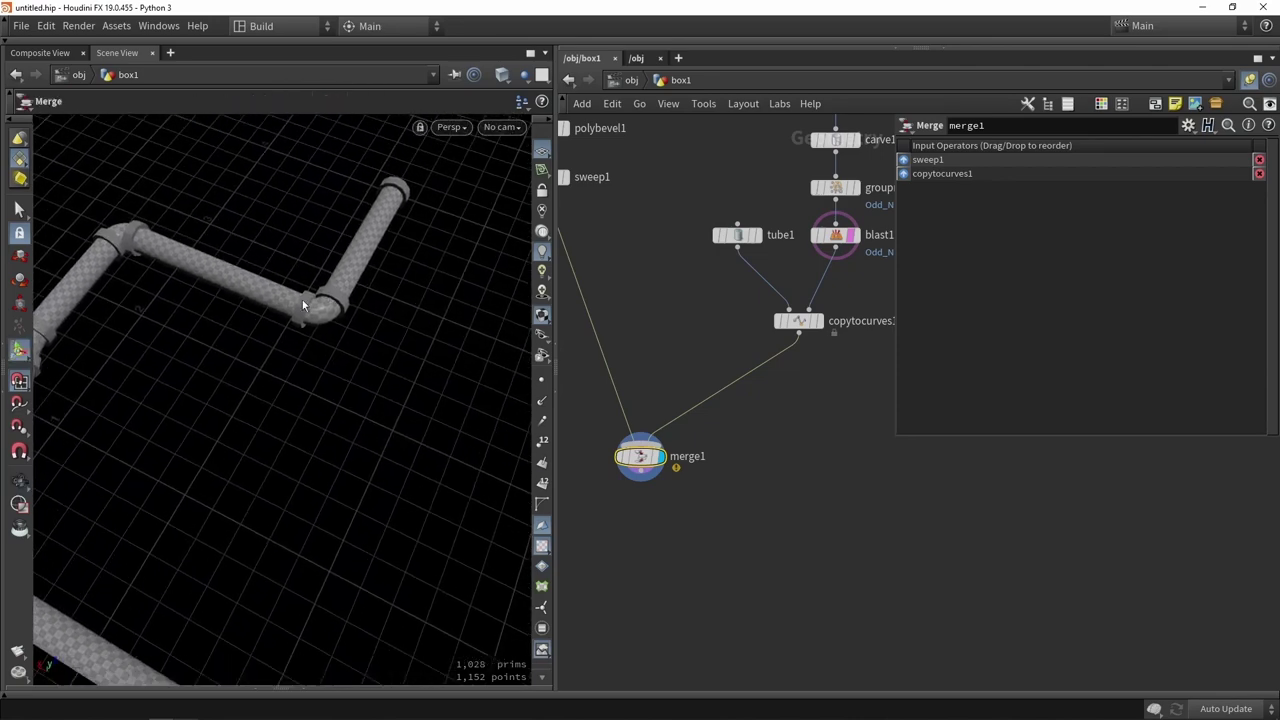
{"action": "left_click_drag", "start_coordinate": [403, 217], "coordinate": [415, 240]}
{"action": "left_click_drag", "start_coordinate": [303, 414], "coordinate": [306, 426]}
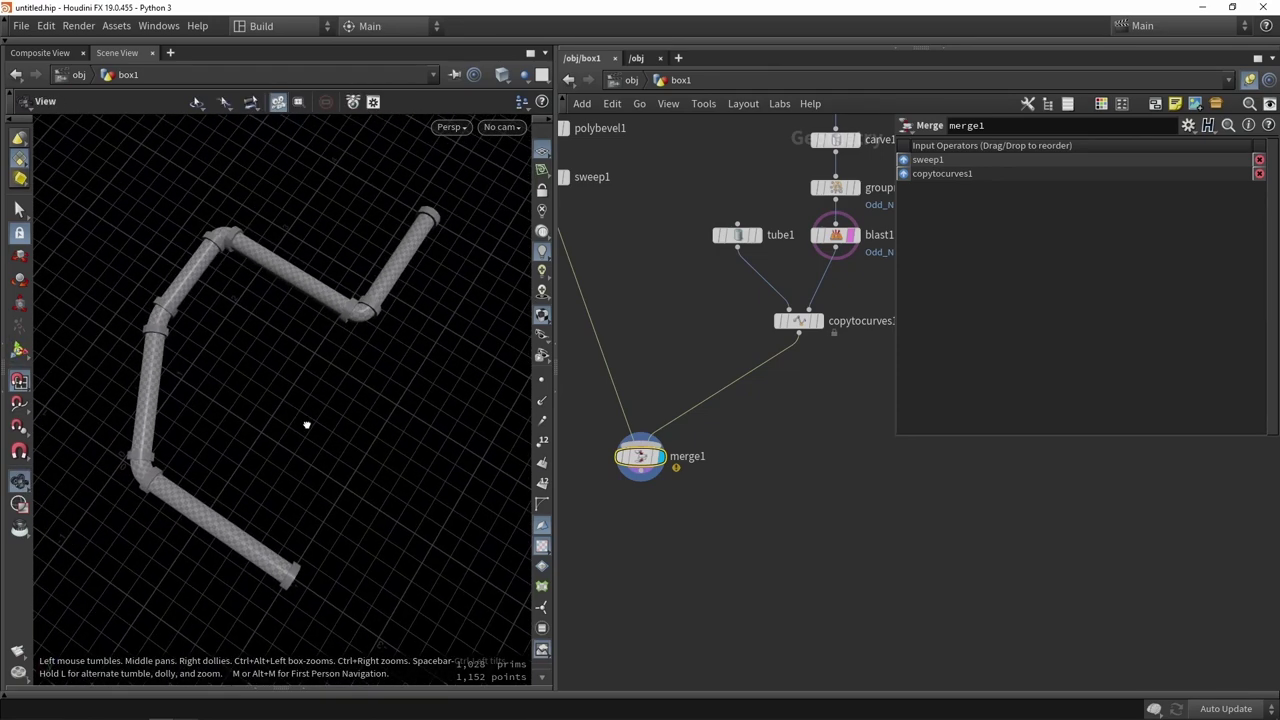
Add a Copy to Points node with the tube as source and the Blast output as target points, and display it.
{"action": "middle_click_drag", "start_coordinate": [835, 375], "coordinate": [709, 440]}
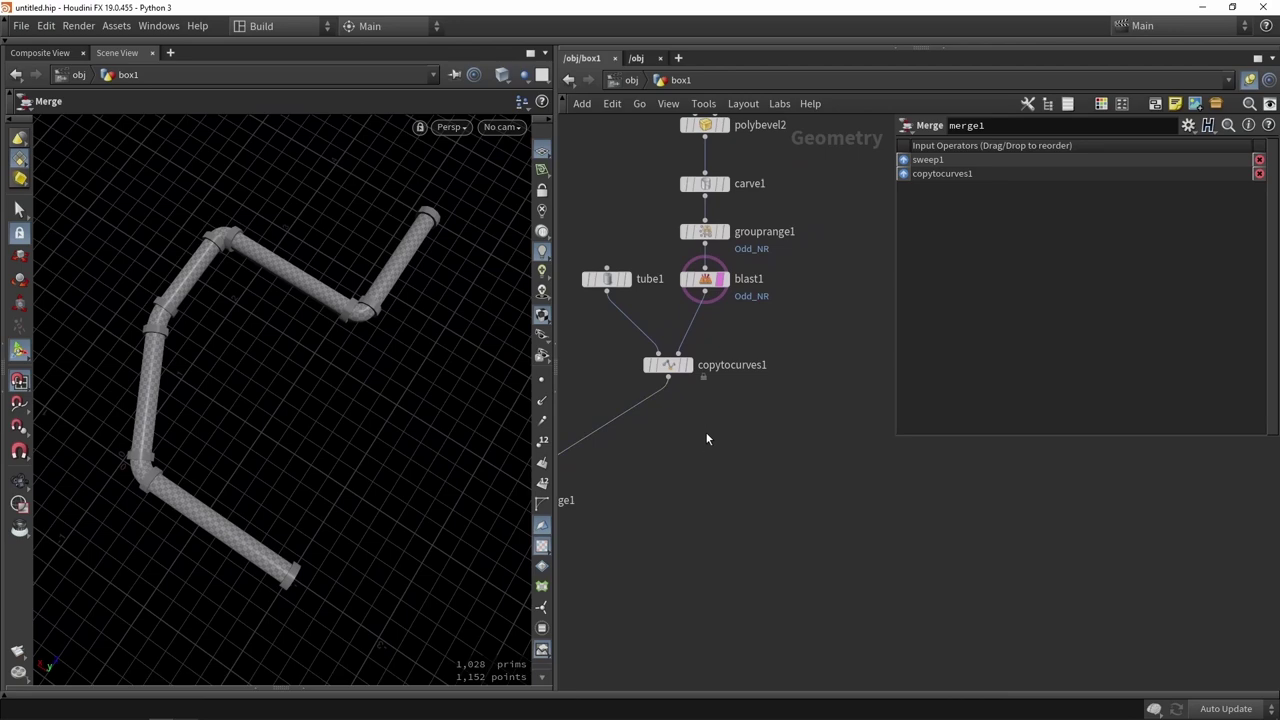
{"action": "left_click_drag", "start_coordinate": [705, 431], "coordinate": [640, 358]}
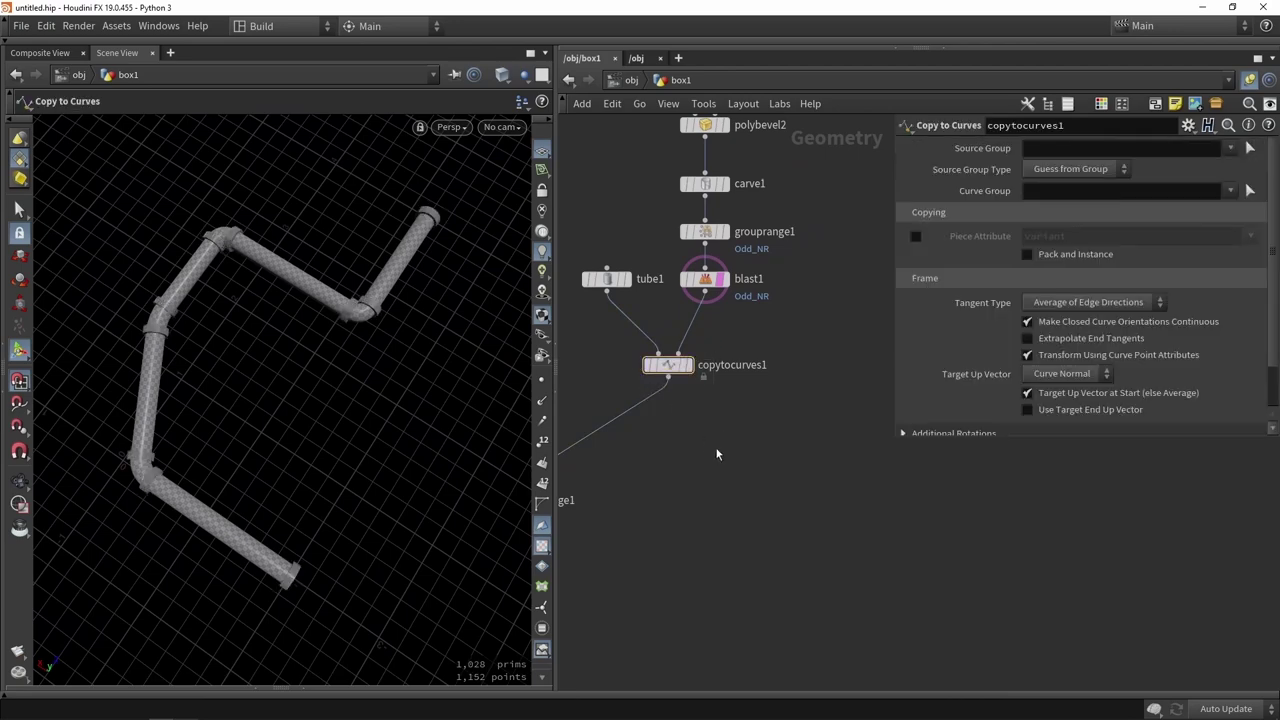
{"action": "key", "text": "Tab"}
{"action": "type", "text": "cop"}
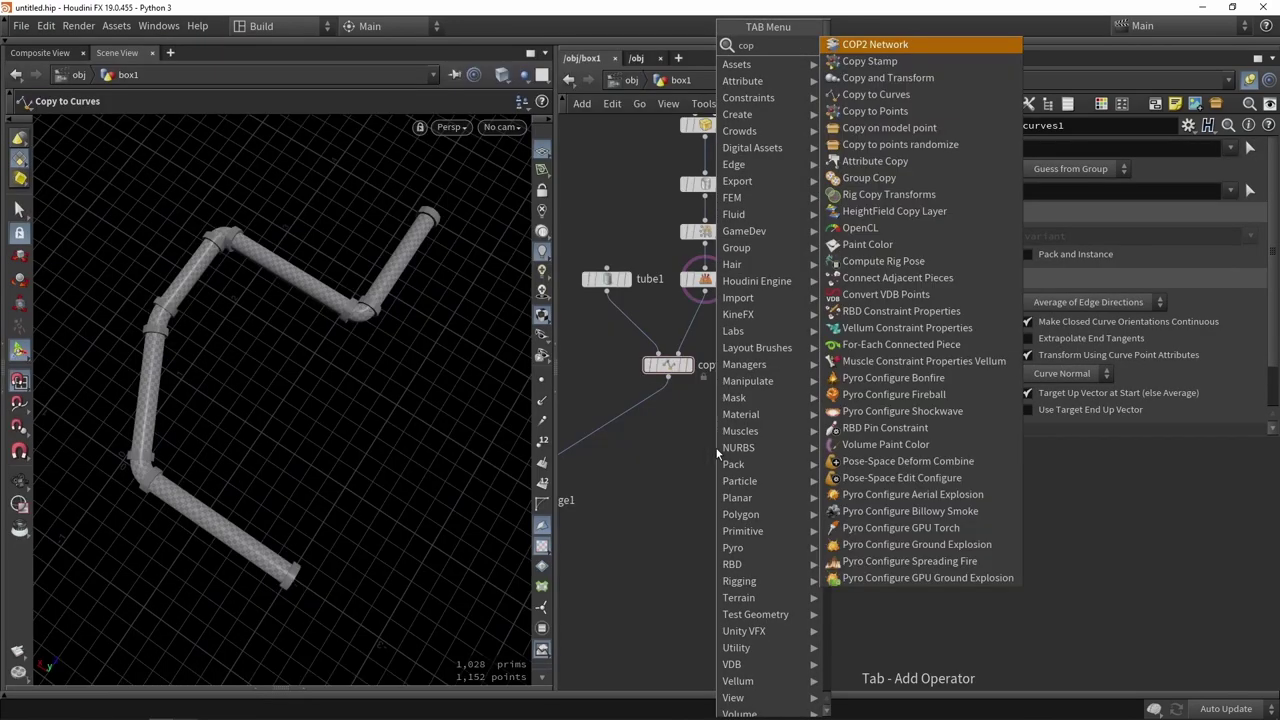
{"action": "type", "text": "y"}
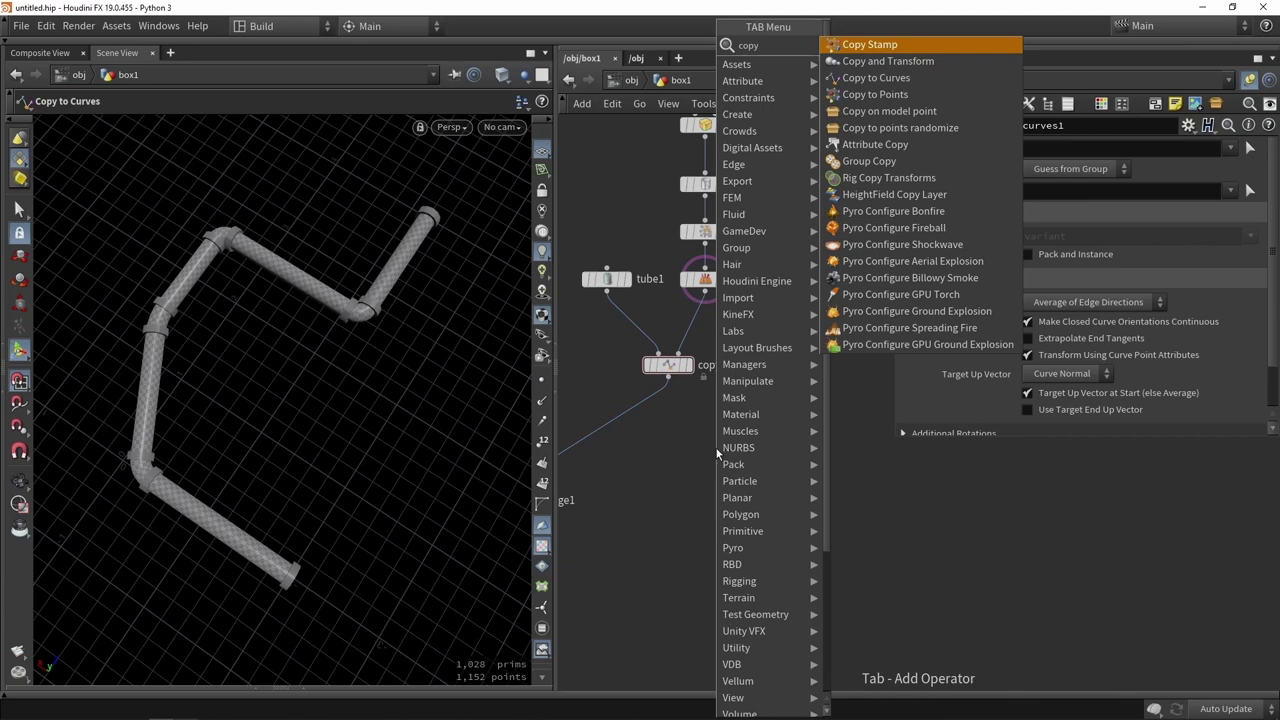
{"action": "left_click", "coordinate": [868, 97]}
{"action": "left_click", "coordinate": [791, 420]}
{"action": "left_click_drag", "start_coordinate": [607, 291], "coordinate": [781, 408]}
{"action": "left_click_drag", "start_coordinate": [705, 292], "coordinate": [801, 404]}
{"action": "left_click", "coordinate": [801, 403]}
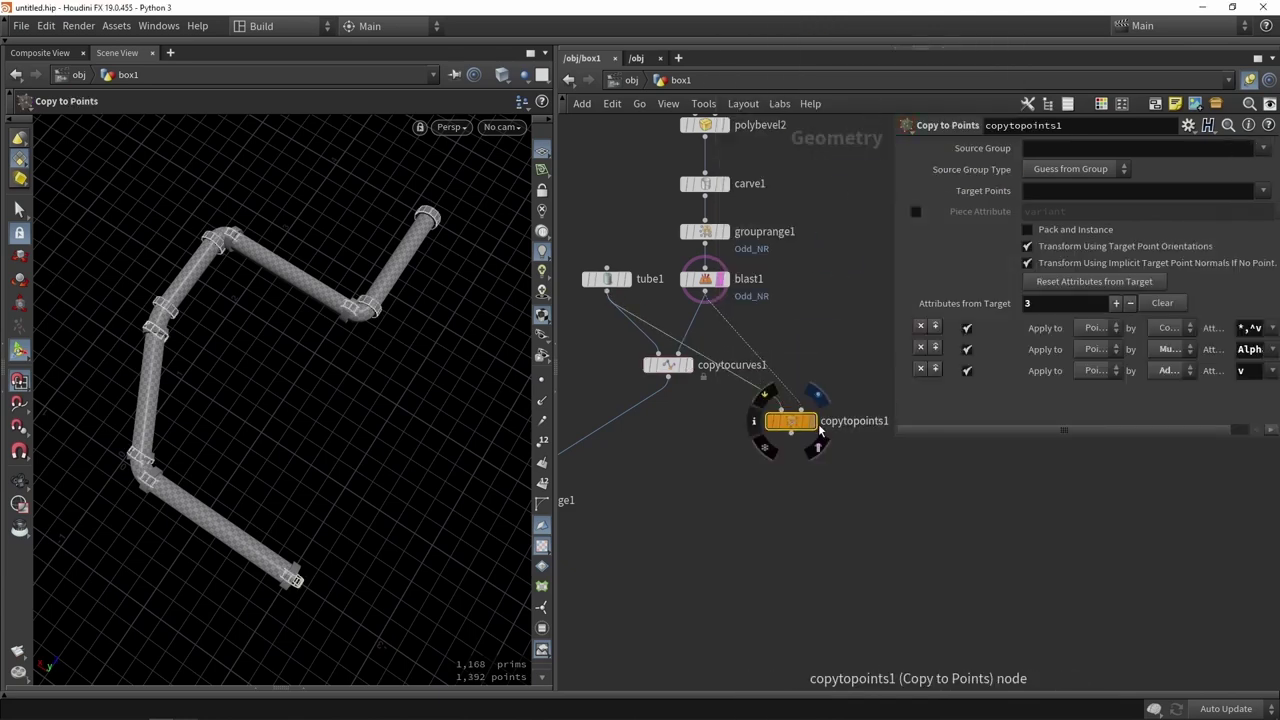
Compare the Copy to Points discs with the Blast segments, and line up the two copy nodes in one row.
{"action": "key", "text": "Escape"}
{"action": "left_click_drag", "start_coordinate": [184, 390], "coordinate": [345, 343]}
{"action": "key", "text": "Return"}
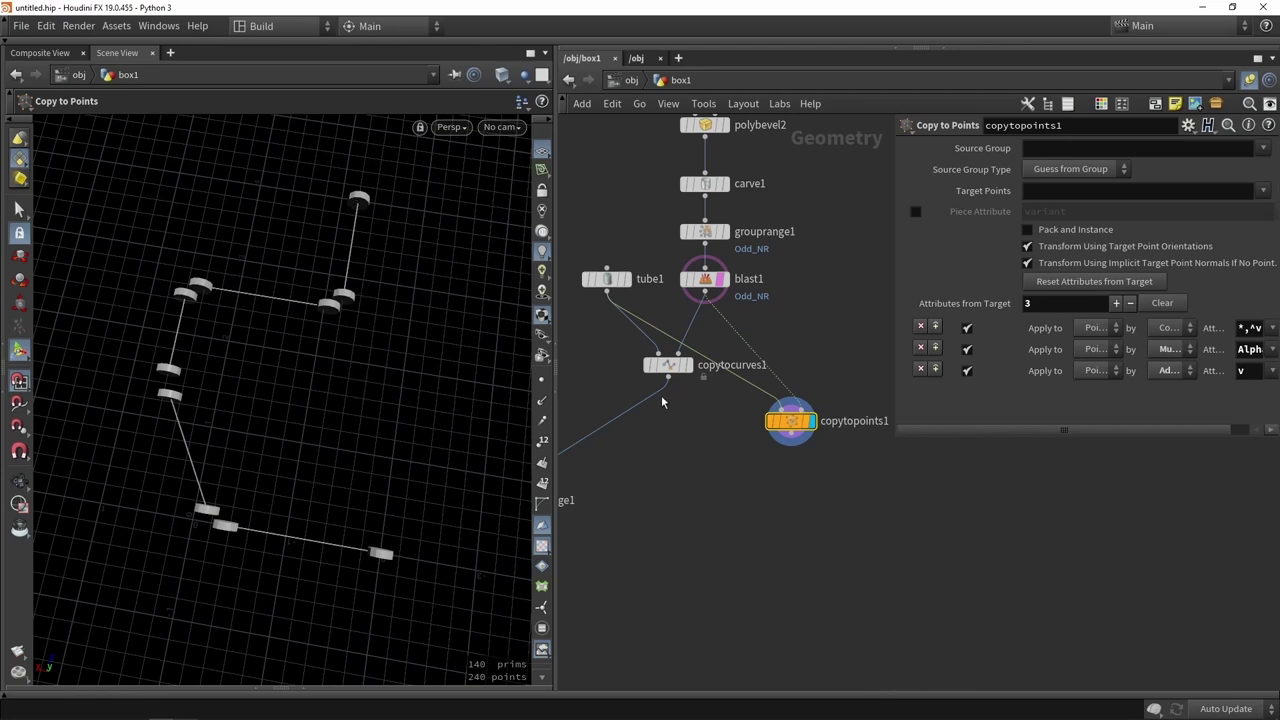
{"action": "left_click_drag", "start_coordinate": [668, 368], "coordinate": [651, 408]}
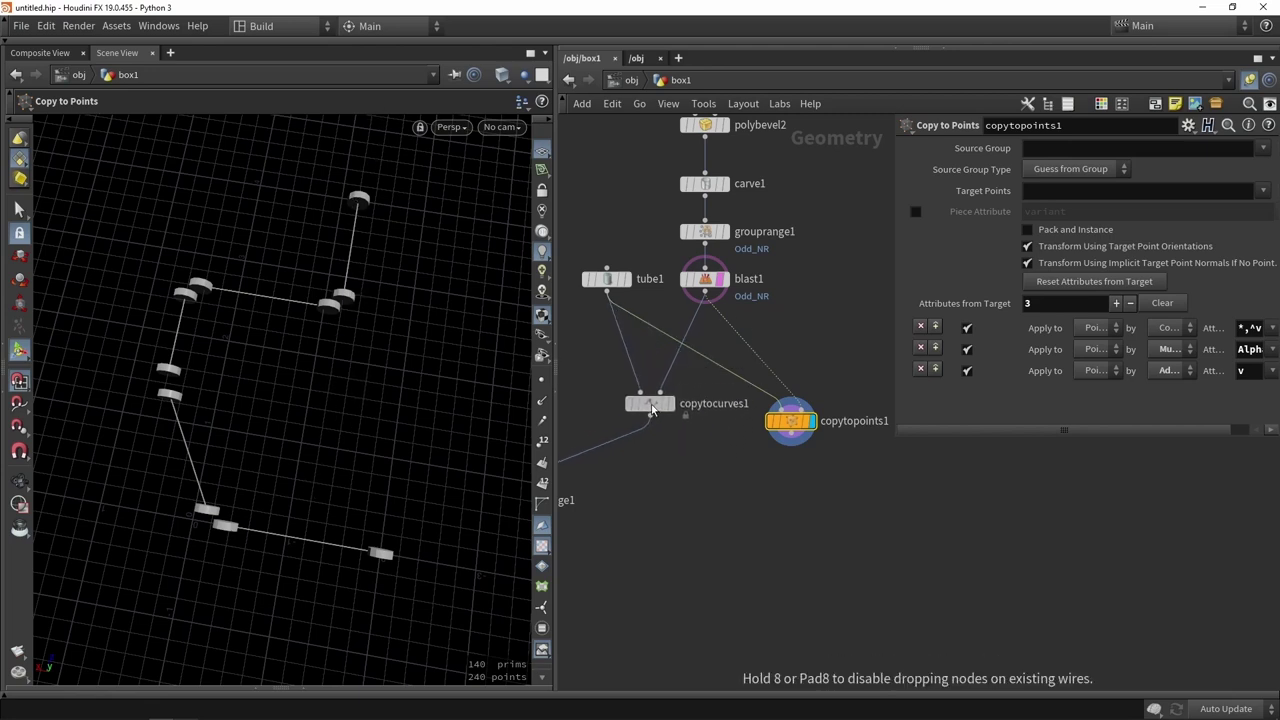
{"action": "left_click", "coordinate": [705, 280]}
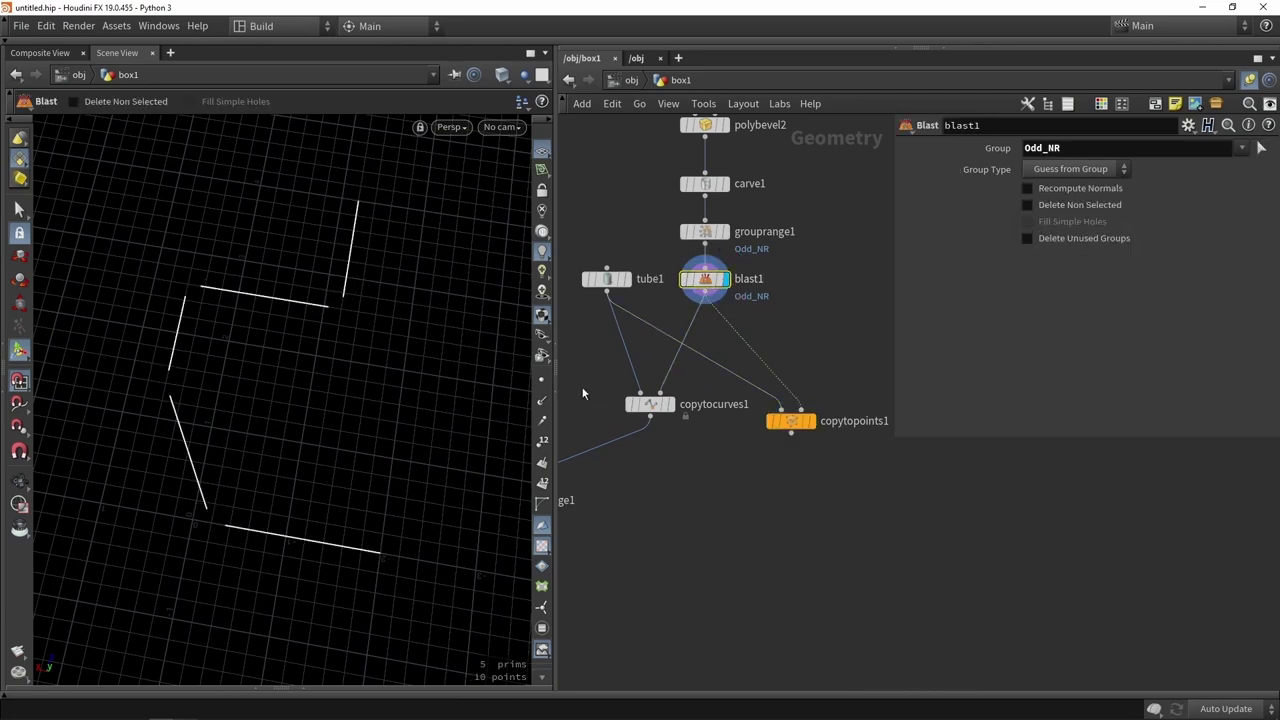
{"action": "left_click", "coordinate": [802, 422]}
{"action": "mouse_move", "coordinate": [798, 428]}
{"action": "left_mouse_down"}
{"action": "mouse_move", "coordinate": [790, 420]}
{"action": "mouse_move", "coordinate": [784, 434]}
{"action": "left_mouse_up"}
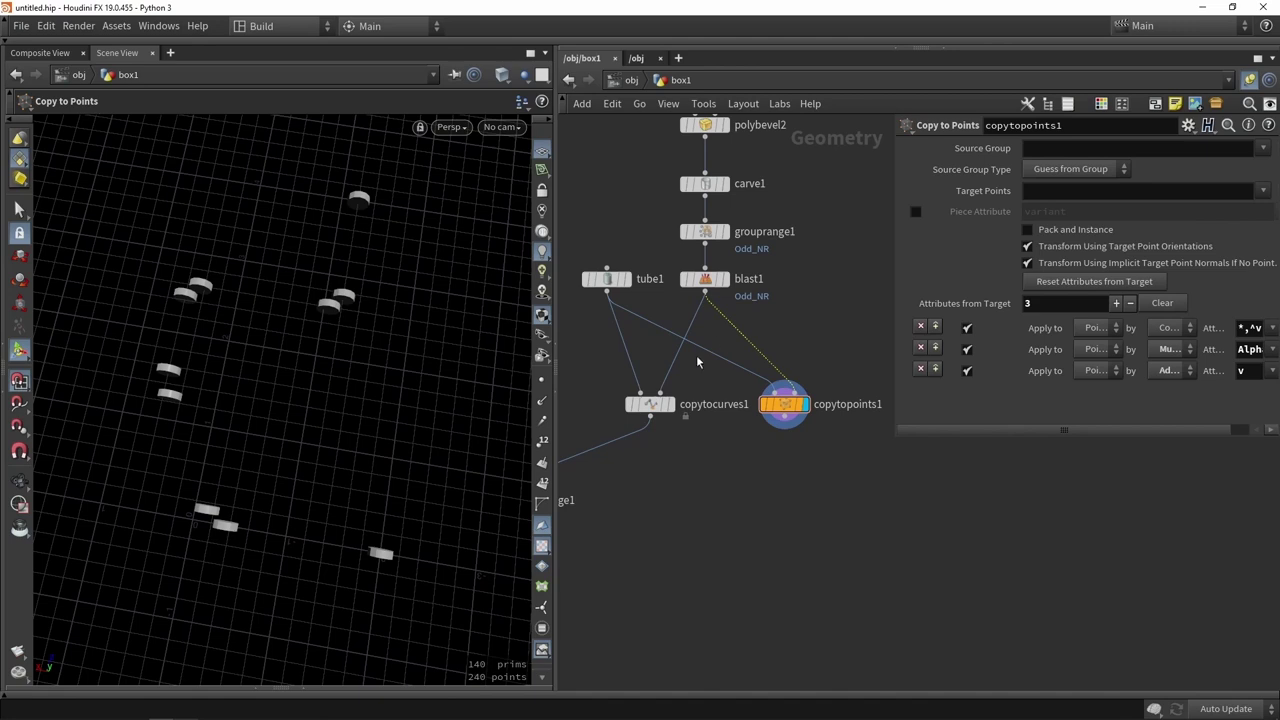
Look inside the Copy to Curves node at its internal Copy to Points network and return to the box1 level.
{"action": "double_click", "coordinate": [650, 404]}
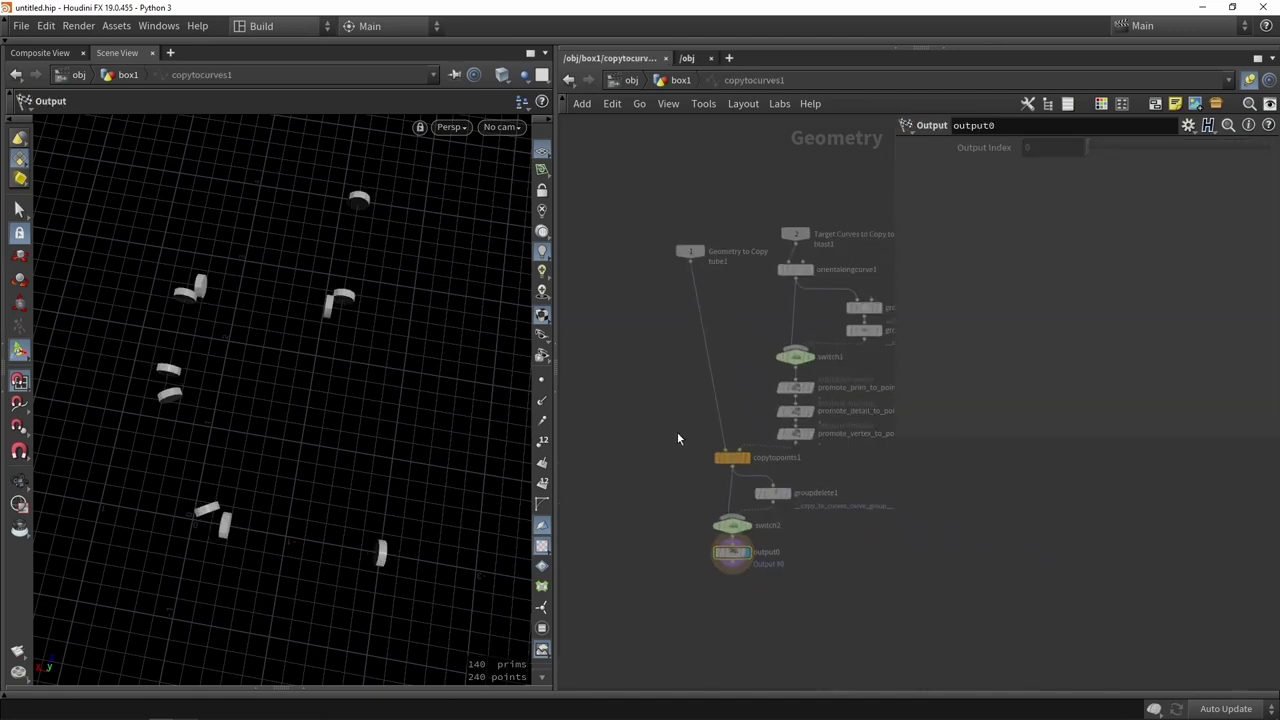
{"action": "middle_click_drag", "start_coordinate": [773, 378], "coordinate": [674, 341]}
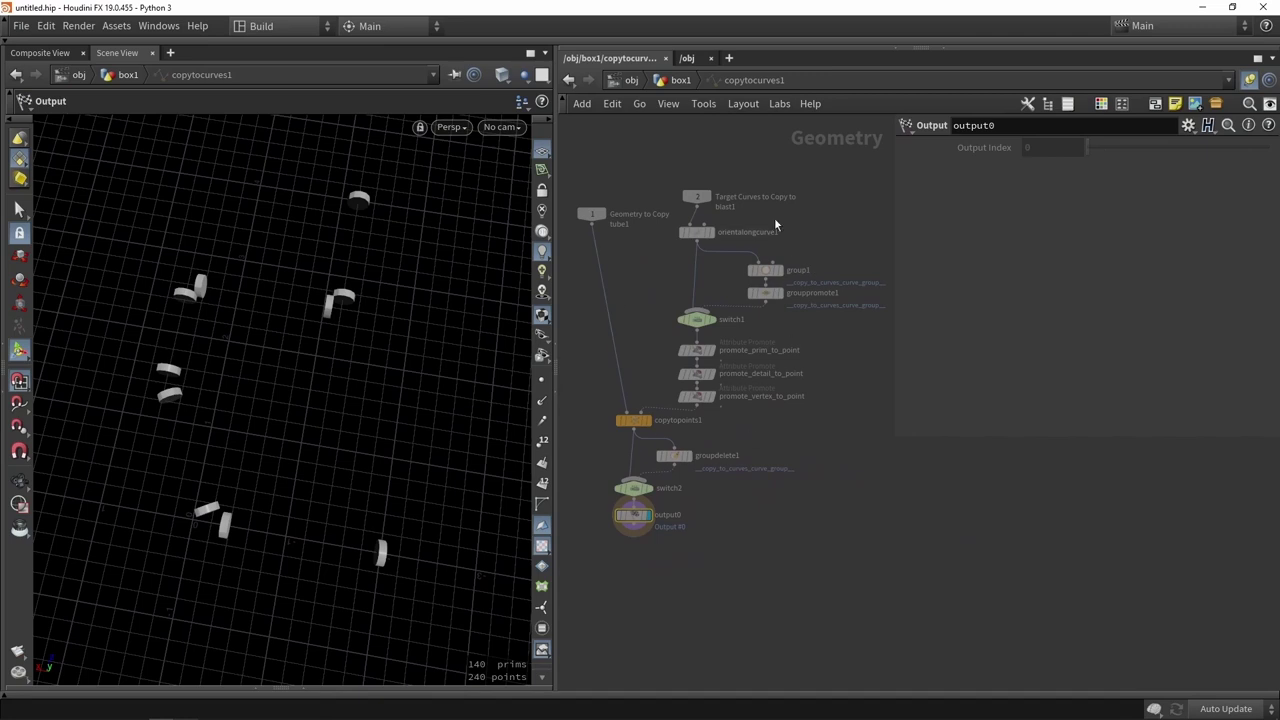
{"action": "scroll", "coordinate": [638, 420], "scroll_direction": "up", "scroll_amount": 4}
{"action": "left_click", "coordinate": [630, 424]}
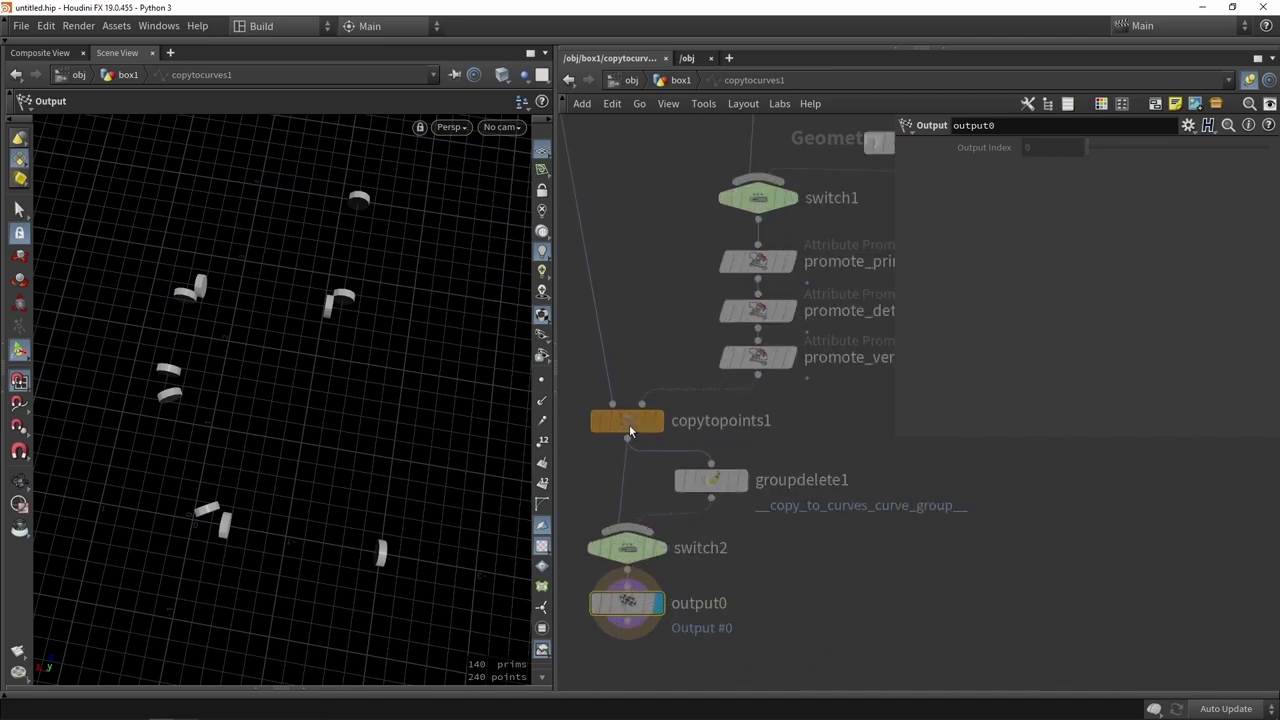
{"action": "left_click", "coordinate": [656, 86]}
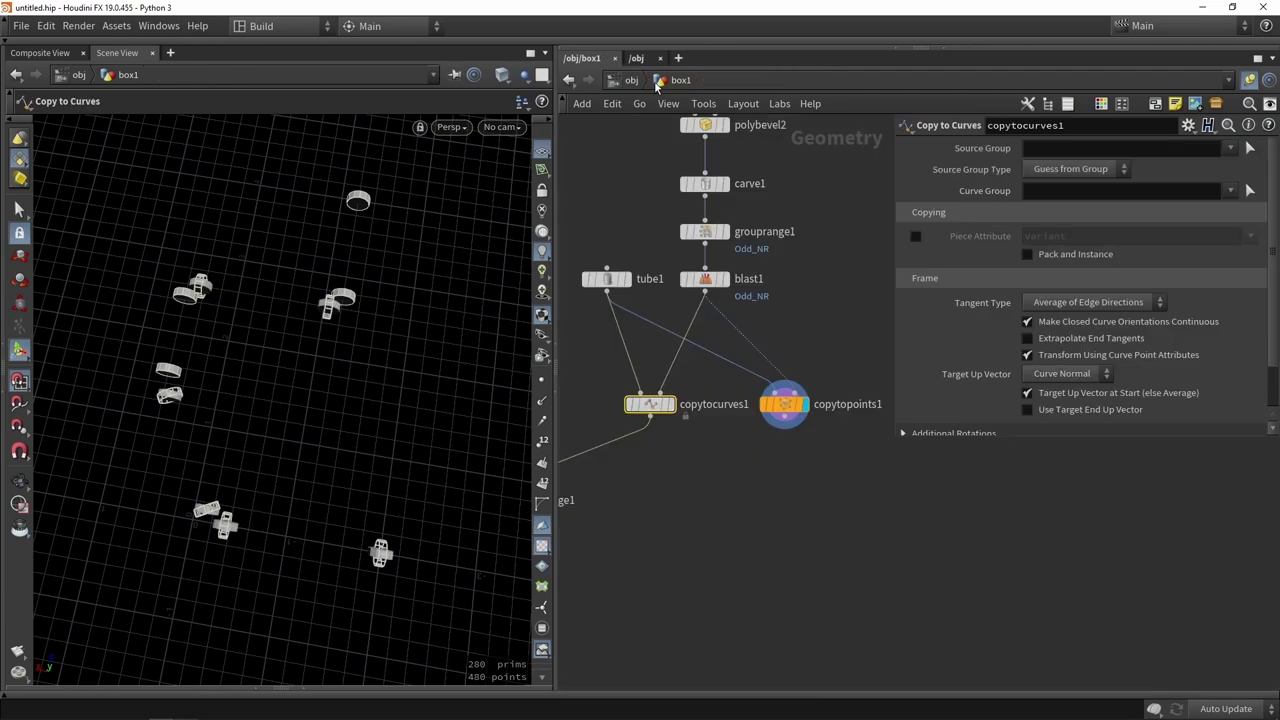
{"action": "left_click", "coordinate": [724, 446]}
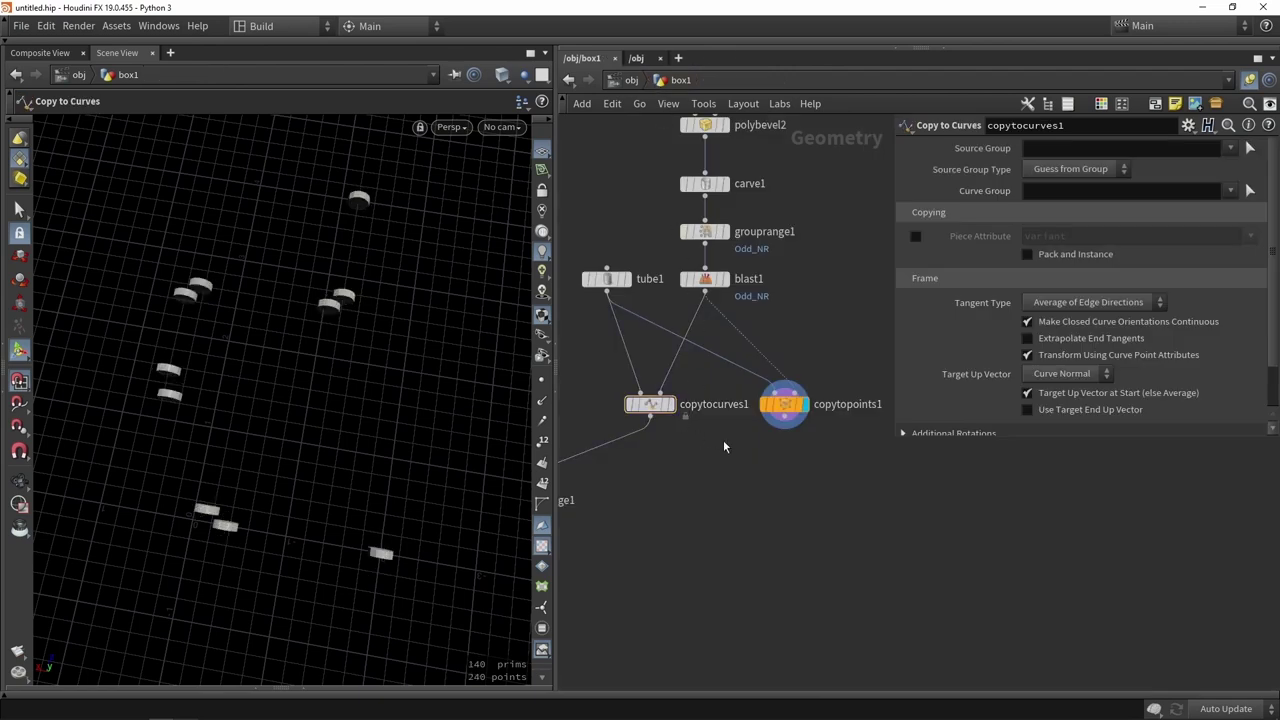
Delete the Copy to Points node from the network.
{"action": "scroll", "coordinate": [770, 466], "scroll_direction": "down", "scroll_amount": 3}
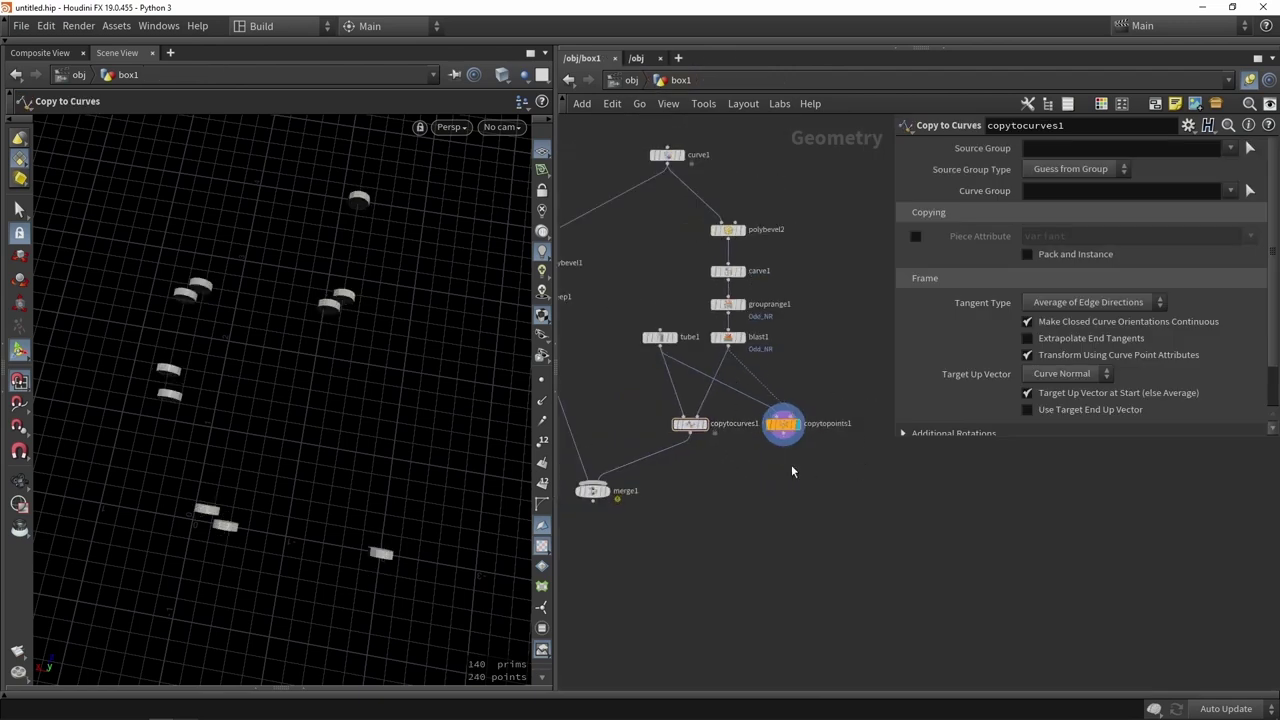
{"action": "scroll", "coordinate": [791, 464], "scroll_direction": "up", "scroll_amount": 2}
{"action": "left_click_drag", "start_coordinate": [830, 474], "coordinate": [767, 378]}
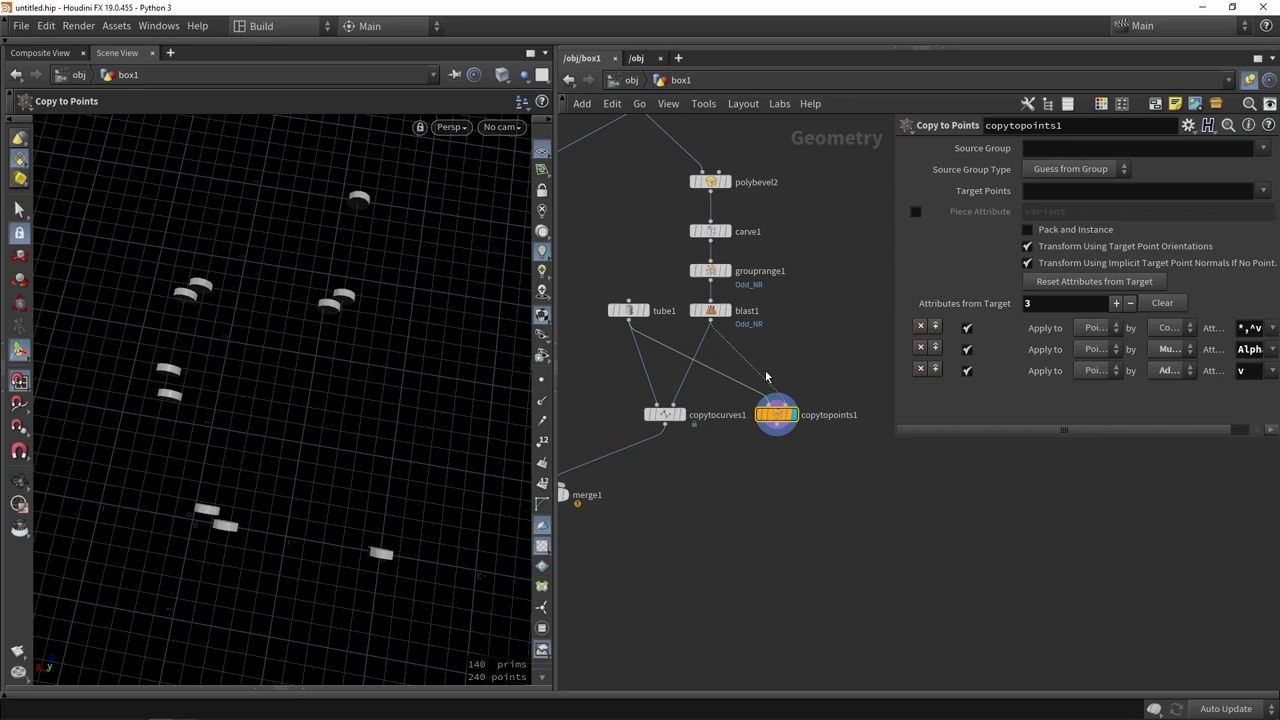
{"action": "key", "text": "Delete"}
Display the Merge node again and move it slightly lower in the network.
{"action": "scroll", "coordinate": [765, 372], "scroll_direction": "down", "scroll_amount": 3}
{"action": "scroll", "coordinate": [690, 430], "scroll_direction": "up", "scroll_amount": 5}
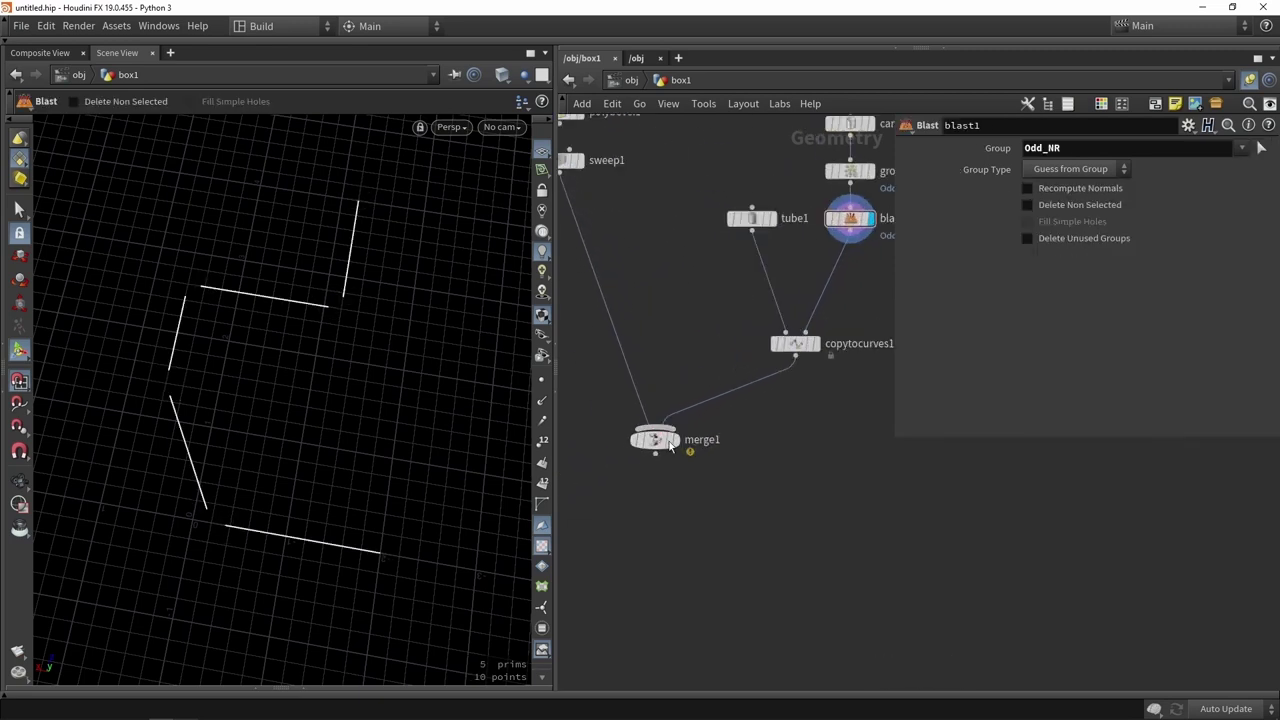
{"action": "left_click", "coordinate": [675, 440]}
{"action": "left_click_drag", "start_coordinate": [656, 440], "coordinate": [637, 490]}
{"action": "scroll", "coordinate": [676, 352], "scroll_direction": "down", "scroll_amount": 3}
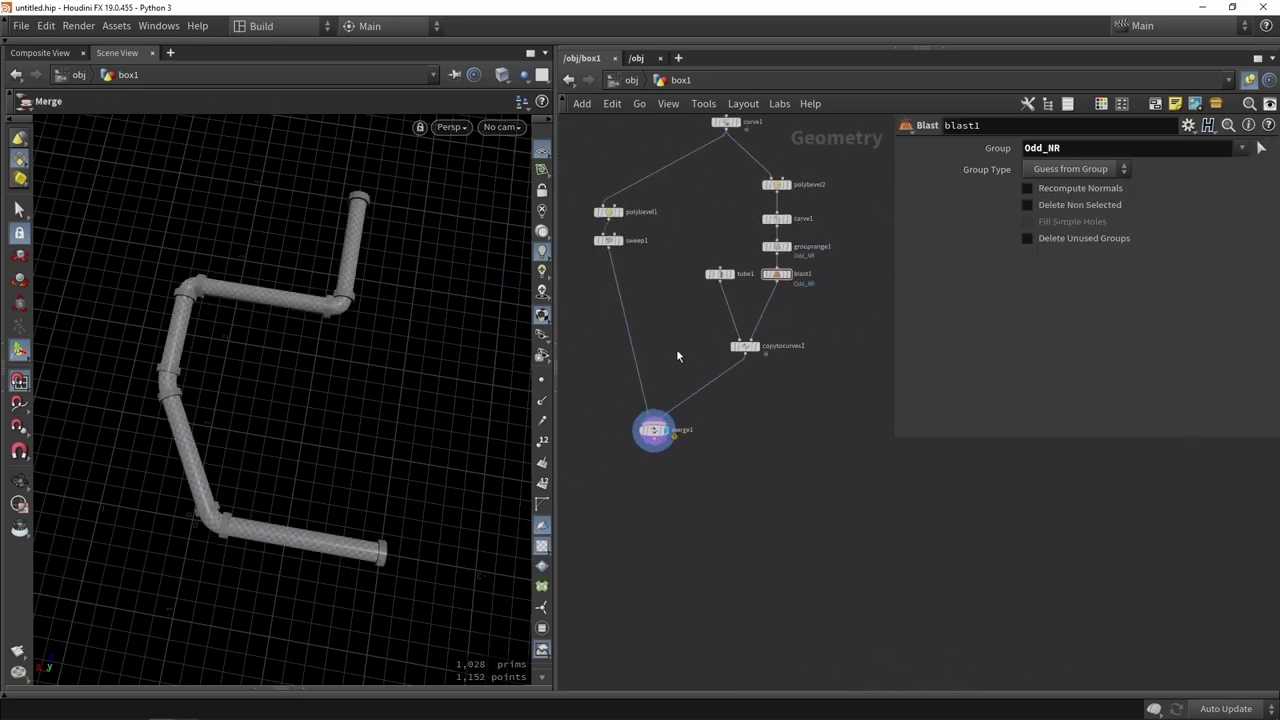
Select the Curve node at the head of the network and move the curve's upper end point outward to reshape the pipe.
{"action": "middle_click_drag", "start_coordinate": [677, 350], "coordinate": [681, 408]}
{"action": "scroll", "coordinate": [681, 408], "scroll_direction": "down", "scroll_amount": 1}
{"action": "scroll", "coordinate": [704, 257], "scroll_direction": "up", "scroll_amount": 3}
{"action": "left_click_drag", "start_coordinate": [726, 282], "coordinate": [653, 203]}
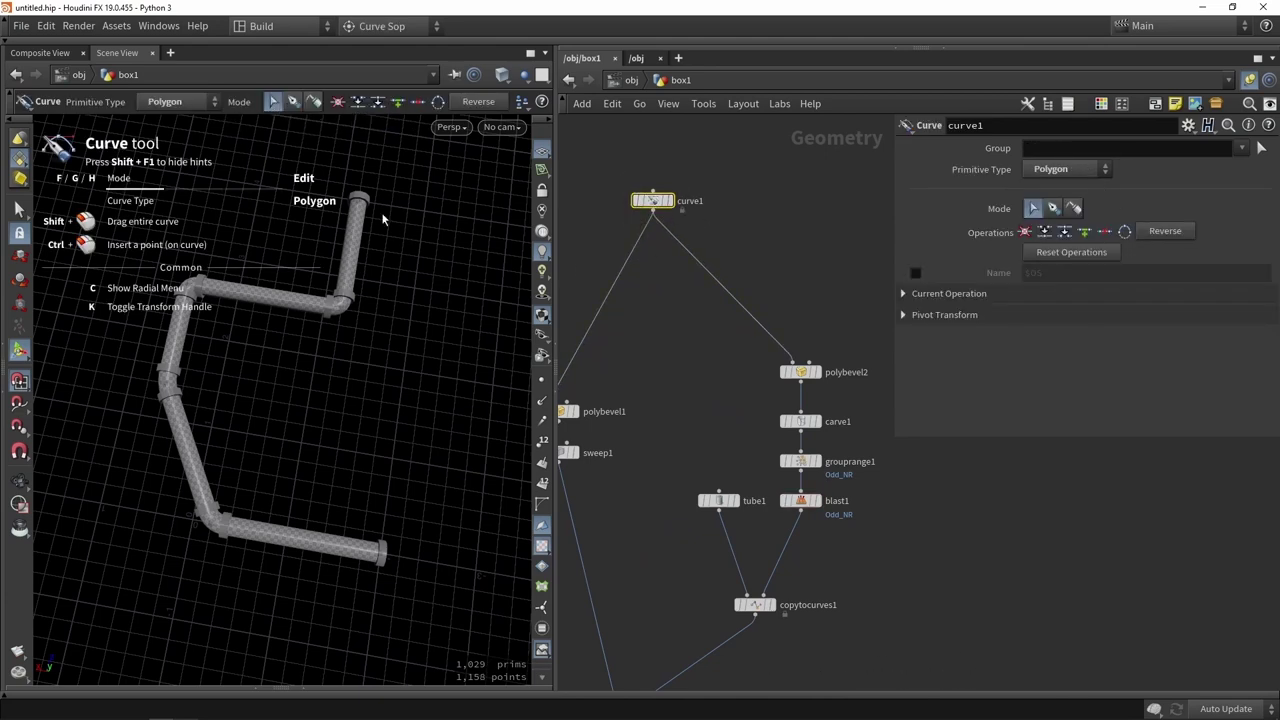
{"action": "left_click_drag", "start_coordinate": [366, 203], "coordinate": [440, 166]}
{"action": "right_click_drag", "start_coordinate": [457, 287], "coordinate": [403, 322], "text": "alt"}
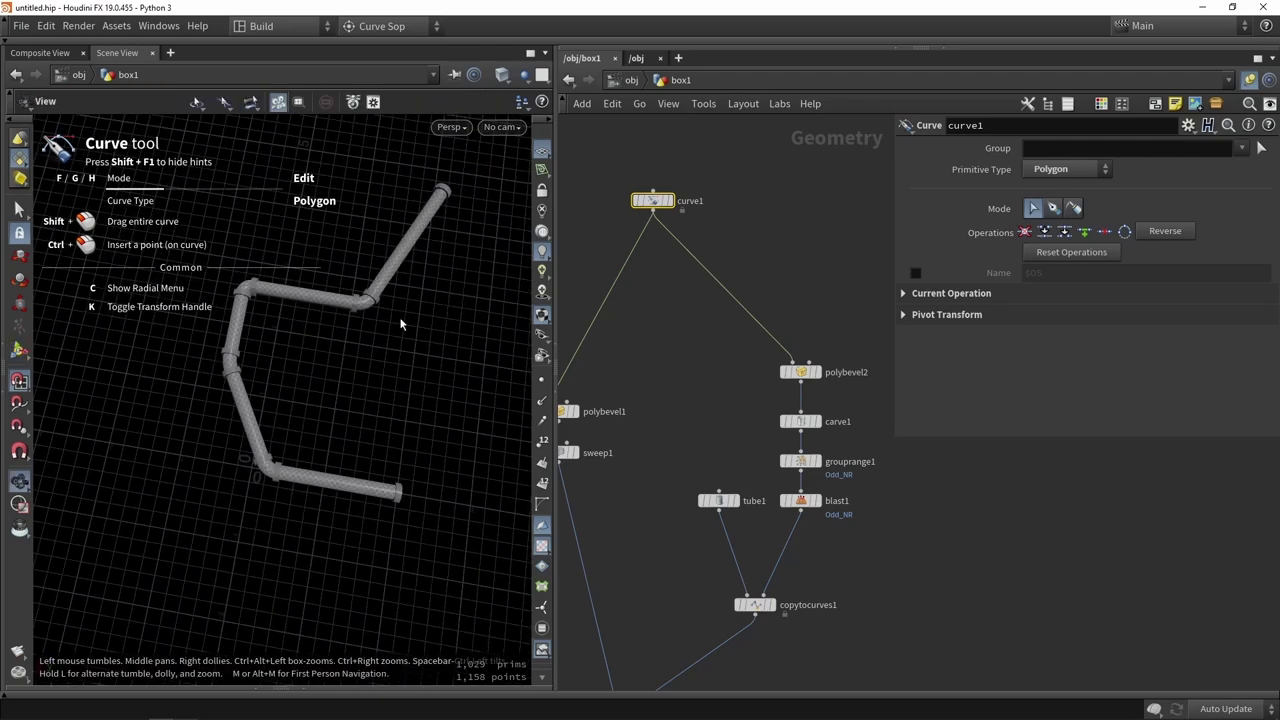
Move the curve's elbow point outward and its lower end point inward to reshape the pipe, and inspect the collars.
{"action": "left_click_drag", "start_coordinate": [366, 307], "coordinate": [419, 322]}
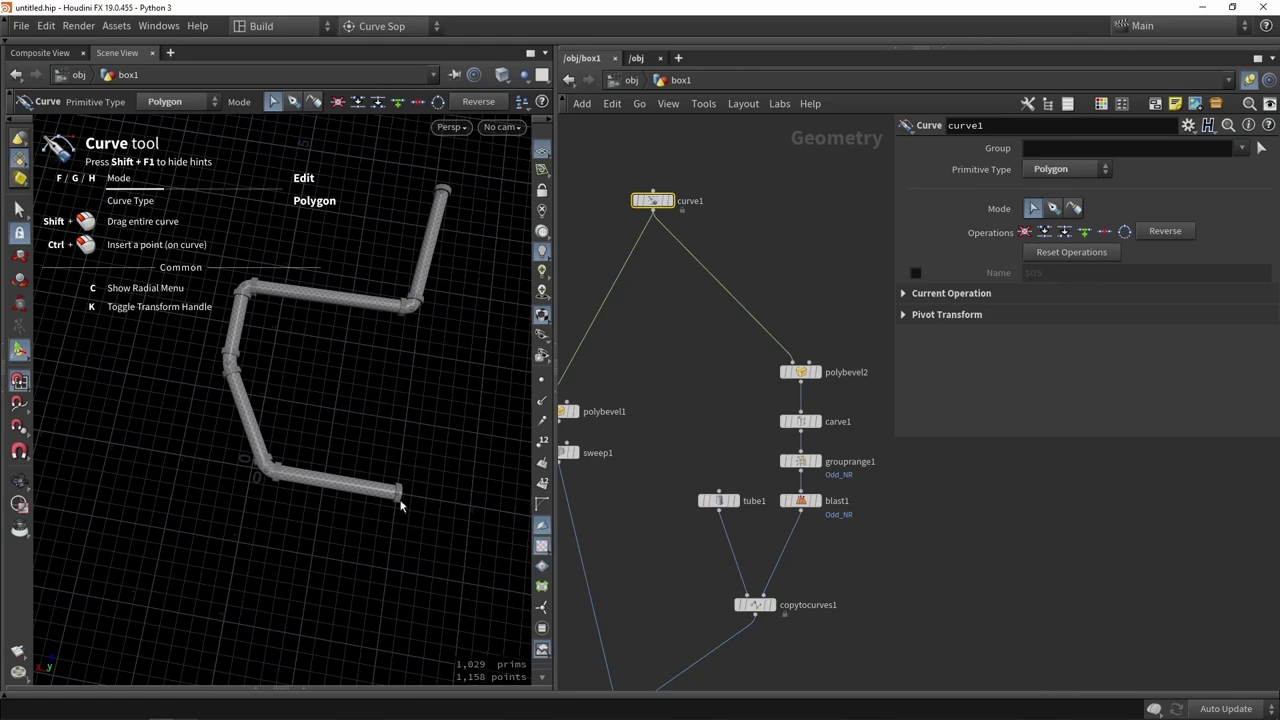
{"action": "left_click_drag", "start_coordinate": [399, 503], "coordinate": [354, 469]}
{"action": "key", "text": "space"}
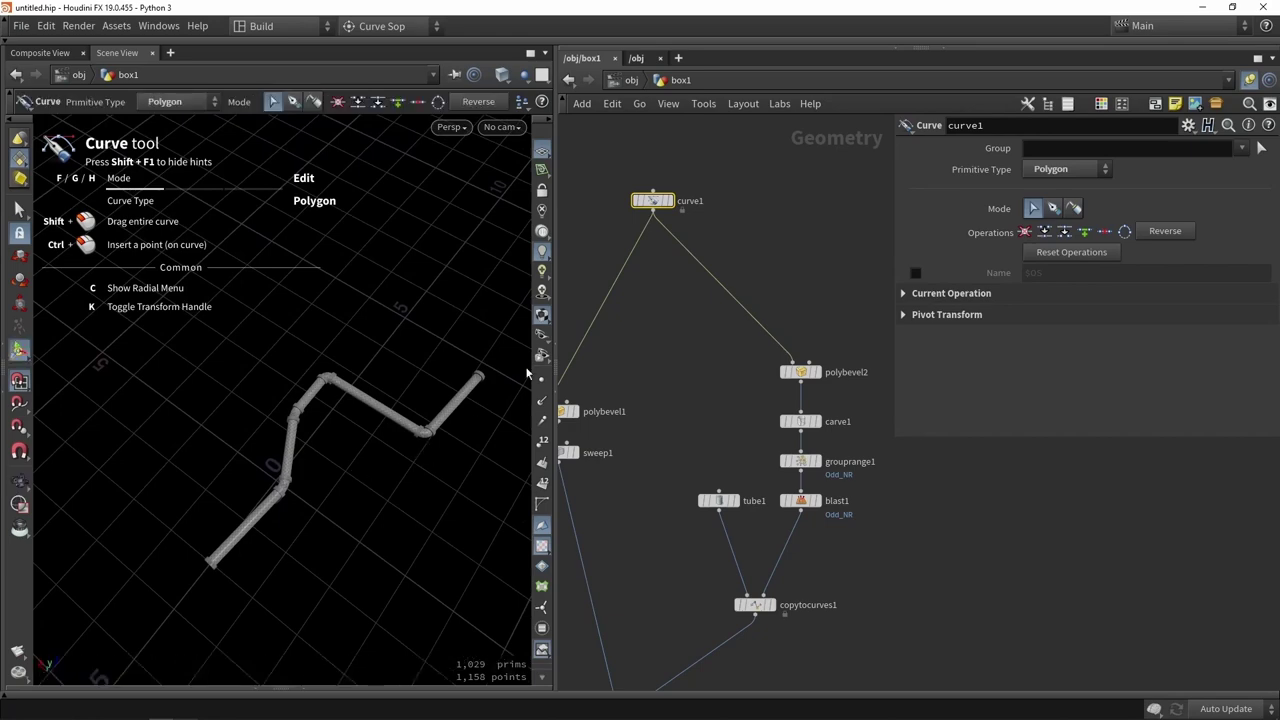
{"action": "left_click_drag", "start_coordinate": [551, 315], "coordinate": [653, 330]}
{"action": "key", "text": "space"}
{"action": "scroll", "coordinate": [400, 420], "scroll_direction": "up", "scroll_amount": 5}
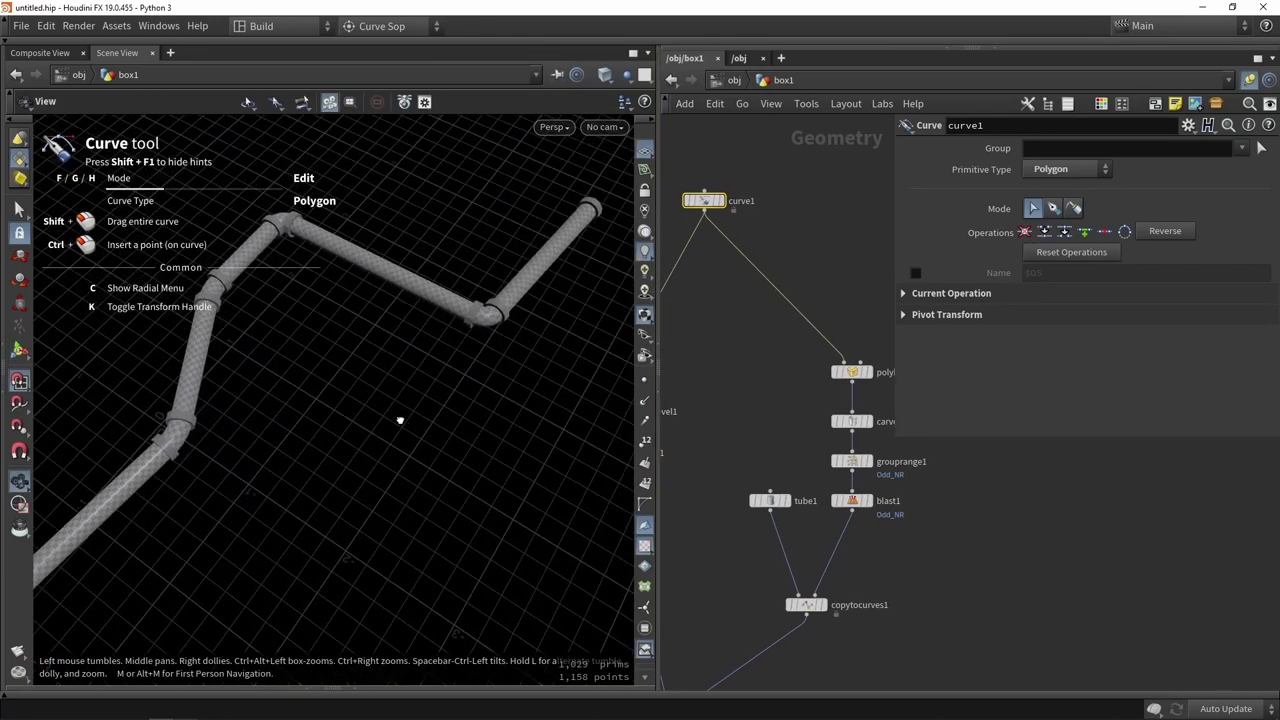
{"action": "scroll", "coordinate": [400, 420], "scroll_direction": "down", "scroll_amount": 4}
{"action": "scroll", "coordinate": [727, 393], "scroll_direction": "down", "scroll_amount": 3}
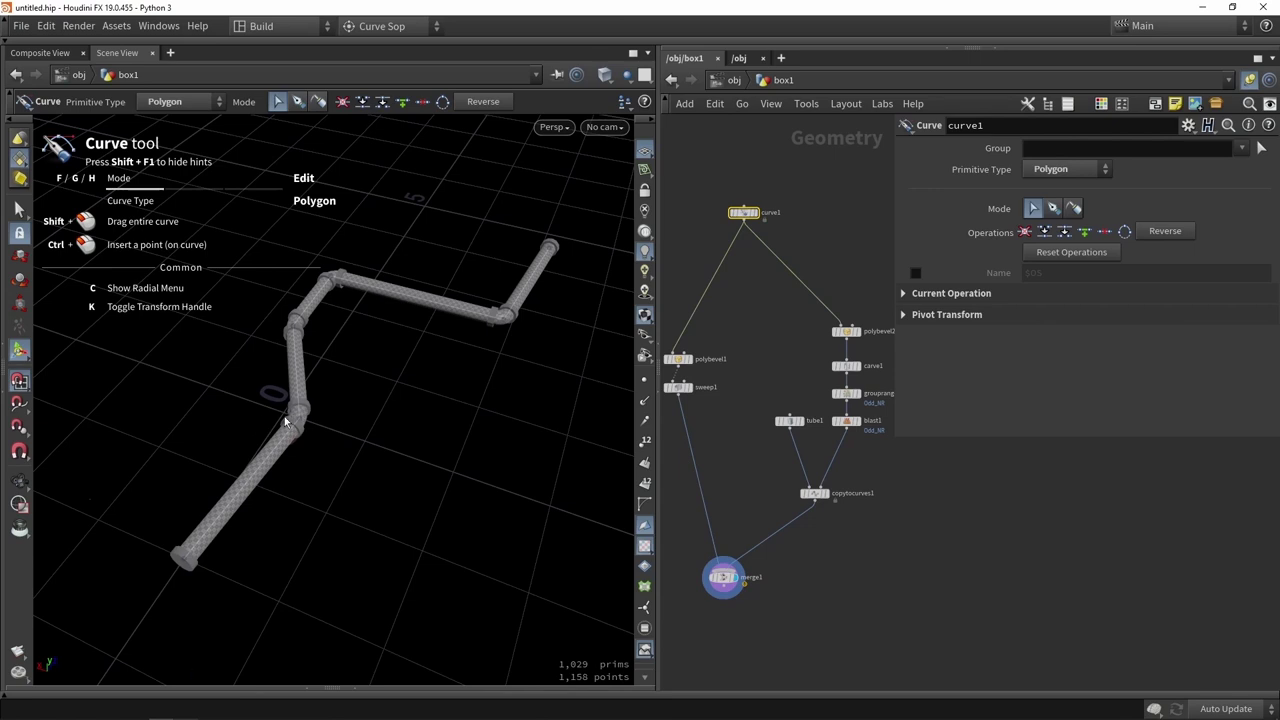
{"action": "scroll", "coordinate": [888, 463], "scroll_direction": "up", "scroll_amount": 3}
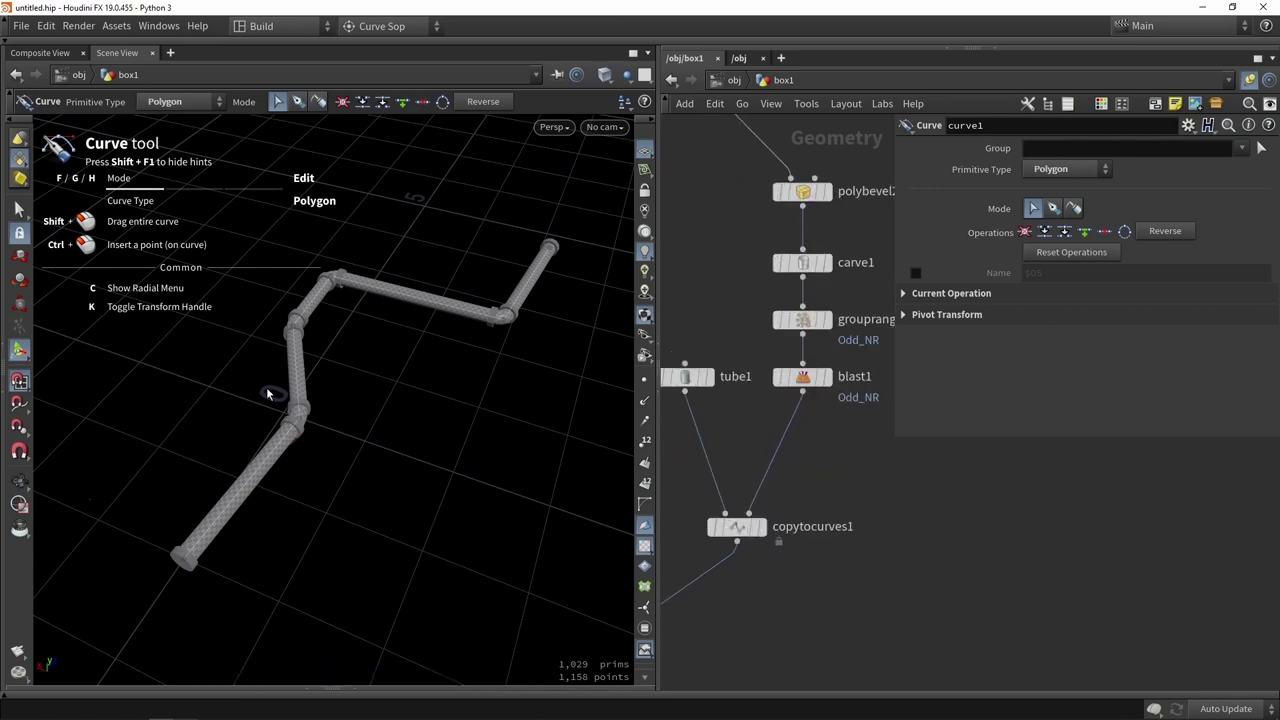
Select and display the Blast node's segments with point display turned on in the viewport.
{"action": "mouse_move", "coordinate": [828, 393]}
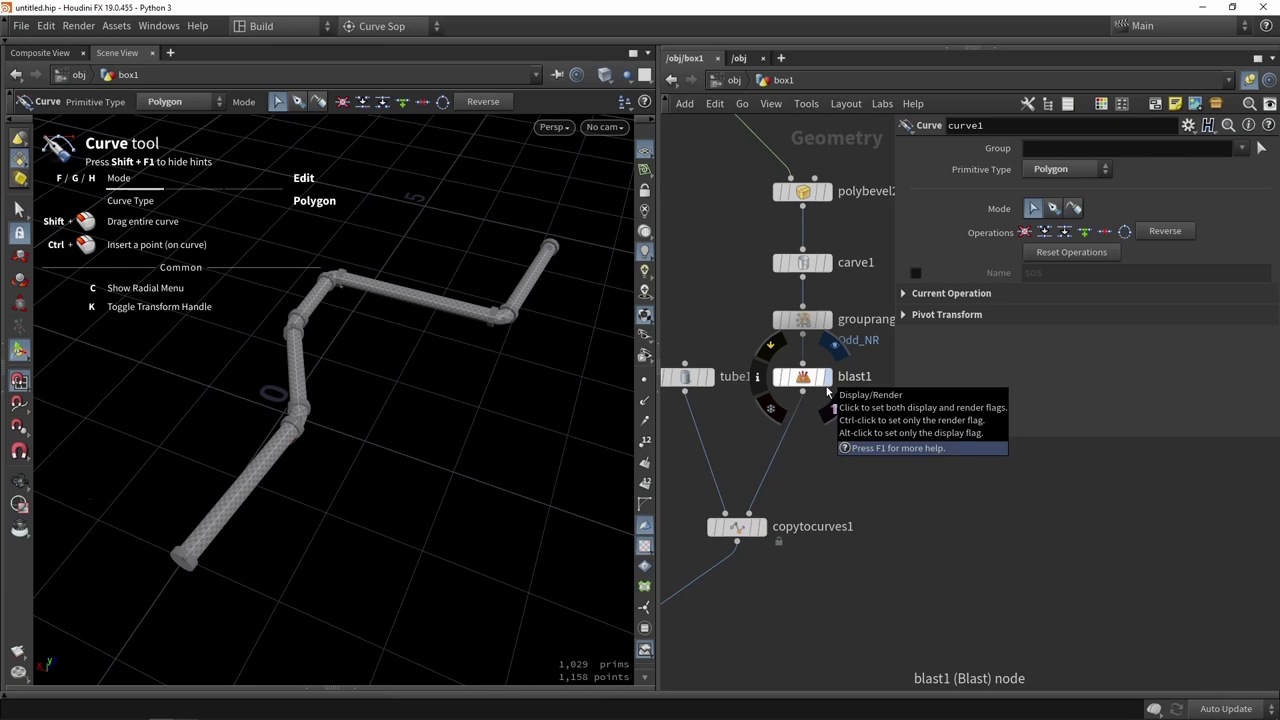
{"action": "left_click", "coordinate": [829, 393]}
{"action": "left_click", "coordinate": [815, 380]}
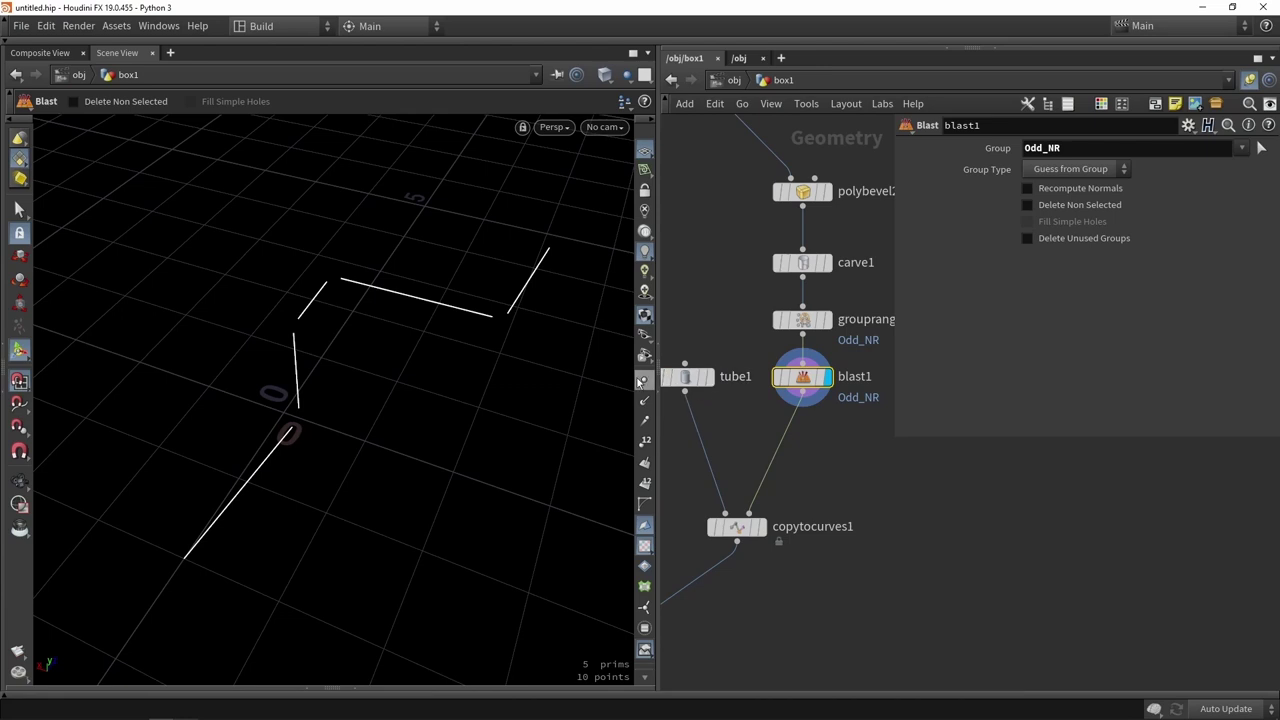
{"action": "left_click", "coordinate": [644, 379]}
Add a Resample node between the Blast and Copy to Curves nodes and display its result.
{"action": "key", "text": "Tab"}
{"action": "type", "text": "resa"}
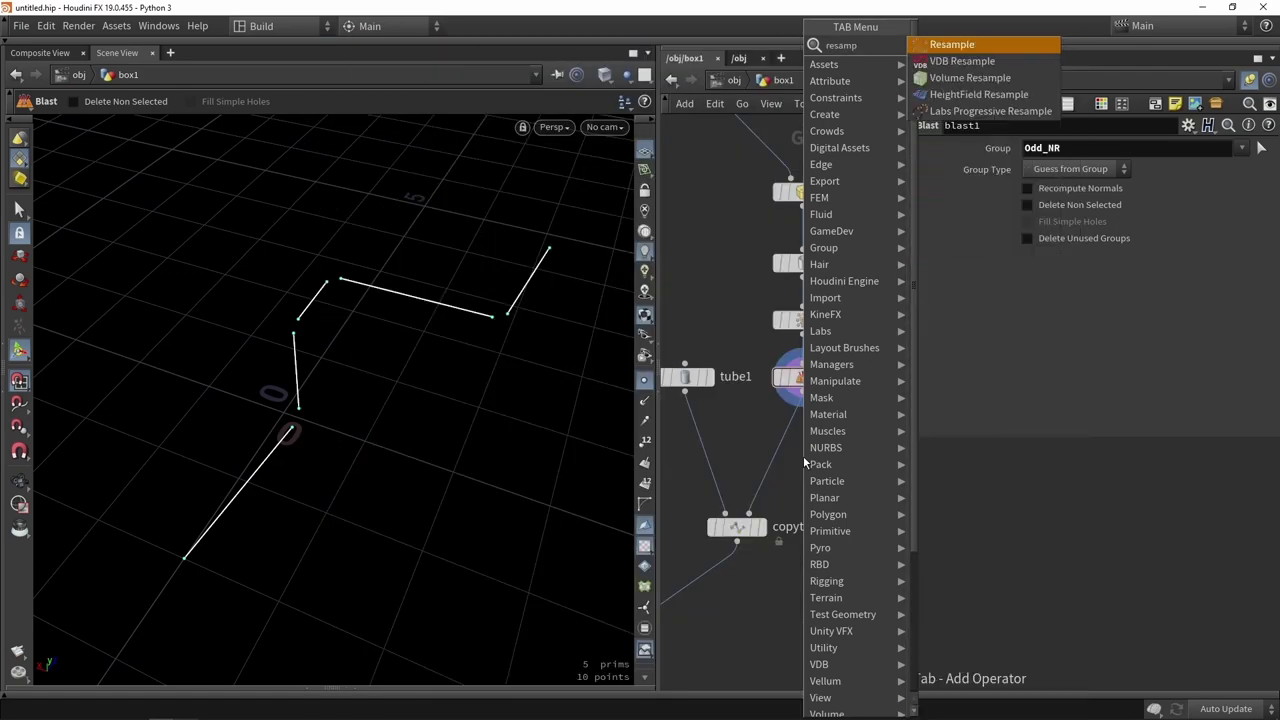
{"action": "key", "text": "Return"}
{"action": "left_click", "coordinate": [789, 445]}
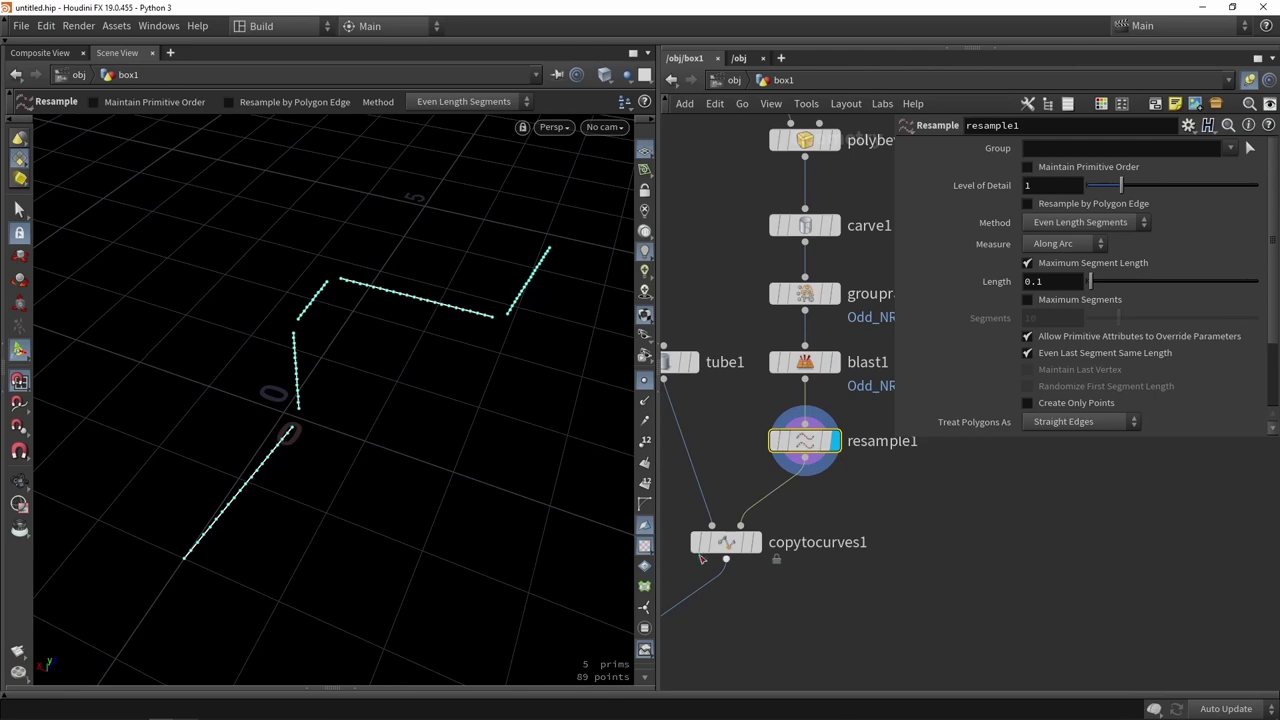
Display the Copy to Curves result with point display turned off and set the Resample length to 0.9.
{"action": "left_click", "coordinate": [756, 542]}
{"action": "left_click", "coordinate": [642, 381]}
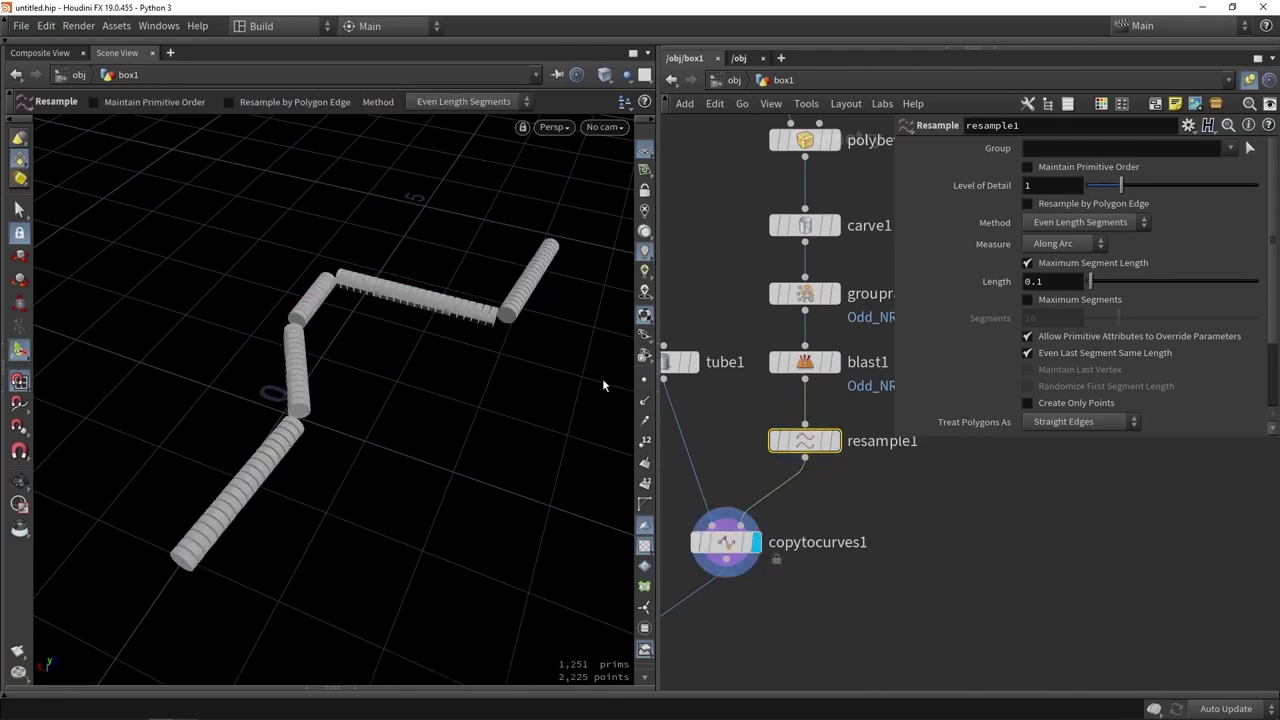
{"action": "left_click_drag", "start_coordinate": [603, 386], "coordinate": [506, 334], "text": "alt"}
{"action": "right_click_drag", "start_coordinate": [506, 334], "coordinate": [354, 431], "text": "alt"}
{"action": "left_click_drag", "start_coordinate": [446, 399], "coordinate": [412, 405], "text": "alt"}
{"action": "scroll", "coordinate": [400, 380], "scroll_direction": "down", "scroll_amount": 5}
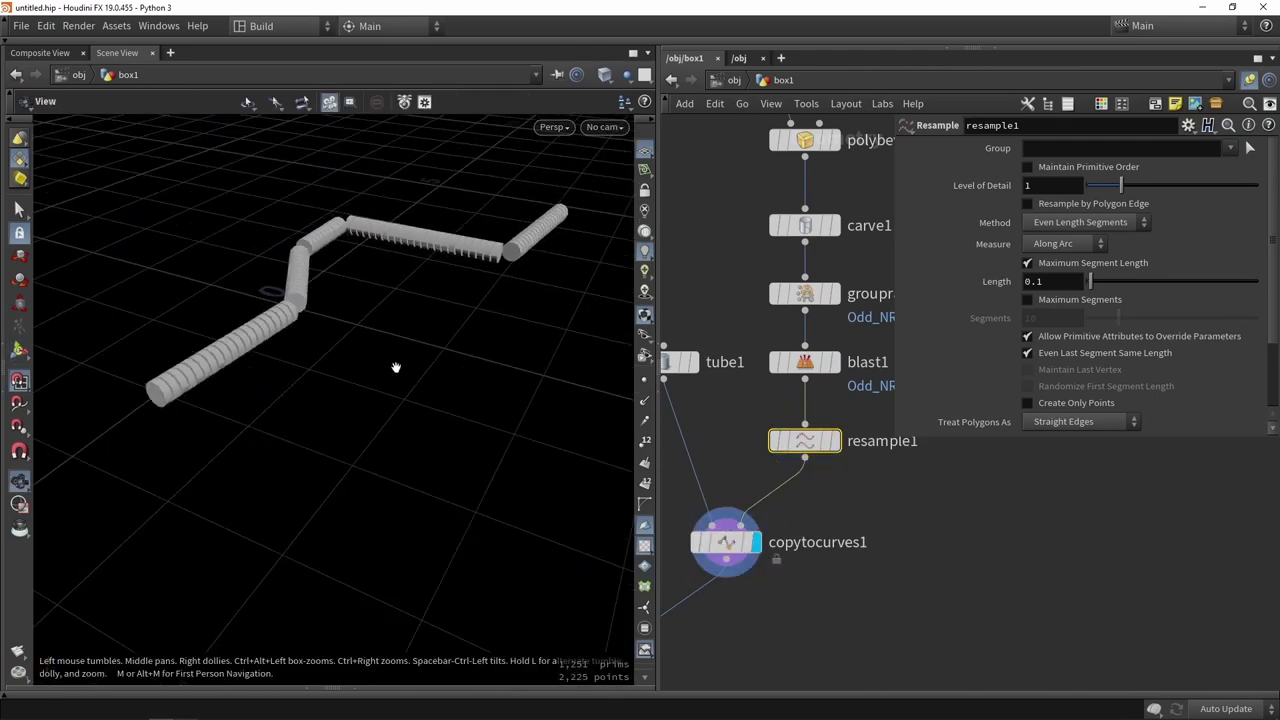
{"action": "key", "text": "Return"}
{"action": "left_click_drag", "start_coordinate": [1091, 281], "coordinate": [1119, 291]}
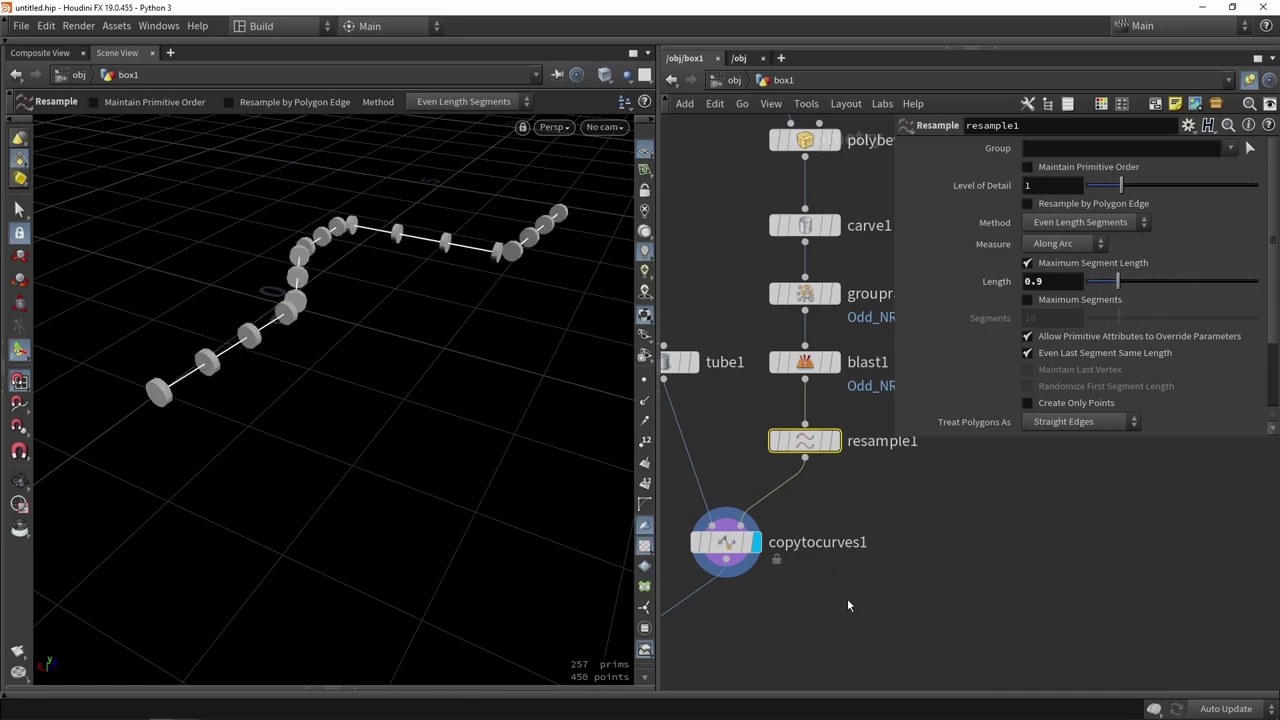
Display the Merge node to inspect the spaced collars on the full pipe, and narrow the parameter area.
{"action": "key", "text": "h"}
{"action": "scroll", "coordinate": [730, 563], "scroll_direction": "up", "scroll_amount": 2}
{"action": "left_click", "coordinate": [733, 564]}
{"action": "left_click_drag", "start_coordinate": [448, 429], "coordinate": [360, 386], "text": "alt"}
{"action": "scroll", "coordinate": [363, 380], "scroll_direction": "up", "scroll_amount": 4}
{"action": "scroll", "coordinate": [372, 348], "scroll_direction": "down", "scroll_amount": 4}
{"action": "key", "text": "Return"}
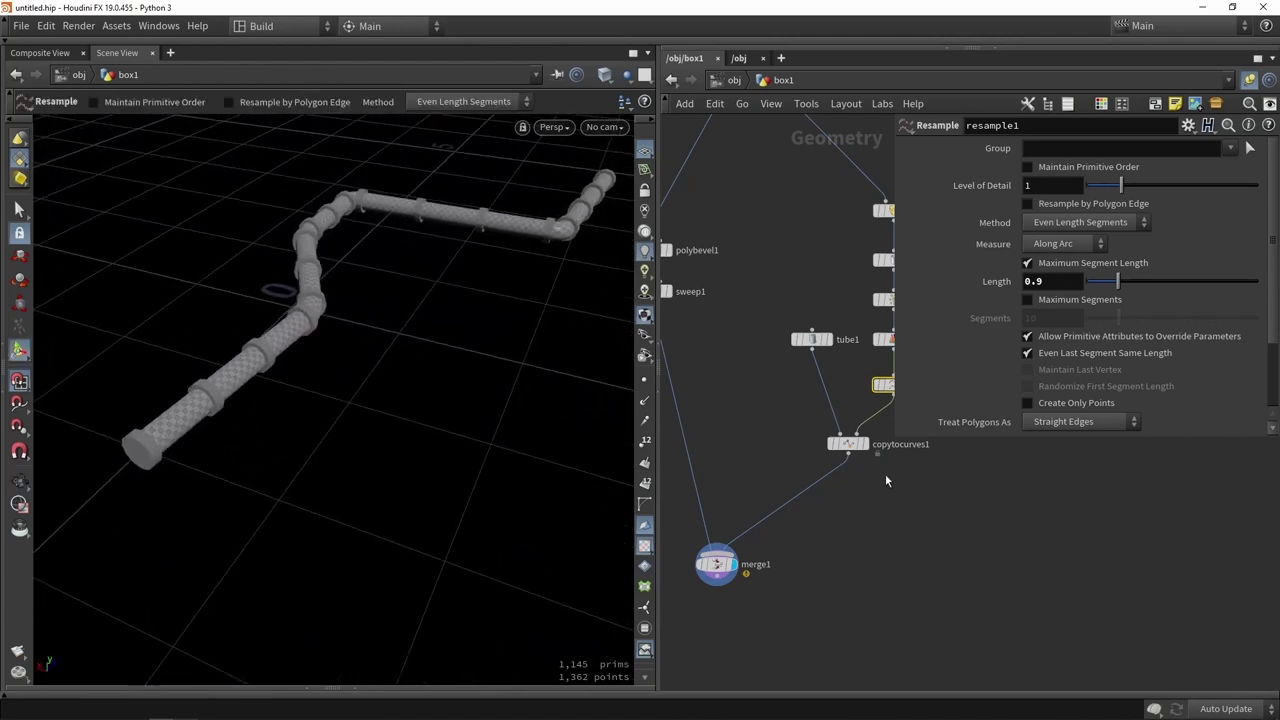
{"action": "left_click_drag", "start_coordinate": [899, 438], "coordinate": [1043, 432]}
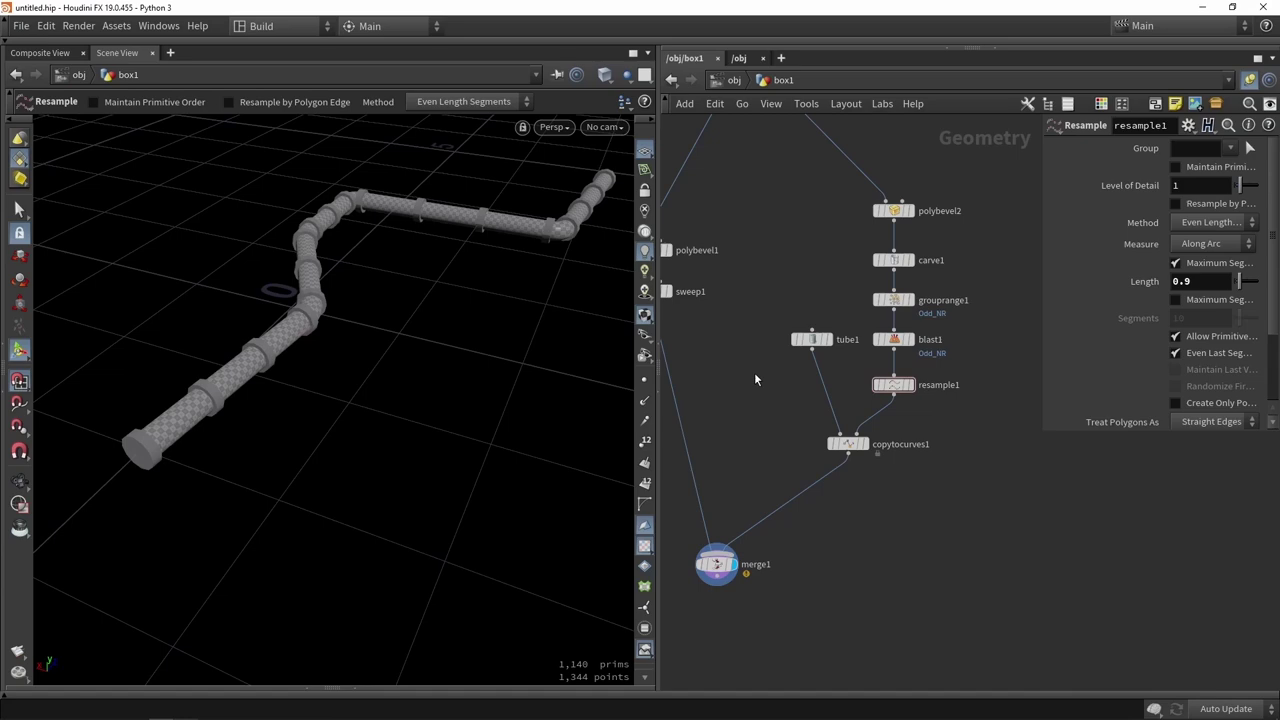
Move the Tube node up and away from the Blast chain and display the tube on its own.
{"action": "scroll", "coordinate": [814, 339], "scroll_direction": "up", "scroll_amount": 2}
{"action": "left_click_drag", "start_coordinate": [814, 339], "coordinate": [773, 251]}
{"action": "left_click_drag", "start_coordinate": [305, 385], "coordinate": [257, 340]}
{"action": "scroll", "coordinate": [252, 218], "scroll_direction": "up", "scroll_amount": 5}
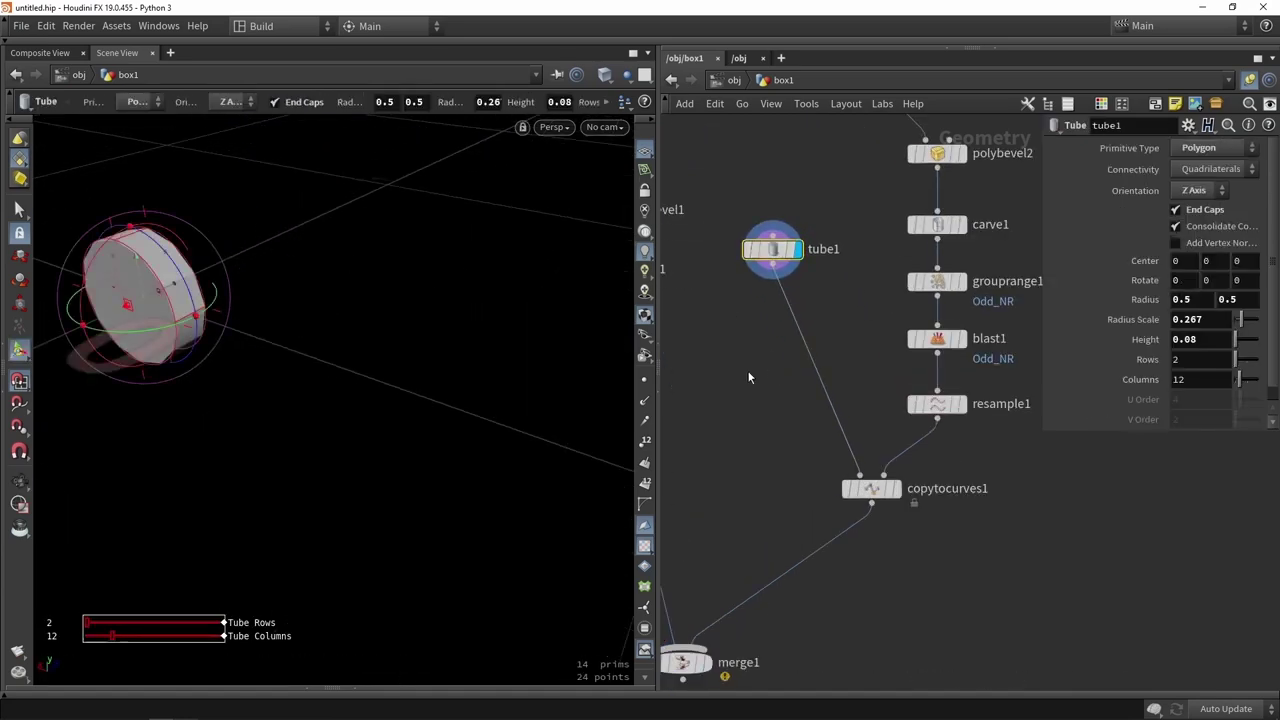
Add a File node below the Tube node, widen its parameters, and open its Geometry File path for editing.
{"action": "key", "text": "Tab"}
{"action": "type", "text": "file"}
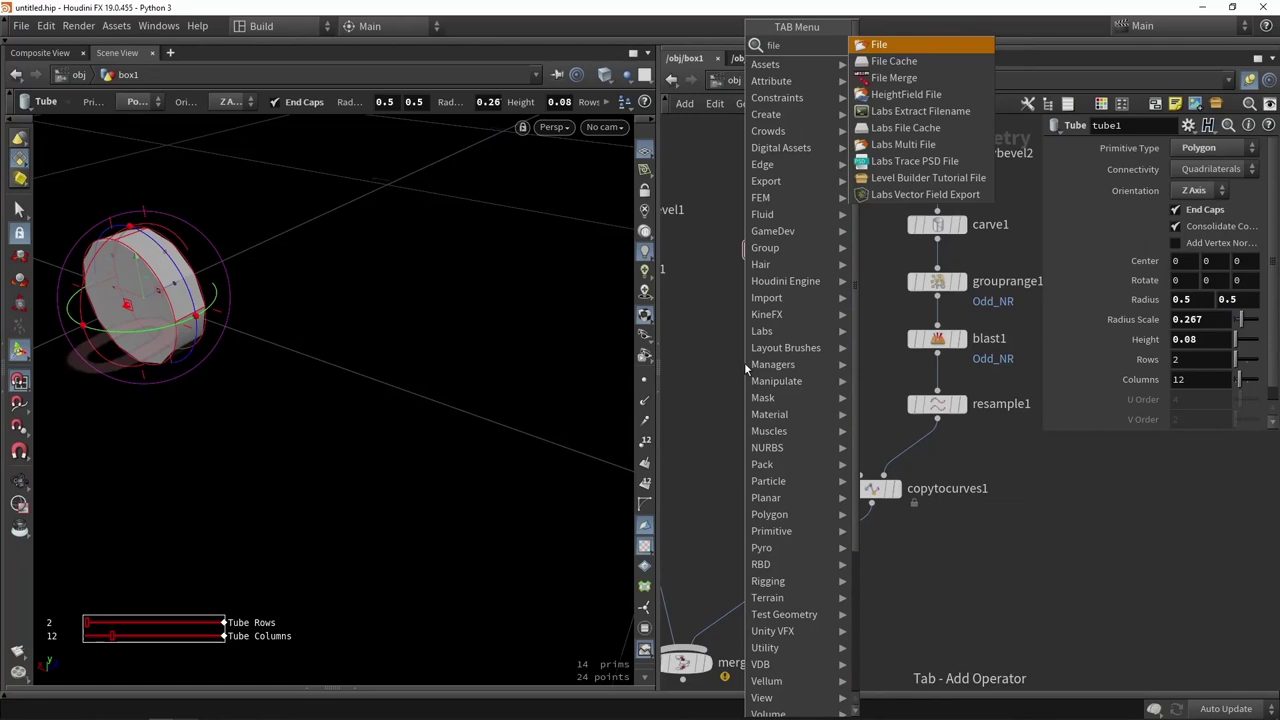
{"action": "key", "text": "Return"}
{"action": "left_click", "coordinate": [744, 361]}
{"action": "left_click_drag", "start_coordinate": [744, 361], "coordinate": [731, 345]}
{"action": "scroll", "coordinate": [346, 346], "scroll_direction": "down", "scroll_amount": 5}
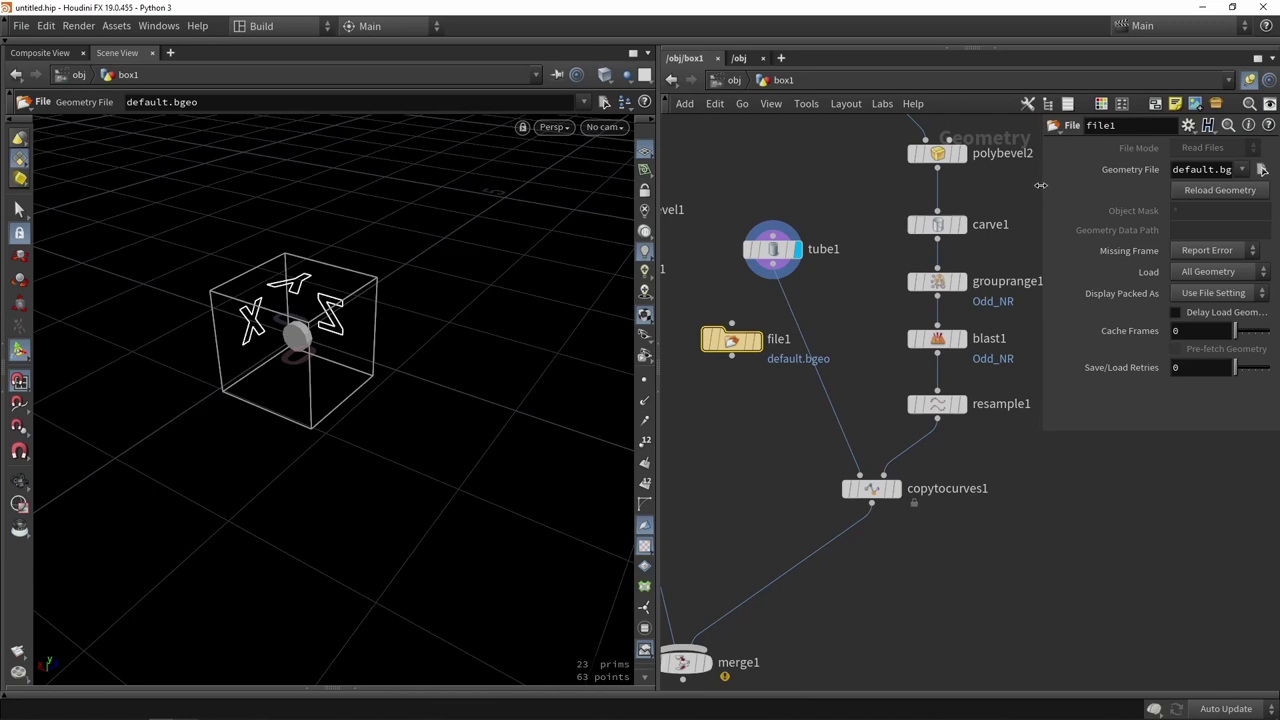
{"action": "left_click_drag", "start_coordinate": [1041, 185], "coordinate": [843, 220]}
{"action": "double_click", "coordinate": [1070, 172]}
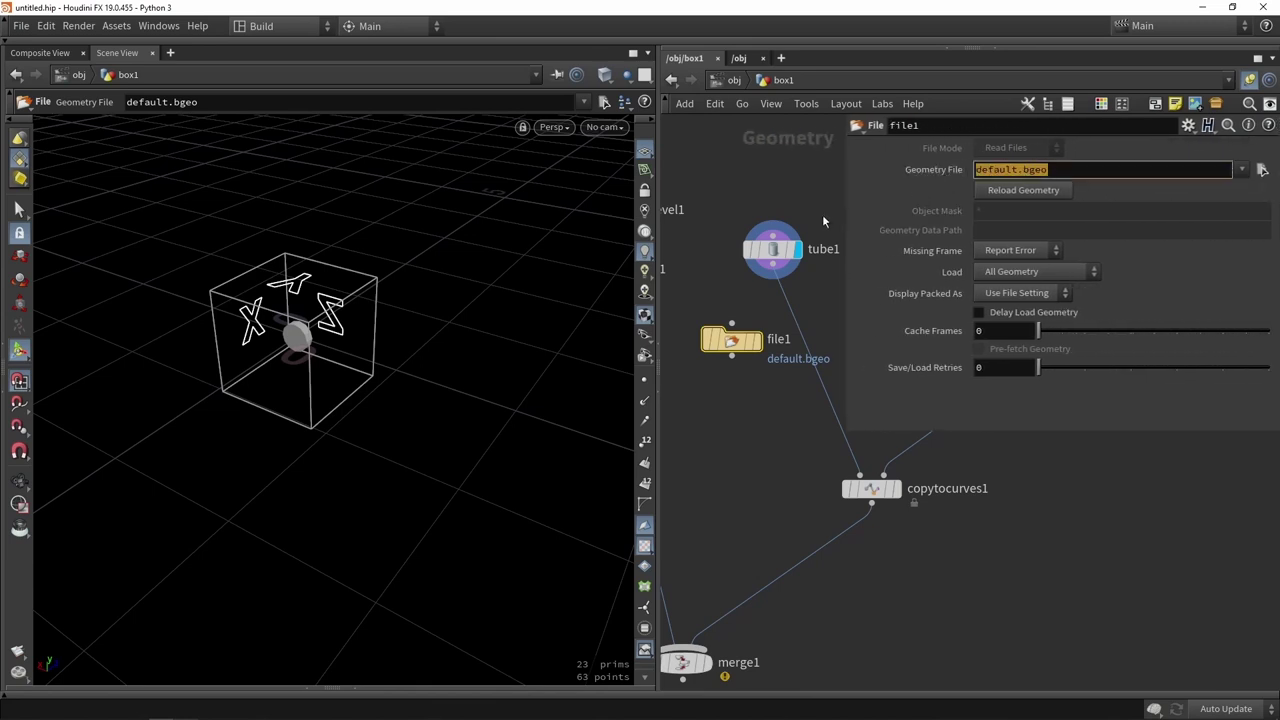
{"action": "key", "text": "Return"}
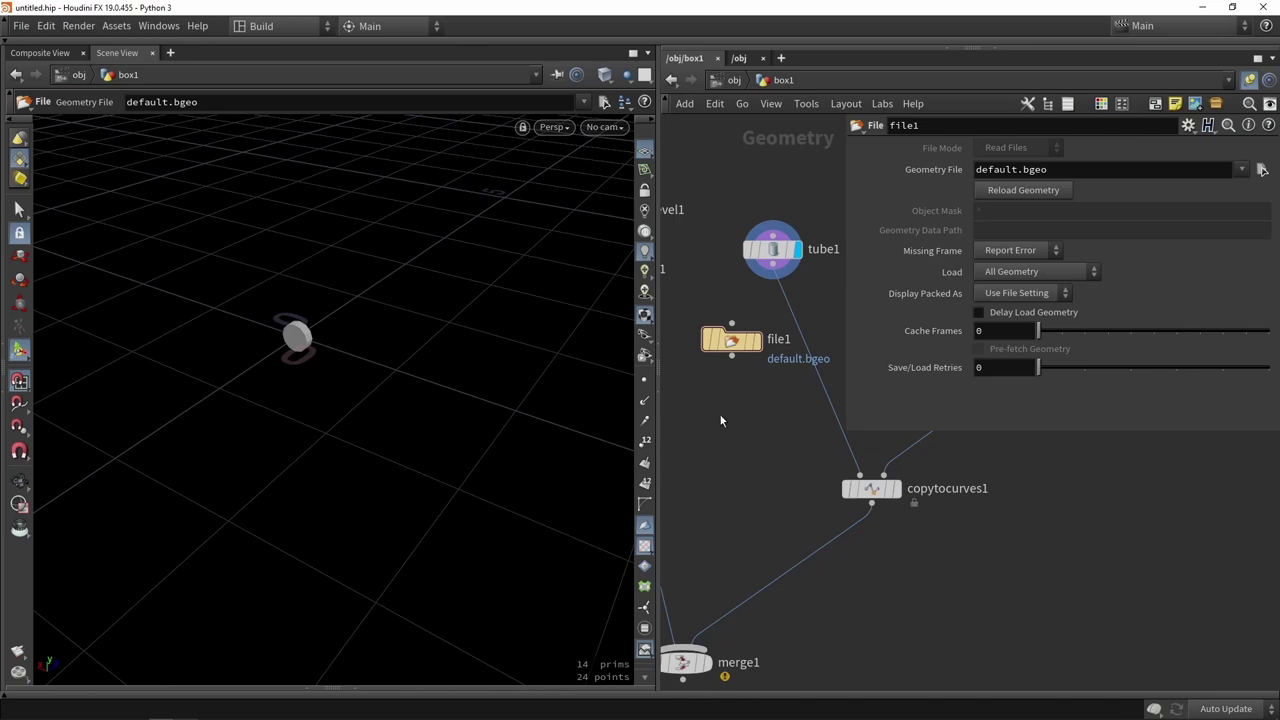
Try feeding the File node into the first input of Copy to Curves in place of the Tube.
{"action": "middle_click_drag", "start_coordinate": [740, 368], "coordinate": [707, 329]}
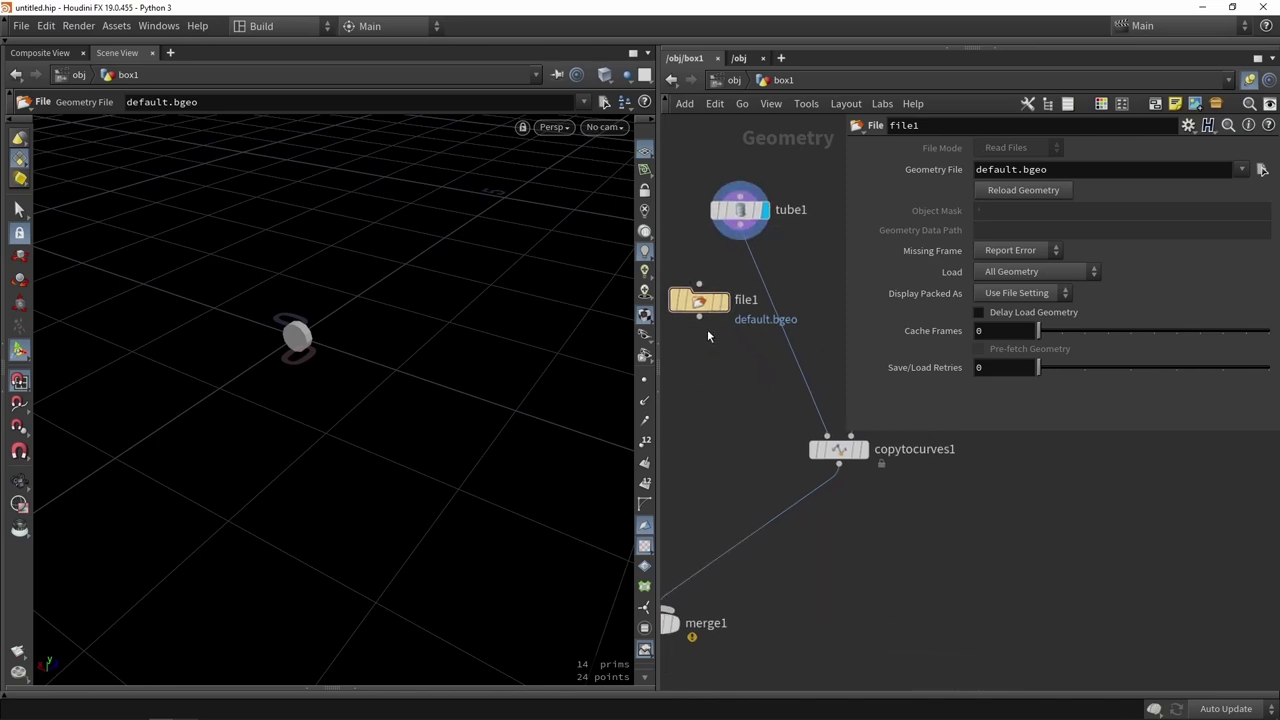
{"action": "left_click_drag", "start_coordinate": [699, 316], "coordinate": [826, 437]}
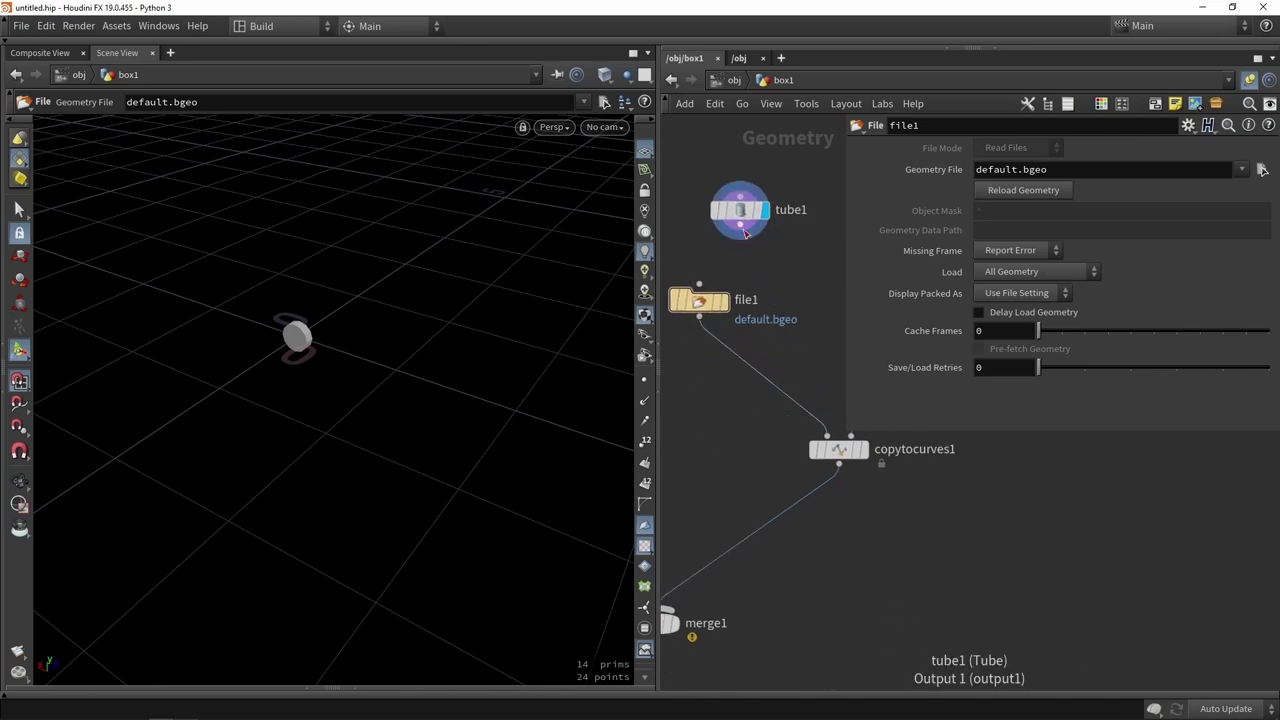
{"action": "left_click_drag", "start_coordinate": [740, 236], "coordinate": [999, 401]}
Display the Merge node again and move it beneath the Sweep node, giving the network area more width.
{"action": "scroll", "coordinate": [911, 501], "scroll_direction": "down", "scroll_amount": 3}
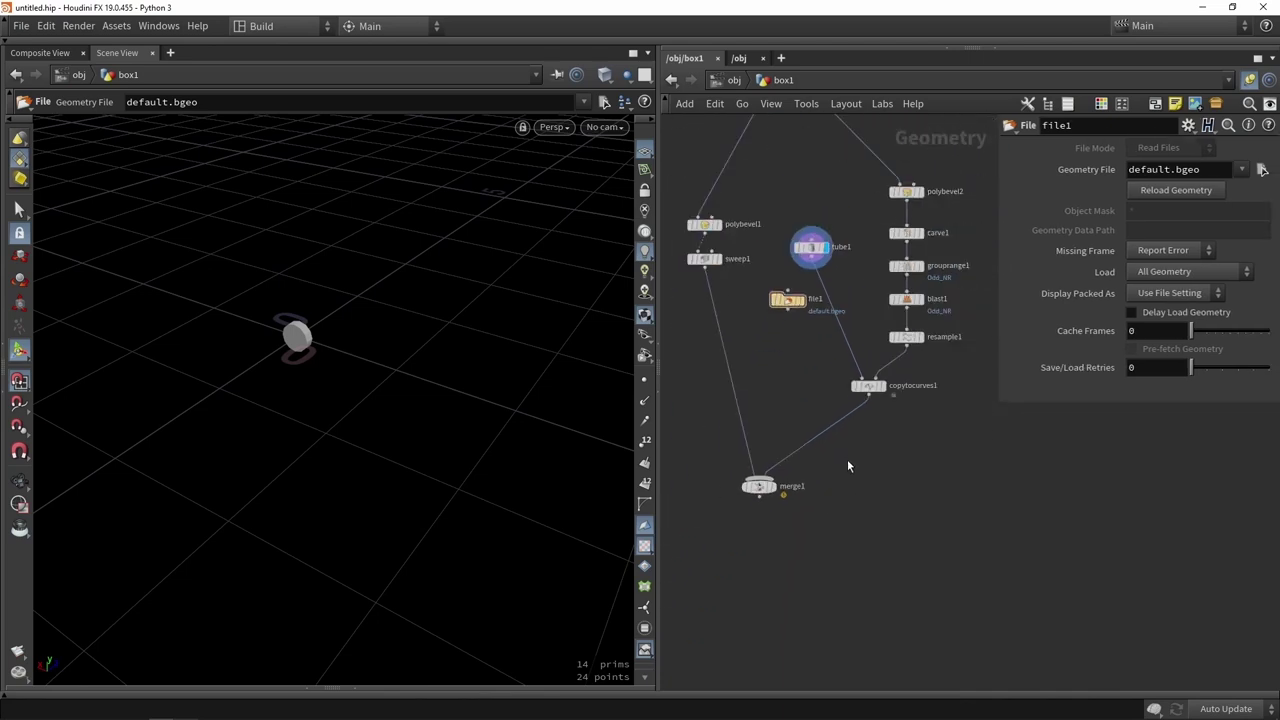
{"action": "scroll", "coordinate": [775, 494], "scroll_direction": "up", "scroll_amount": 3}
{"action": "left_click", "coordinate": [773, 484]}
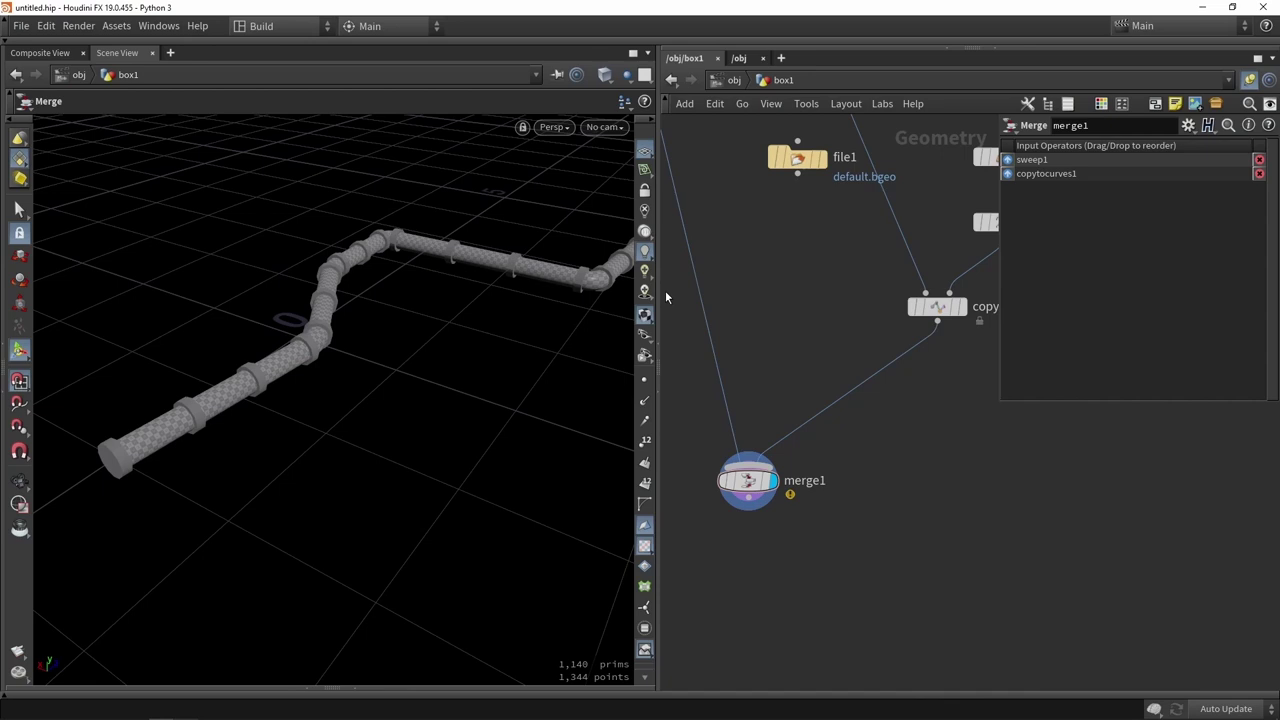
{"action": "left_click_drag", "start_coordinate": [659, 290], "coordinate": [600, 288]}
{"action": "scroll", "coordinate": [760, 415], "scroll_direction": "down", "scroll_amount": 3}
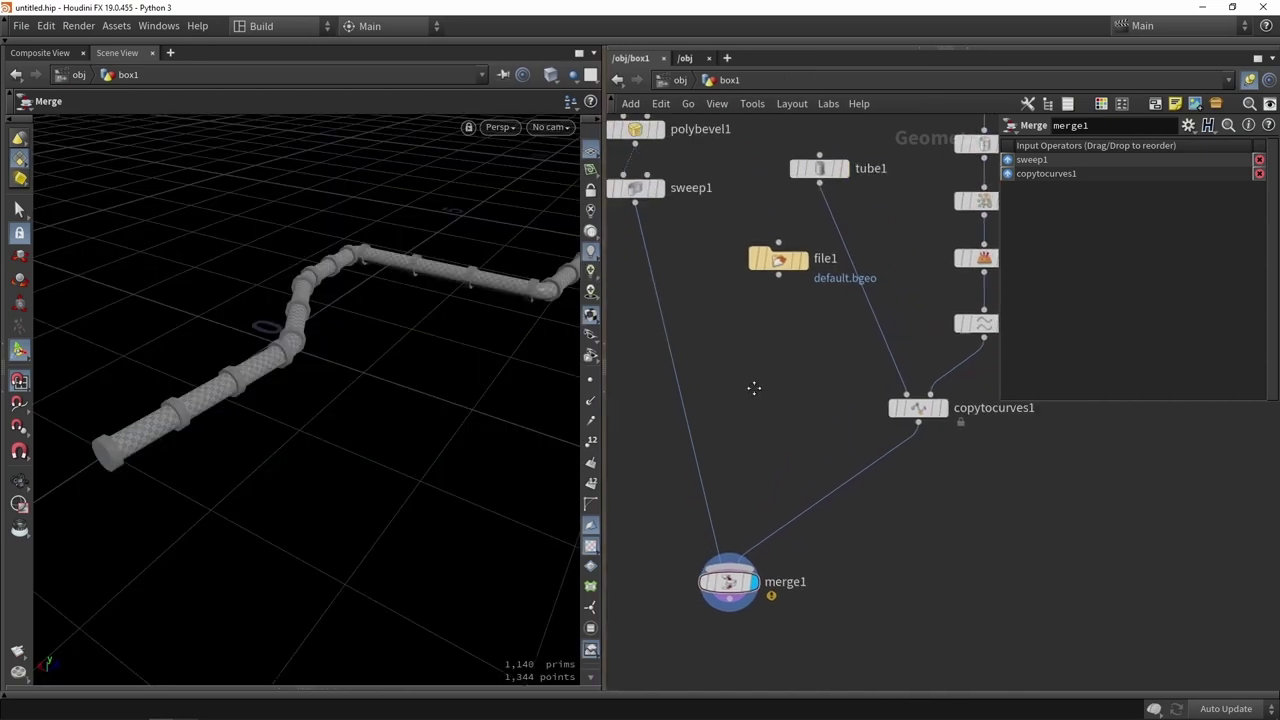
{"action": "left_click_drag", "start_coordinate": [737, 530], "coordinate": [703, 530]}
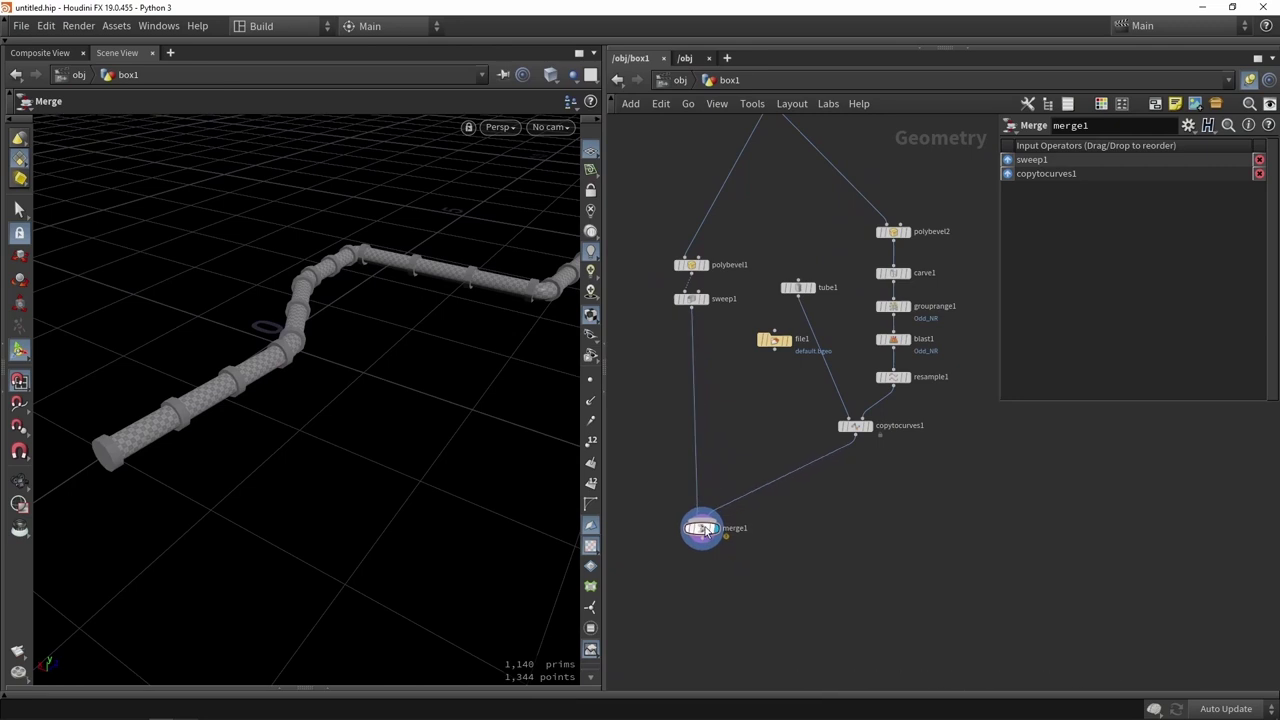
Select the PolyBevel node above Sweep and examine the pipe's elbow and its collars up close.
{"action": "middle_click_drag", "start_coordinate": [744, 410], "coordinate": [743, 513]}
{"action": "scroll", "coordinate": [743, 513], "scroll_direction": "down", "scroll_amount": 2}
{"action": "scroll", "coordinate": [693, 345], "scroll_direction": "up", "scroll_amount": 2}
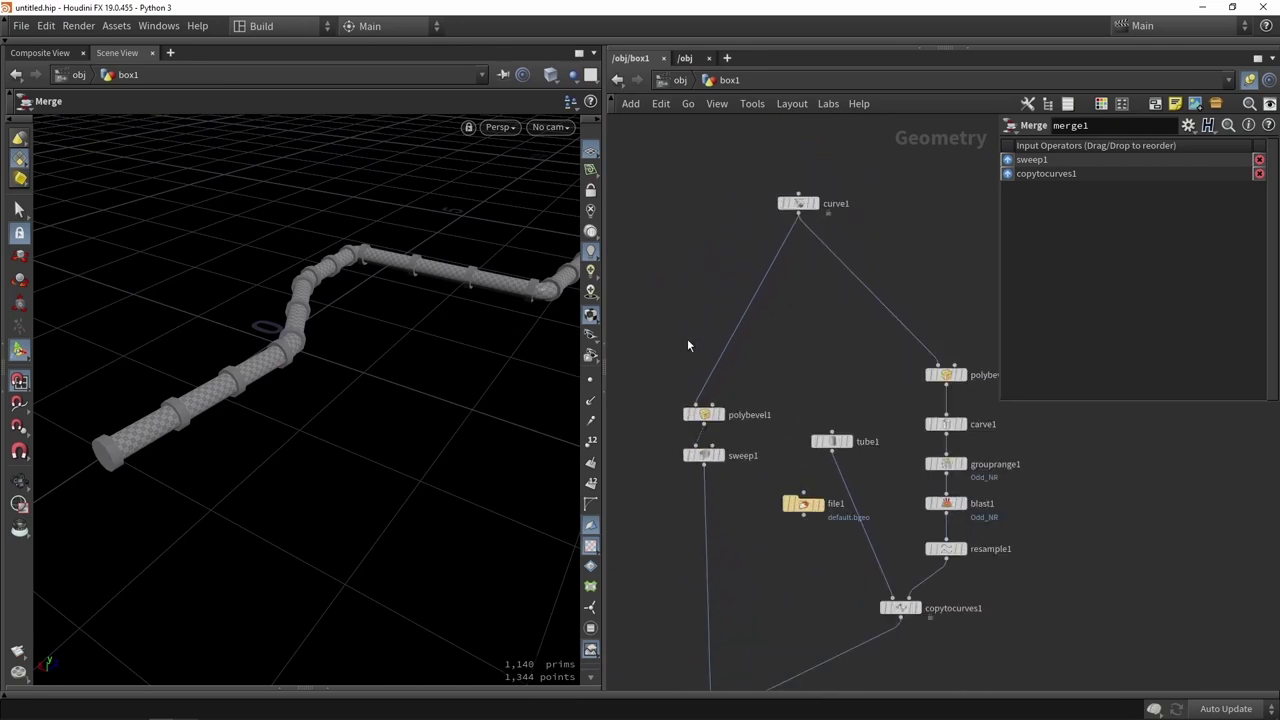
{"action": "left_click_drag", "start_coordinate": [674, 337], "coordinate": [723, 457]}
{"action": "scroll", "coordinate": [708, 383], "scroll_direction": "up", "scroll_amount": 3}
{"action": "left_click_drag", "start_coordinate": [709, 384], "coordinate": [711, 375]}
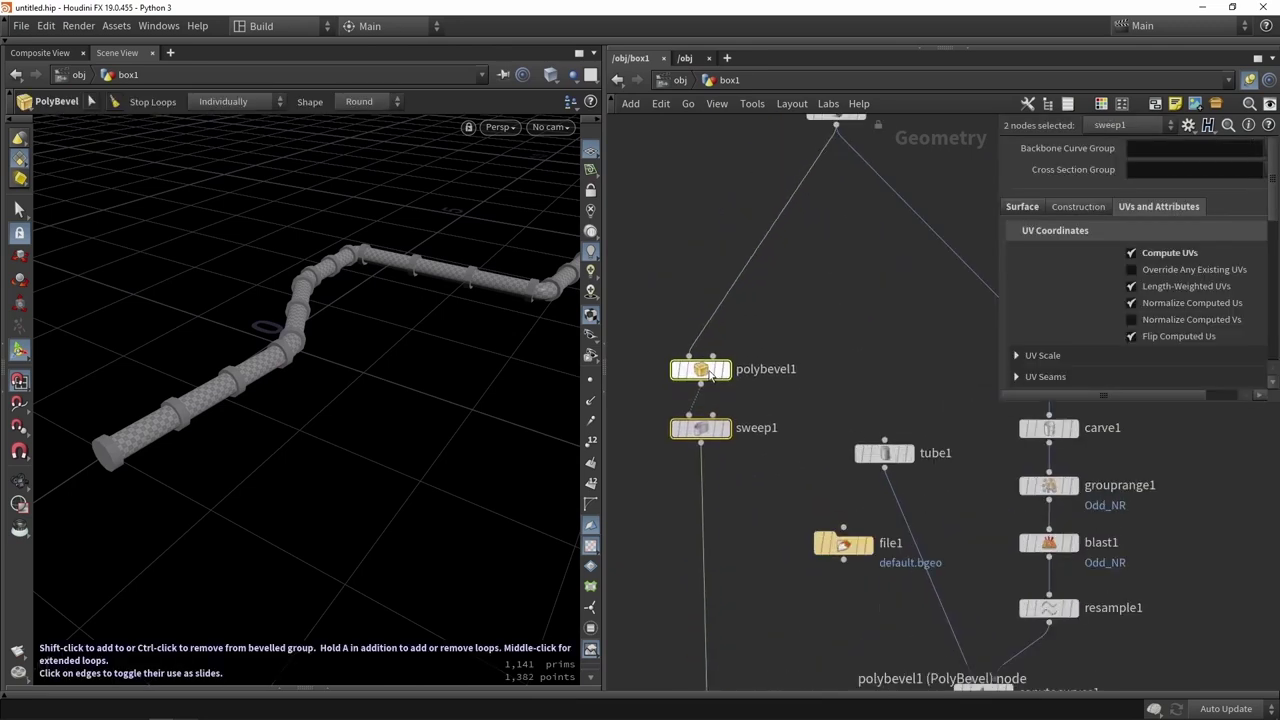
{"action": "scroll", "coordinate": [711, 373], "scroll_direction": "down", "scroll_amount": 3}
{"action": "left_click", "coordinate": [762, 320]}
{"action": "scroll", "coordinate": [701, 366], "scroll_direction": "up", "scroll_amount": 3}
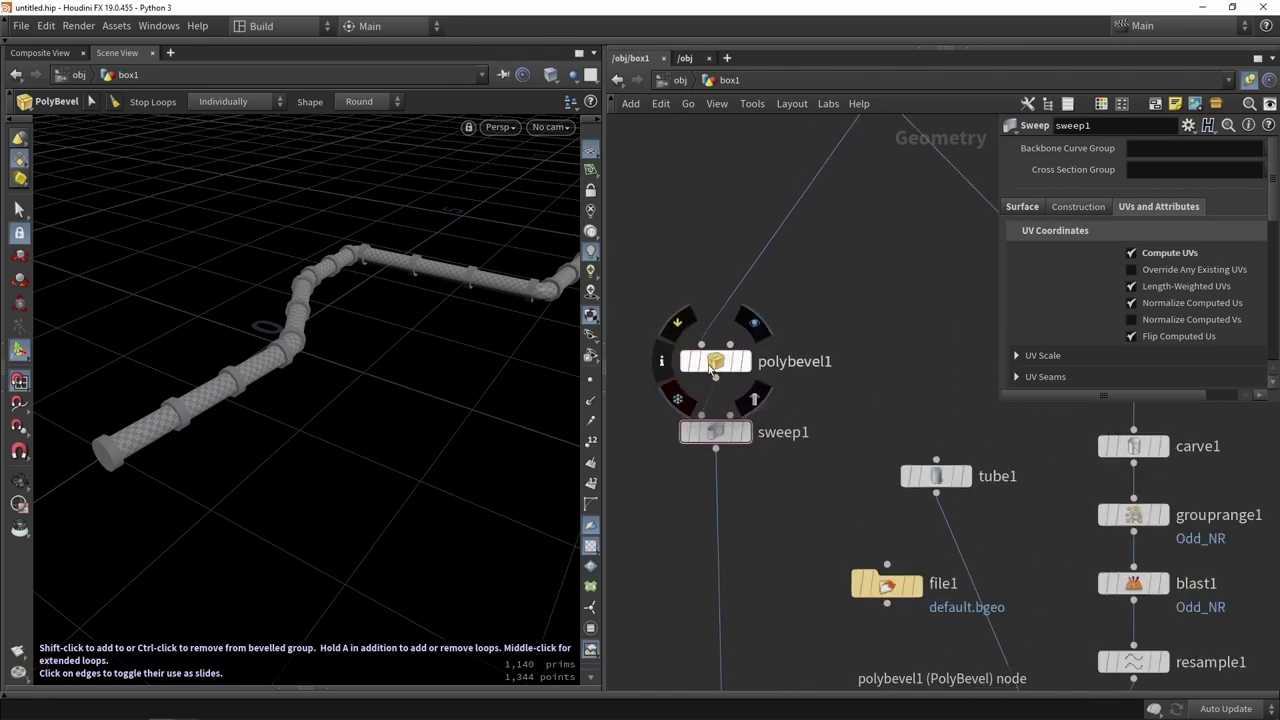
{"action": "left_click", "coordinate": [707, 364]}
{"action": "left_click_drag", "start_coordinate": [236, 312], "coordinate": [309, 303], "text": "alt"}
{"action": "scroll", "coordinate": [312, 294], "scroll_direction": "up", "scroll_amount": 3}
{"action": "middle_click_drag", "start_coordinate": [419, 270], "coordinate": [356, 310], "text": "alt"}
{"action": "scroll", "coordinate": [355, 311], "scroll_direction": "up", "scroll_amount": 5}
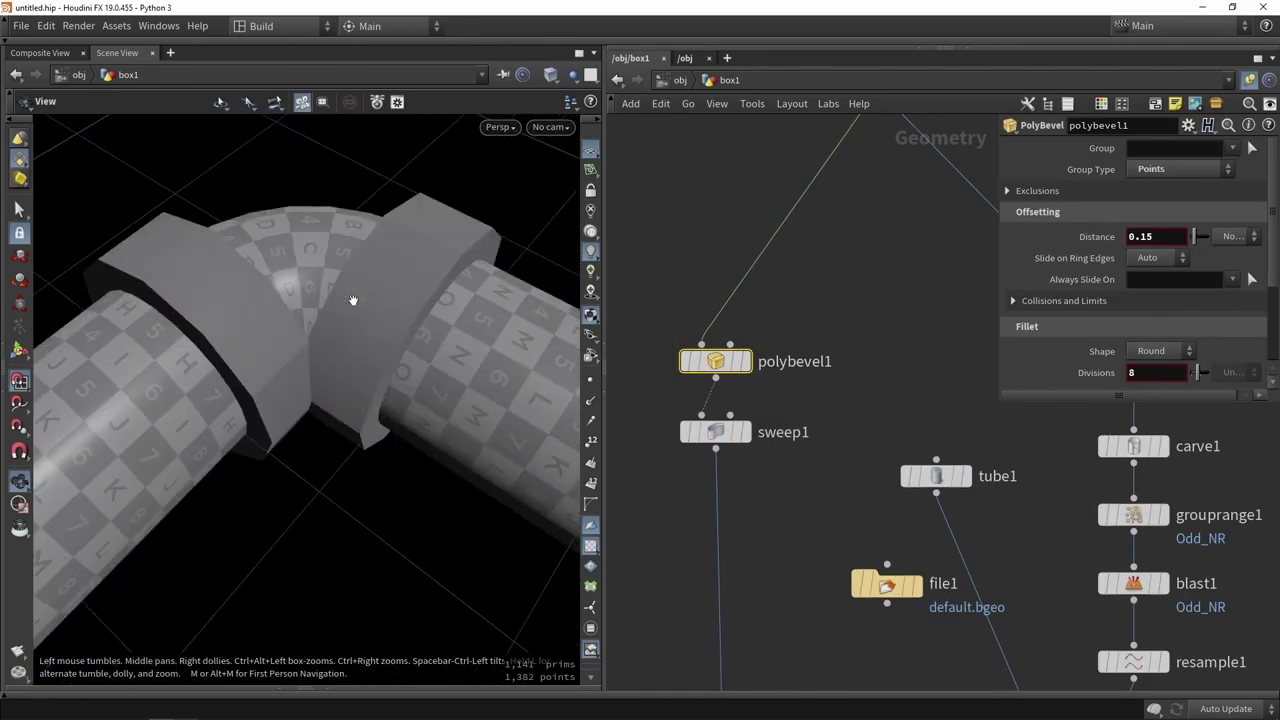
{"action": "scroll", "coordinate": [352, 299], "scroll_direction": "down", "scroll_amount": 5}
{"action": "scroll", "coordinate": [362, 300], "scroll_direction": "up", "scroll_amount": 4}
{"action": "key", "text": "Return"}
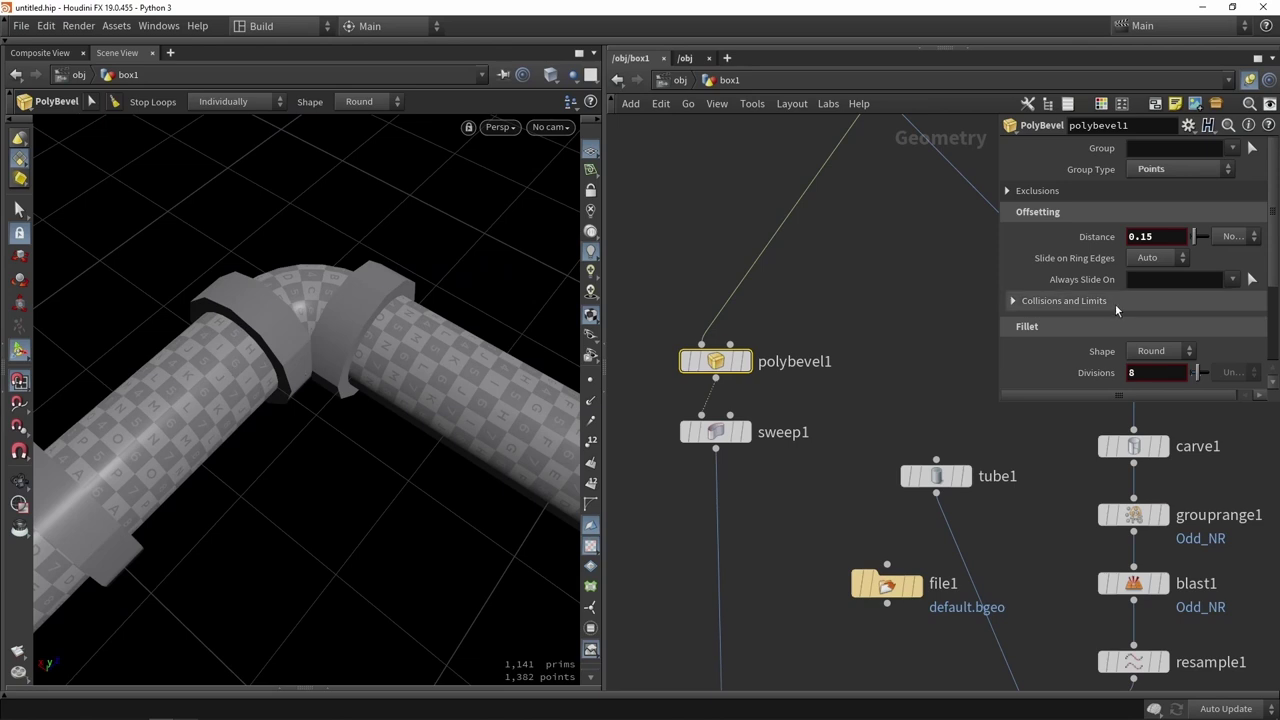
Widen the parameters and increase the bevel distance of the PolyBevel above Sweep to 0.509.
{"action": "left_click_drag", "start_coordinate": [999, 250], "coordinate": [882, 251]}
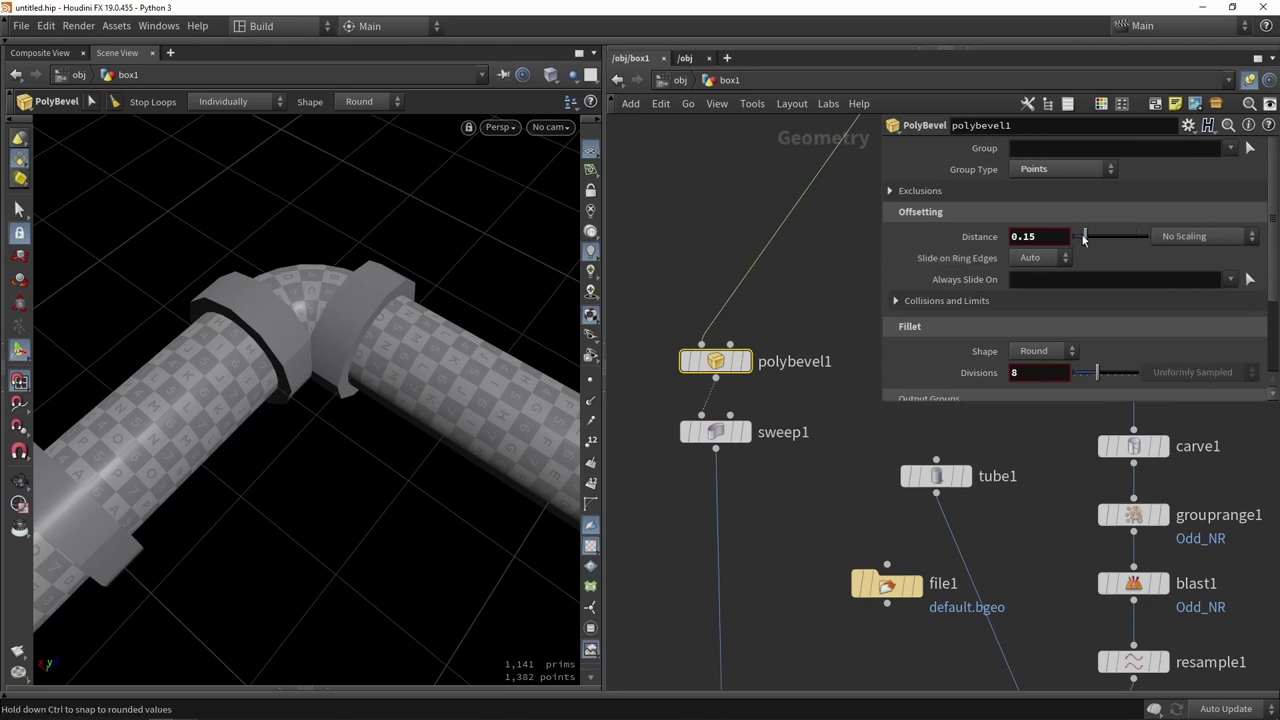
{"action": "left_click_drag", "start_coordinate": [1085, 236], "coordinate": [1110, 237]}
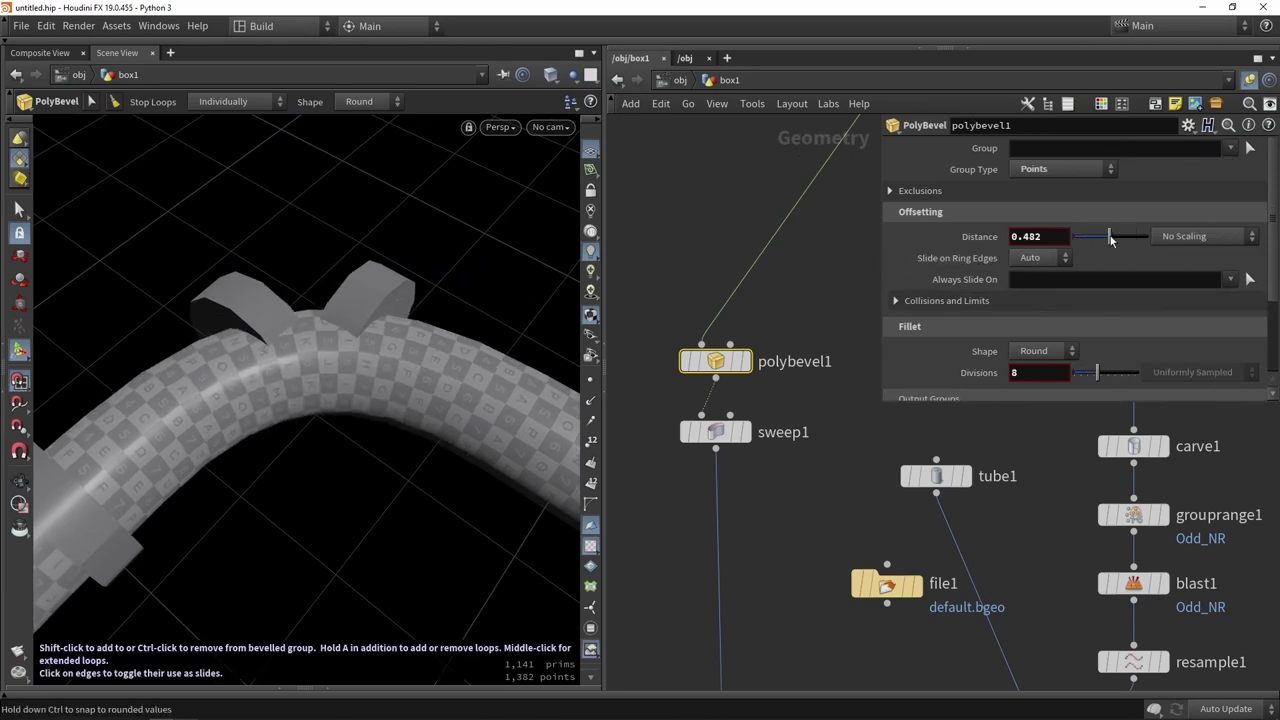
{"action": "key", "text": "Escape"}
{"action": "left_click_drag", "start_coordinate": [362, 292], "coordinate": [334, 360]}
{"action": "key", "text": "Return"}
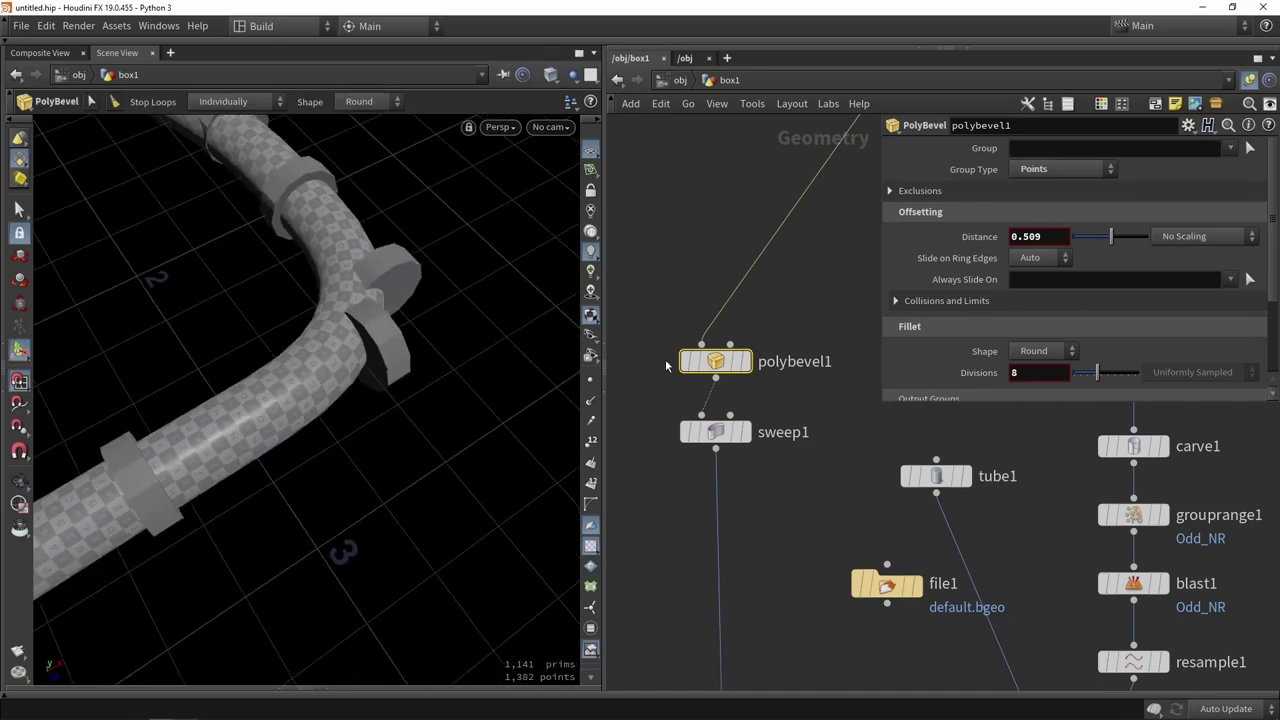
{"action": "scroll", "coordinate": [814, 320], "scroll_direction": "down", "scroll_amount": 3}
{"action": "middle_click_drag", "start_coordinate": [838, 315], "coordinate": [699, 378]}
{"action": "scroll", "coordinate": [730, 366], "scroll_direction": "down", "scroll_amount": 5}
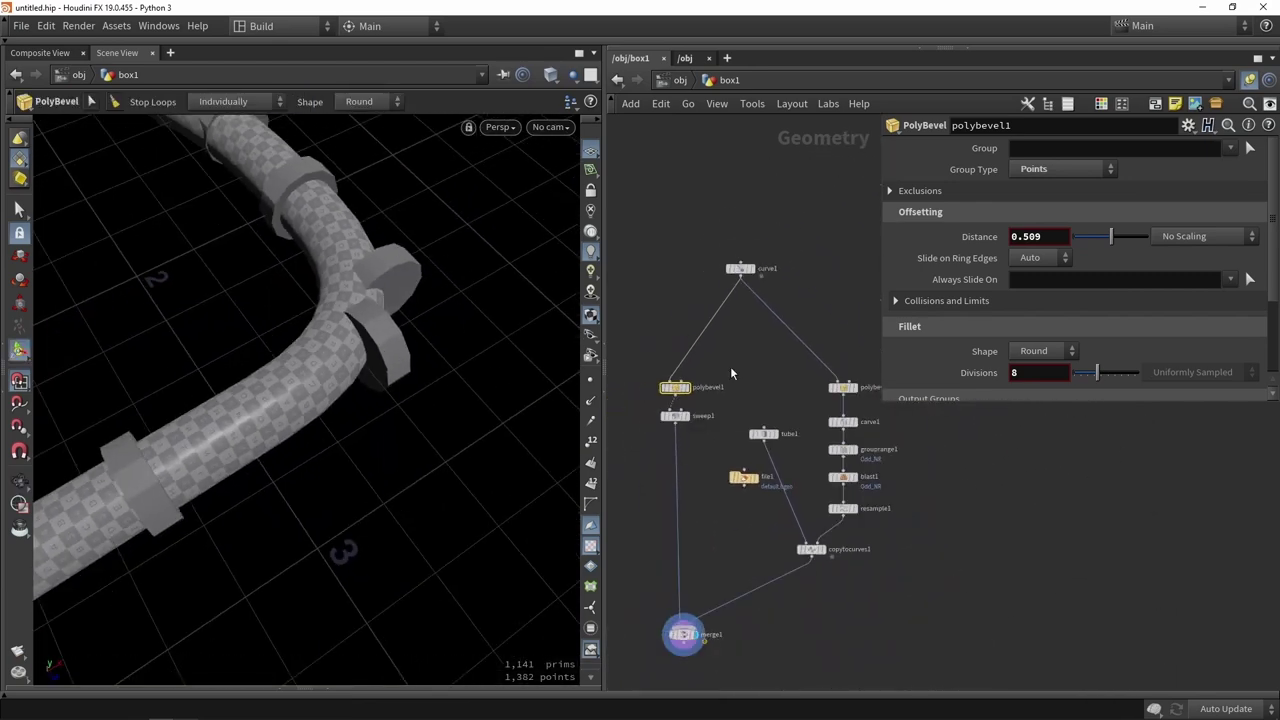
{"action": "mouse_move", "coordinate": [676, 393]}
{"action": "scroll", "coordinate": [762, 361], "scroll_direction": "up", "scroll_amount": 2}
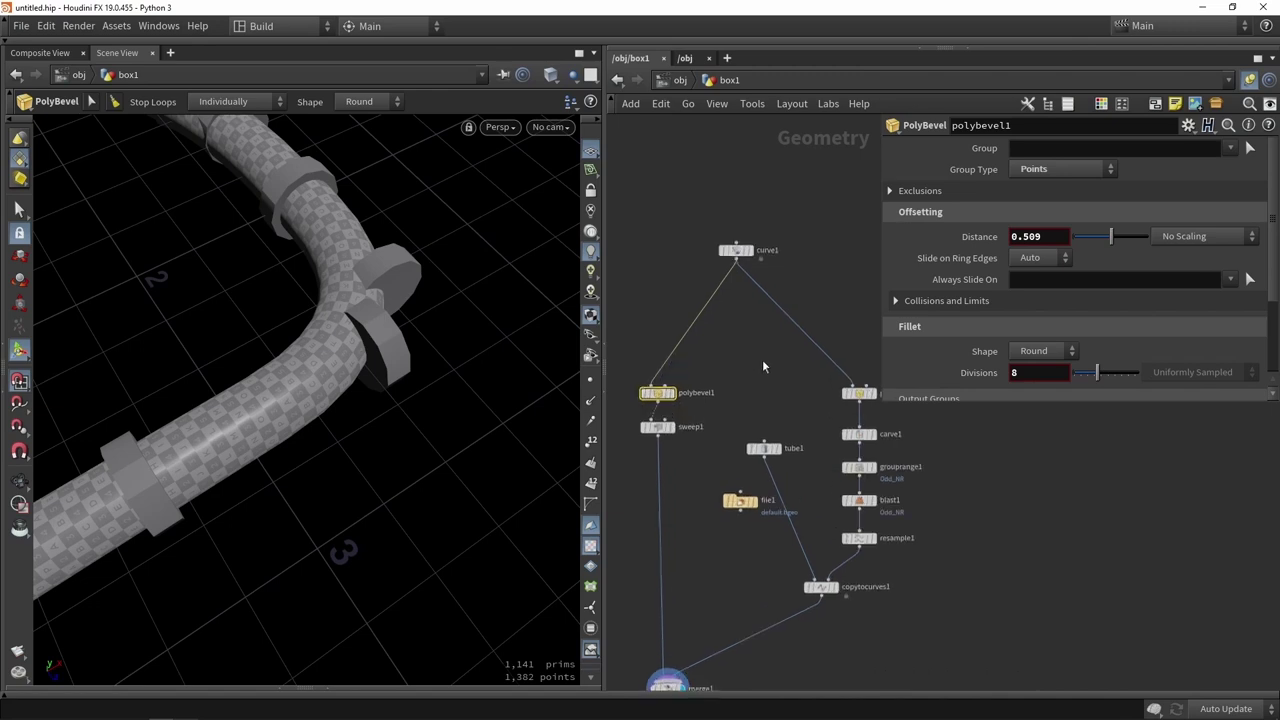
Select the PolyBevel node above Carve and check its bevel distance against the other branch of the network.
{"action": "middle_click_drag", "start_coordinate": [762, 359], "coordinate": [712, 361]}
{"action": "scroll", "coordinate": [819, 389], "scroll_direction": "up", "scroll_amount": 3}
{"action": "left_click", "coordinate": [807, 399]}
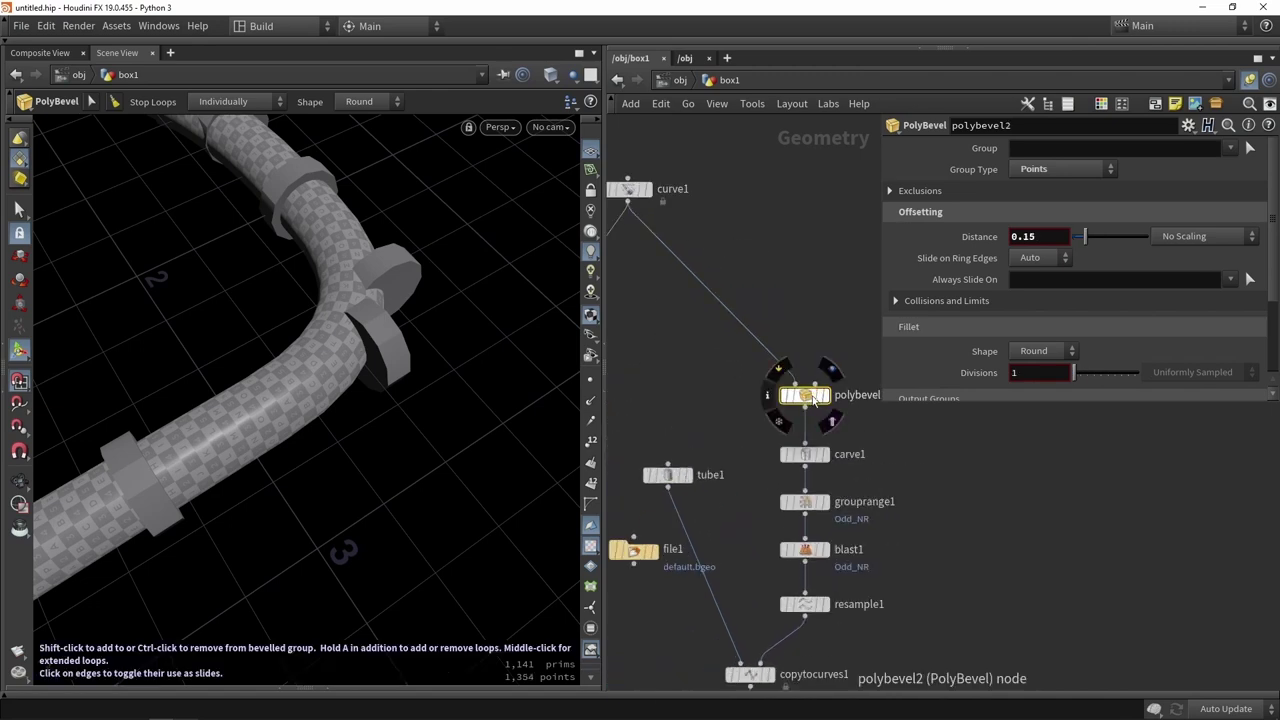
{"action": "left_click_drag", "start_coordinate": [1037, 238], "coordinate": [1002, 238]}
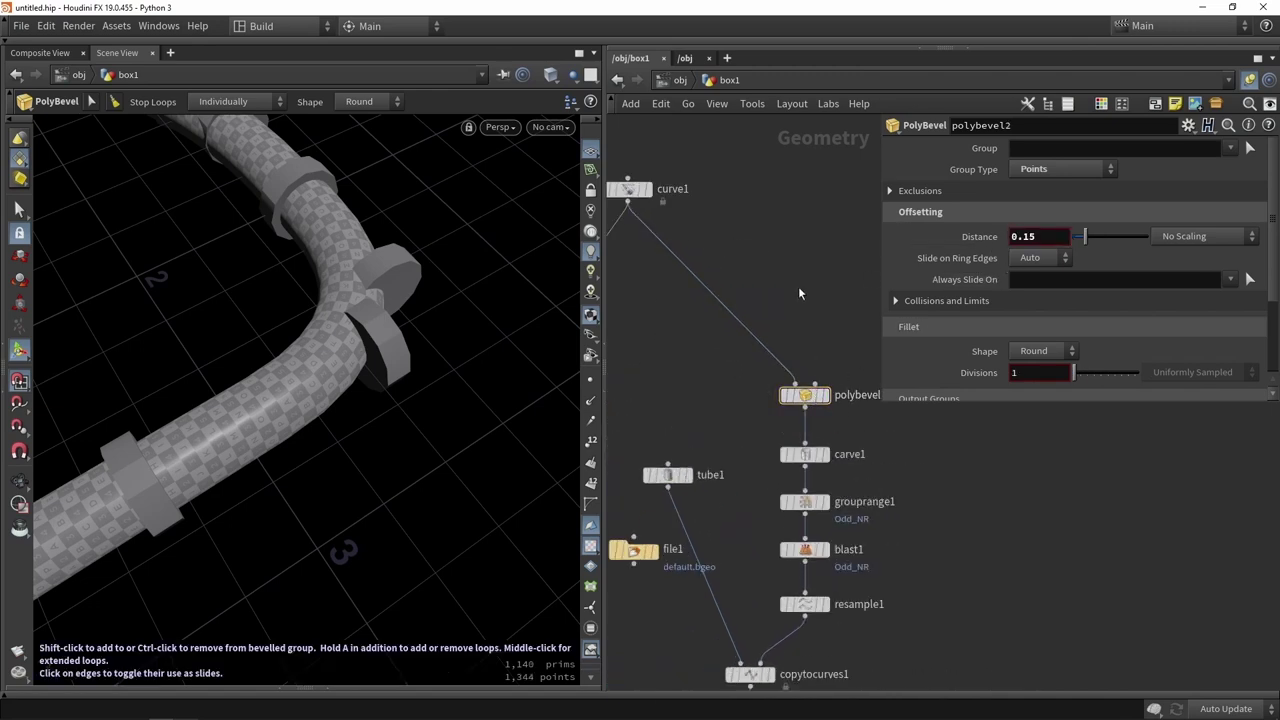
{"action": "scroll", "coordinate": [800, 287], "scroll_direction": "down", "scroll_amount": 3}
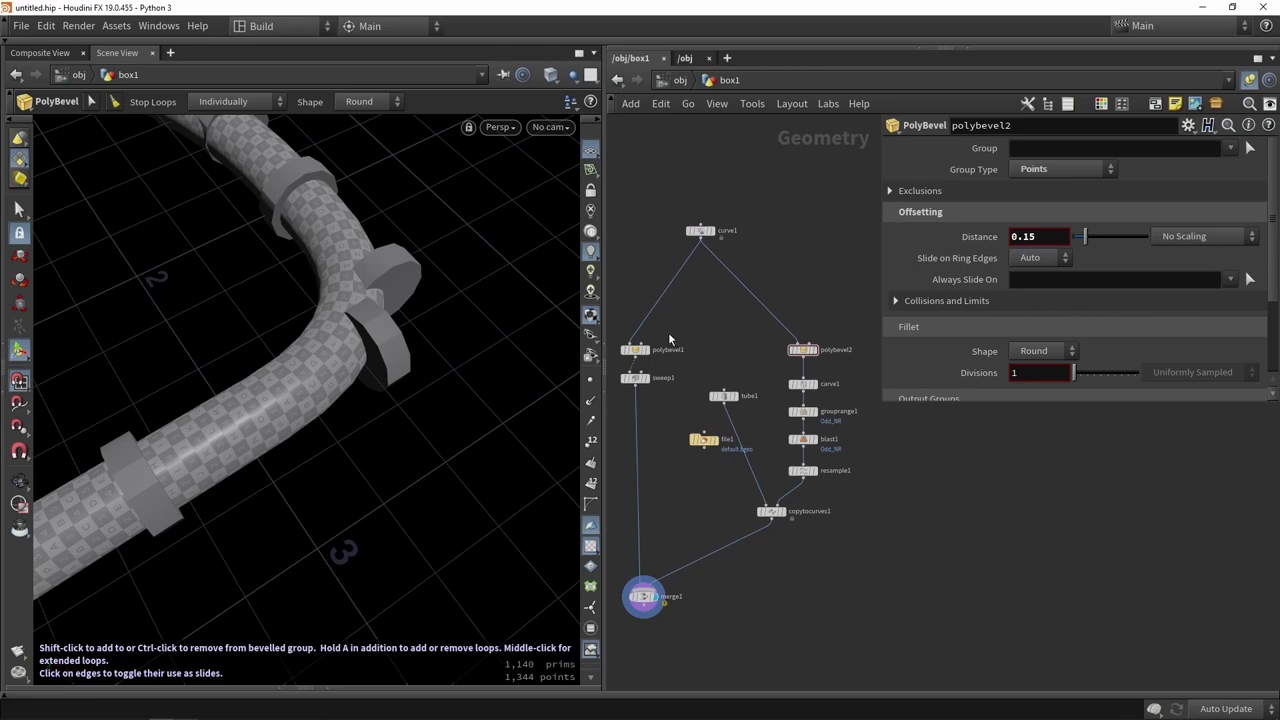
{"action": "scroll", "coordinate": [670, 340], "scroll_direction": "up", "scroll_amount": 1}
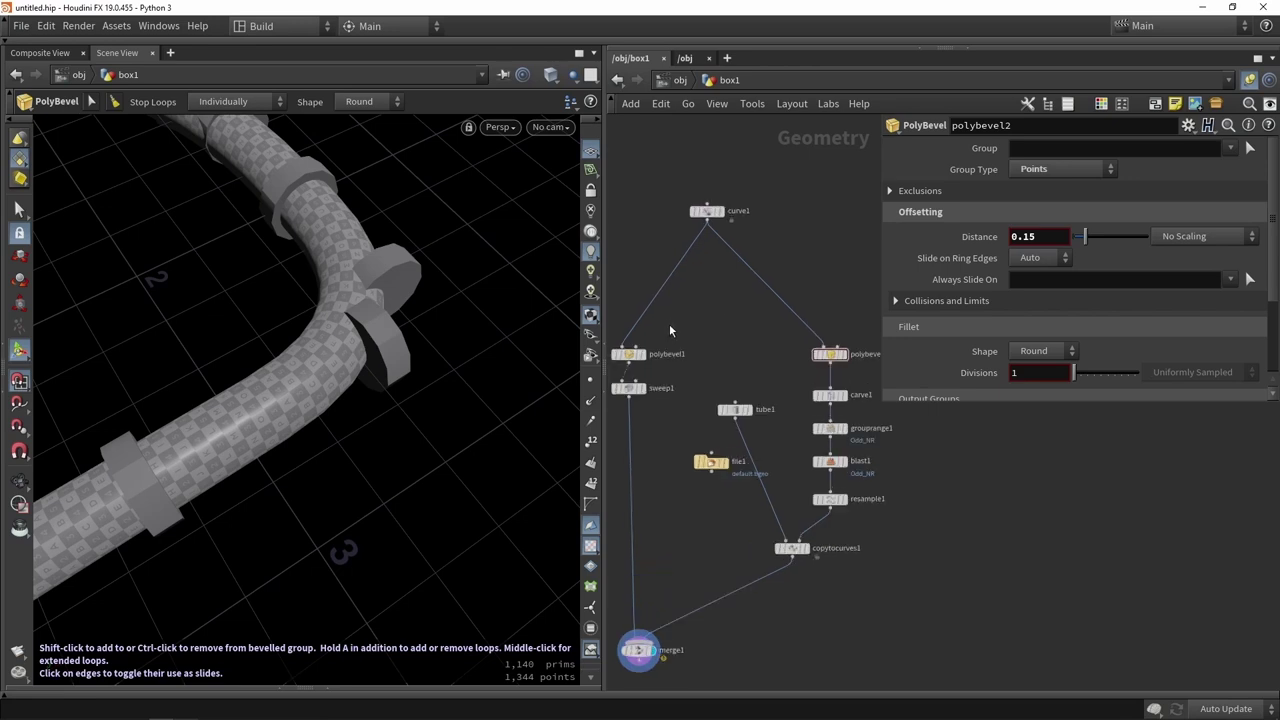
{"action": "middle_click_drag", "start_coordinate": [670, 330], "coordinate": [713, 333]}
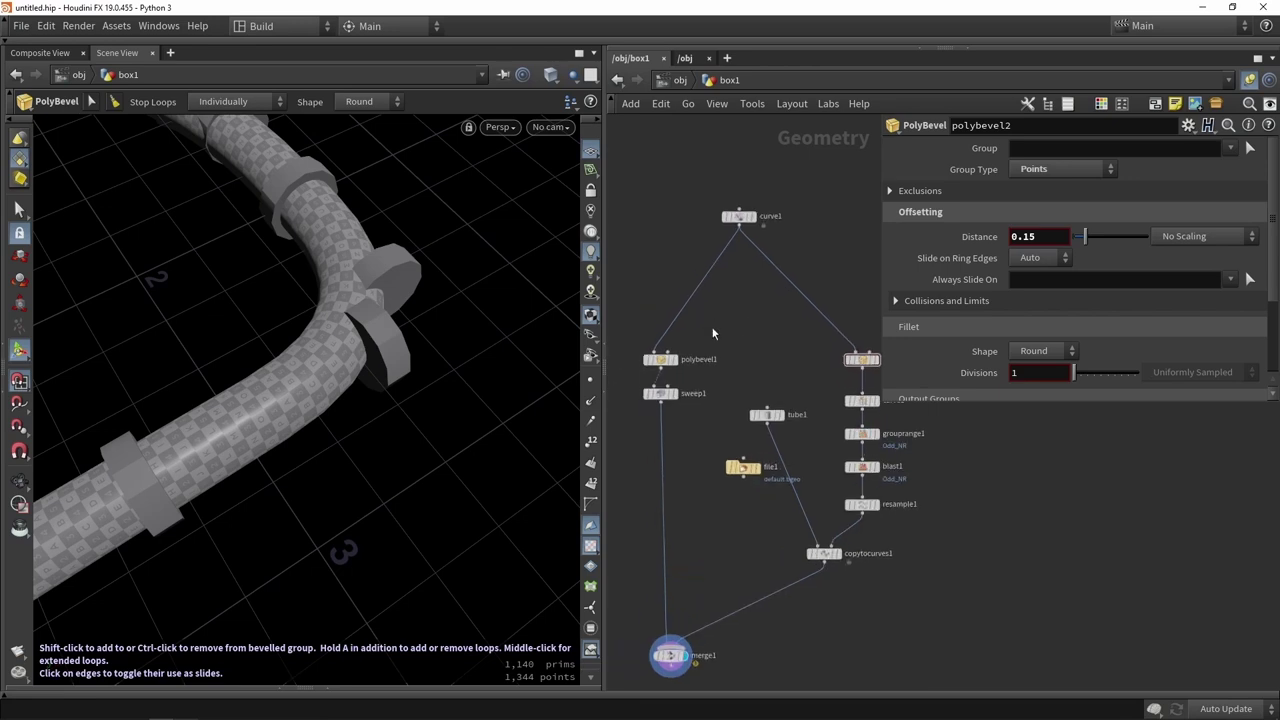
Select the PolyBevel node above Sweep and copy its Distance parameter.
{"action": "scroll", "coordinate": [660, 362], "scroll_direction": "up", "scroll_amount": 3}
{"action": "left_click", "coordinate": [660, 360]}
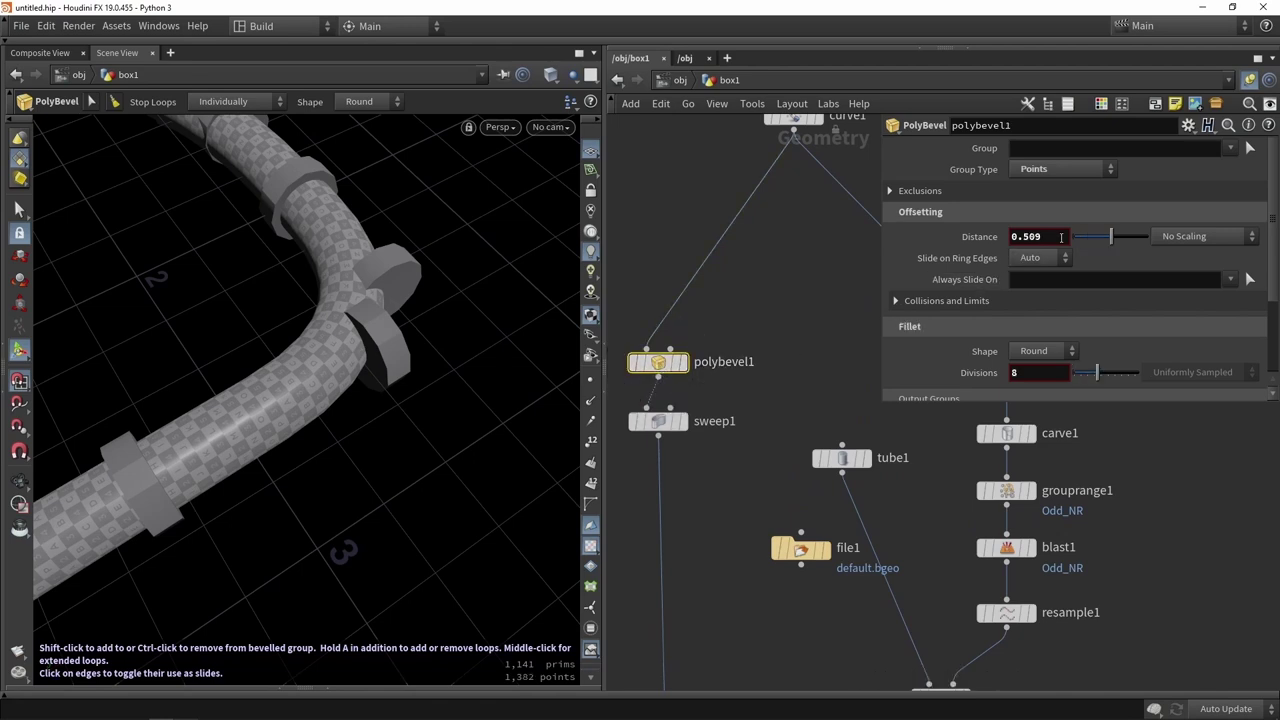
{"action": "left_click", "coordinate": [1016, 237]}
{"action": "right_click", "coordinate": [1016, 237]}
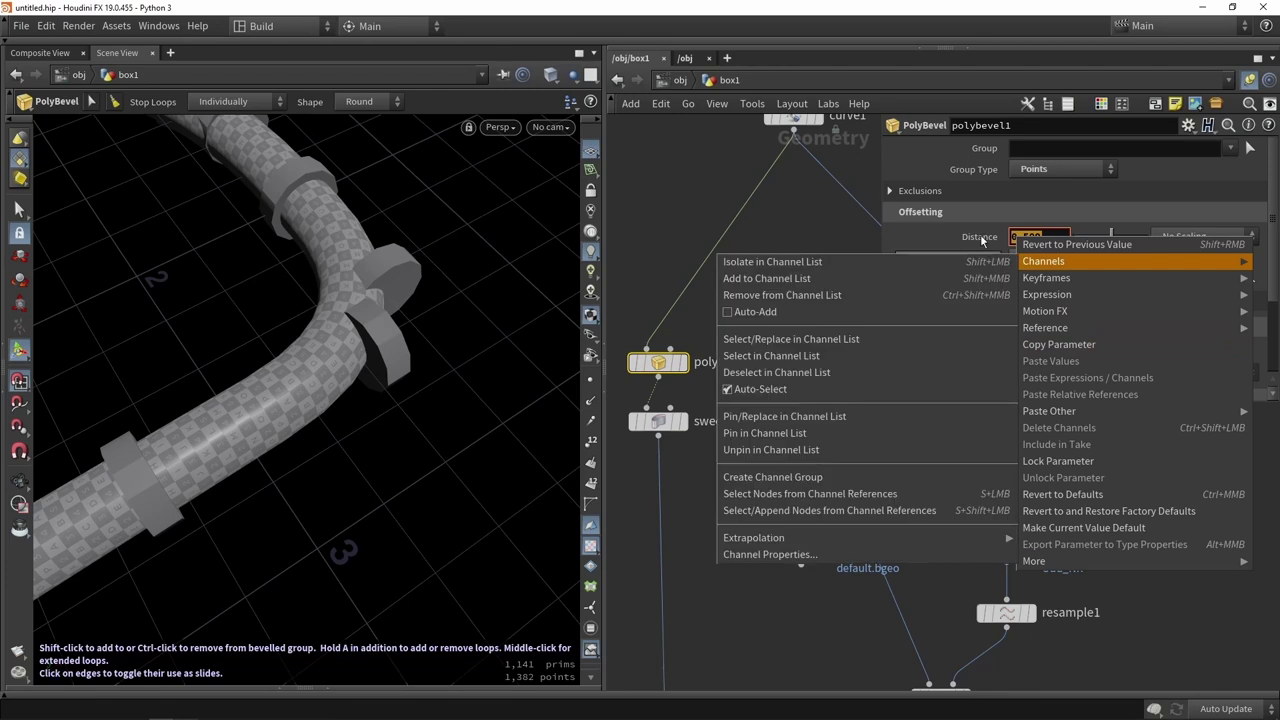
{"action": "left_click", "coordinate": [984, 242]}
{"action": "right_click", "coordinate": [1029, 237]}
{"action": "left_click", "coordinate": [1070, 346]}
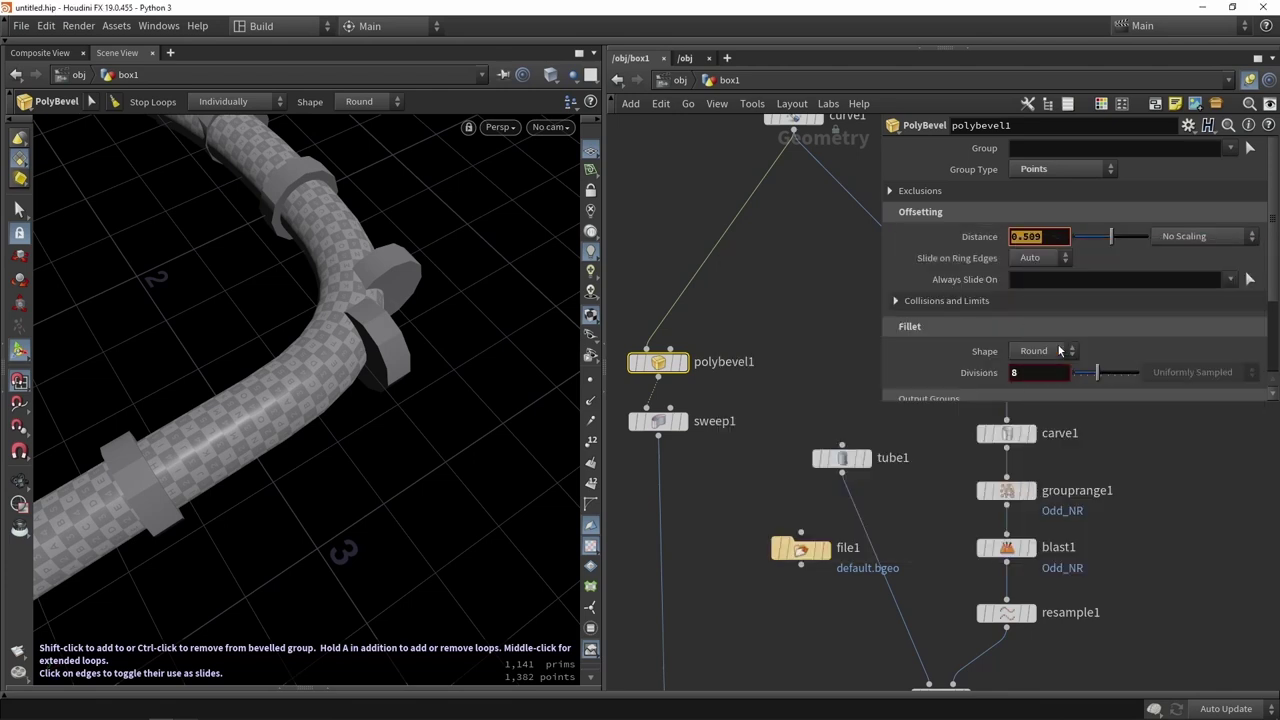
Paste the copied parameter as a relative reference into the Distance of the PolyBevel above Carve.
{"action": "middle_click_drag", "start_coordinate": [831, 338], "coordinate": [671, 358]}
{"action": "scroll", "coordinate": [785, 340], "scroll_direction": "down", "scroll_amount": 1}
{"action": "scroll", "coordinate": [794, 380], "scroll_direction": "up", "scroll_amount": 2}
{"action": "left_click", "coordinate": [794, 376]}
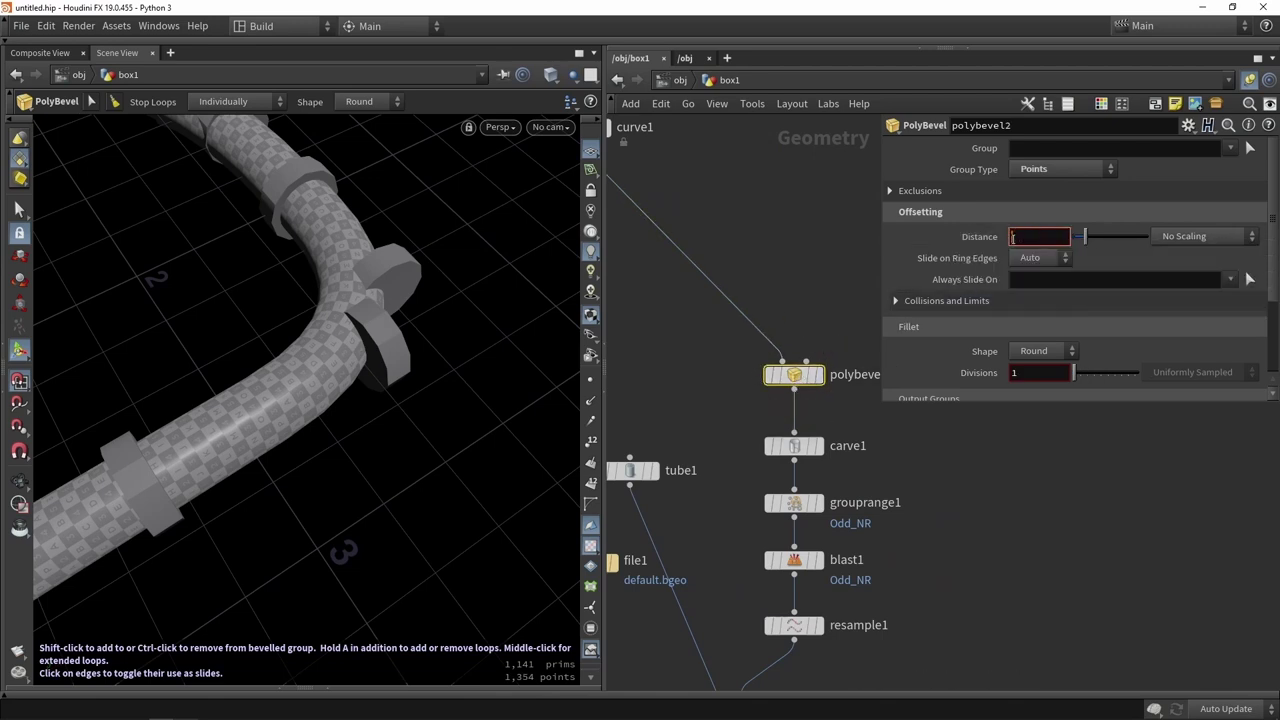
{"action": "right_click", "coordinate": [1020, 236]}
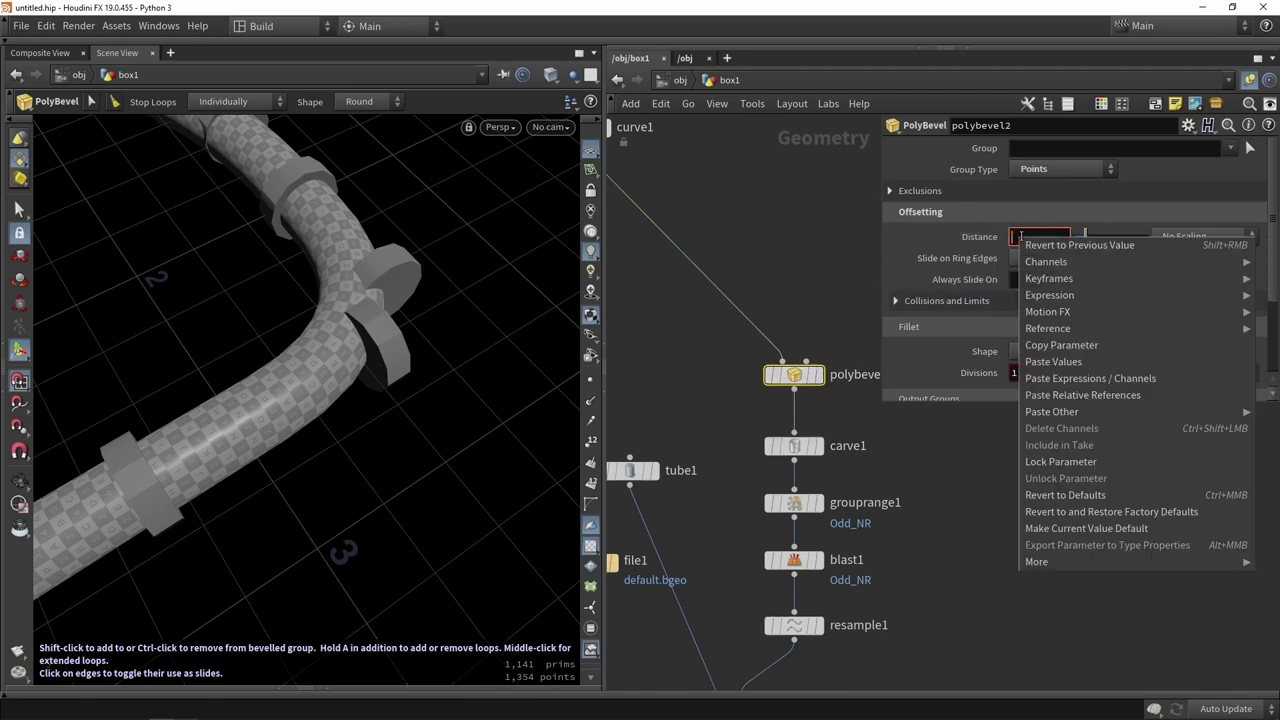
{"action": "left_click", "coordinate": [1082, 395]}
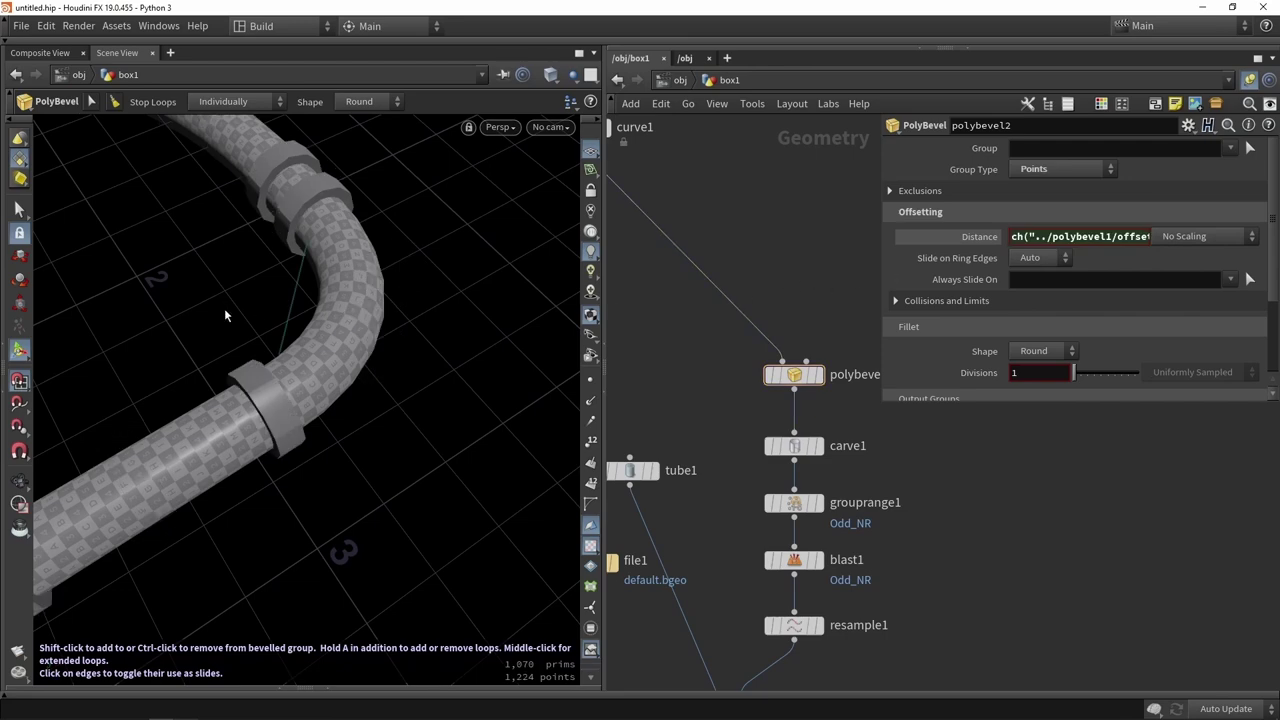
Examine the whole pipe from several angles to check how the collars sit around its bends.
{"action": "key", "text": "Escape"}
{"action": "left_click_drag", "start_coordinate": [224, 308], "coordinate": [374, 303]}
{"action": "scroll", "coordinate": [374, 303], "scroll_direction": "down", "scroll_amount": 2}
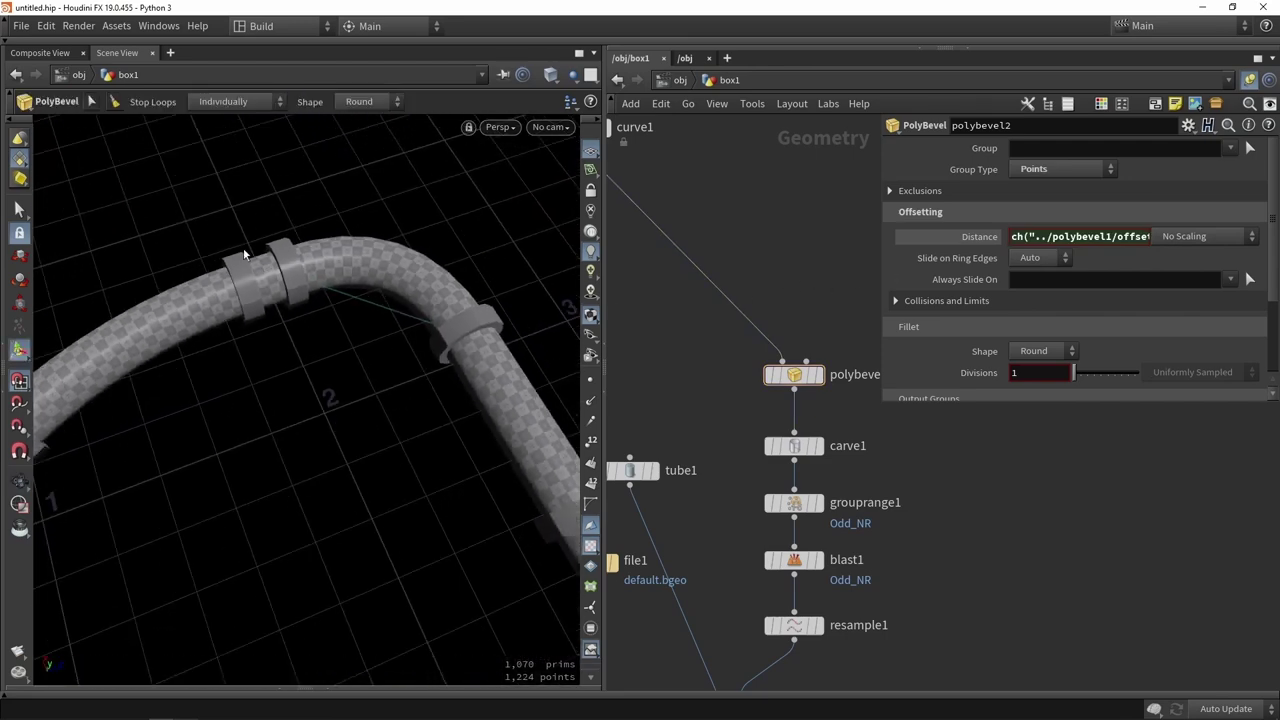
{"action": "scroll", "coordinate": [357, 308], "scroll_direction": "down", "scroll_amount": 2}
{"action": "scroll", "coordinate": [357, 308], "scroll_direction": "down", "scroll_amount": 3}
{"action": "middle_click_drag", "start_coordinate": [375, 396], "coordinate": [401, 295], "text": "alt"}
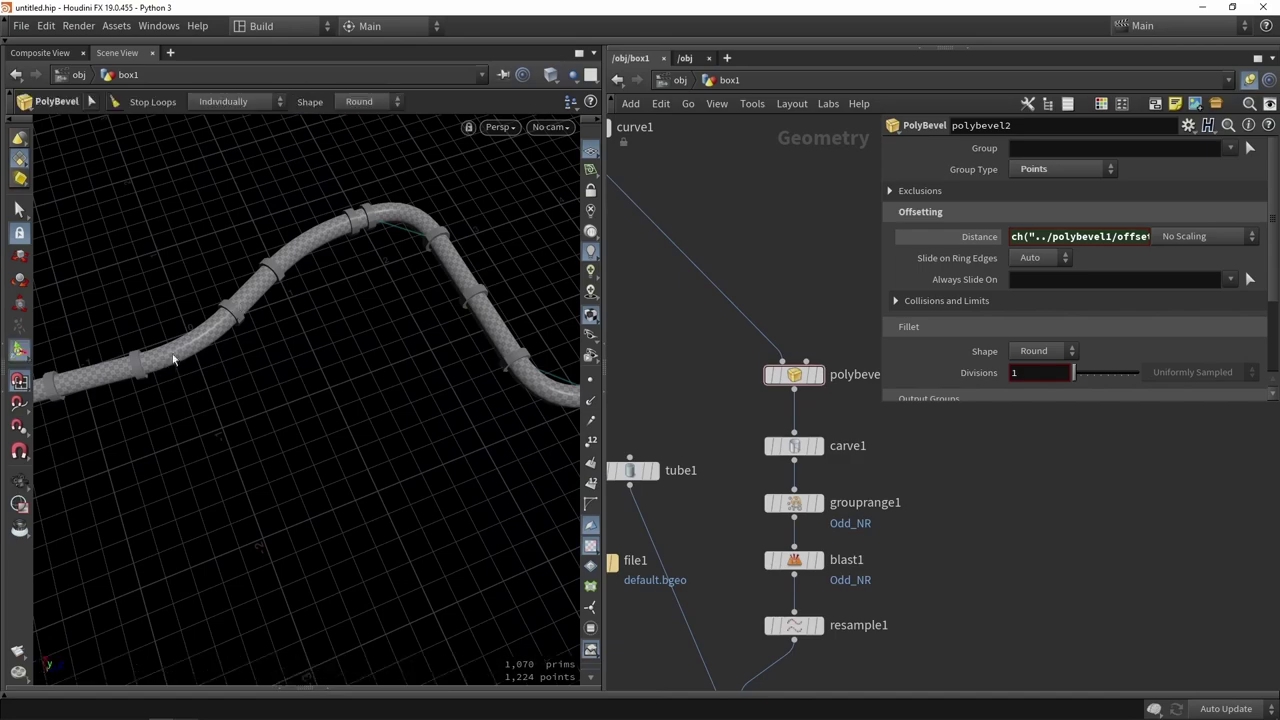
{"action": "left_click_drag", "start_coordinate": [222, 334], "coordinate": [292, 322], "text": "alt"}
{"action": "key", "text": "Return"}
{"action": "scroll", "coordinate": [703, 373], "scroll_direction": "down", "scroll_amount": 3}
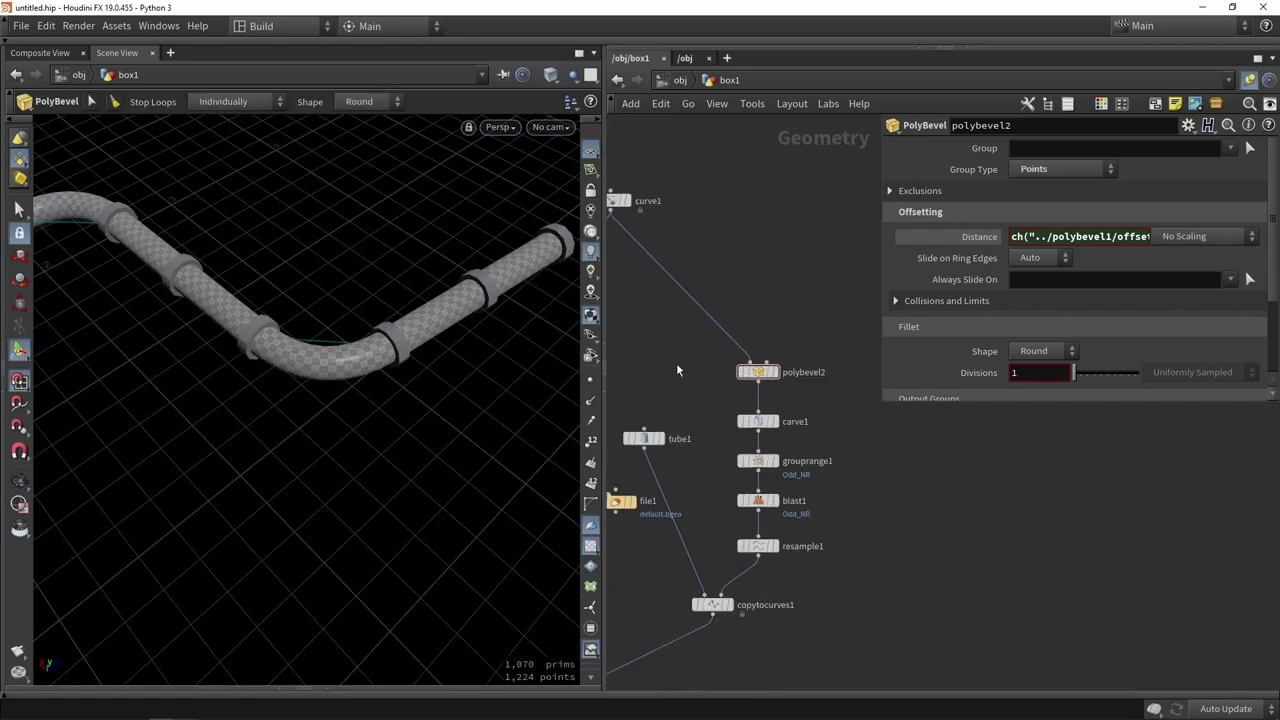
Change the network wiring style to Rounded and widen the parameters to show the full Distance expression.
{"action": "middle_click_drag", "start_coordinate": [676, 363], "coordinate": [697, 361]}
{"action": "key", "text": "shift+s"}
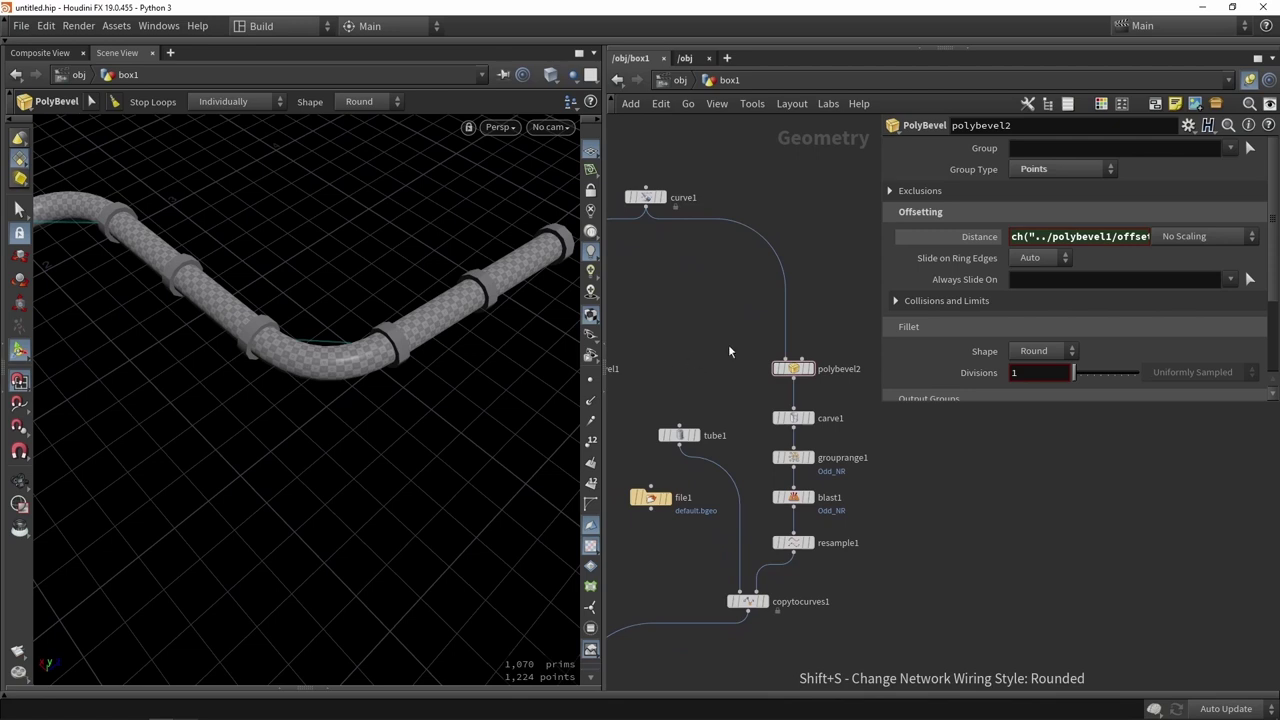
{"action": "left_click_drag", "start_coordinate": [879, 257], "coordinate": [748, 258]}
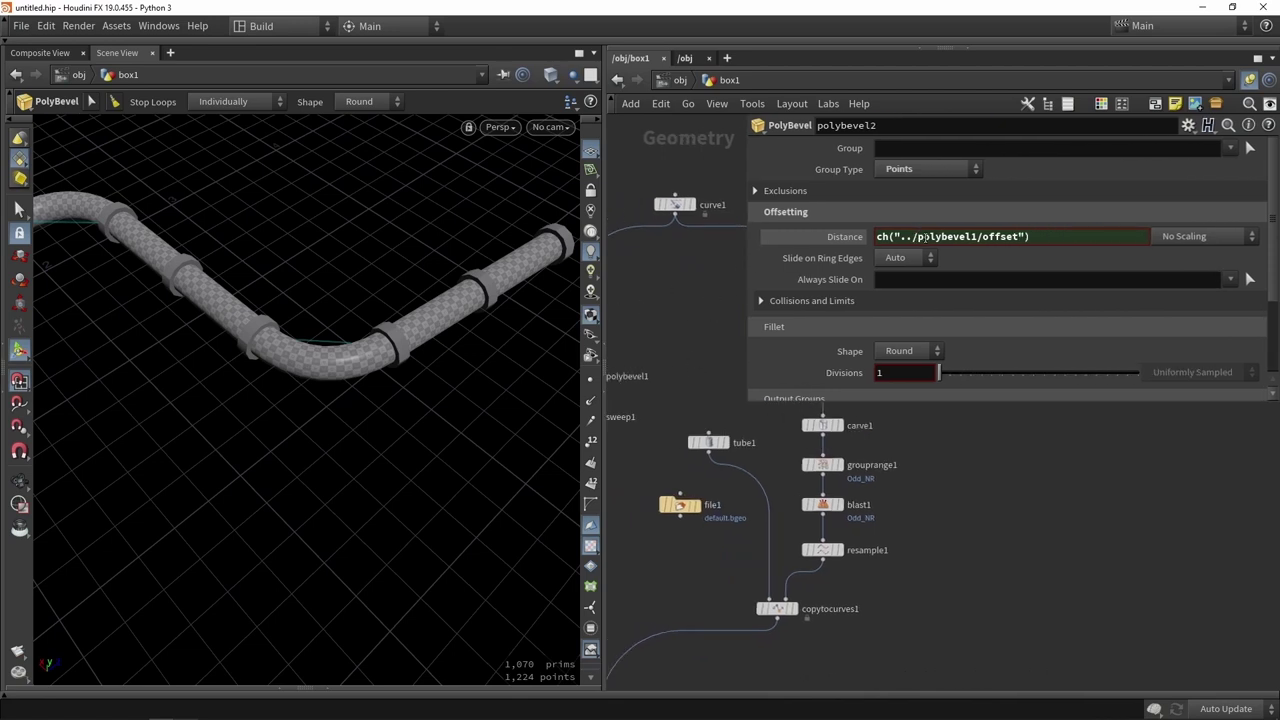
Examine the node name and parameter name in the Distance expression, and compare them with the PolyBevel above Sweep.
{"action": "left_click_drag", "start_coordinate": [917, 238], "coordinate": [1036, 250]}
{"action": "left_click", "coordinate": [987, 489]}
{"action": "middle_click_drag", "start_coordinate": [708, 314], "coordinate": [928, 411]}
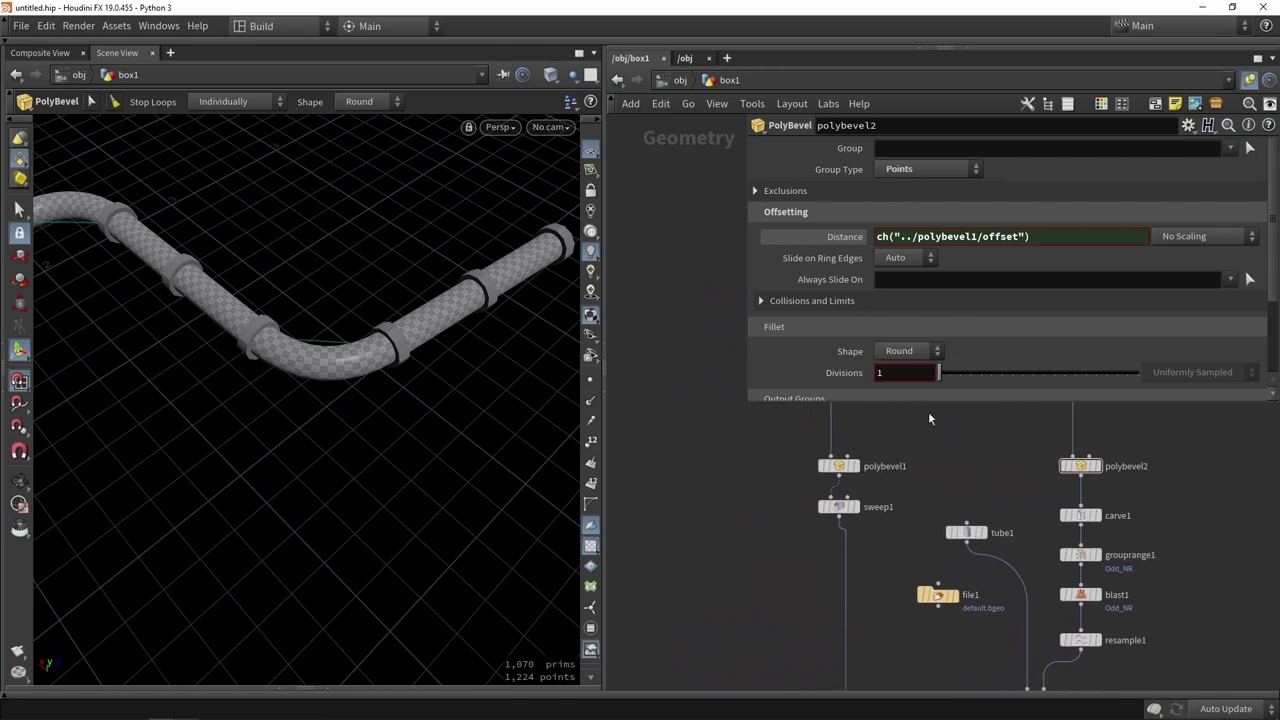
{"action": "scroll", "coordinate": [917, 449], "scroll_direction": "up", "scroll_amount": 3}
{"action": "scroll", "coordinate": [917, 451], "scroll_direction": "up", "scroll_amount": 1}
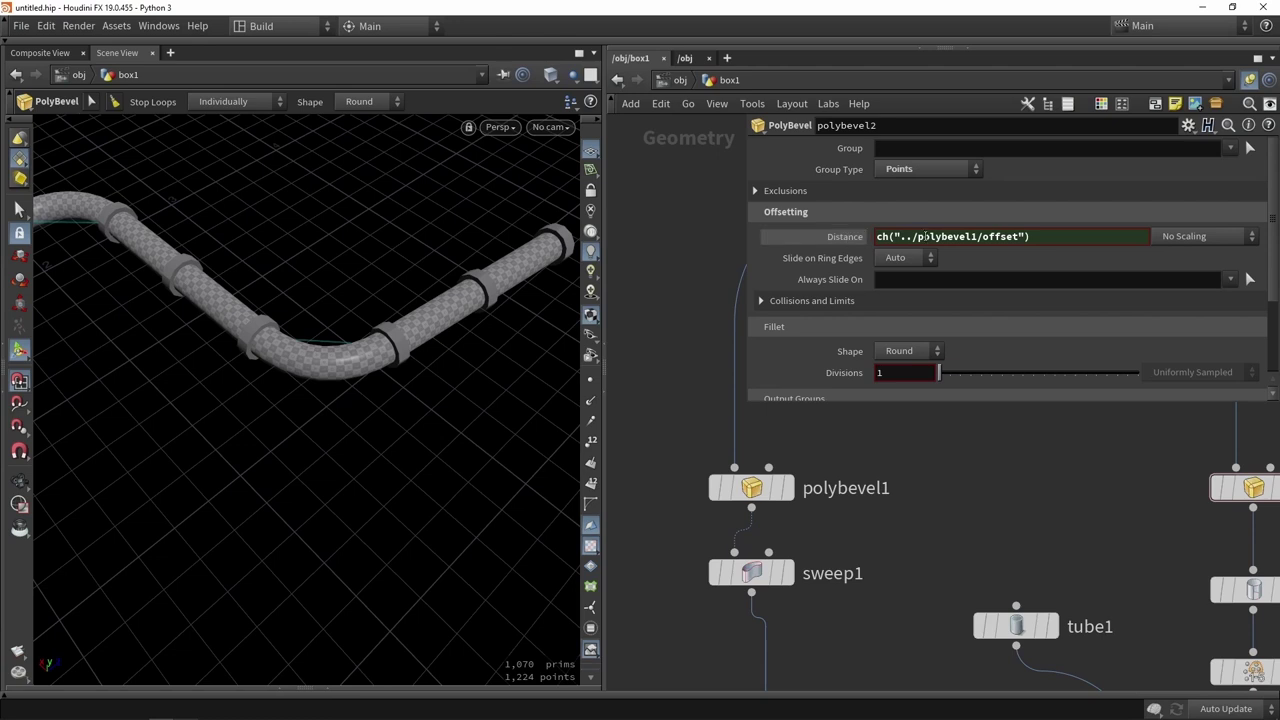
{"action": "left_click_drag", "start_coordinate": [916, 237], "coordinate": [976, 238]}
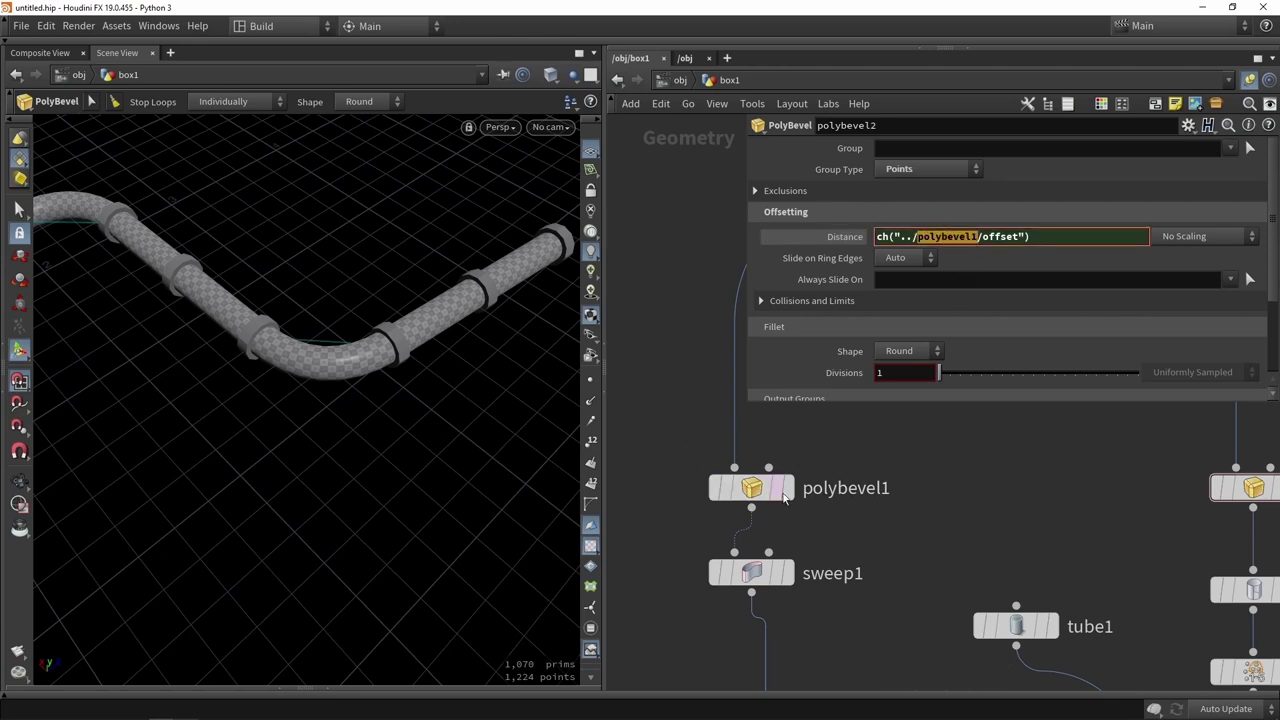
{"action": "left_click_drag", "start_coordinate": [980, 237], "coordinate": [1019, 237]}
{"action": "left_click", "coordinate": [752, 487]}
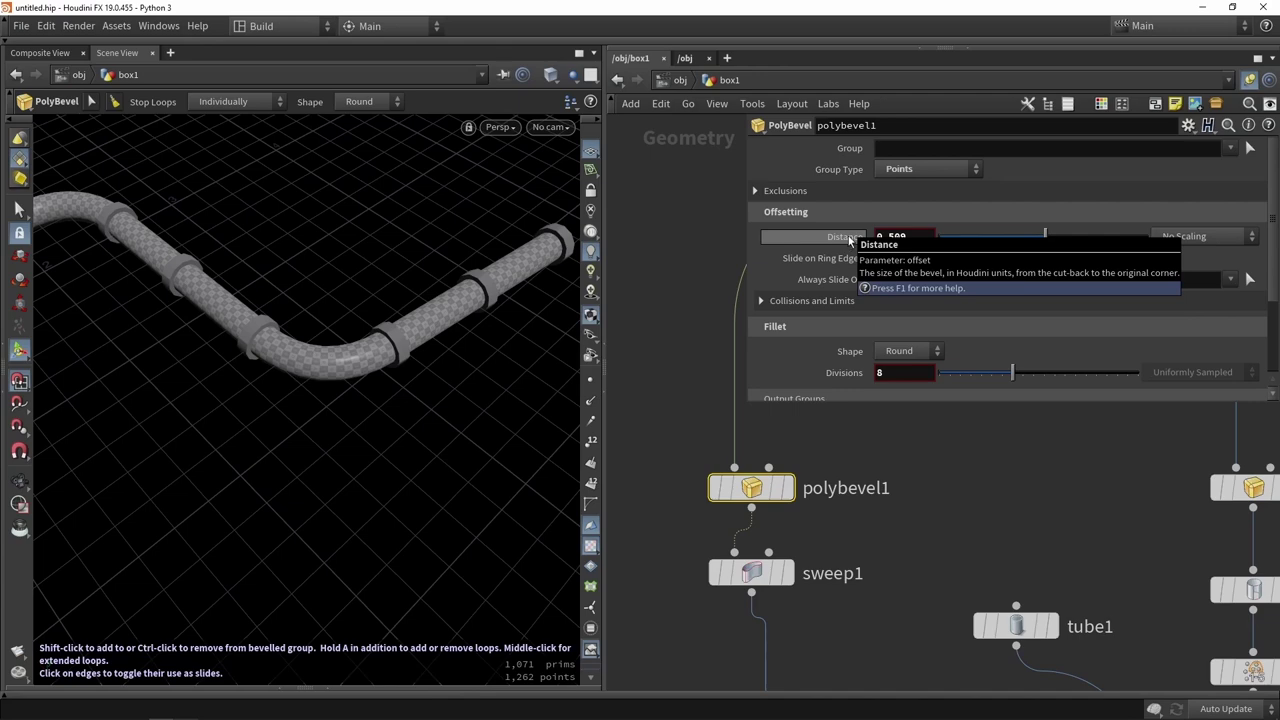
Select the PolyBevel above Carve and switch its Distance between the expression and the evaluated value.
{"action": "middle_click_drag", "start_coordinate": [966, 485], "coordinate": [922, 503]}
{"action": "scroll", "coordinate": [922, 503], "scroll_direction": "down", "scroll_amount": 1}
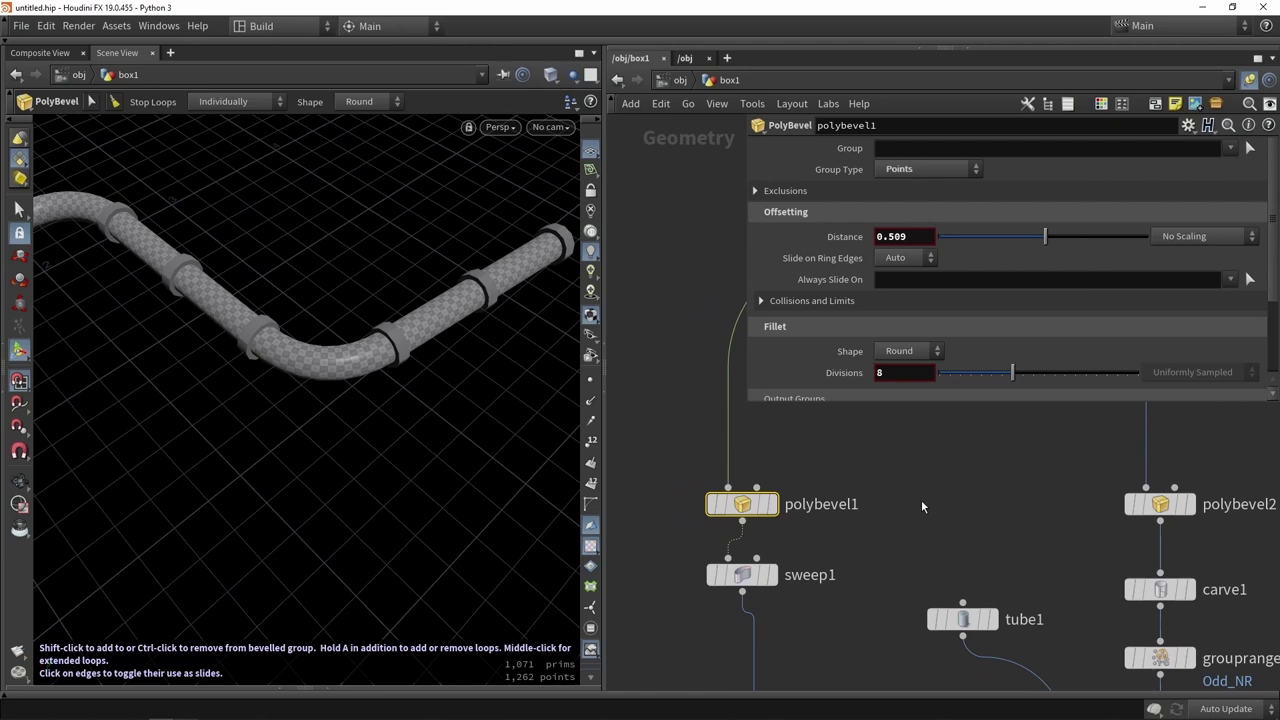
{"action": "left_click", "coordinate": [1159, 505]}
{"action": "left_click", "coordinate": [852, 244]}
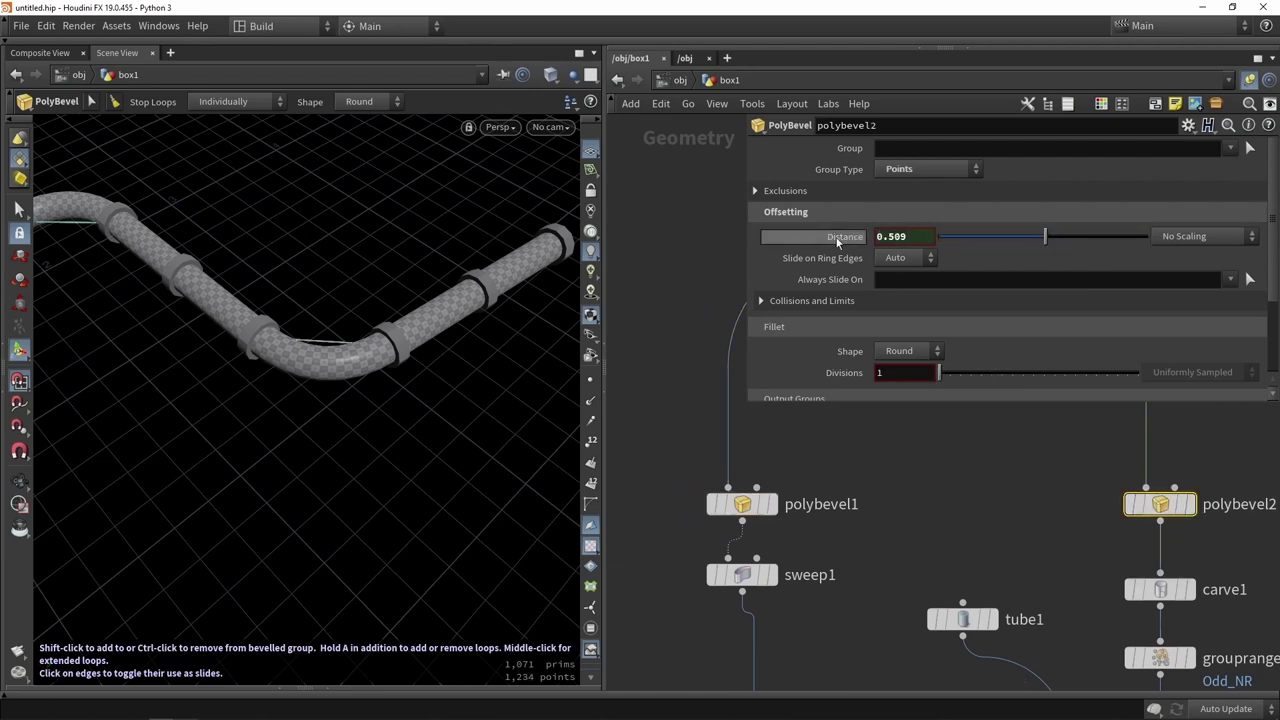
{"action": "left_click", "coordinate": [850, 237]}
{"action": "left_click", "coordinate": [852, 239]}
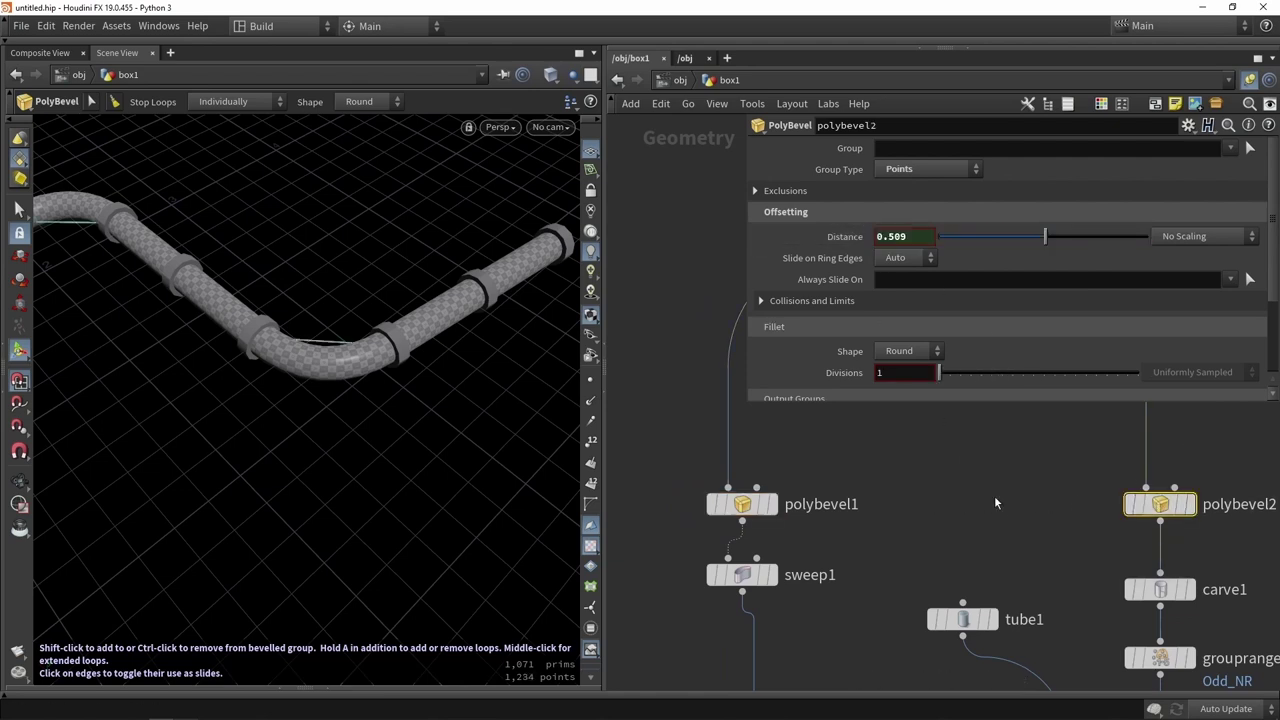
{"action": "left_click", "coordinate": [995, 498]}
Increase the bevel distance of the PolyBevel above Sweep to 0.548.
{"action": "left_click", "coordinate": [742, 504]}
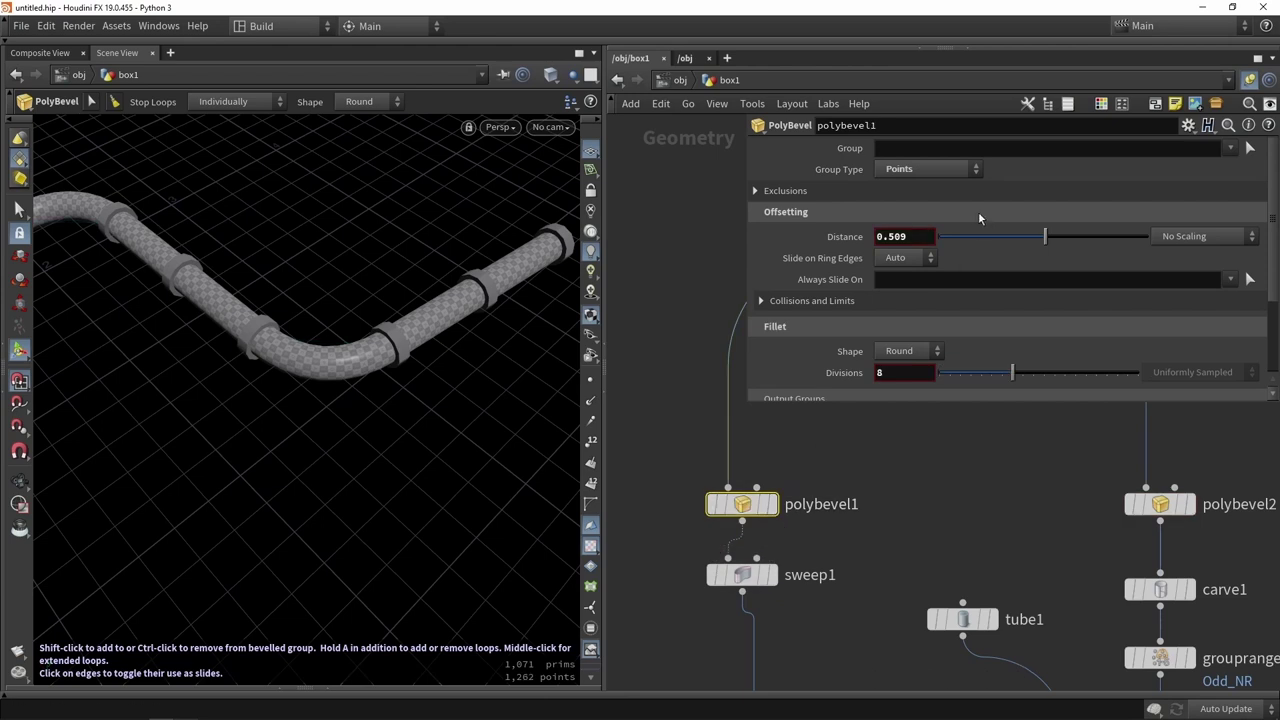
{"action": "mouse_move", "coordinate": [1045, 236]}
{"action": "left_mouse_down"}
{"action": "mouse_move", "coordinate": [978, 231]}
{"action": "mouse_move", "coordinate": [1082, 213]}
{"action": "mouse_move", "coordinate": [1048, 220]}
{"action": "left_mouse_up"}
{"action": "key", "text": "h"}
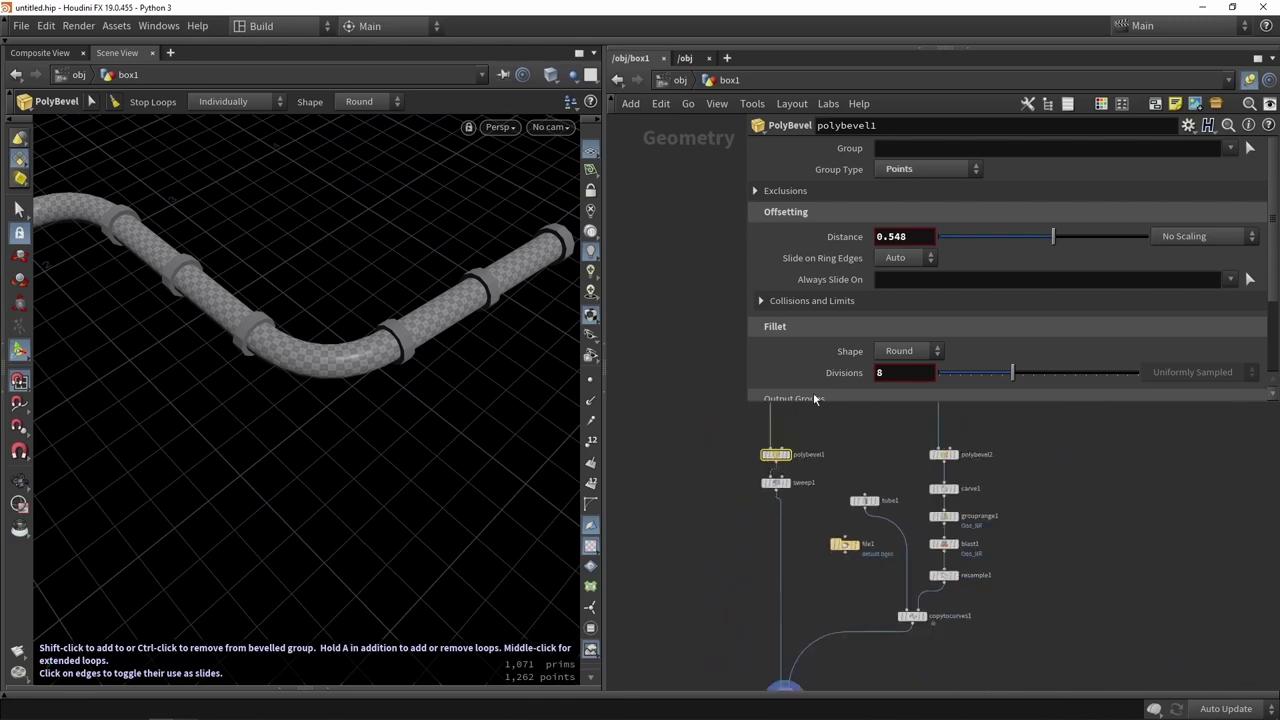
Show the Sweep node's surface settings and bring up the copy and paste options for its Radius parameter.
{"action": "middle_click_drag", "start_coordinate": [736, 595], "coordinate": [706, 514]}
{"action": "scroll", "coordinate": [705, 508], "scroll_direction": "down", "scroll_amount": 2}
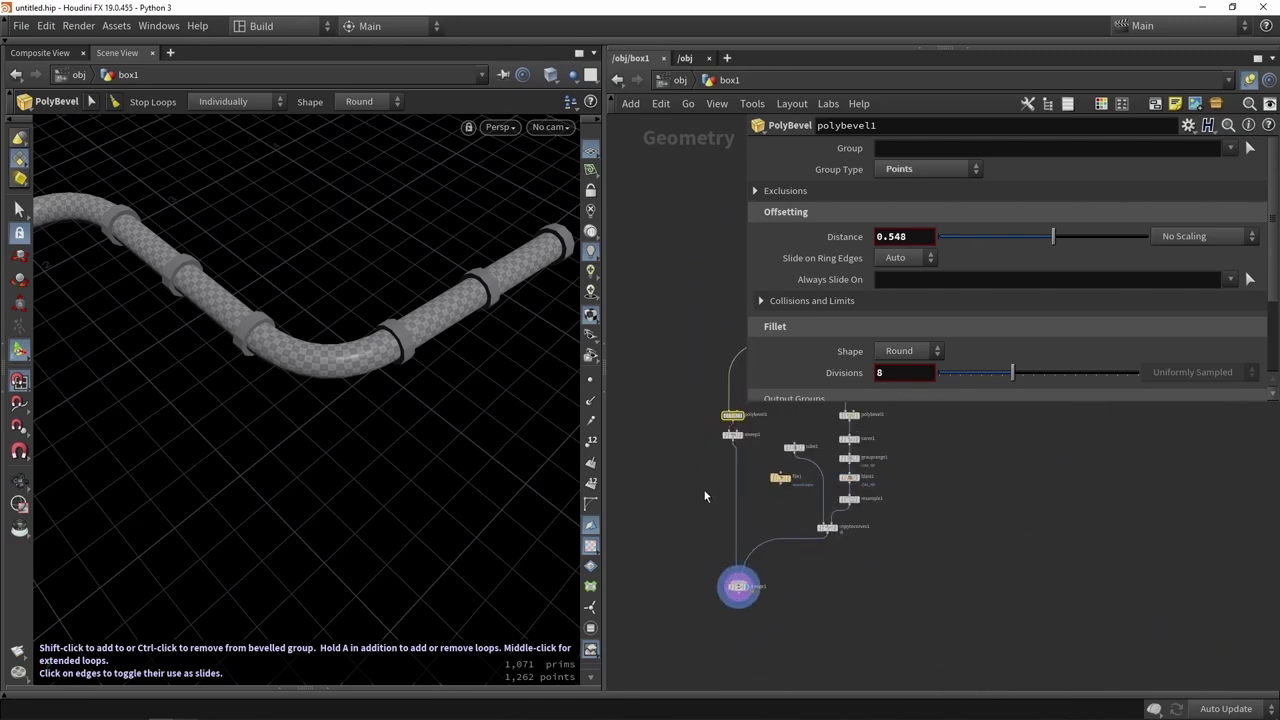
{"action": "scroll", "coordinate": [708, 476], "scroll_direction": "up", "scroll_amount": 4}
{"action": "left_click", "coordinate": [766, 431]}
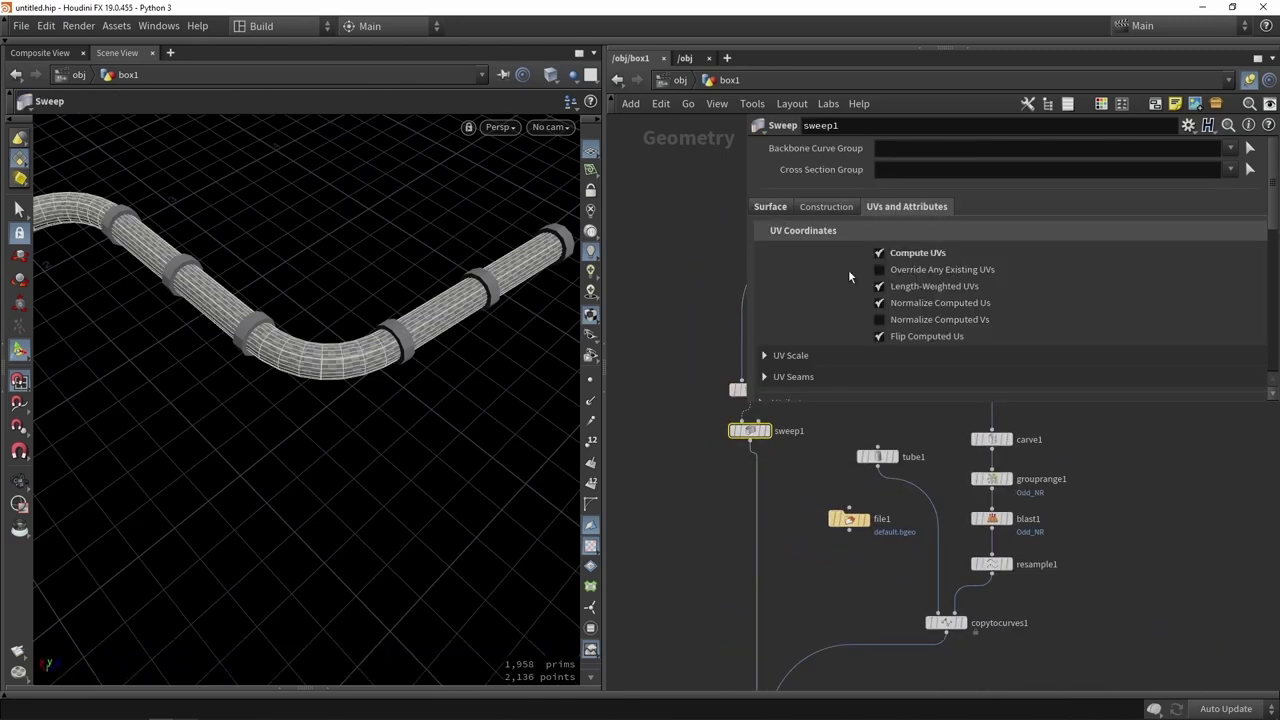
{"action": "mouse_move", "coordinate": [970, 292]}
{"action": "left_mouse_down"}
{"action": "mouse_move", "coordinate": [1077, 292]}
{"action": "mouse_move", "coordinate": [968, 312]}
{"action": "mouse_move", "coordinate": [1080, 290]}
{"action": "mouse_move", "coordinate": [974, 292]}
{"action": "left_mouse_up"}
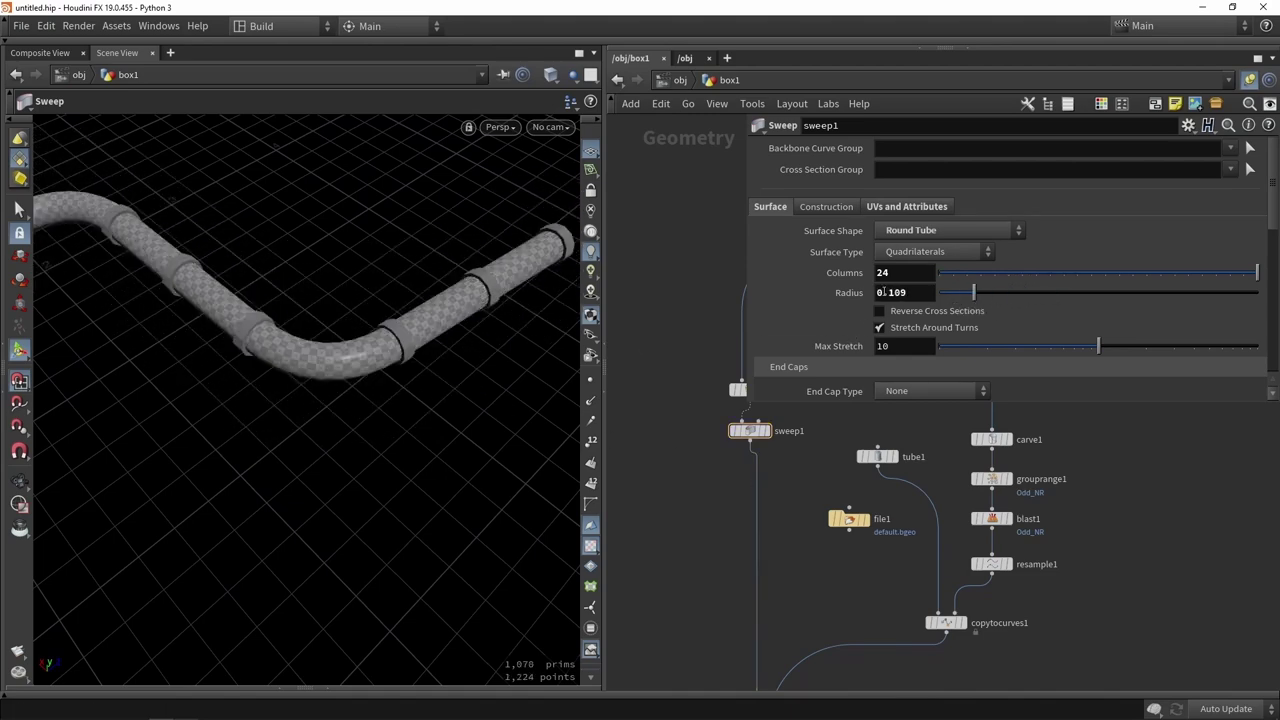
{"action": "left_click", "coordinate": [890, 292]}
{"action": "right_click", "coordinate": [880, 294]}
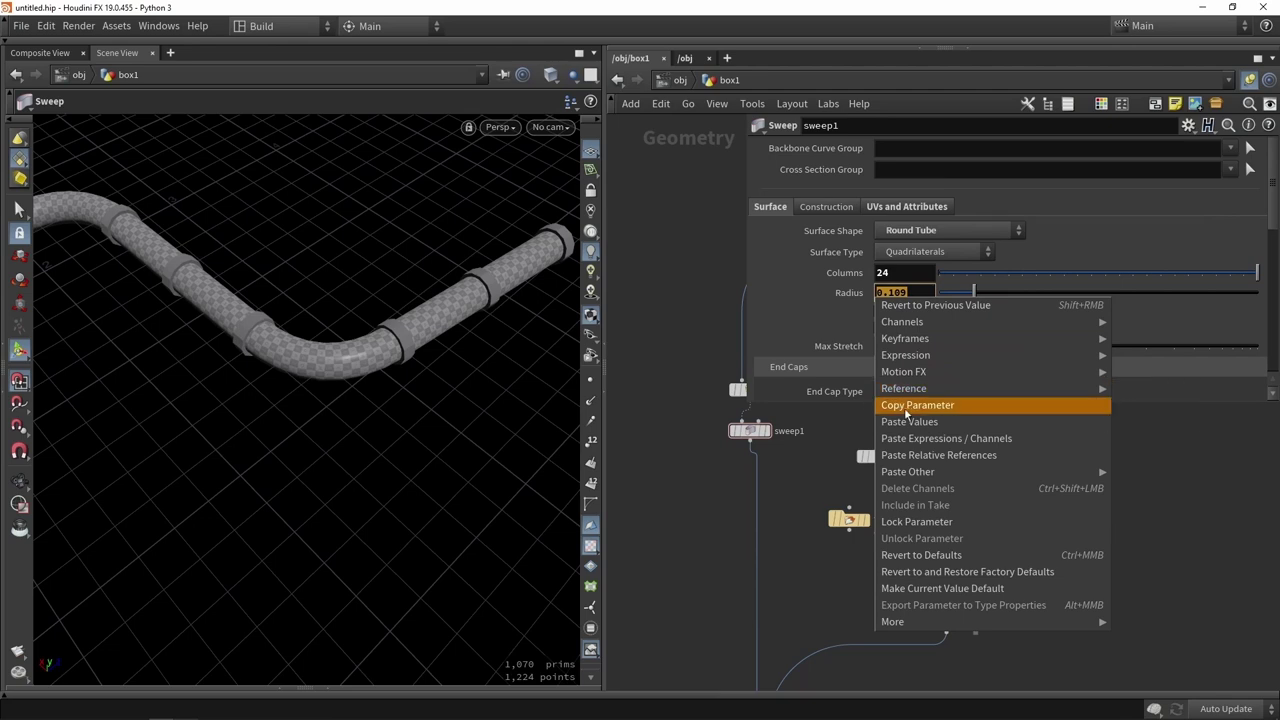
{"action": "left_click", "coordinate": [892, 422]}
Select the Tube node and check its Radius Scale as a counterpart to the Sweep radius.
{"action": "left_click", "coordinate": [877, 456]}
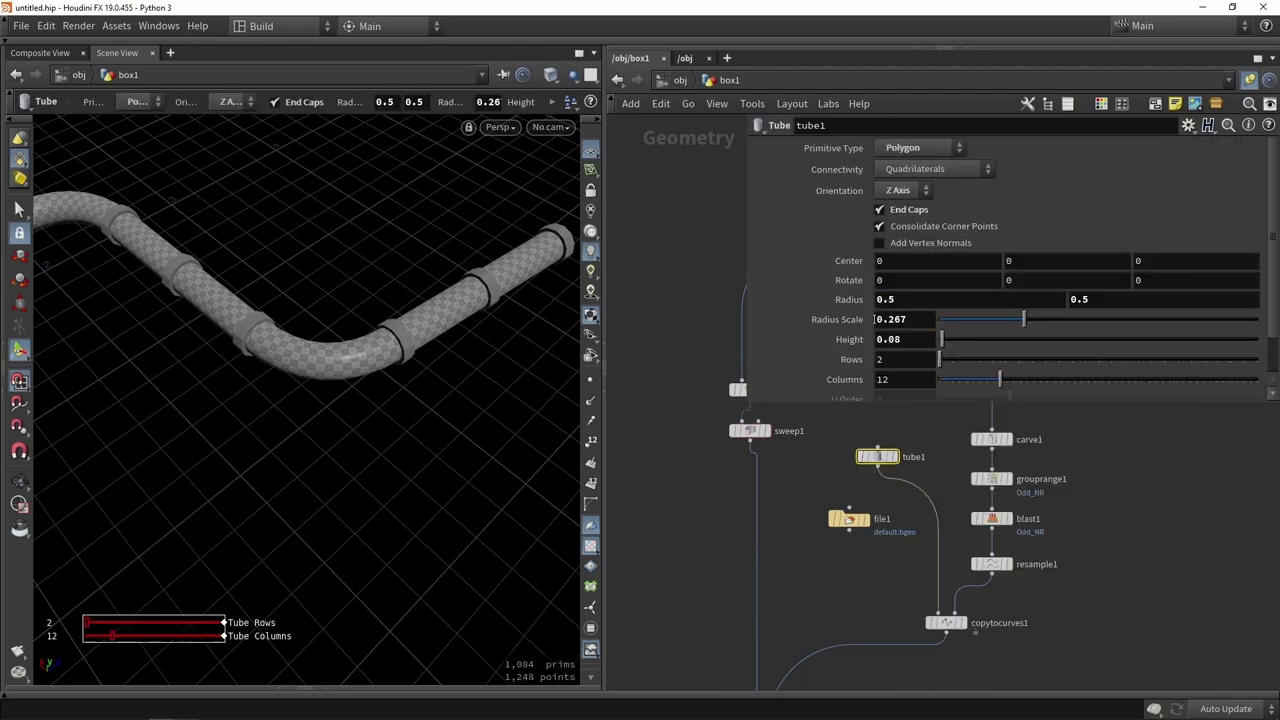
{"action": "left_click_drag", "start_coordinate": [912, 319], "coordinate": [867, 323]}
{"action": "left_click", "coordinate": [695, 559]}
Select the Merge node and narrow the parameters so that both branches of the network are uncovered.
{"action": "middle_click_drag", "start_coordinate": [823, 590], "coordinate": [794, 546]}
{"action": "scroll", "coordinate": [794, 546], "scroll_direction": "down", "scroll_amount": 3}
{"action": "scroll", "coordinate": [768, 630], "scroll_direction": "up", "scroll_amount": 4}
{"action": "left_click", "coordinate": [755, 626]}
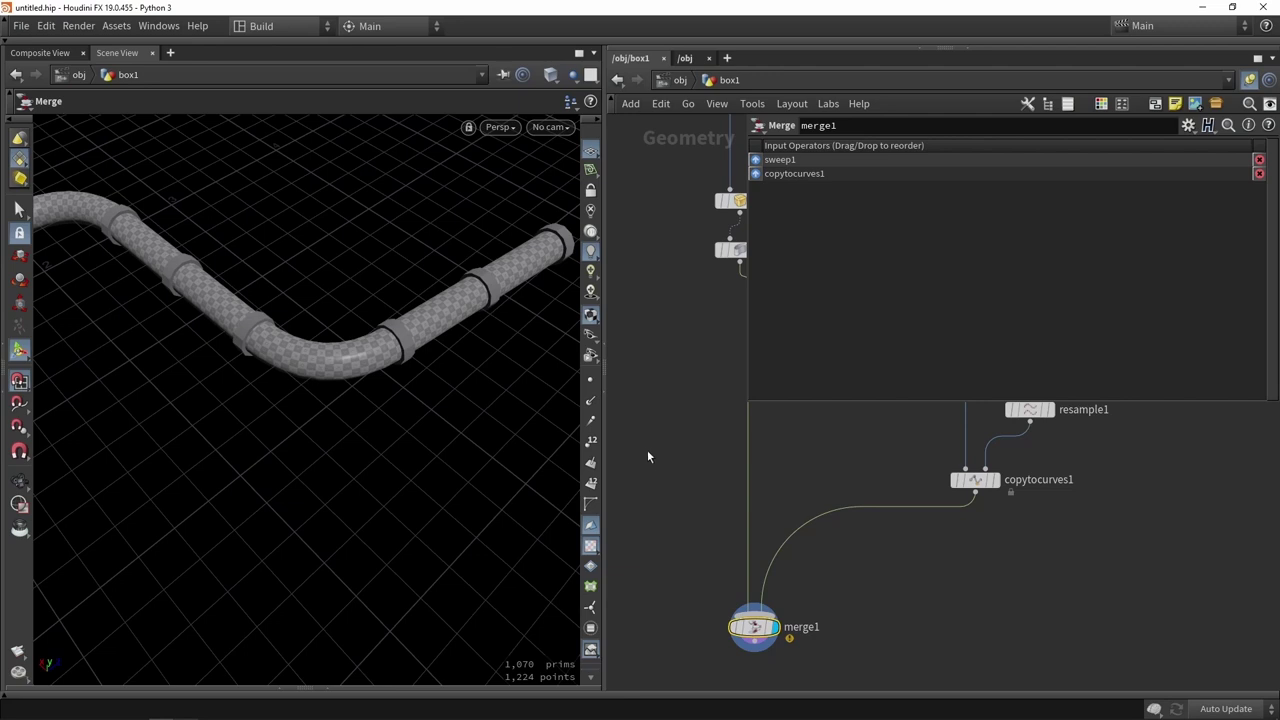
{"action": "left_click_drag", "start_coordinate": [748, 401], "coordinate": [802, 412]}
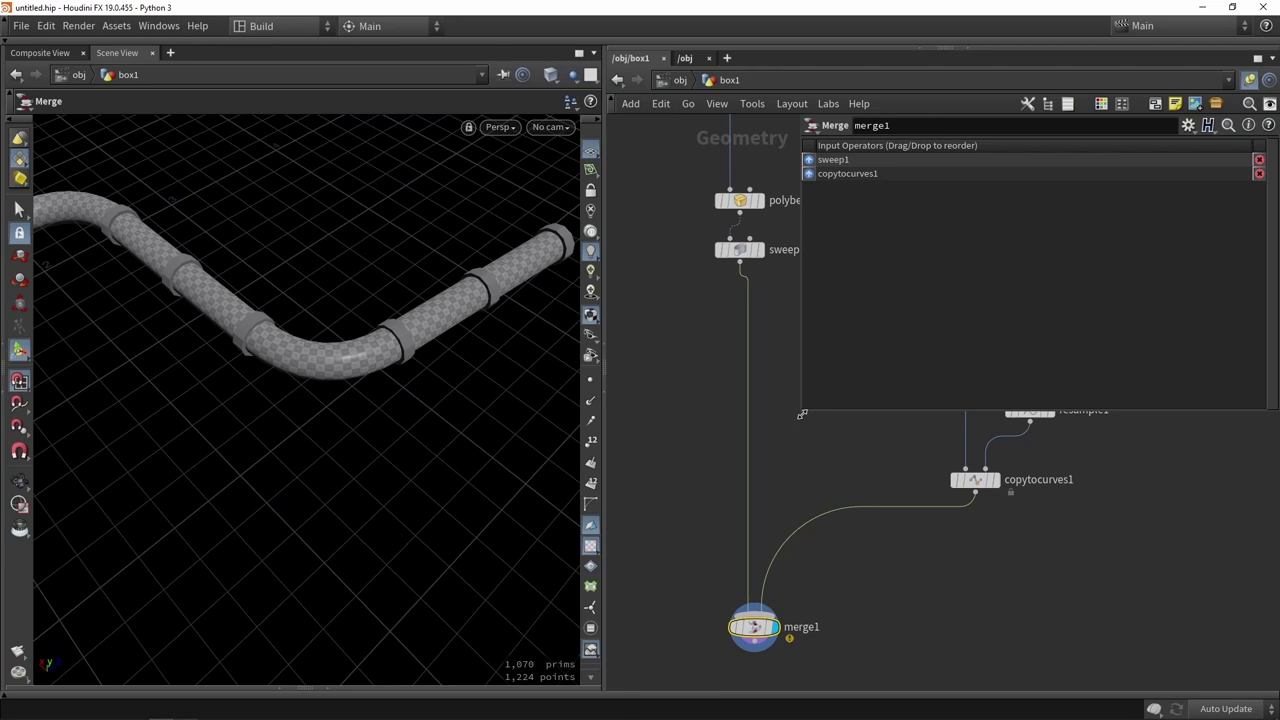
{"action": "scroll", "coordinate": [676, 523], "scroll_direction": "down", "scroll_amount": 4}
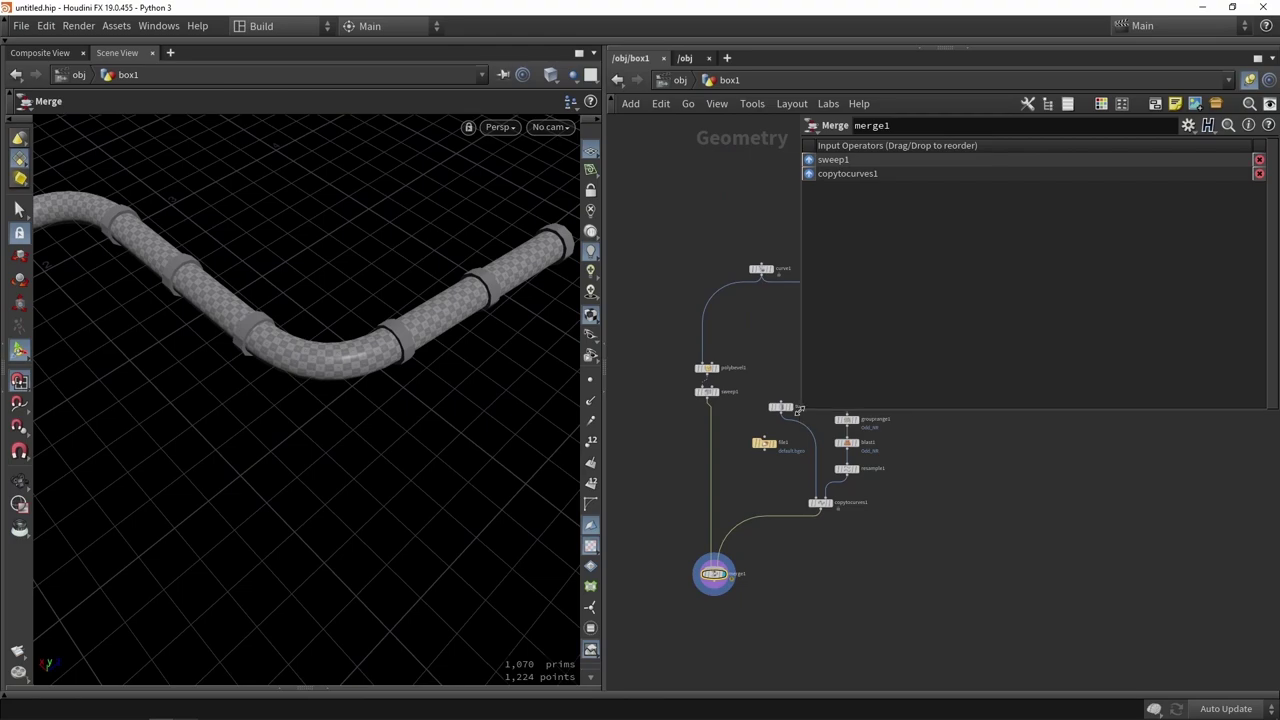
{"action": "left_click_drag", "start_coordinate": [807, 410], "coordinate": [930, 384]}
Set the bevel distance of the PolyBevel above Sweep to 0.08 with the whole pipe in view.
{"action": "key", "text": "Escape"}
{"action": "left_click_drag", "start_coordinate": [335, 410], "coordinate": [380, 386]}
{"action": "key", "text": "Return"}
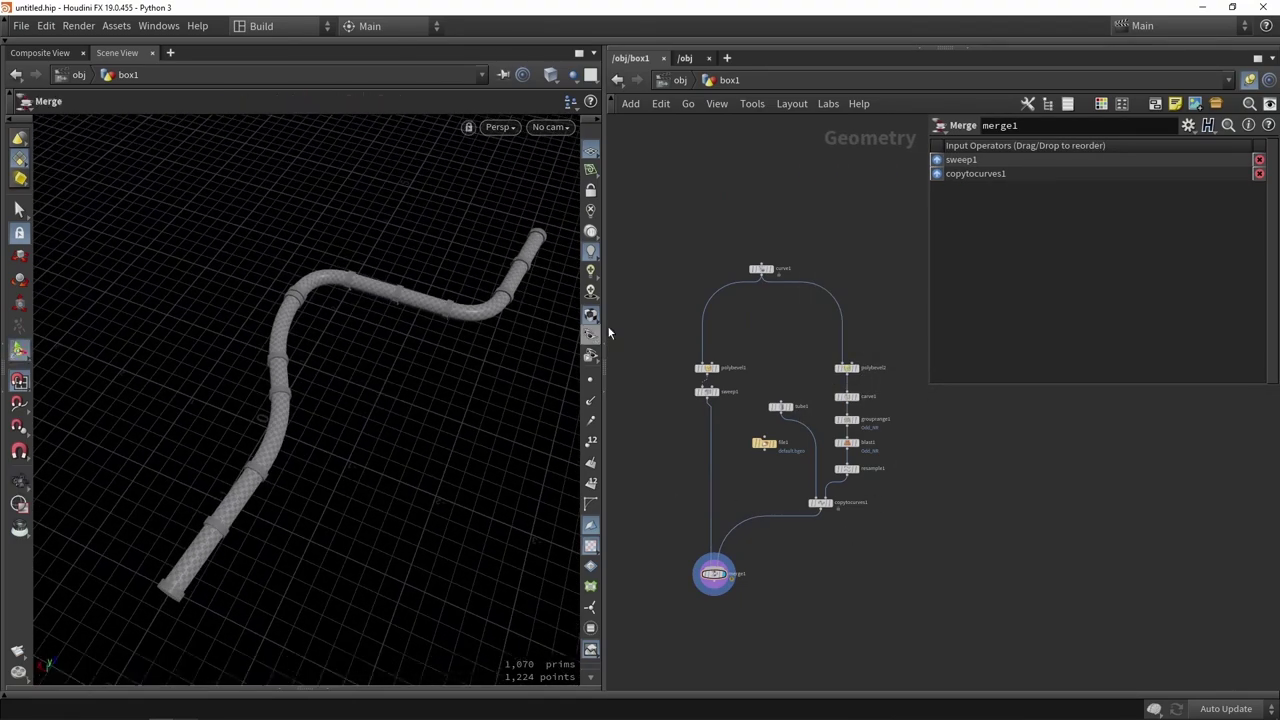
{"action": "scroll", "coordinate": [707, 372], "scroll_direction": "up", "scroll_amount": 3}
{"action": "left_click", "coordinate": [707, 370]}
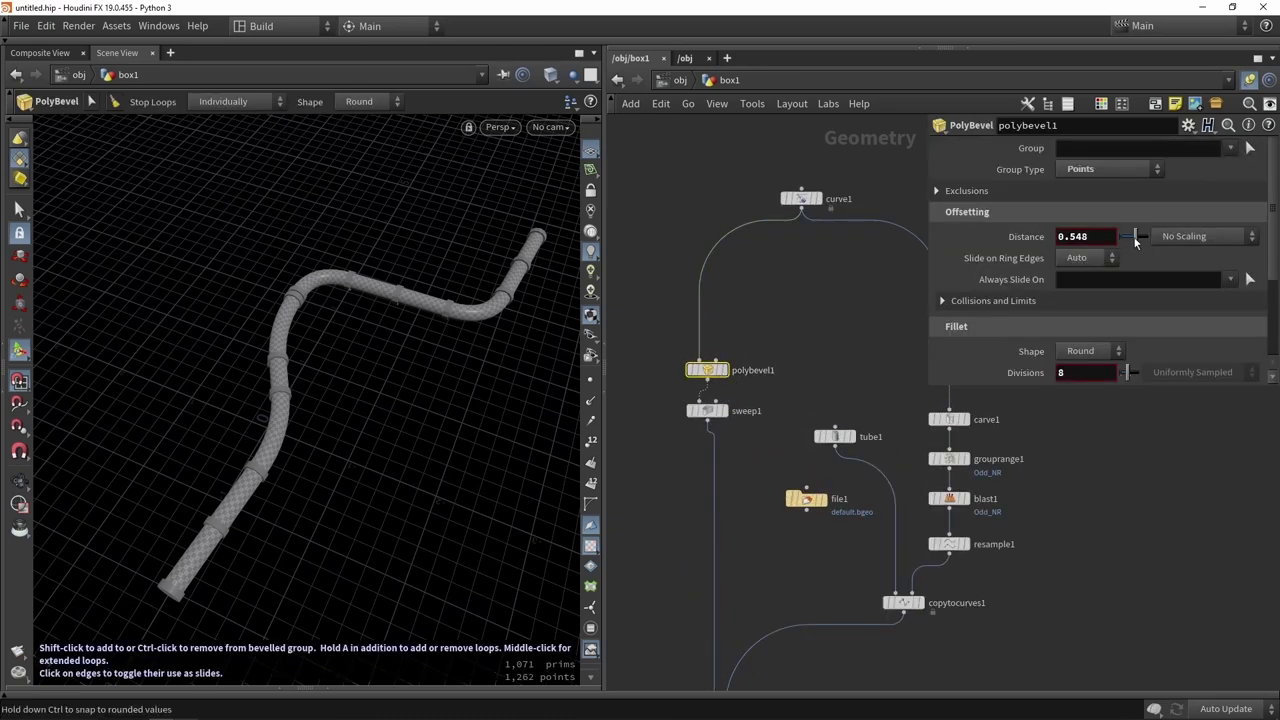
{"action": "left_click_drag", "start_coordinate": [1124, 240], "coordinate": [1122, 236]}
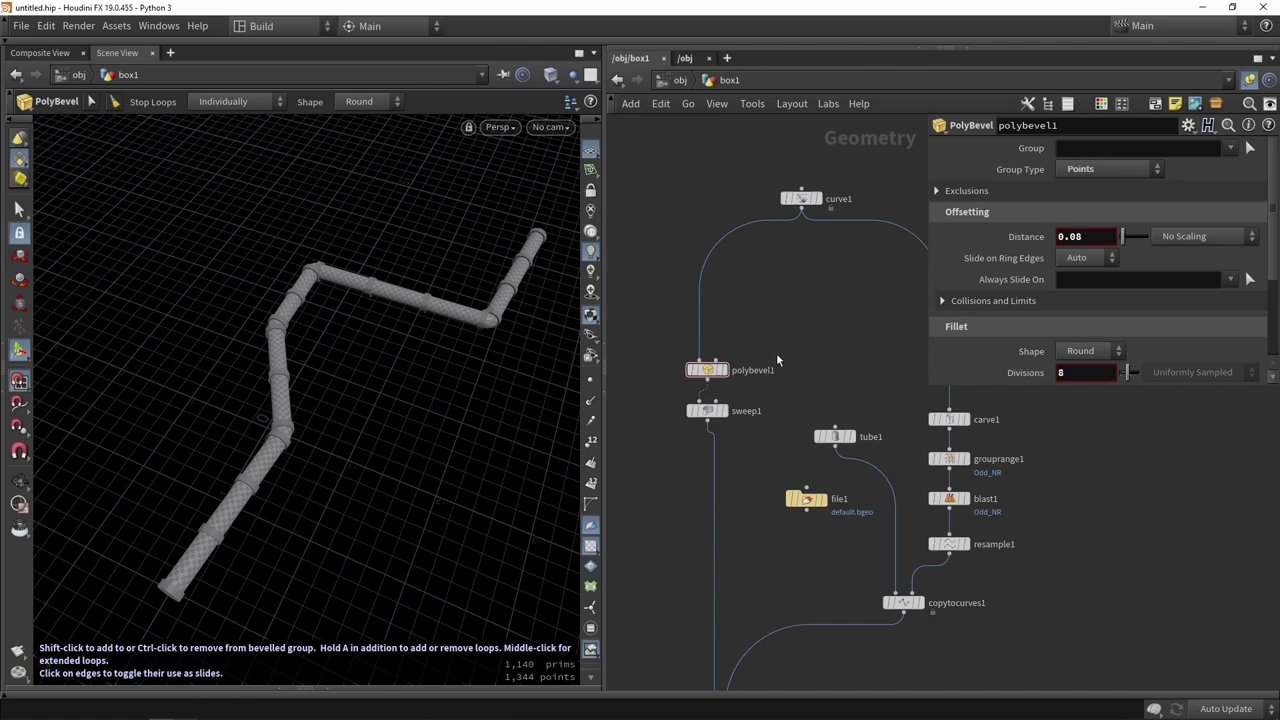
Select the PolyBevel above Sweep again and show its fillet divisions.
{"action": "middle_click_drag", "start_coordinate": [806, 313], "coordinate": [769, 291]}
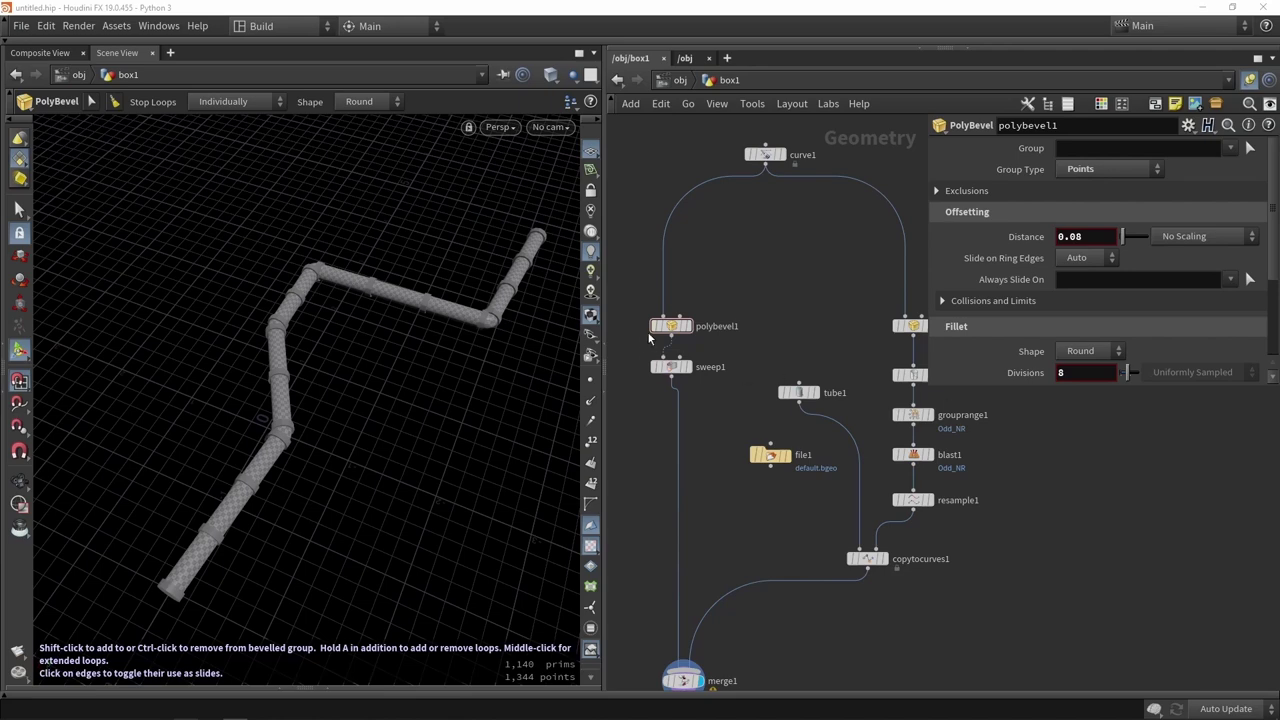
{"action": "left_click", "coordinate": [670, 327]}
{"action": "scroll", "coordinate": [1050, 300], "scroll_direction": "down", "scroll_amount": 3}
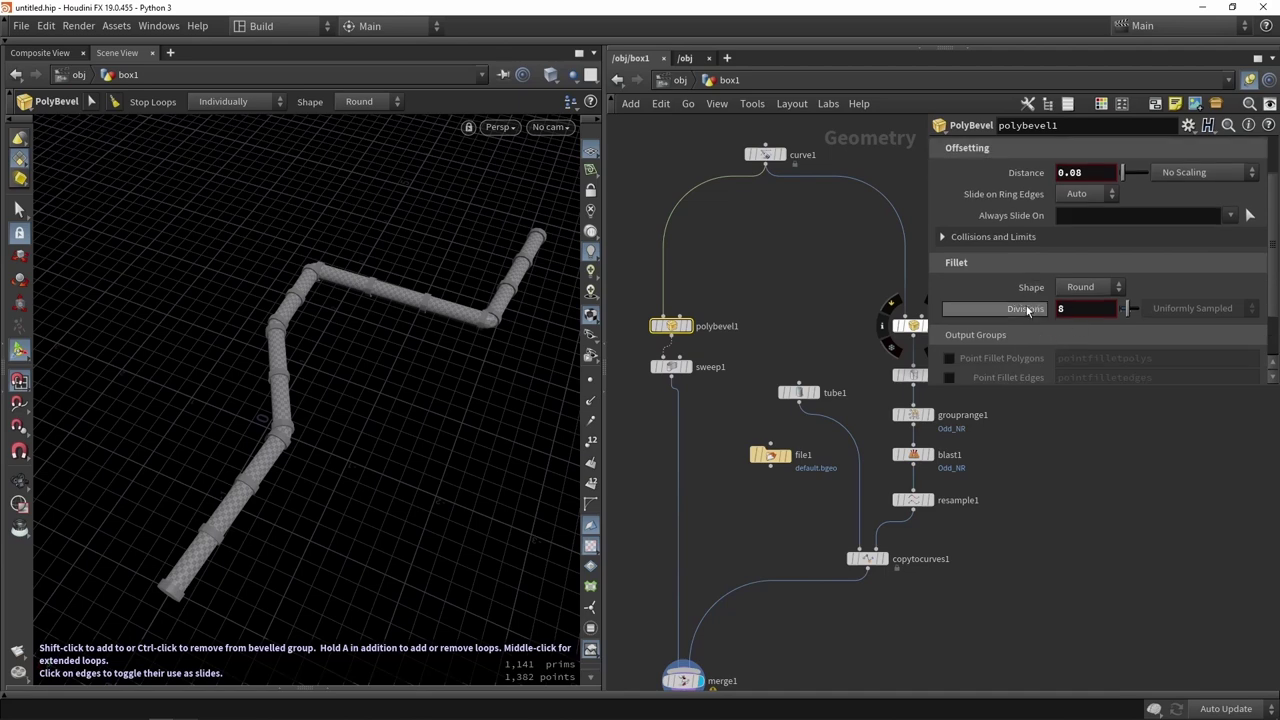
Connect the output of polybevel1 to the input of carve1.
{"action": "left_click", "coordinate": [1058, 309]}
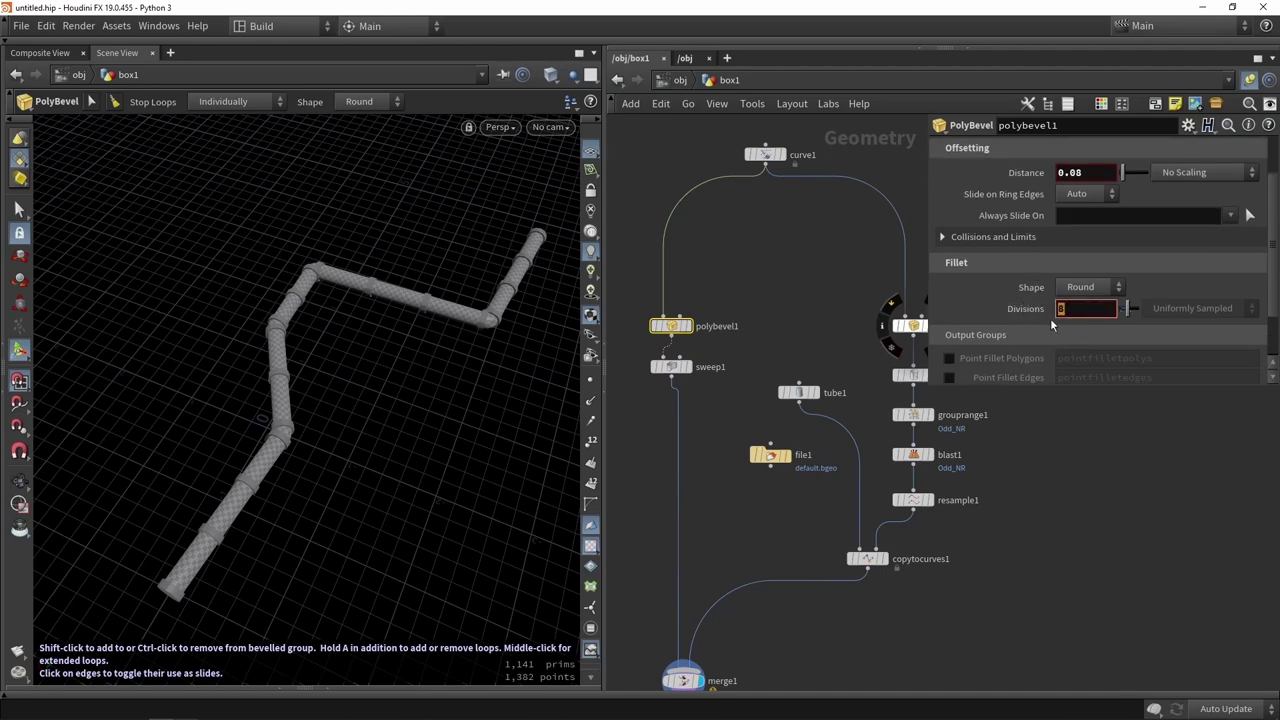
{"action": "middle_click_drag", "start_coordinate": [797, 346], "coordinate": [789, 380]}
{"action": "mouse_move", "coordinate": [665, 364]}
{"action": "left_mouse_down"}
{"action": "mouse_move", "coordinate": [688, 306]}
{"action": "mouse_move", "coordinate": [880, 400]}
{"action": "left_mouse_up"}
{"action": "middle_click_drag", "start_coordinate": [856, 402], "coordinate": [734, 333]}
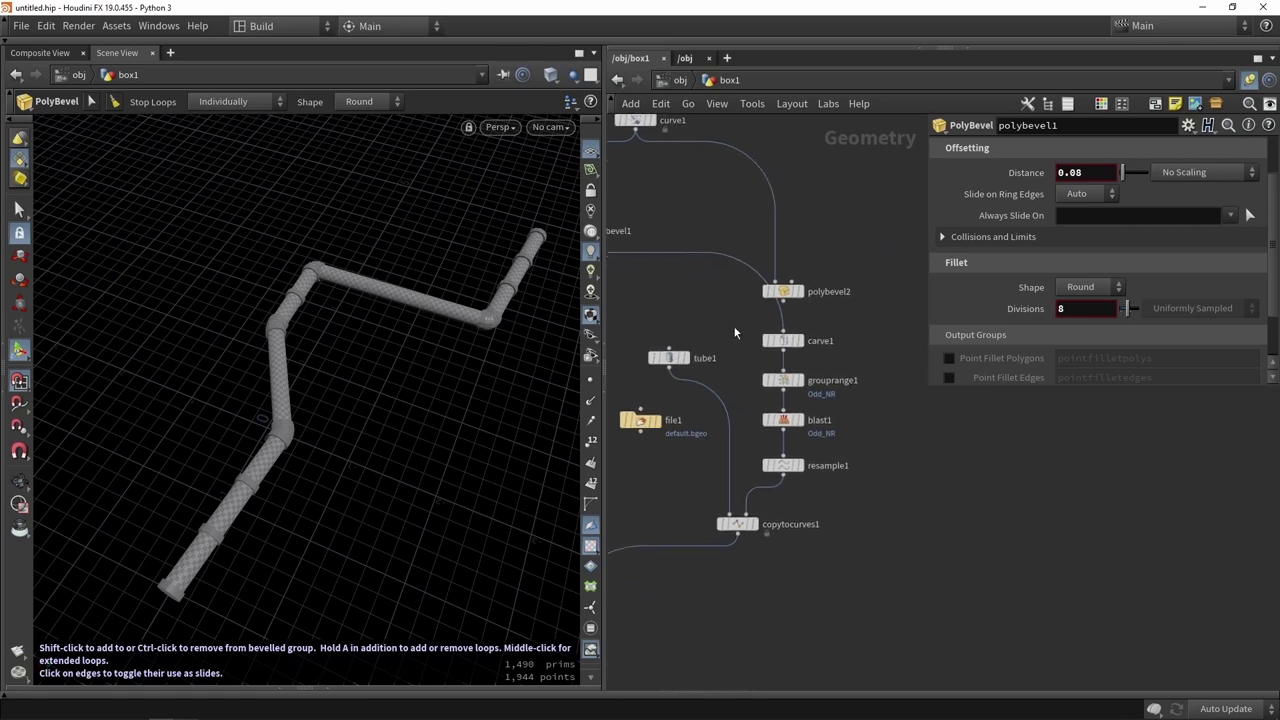
{"action": "scroll", "coordinate": [778, 340], "scroll_direction": "up", "scroll_amount": 2}
Display the results of carve1 and grouprange1 to check how the curve is cut and grouped.
{"action": "left_click", "coordinate": [785, 344]}
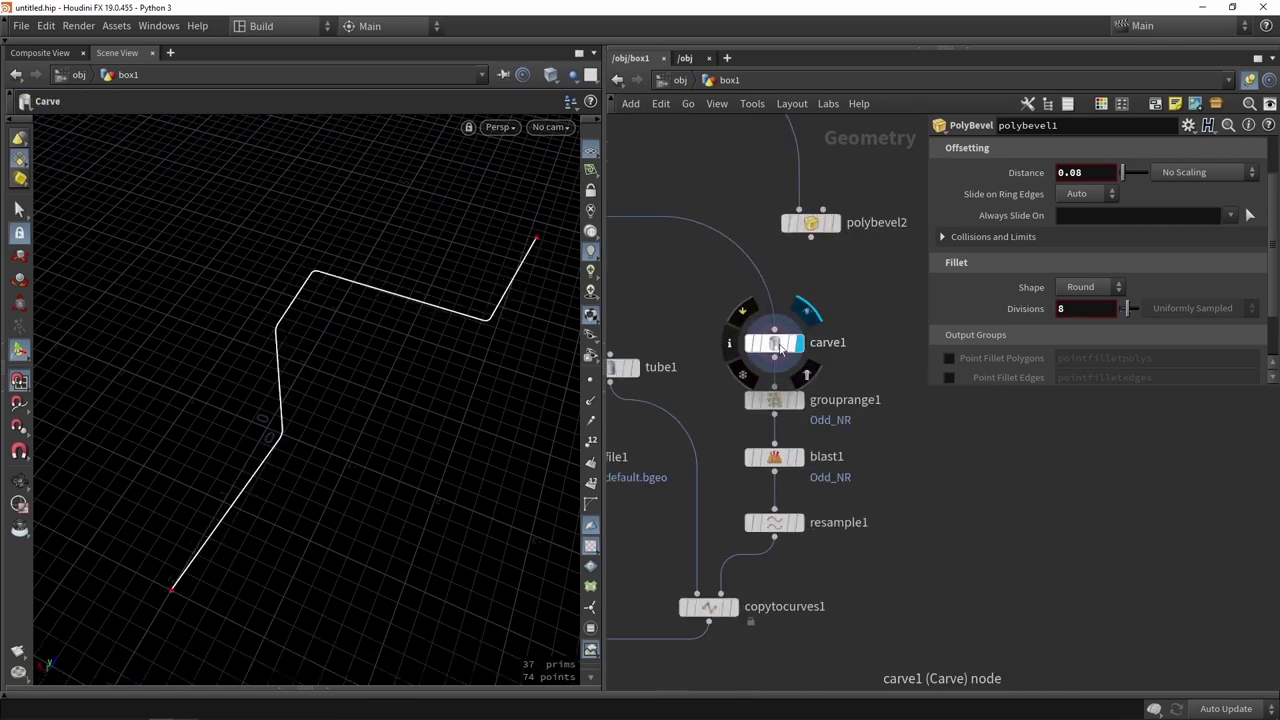
{"action": "left_click", "coordinate": [778, 344]}
{"action": "left_click", "coordinate": [788, 460]}
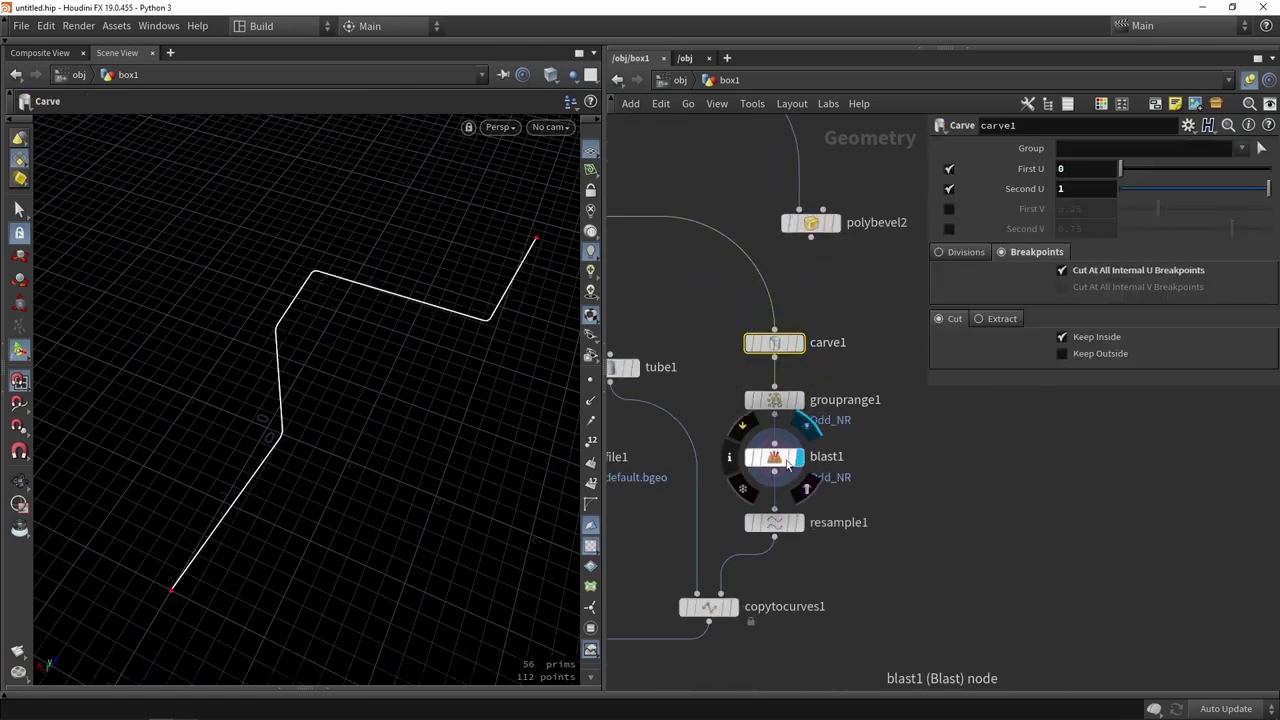
{"action": "left_click", "coordinate": [774, 400]}
{"action": "left_click", "coordinate": [797, 400]}
Turn on point display and examine the curve segments around a bevelled corner.
{"action": "scroll", "coordinate": [266, 357], "scroll_direction": "up", "scroll_amount": 3}
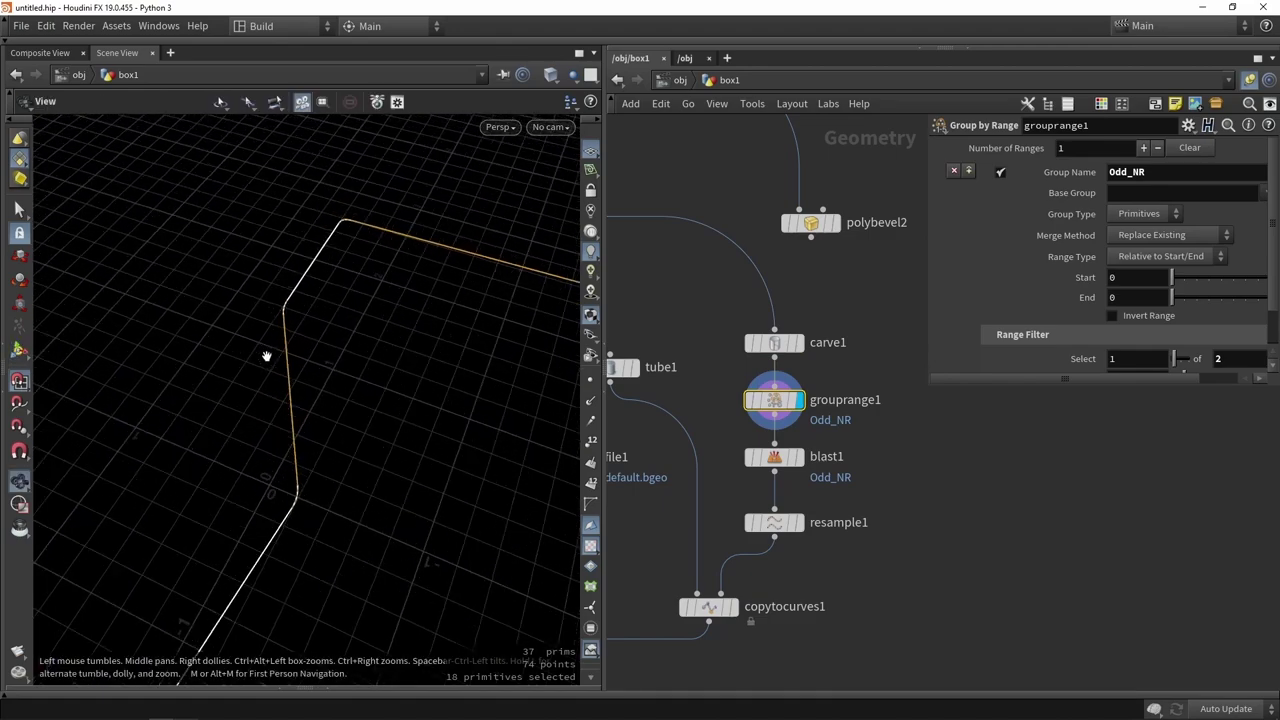
{"action": "scroll", "coordinate": [280, 360], "scroll_direction": "up", "scroll_amount": 4}
{"action": "middle_click_drag", "start_coordinate": [389, 371], "coordinate": [376, 373]}
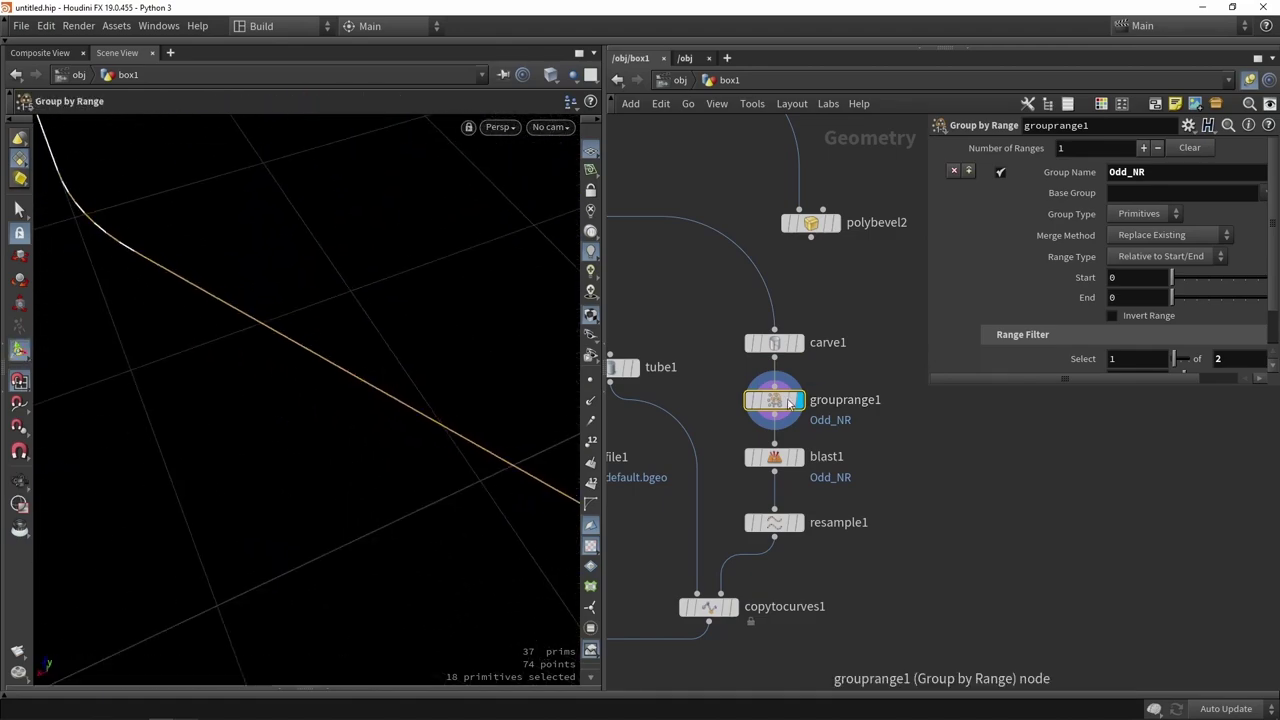
{"action": "scroll", "coordinate": [286, 338], "scroll_direction": "down", "scroll_amount": 3}
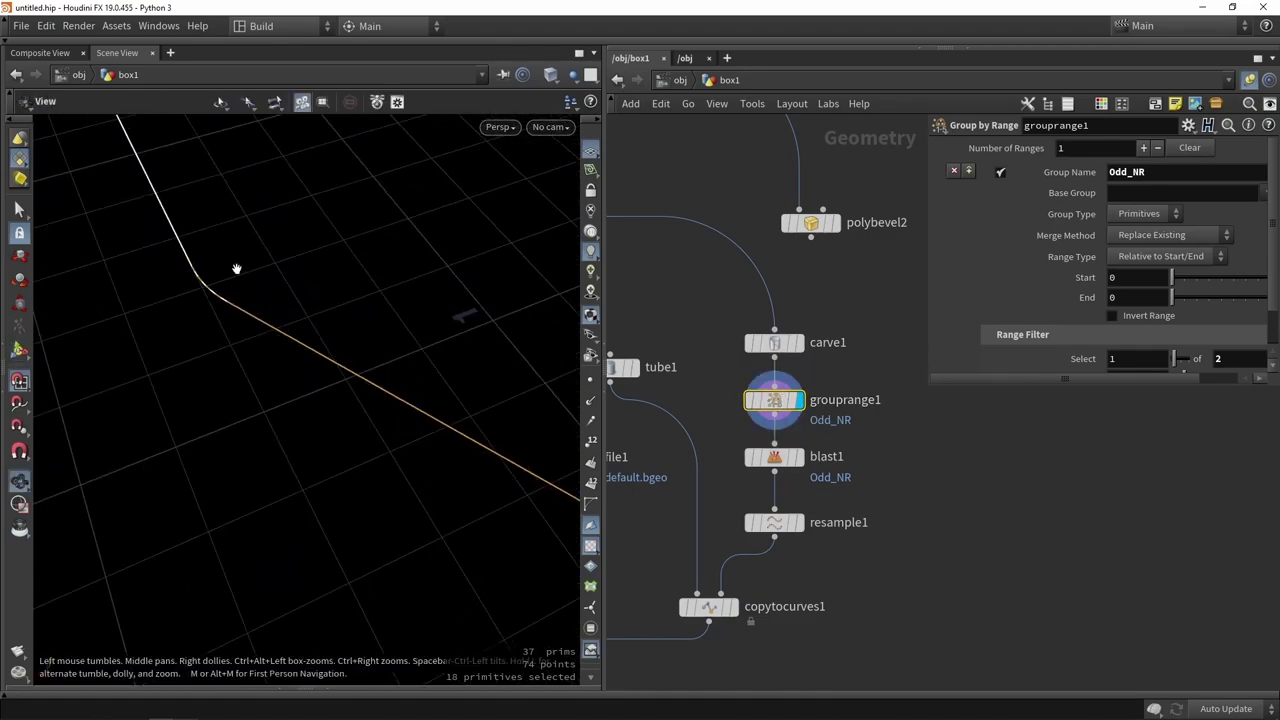
{"action": "middle_click_drag", "start_coordinate": [237, 269], "coordinate": [371, 392]}
{"action": "left_click", "coordinate": [590, 380]}
{"action": "scroll", "coordinate": [307, 408], "scroll_direction": "up", "scroll_amount": 1}
{"action": "scroll", "coordinate": [320, 410], "scroll_direction": "up", "scroll_amount": 3}
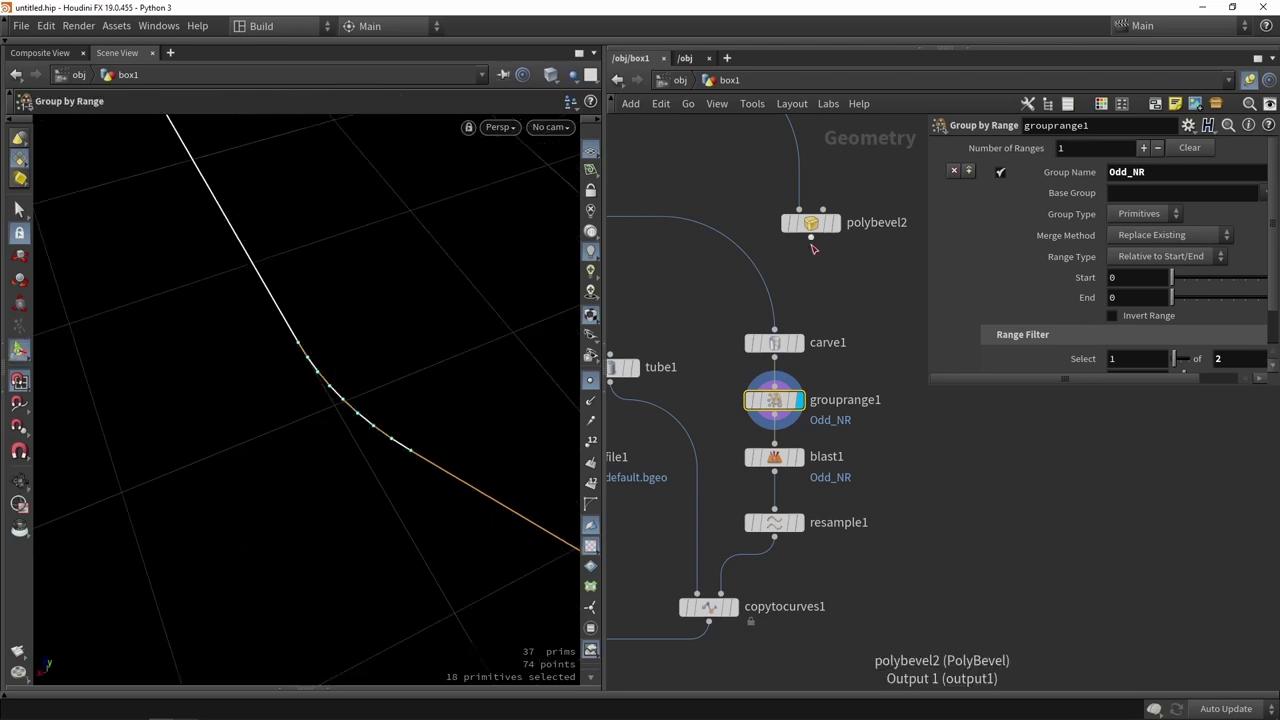
Connect polybevel2 to carve1, inspect the single-segment corners, and display polybevel2.
{"action": "left_click_drag", "start_coordinate": [810, 233], "coordinate": [774, 332]}
{"action": "mouse_move", "coordinate": [305, 381]}
{"action": "middle_mouse_down"}
{"action": "mouse_move", "coordinate": [250, 391]}
{"action": "mouse_move", "coordinate": [289, 389]}
{"action": "middle_mouse_up"}
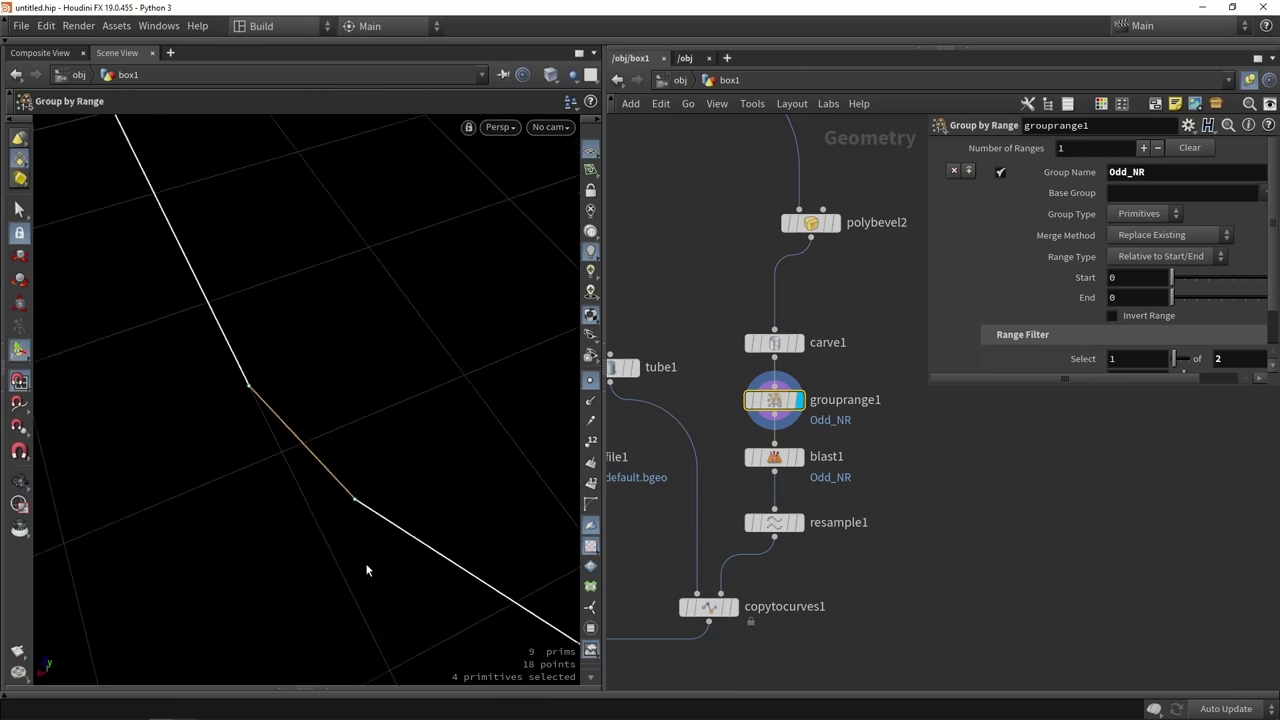
{"action": "key", "text": "Escape"}
{"action": "left_click_drag", "start_coordinate": [343, 400], "coordinate": [363, 434]}
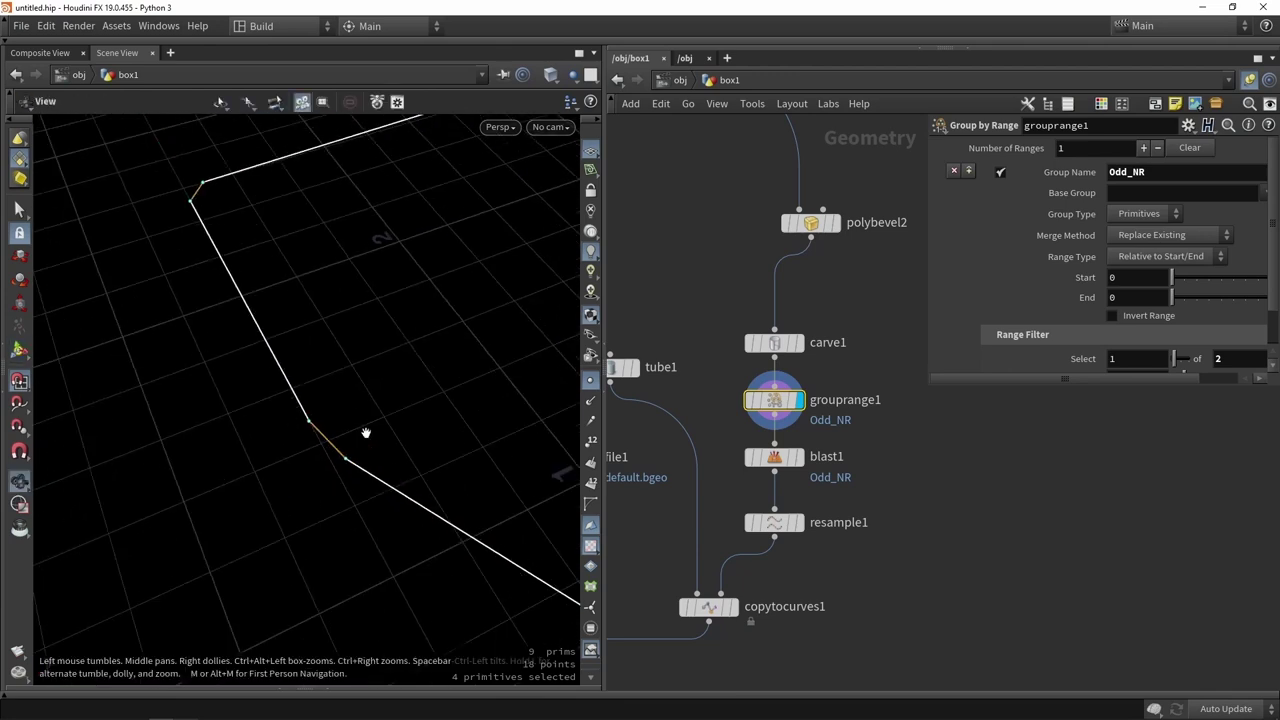
{"action": "left_click", "coordinate": [833, 222]}
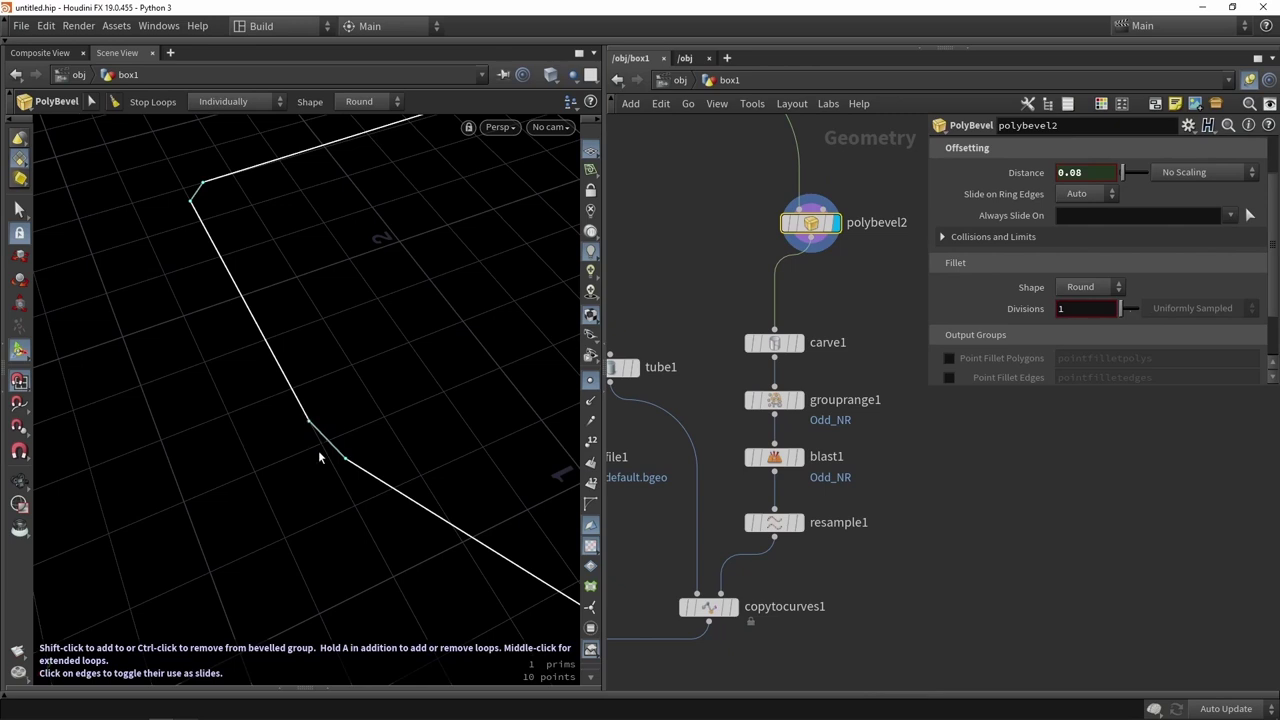
Feed carve1 from polybevel1 again and display grouprange1 to compare the corner grouping.
{"action": "middle_click_drag", "start_coordinate": [737, 285], "coordinate": [832, 319]}
{"action": "middle_click_drag", "start_coordinate": [732, 312], "coordinate": [760, 328]}
{"action": "scroll", "coordinate": [760, 333], "scroll_direction": "down", "scroll_amount": 2}
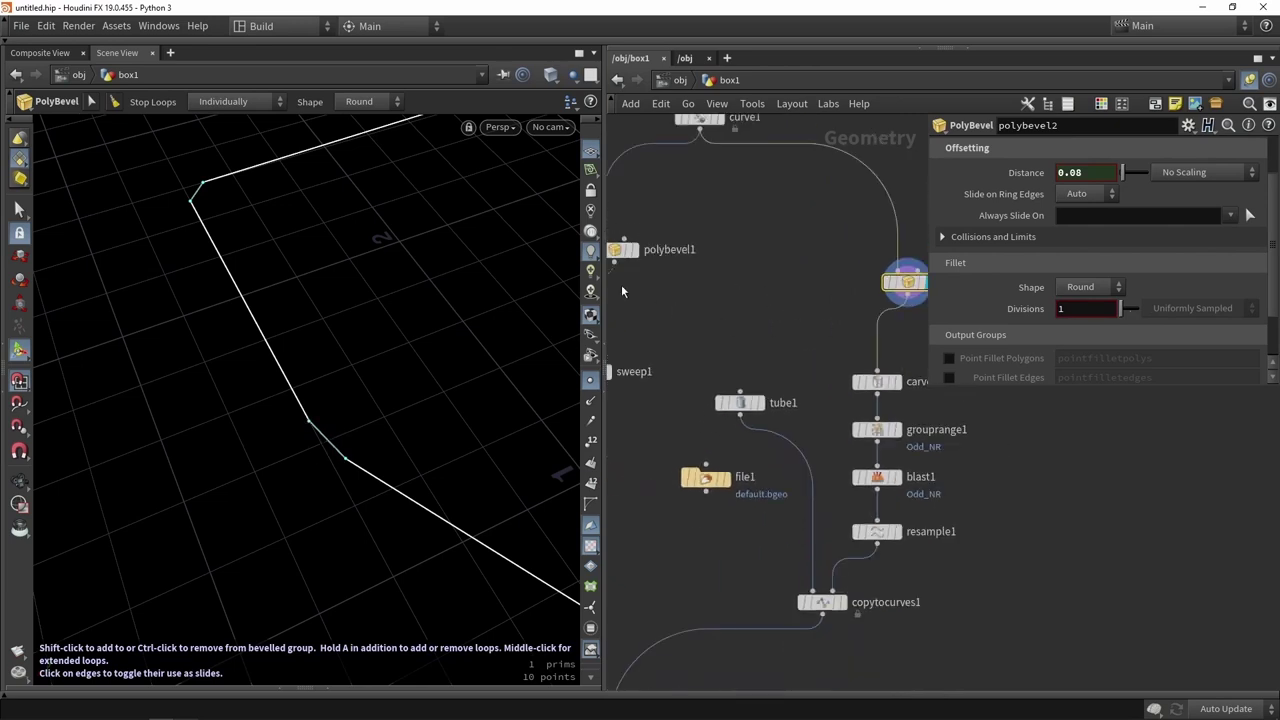
{"action": "left_click_drag", "start_coordinate": [620, 262], "coordinate": [877, 372]}
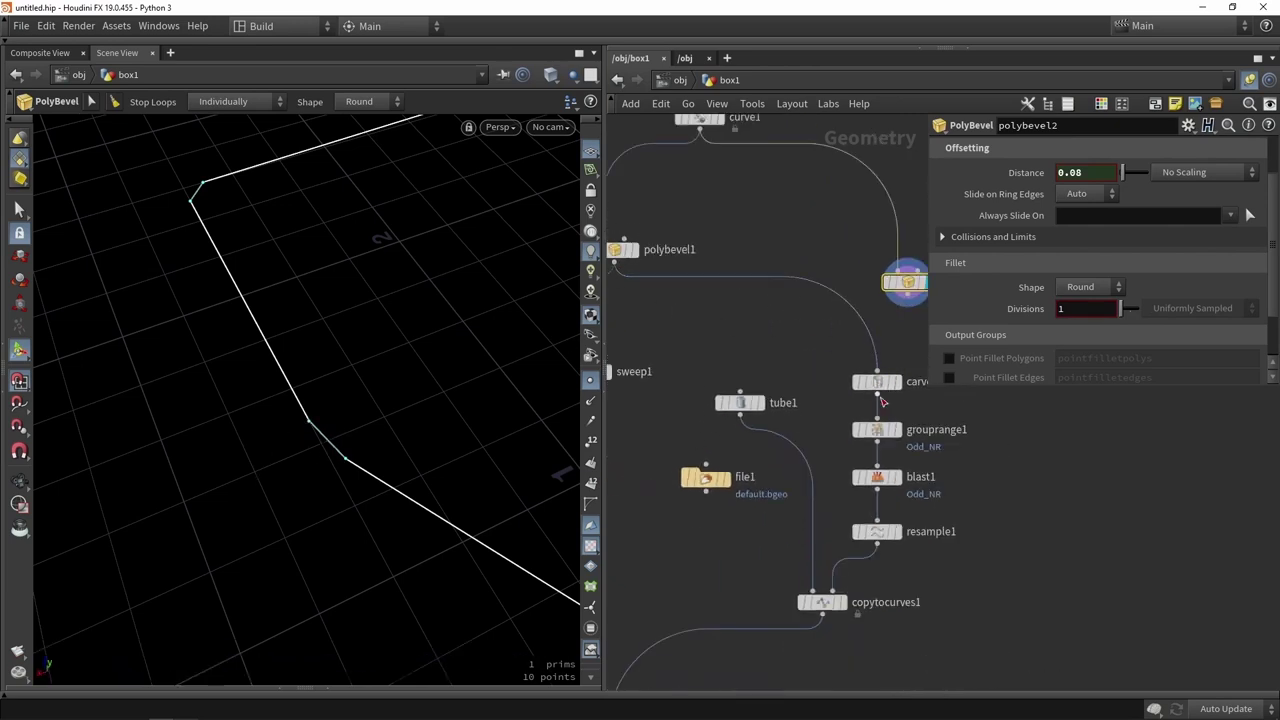
{"action": "left_click", "coordinate": [893, 430]}
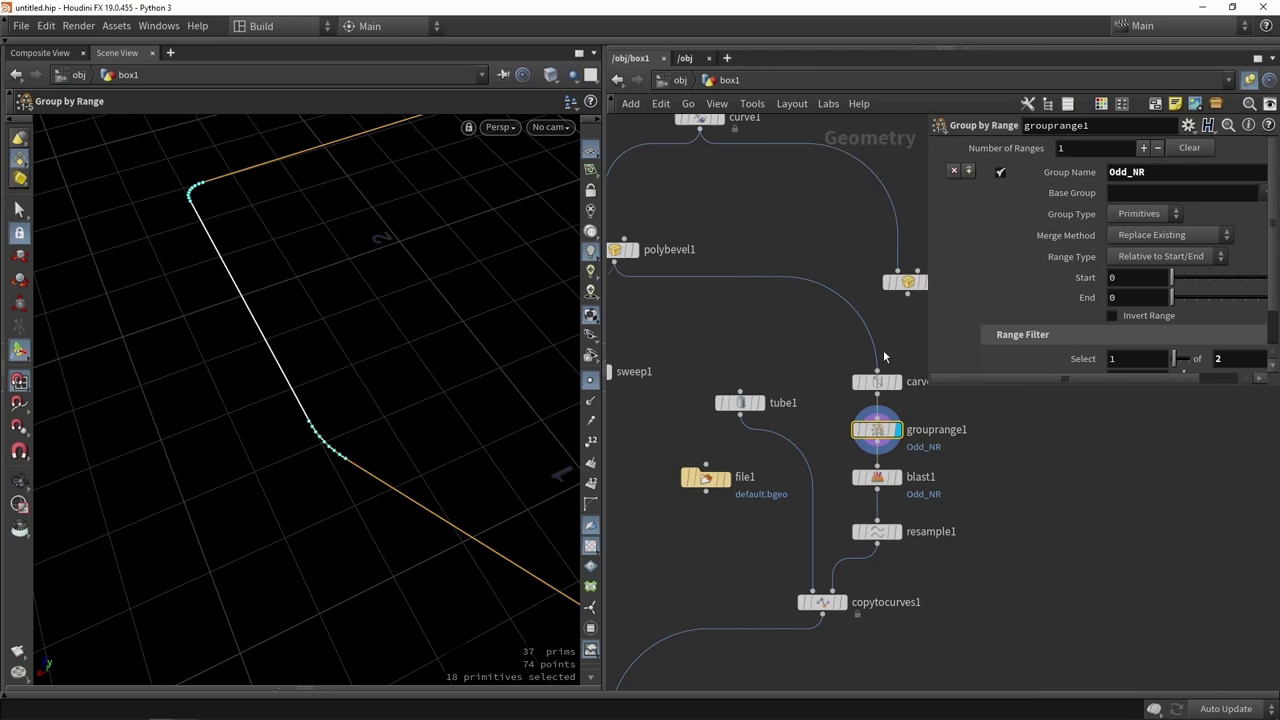
Reconnect polybevel2 to carve1 and line polybevel2 up directly above it.
{"action": "scroll", "coordinate": [845, 316], "scroll_direction": "down", "scroll_amount": 3}
{"action": "mouse_move", "coordinate": [884, 336]}
{"action": "left_mouse_down"}
{"action": "mouse_move", "coordinate": [878, 358]}
{"action": "mouse_move", "coordinate": [863, 344]}
{"action": "left_mouse_up"}
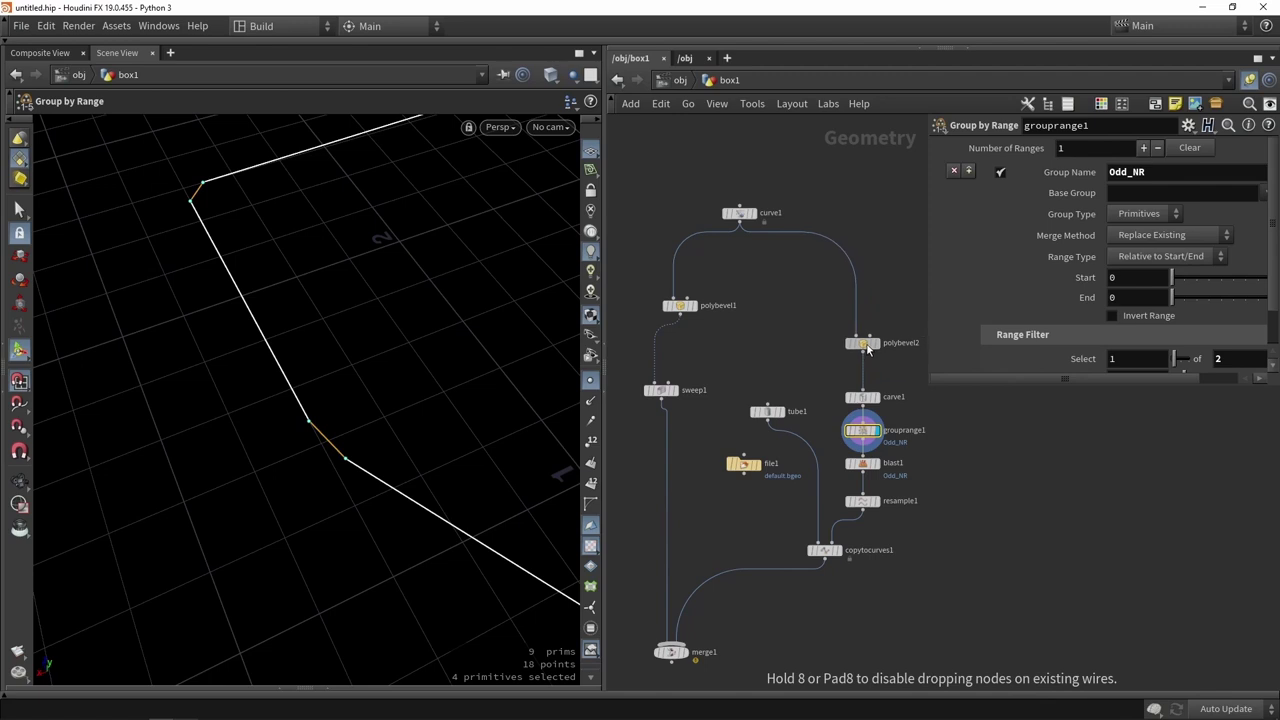
{"action": "scroll", "coordinate": [703, 323], "scroll_direction": "up", "scroll_amount": 3}
Tidy the network by aligning polybevel1 above sweep1 and placing curve1 centrally above both branches.
{"action": "left_click_drag", "start_coordinate": [670, 302], "coordinate": [652, 360]}
{"action": "scroll", "coordinate": [766, 249], "scroll_direction": "down", "scroll_amount": 3}
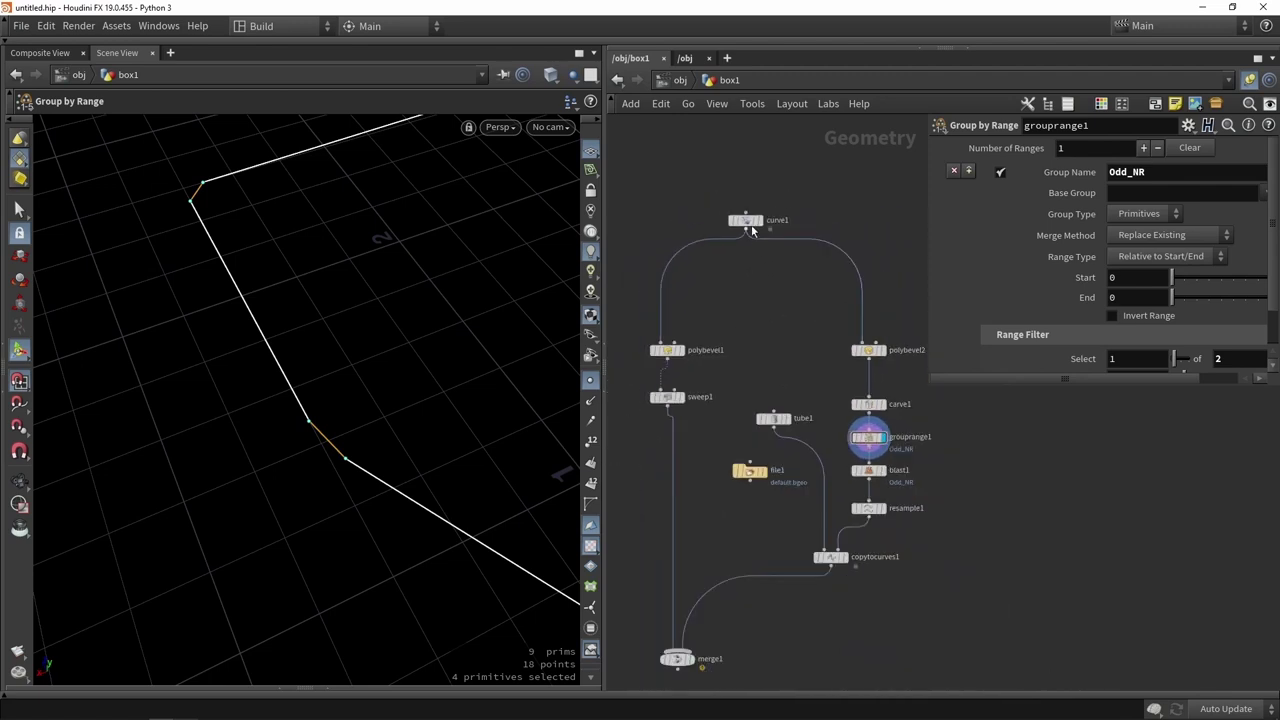
{"action": "left_click_drag", "start_coordinate": [760, 216], "coordinate": [759, 253]}
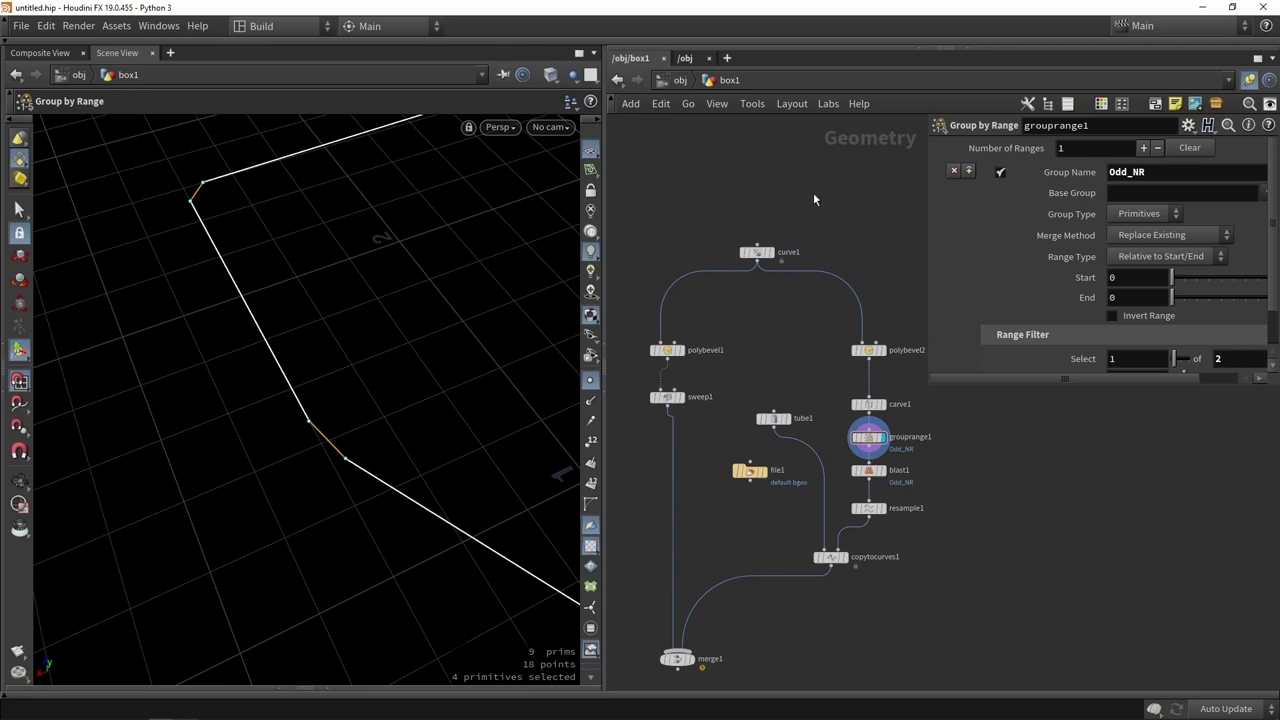
{"action": "middle_click_drag", "start_coordinate": [818, 358], "coordinate": [788, 334]}
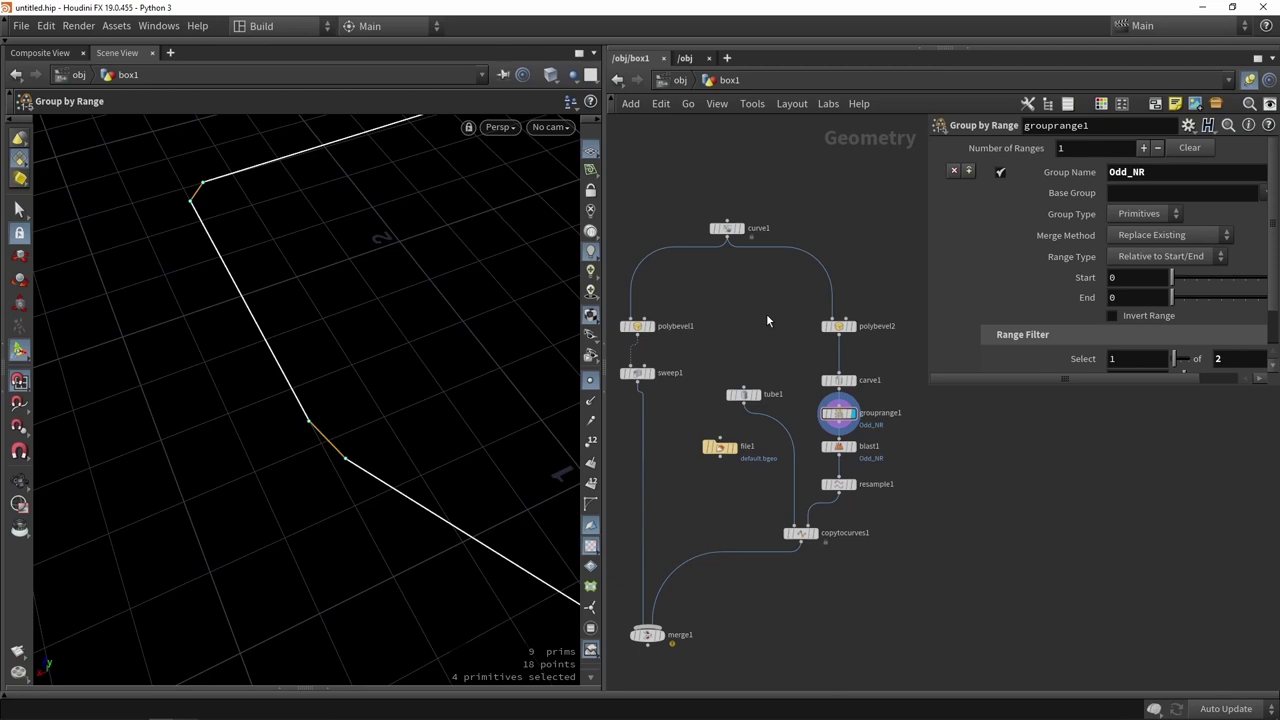
{"action": "scroll", "coordinate": [767, 320], "scroll_direction": "down", "scroll_amount": 2}
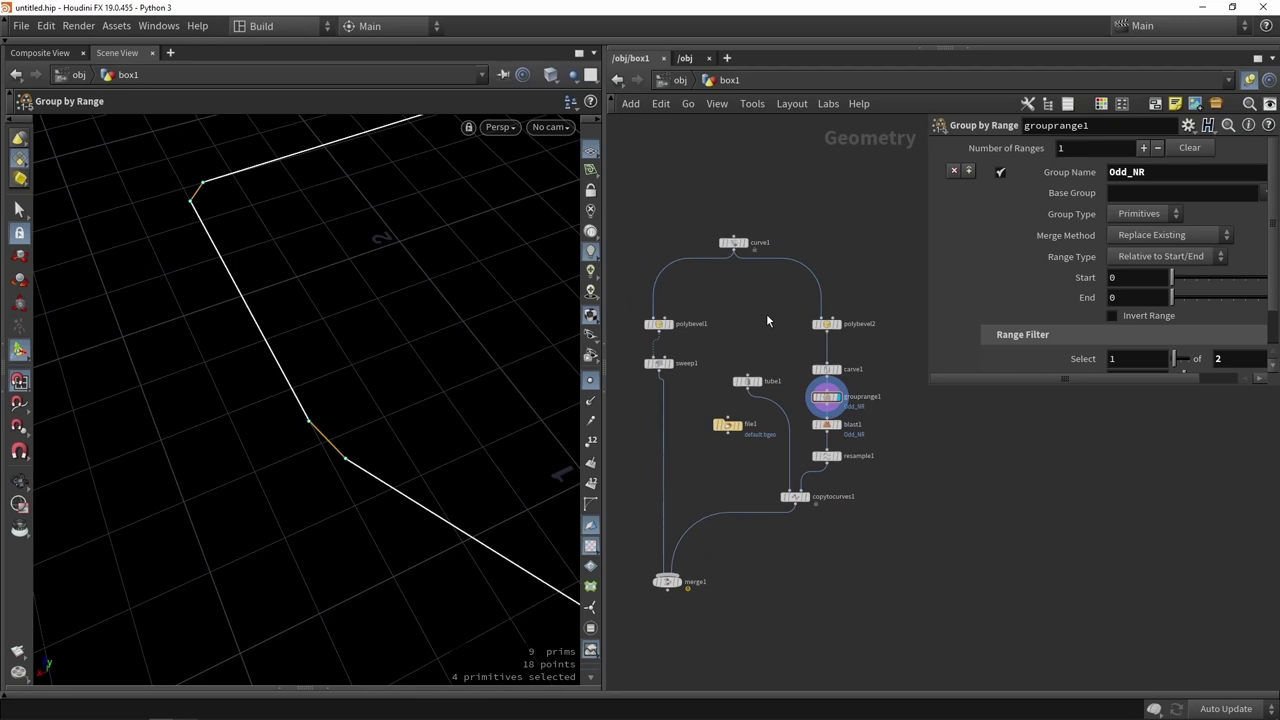
{"action": "scroll", "coordinate": [767, 320], "scroll_direction": "down", "scroll_amount": 2}
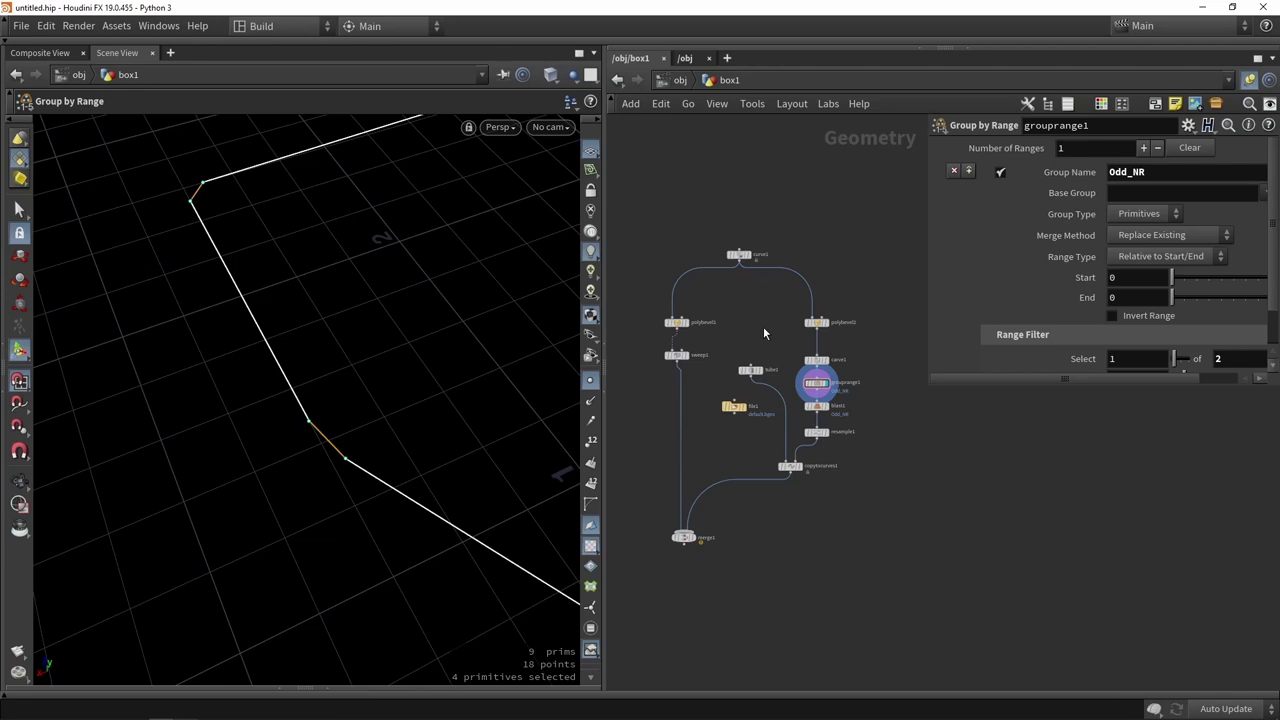
{"action": "scroll", "coordinate": [739, 254], "scroll_direction": "up", "scroll_amount": 2}
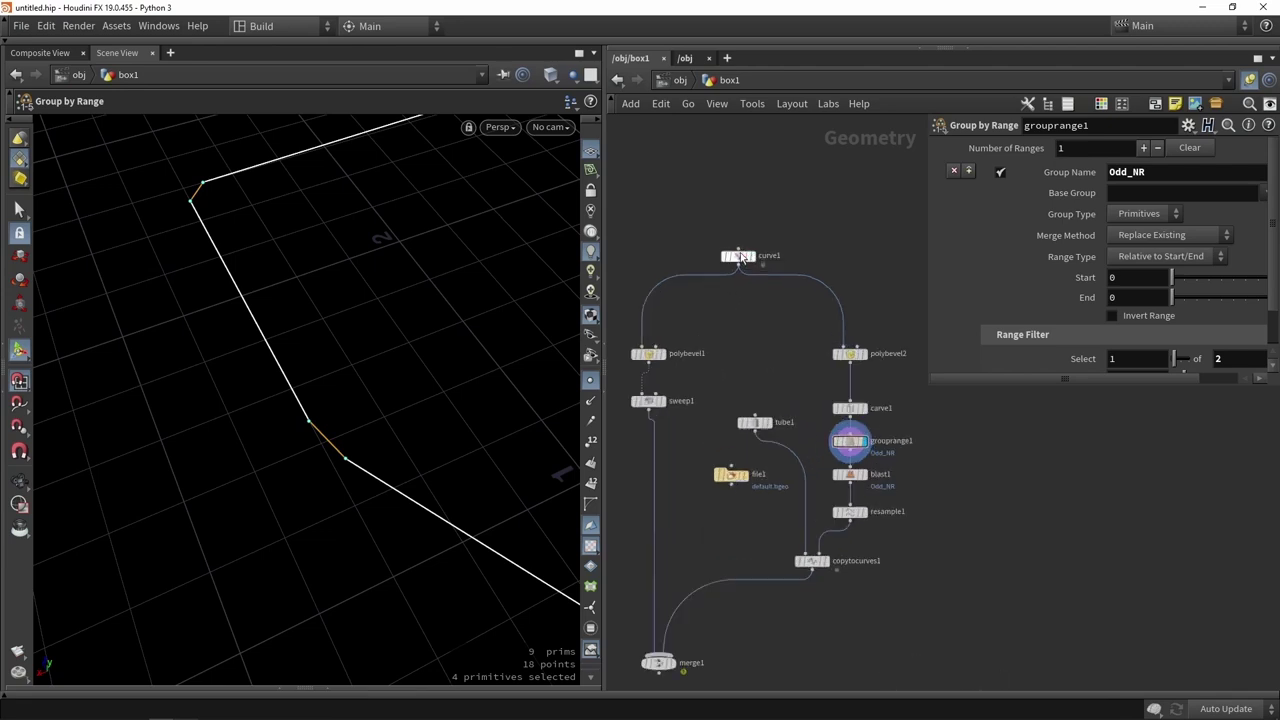
{"action": "left_click_drag", "start_coordinate": [739, 254], "coordinate": [732, 225]}
Display the merge1 node to show the complete pipe with its connectors.
{"action": "middle_click_drag", "start_coordinate": [746, 318], "coordinate": [760, 265]}
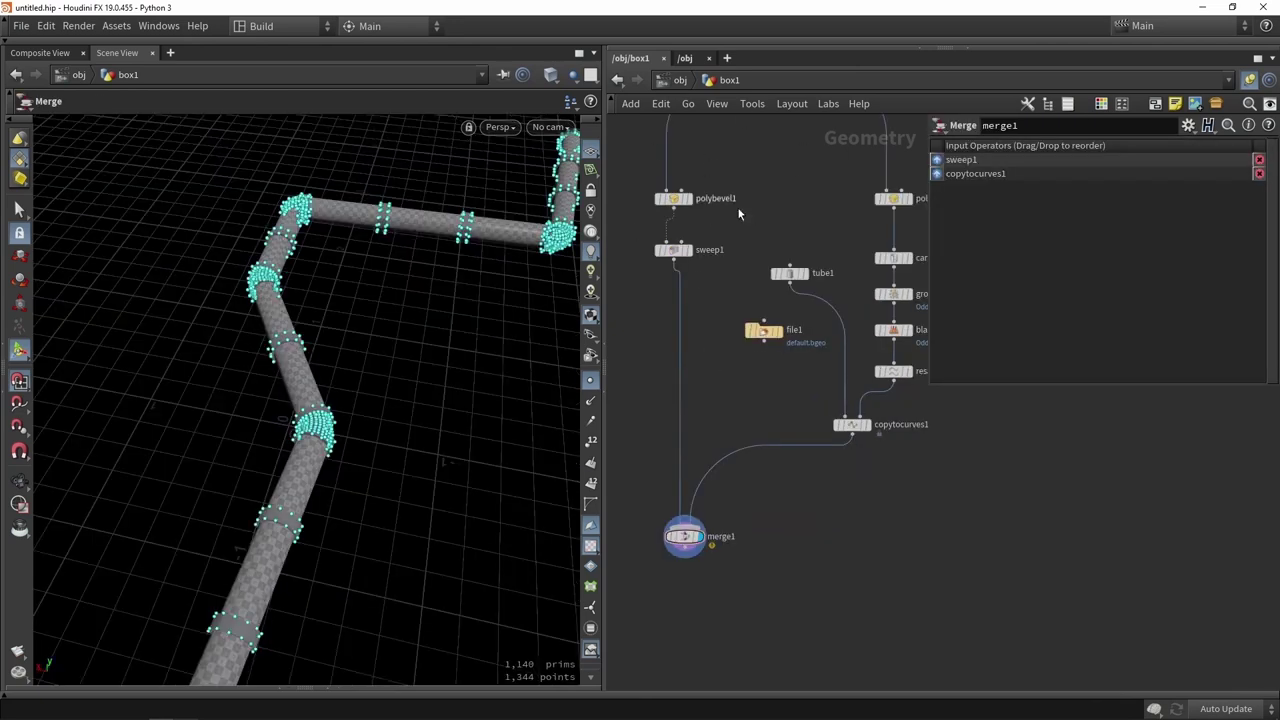
{"action": "middle_click_drag", "start_coordinate": [796, 238], "coordinate": [760, 258]}
{"action": "scroll", "coordinate": [761, 255], "scroll_direction": "down", "scroll_amount": 4}
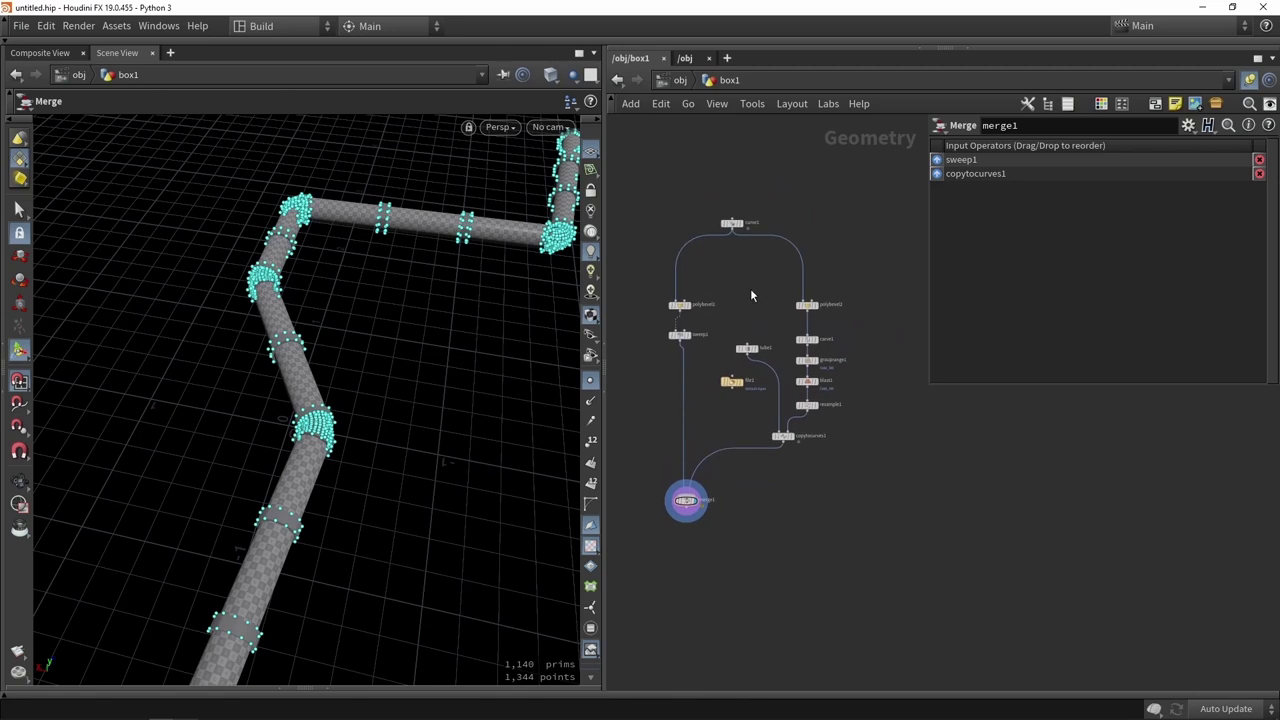
Return to the object level and rename the box1 object as Pipe_demo.
{"action": "left_click", "coordinate": [673, 80]}
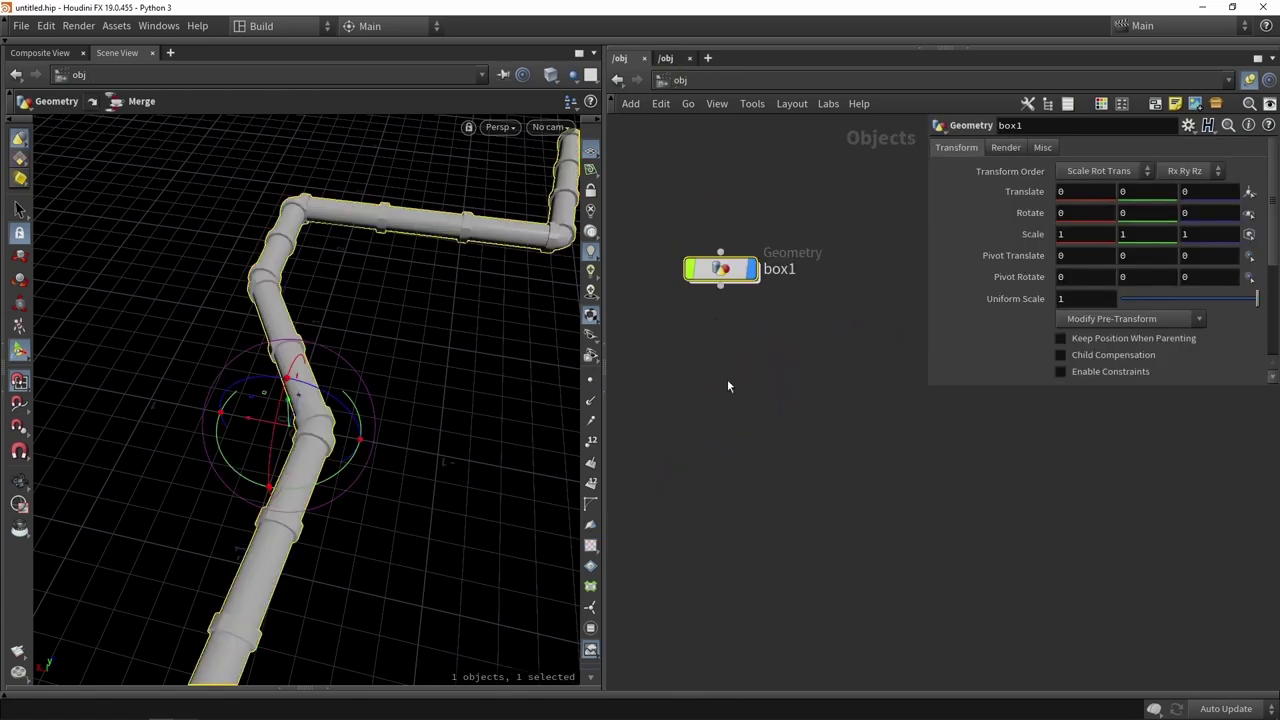
{"action": "double_click", "coordinate": [780, 269]}
{"action": "key", "text": "BackSpace"}
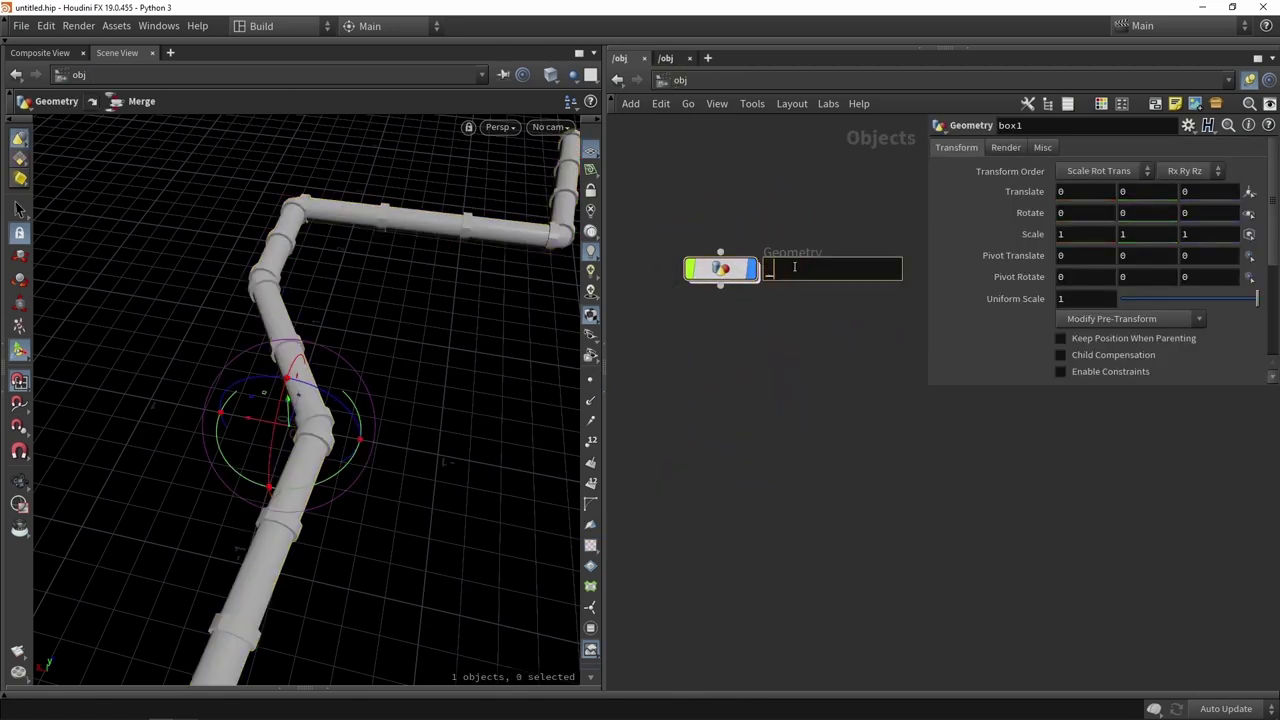
{"action": "type", "text": "Pipe_demo"}
{"action": "key", "text": "Return"}
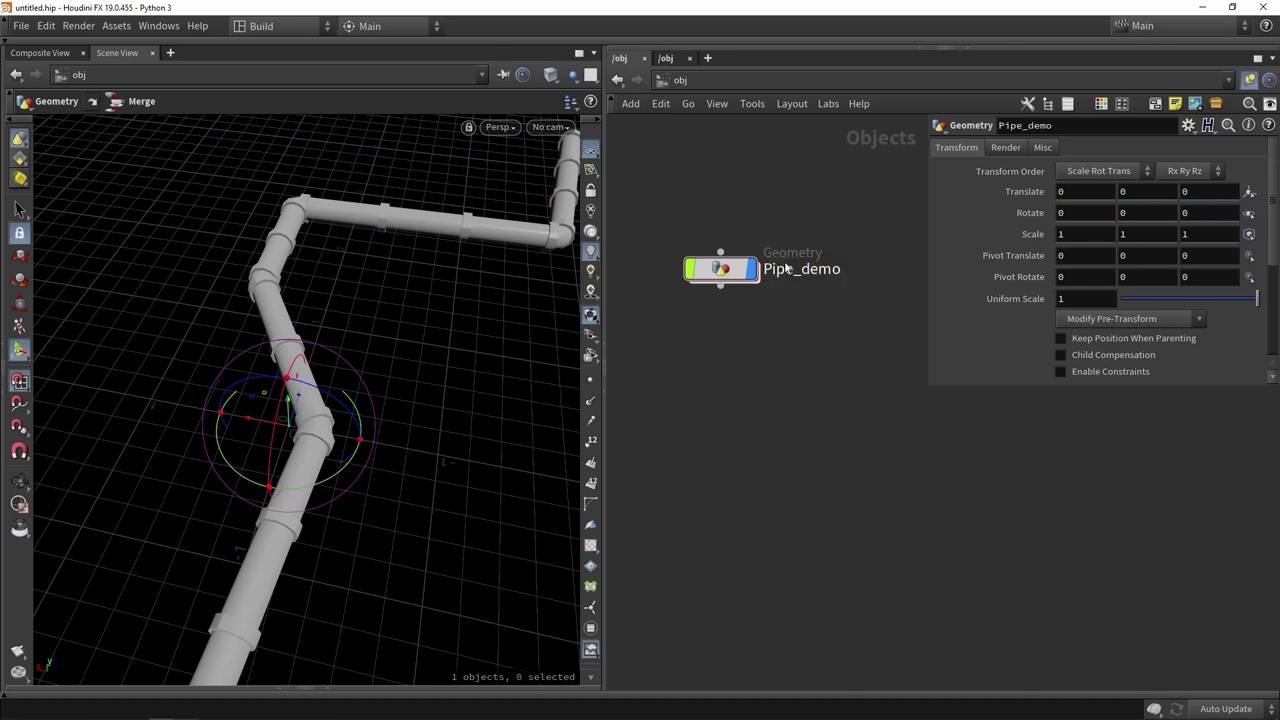
Add a Grid object and place it below Pipe_demo.
{"action": "middle_click_drag", "start_coordinate": [716, 364], "coordinate": [678, 301]}
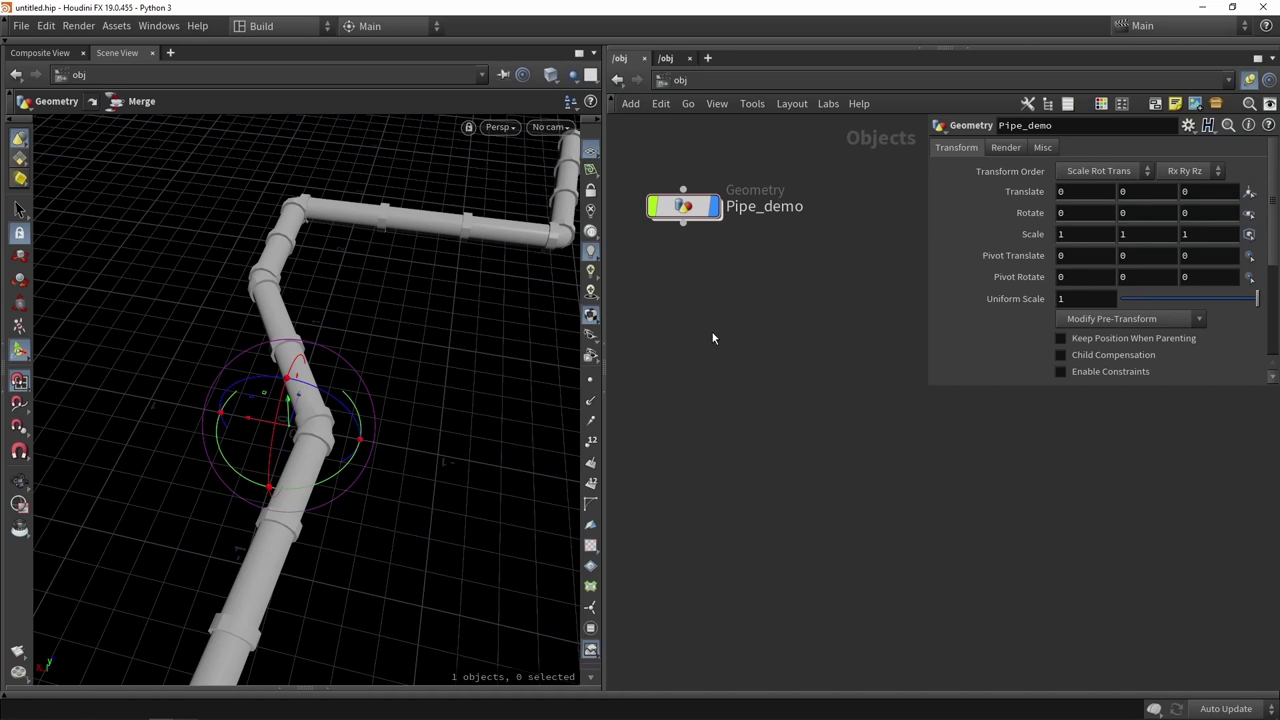
{"action": "key", "text": "Tab"}
{"action": "type", "text": "gri"}
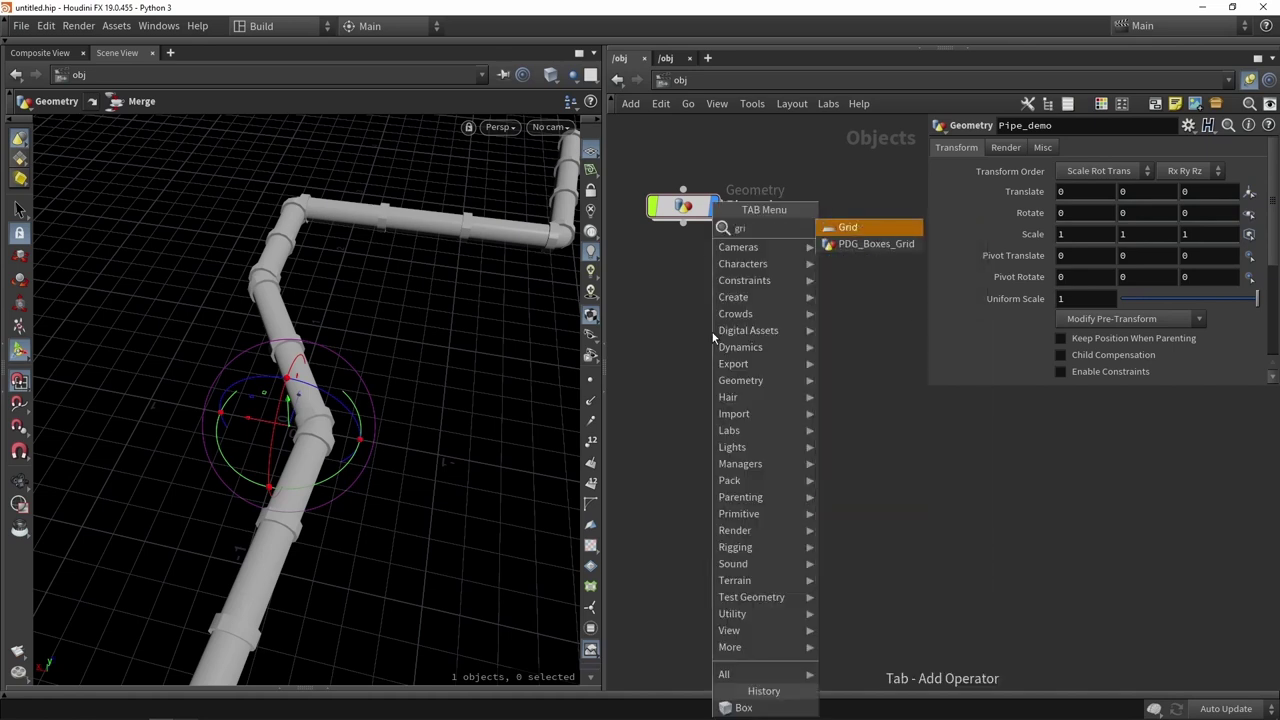
{"action": "key", "text": "Return"}
{"action": "left_click_drag", "start_coordinate": [712, 328], "coordinate": [677, 314]}
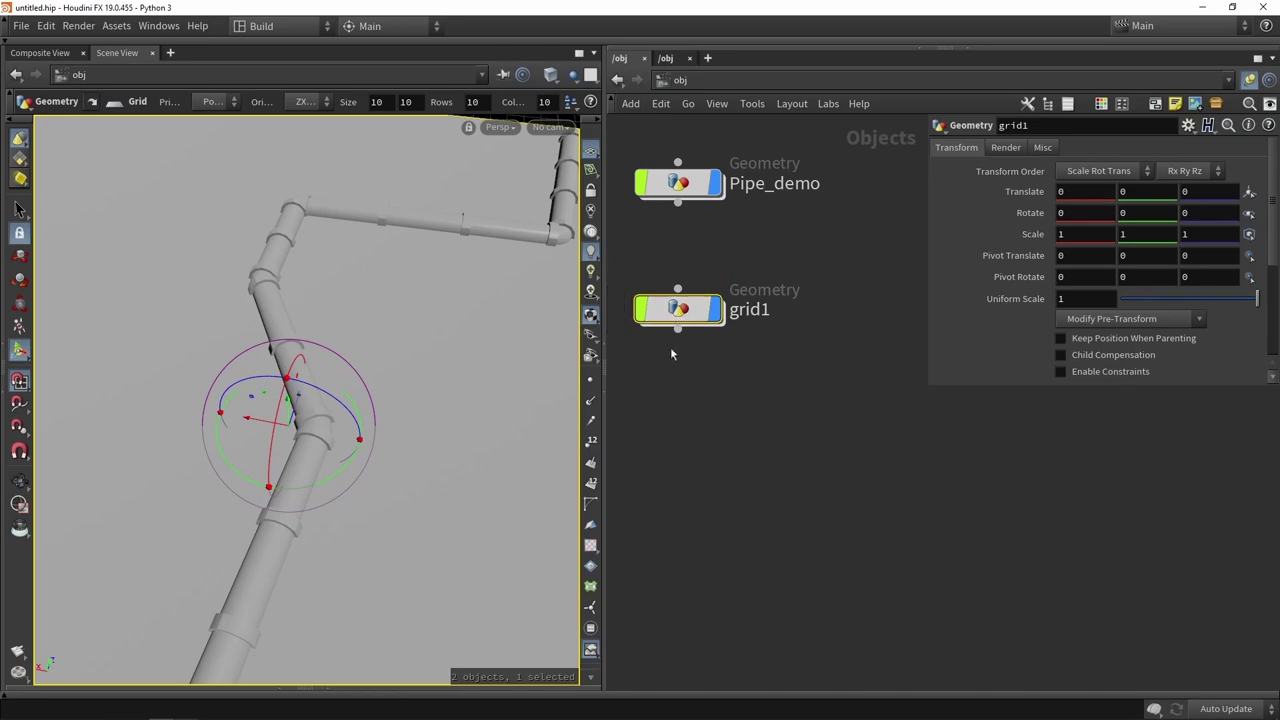
Enter the grid1 object, frame the whole grid in the viewport, and reposition its node in the network.
{"action": "double_click", "coordinate": [677, 310]}
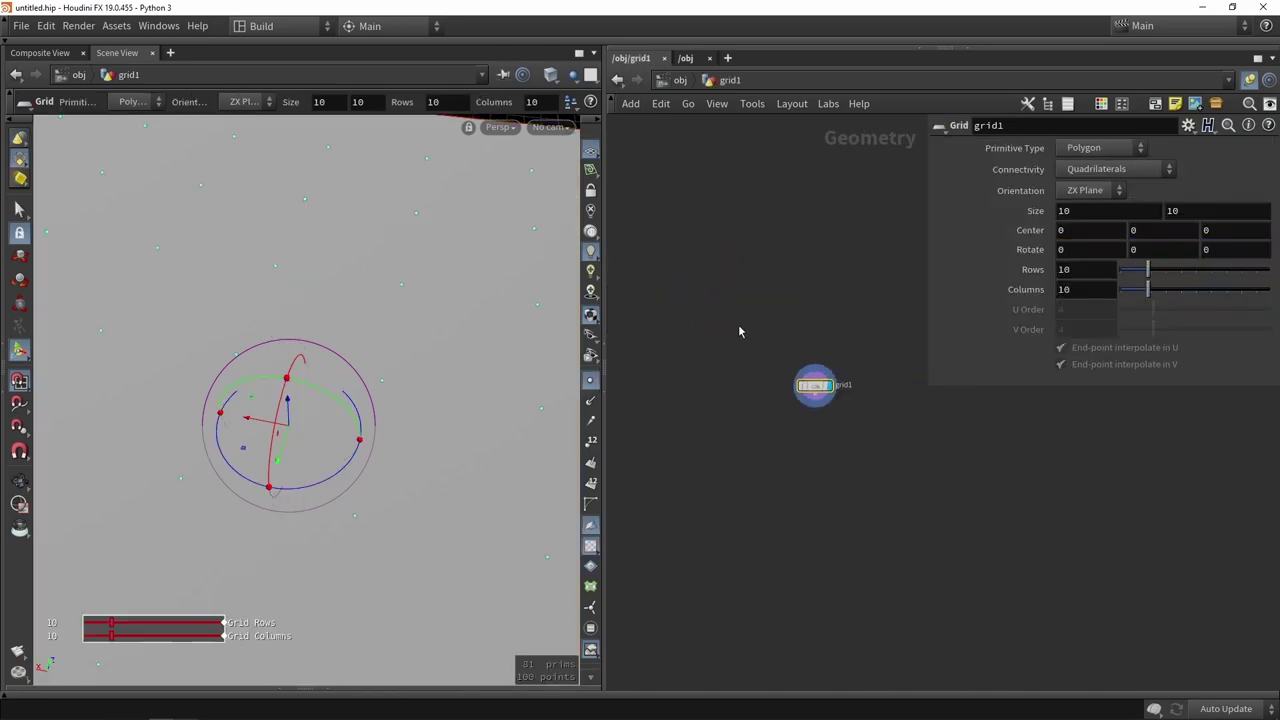
{"action": "key", "text": "space+h"}
{"action": "left_click_drag", "start_coordinate": [417, 337], "coordinate": [417, 374], "text": "alt"}
{"action": "right_click_drag", "start_coordinate": [186, 420], "coordinate": [325, 465], "text": "alt"}
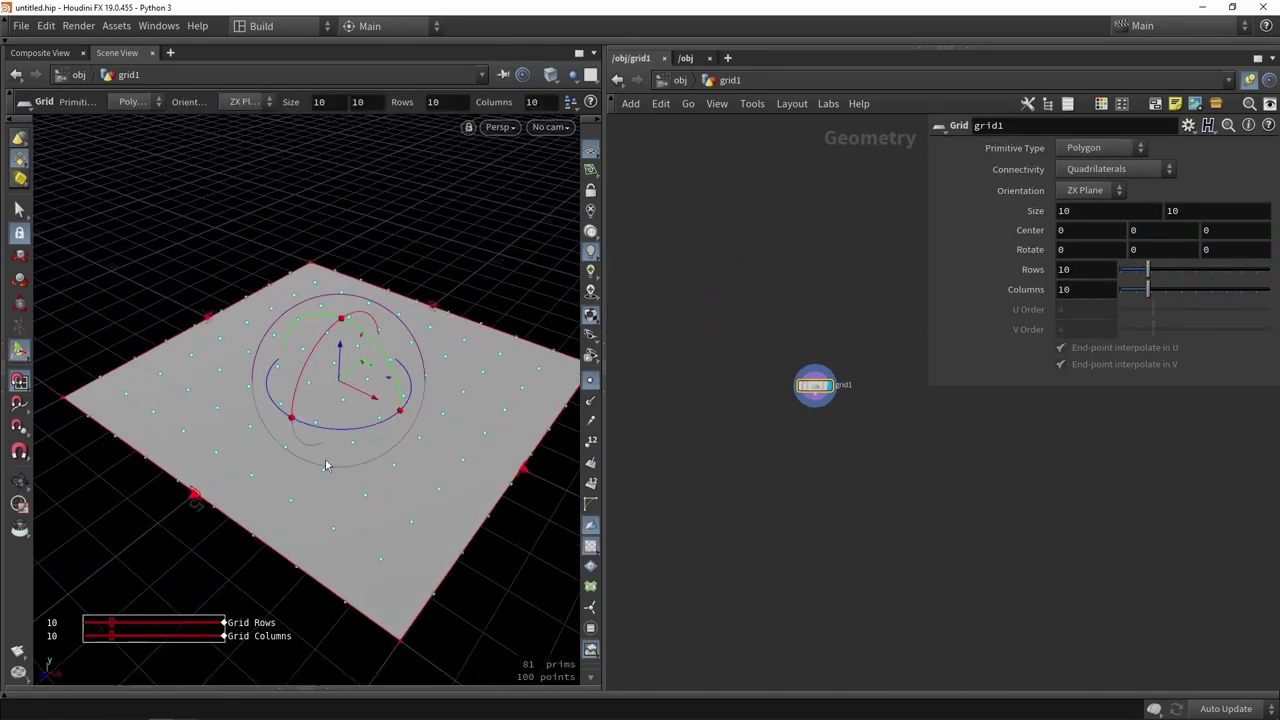
{"action": "left_click_drag", "start_coordinate": [815, 385], "coordinate": [713, 289]}
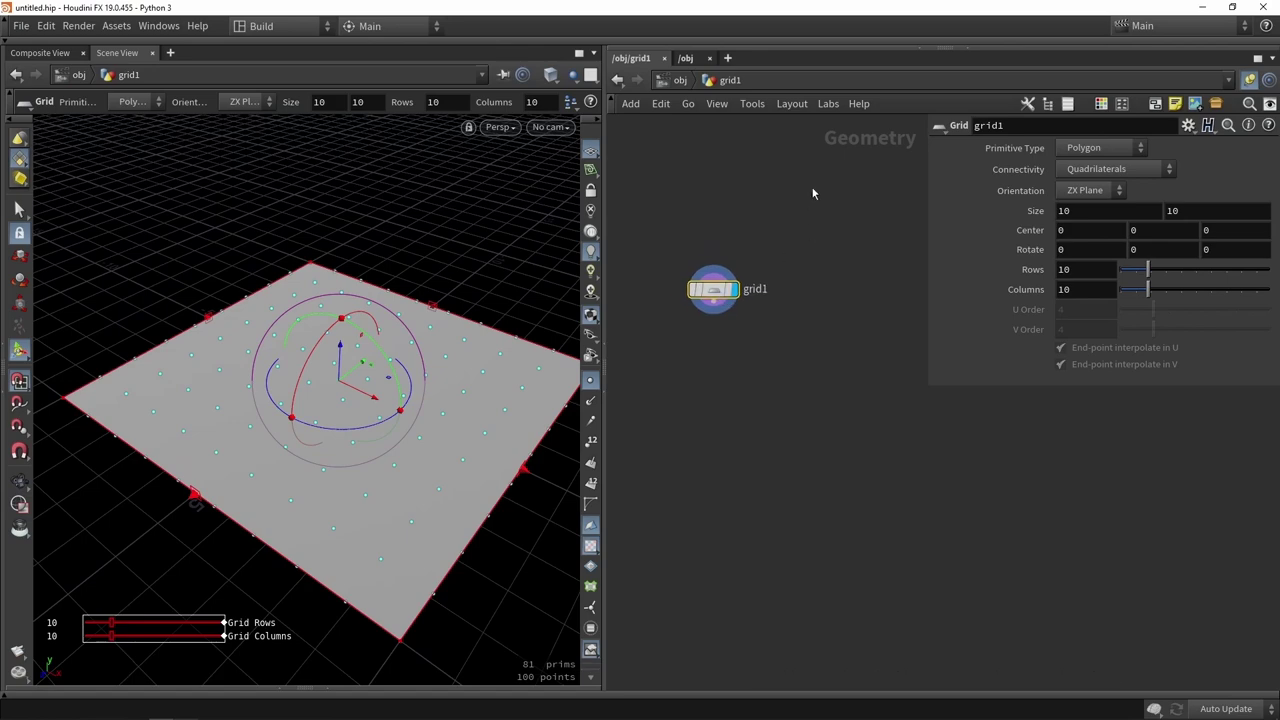
{"action": "left_click_drag", "start_coordinate": [775, 165], "coordinate": [869, 160]}
{"action": "key", "text": "l"}
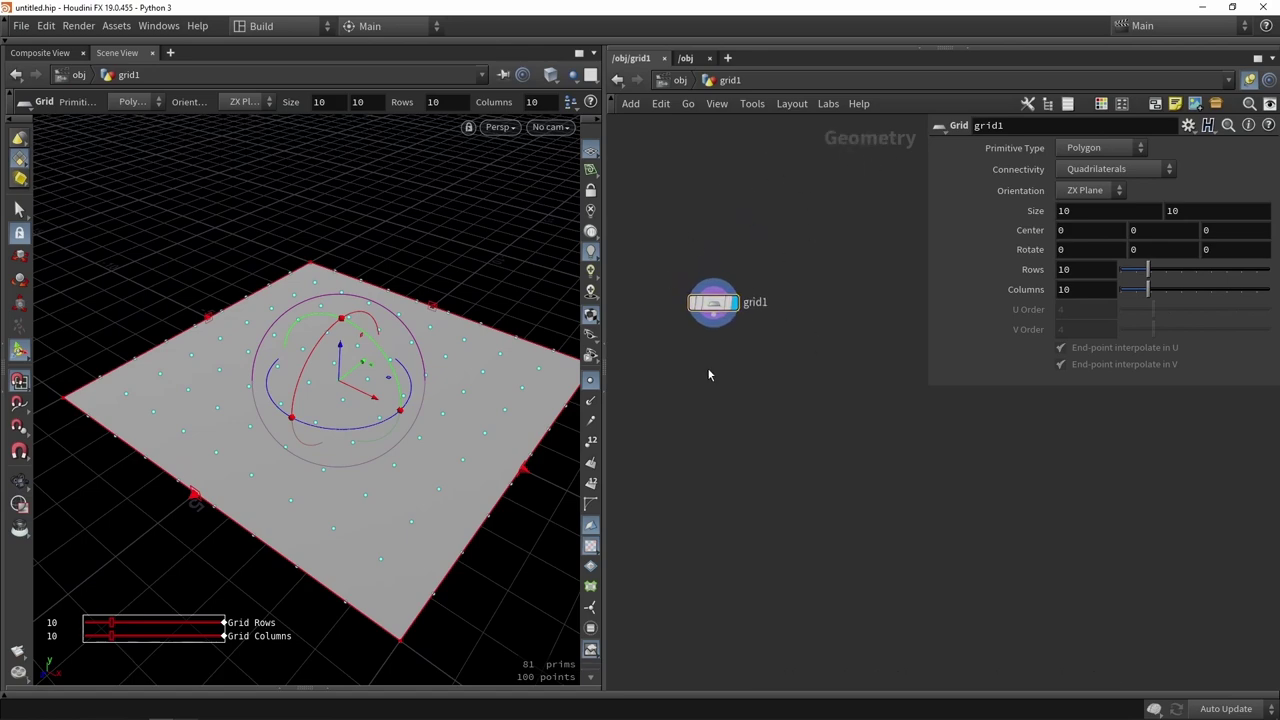
{"action": "right_click_drag", "start_coordinate": [399, 264], "coordinate": [446, 206], "text": "alt"}
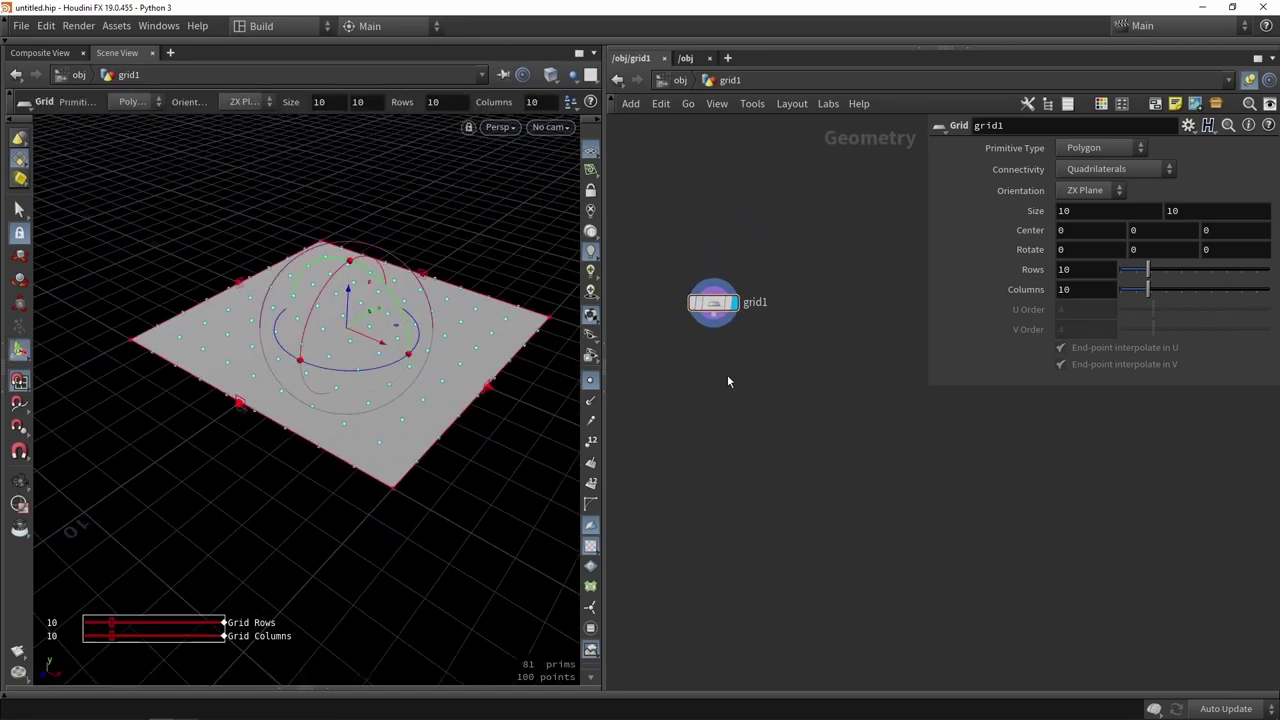
{"action": "middle_click_drag", "start_coordinate": [728, 381], "coordinate": [709, 393]}
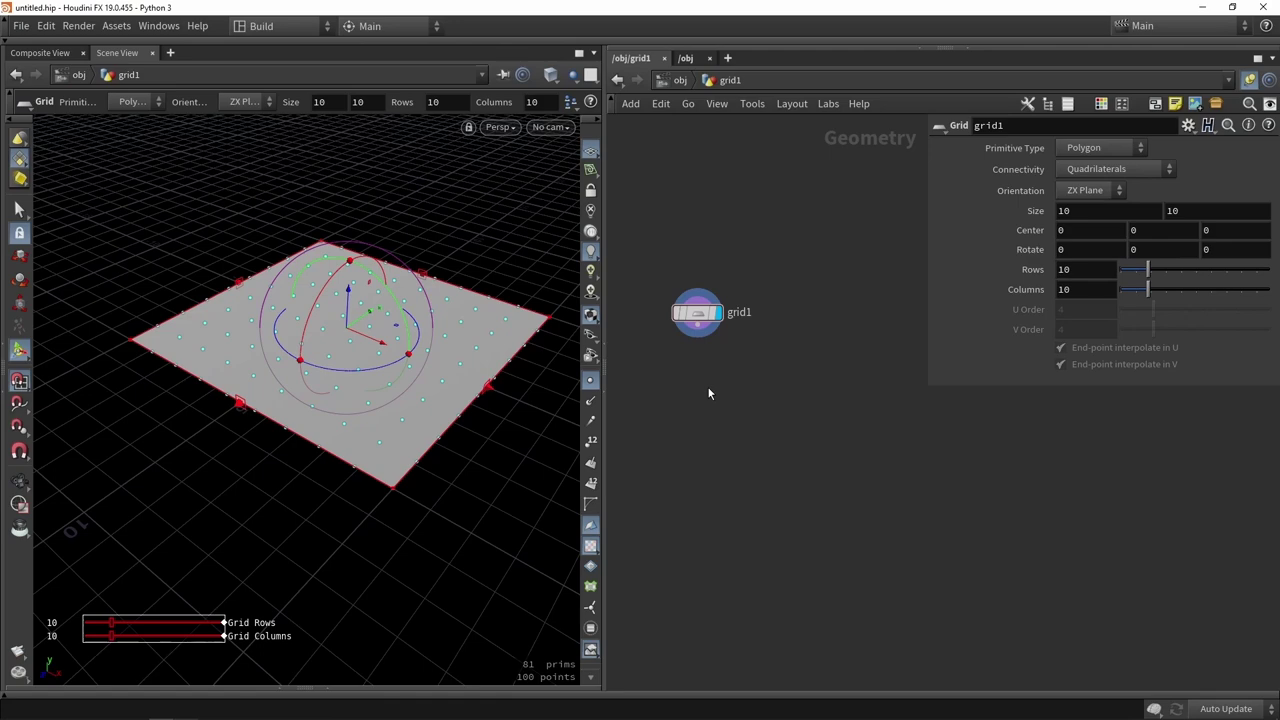
Add a Vellum Configure Cloth node below grid1.
{"action": "key", "text": "Tab"}
{"action": "type", "text": "vell"}
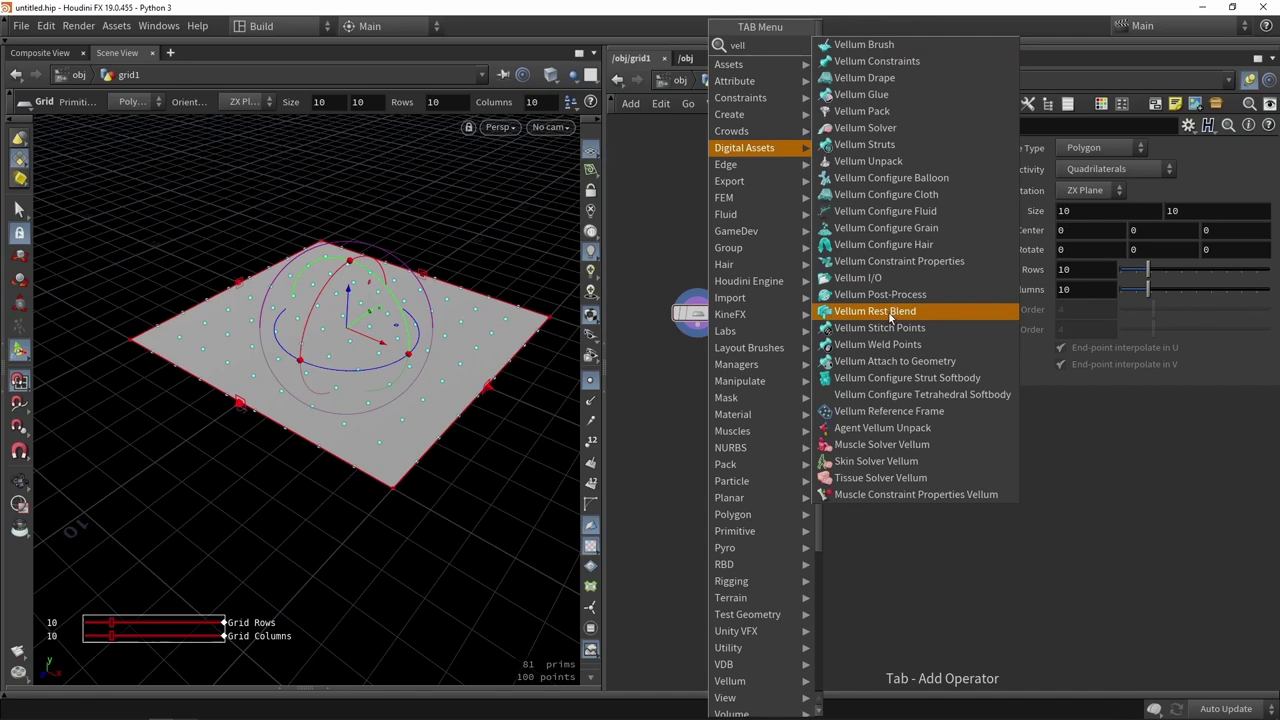
{"action": "left_click", "coordinate": [894, 194]}
{"action": "left_click", "coordinate": [736, 446]}
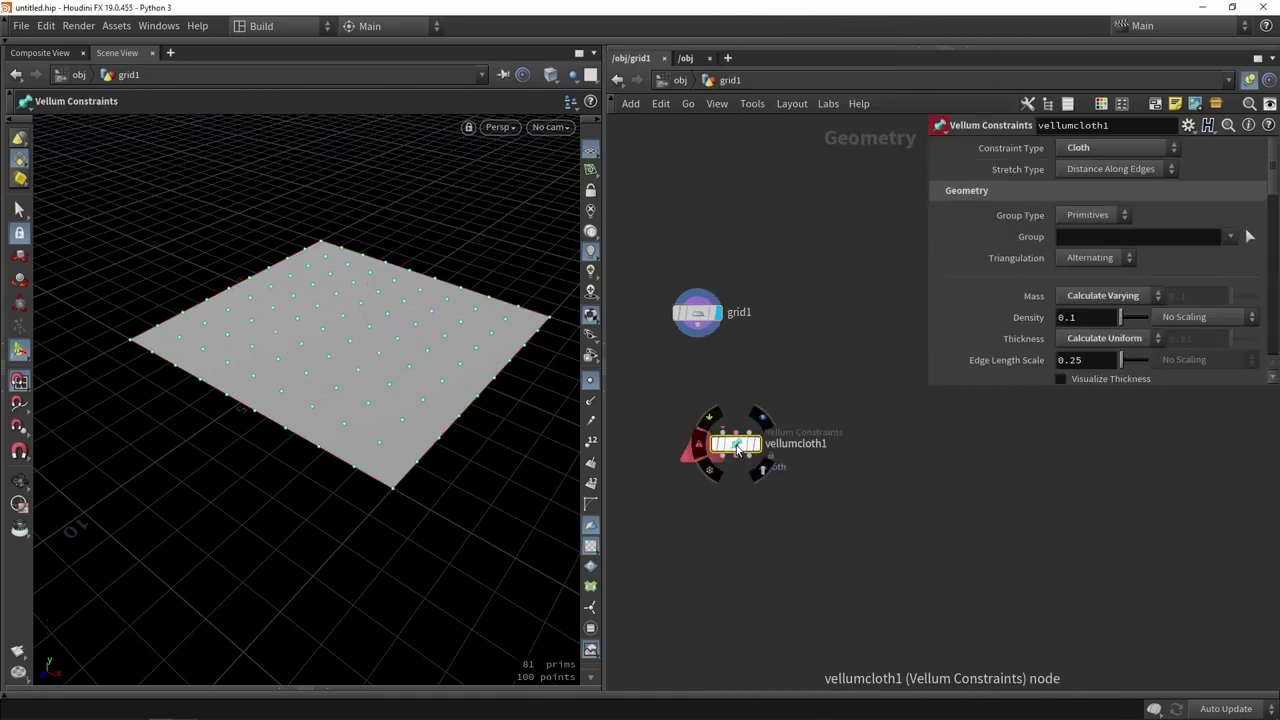
Wire grid1 into the first input of vellumcloth1, tidy the node positions, and display vellumcloth1.
{"action": "scroll", "coordinate": [745, 412], "scroll_direction": "up", "scroll_amount": 2}
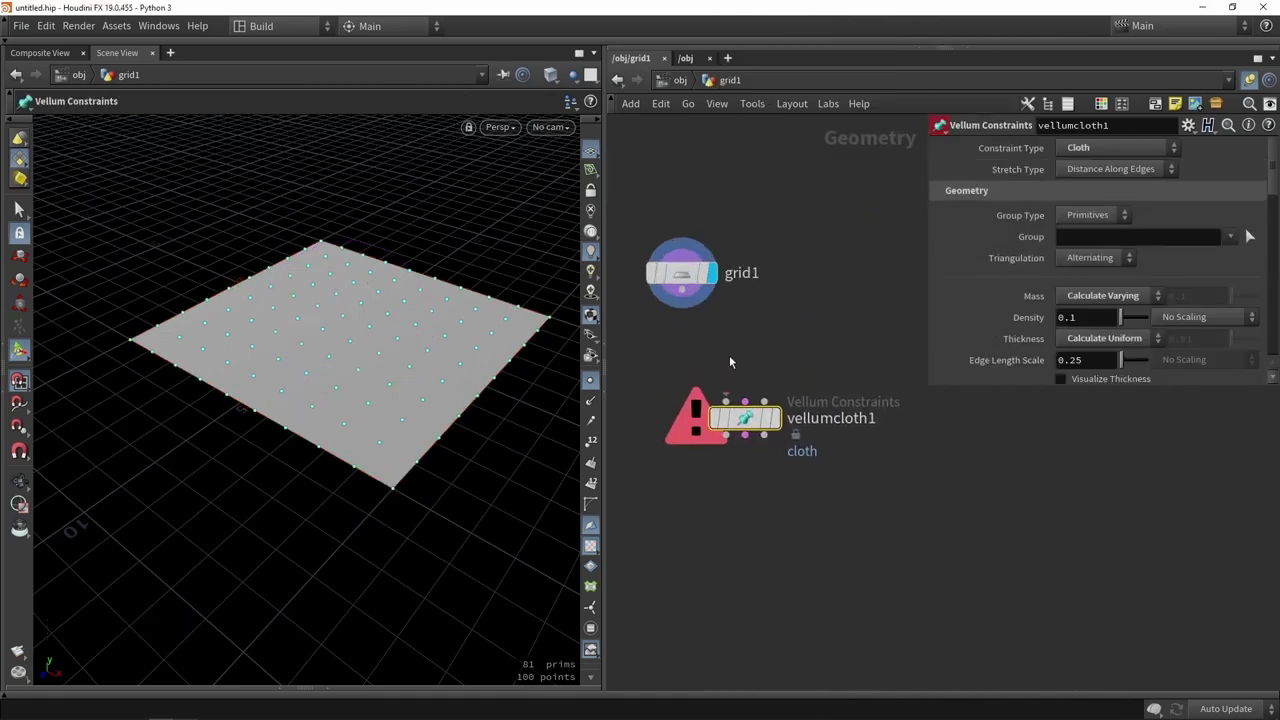
{"action": "scroll", "coordinate": [720, 340], "scroll_direction": "up", "scroll_amount": 1}
{"action": "left_click_drag", "start_coordinate": [681, 281], "coordinate": [716, 366]}
{"action": "left_click_drag", "start_coordinate": [673, 259], "coordinate": [704, 184]}
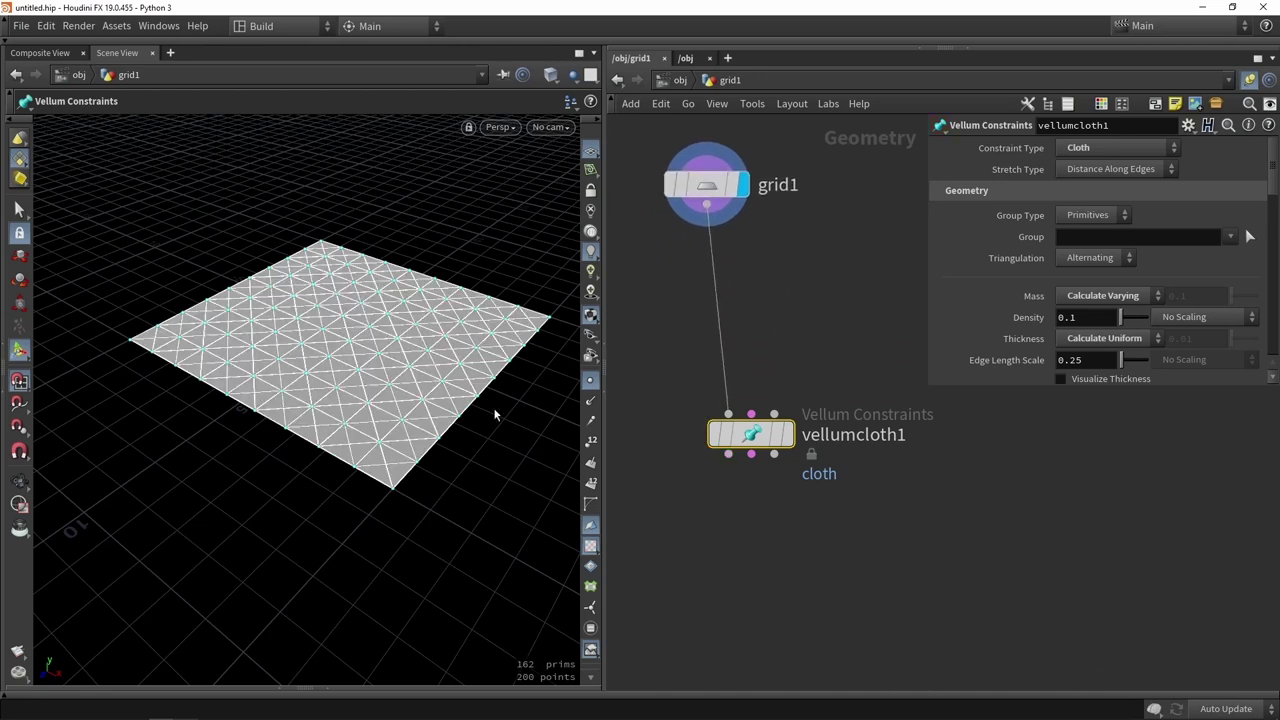
{"action": "left_click", "coordinate": [788, 434]}
{"action": "key", "text": "l"}
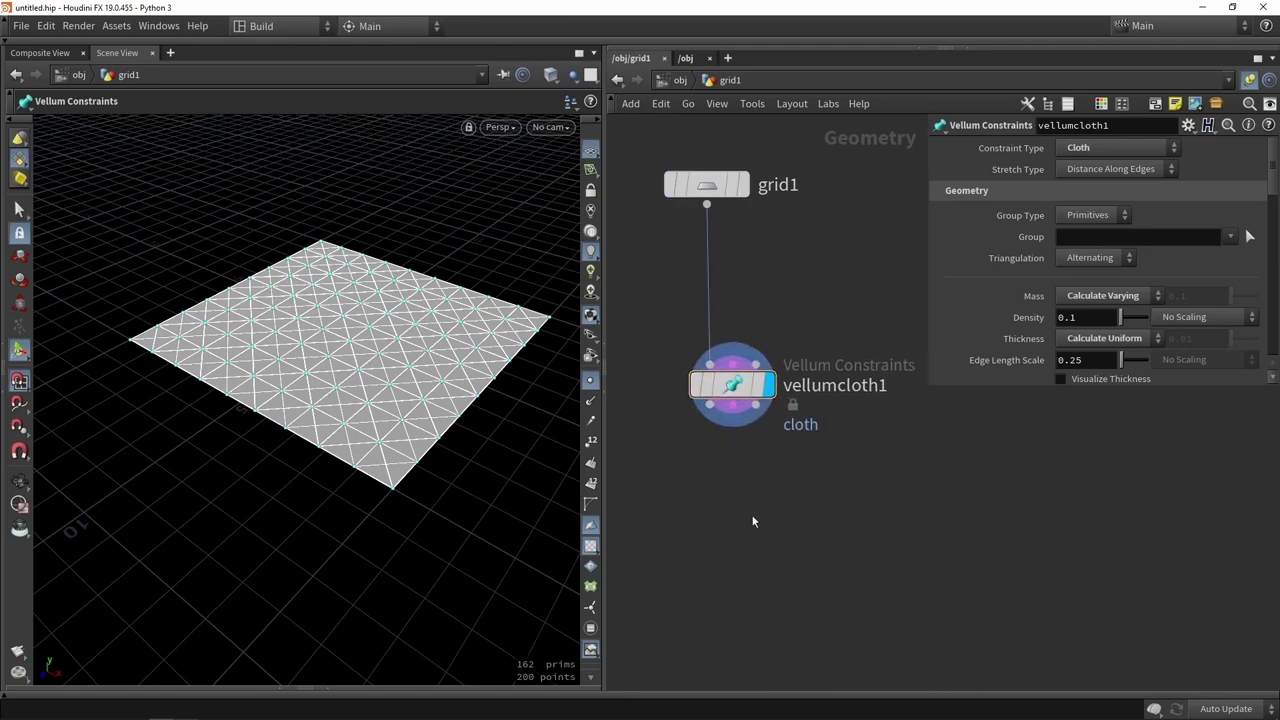
Add a Vellum Solver node below vellumcloth1.
{"action": "key", "text": "Tab"}
{"action": "type", "text": "solver"}
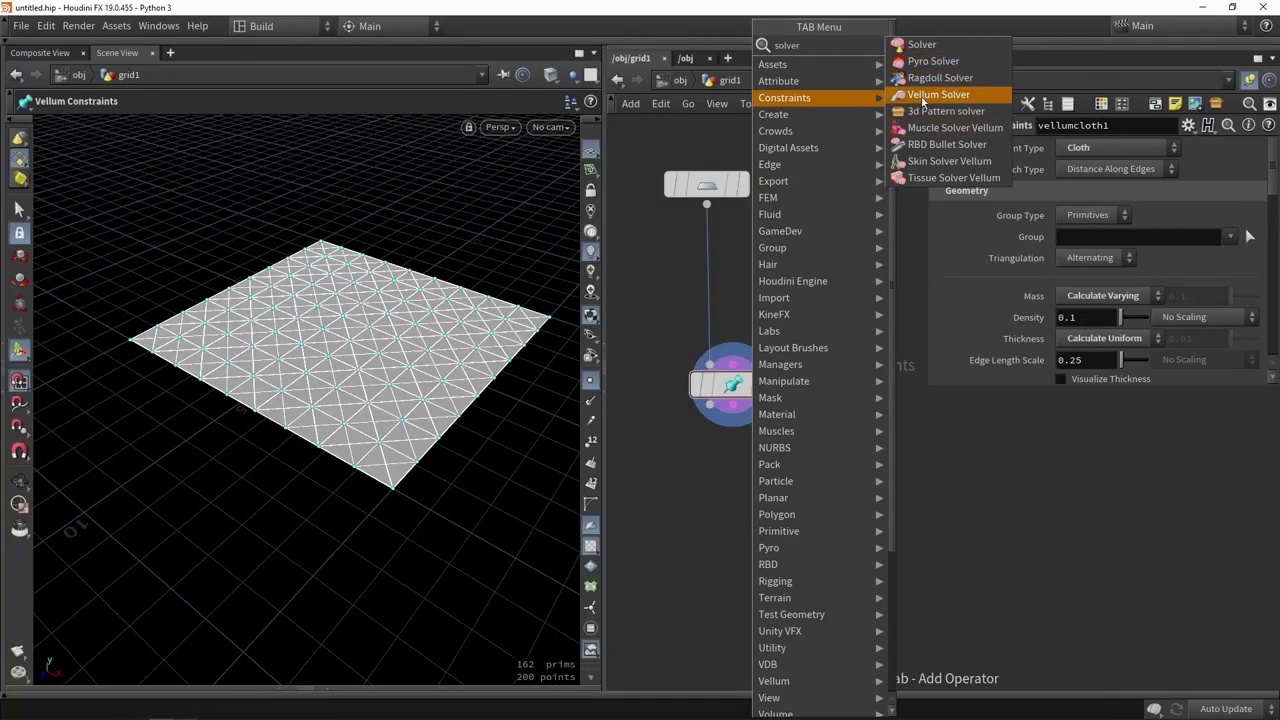
{"action": "left_click", "coordinate": [923, 99]}
{"action": "left_click", "coordinate": [740, 525]}
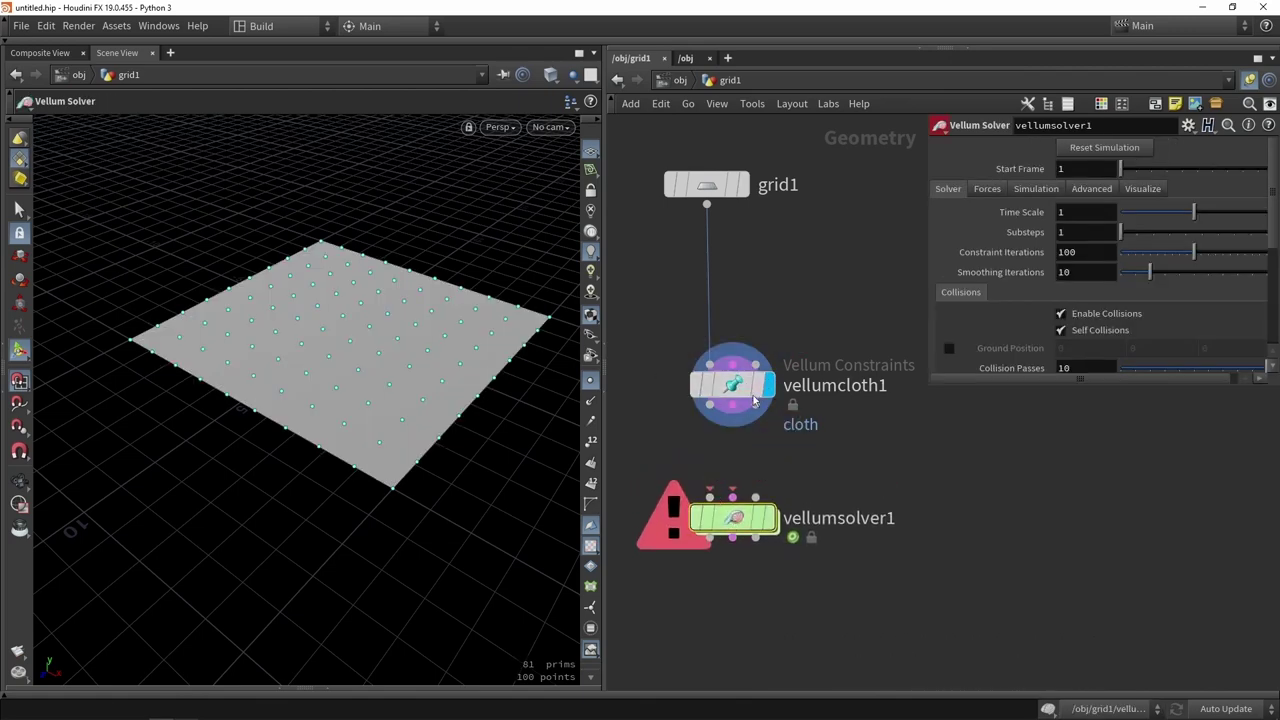
Connect all three outputs of vellumcloth1 to the matching inputs of vellumsolver1 and display the solver.
{"action": "mouse_move", "coordinate": [735, 392]}
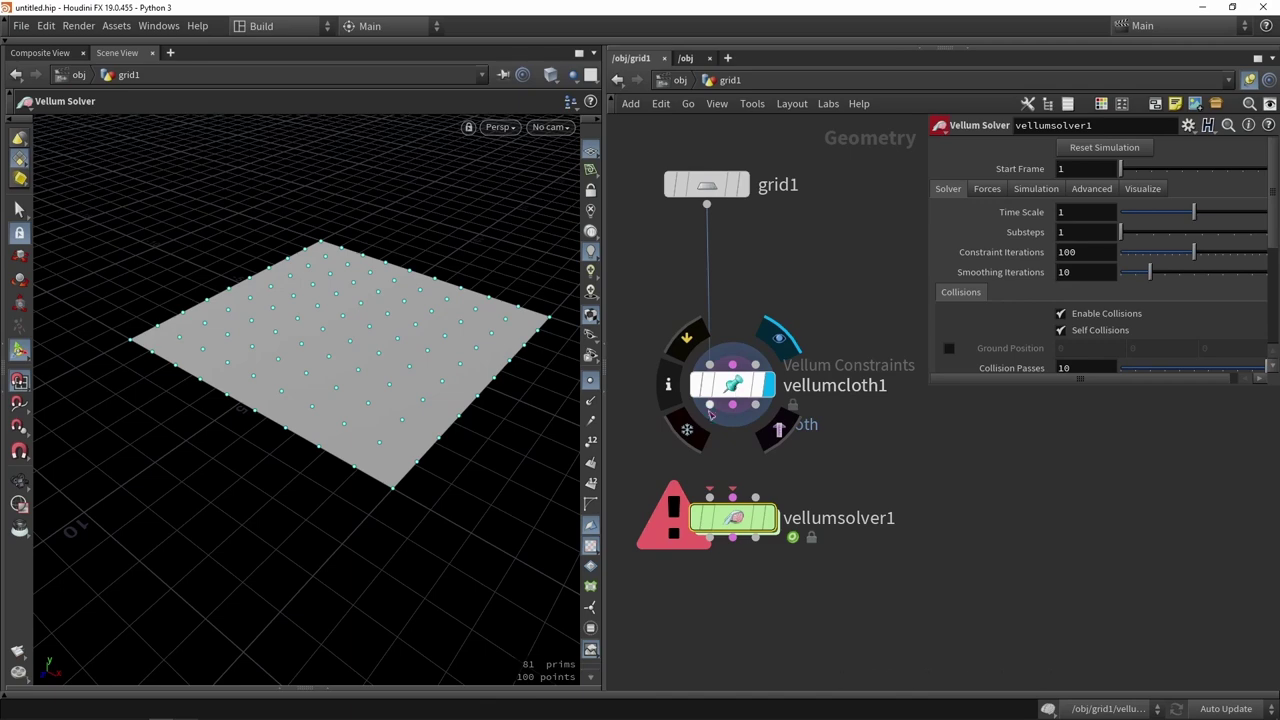
{"action": "left_click", "coordinate": [669, 459]}
{"action": "key", "text": "j"}
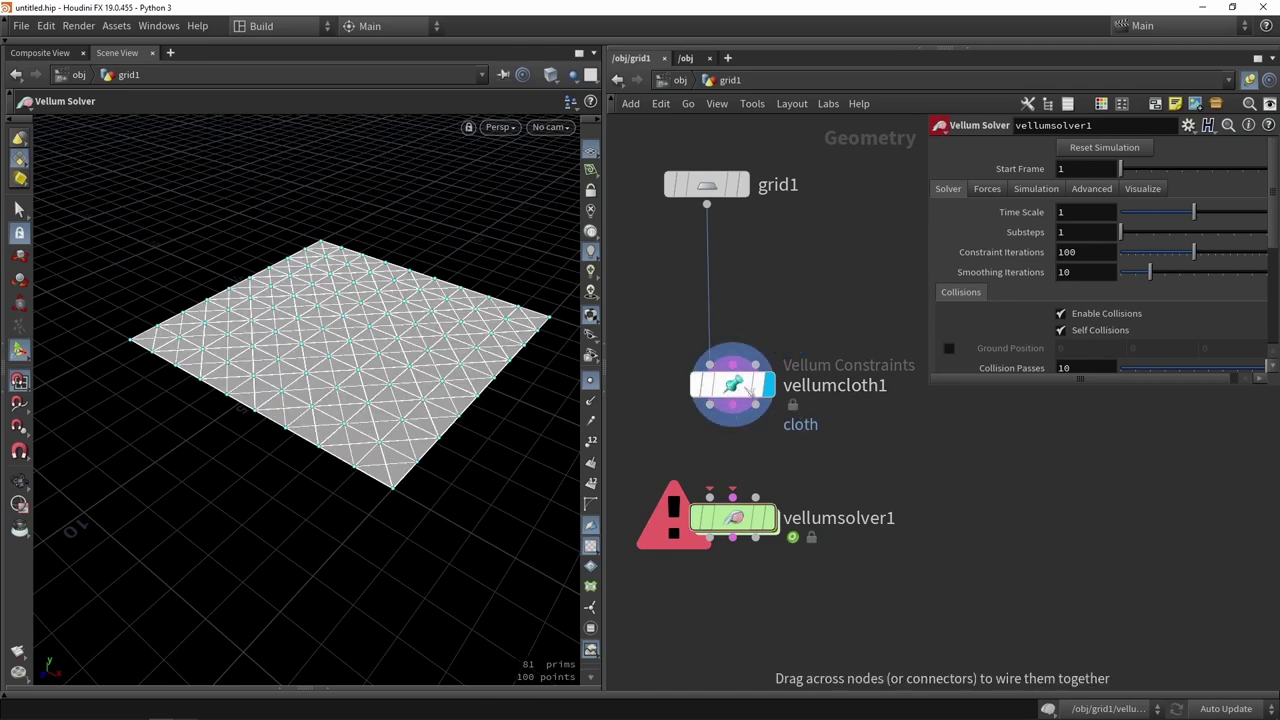
{"action": "left_click_drag", "start_coordinate": [733, 395], "coordinate": [736, 517]}
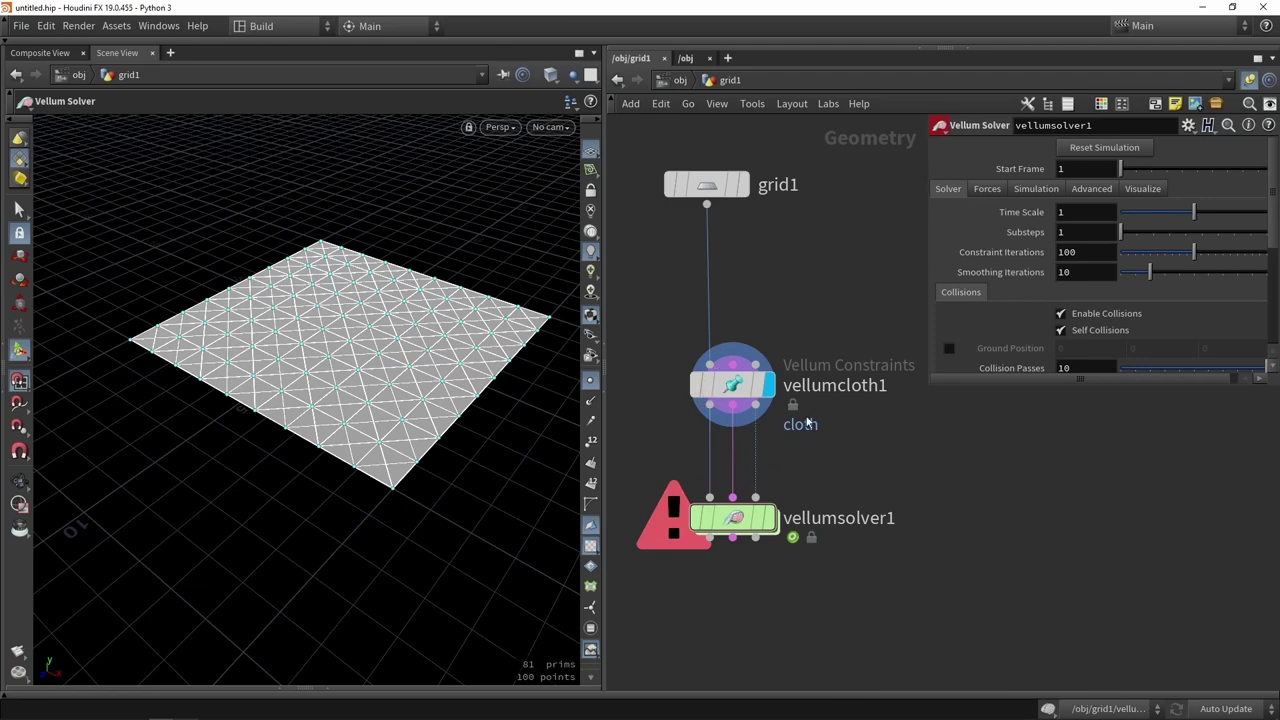
{"action": "left_click", "coordinate": [773, 519]}
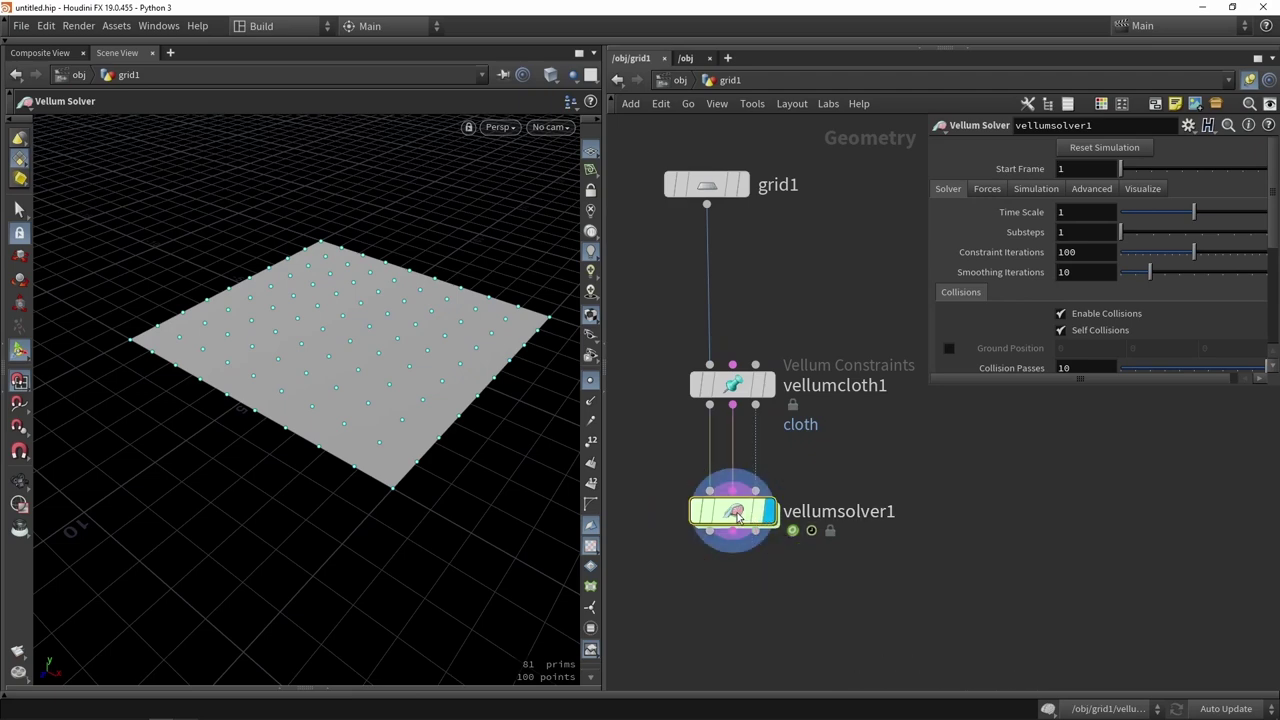
Reveal the timeline, play the cloth simulation, and return to frame 1.
{"action": "left_click", "coordinate": [218, 692]}
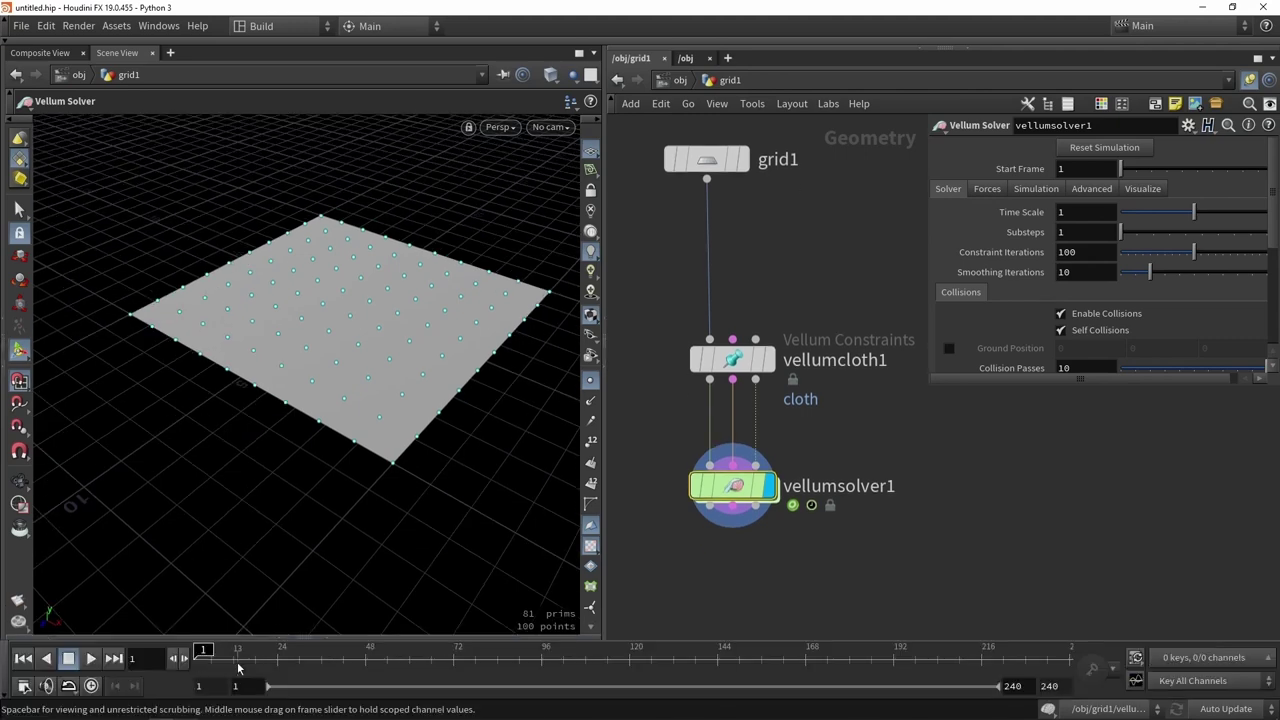
{"action": "left_click", "coordinate": [90, 658]}
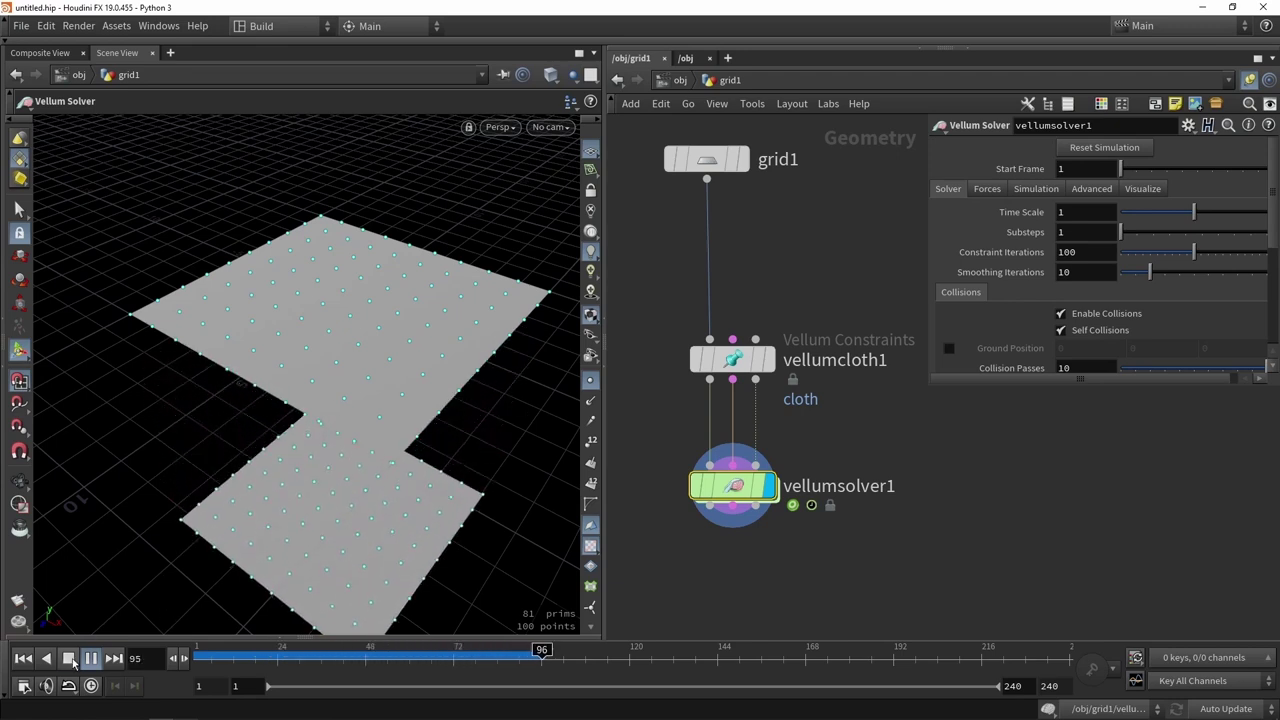
{"action": "left_click_drag", "start_coordinate": [240, 661], "coordinate": [194, 664]}
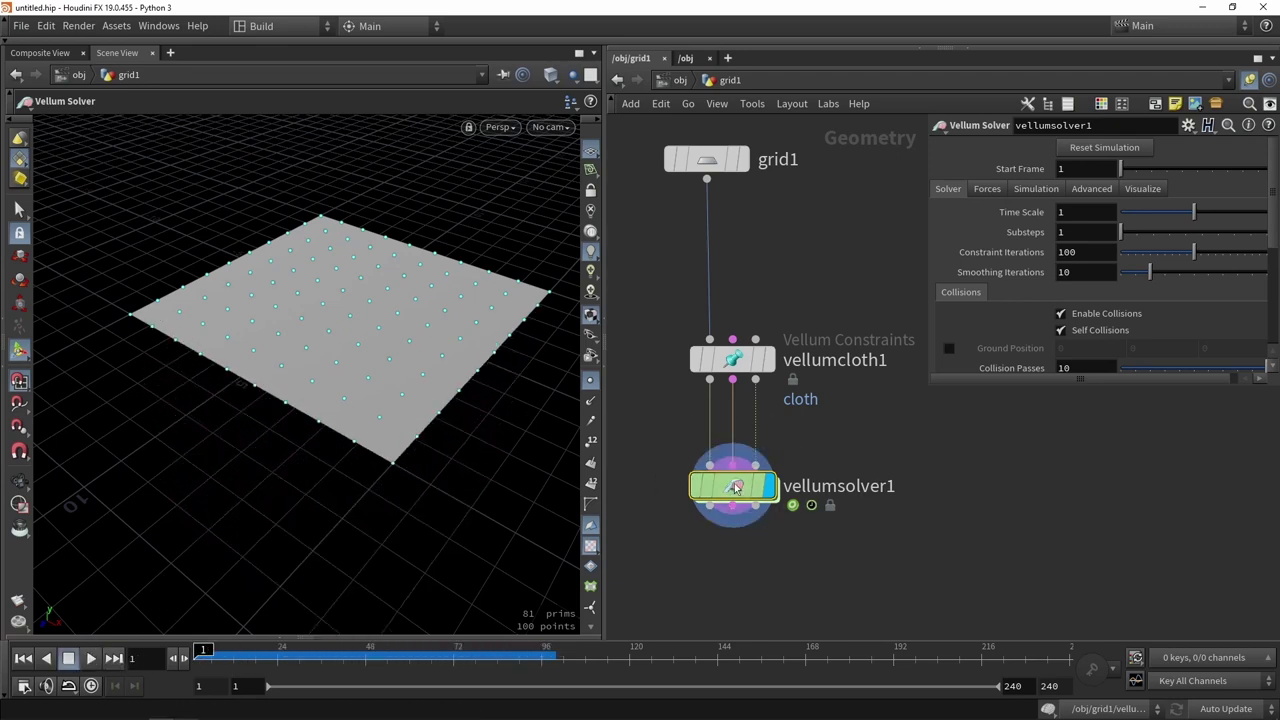
Hide the point markers and the reference grid in the viewport.
{"action": "left_click", "coordinate": [590, 380]}
{"action": "left_click_drag", "start_coordinate": [418, 446], "coordinate": [423, 397], "text": "alt"}
{"action": "scroll", "coordinate": [423, 397], "scroll_direction": "down", "scroll_amount": 3}
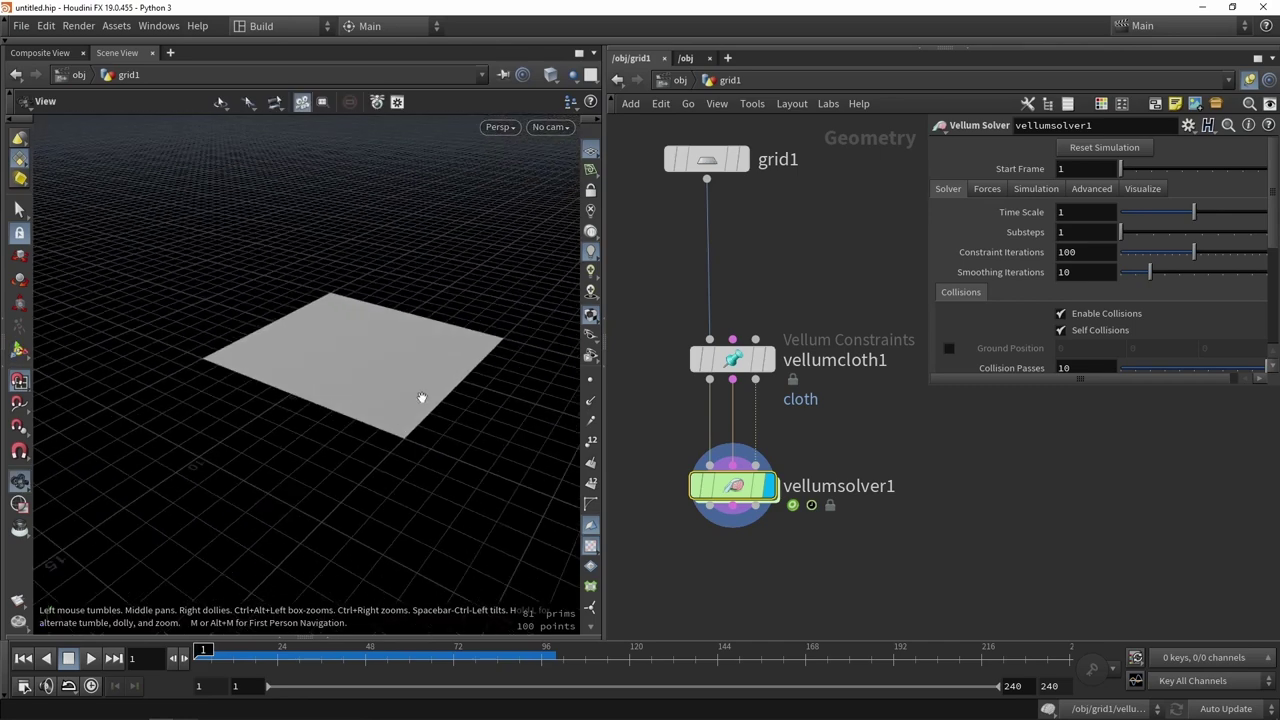
{"action": "left_click", "coordinate": [590, 150]}
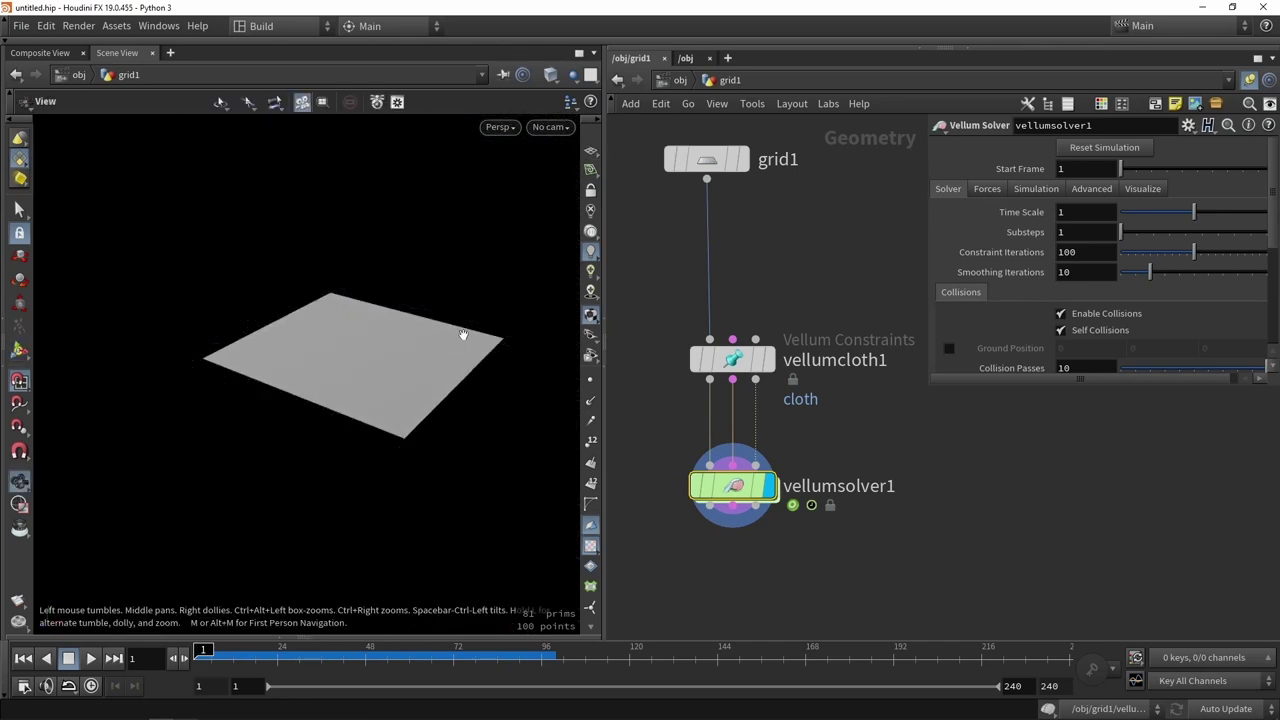
{"action": "left_click_drag", "start_coordinate": [466, 337], "coordinate": [527, 237]}
{"action": "left_click", "coordinate": [586, 153]}
{"action": "left_click", "coordinate": [586, 153]}
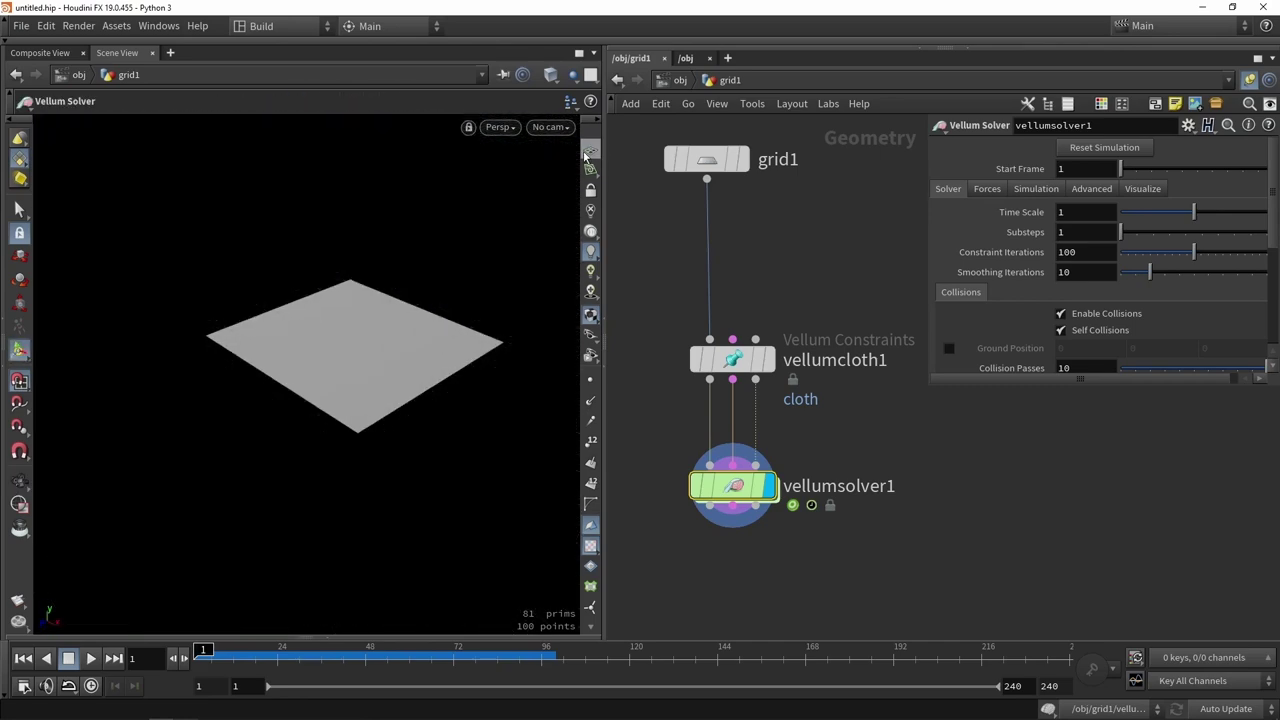
{"action": "left_click", "coordinate": [586, 153]}
{"action": "left_click", "coordinate": [586, 153]}
{"action": "left_click_drag", "start_coordinate": [423, 404], "coordinate": [346, 371], "text": "alt"}
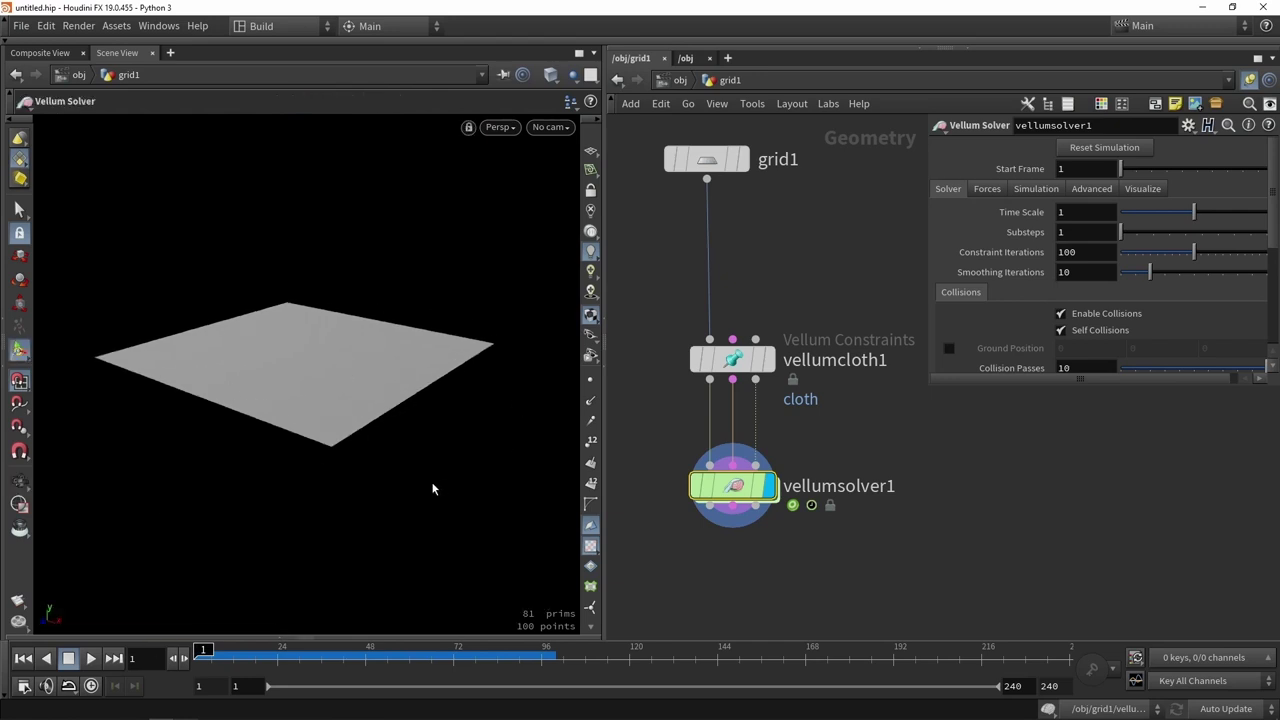
Replay the simulation without the viewport guides and rewind it to frame 1.
{"action": "left_click", "coordinate": [91, 659]}
{"action": "left_click", "coordinate": [90, 659]}
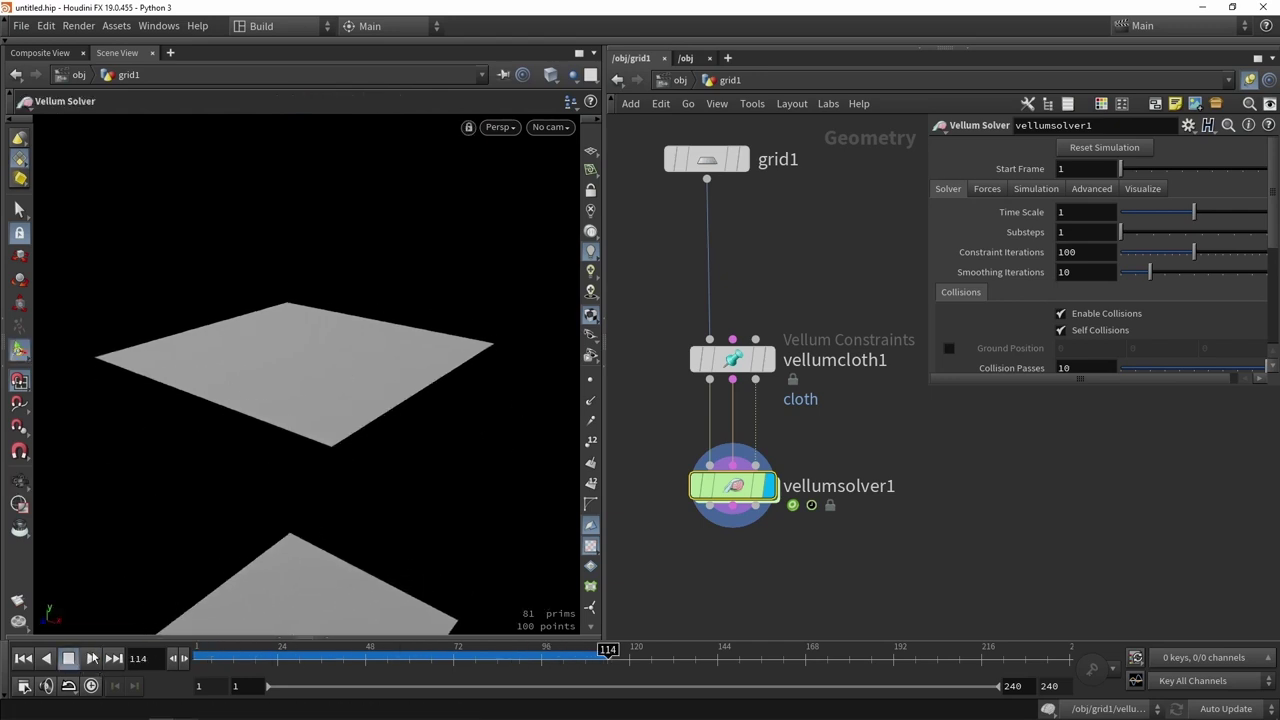
{"action": "left_click_drag", "start_coordinate": [248, 657], "coordinate": [196, 657]}
{"action": "left_click_drag", "start_coordinate": [466, 396], "coordinate": [452, 411], "text": "alt"}
{"action": "scroll", "coordinate": [452, 411], "scroll_direction": "down", "scroll_amount": 3}
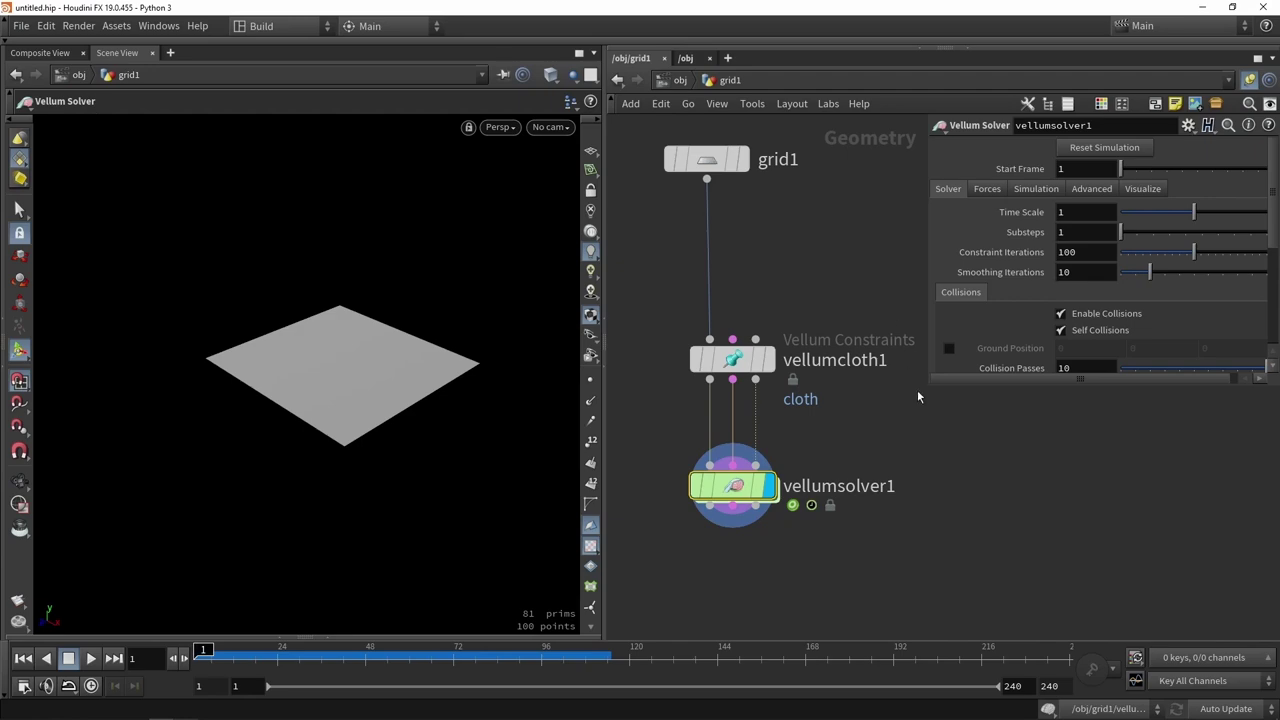
Narrow the parameter display, then add a Test Geometry: Pig Head node beside grid1 and display it.
{"action": "left_click_drag", "start_coordinate": [927, 386], "coordinate": [986, 372]}
{"action": "key", "text": "h"}
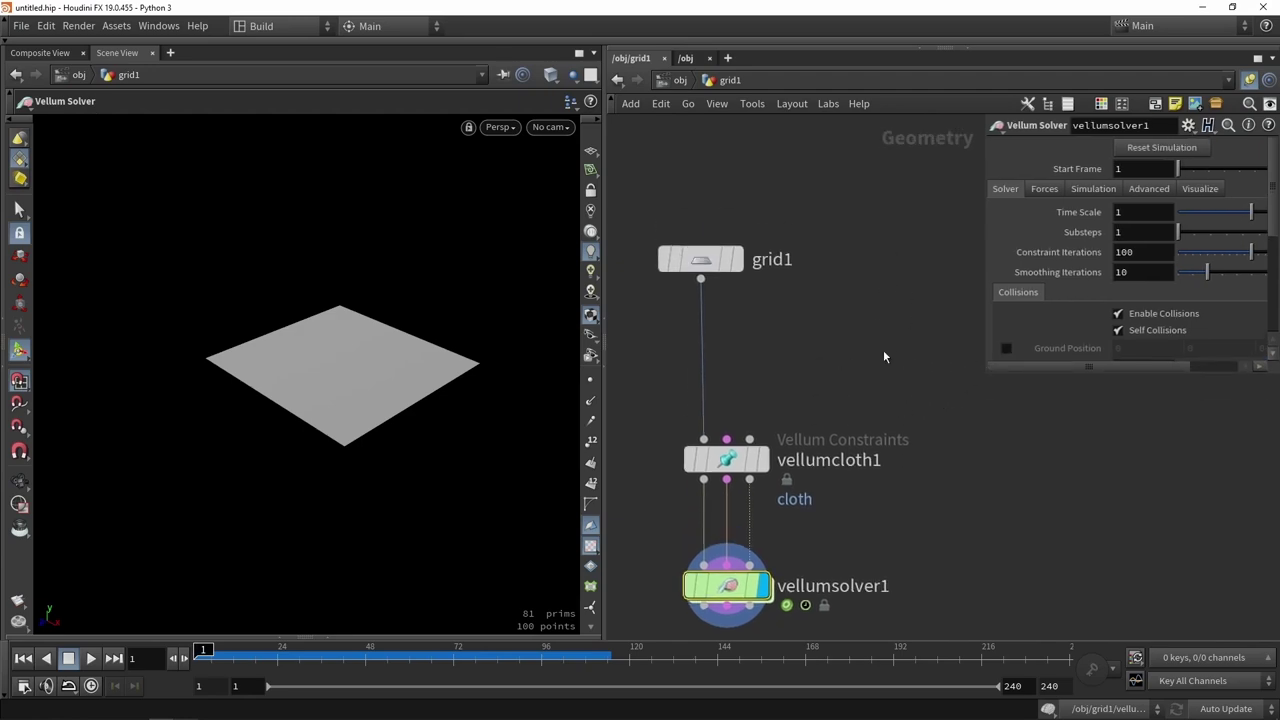
{"action": "key", "text": "Tab"}
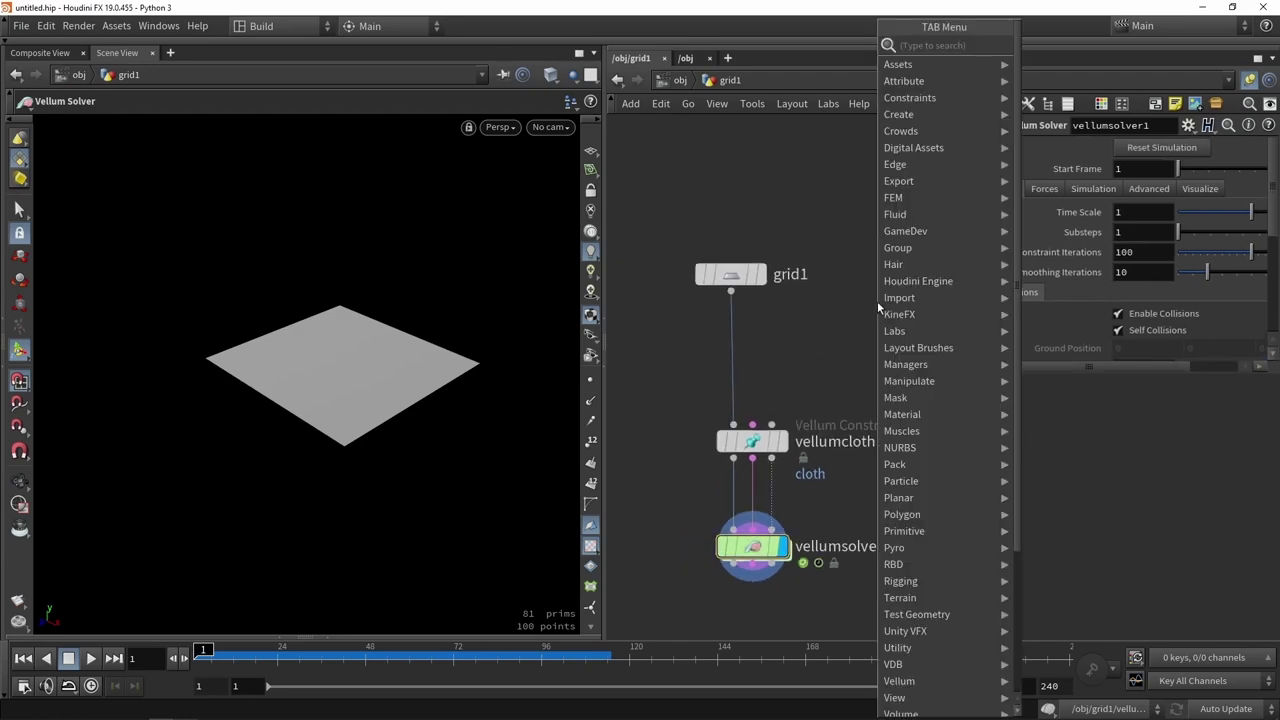
{"action": "type", "text": "test"}
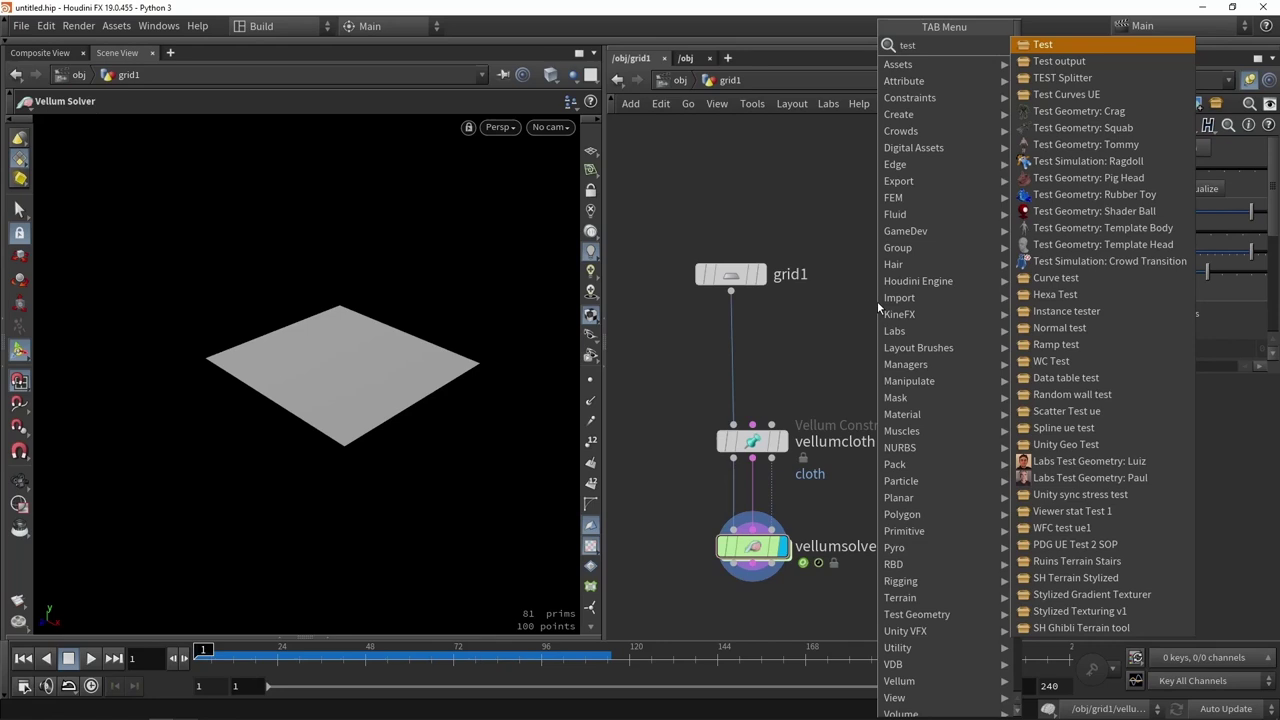
{"action": "left_click", "coordinate": [1088, 178]}
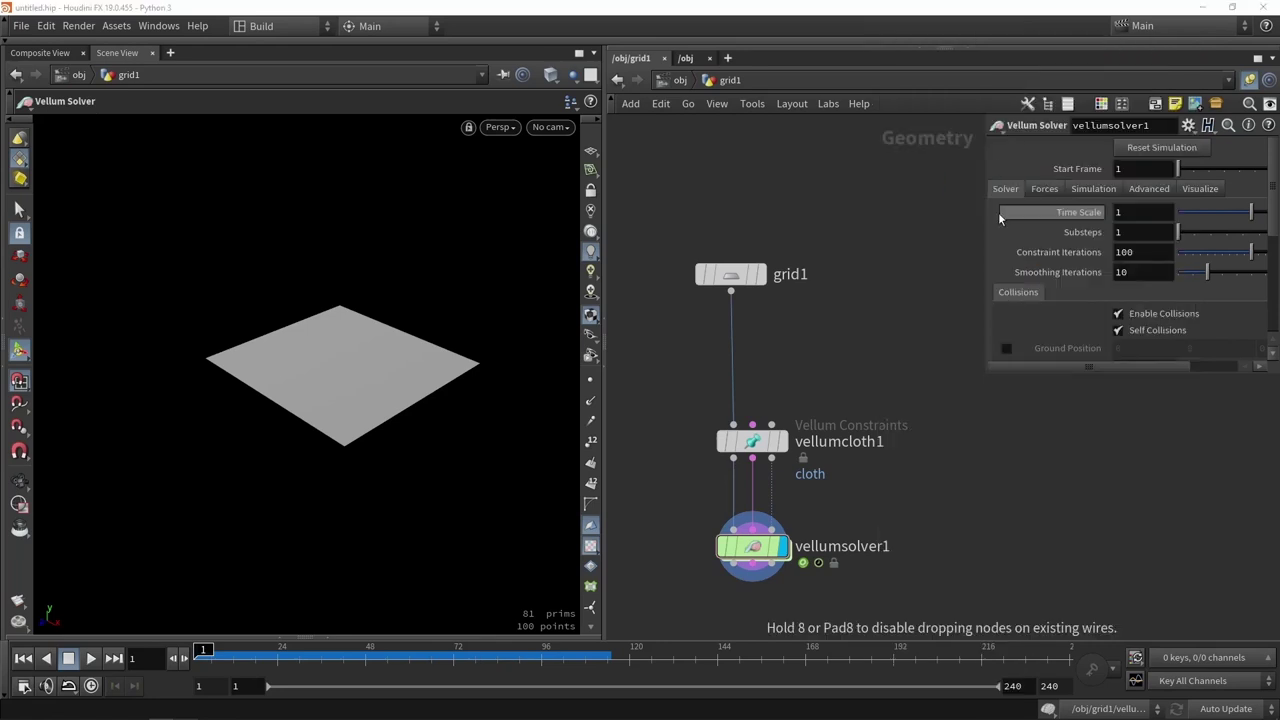
{"action": "left_click", "coordinate": [901, 298]}
{"action": "scroll", "coordinate": [902, 296], "scroll_direction": "up", "scroll_amount": 3}
{"action": "left_click_drag", "start_coordinate": [902, 297], "coordinate": [865, 335]}
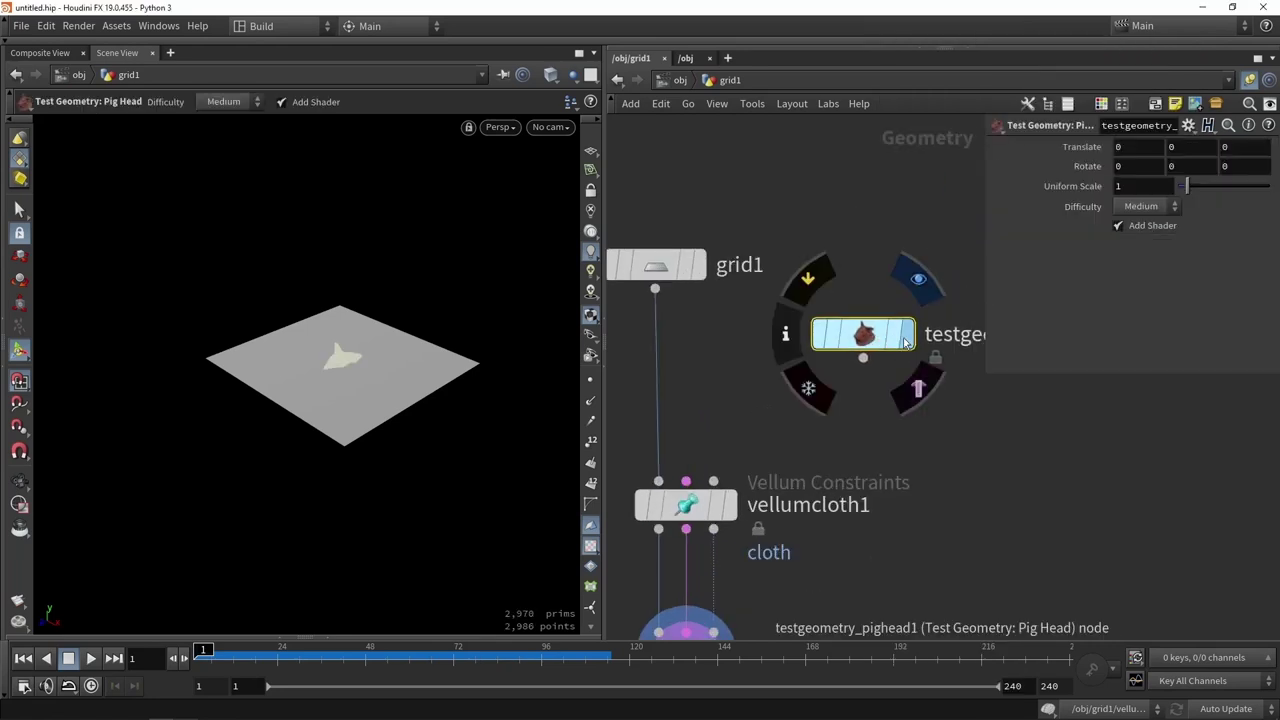
{"action": "left_click", "coordinate": [904, 342]}
Examine the pig head up close from several angles in the viewport.
{"action": "left_click_drag", "start_coordinate": [232, 356], "coordinate": [246, 329], "text": "alt"}
{"action": "scroll", "coordinate": [316, 384], "scroll_direction": "up", "scroll_amount": 4}
{"action": "left_click_drag", "start_coordinate": [409, 344], "coordinate": [375, 394], "text": "alt"}
{"action": "scroll", "coordinate": [375, 394], "scroll_direction": "up", "scroll_amount": 4}
{"action": "scroll", "coordinate": [351, 314], "scroll_direction": "down", "scroll_amount": 2}
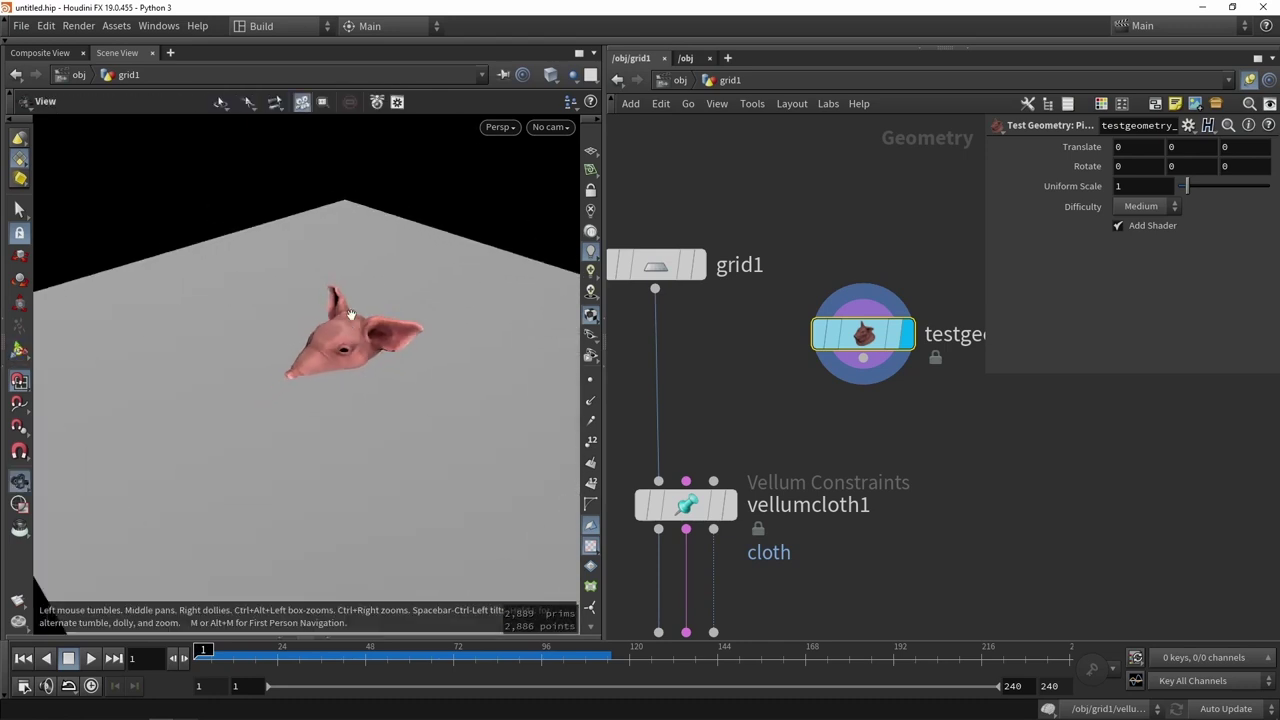
{"action": "left_click", "coordinate": [197, 25]}
{"action": "left_click", "coordinate": [215, 120]}
{"action": "left_click", "coordinate": [221, 52]}
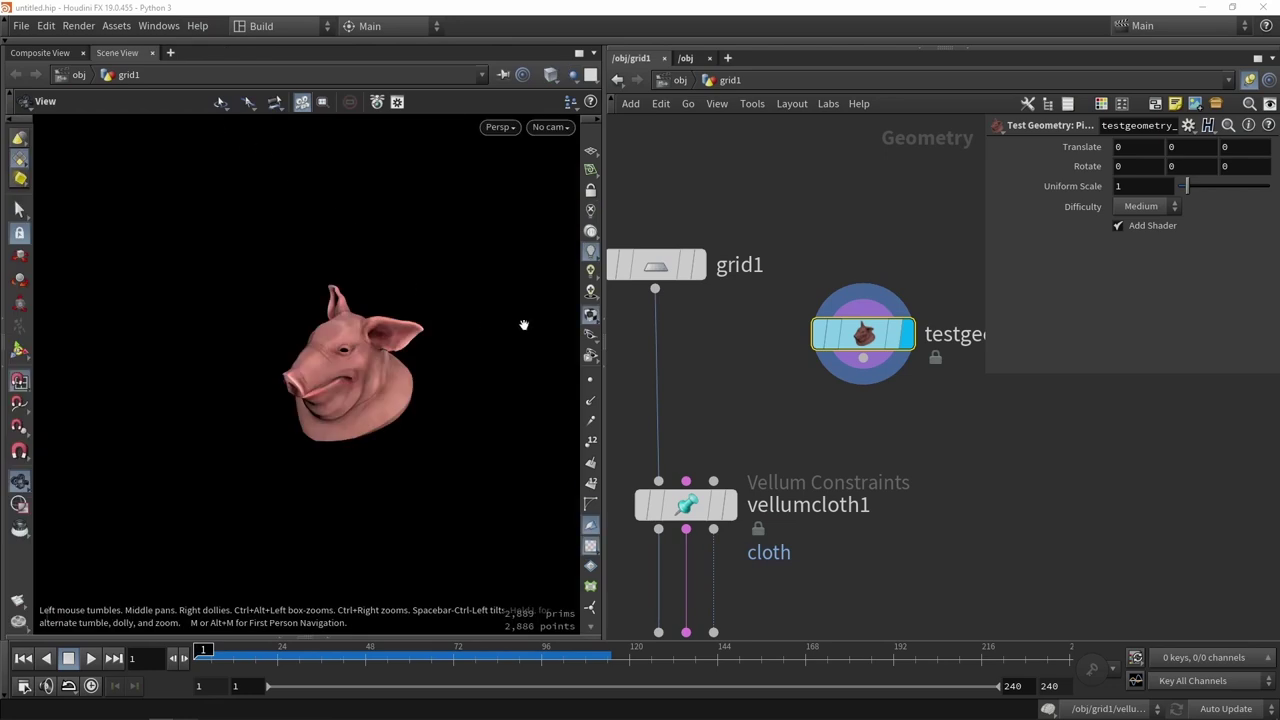
{"action": "right_click_drag", "start_coordinate": [327, 340], "coordinate": [394, 380]}
{"action": "left_click_drag", "start_coordinate": [394, 380], "coordinate": [350, 355]}
Connect the pig head's output to the Collision Geometry input of vellumcloth1.
{"action": "left_click_drag", "start_coordinate": [874, 343], "coordinate": [712, 481]}
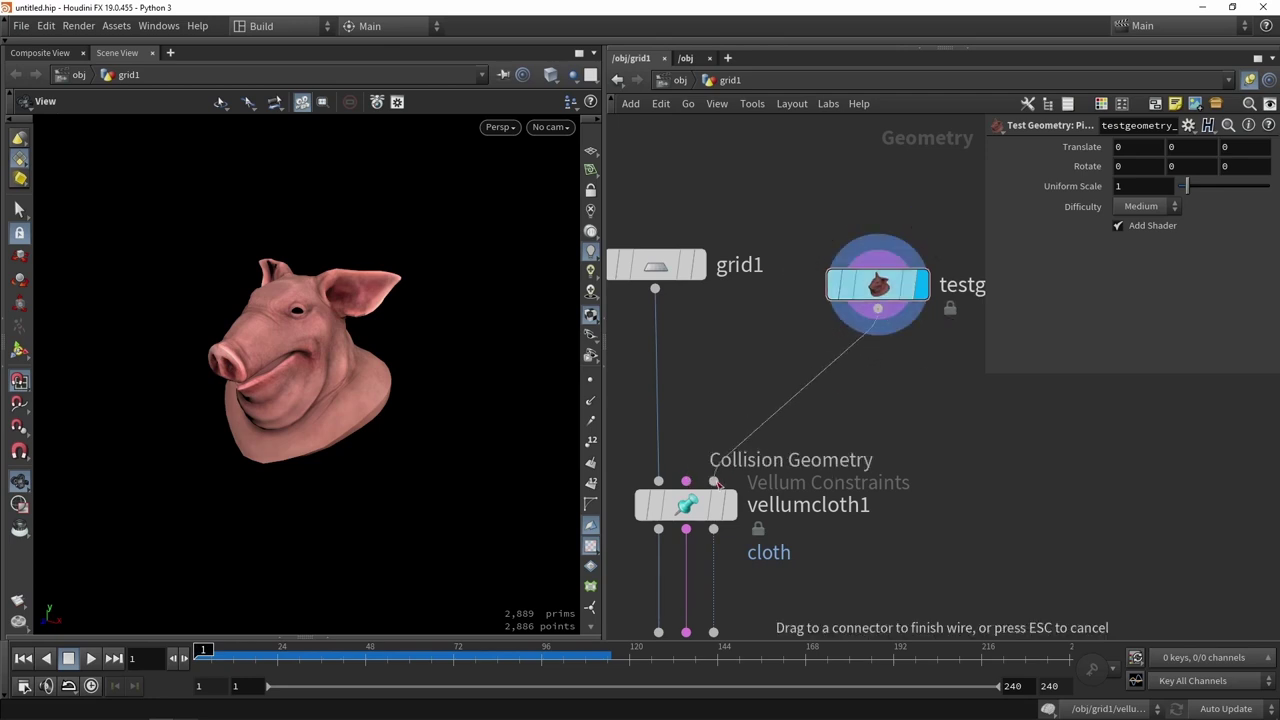
{"action": "left_click_drag", "start_coordinate": [717, 485], "coordinate": [714, 482]}
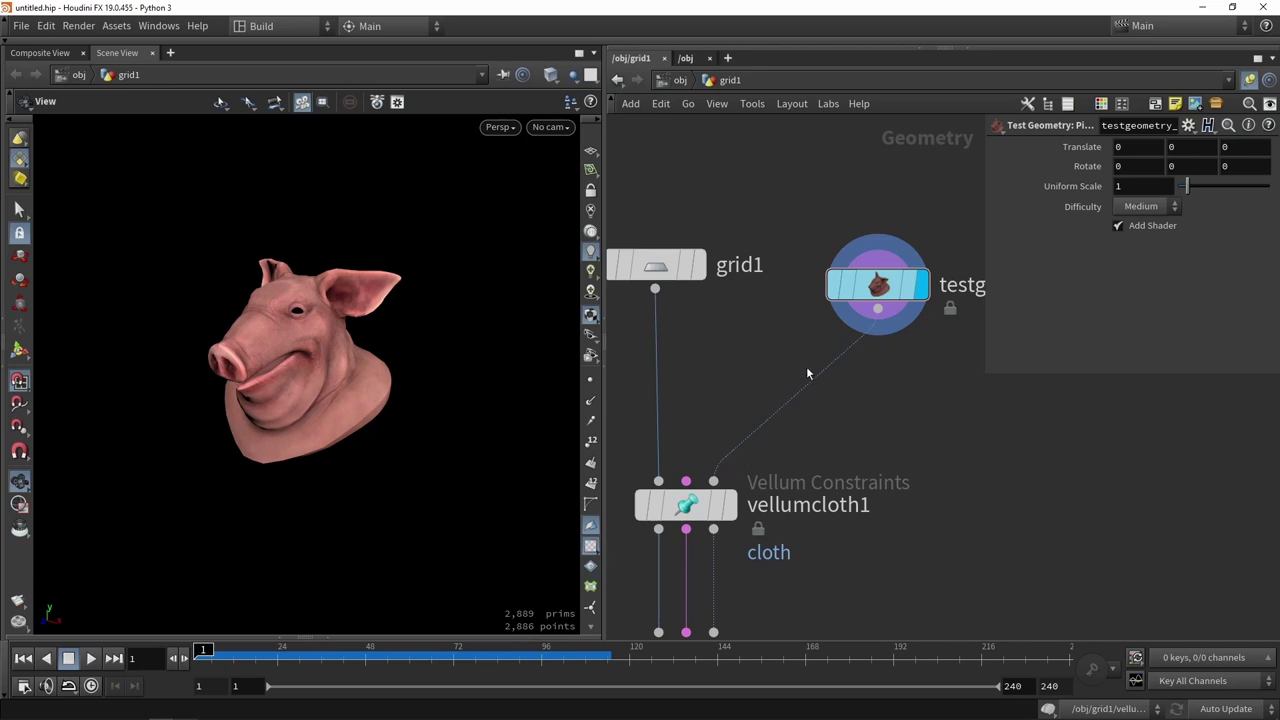
Show grid1 as a template and raise it above the pig head to a Y centre of about 1.38.
{"action": "left_click", "coordinate": [677, 273]}
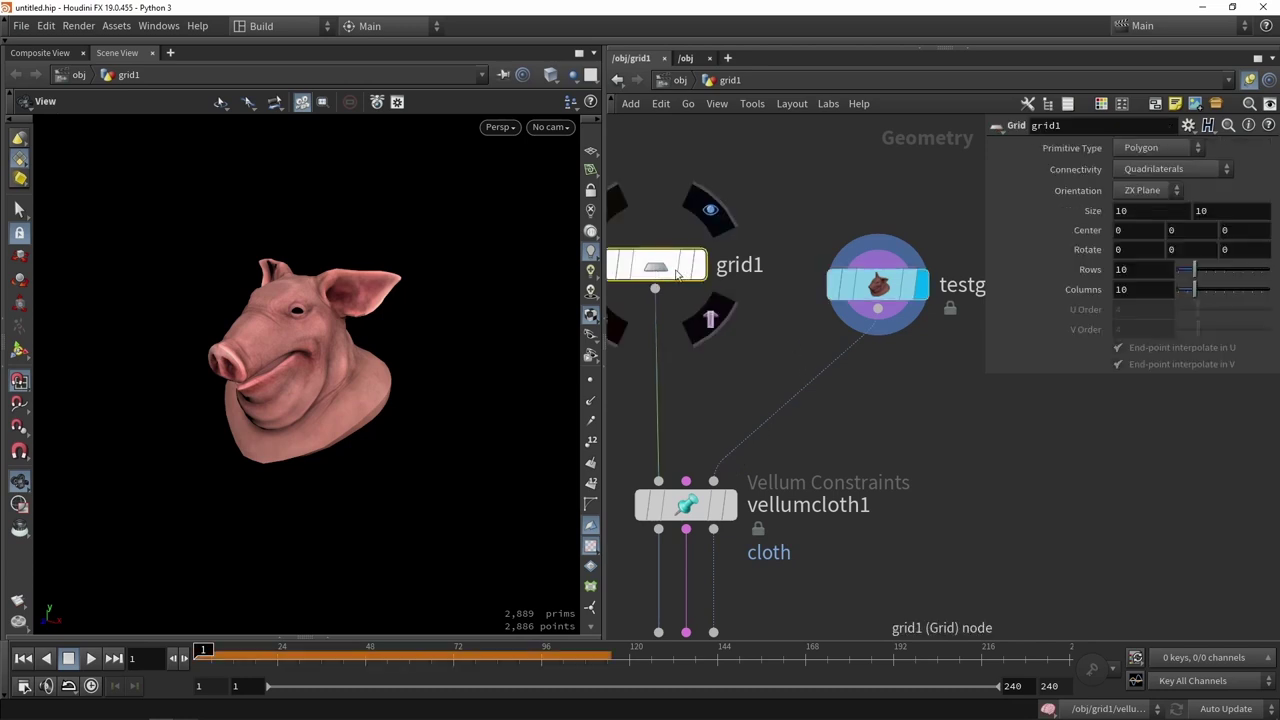
{"action": "left_click", "coordinate": [688, 265]}
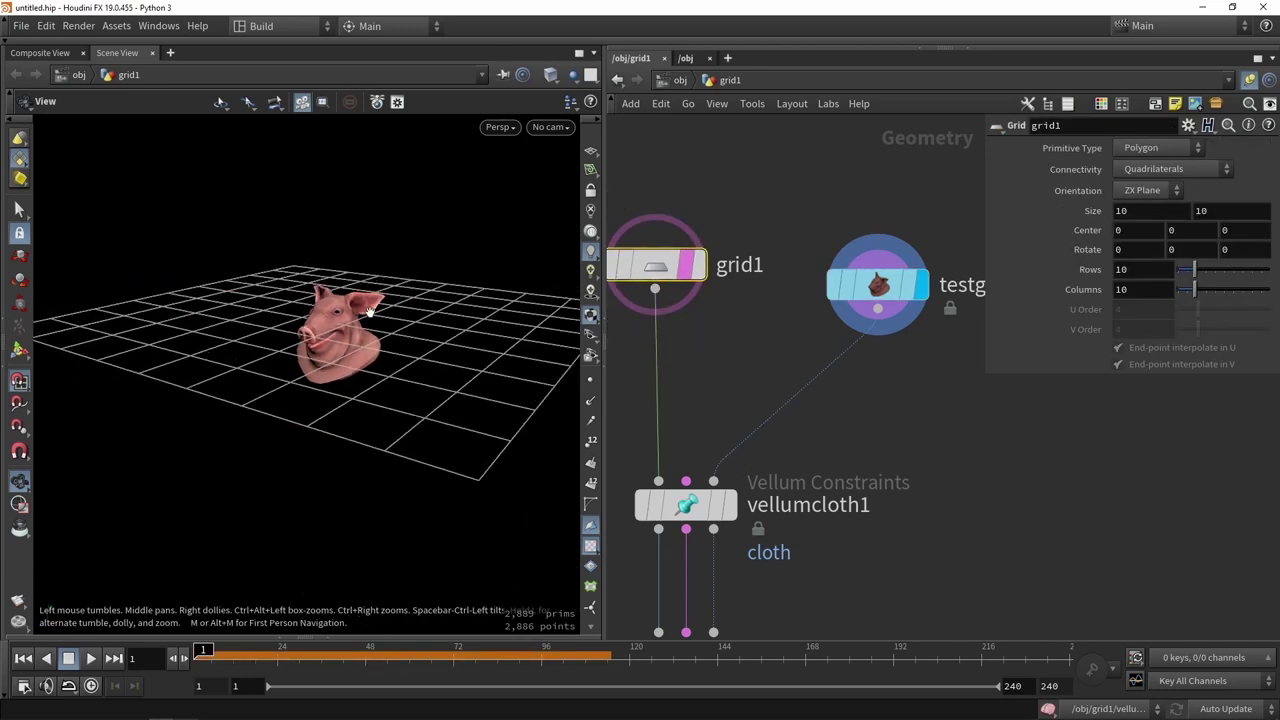
{"action": "left_click", "coordinate": [20, 353]}
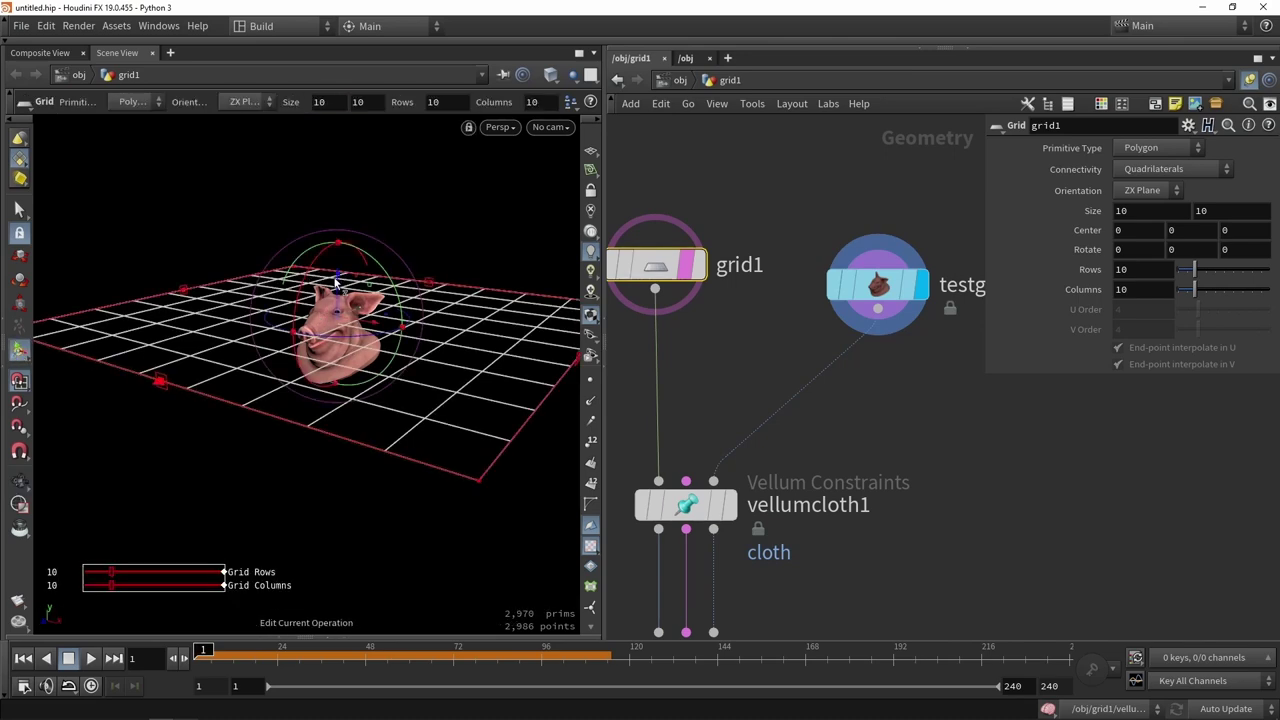
{"action": "left_click_drag", "start_coordinate": [335, 280], "coordinate": [300, 298]}
Shrink grid1 to a size of about 3.13 by 3.20 over the pig head.
{"action": "left_click_drag", "start_coordinate": [260, 343], "coordinate": [341, 348], "text": "alt"}
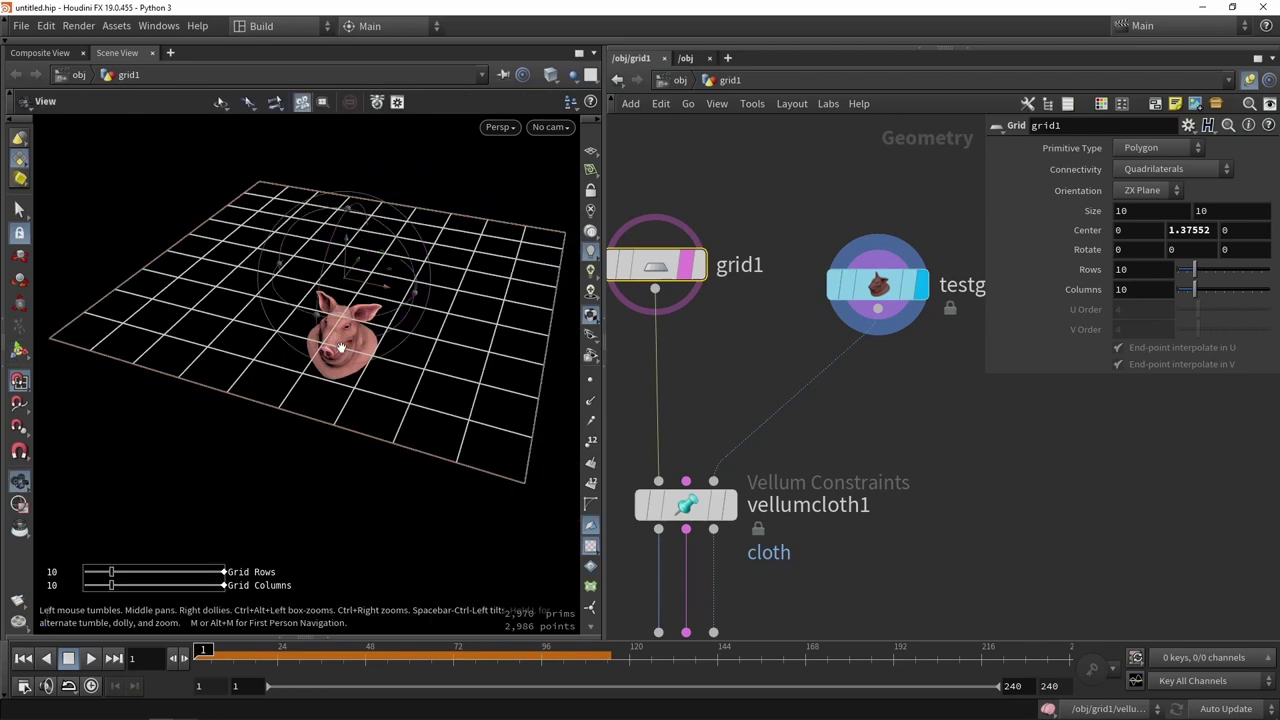
{"action": "scroll", "coordinate": [341, 348], "scroll_direction": "down", "scroll_amount": 1}
{"action": "left_click_drag", "start_coordinate": [509, 334], "coordinate": [394, 305]}
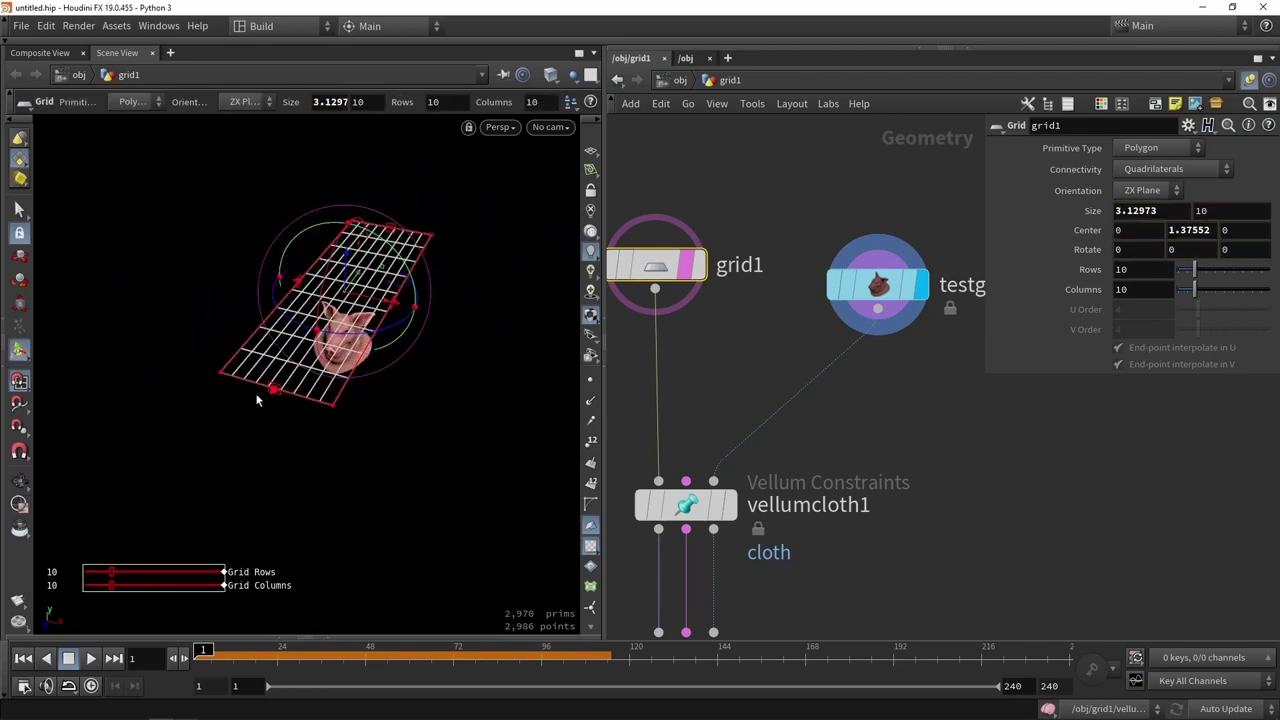
{"action": "left_click_drag", "start_coordinate": [273, 389], "coordinate": [318, 328]}
{"action": "right_click_drag", "start_coordinate": [372, 300], "coordinate": [315, 317], "text": "alt"}
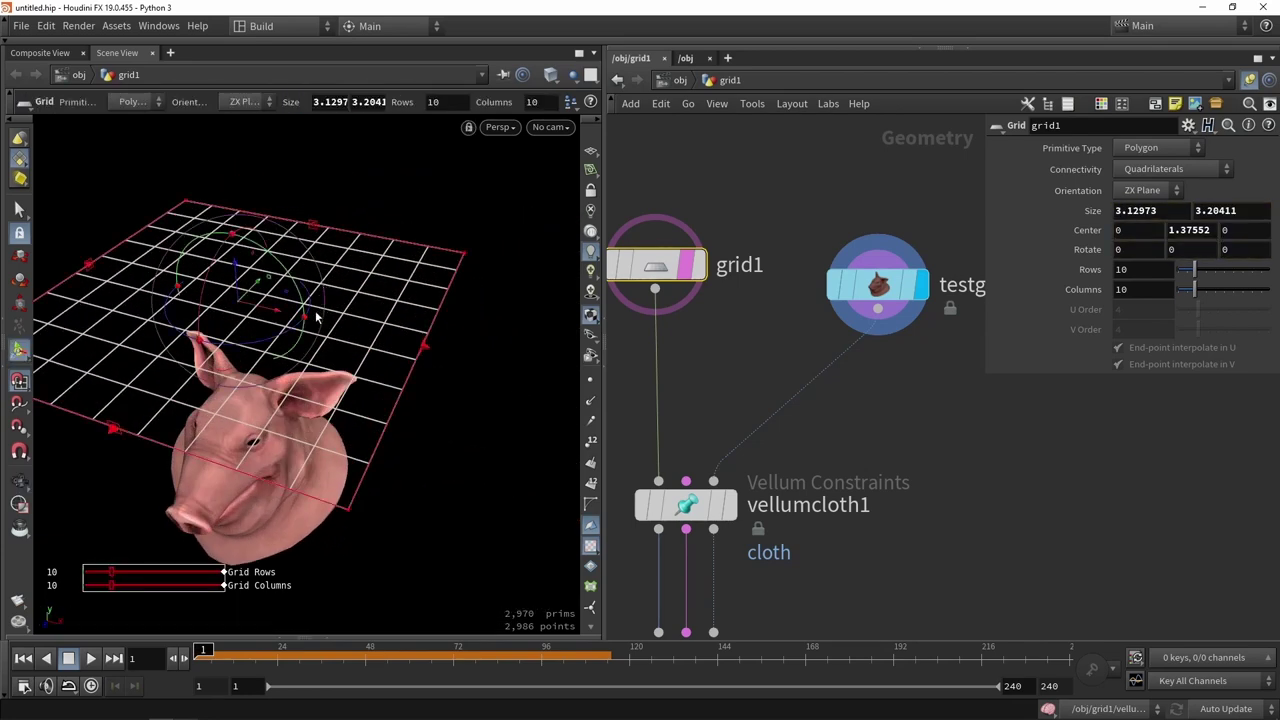
Show vellumcloth1's result in the viewport and switch the display to vellumsolver1.
{"action": "key", "text": "Escape"}
{"action": "left_click_drag", "start_coordinate": [316, 317], "coordinate": [424, 340]}
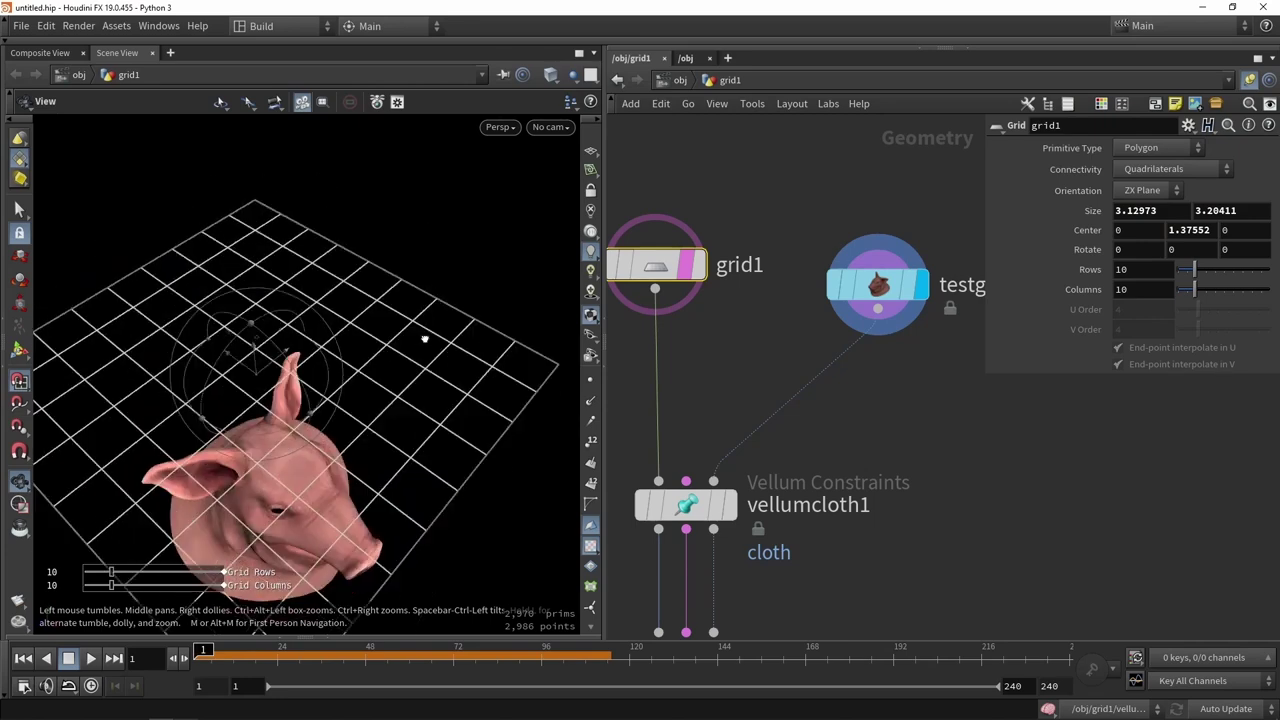
{"action": "right_click_drag", "start_coordinate": [424, 339], "coordinate": [457, 290], "text": "alt"}
{"action": "left_click_drag", "start_coordinate": [457, 290], "coordinate": [494, 329], "text": "alt"}
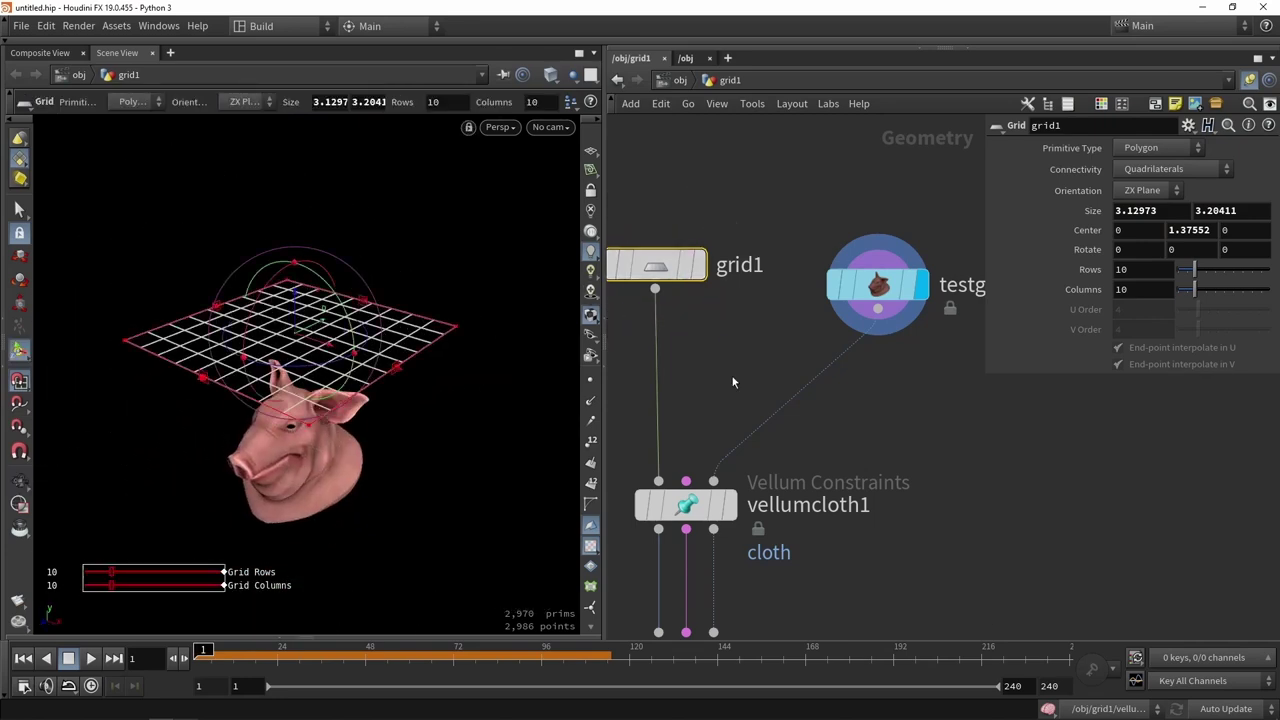
{"action": "scroll", "coordinate": [732, 382], "scroll_direction": "down", "scroll_amount": 3}
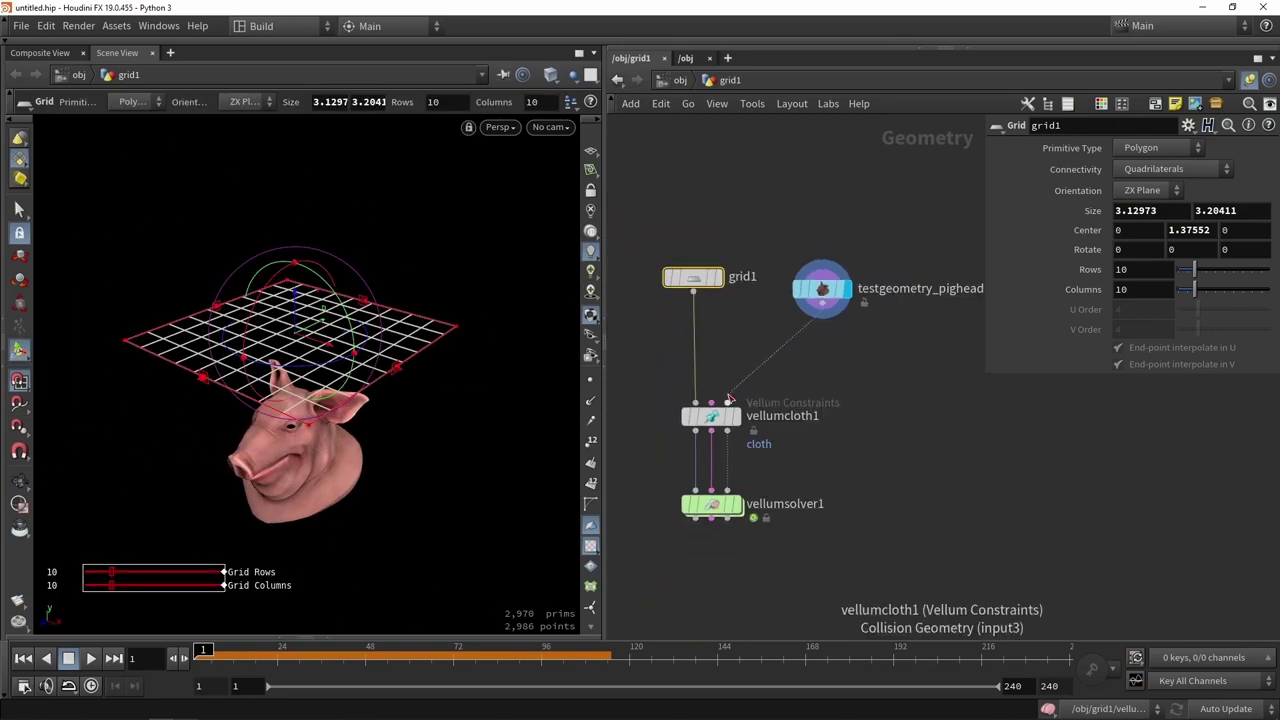
{"action": "left_click", "coordinate": [728, 400]}
{"action": "scroll", "coordinate": [739, 403], "scroll_direction": "up", "scroll_amount": 2}
{"action": "left_click", "coordinate": [746, 376]}
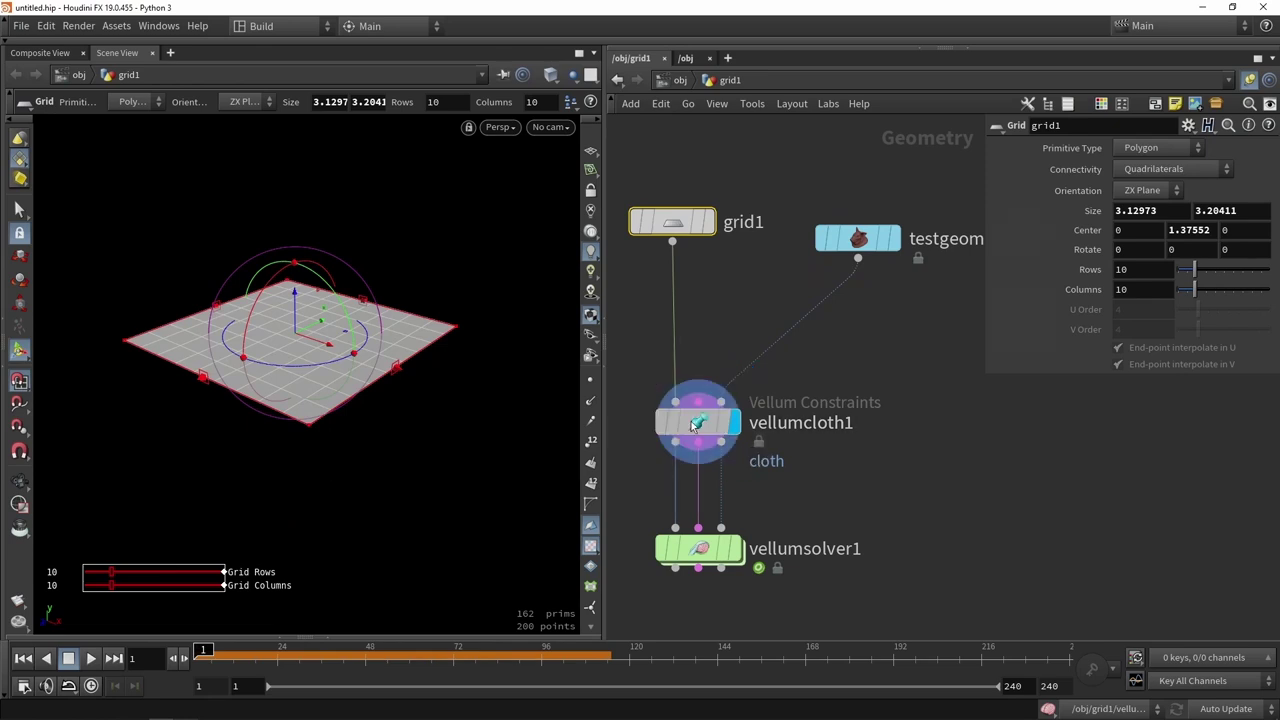
{"action": "left_click", "coordinate": [698, 420]}
{"action": "middle_click_drag", "start_coordinate": [761, 500], "coordinate": [781, 384]}
{"action": "left_click", "coordinate": [752, 430]}
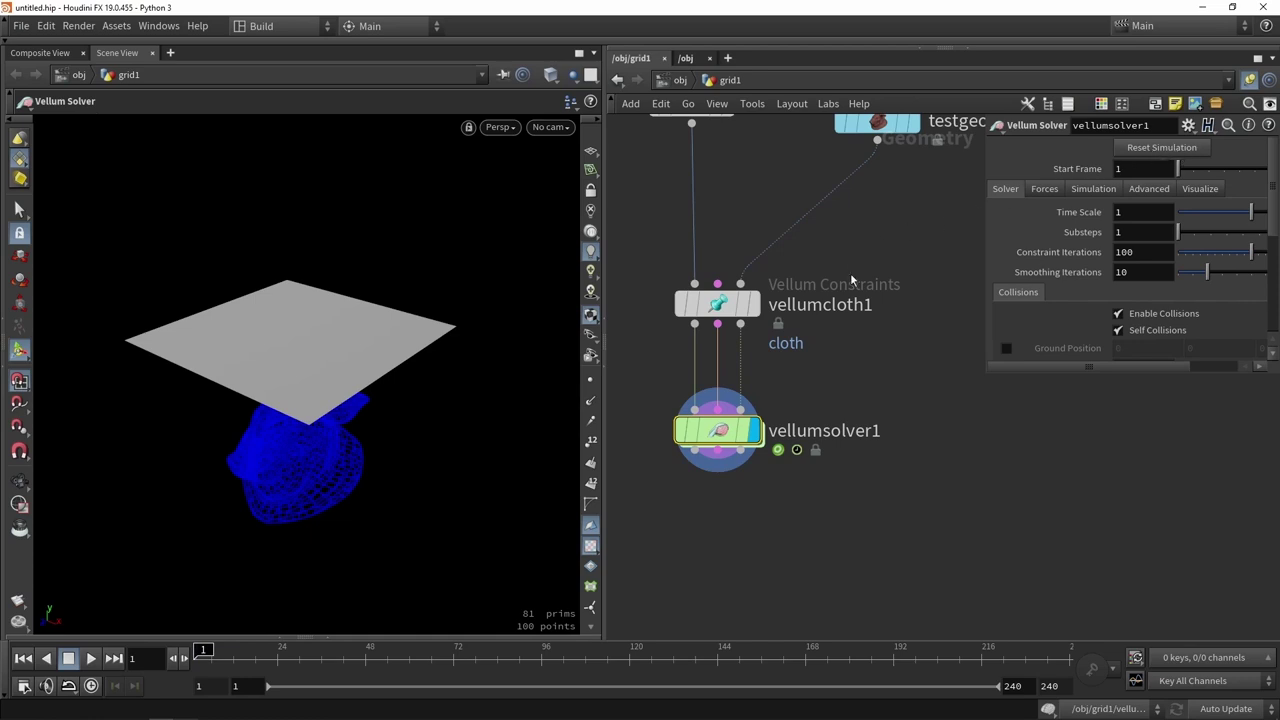
Play the Vellum simulation, rewind it to frame 1 and replay it up to frame 112.
{"action": "left_click", "coordinate": [92, 658]}
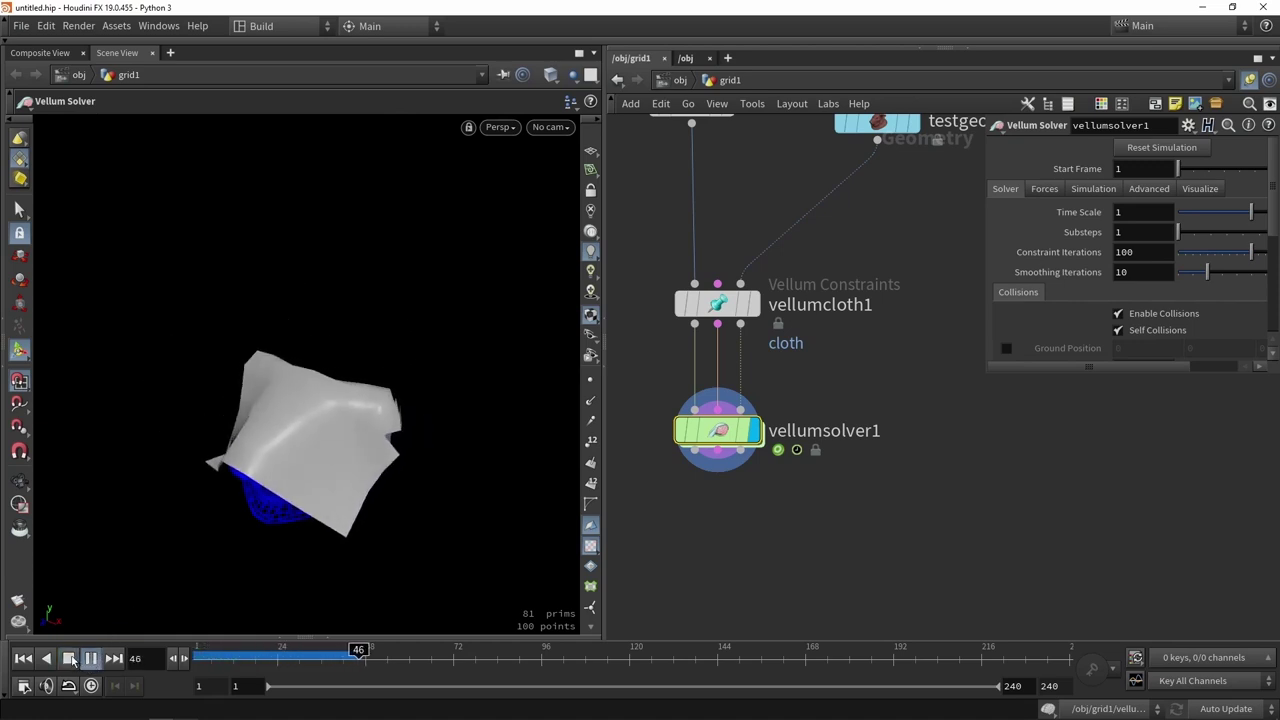
{"action": "left_click", "coordinate": [70, 658]}
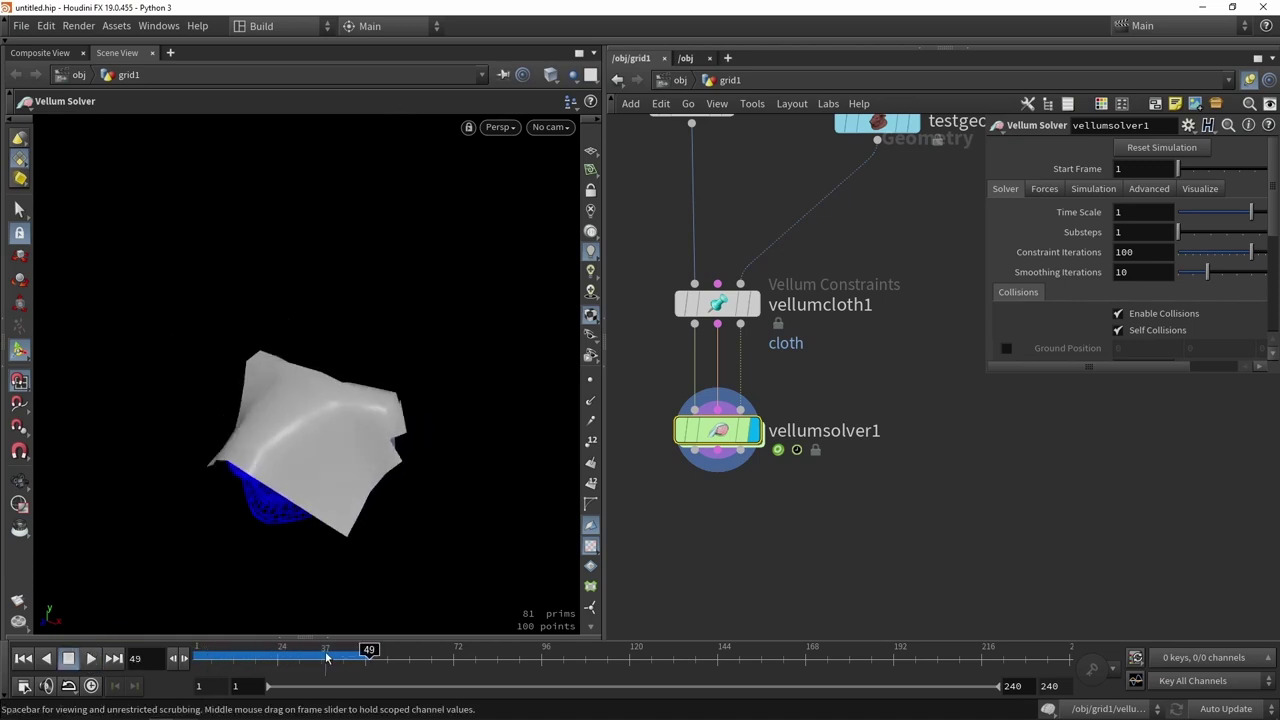
{"action": "left_click_drag", "start_coordinate": [270, 660], "coordinate": [196, 658]}
{"action": "left_click", "coordinate": [91, 658]}
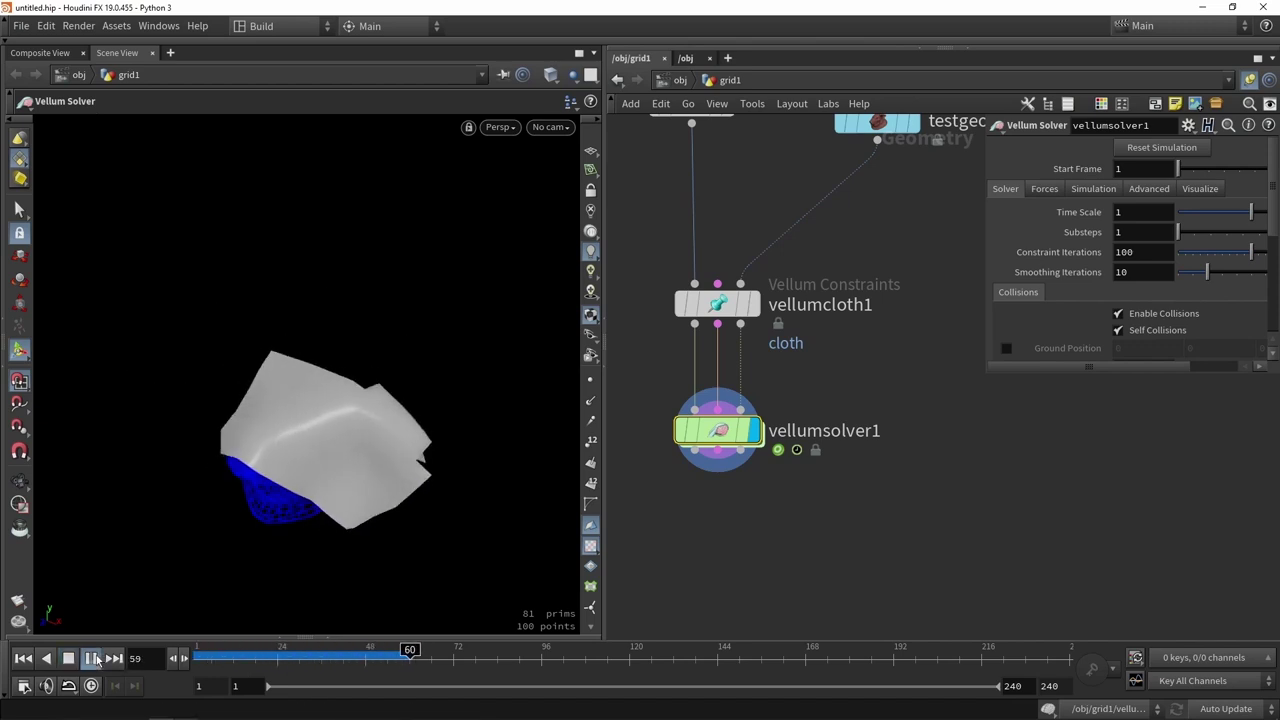
{"action": "left_click", "coordinate": [69, 658]}
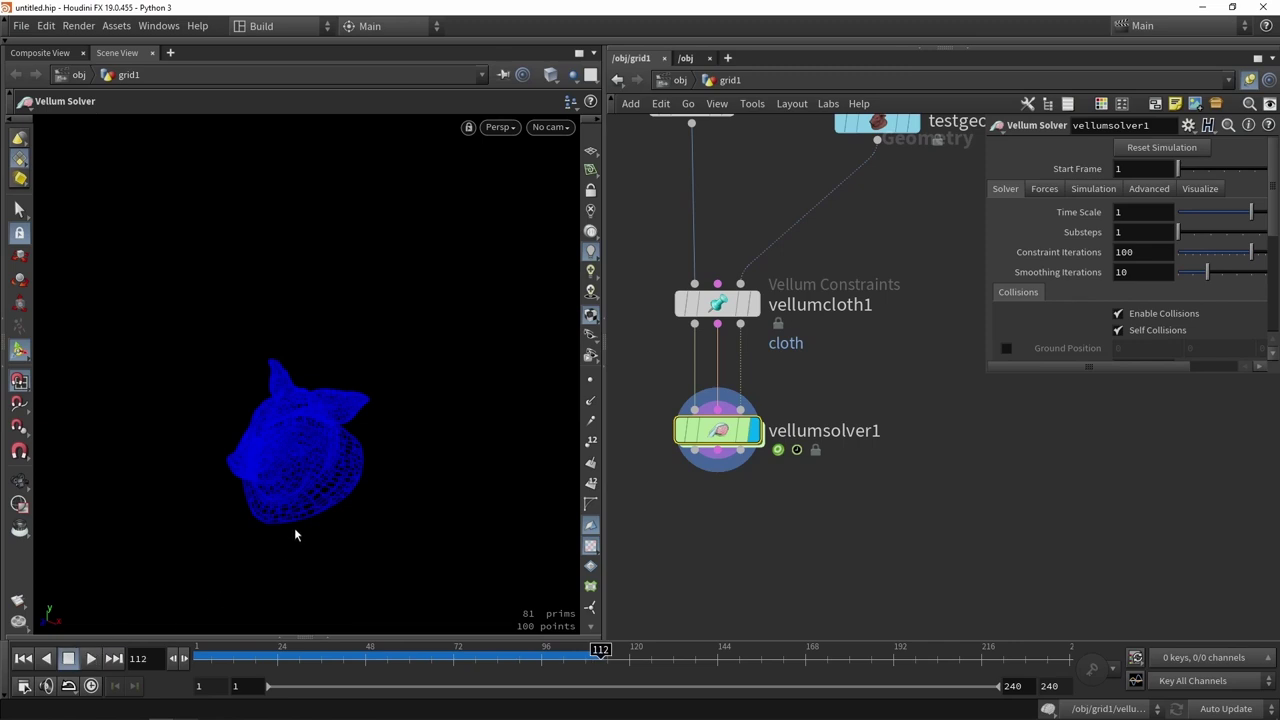
Replay the cloth drape around frame 28 and examine it against the pig head from close up and from the front.
{"action": "key", "text": "Escape"}
{"action": "left_click_drag", "start_coordinate": [294, 531], "coordinate": [303, 448]}
{"action": "key", "text": "Return"}
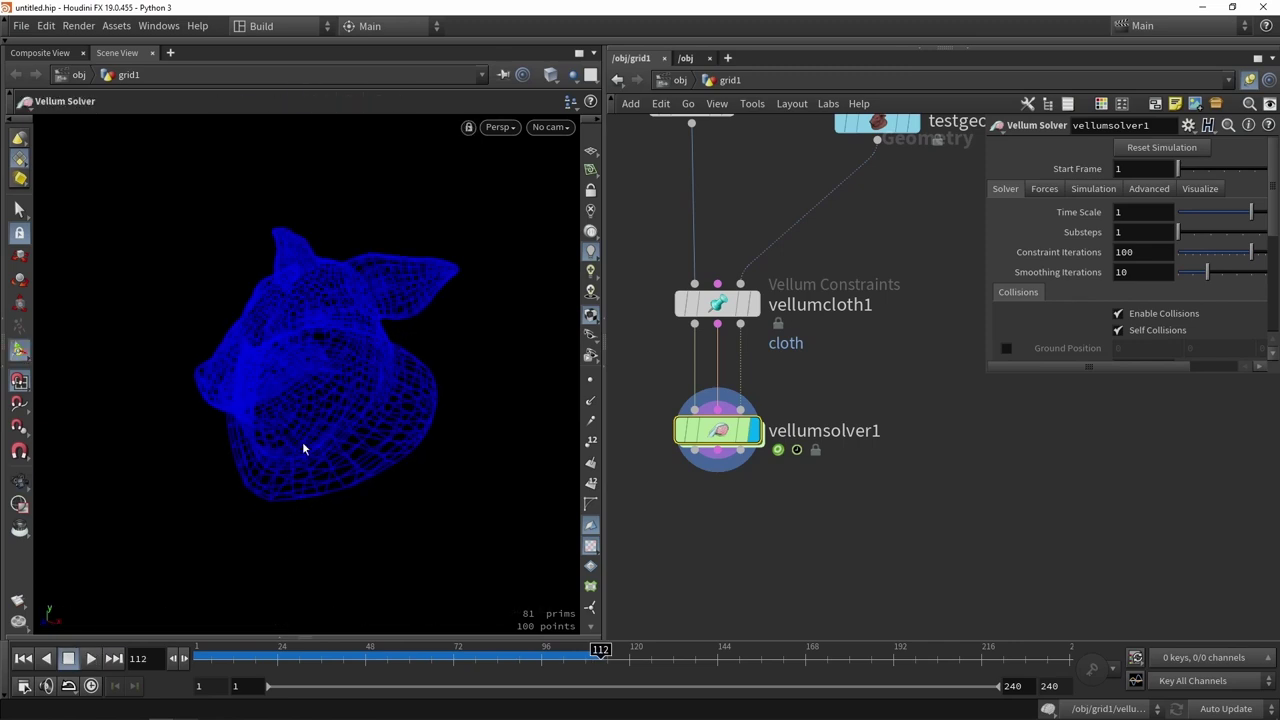
{"action": "left_click_drag", "start_coordinate": [342, 656], "coordinate": [292, 661]}
{"action": "left_click", "coordinate": [91, 658]}
{"action": "left_click", "coordinate": [69, 658]}
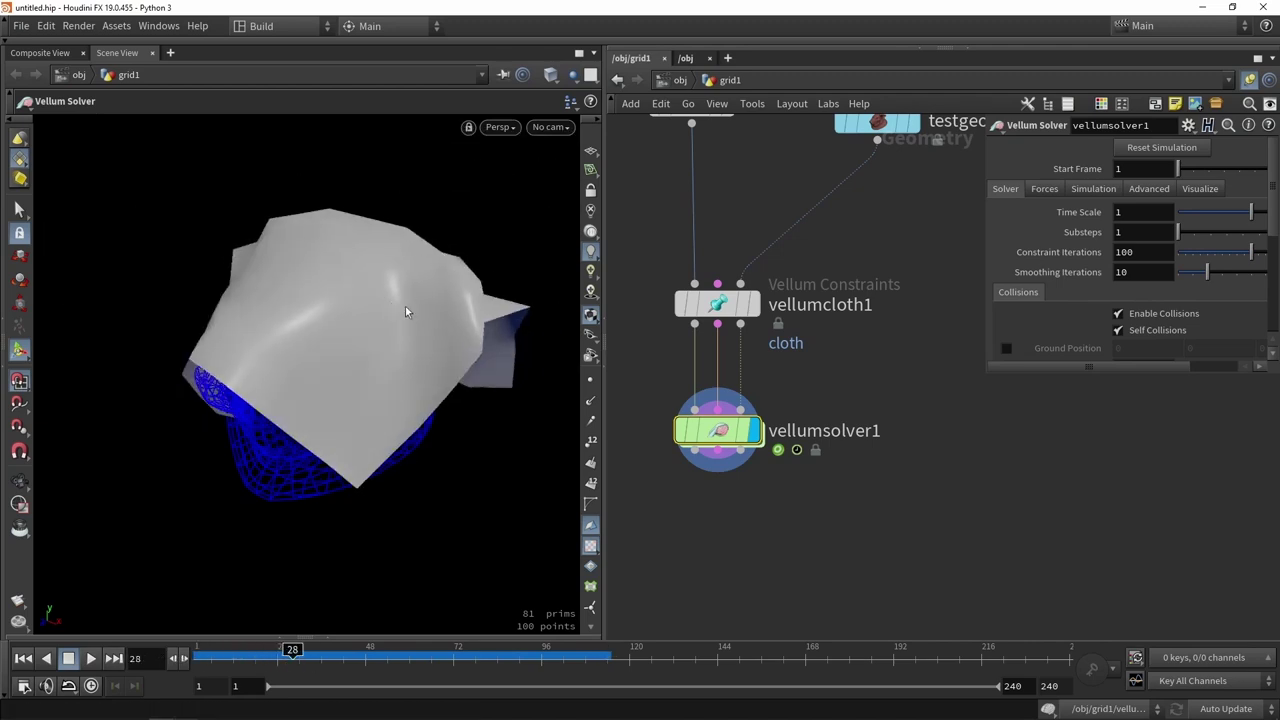
{"action": "left_click_drag", "start_coordinate": [405, 312], "coordinate": [385, 335]}
{"action": "key", "text": "Return"}
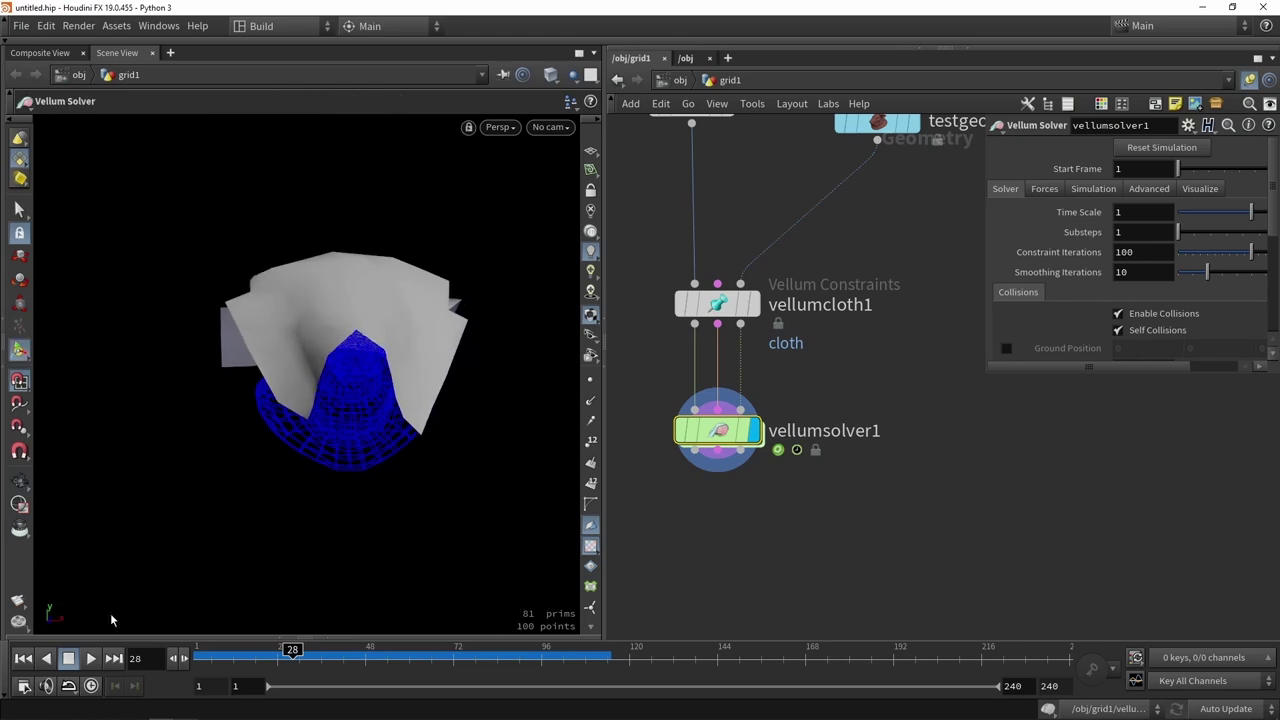
Play the simulation further and return the timeline to frame 1.
{"action": "left_click", "coordinate": [91, 658]}
{"action": "left_click", "coordinate": [70, 658]}
{"action": "left_click_drag", "start_coordinate": [227, 660], "coordinate": [192, 655]}
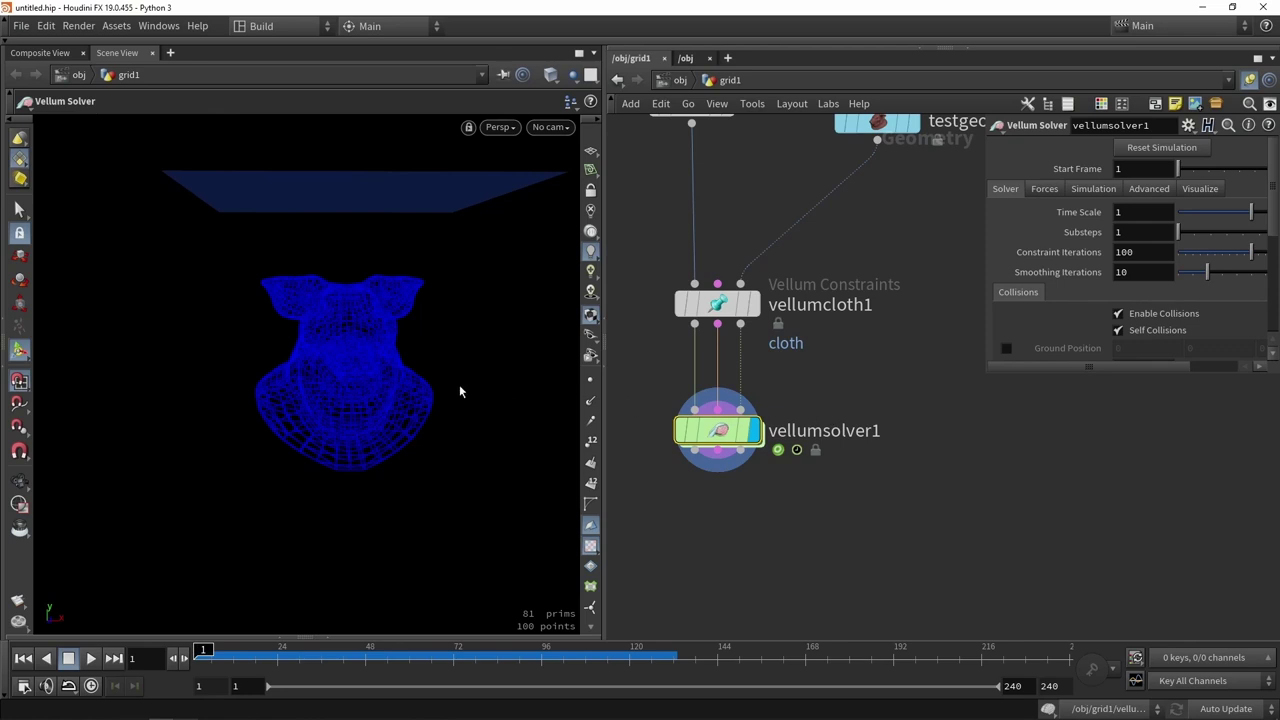
{"action": "left_click_drag", "start_coordinate": [460, 391], "coordinate": [576, 364]}
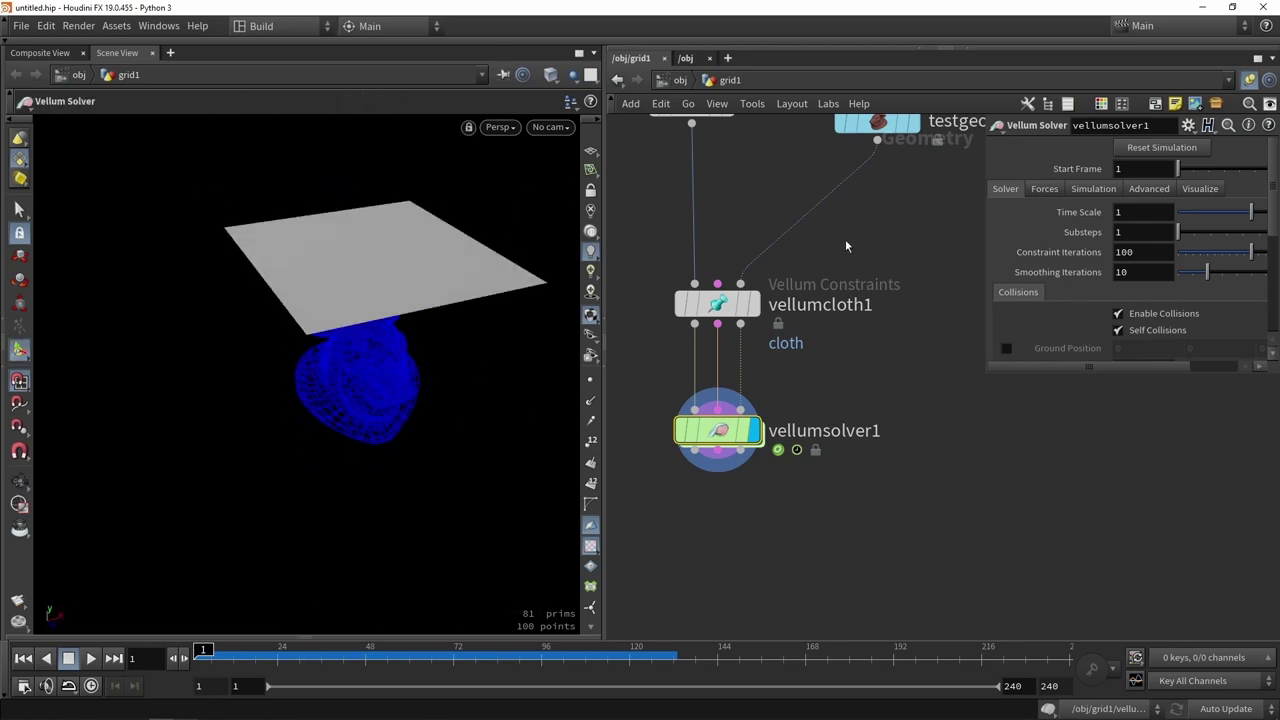
Move grid1 further away from vellumcloth1 in the network to free up space, and display grid1.
{"action": "scroll", "coordinate": [848, 330], "scroll_direction": "down", "scroll_amount": 3}
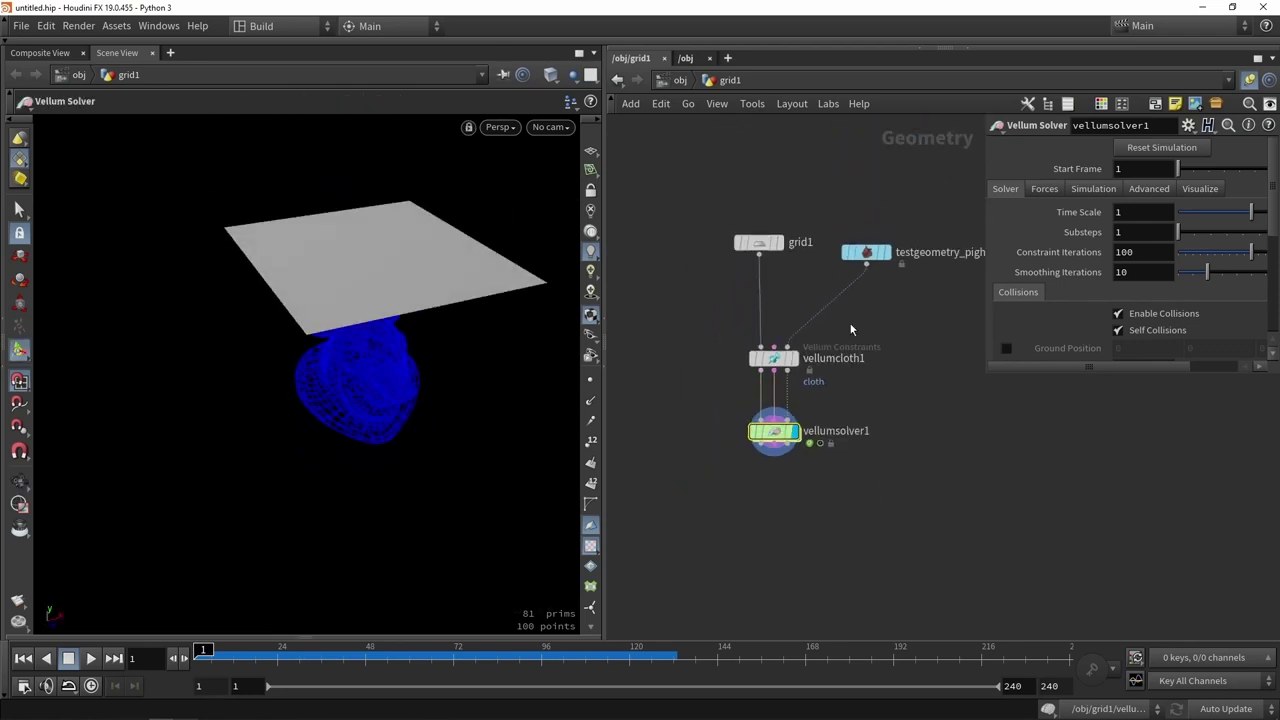
{"action": "scroll", "coordinate": [783, 242], "scroll_direction": "up", "scroll_amount": 3}
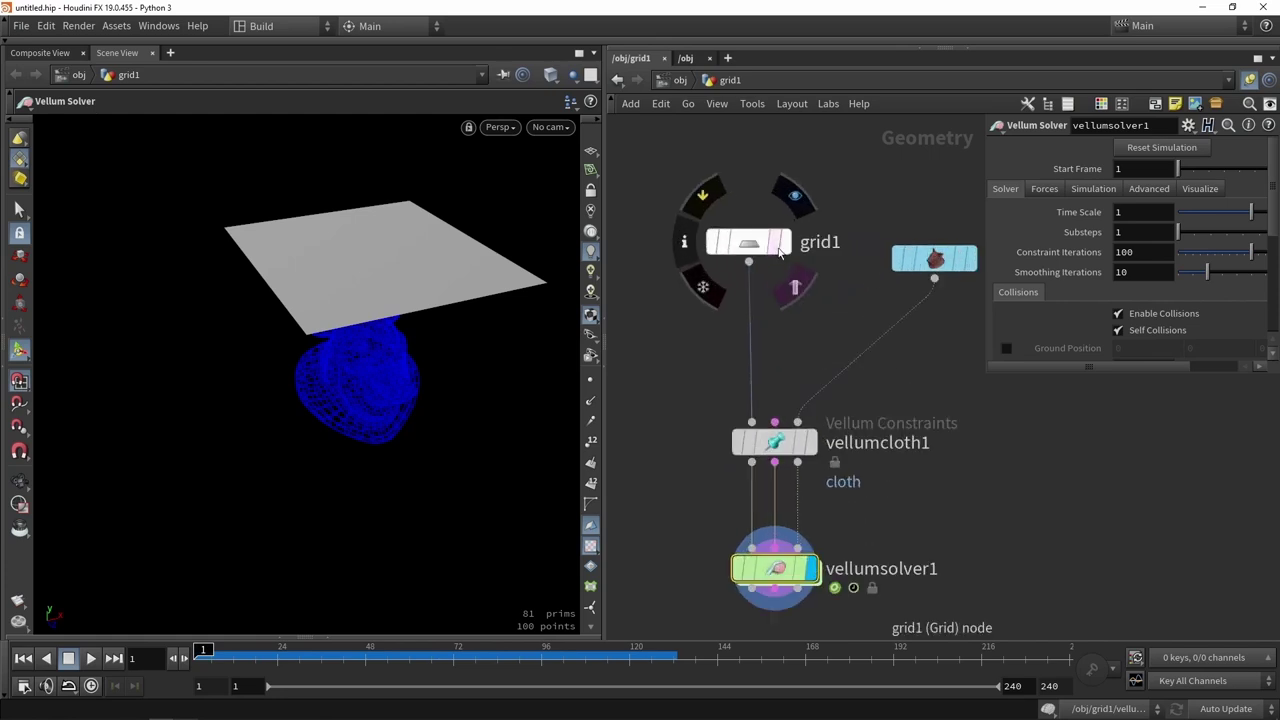
{"action": "left_click_drag", "start_coordinate": [783, 242], "coordinate": [723, 159]}
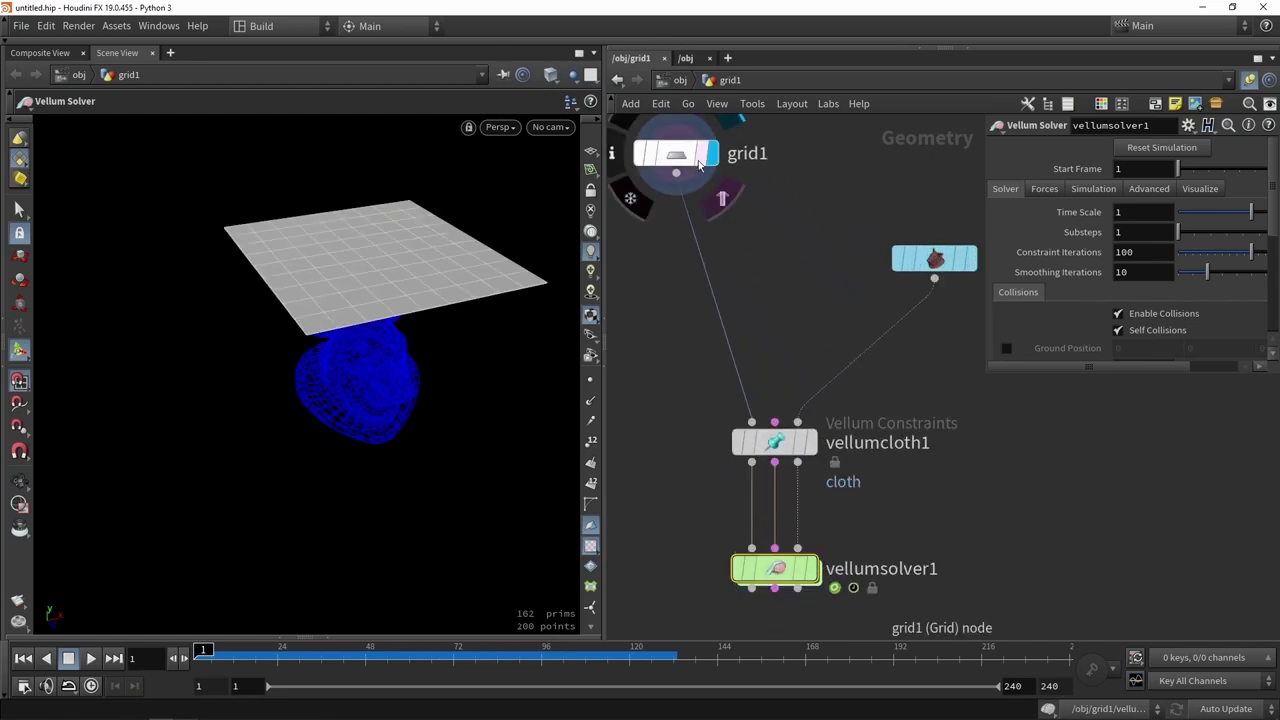
{"action": "left_click", "coordinate": [711, 153]}
{"action": "key", "text": "Return"}
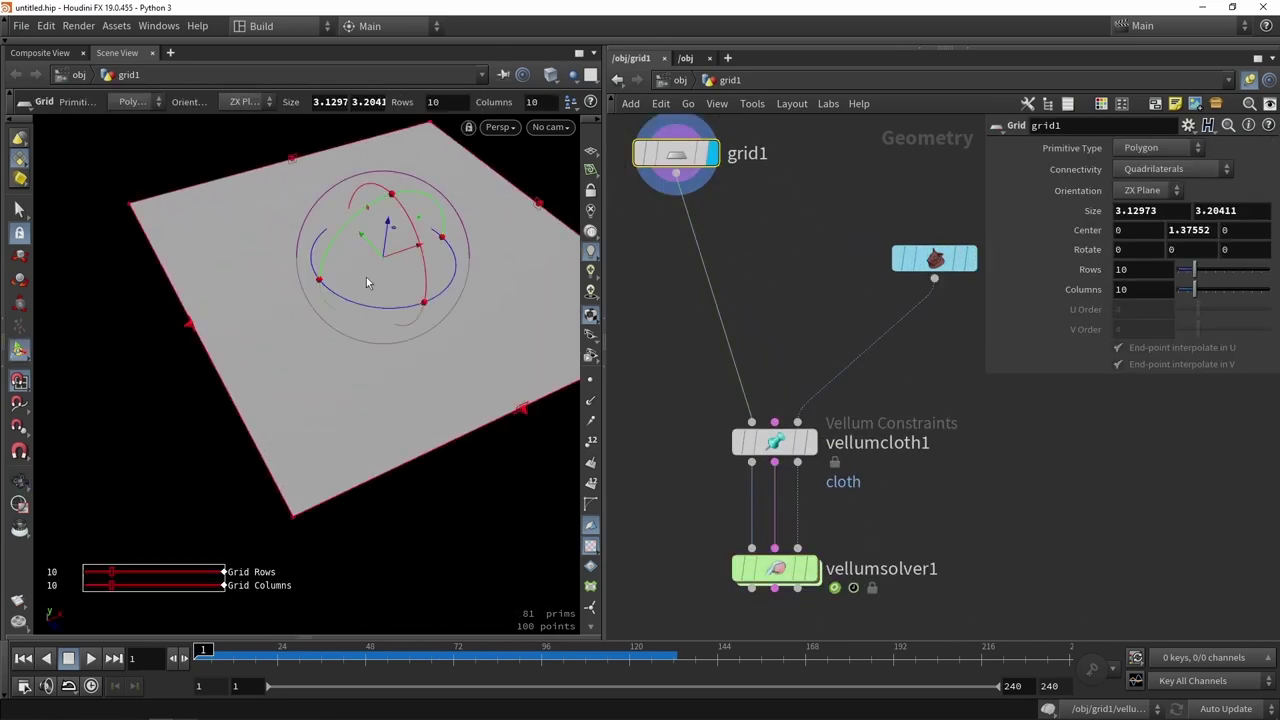
Switch the viewport to wireframe and set grid1 to 20 rows and 19 columns.
{"action": "key", "text": "w"}
{"action": "left_click_drag", "start_coordinate": [314, 381], "coordinate": [306, 409]}
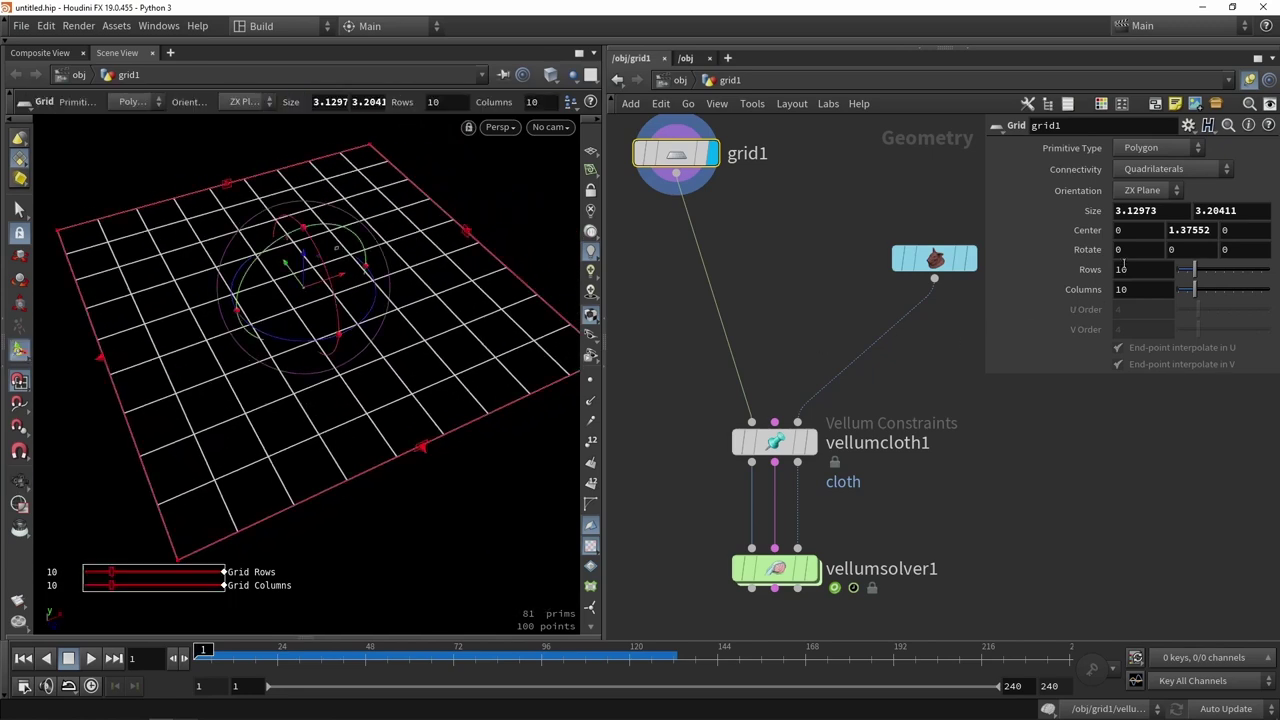
{"action": "left_click_drag", "start_coordinate": [1181, 275], "coordinate": [1213, 289]}
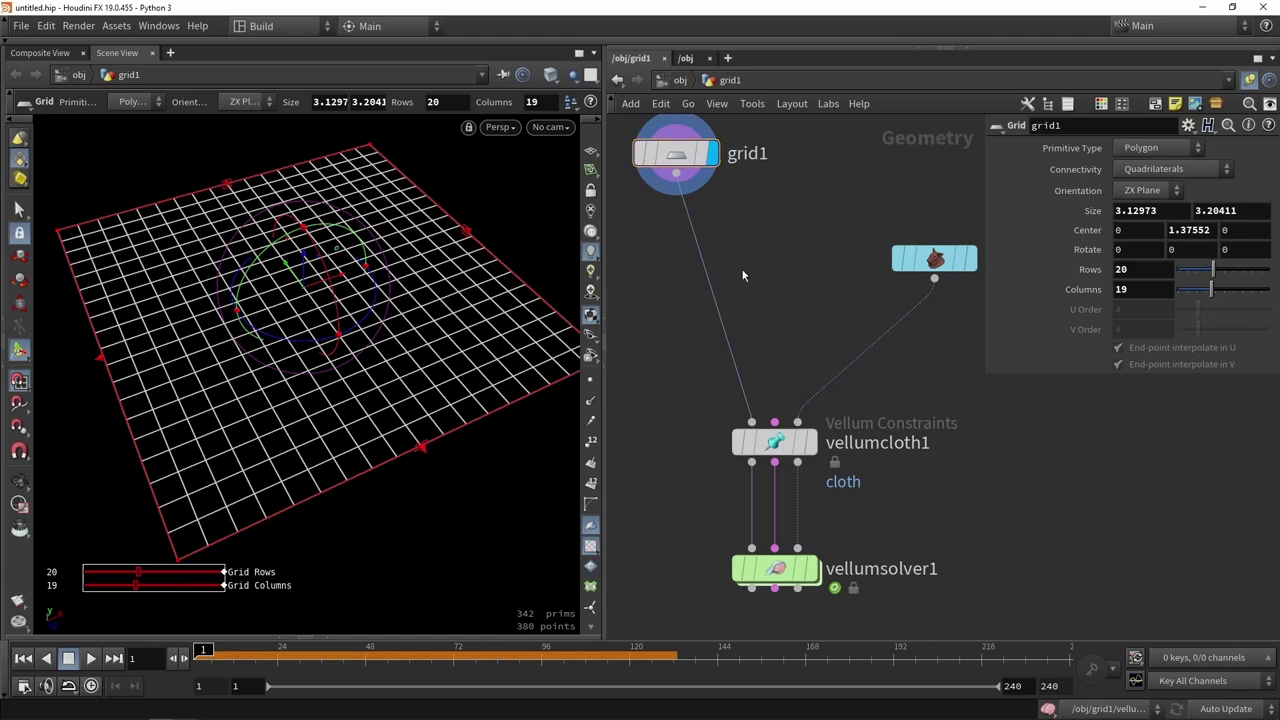
Add a Remesh node between grid1 and vellumcloth1 and display its result.
{"action": "key", "text": "Tab"}
{"action": "type", "text": "reme"}
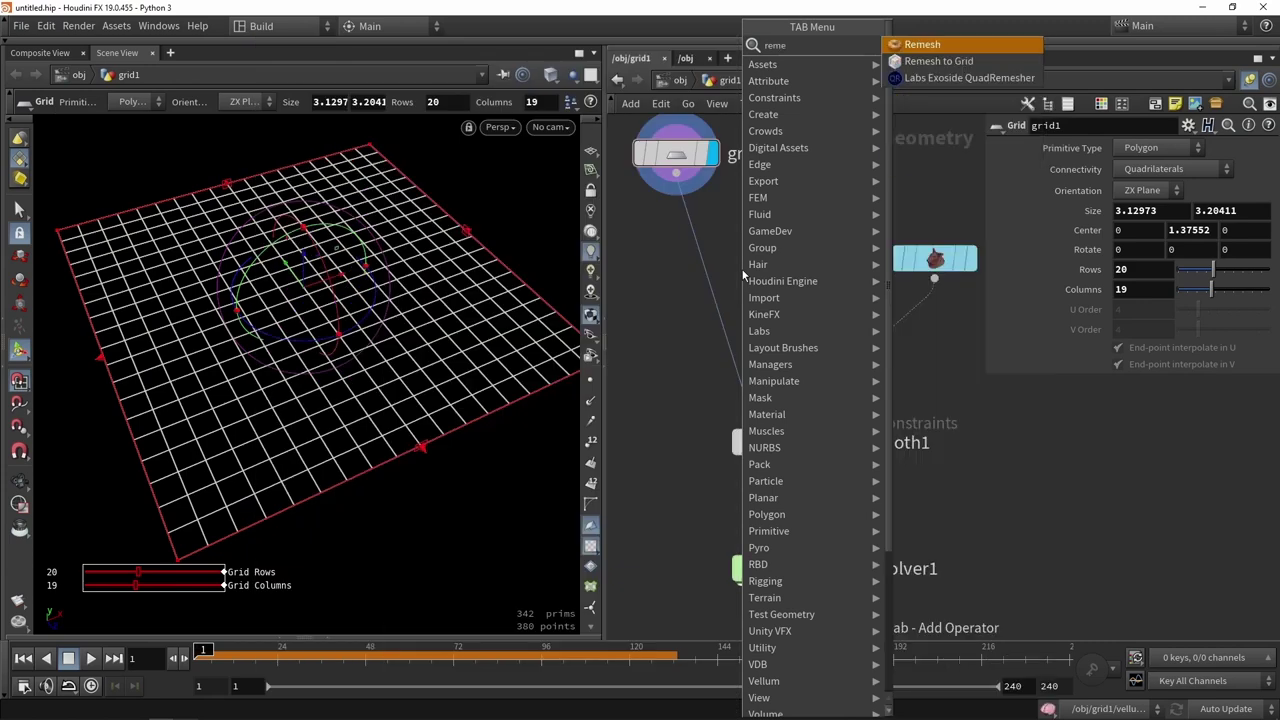
{"action": "key", "text": "Return"}
{"action": "left_click", "coordinate": [743, 274]}
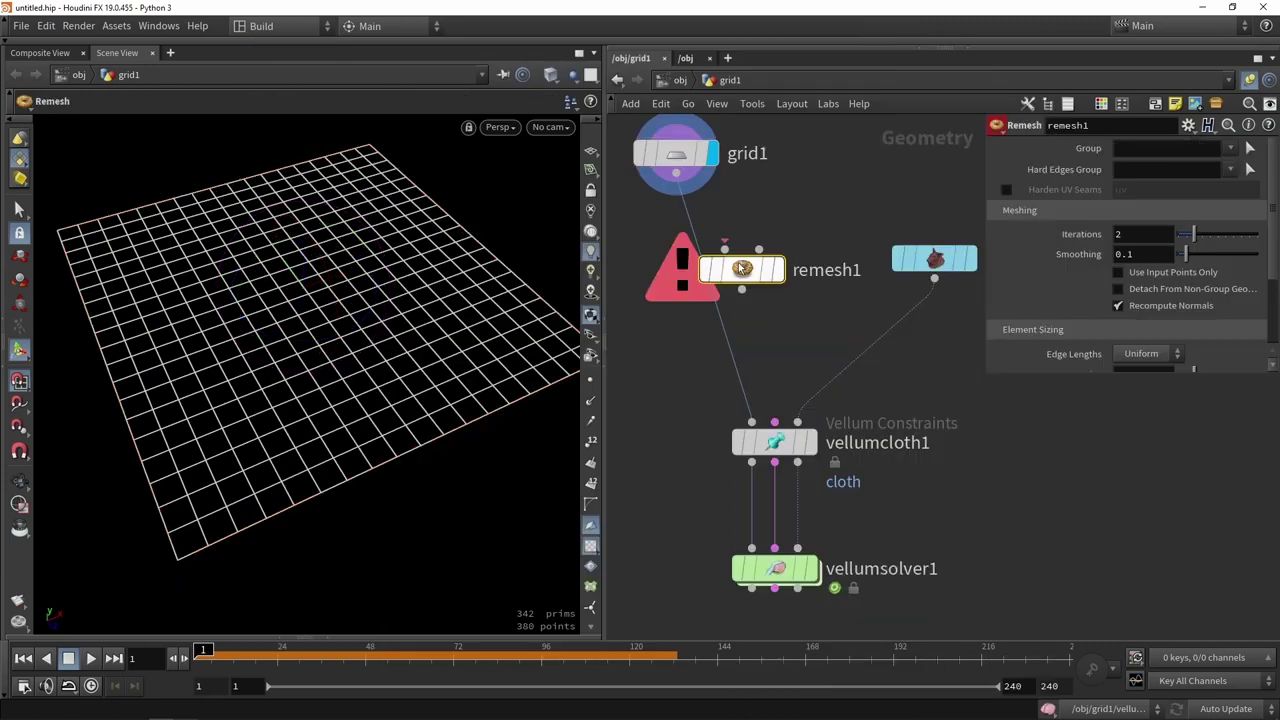
{"action": "scroll", "coordinate": [743, 271], "scroll_direction": "up", "scroll_amount": 2}
{"action": "left_click_drag", "start_coordinate": [766, 271], "coordinate": [674, 237]}
{"action": "left_click", "coordinate": [727, 232]}
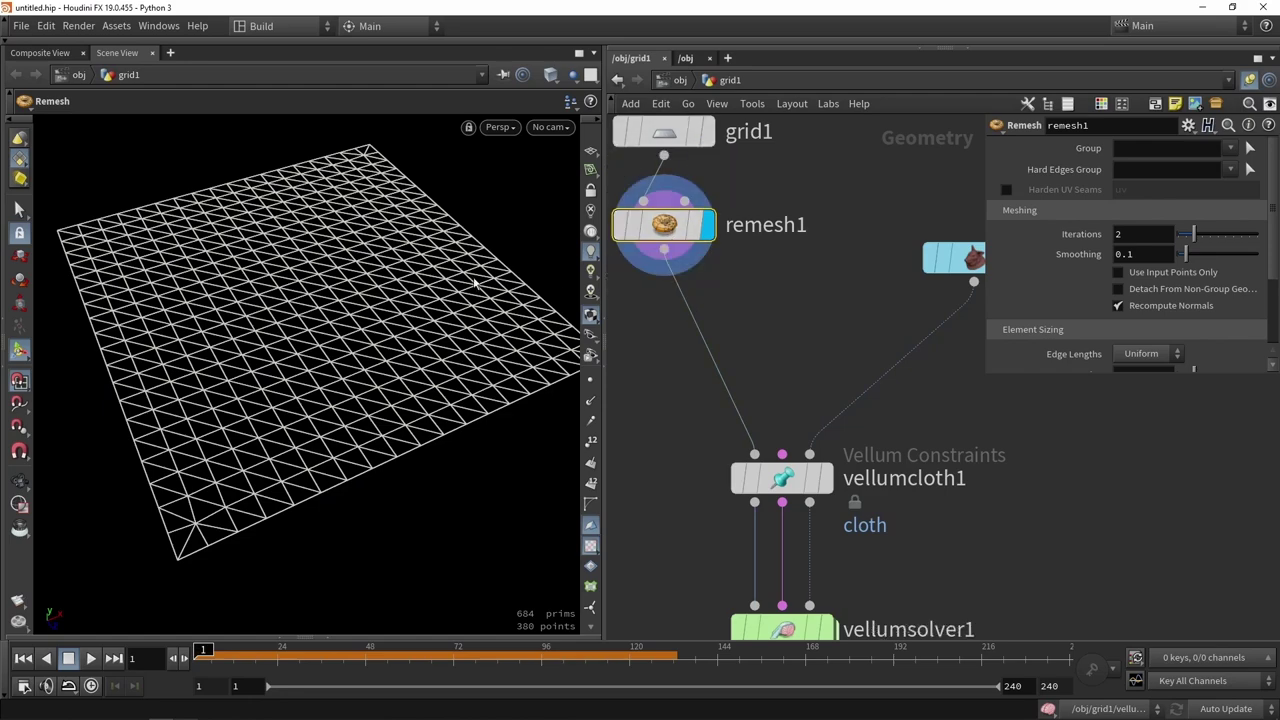
Set remesh1's uniform target size to 0.1 and examine the denser triangulated grid.
{"action": "left_click_drag", "start_coordinate": [300, 350], "coordinate": [343, 294]}
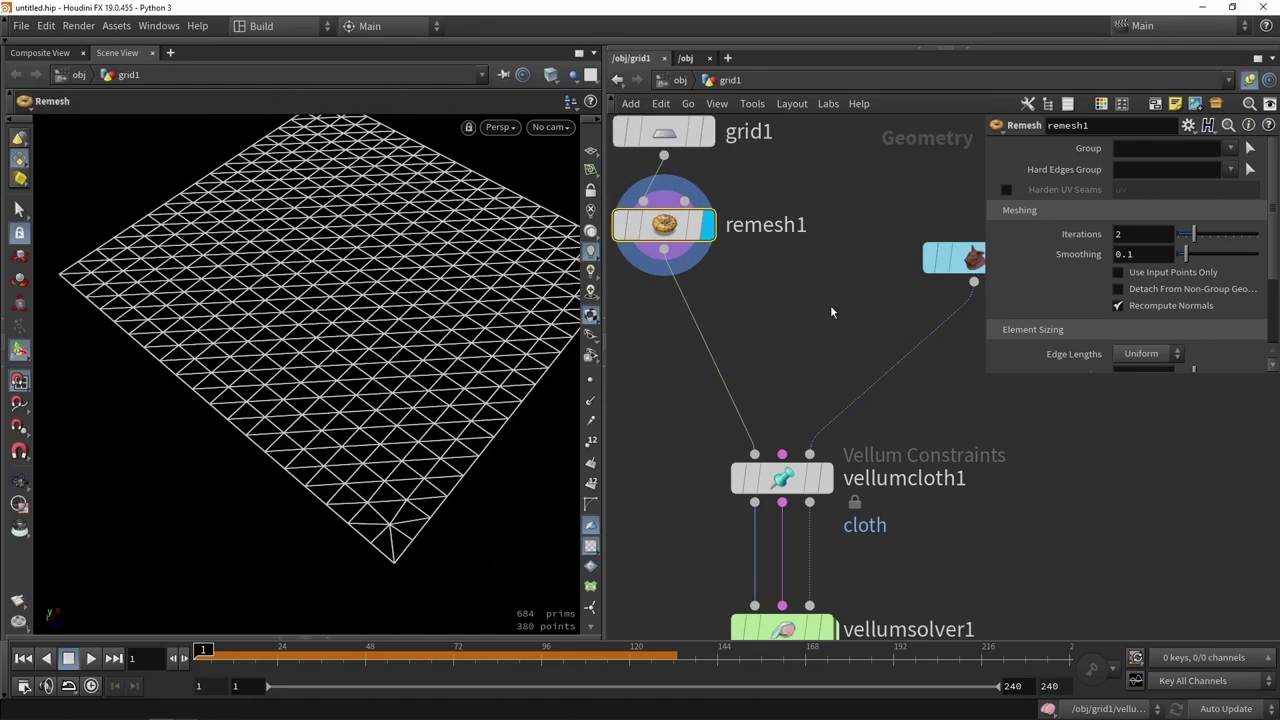
{"action": "scroll", "coordinate": [1077, 310], "scroll_direction": "down", "scroll_amount": 2}
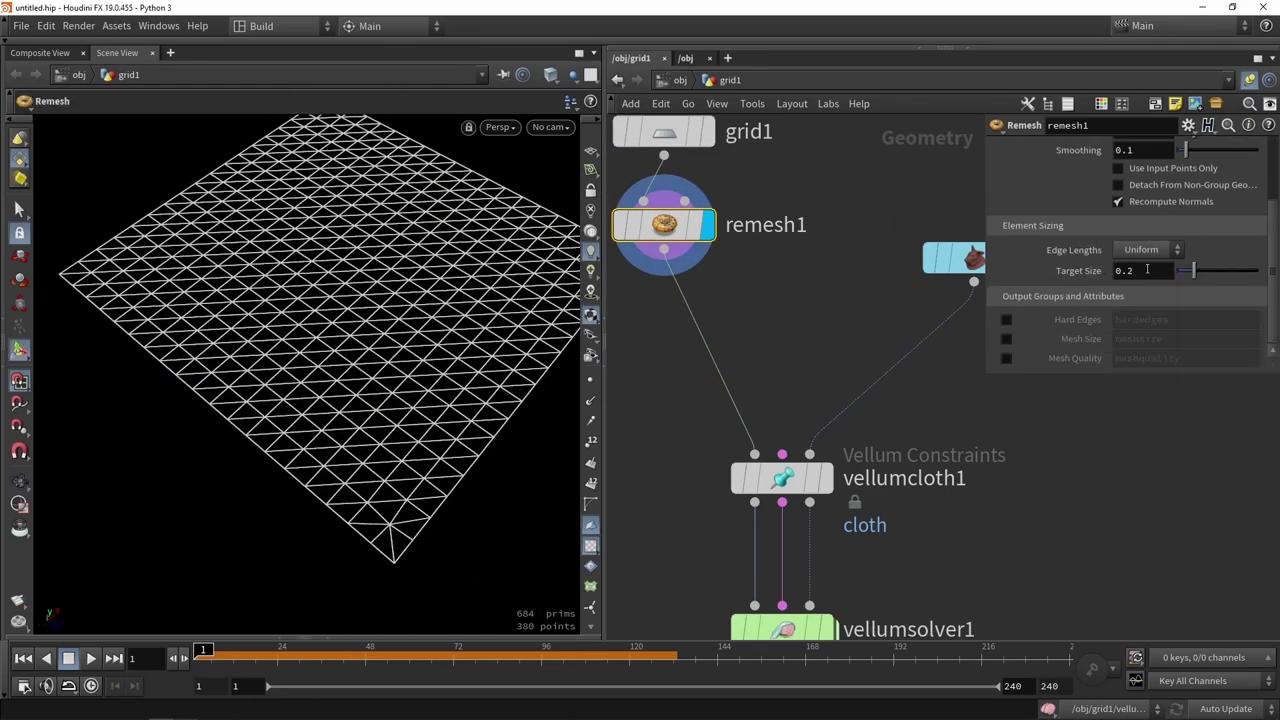
{"action": "key", "text": "BackSpace"}
{"action": "type", "text": "1"}
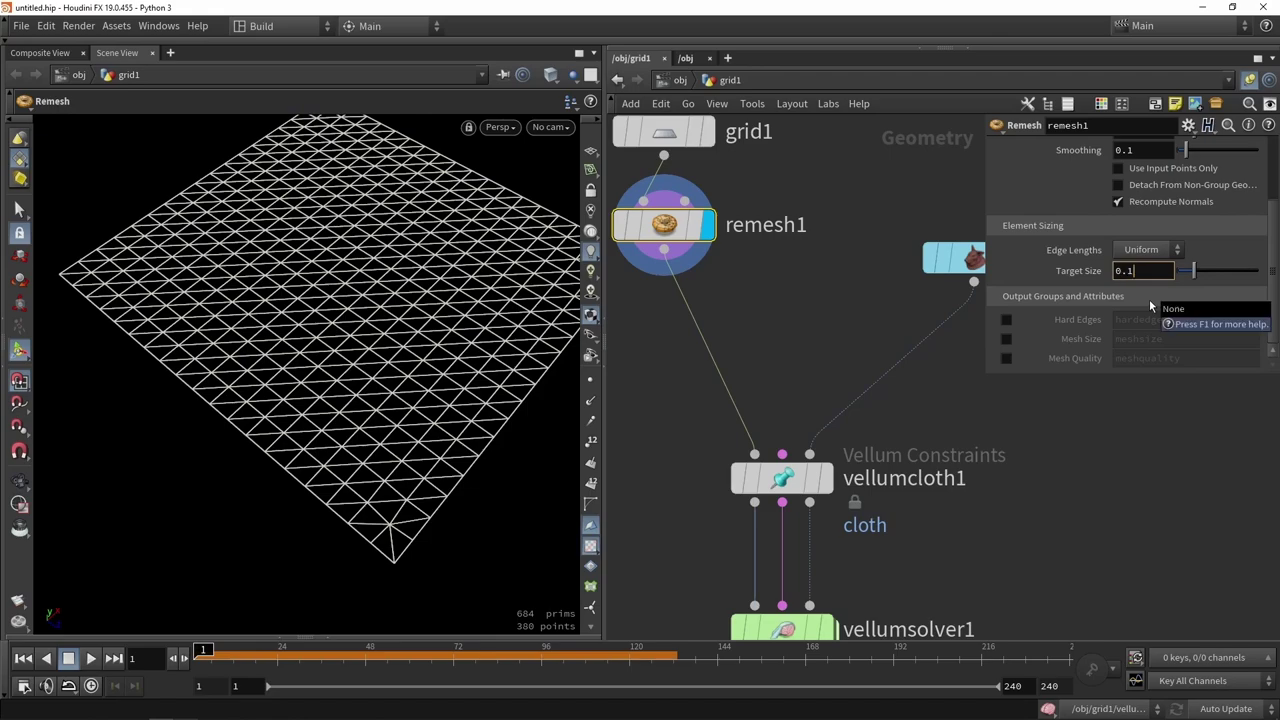
{"action": "key", "text": "Return"}
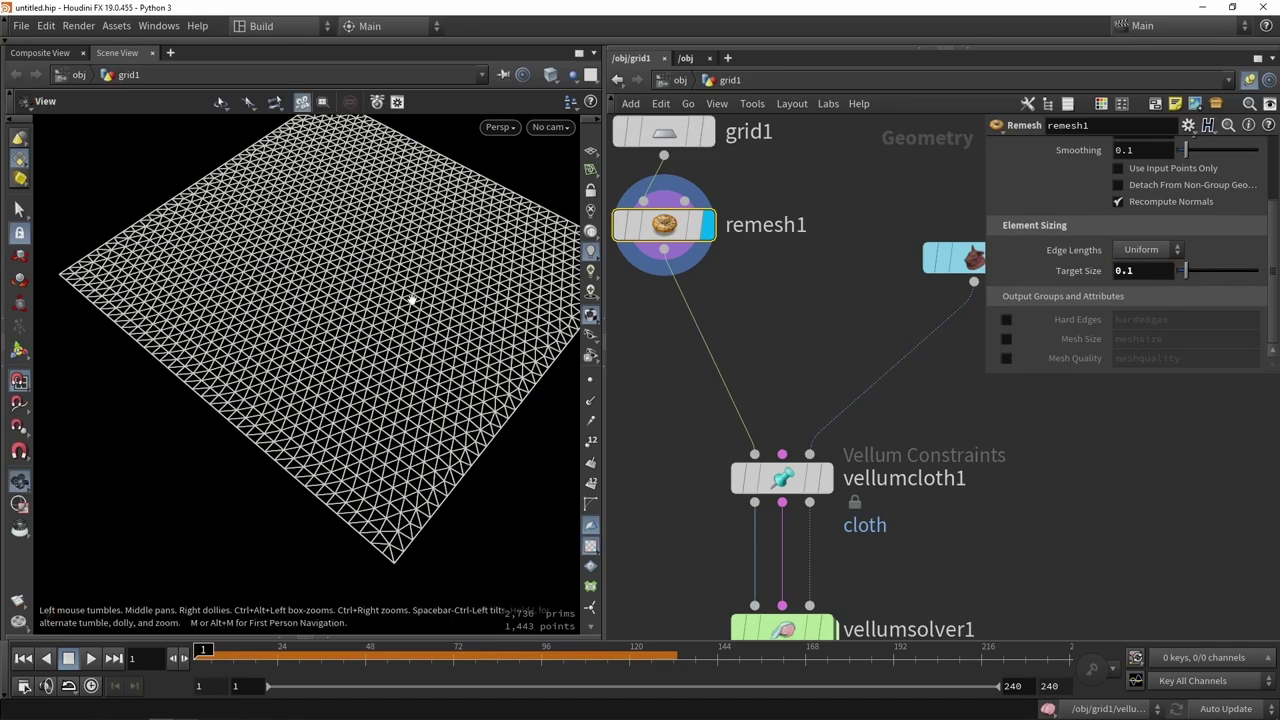
{"action": "left_click_drag", "start_coordinate": [414, 294], "coordinate": [250, 265], "text": "alt"}
{"action": "key", "text": "Escape"}
{"action": "key", "text": "Return"}
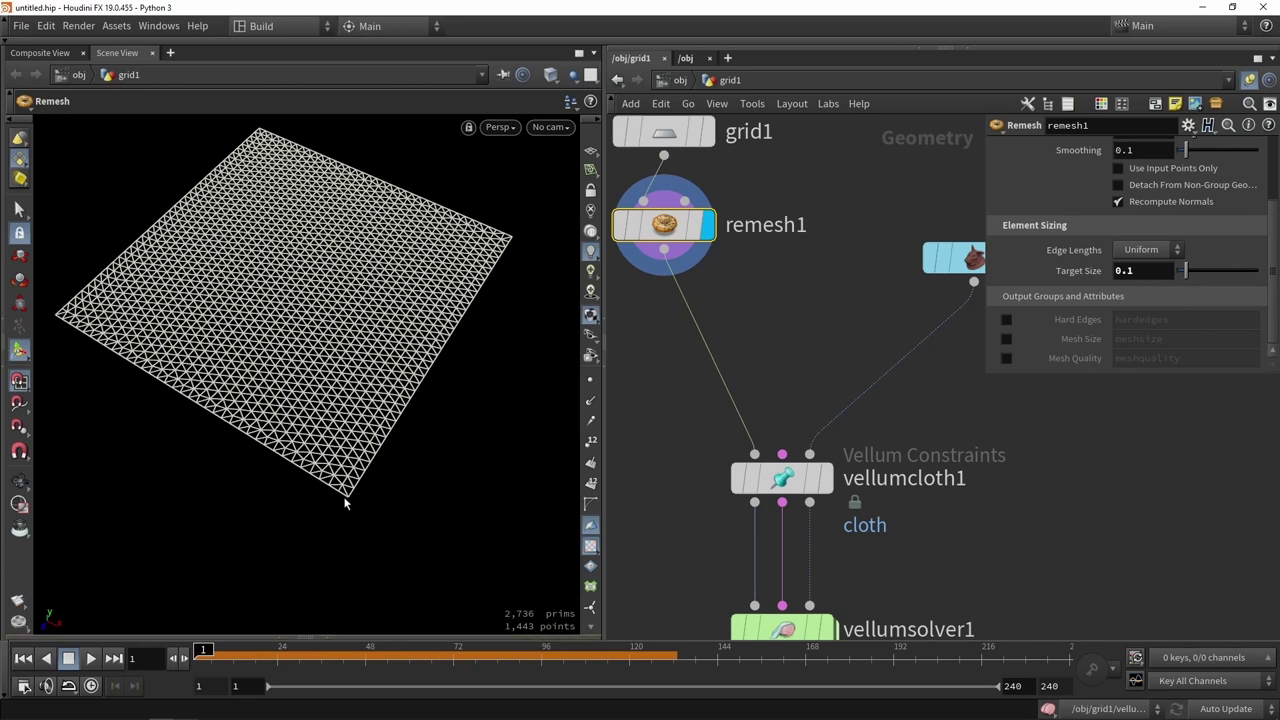
Display vellumsolver1 in shaded view, then reset and play the simulation with the remeshed cloth.
{"action": "scroll", "coordinate": [730, 518], "scroll_direction": "down", "scroll_amount": 3}
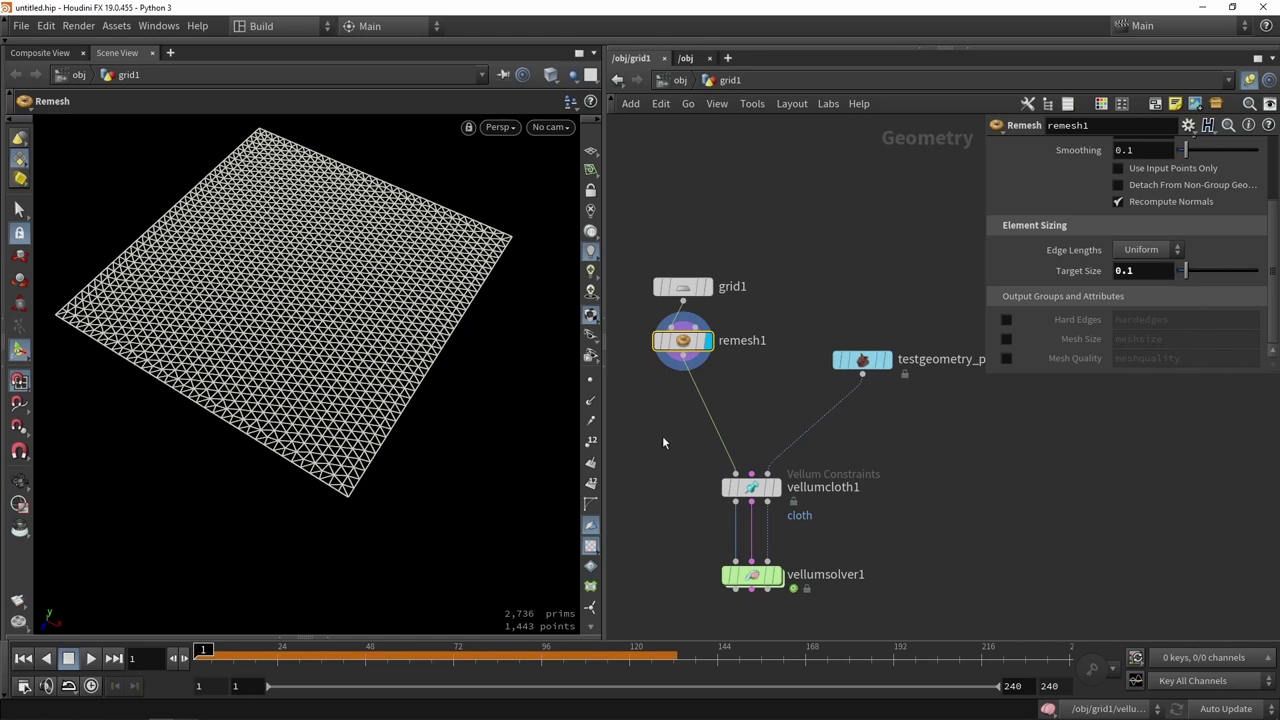
{"action": "scroll", "coordinate": [663, 442], "scroll_direction": "up", "scroll_amount": 3}
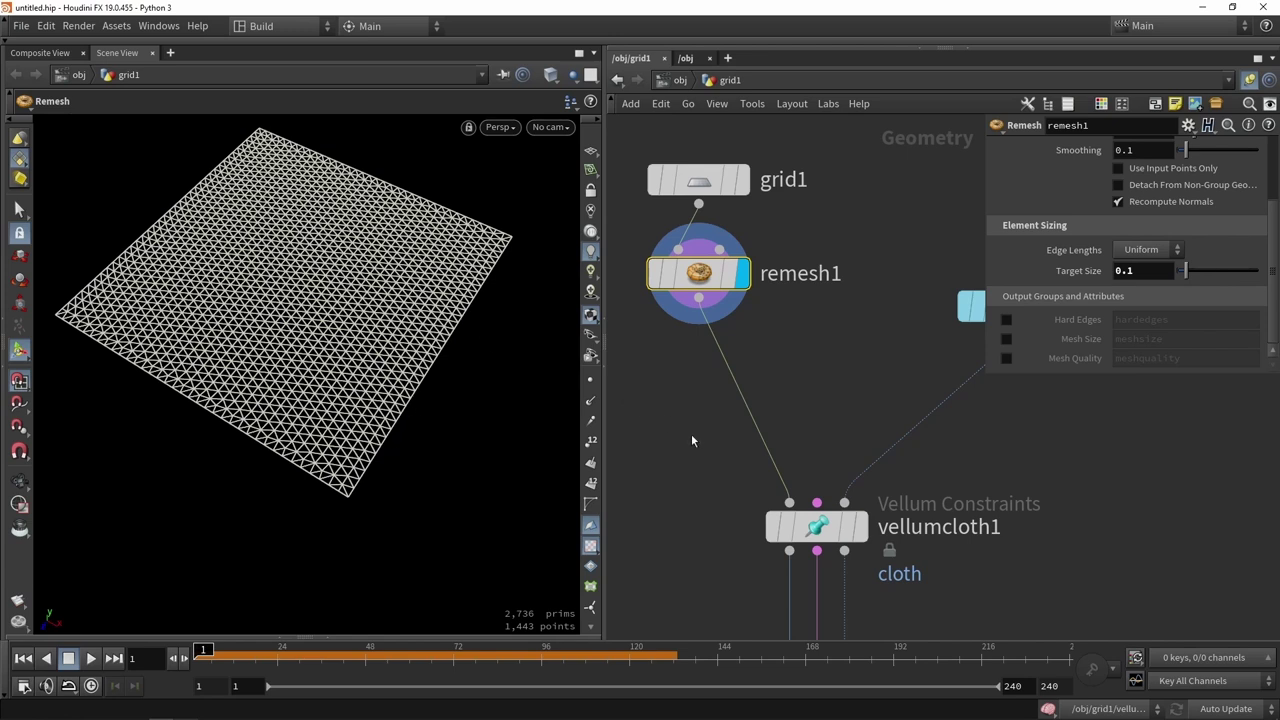
{"action": "scroll", "coordinate": [691, 434], "scroll_direction": "down", "scroll_amount": 3}
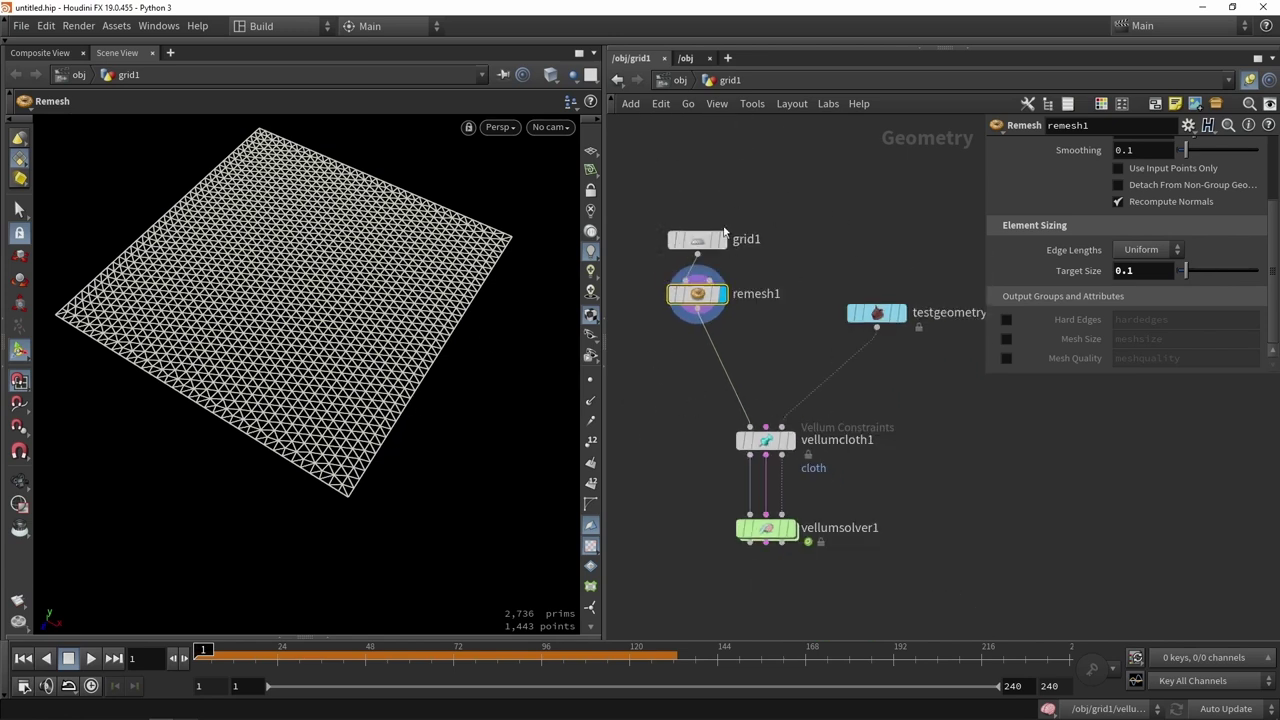
{"action": "left_click", "coordinate": [789, 440]}
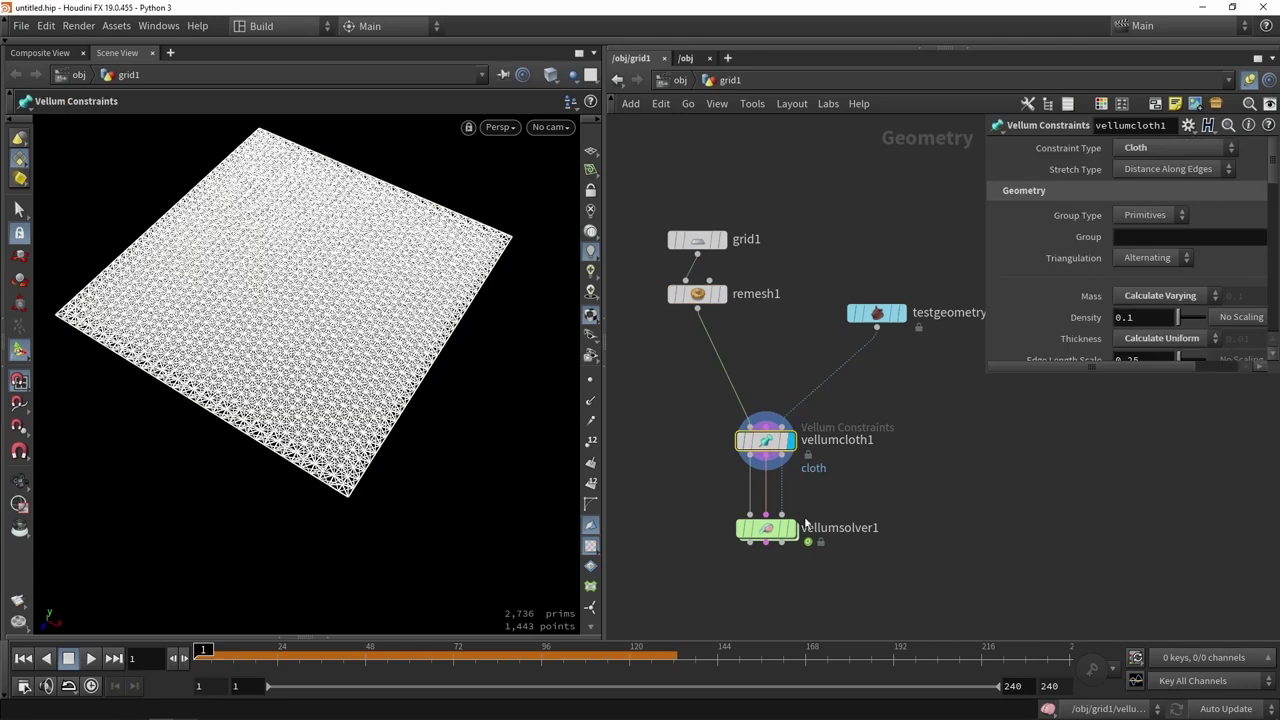
{"action": "left_click", "coordinate": [789, 528]}
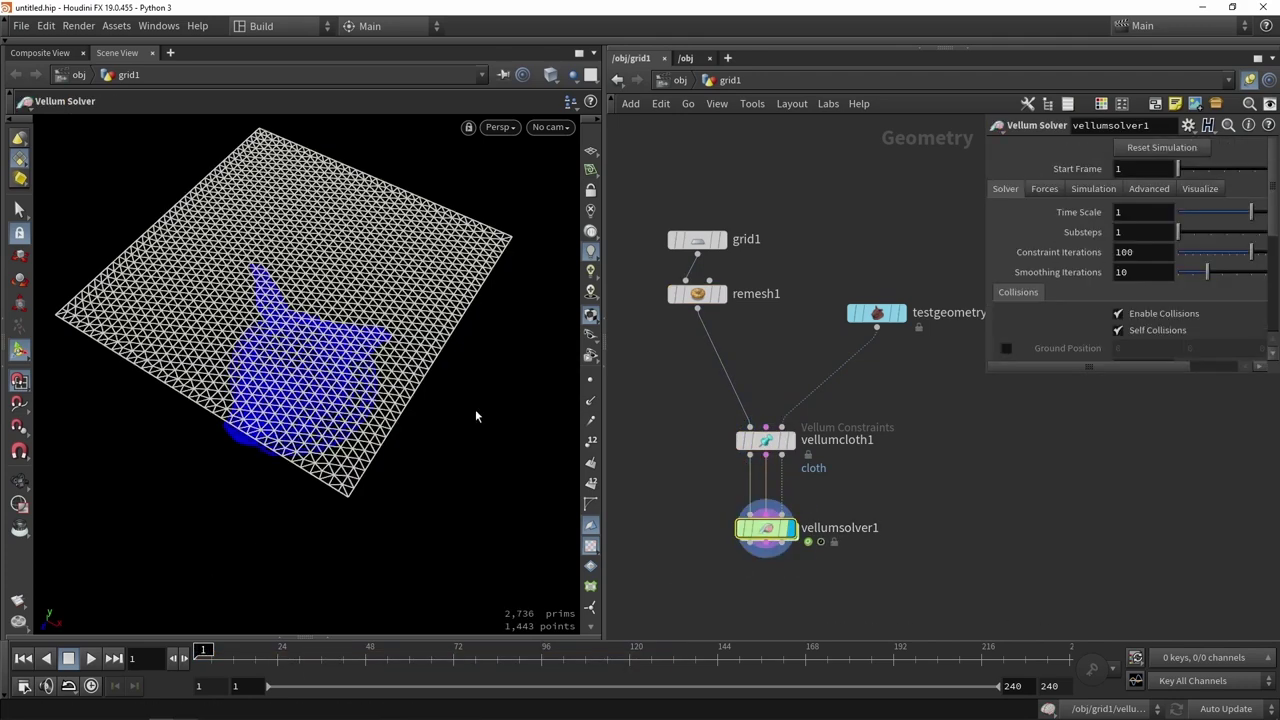
{"action": "left_click", "coordinate": [1163, 148]}
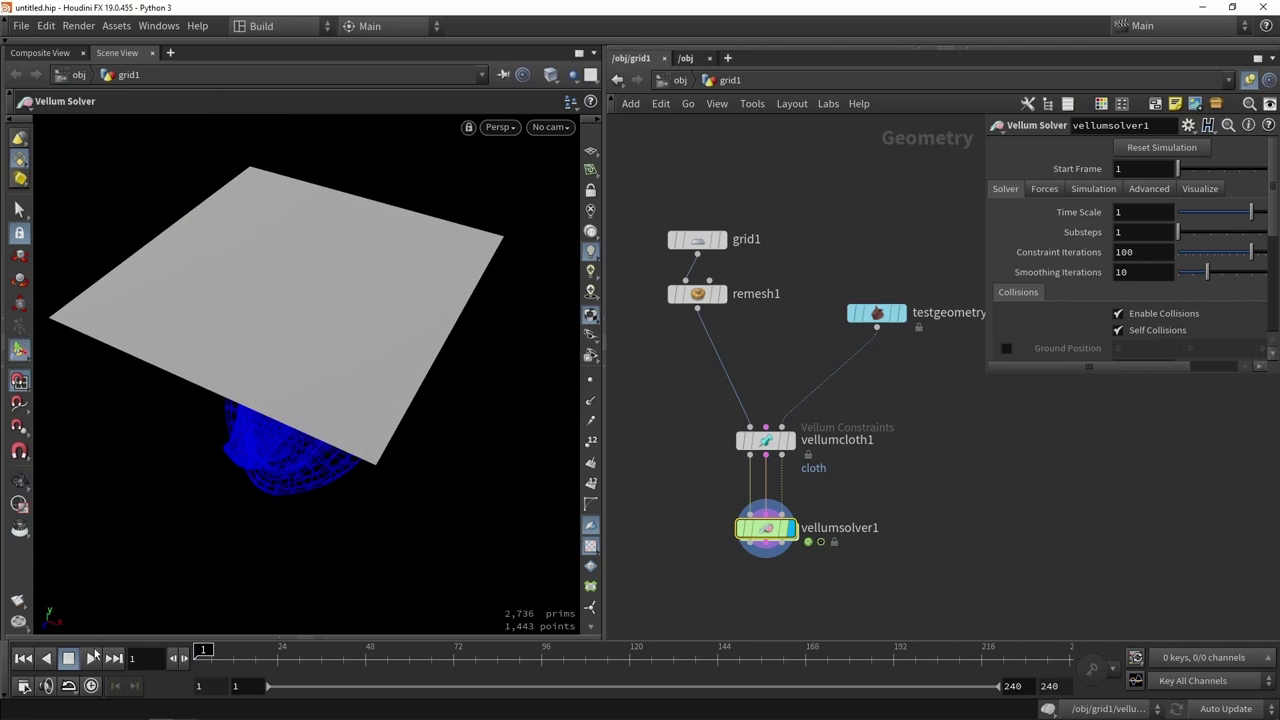
{"action": "left_click", "coordinate": [90, 658]}
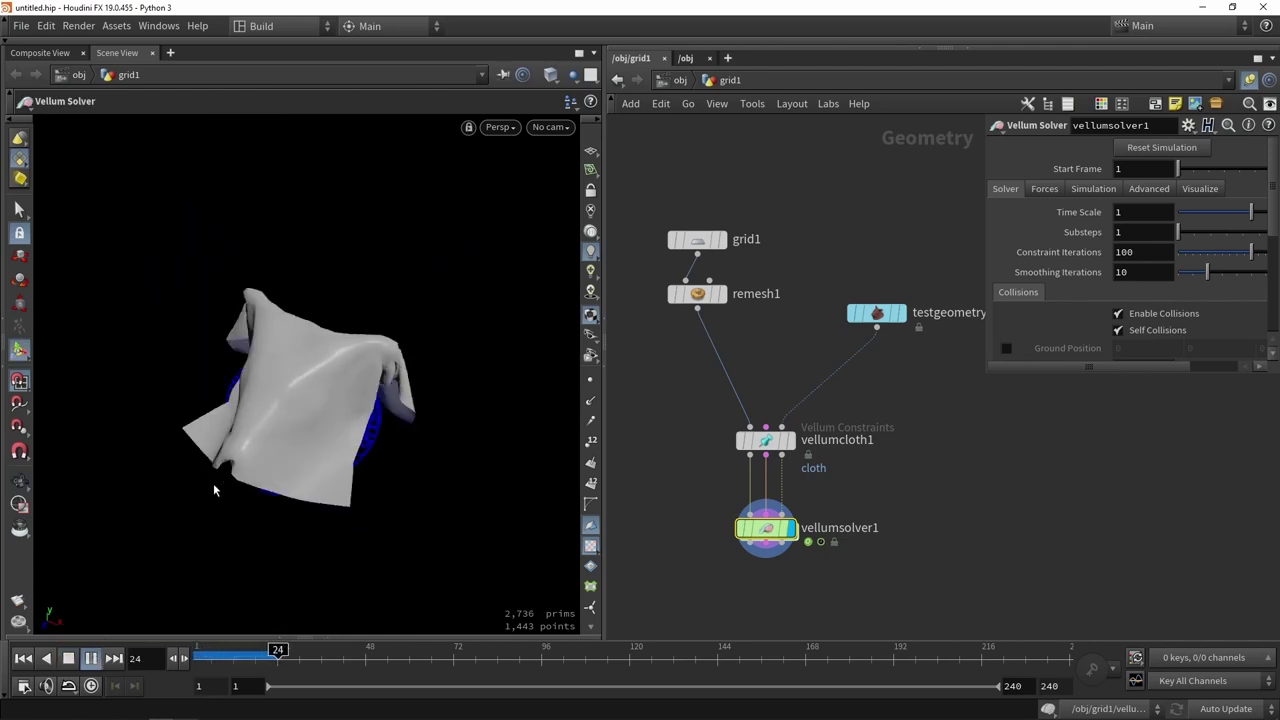
Stop playback, examine the draped cloth from several angles, and return to the first frame.
{"action": "left_click", "coordinate": [69, 658]}
{"action": "key", "text": "Escape"}
{"action": "left_click_drag", "start_coordinate": [300, 343], "coordinate": [535, 304]}
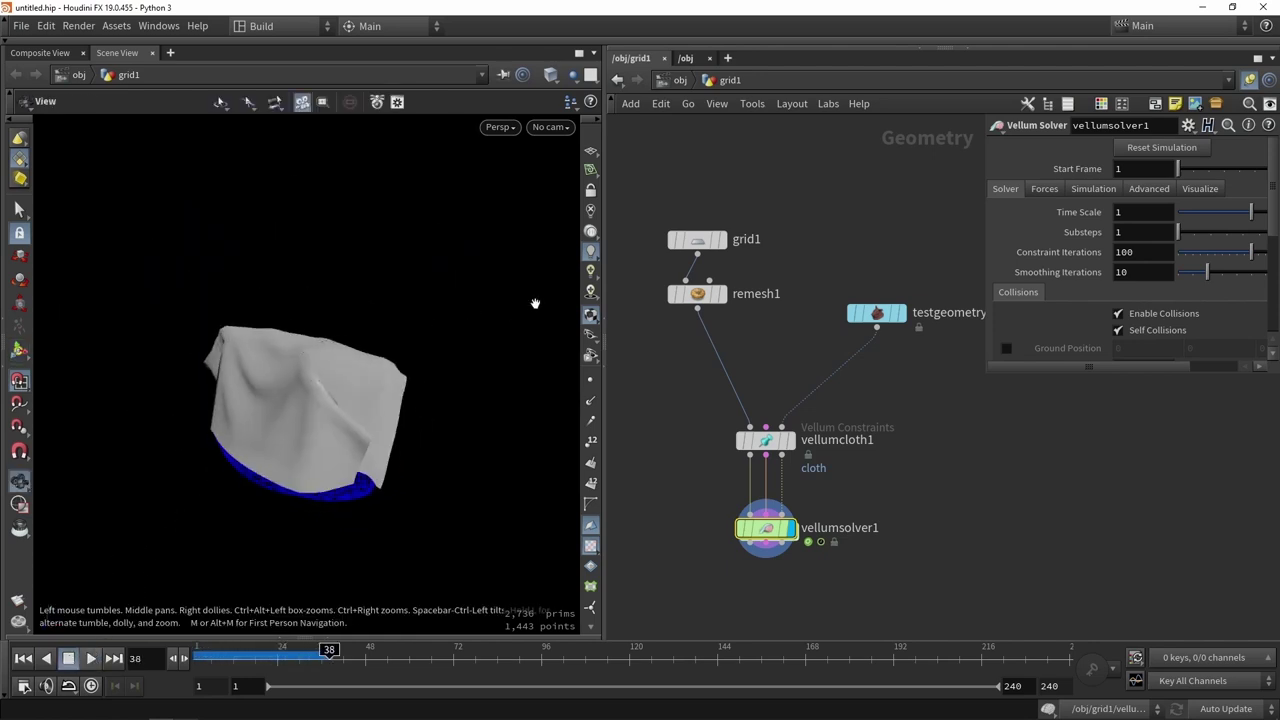
{"action": "scroll", "coordinate": [286, 452], "scroll_direction": "up", "scroll_amount": 4}
{"action": "left_click_drag", "start_coordinate": [276, 449], "coordinate": [318, 330]}
{"action": "left_click", "coordinate": [198, 657]}
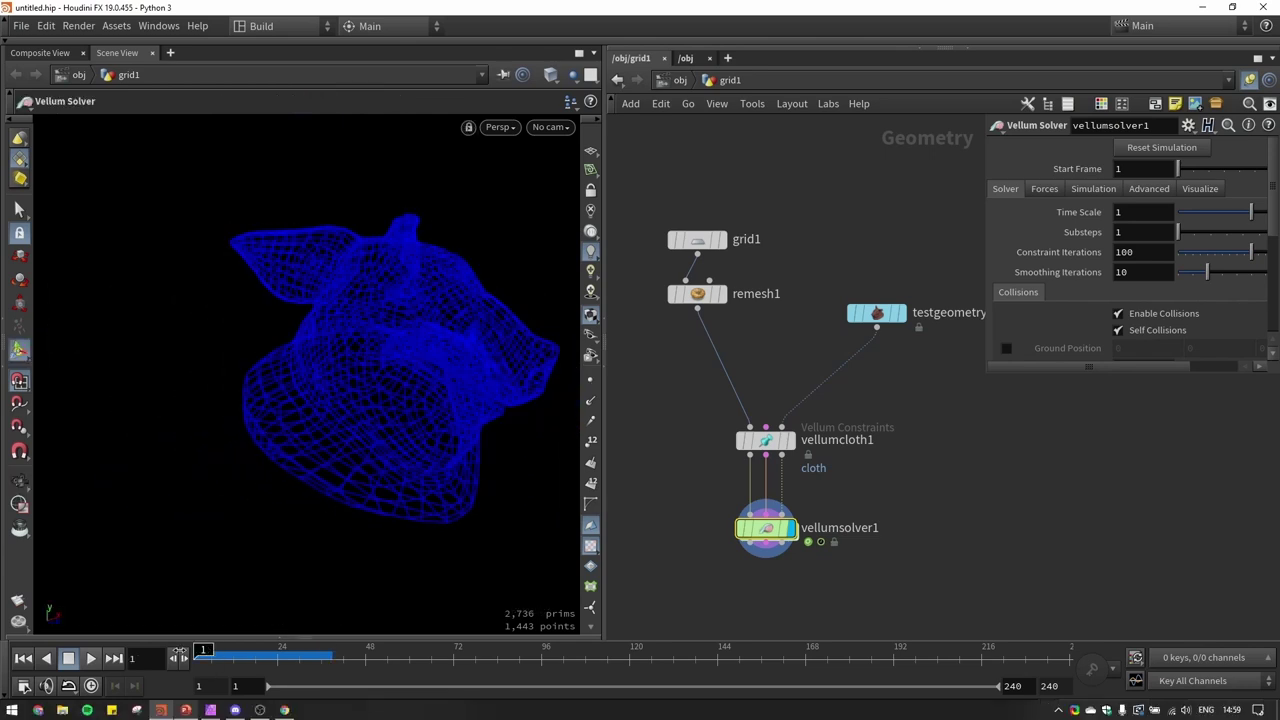
Set remesh1's target size to 0.05 and run the simulation with vellumsolver1 selected.
{"action": "left_click", "coordinate": [694, 300]}
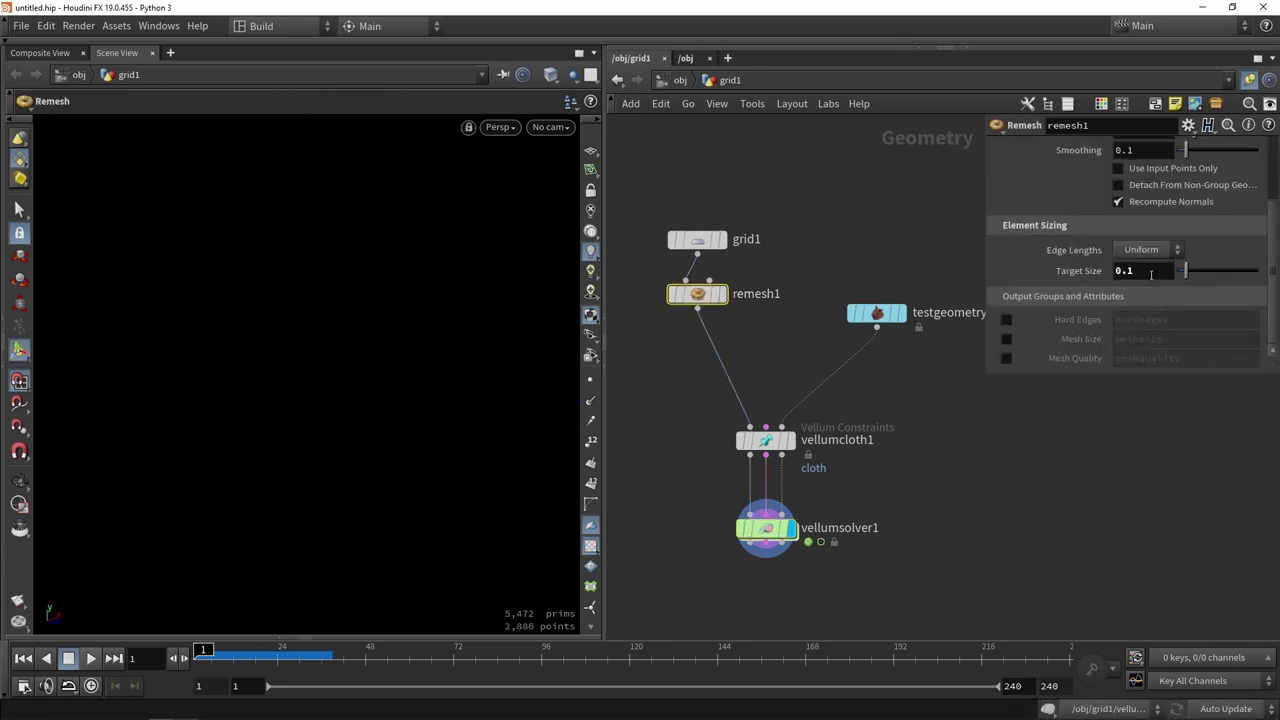
{"action": "key", "text": "Return"}
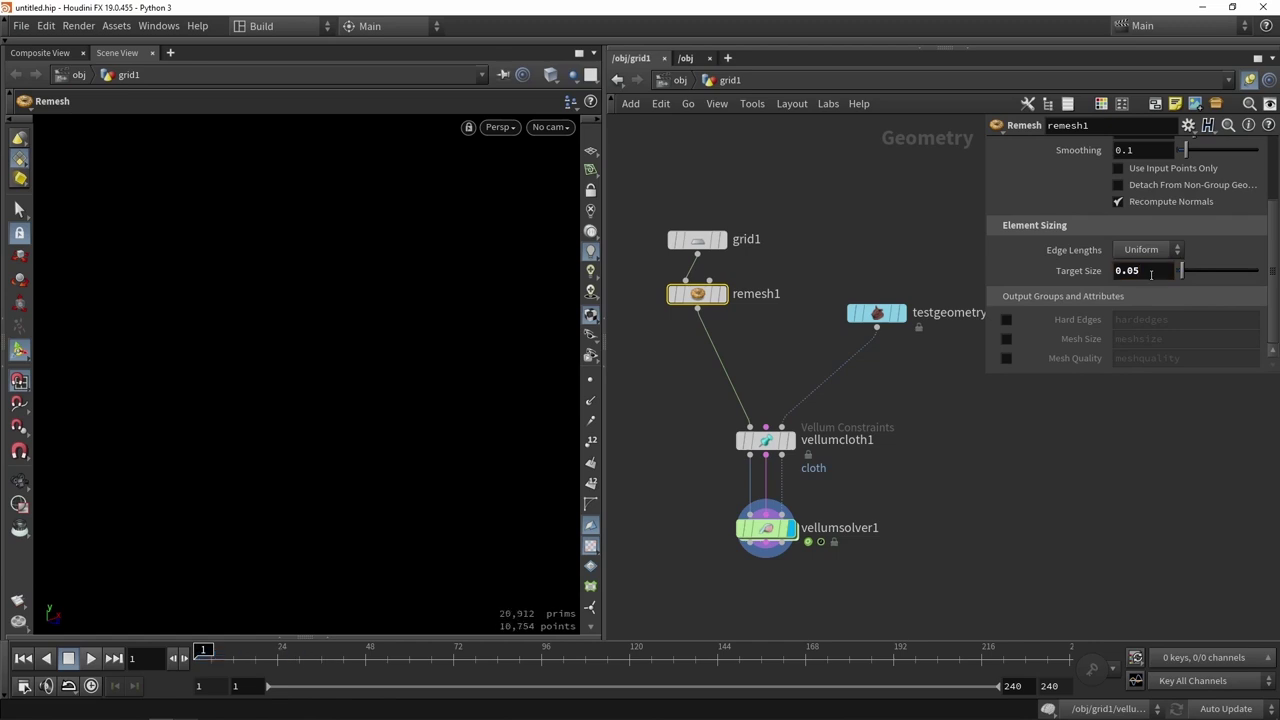
{"action": "left_click", "coordinate": [764, 531]}
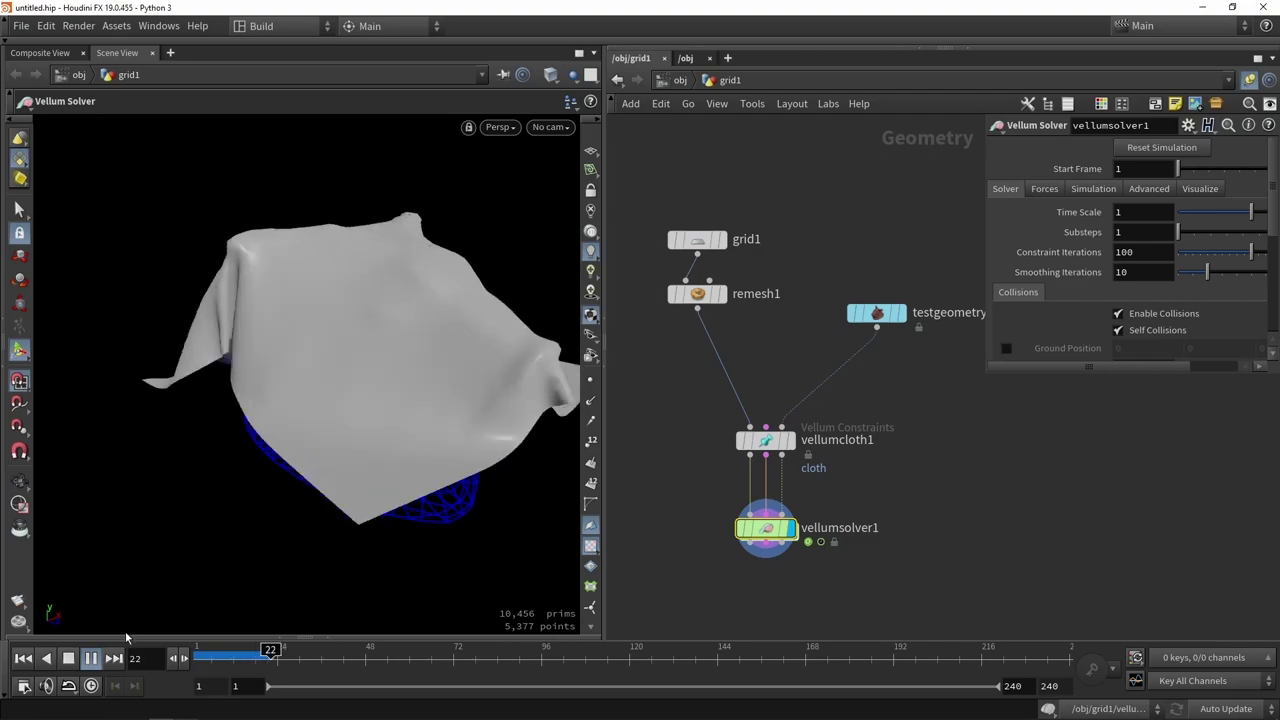
Examine how the finer cloth drapes over the pig head, pausing and resuming playback to view it from different angles.
{"action": "left_click", "coordinate": [66, 658]}
{"action": "key", "text": "w"}
{"action": "mouse_move", "coordinate": [464, 496]}
{"action": "left_mouse_down", "text": "alt"}
{"action": "mouse_move", "coordinate": [395, 378]}
{"action": "mouse_move", "coordinate": [320, 363]}
{"action": "mouse_move", "coordinate": [366, 310]}
{"action": "mouse_move", "coordinate": [243, 323]}
{"action": "mouse_move", "coordinate": [346, 309]}
{"action": "mouse_move", "coordinate": [168, 351]}
{"action": "mouse_move", "coordinate": [326, 349]}
{"action": "mouse_move", "coordinate": [260, 343]}
{"action": "mouse_move", "coordinate": [337, 314]}
{"action": "mouse_move", "coordinate": [357, 324]}
{"action": "left_mouse_up", "text": "alt"}
{"action": "key", "text": "w"}
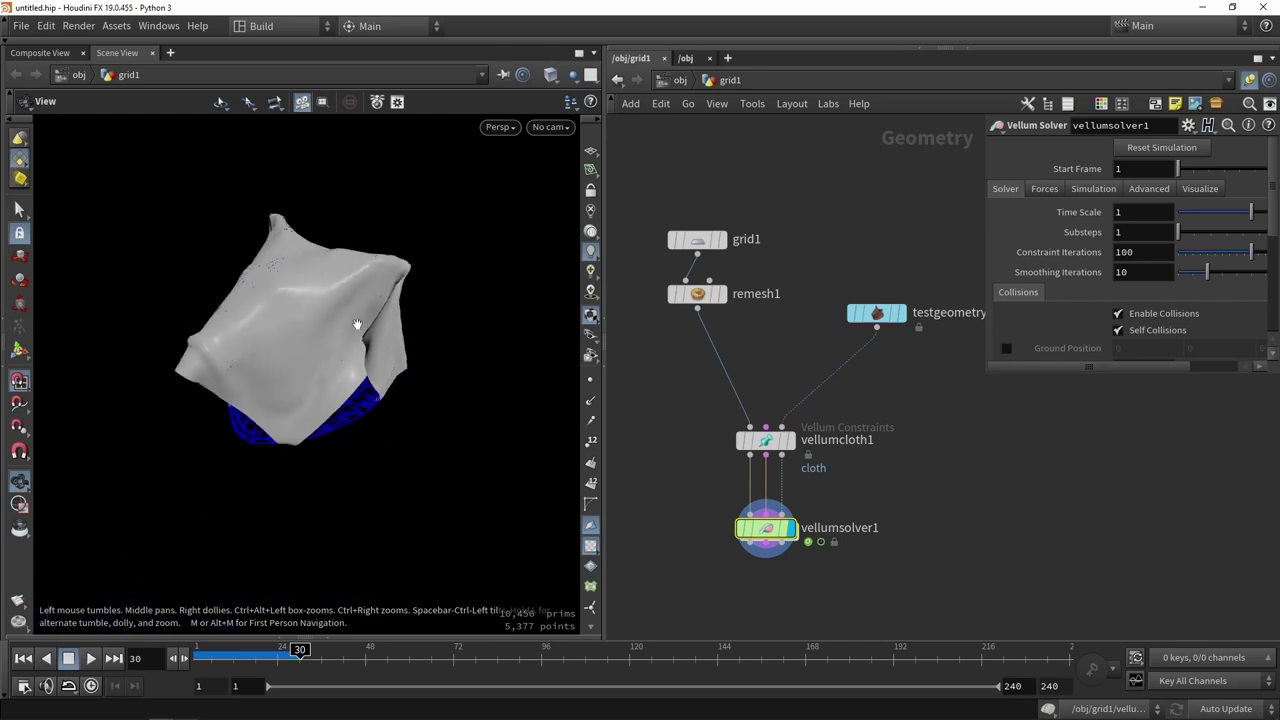
{"action": "left_click", "coordinate": [91, 658]}
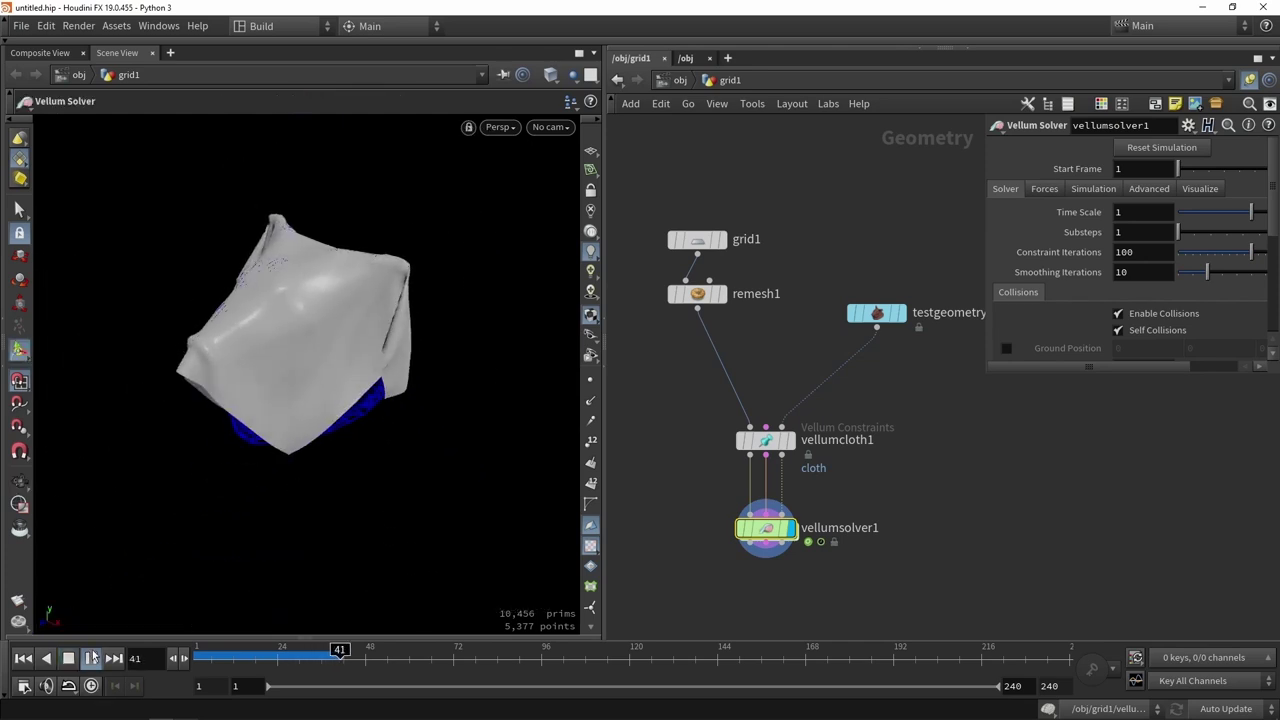
{"action": "left_click", "coordinate": [72, 657]}
{"action": "key", "text": "space"}
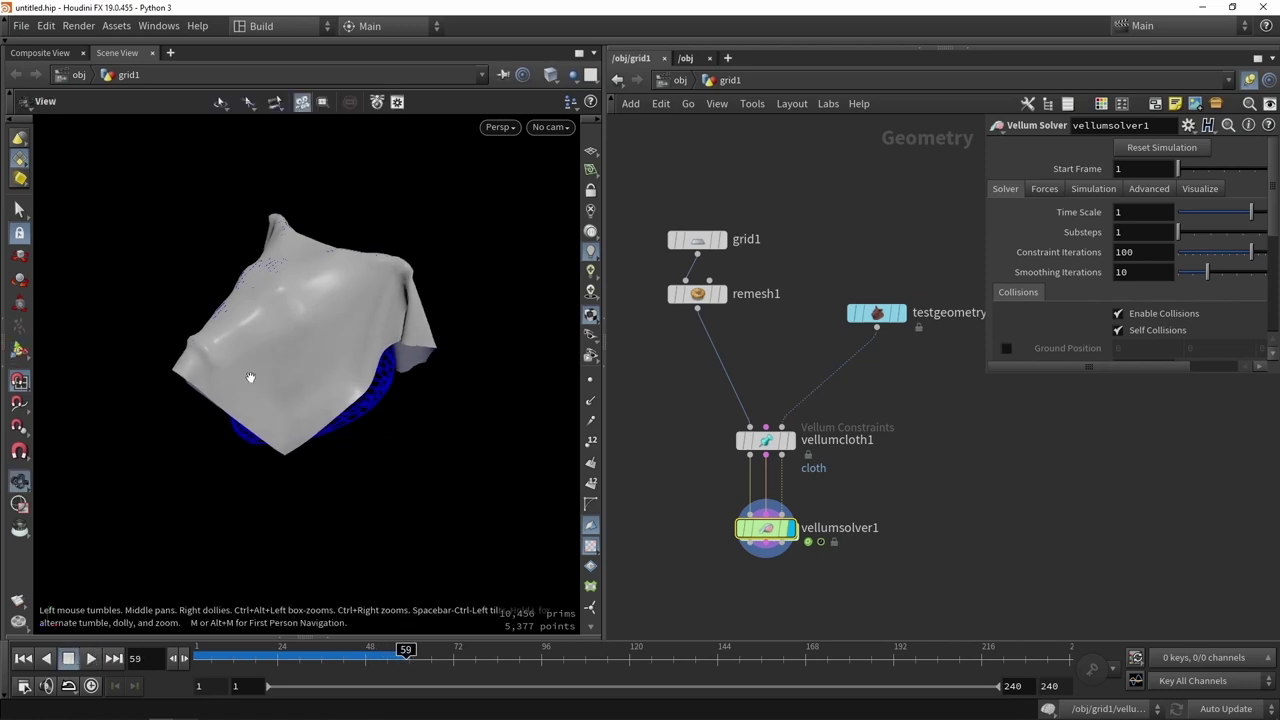
{"action": "left_click_drag", "start_coordinate": [250, 378], "coordinate": [366, 330]}
{"action": "key", "text": "Return"}
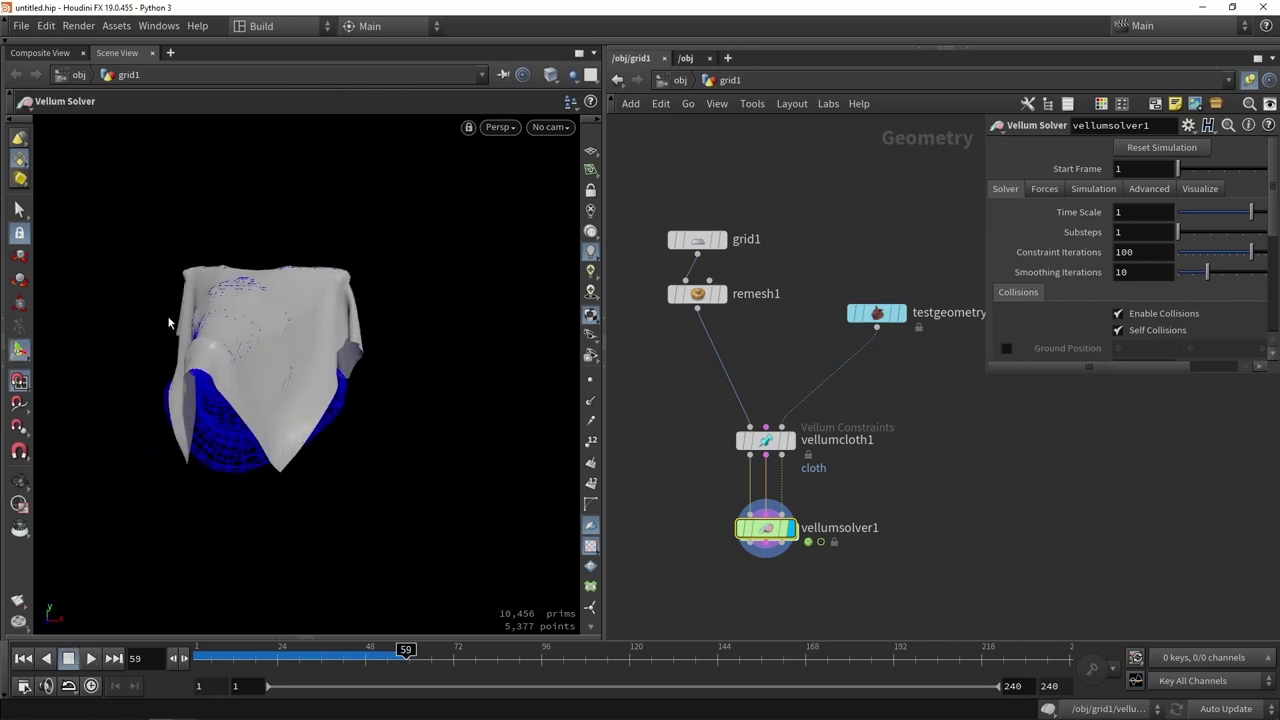
{"action": "key", "text": "space"}
{"action": "left_click_drag", "start_coordinate": [323, 257], "coordinate": [300, 286]}
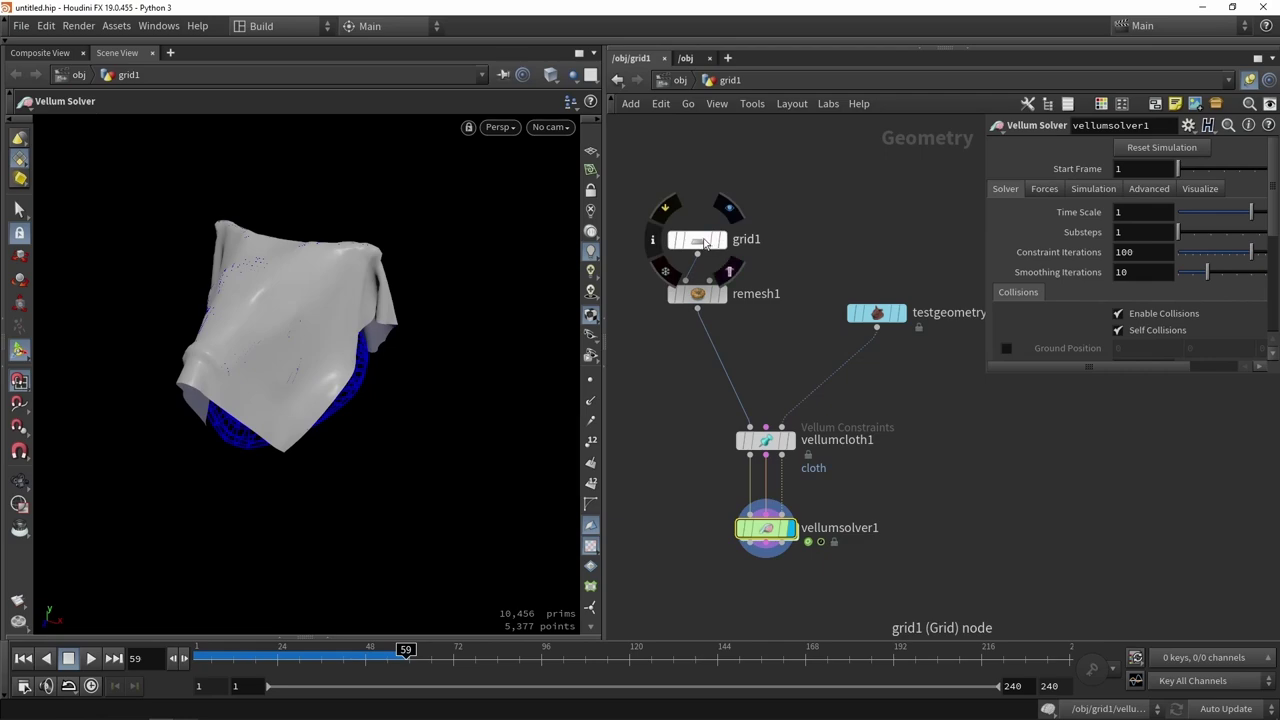
Resize grid1 with its side handle to about half its width so it covers only one side of the head.
{"action": "left_click", "coordinate": [704, 241]}
{"action": "key", "text": "space"}
{"action": "left_click_drag", "start_coordinate": [400, 320], "coordinate": [380, 223]}
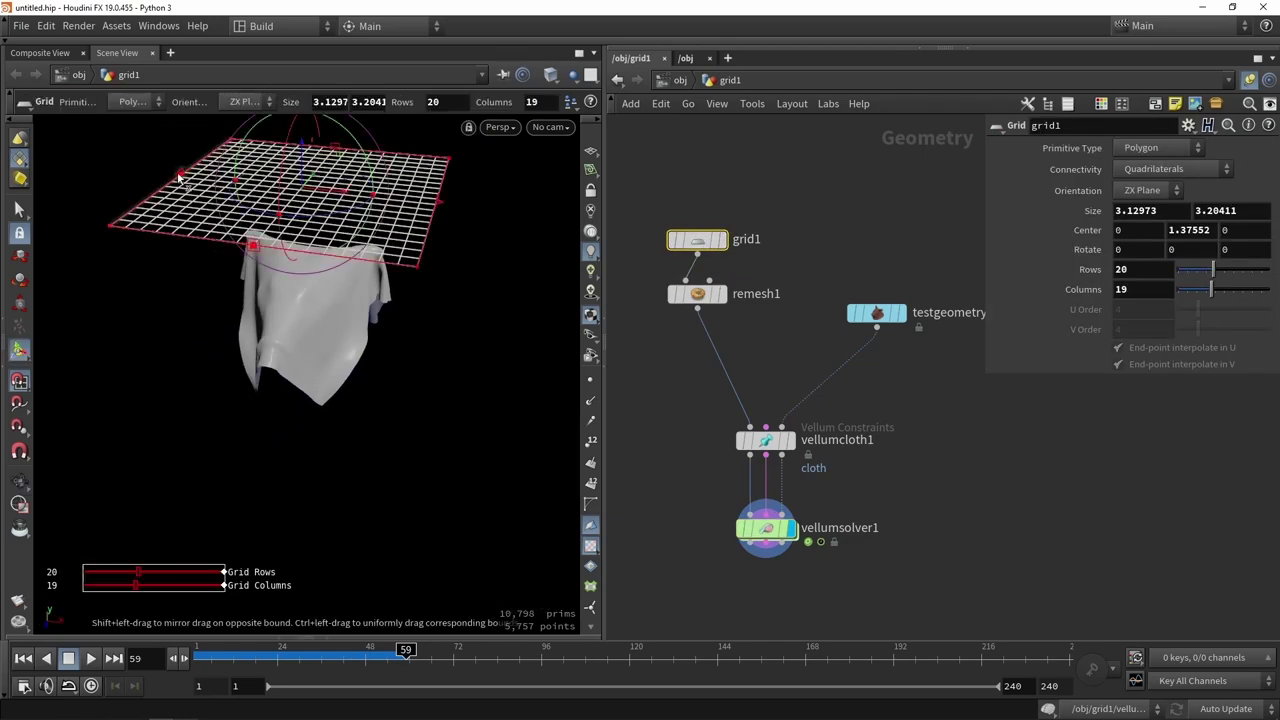
{"action": "left_click_drag", "start_coordinate": [180, 175], "coordinate": [480, 210]}
{"action": "key", "text": "space"}
Play vellumsolver1's simulation from the first frame and inspect how the narrower cloth slides on the head.
{"action": "left_click", "coordinate": [766, 528]}
{"action": "left_click_drag", "start_coordinate": [280, 655], "coordinate": [180, 658]}
{"action": "left_click", "coordinate": [90, 658]}
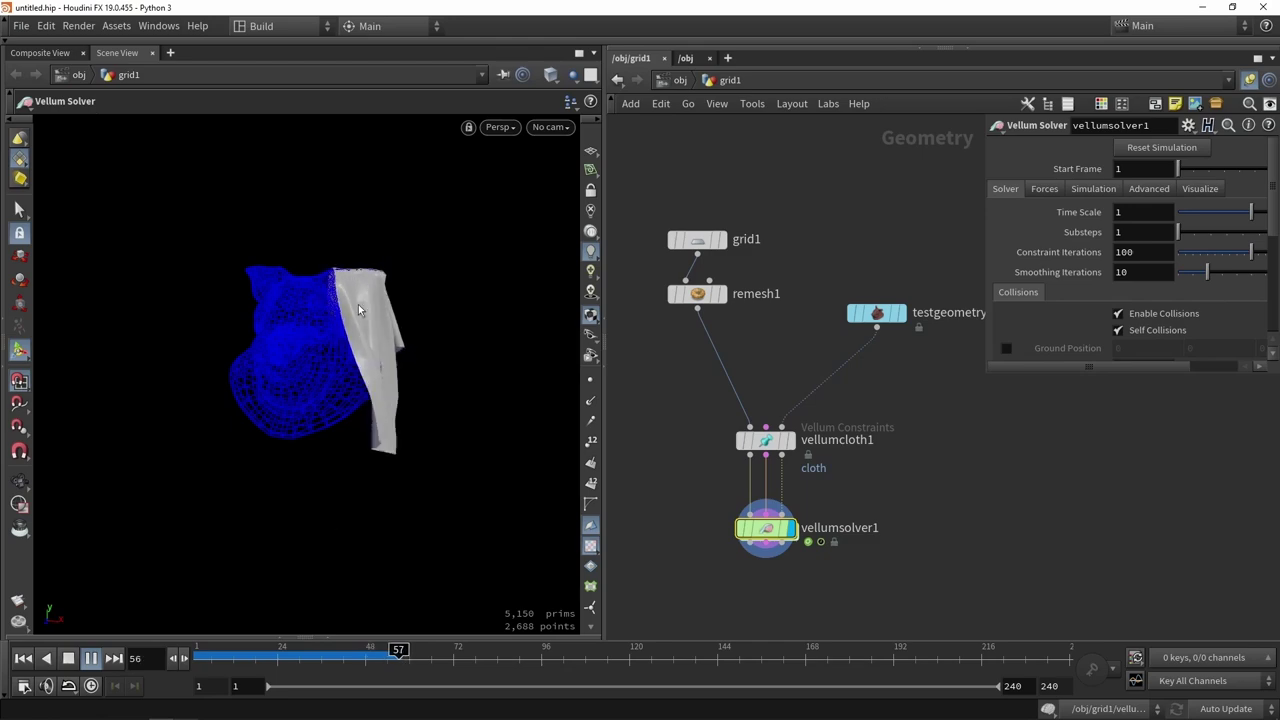
{"action": "left_click", "coordinate": [73, 659]}
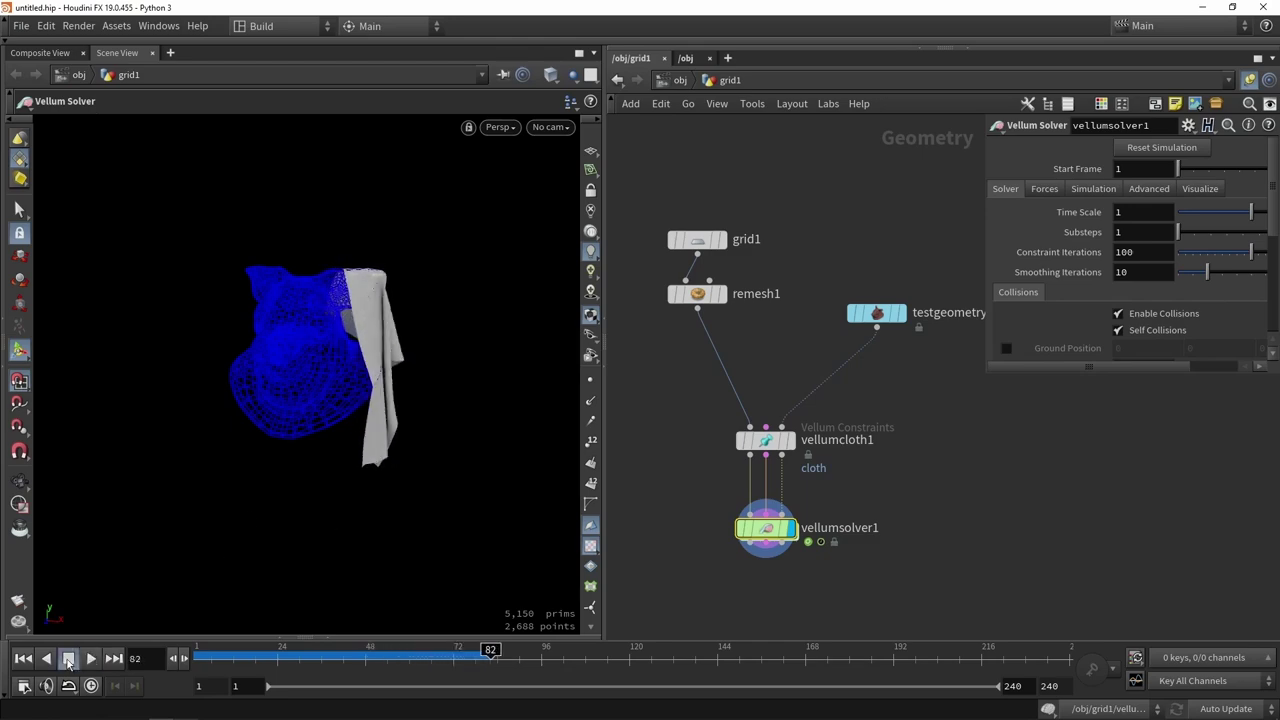
{"action": "left_click_drag", "start_coordinate": [400, 340], "coordinate": [340, 270], "text": "alt"}
{"action": "key", "text": "Return"}
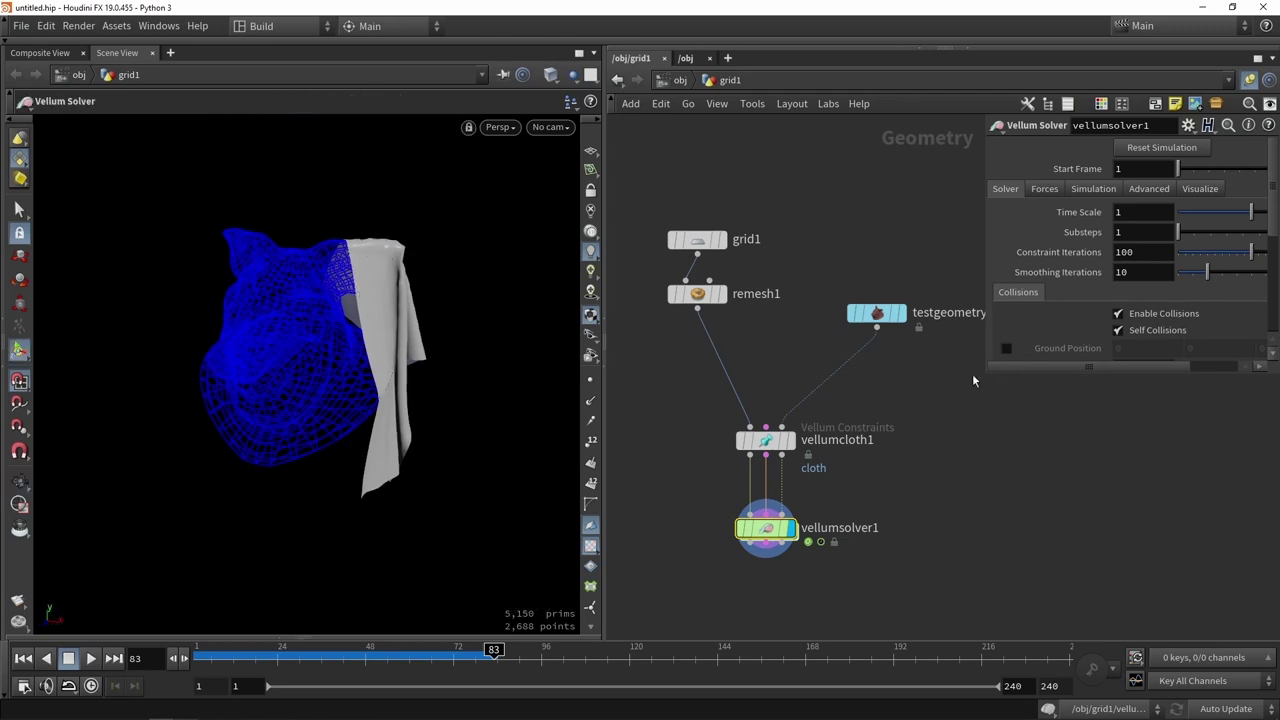
Set vellumsolver1's friction Static Threshold to 4.2.
{"action": "left_click_drag", "start_coordinate": [985, 369], "coordinate": [897, 425]}
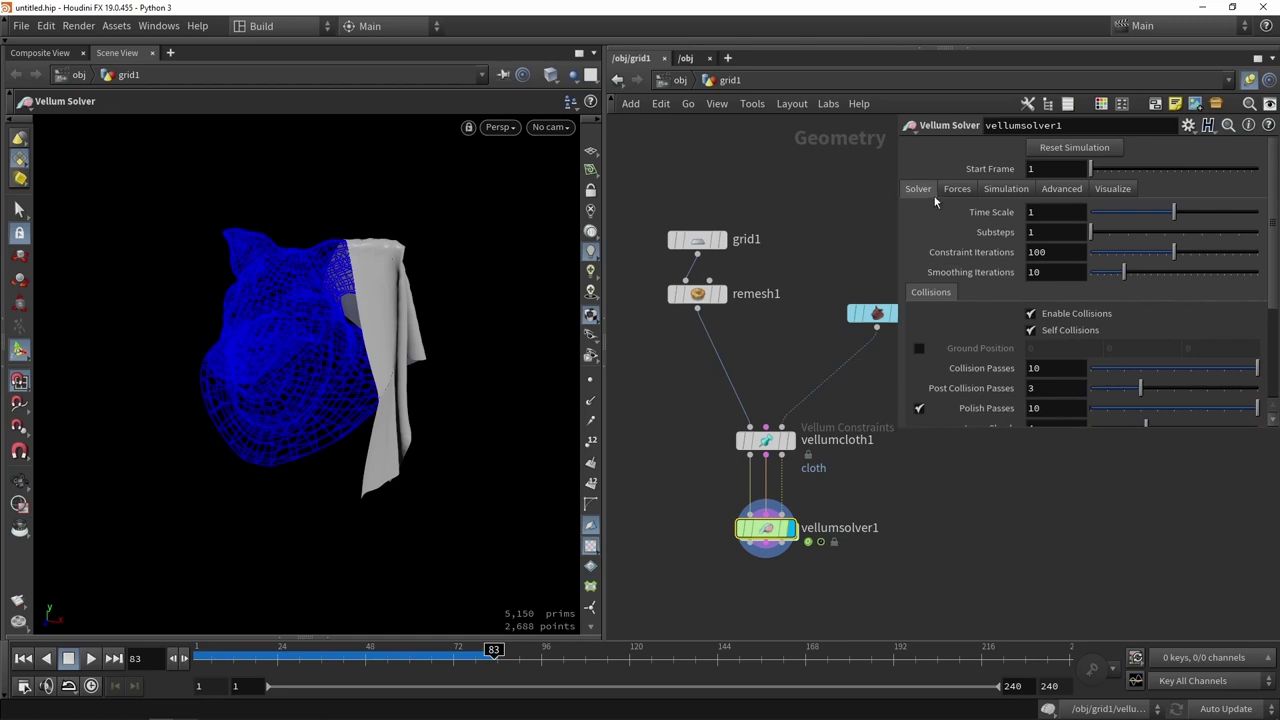
{"action": "left_click_drag", "start_coordinate": [771, 543], "coordinate": [771, 518]}
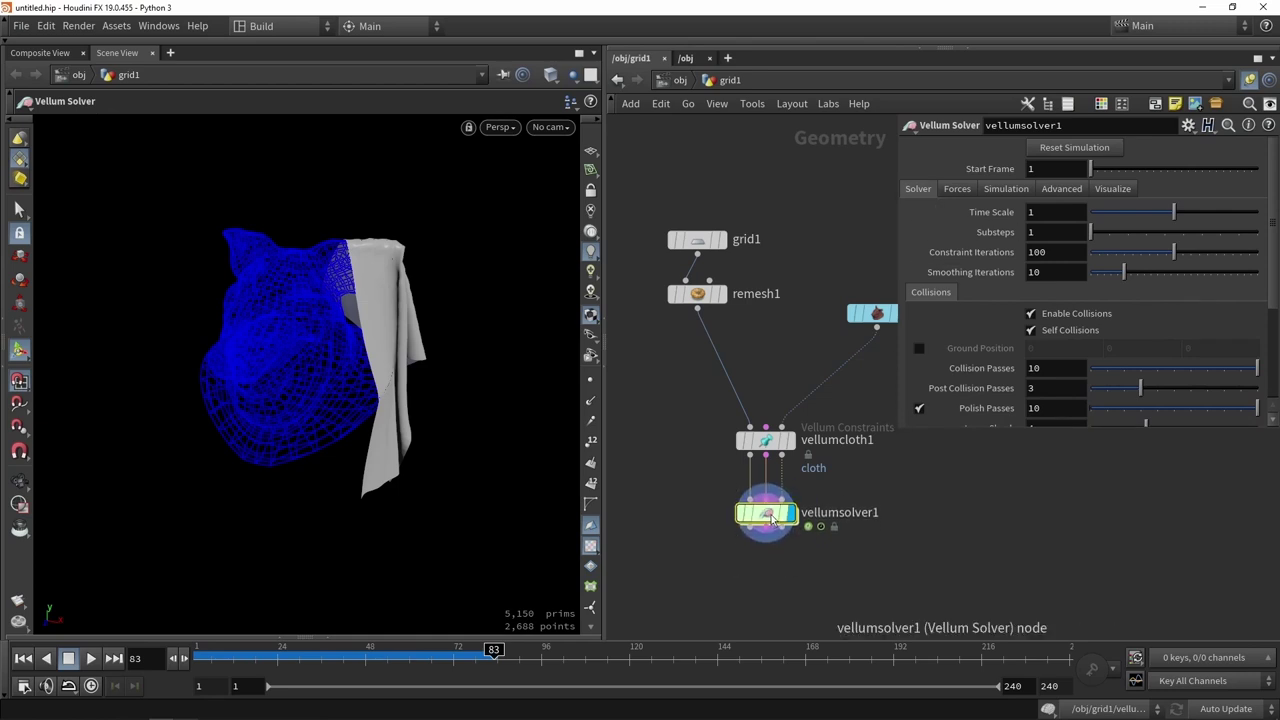
{"action": "left_click", "coordinate": [958, 190]}
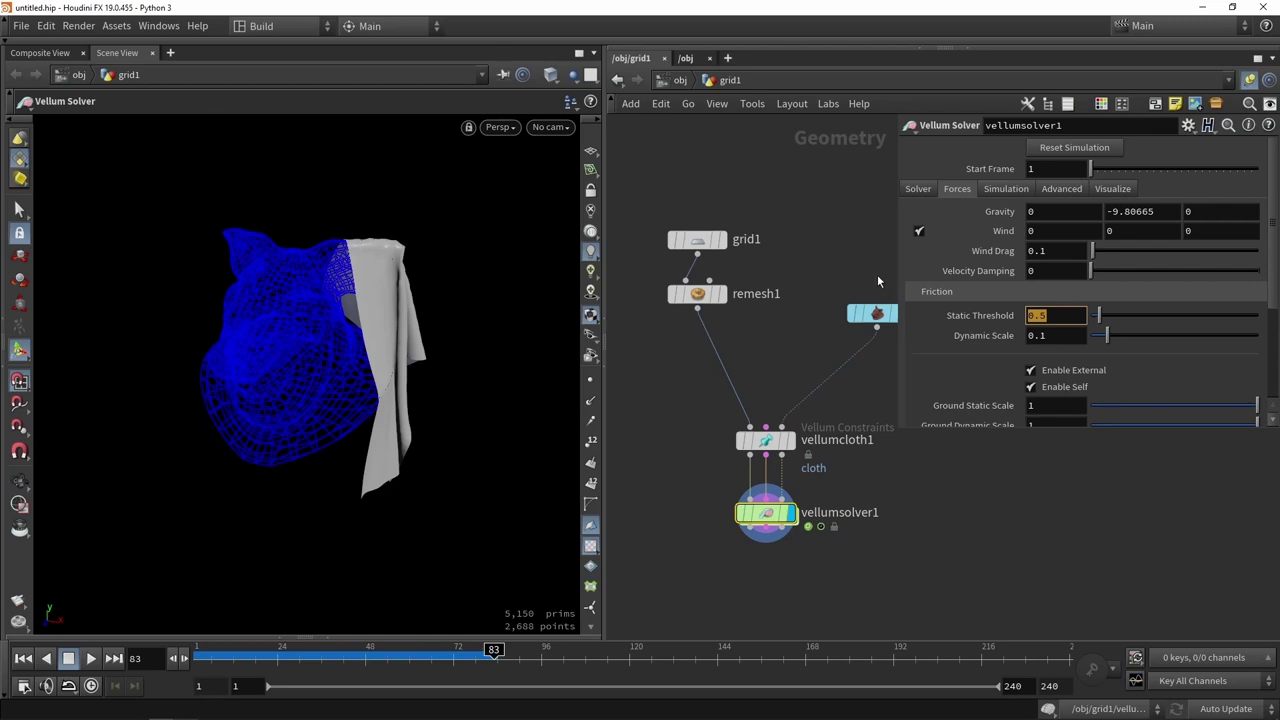
{"action": "left_click_drag", "start_coordinate": [1138, 323], "coordinate": [1160, 316]}
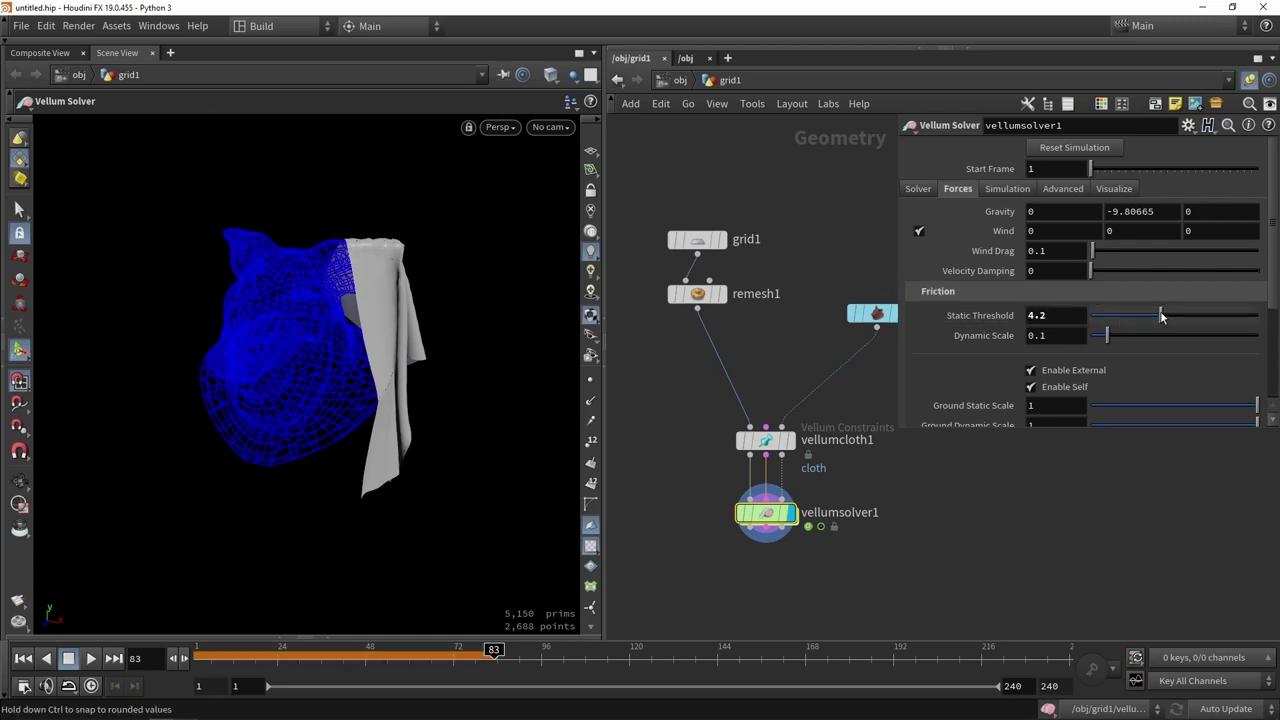
Replay the simulation from the first frame and examine how the higher friction affects the cloth on the head.
{"action": "left_click_drag", "start_coordinate": [261, 650], "coordinate": [201, 650]}
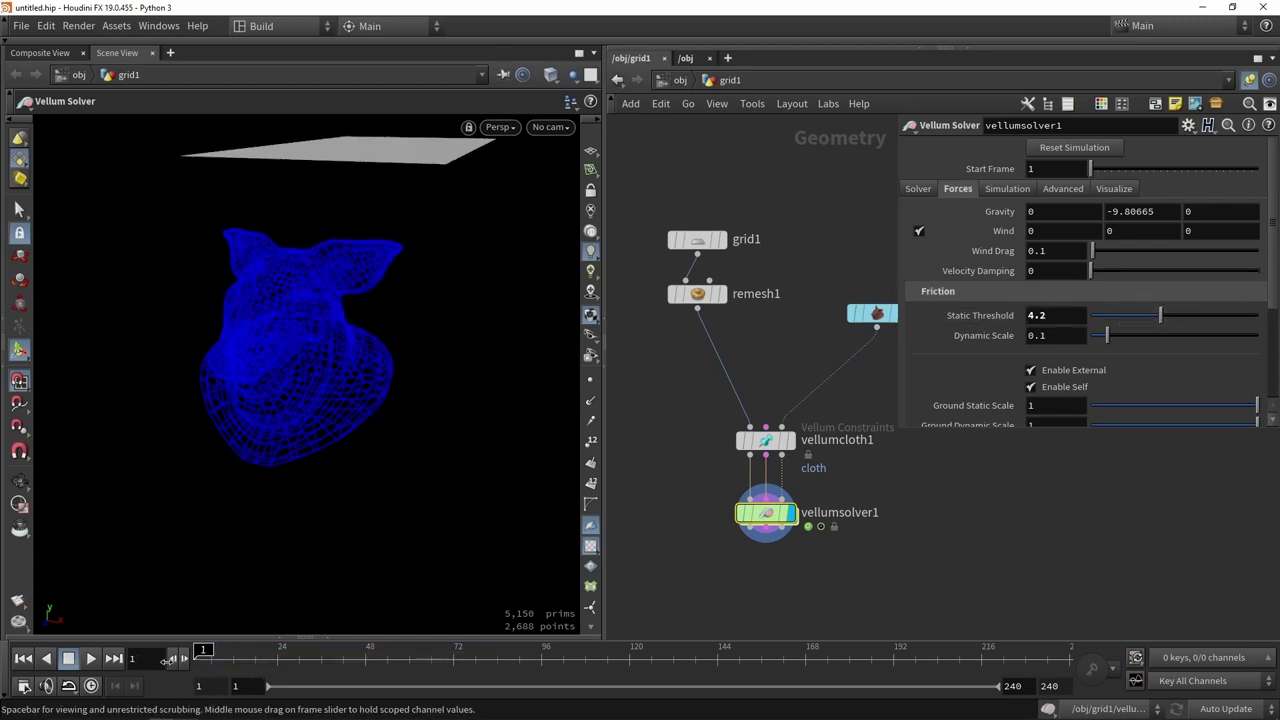
{"action": "left_click", "coordinate": [90, 658]}
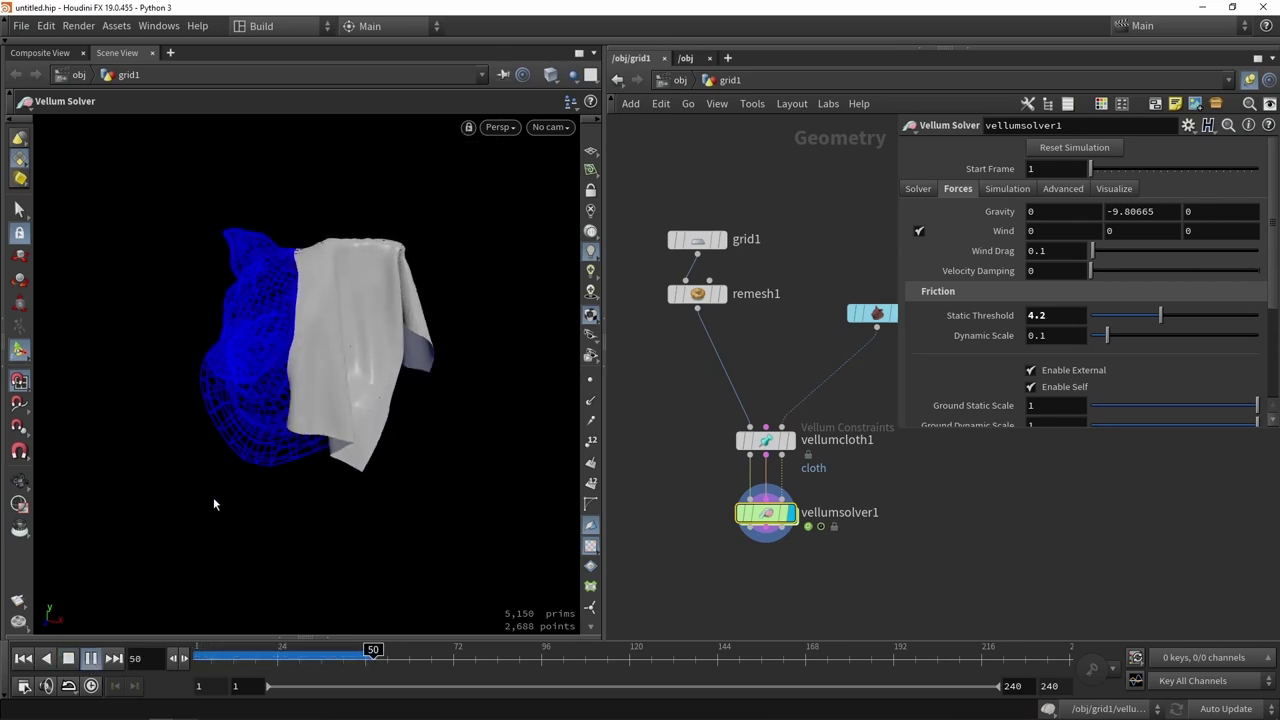
{"action": "left_click", "coordinate": [68, 658]}
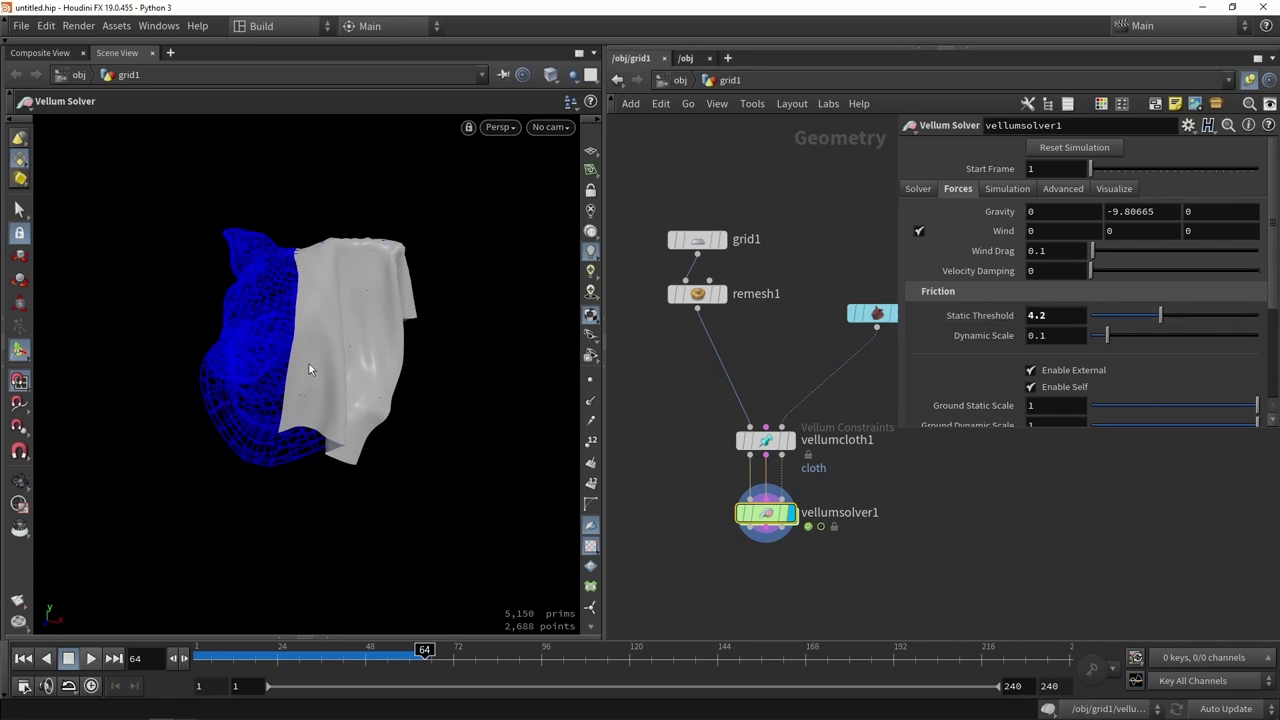
{"action": "key", "text": "Escape"}
{"action": "left_click_drag", "start_coordinate": [309, 364], "coordinate": [393, 426]}
{"action": "left_click_drag", "start_coordinate": [366, 655], "coordinate": [205, 654]}
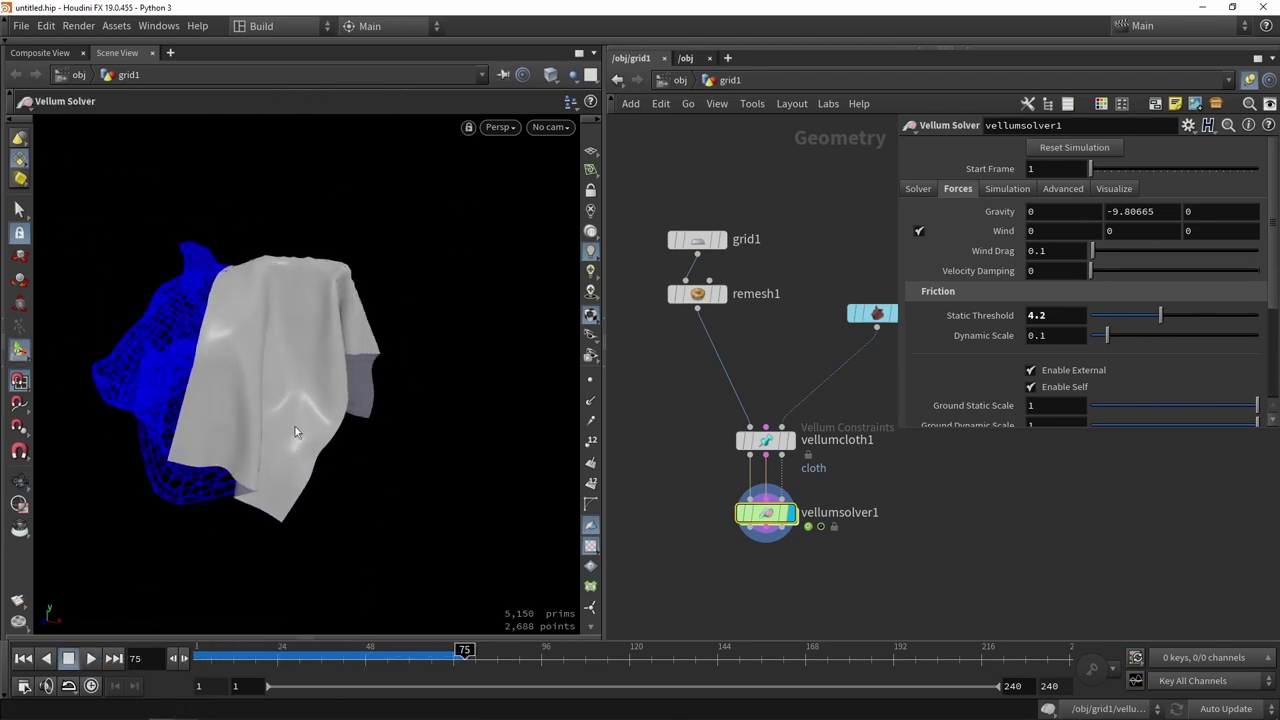
{"action": "key", "text": "Escape"}
{"action": "left_click_drag", "start_coordinate": [295, 432], "coordinate": [303, 364]}
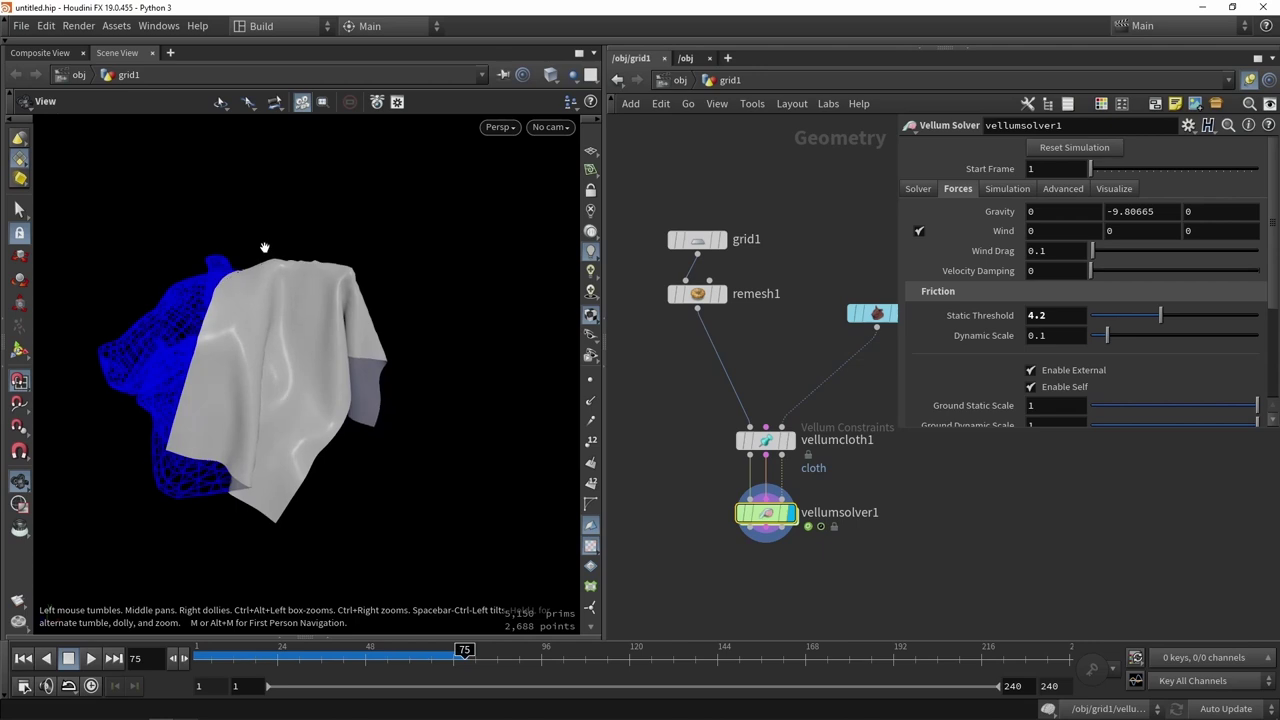
{"action": "key", "text": "Return"}
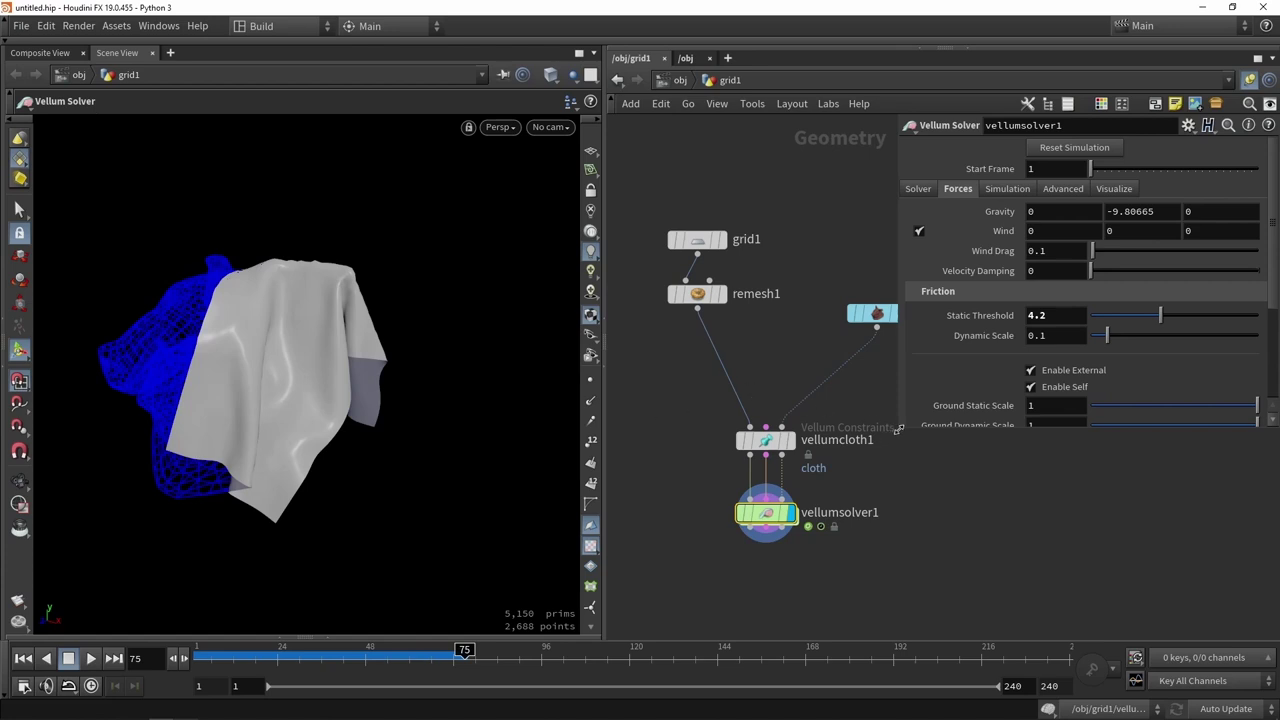
Set the Z component of vellumsolver1's wind to 5.
{"action": "left_click_drag", "start_coordinate": [899, 428], "coordinate": [848, 388]}
{"action": "mouse_move", "coordinate": [764, 515]}
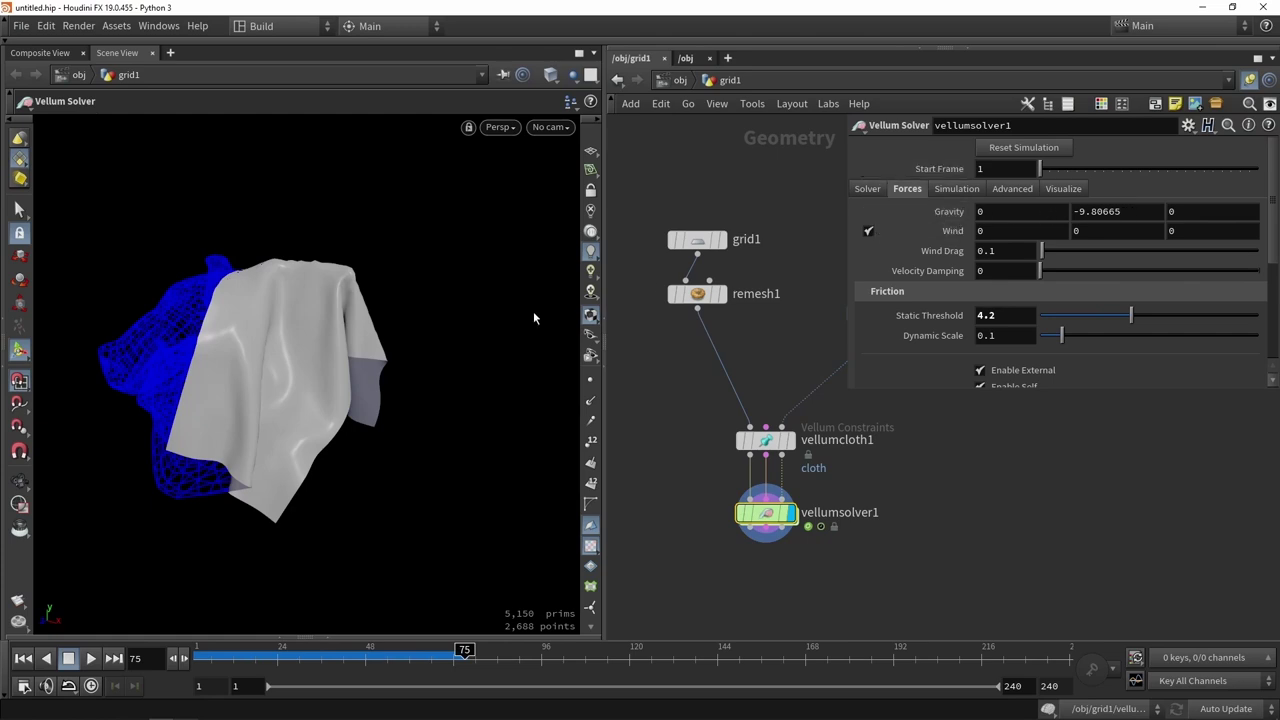
{"action": "left_click_drag", "start_coordinate": [243, 482], "coordinate": [102, 578]}
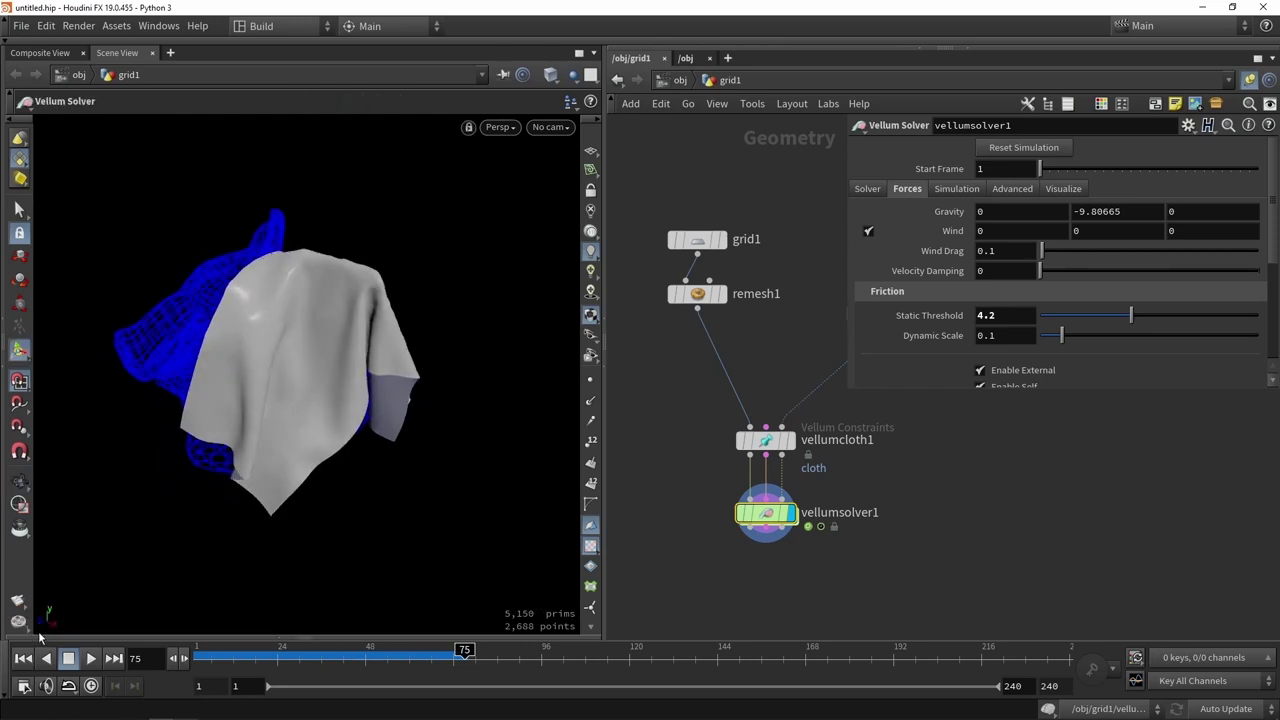
{"action": "left_click", "coordinate": [1212, 230]}
{"action": "type", "text": "5"}
{"action": "key", "text": "Return"}
Play the simulation from the first frame to examine the wind's effect on the cloth, then stop playback.
{"action": "left_click_drag", "start_coordinate": [294, 653], "coordinate": [106, 657]}
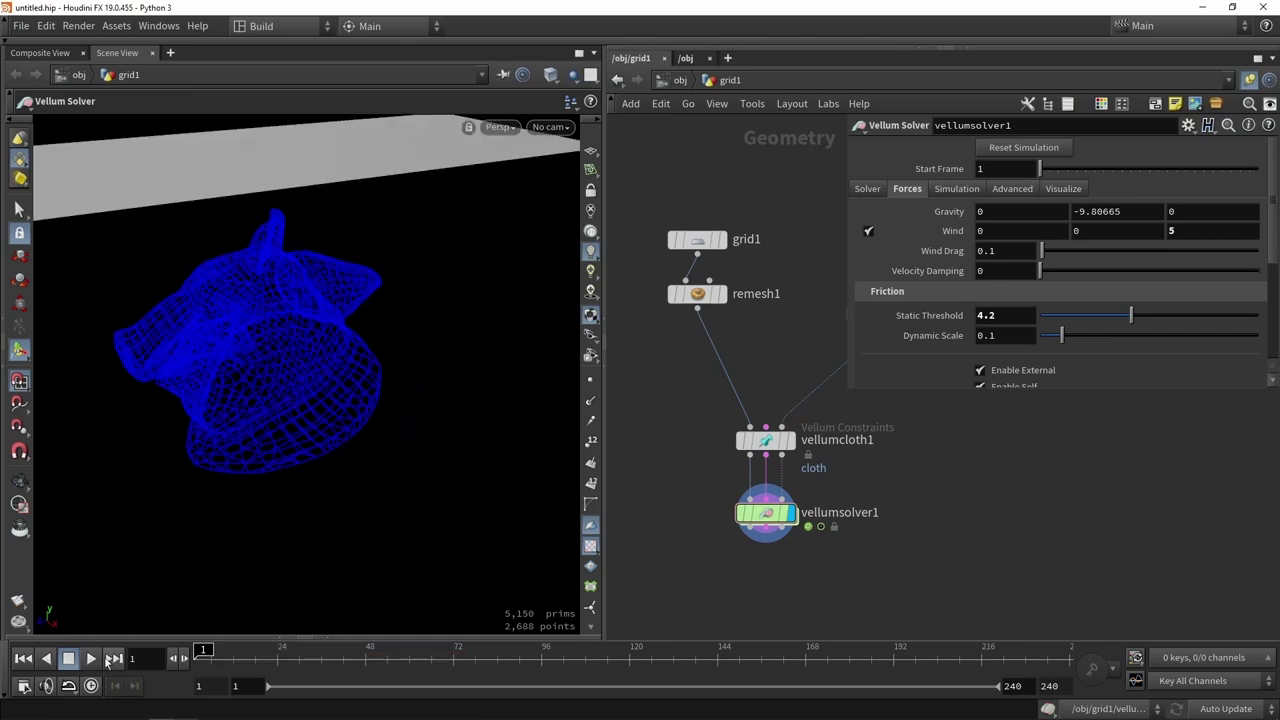
{"action": "left_click", "coordinate": [90, 658]}
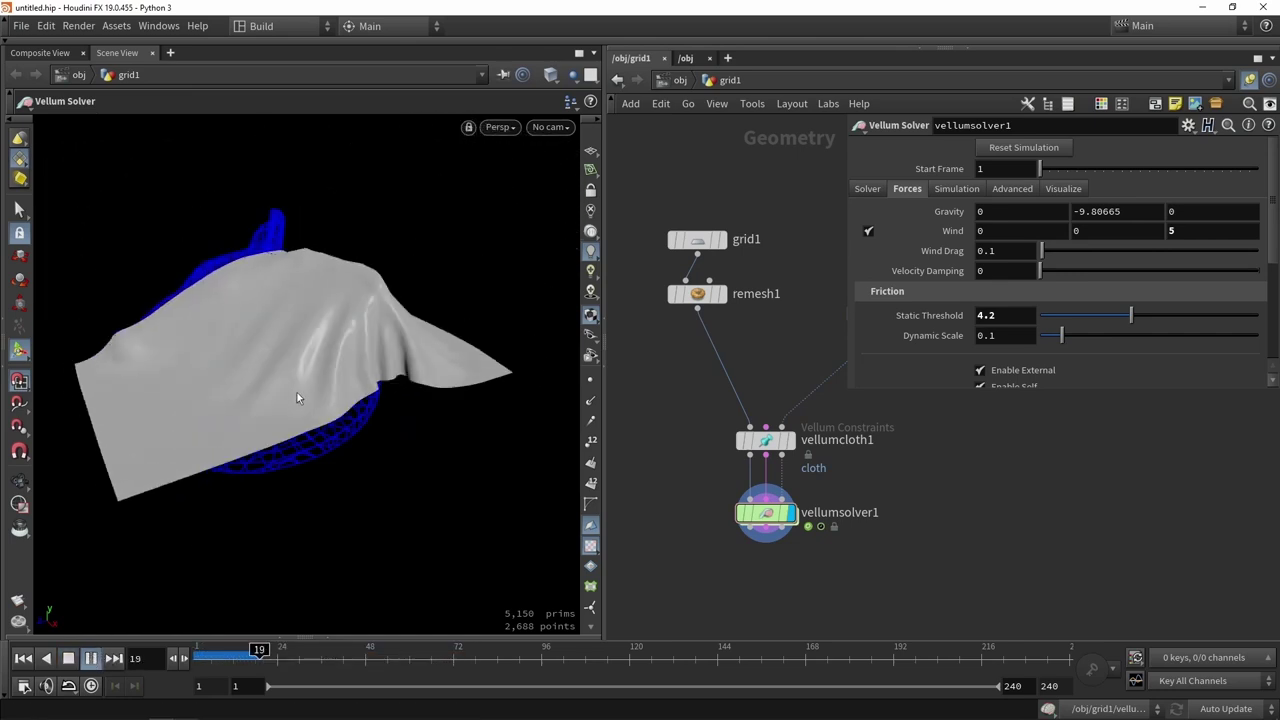
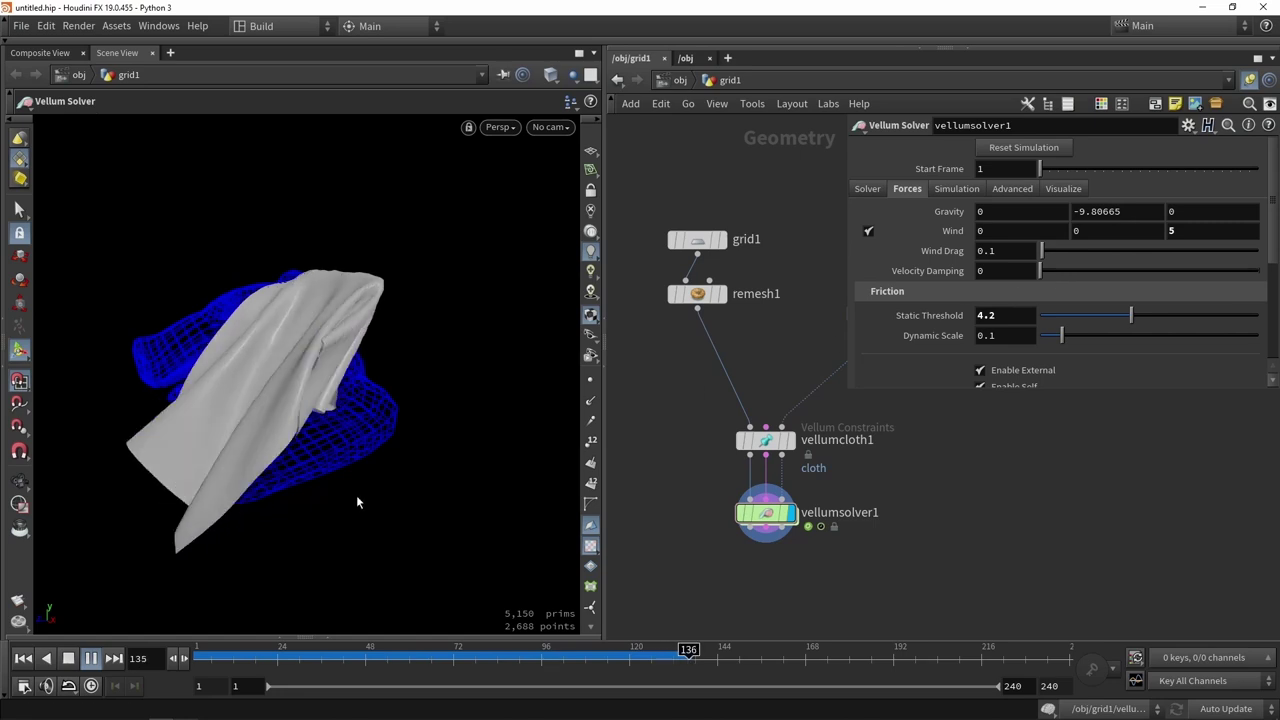
{"action": "left_click", "coordinate": [68, 658]}
Return to the first frame and reset the wind's Z component to 0.
{"action": "left_click_drag", "start_coordinate": [338, 657], "coordinate": [196, 655]}
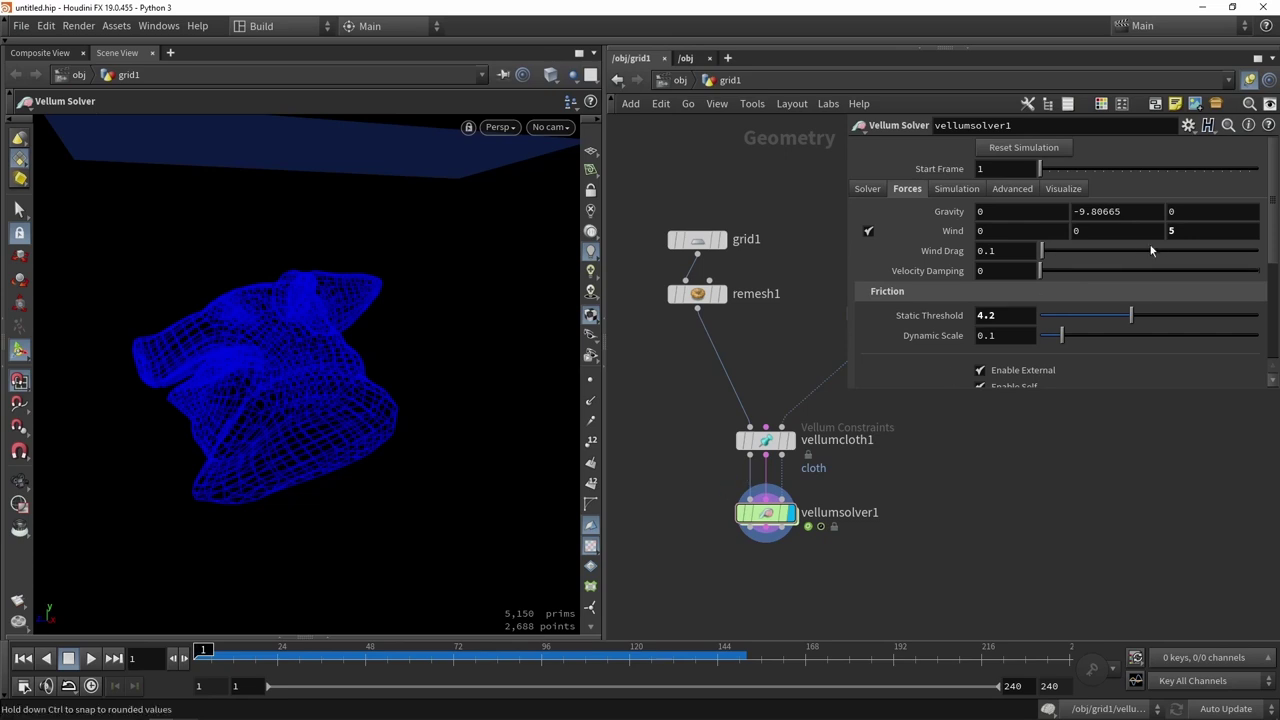
{"action": "key", "text": "Return"}
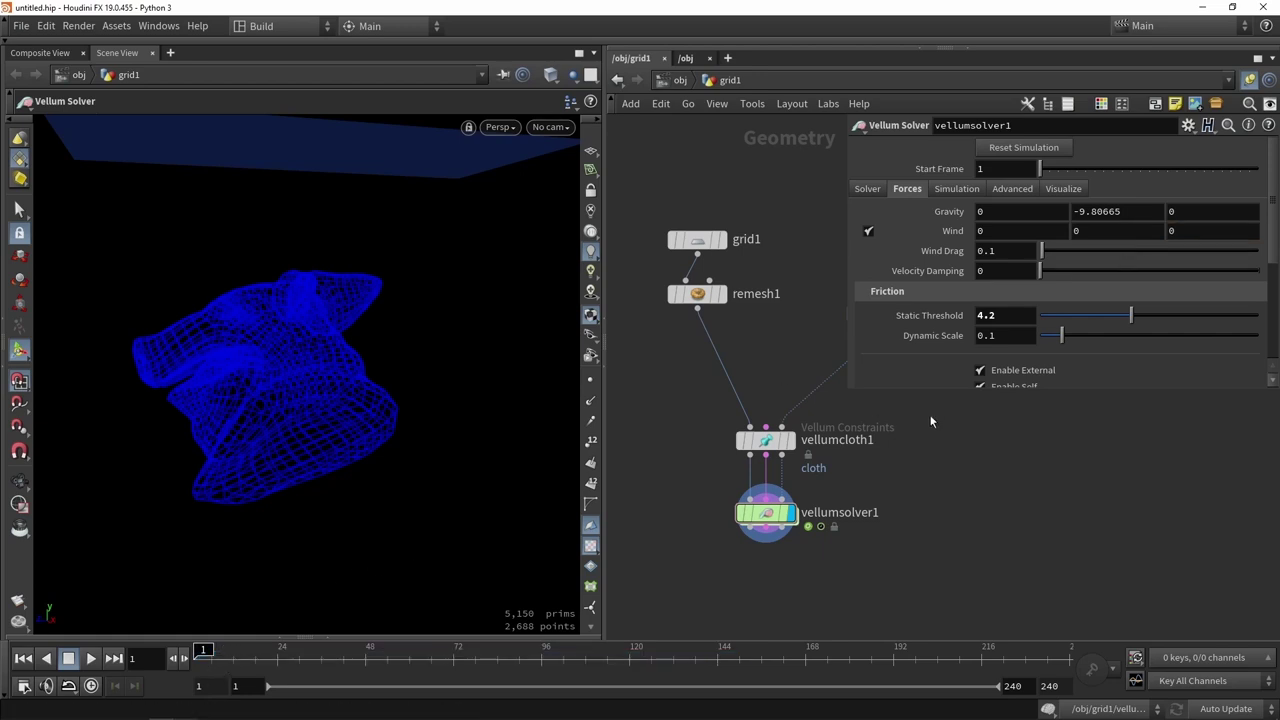
Set vellumcloth1's Pin Points to a narrow strip of points along one short edge of the cloth.
{"action": "left_click", "coordinate": [766, 440]}
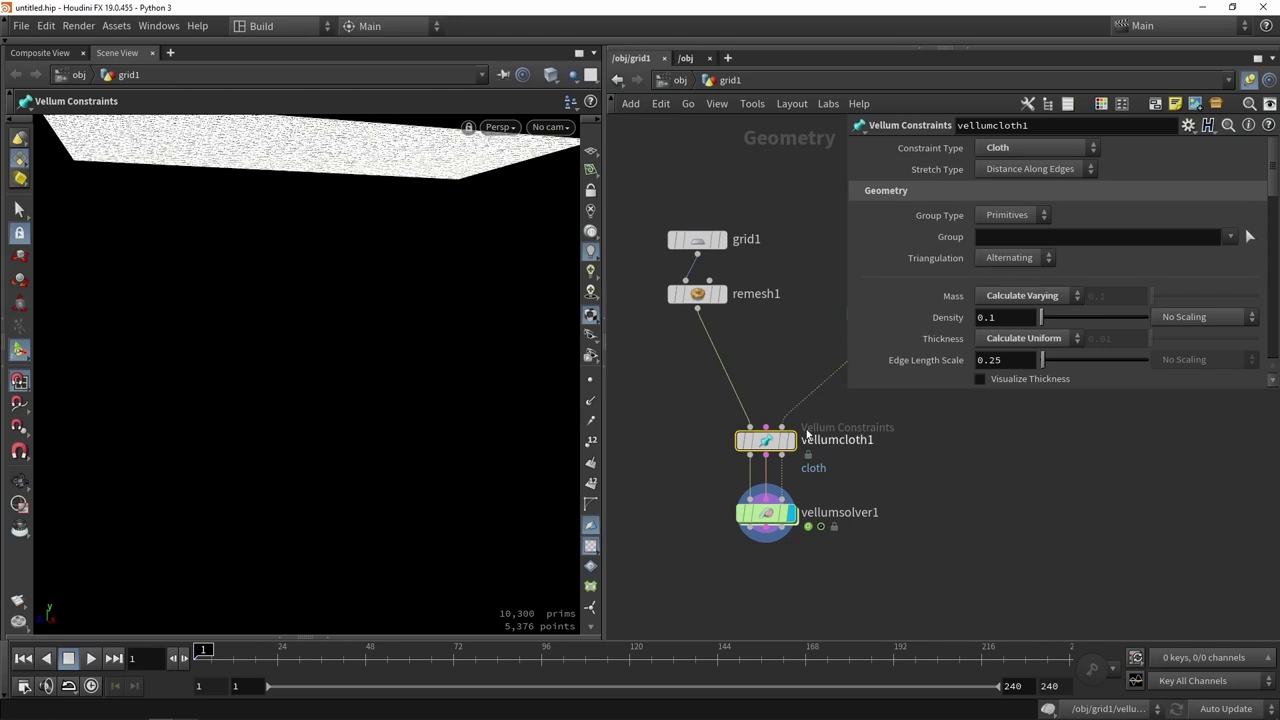
{"action": "mouse_move", "coordinate": [786, 450]}
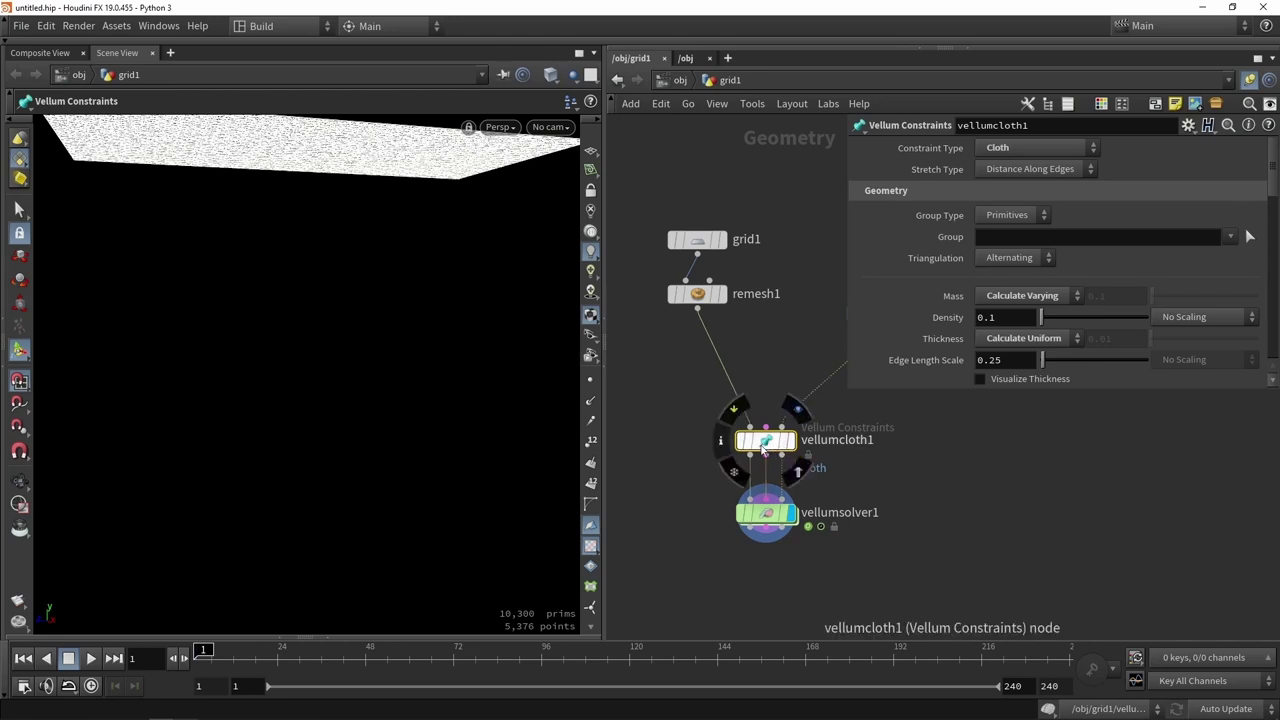
{"action": "scroll", "coordinate": [930, 318], "scroll_direction": "down", "scroll_amount": 3}
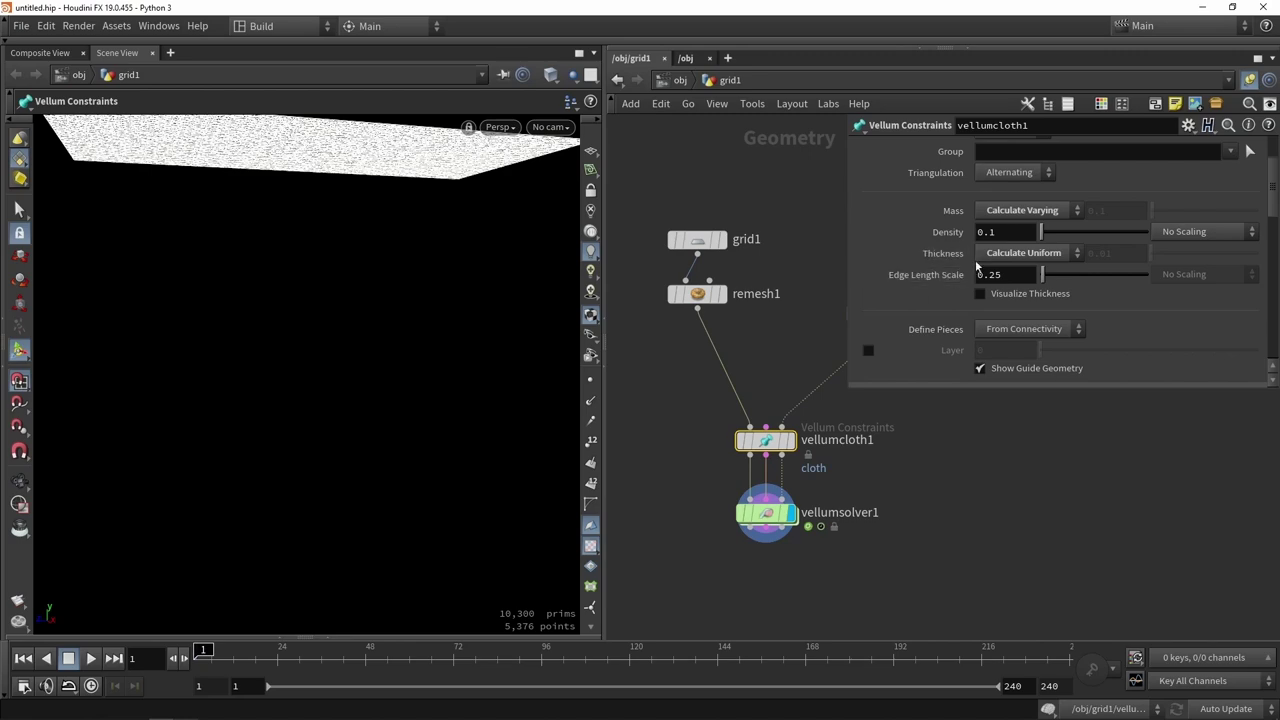
{"action": "scroll", "coordinate": [933, 255], "scroll_direction": "down", "scroll_amount": 3}
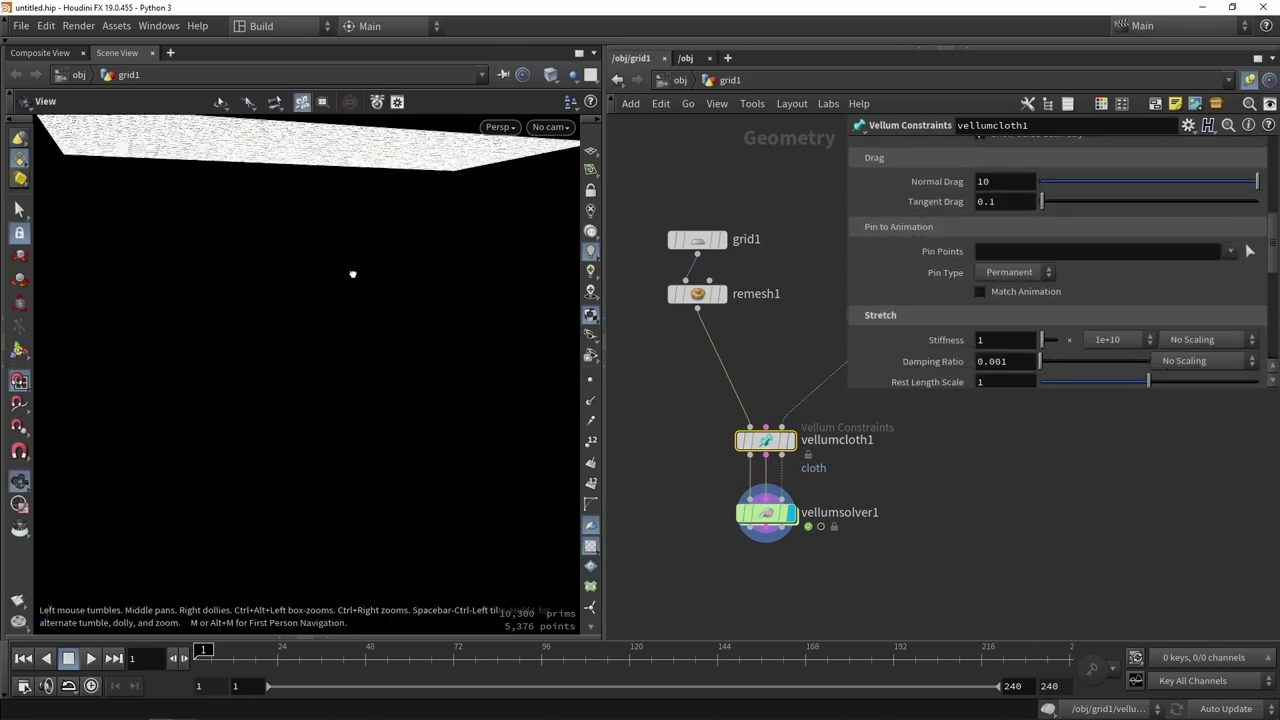
{"action": "left_click_drag", "start_coordinate": [352, 274], "coordinate": [401, 313], "text": "alt"}
{"action": "scroll", "coordinate": [398, 312], "scroll_direction": "down", "scroll_amount": 3}
{"action": "key", "text": "Return"}
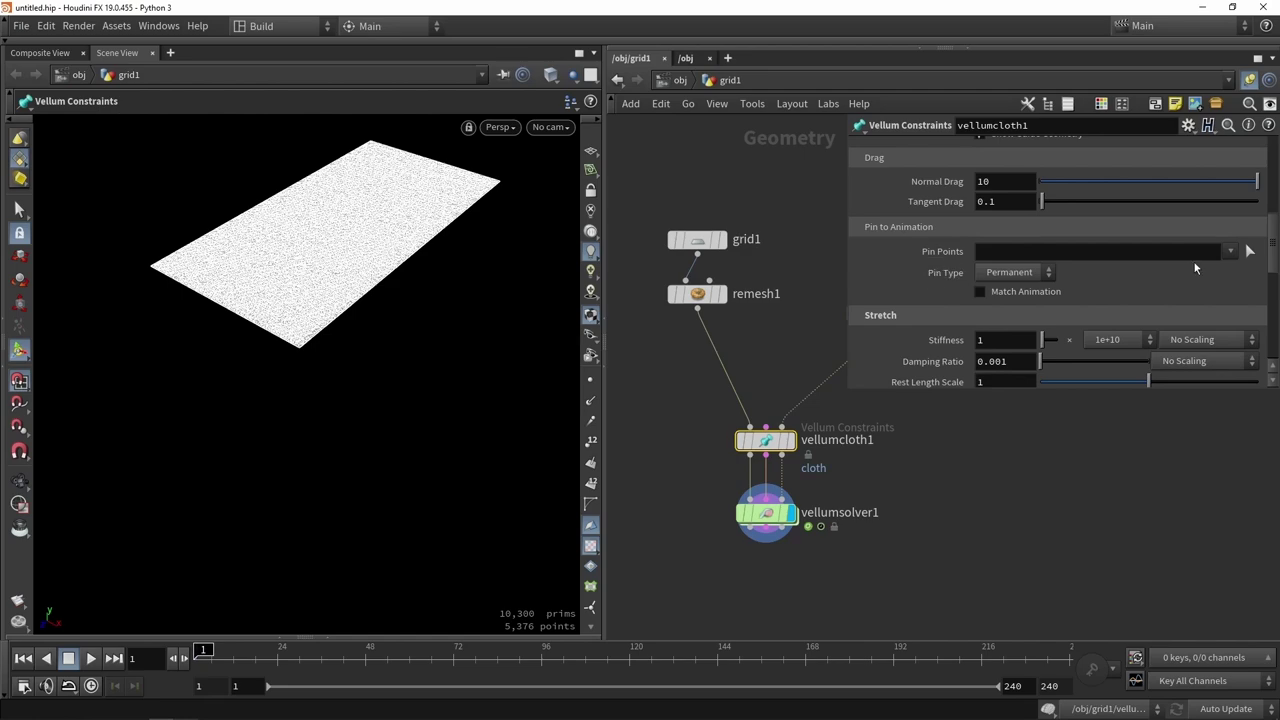
{"action": "left_click", "coordinate": [1249, 252]}
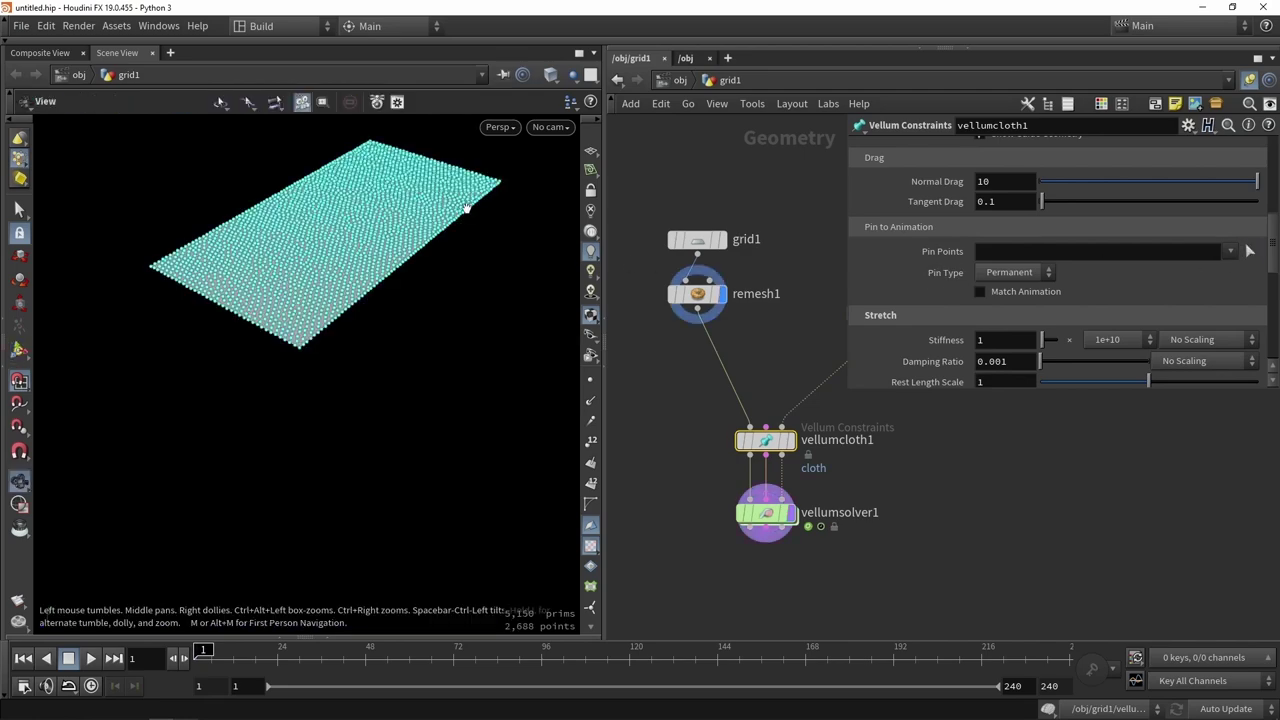
{"action": "left_click_drag", "start_coordinate": [450, 260], "coordinate": [492, 285]}
{"action": "key", "text": "Escape"}
{"action": "left_click_drag", "start_coordinate": [299, 267], "coordinate": [412, 229]}
{"action": "left_click_drag", "start_coordinate": [78, 219], "coordinate": [356, 194]}
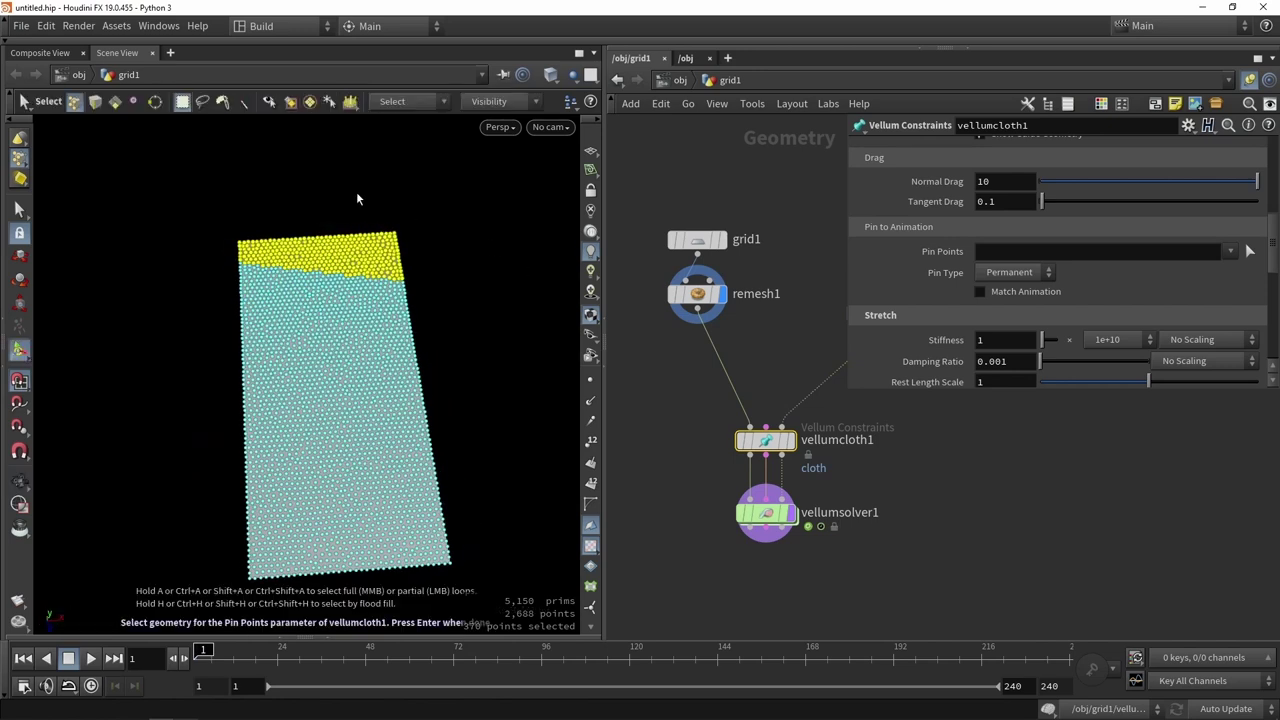
{"action": "left_click", "coordinate": [74, 104]}
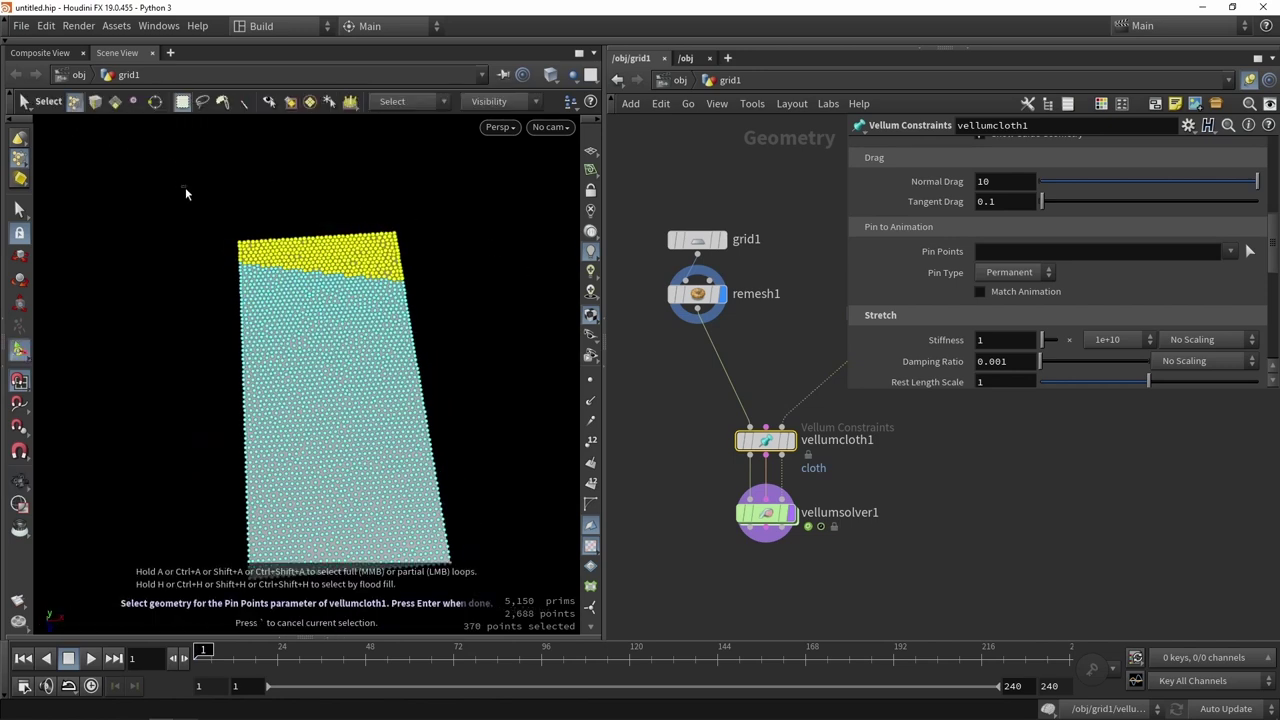
{"action": "left_click_drag", "start_coordinate": [185, 187], "coordinate": [492, 272]}
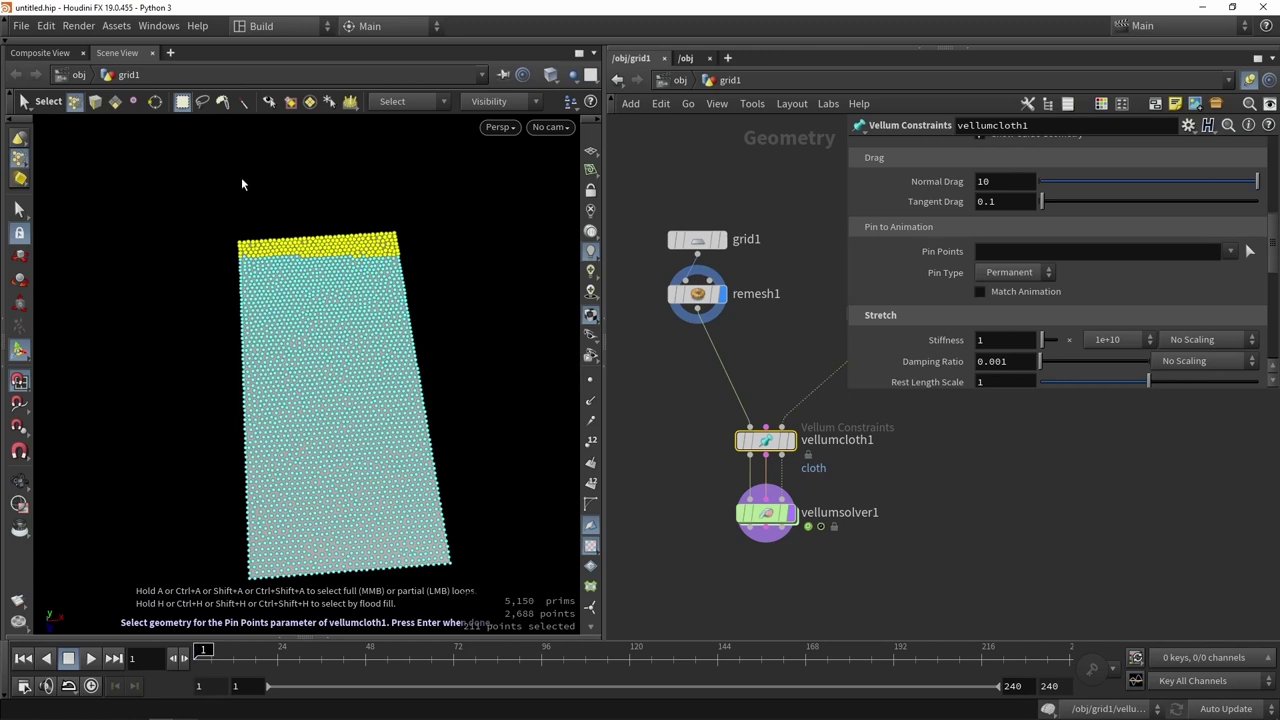
{"action": "key", "text": "Return"}
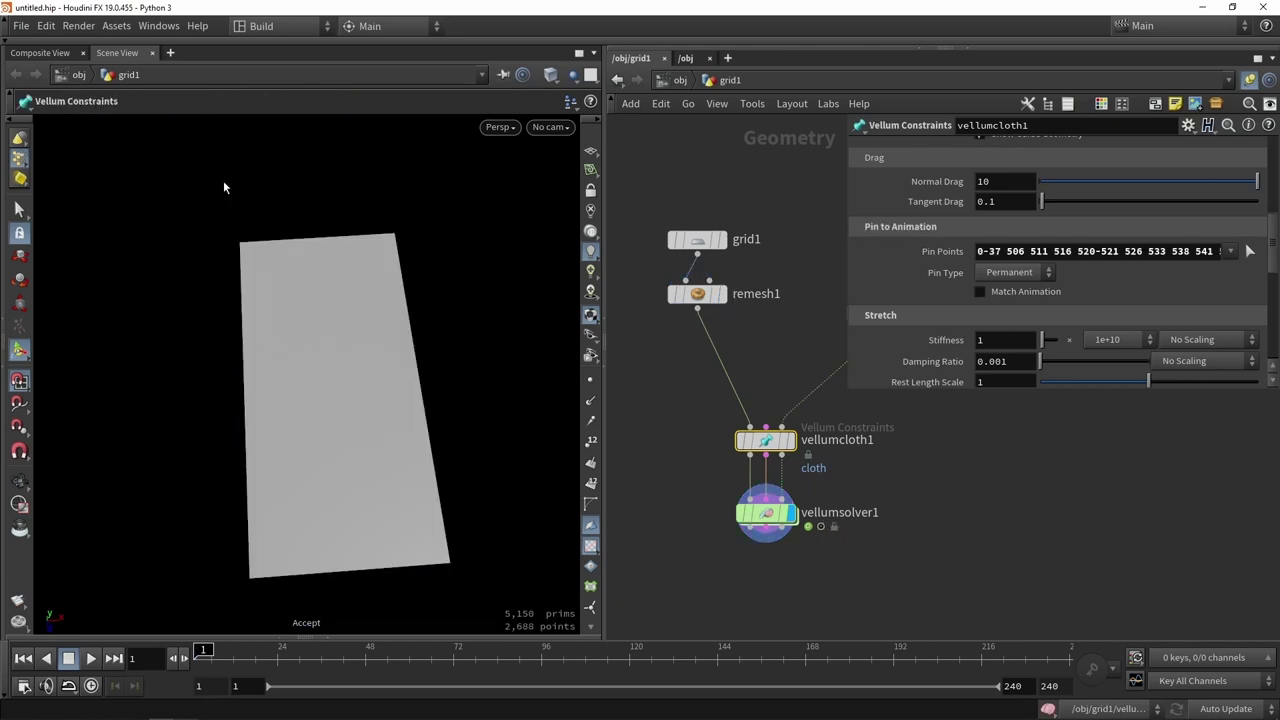
{"action": "left_click_drag", "start_coordinate": [984, 252], "coordinate": [1229, 256]}
{"action": "left_click", "coordinate": [984, 543]}
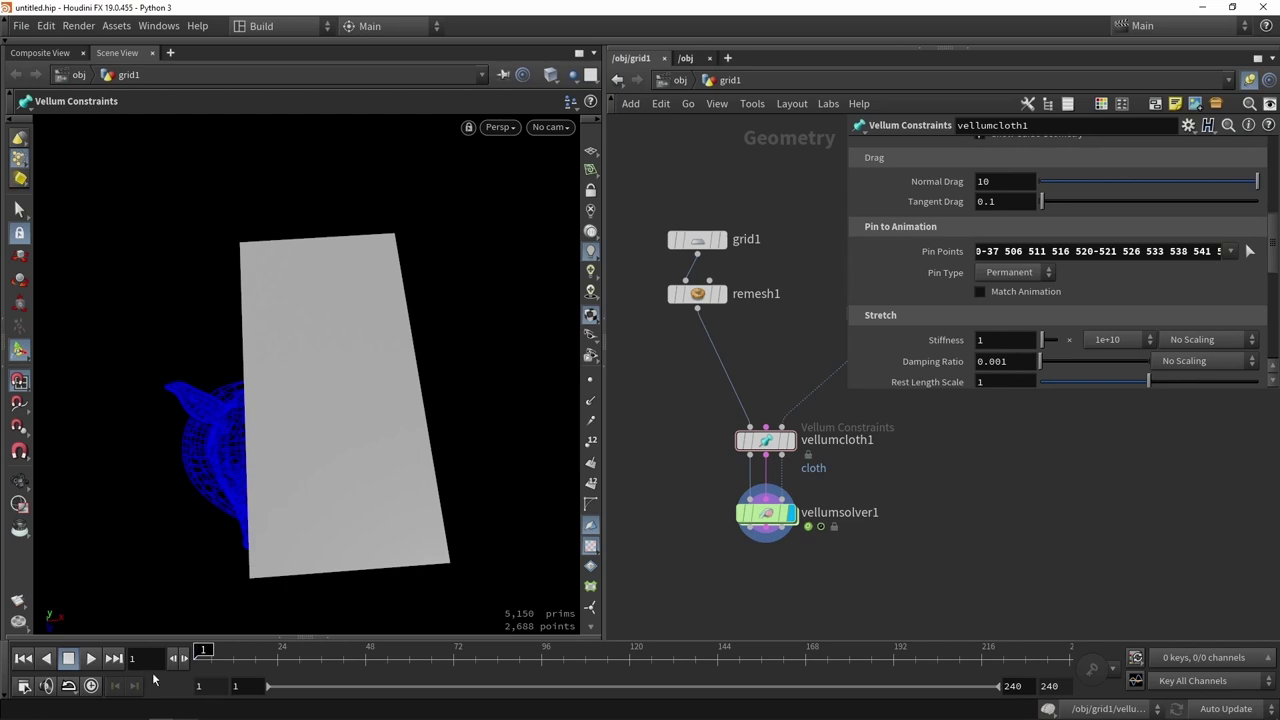
Play the simulation, stop it, and examine how the pinned cloth hangs over the pig head.
{"action": "left_click_drag", "start_coordinate": [456, 383], "coordinate": [397, 324], "text": "alt"}
{"action": "key", "text": "Return"}
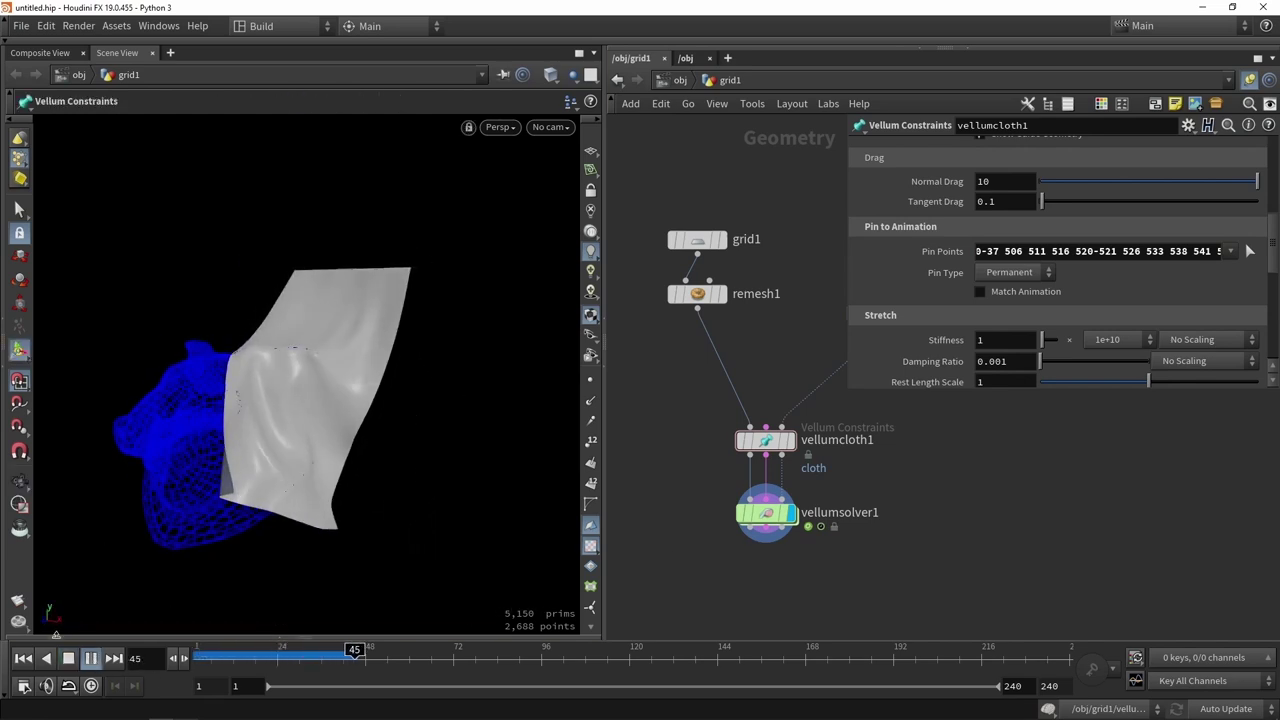
{"action": "left_click", "coordinate": [67, 659]}
{"action": "left_click_drag", "start_coordinate": [290, 380], "coordinate": [394, 230]}
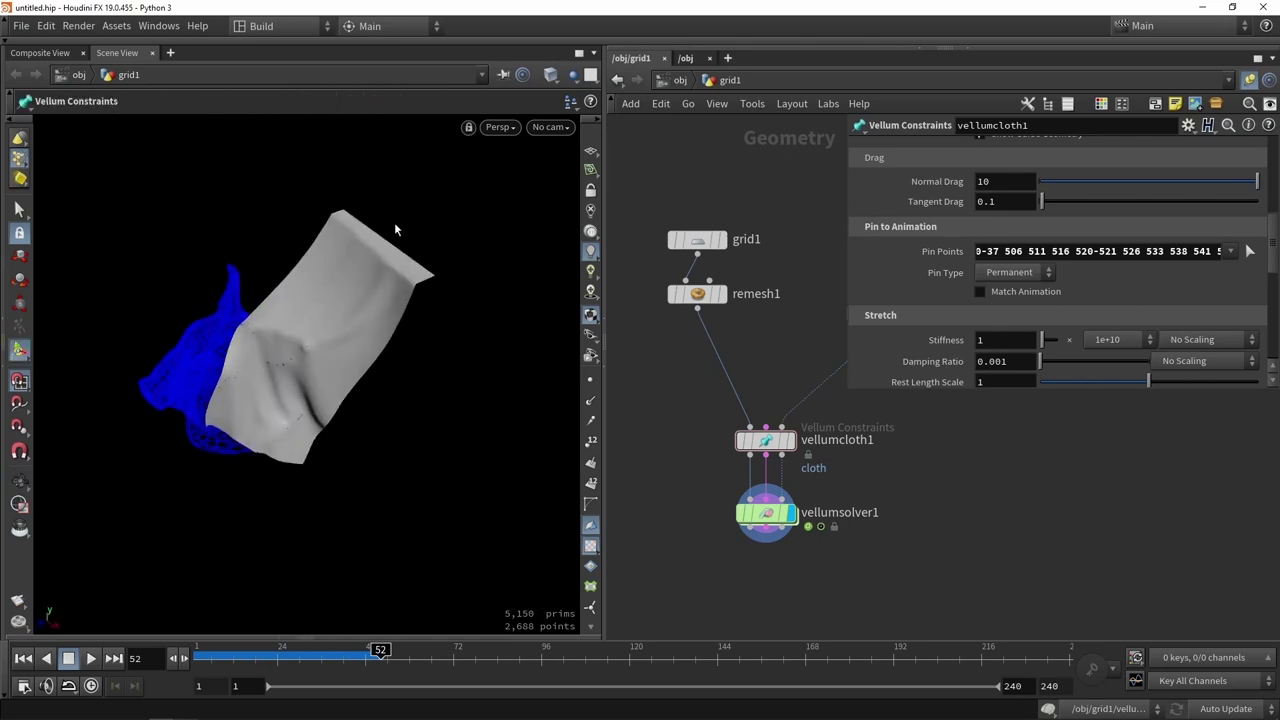
{"action": "left_click_drag", "start_coordinate": [350, 295], "coordinate": [362, 252]}
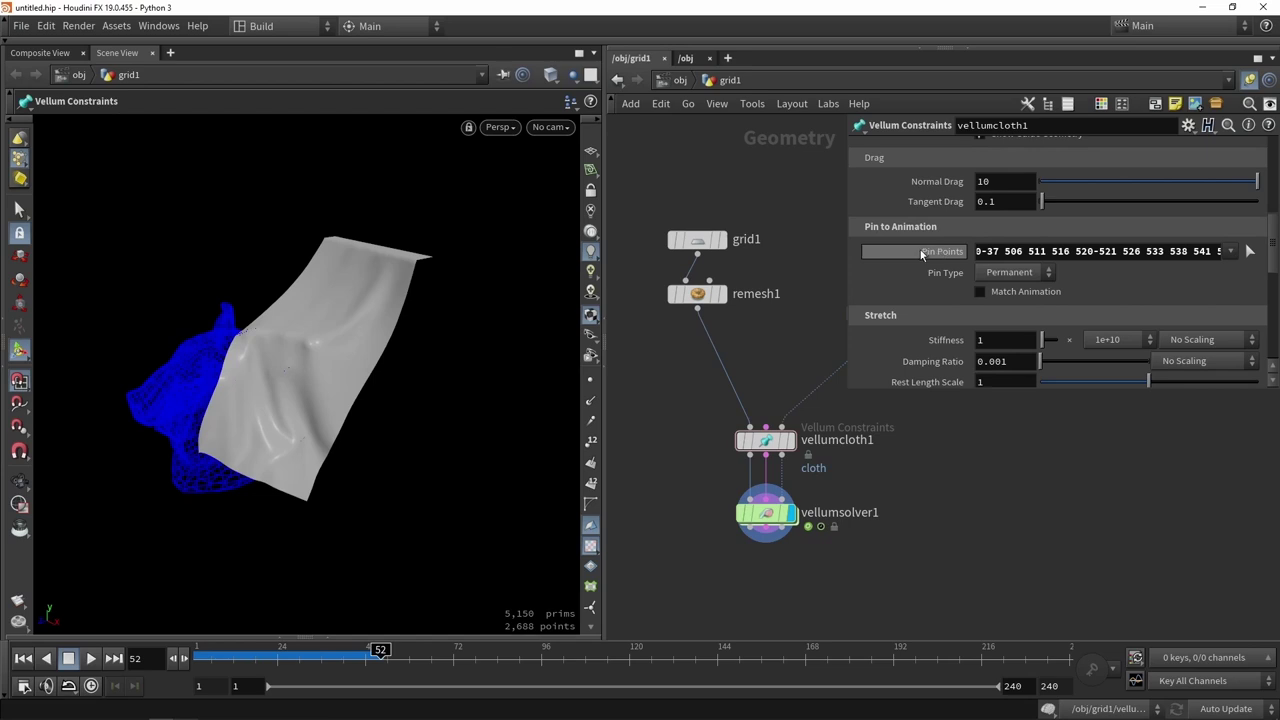
Set vellumcloth1's stretch Rest Length Scale to 1.344 and replay the simulation from the first frame.
{"action": "scroll", "coordinate": [921, 254], "scroll_direction": "down", "scroll_amount": 3}
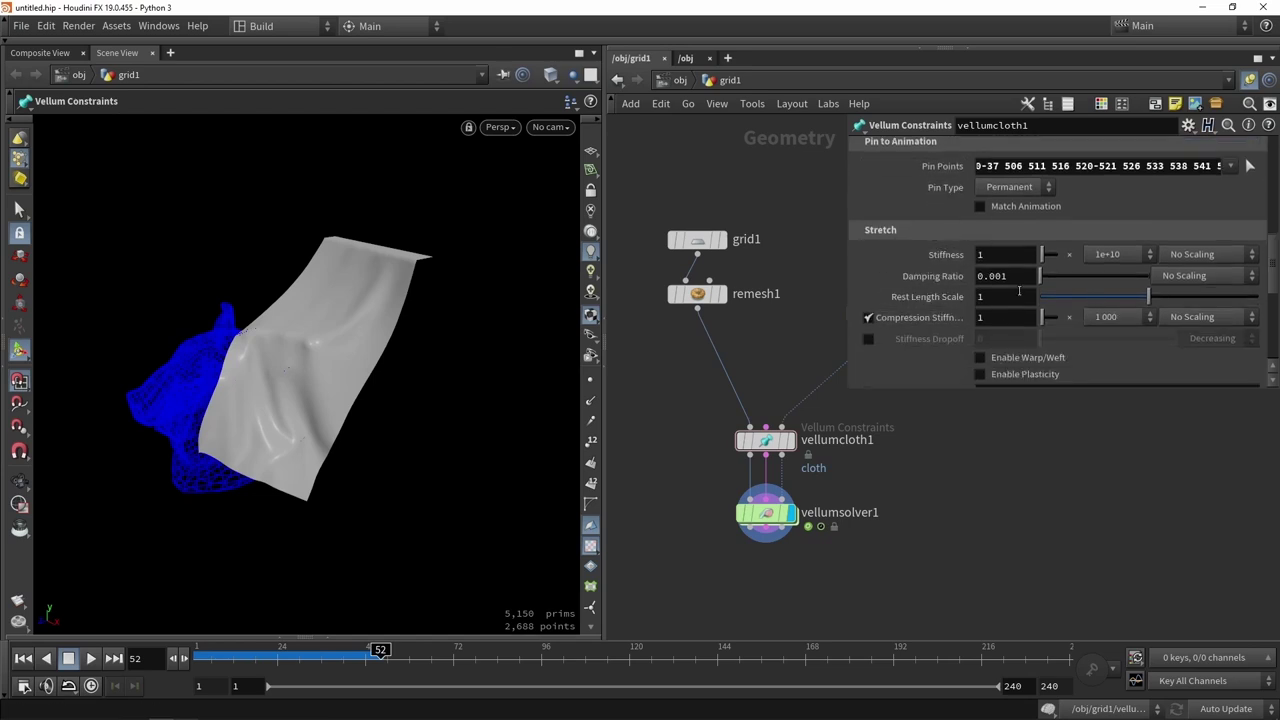
{"action": "left_click_drag", "start_coordinate": [1177, 296], "coordinate": [1186, 296]}
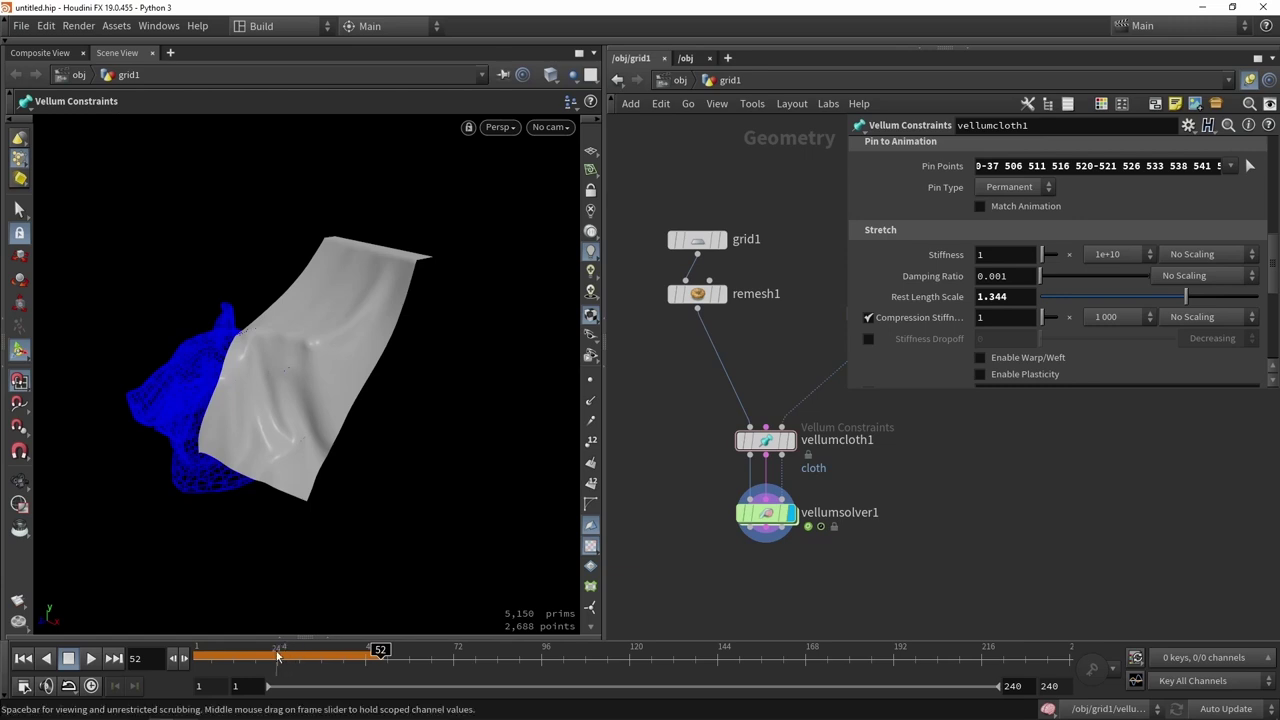
{"action": "left_click_drag", "start_coordinate": [278, 656], "coordinate": [134, 656]}
{"action": "left_click", "coordinate": [86, 658]}
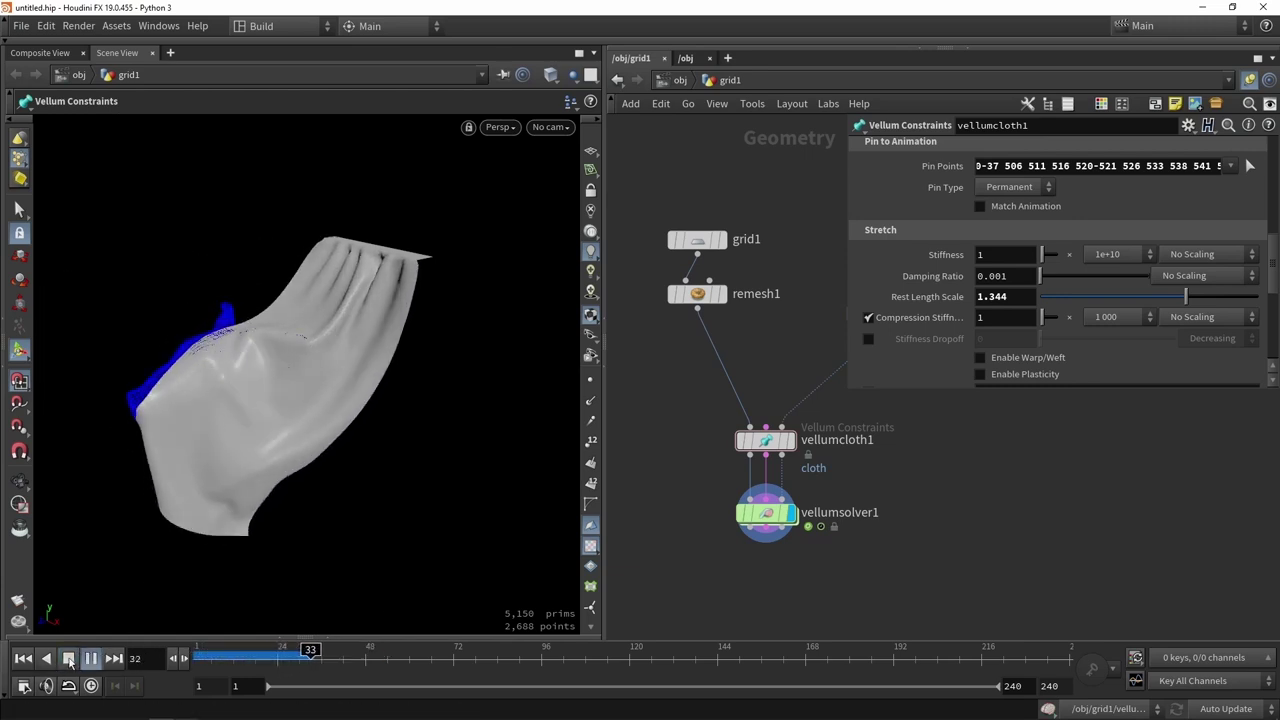
Examine the folds along the pinned edge with playback paused, then continue playing and inspect the settling cloth.
{"action": "key", "text": "Escape"}
{"action": "mouse_move", "coordinate": [340, 281]}
{"action": "left_mouse_down"}
{"action": "mouse_move", "coordinate": [391, 275]}
{"action": "mouse_move", "coordinate": [319, 267]}
{"action": "left_mouse_up"}
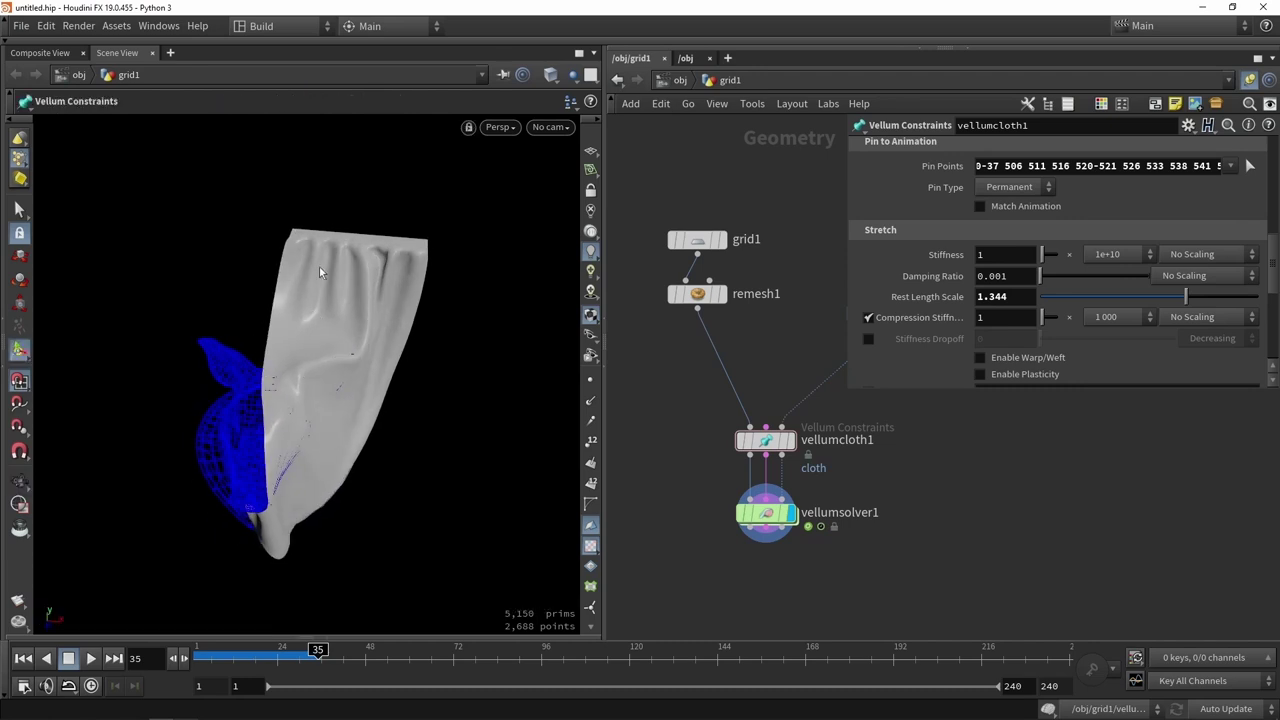
{"action": "left_click_drag", "start_coordinate": [427, 257], "coordinate": [384, 233], "text": "alt"}
{"action": "right_click_drag", "start_coordinate": [384, 233], "coordinate": [371, 306], "text": "alt"}
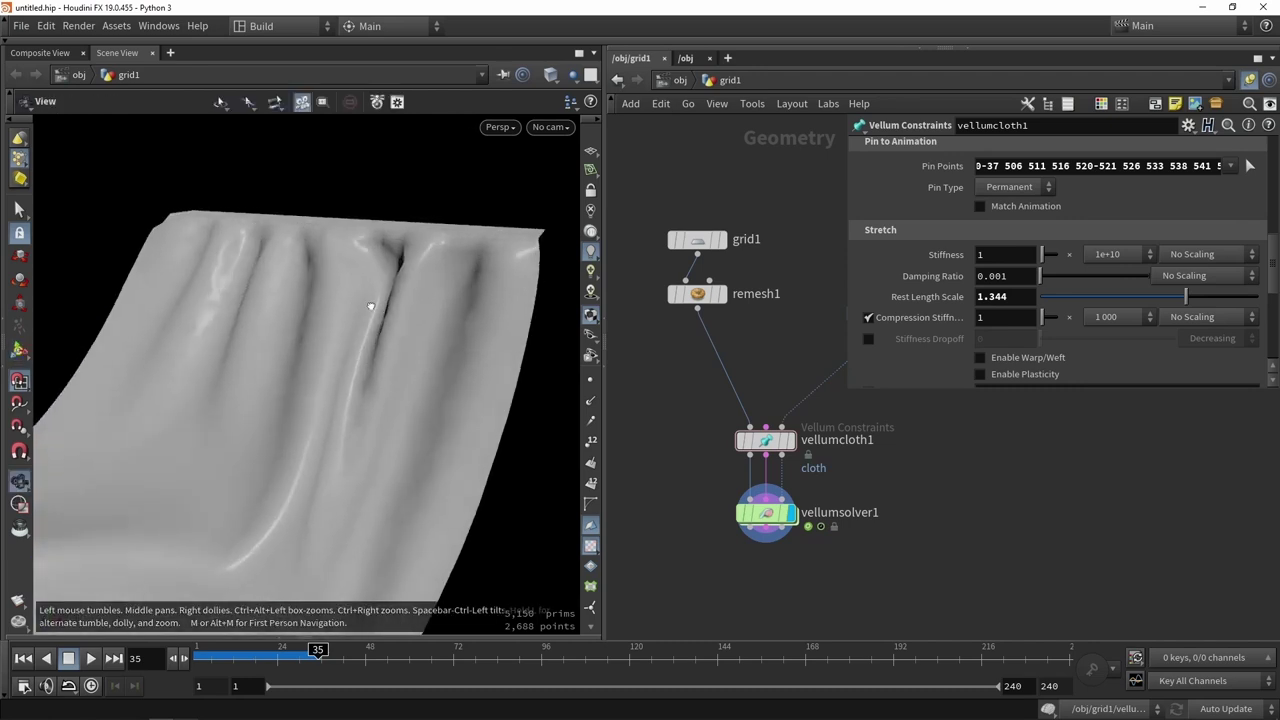
{"action": "left_click_drag", "start_coordinate": [371, 306], "coordinate": [326, 423], "text": "alt"}
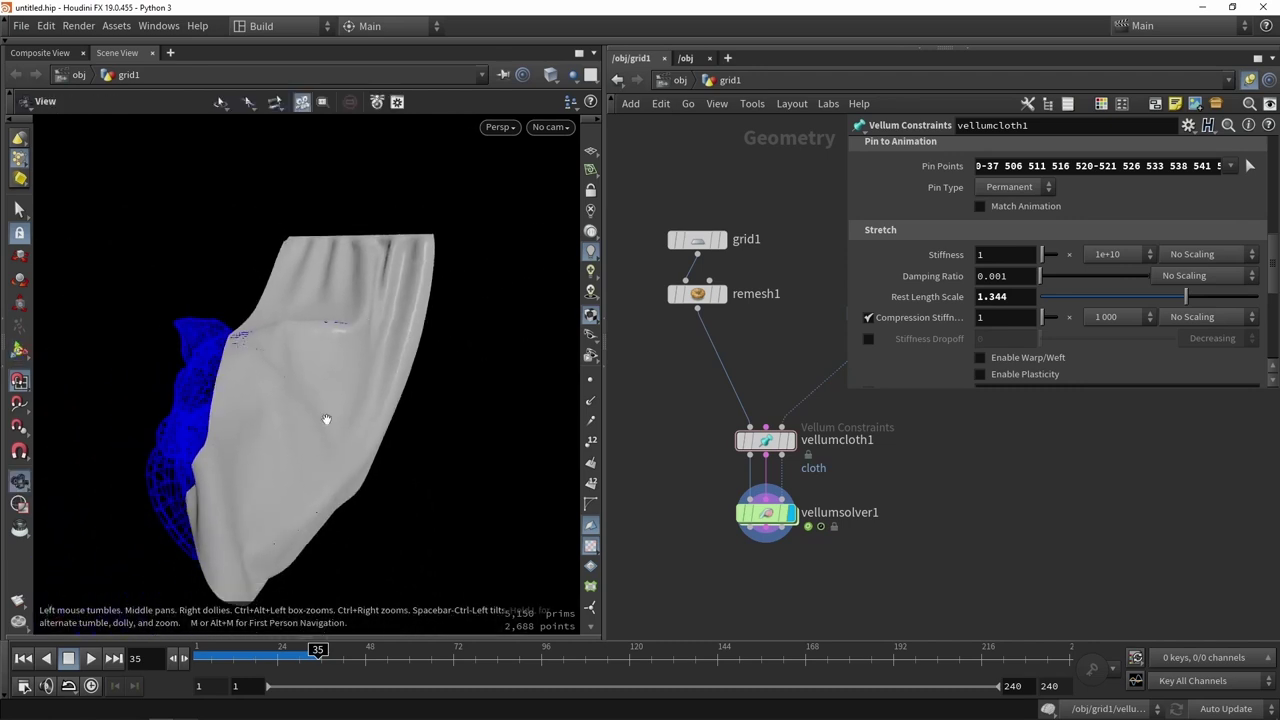
{"action": "left_click", "coordinate": [88, 660]}
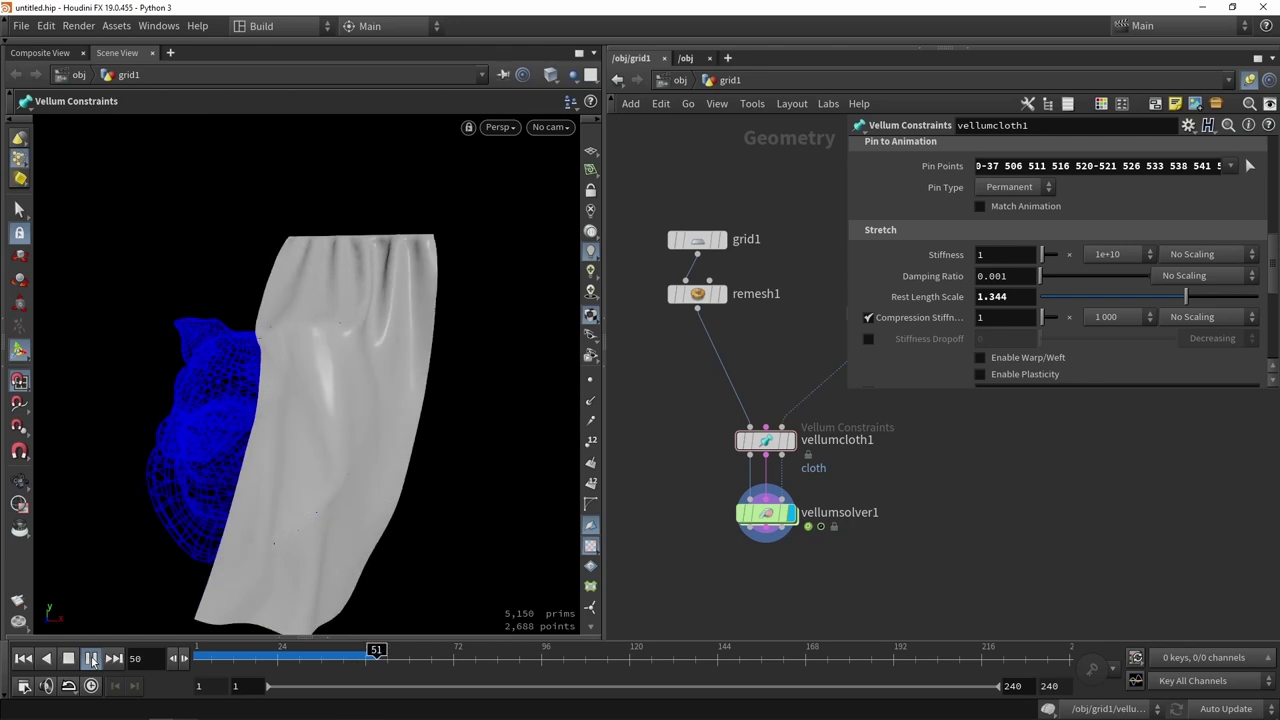
{"action": "left_click", "coordinate": [89, 659]}
{"action": "key", "text": "Escape"}
{"action": "mouse_move", "coordinate": [320, 400]}
{"action": "left_mouse_down"}
{"action": "mouse_move", "coordinate": [214, 374]}
{"action": "mouse_move", "coordinate": [322, 393]}
{"action": "left_mouse_up"}
{"action": "right_click_drag", "start_coordinate": [322, 392], "coordinate": [480, 366]}
{"action": "scroll", "coordinate": [1004, 287], "scroll_direction": "up", "scroll_amount": 3}
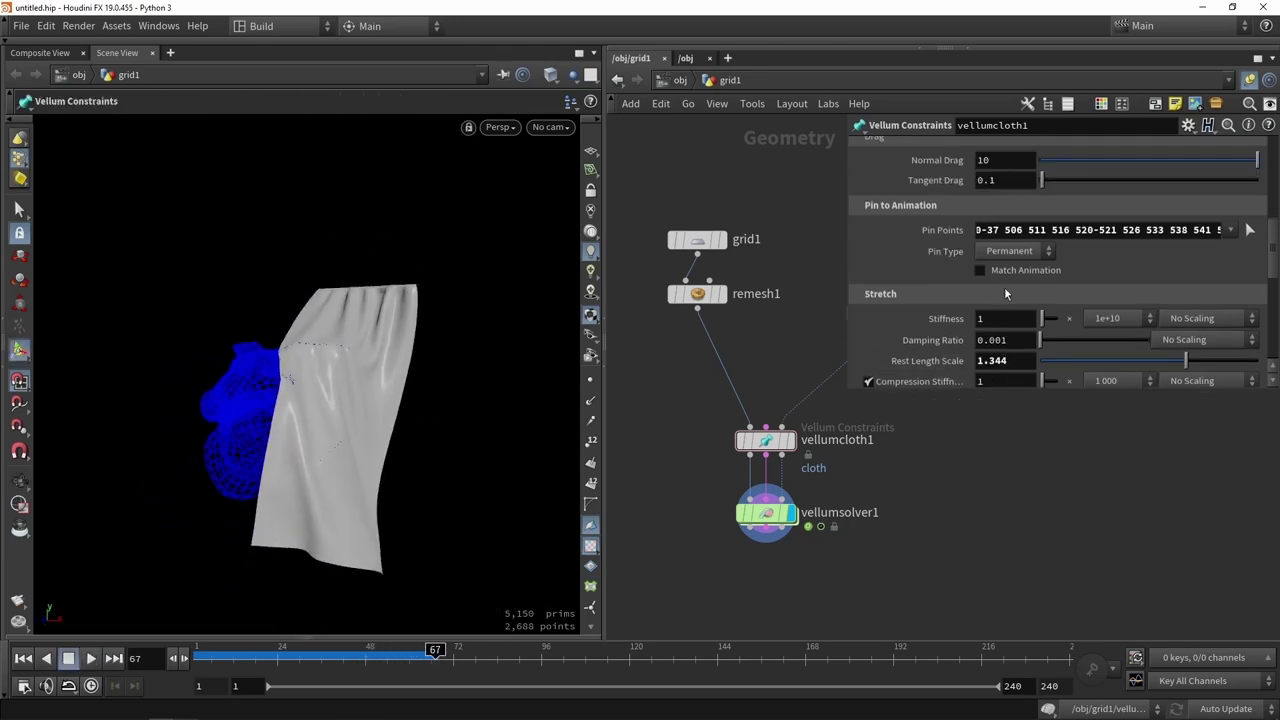
Clear vellumcloth1's Pin Points, reset the stretch Rest Length Scale to 1, and return to the first frame.
{"action": "middle_click", "coordinate": [1029, 272], "text": "ctrl"}
{"action": "scroll", "coordinate": [1026, 264], "scroll_direction": "down", "scroll_amount": 3}
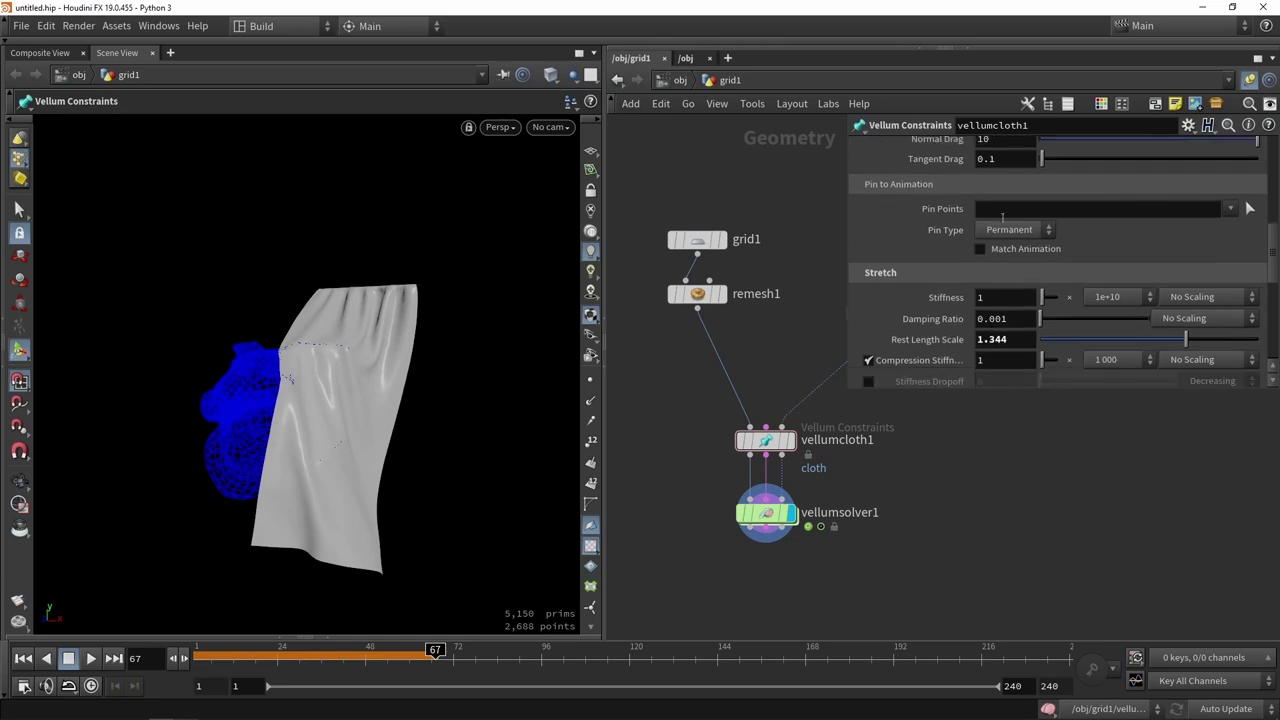
{"action": "middle_click", "coordinate": [992, 339], "text": "ctrl"}
{"action": "scroll", "coordinate": [950, 320], "scroll_direction": "down", "scroll_amount": 6}
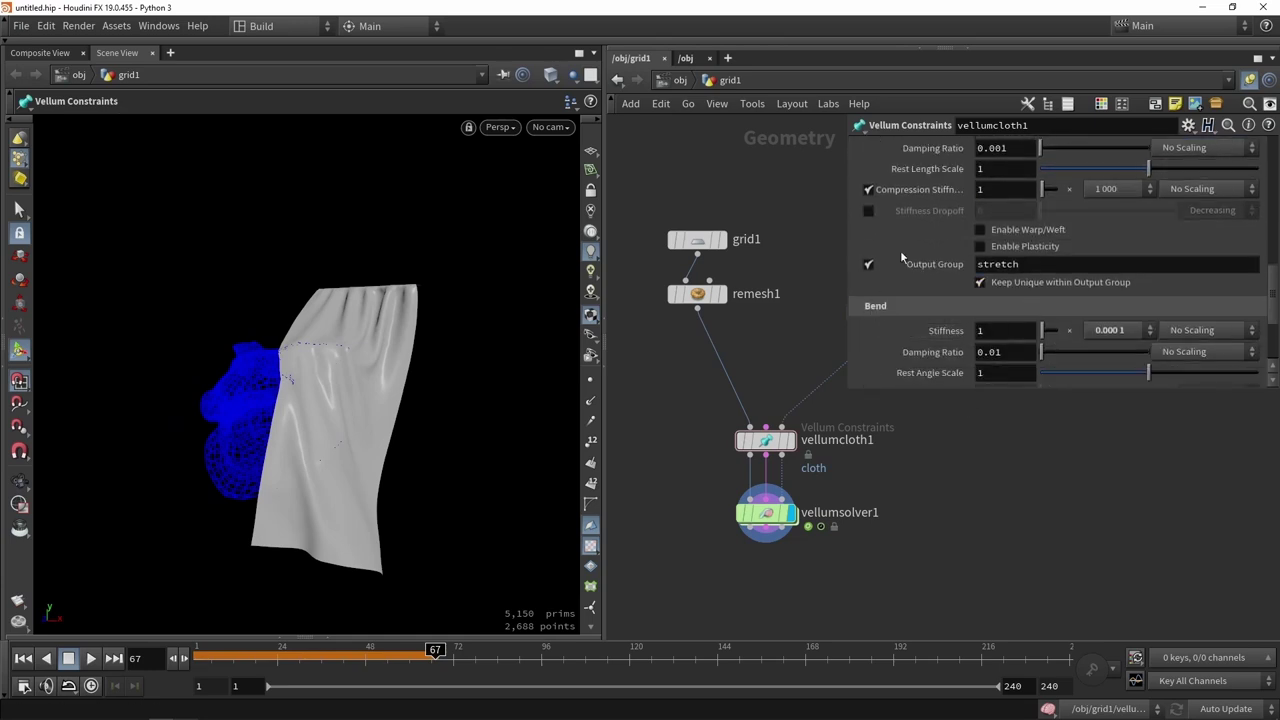
{"action": "scroll", "coordinate": [940, 312], "scroll_direction": "up", "scroll_amount": 6}
{"action": "left_click_drag", "start_coordinate": [214, 655], "coordinate": [180, 653]}
{"action": "left_click_drag", "start_coordinate": [312, 412], "coordinate": [296, 468], "text": "alt"}
Narrow the parameter pane over the network and display the output of remesh1.
{"action": "middle_click_drag", "start_coordinate": [654, 494], "coordinate": [634, 429]}
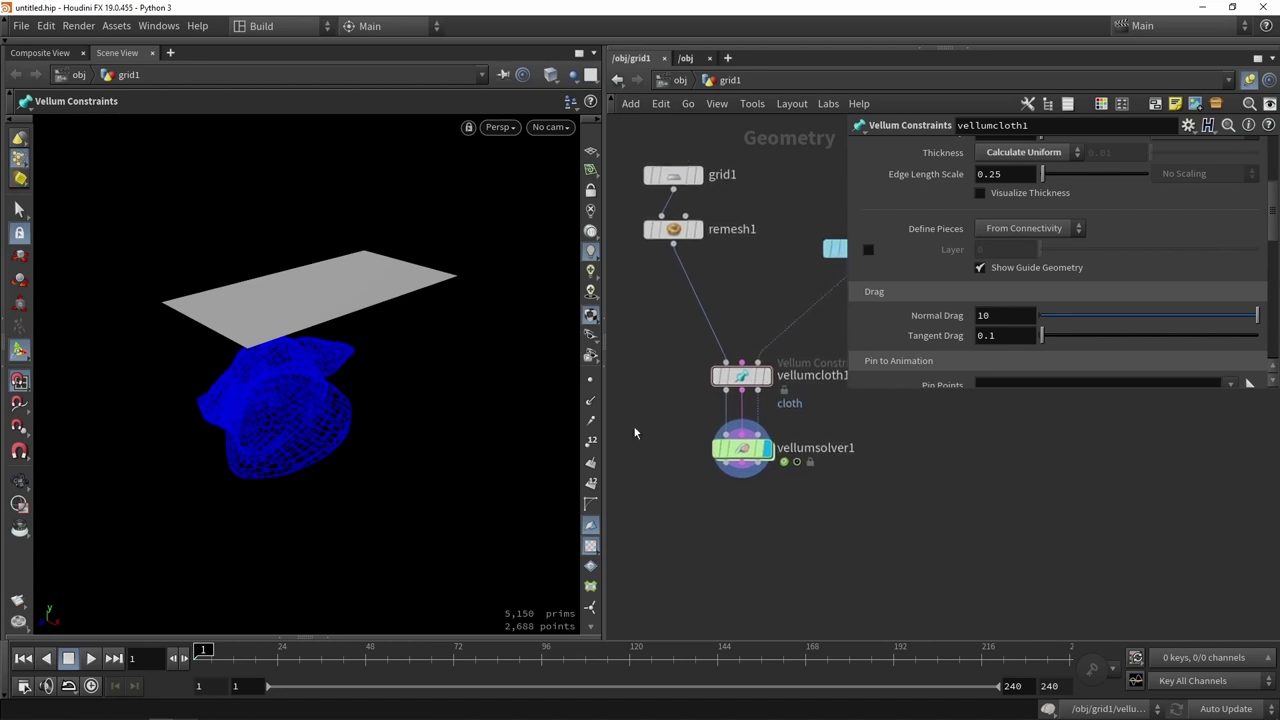
{"action": "scroll", "coordinate": [635, 428], "scroll_direction": "down", "scroll_amount": 3}
{"action": "left_click_drag", "start_coordinate": [849, 390], "coordinate": [940, 381]}
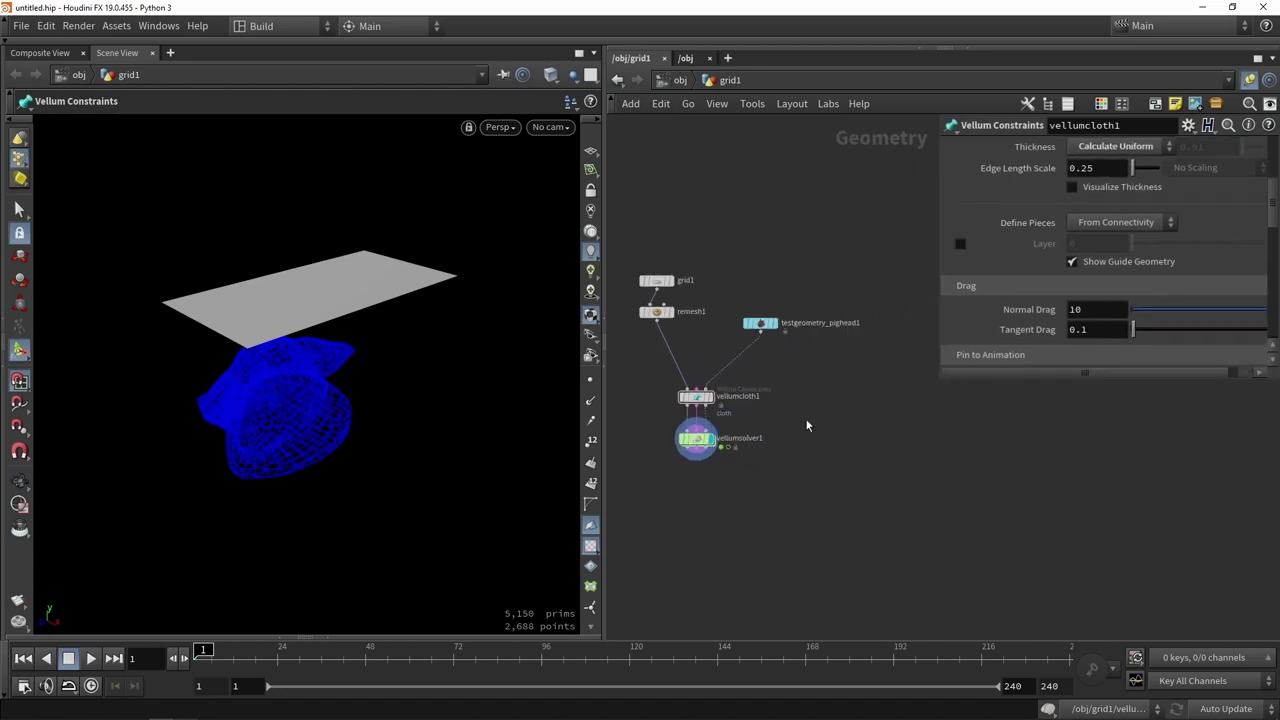
{"action": "middle_click_drag", "start_coordinate": [807, 425], "coordinate": [829, 451]}
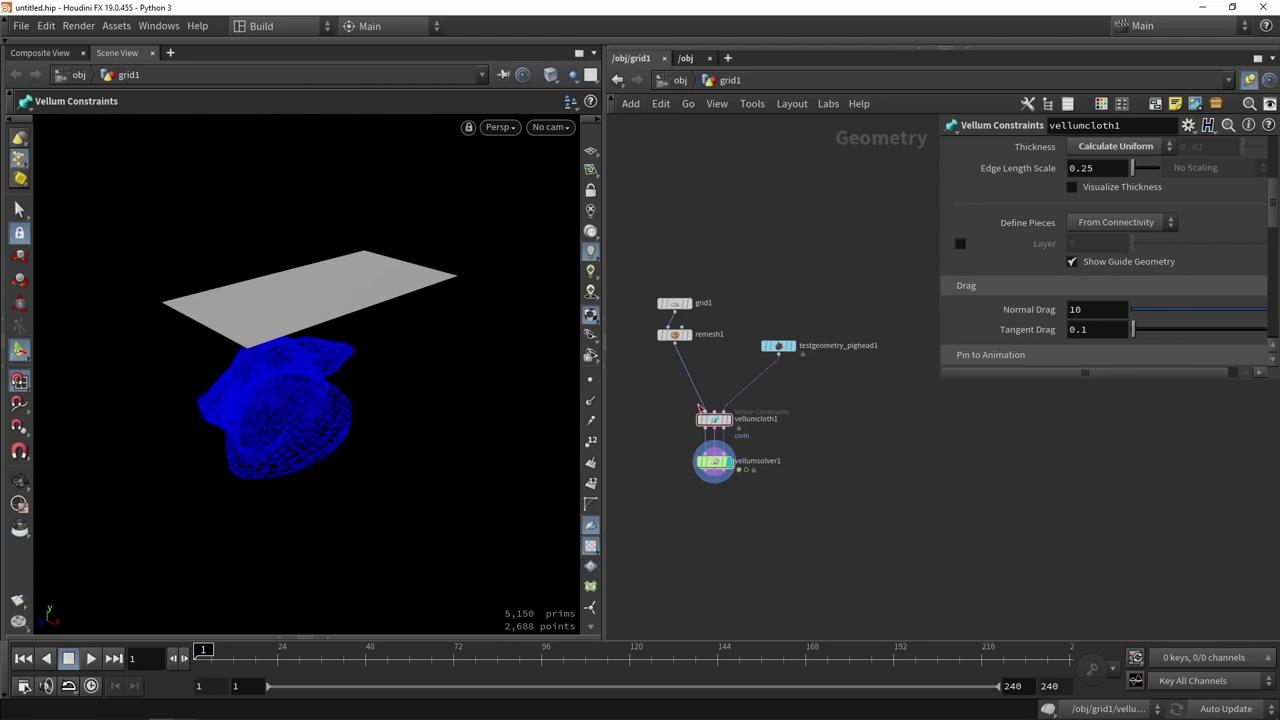
{"action": "scroll", "coordinate": [673, 334], "scroll_direction": "up", "scroll_amount": 5}
{"action": "left_click", "coordinate": [684, 337]}
{"action": "left_click", "coordinate": [696, 342]}
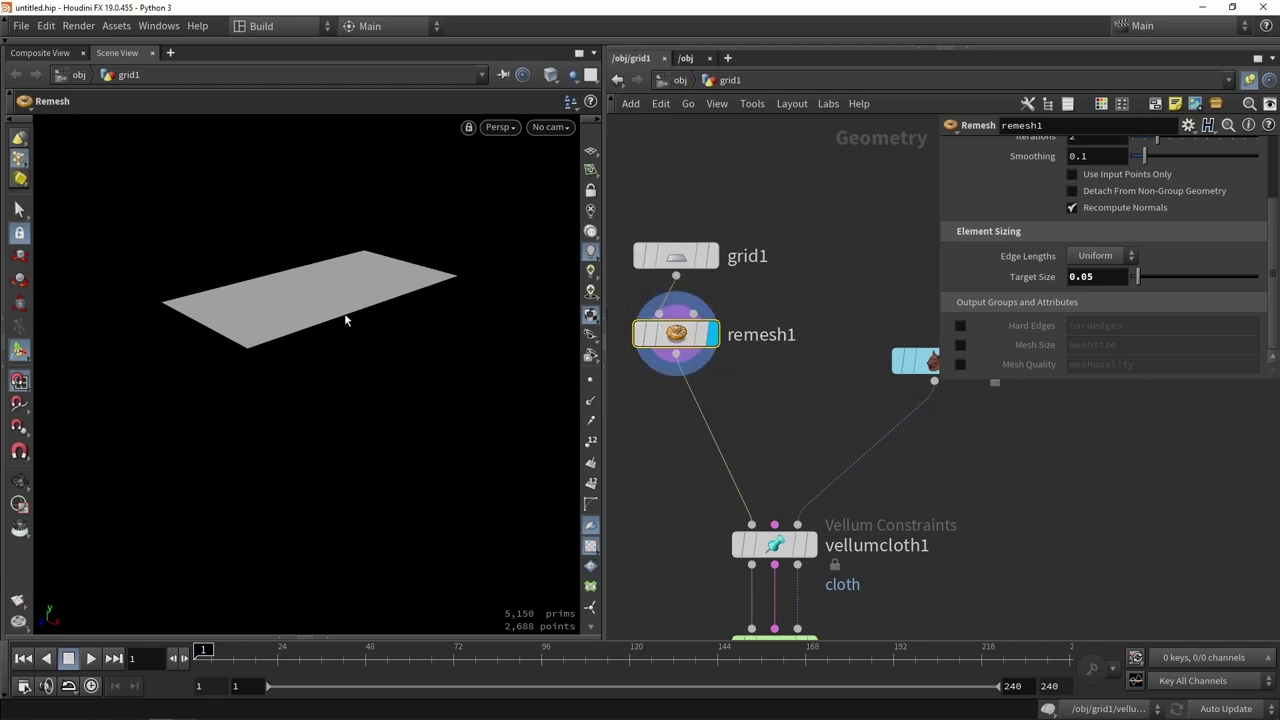
{"action": "scroll", "coordinate": [385, 284], "scroll_direction": "up", "scroll_amount": 3}
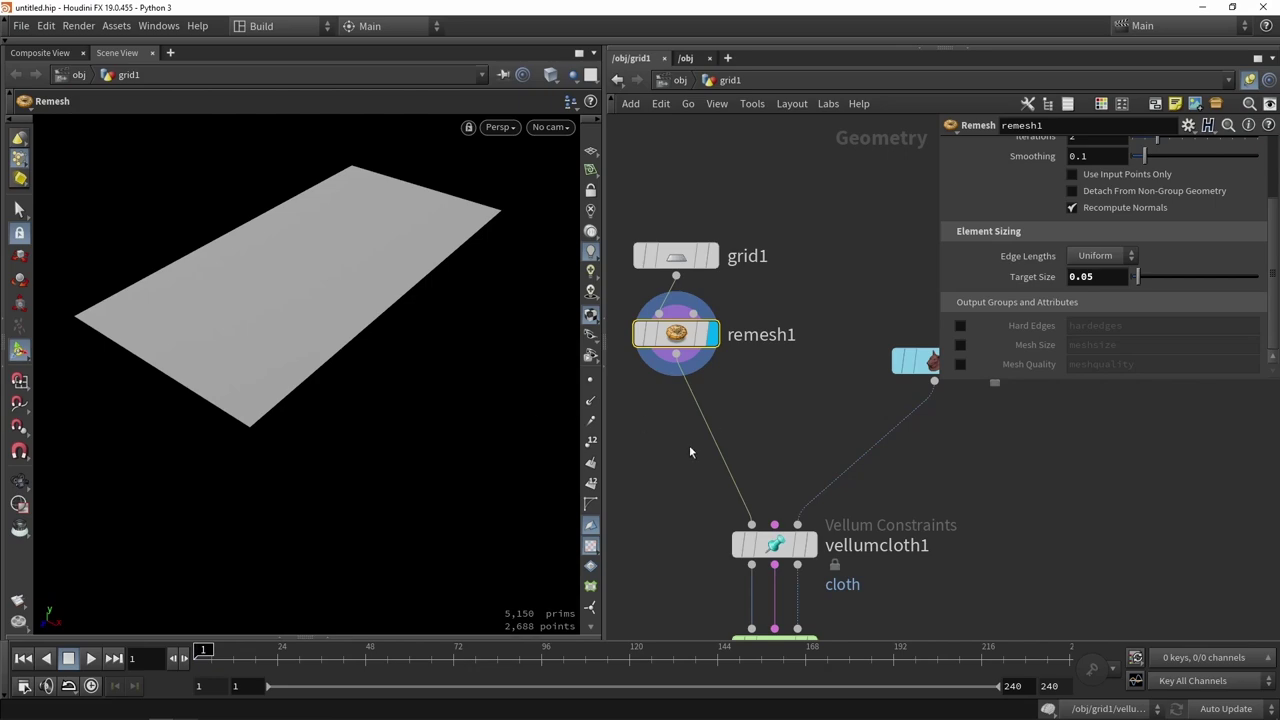
Add a UV Flatten node between remesh1 and vellumcloth1 and display its output.
{"action": "key", "text": "Tab"}
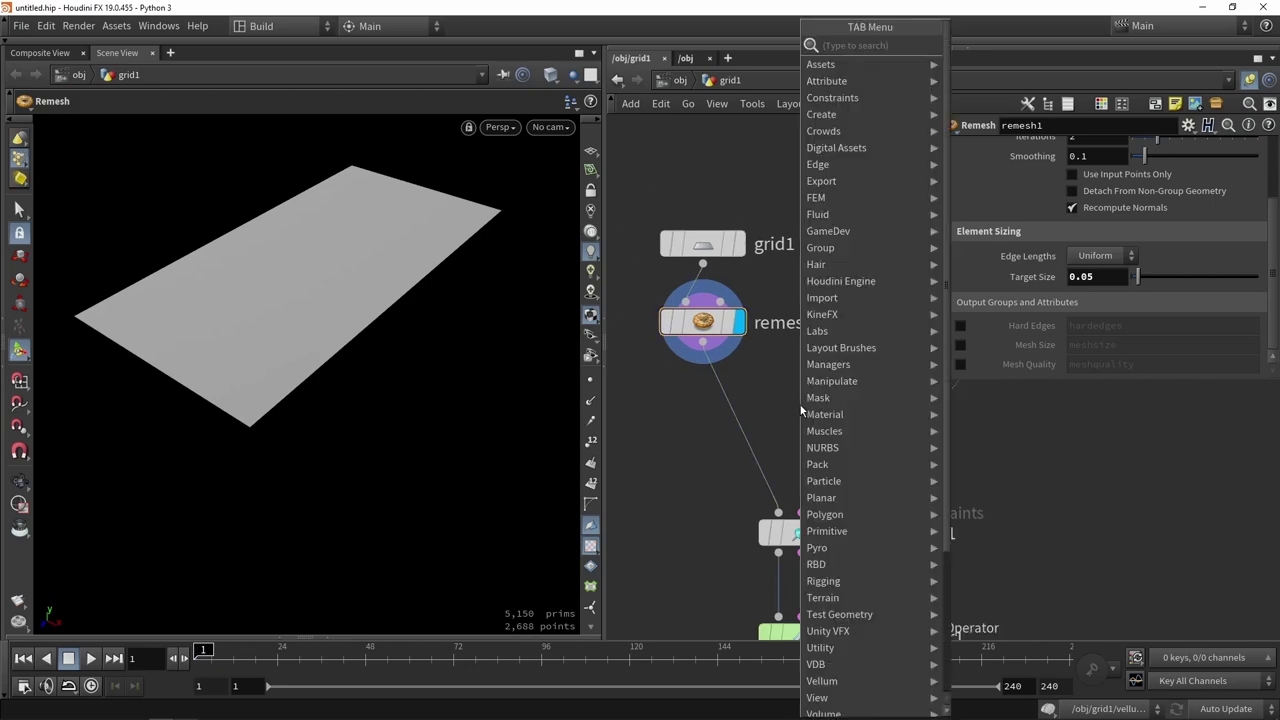
{"action": "type", "text": "flat"}
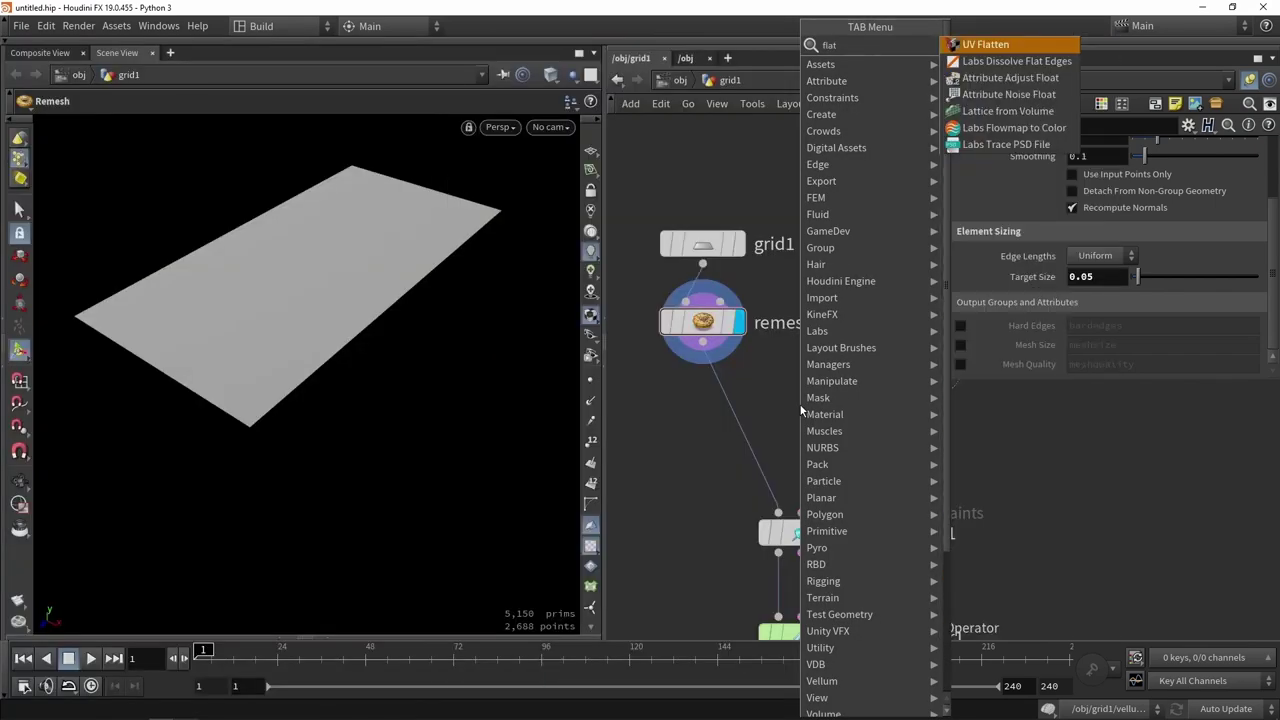
{"action": "key", "text": "Return"}
{"action": "left_click", "coordinate": [800, 405]}
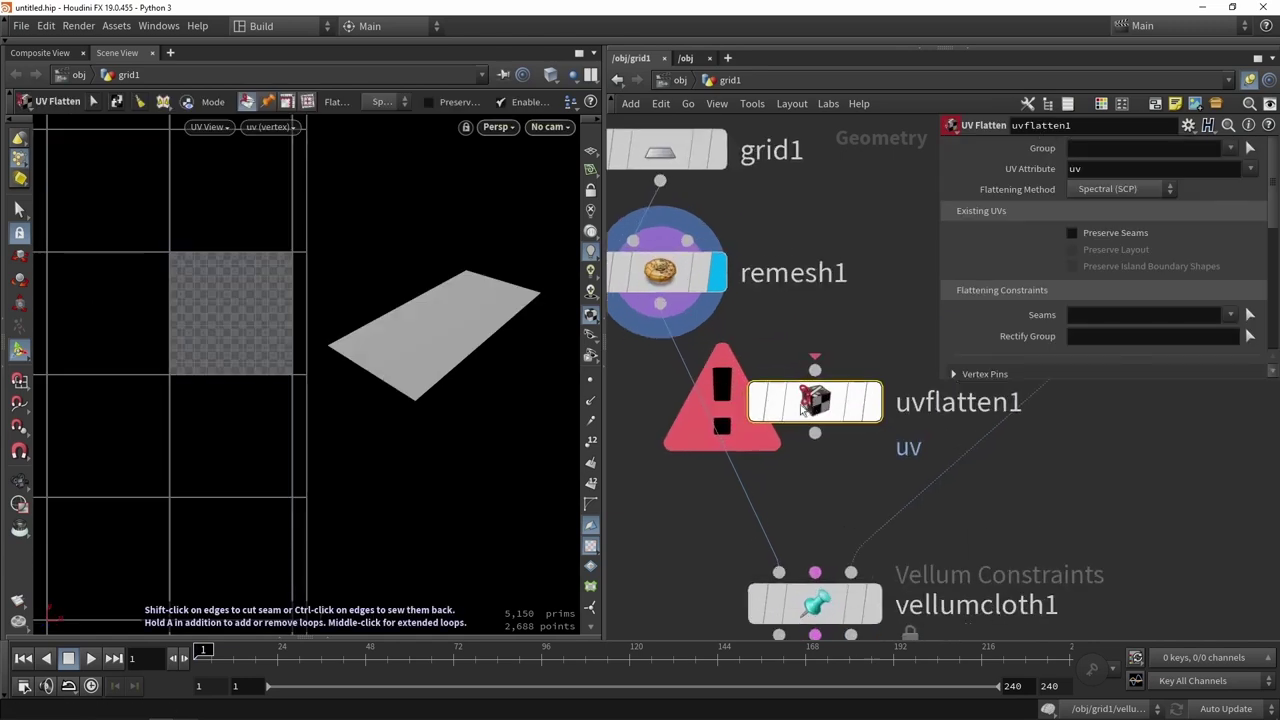
{"action": "left_click_drag", "start_coordinate": [704, 408], "coordinate": [693, 412]}
{"action": "left_click", "coordinate": [760, 402]}
{"action": "scroll", "coordinate": [693, 410], "scroll_direction": "down", "scroll_amount": 5}
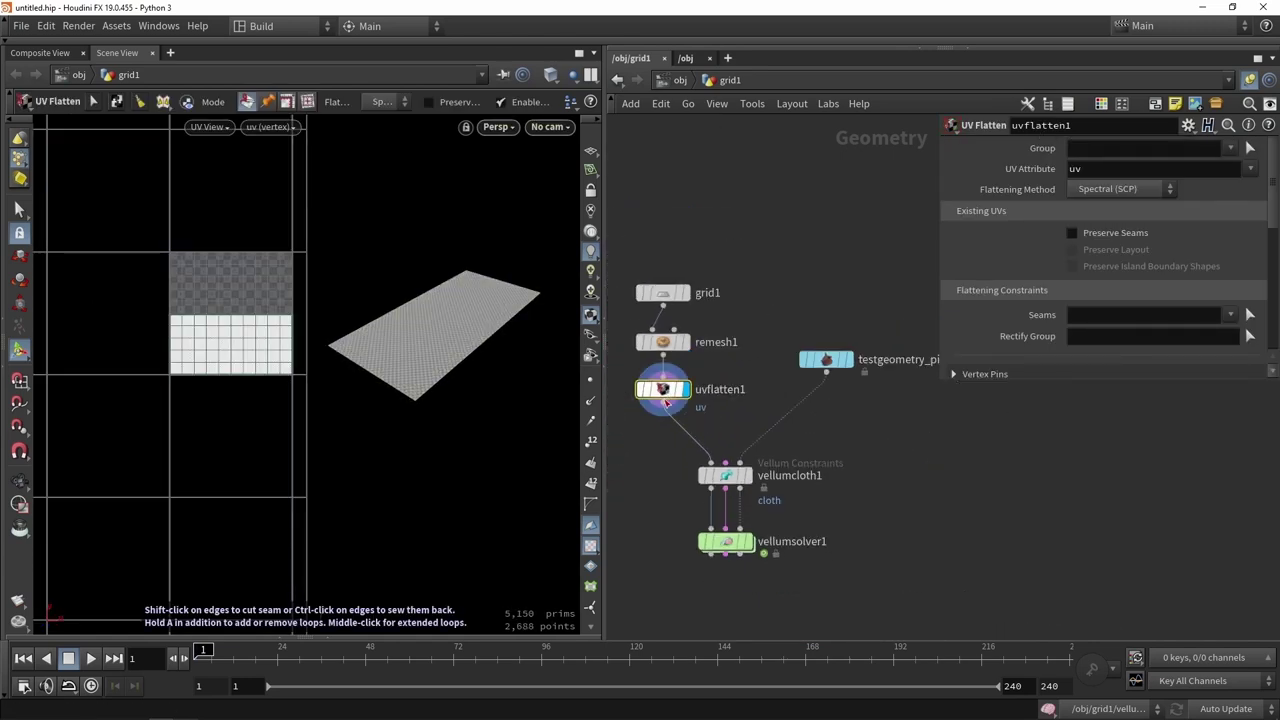
Add a UV Unwrap node, feed it from remesh1's output, and display its result.
{"action": "scroll", "coordinate": [692, 438], "scroll_direction": "up", "scroll_amount": 3}
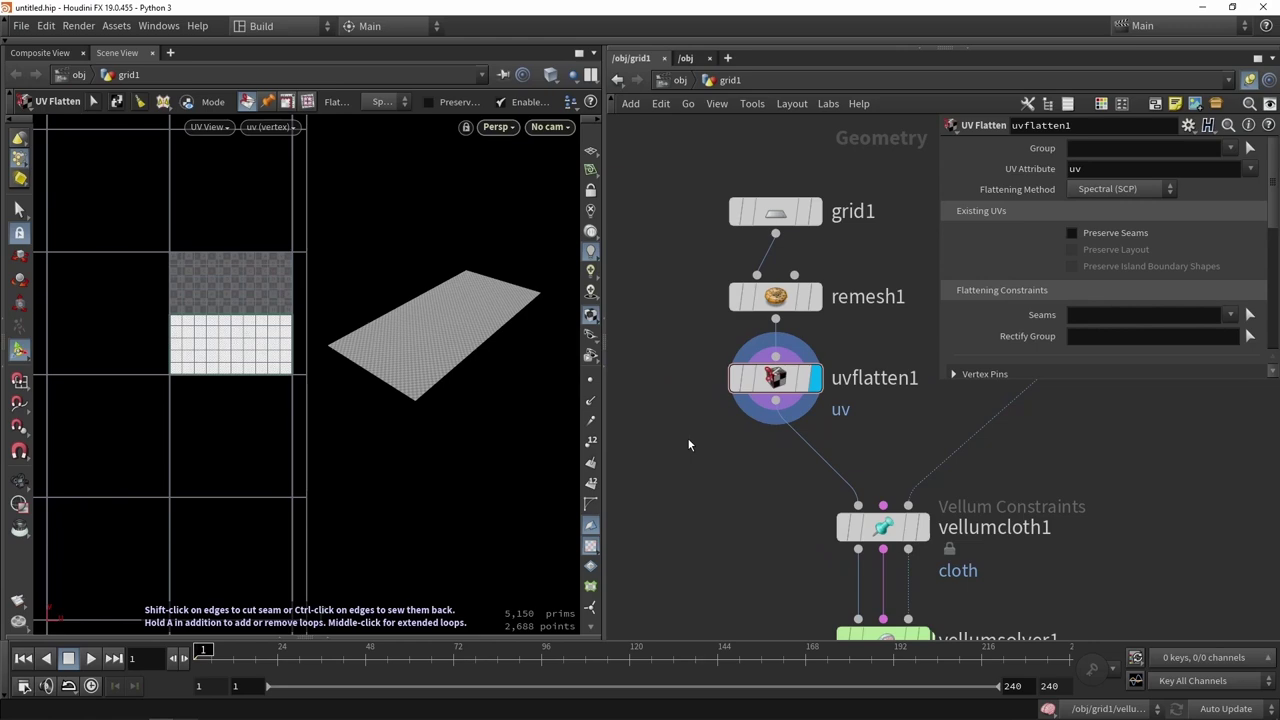
{"action": "key", "text": "Tab"}
{"action": "type", "text": "un"}
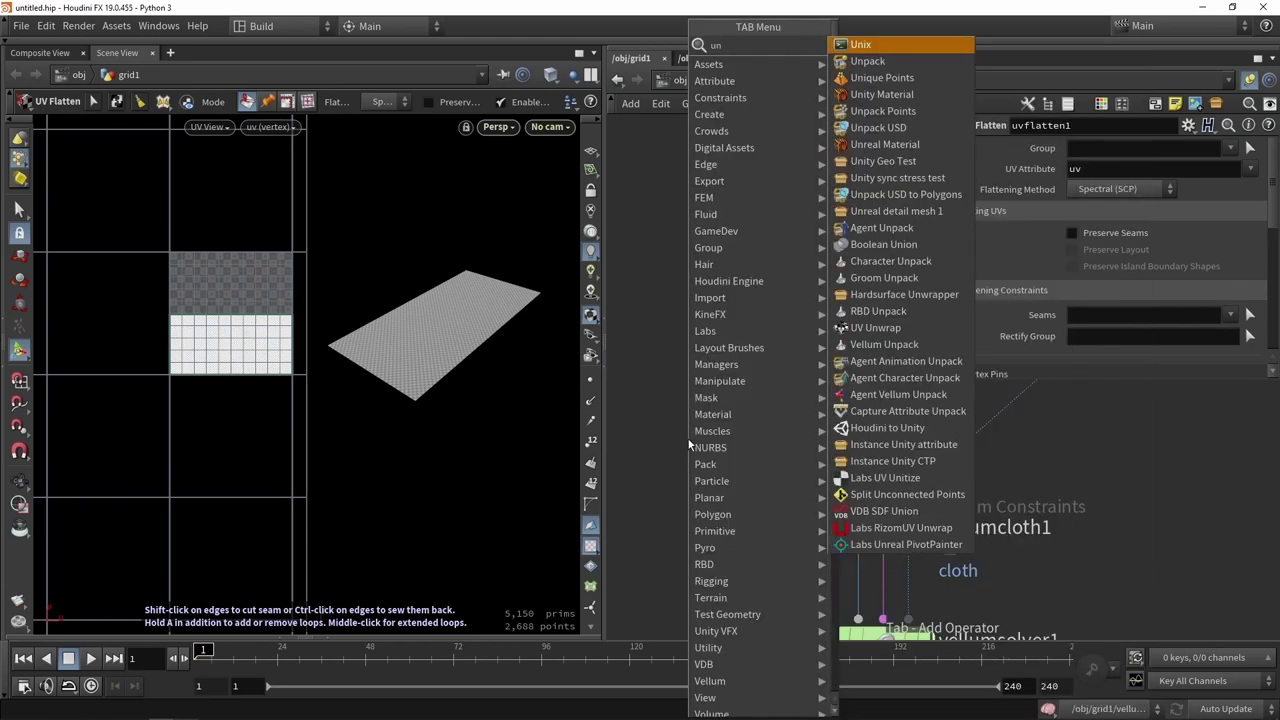
{"action": "type", "text": "wr"}
{"action": "key", "text": "Down"}
{"action": "key", "text": "Return"}
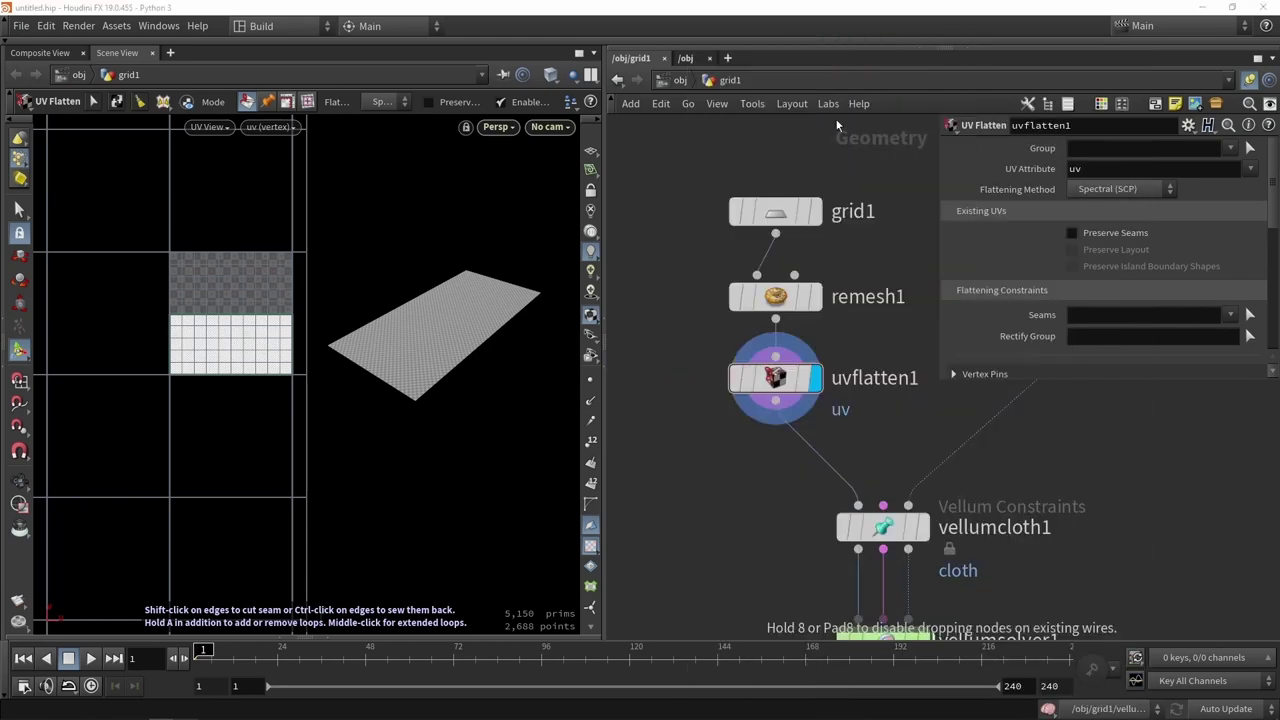
{"action": "left_click", "coordinate": [707, 440]}
{"action": "left_click_drag", "start_coordinate": [775, 320], "coordinate": [690, 444]}
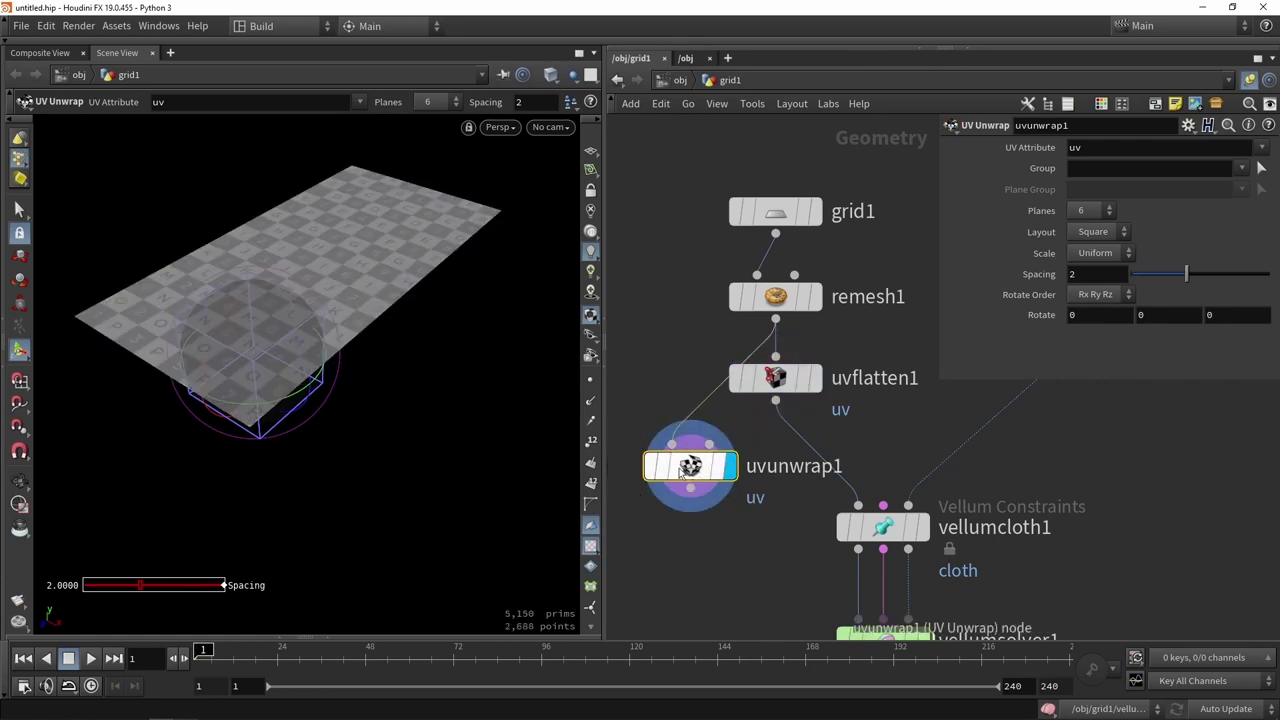
Delete the UV Unwrap node and display the output of uvflatten1 again.
{"action": "key", "text": "Delete"}
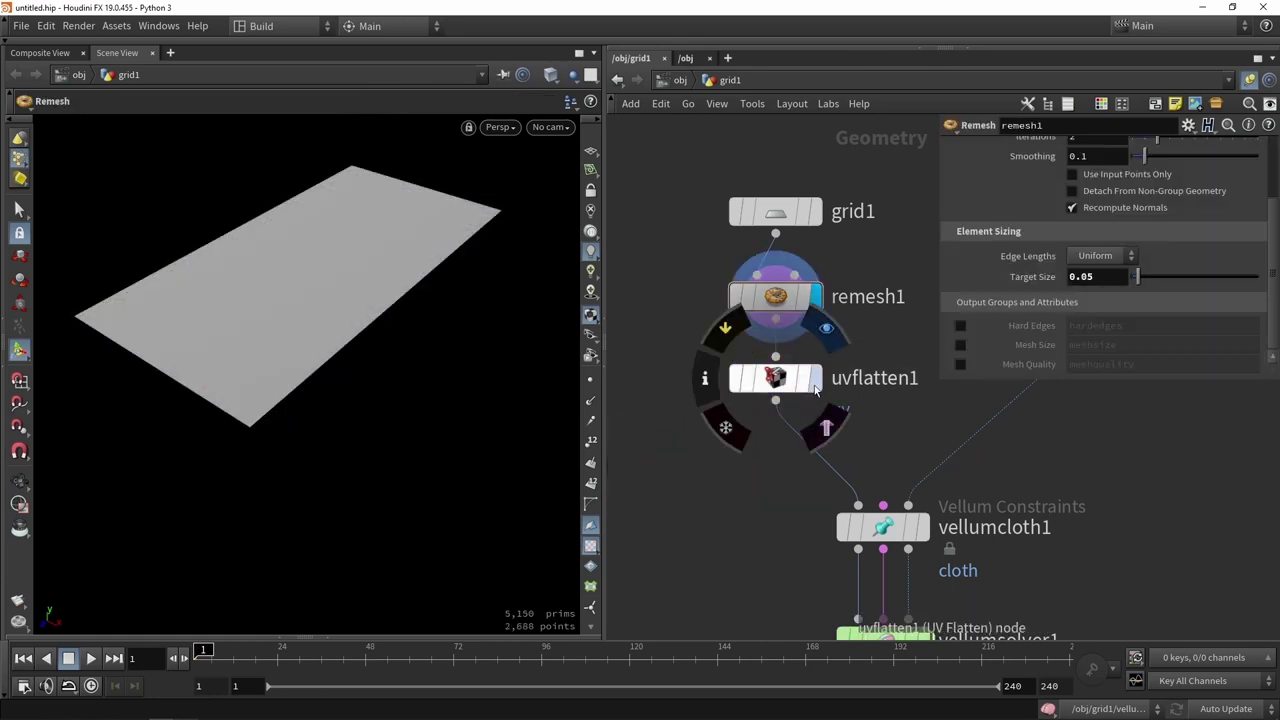
{"action": "left_click", "coordinate": [814, 379]}
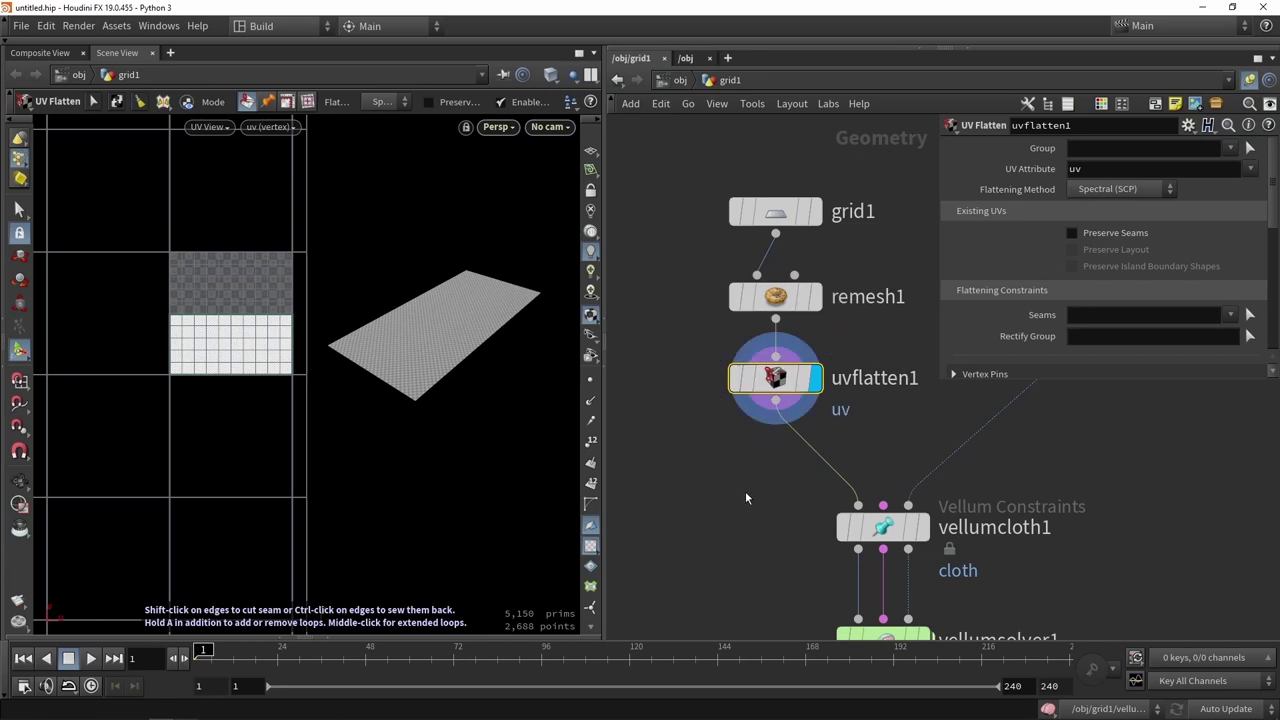
{"action": "middle_click_drag", "start_coordinate": [742, 496], "coordinate": [698, 447]}
{"action": "mouse_move", "coordinate": [733, 342]}
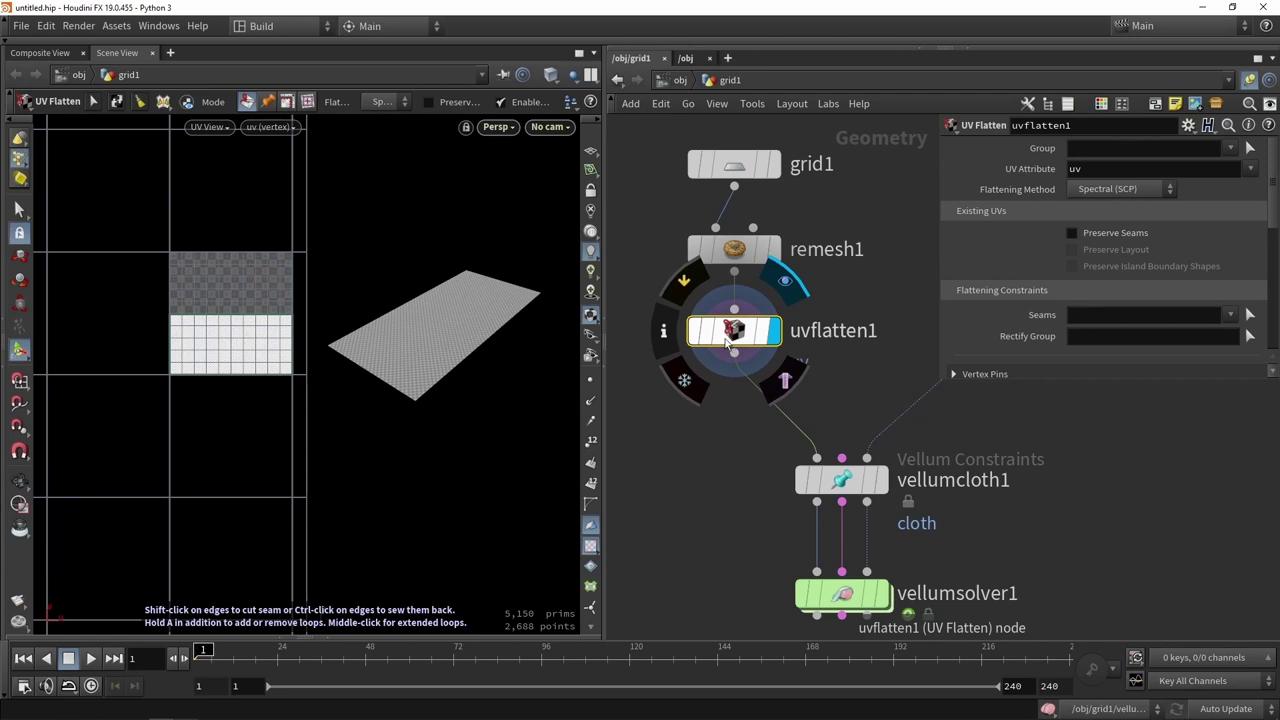
Display vellumsolver1, play the simulation until the cloth drapes over the pig head, stop it, and inspect the UV checker on the folds.
{"action": "middle_click_drag", "start_coordinate": [734, 493], "coordinate": [705, 365]}
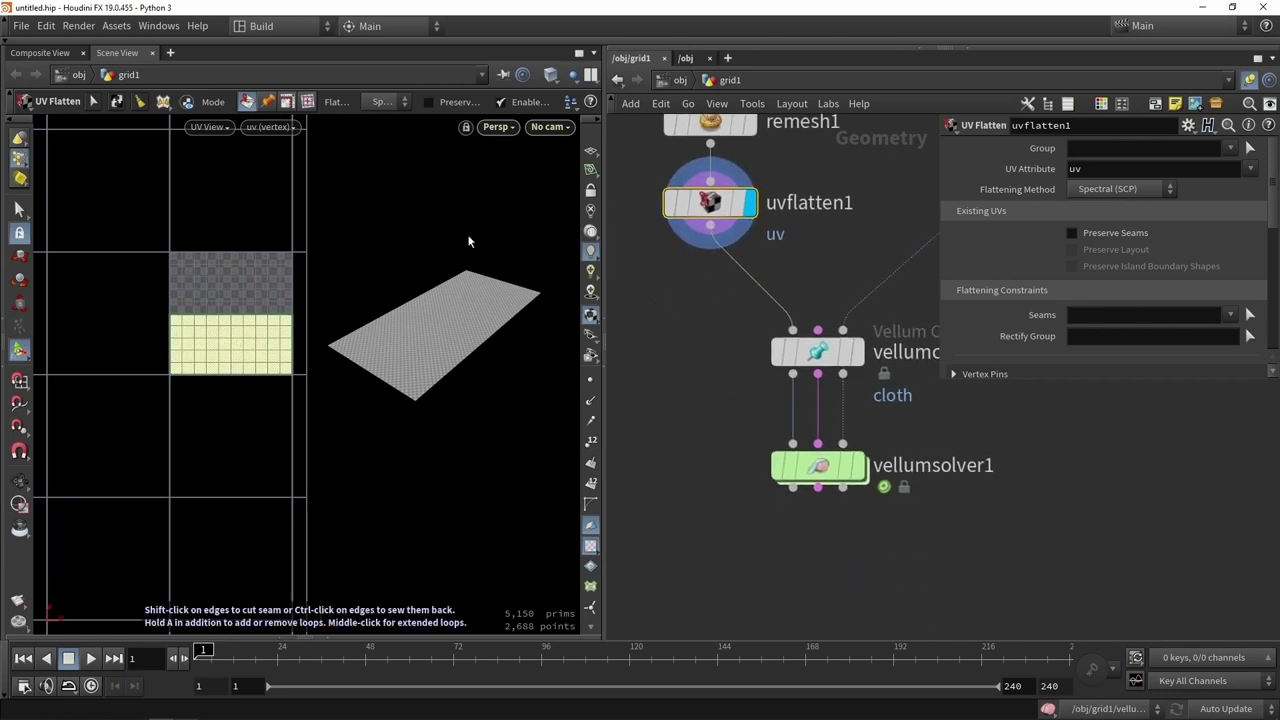
{"action": "left_click", "coordinate": [858, 466]}
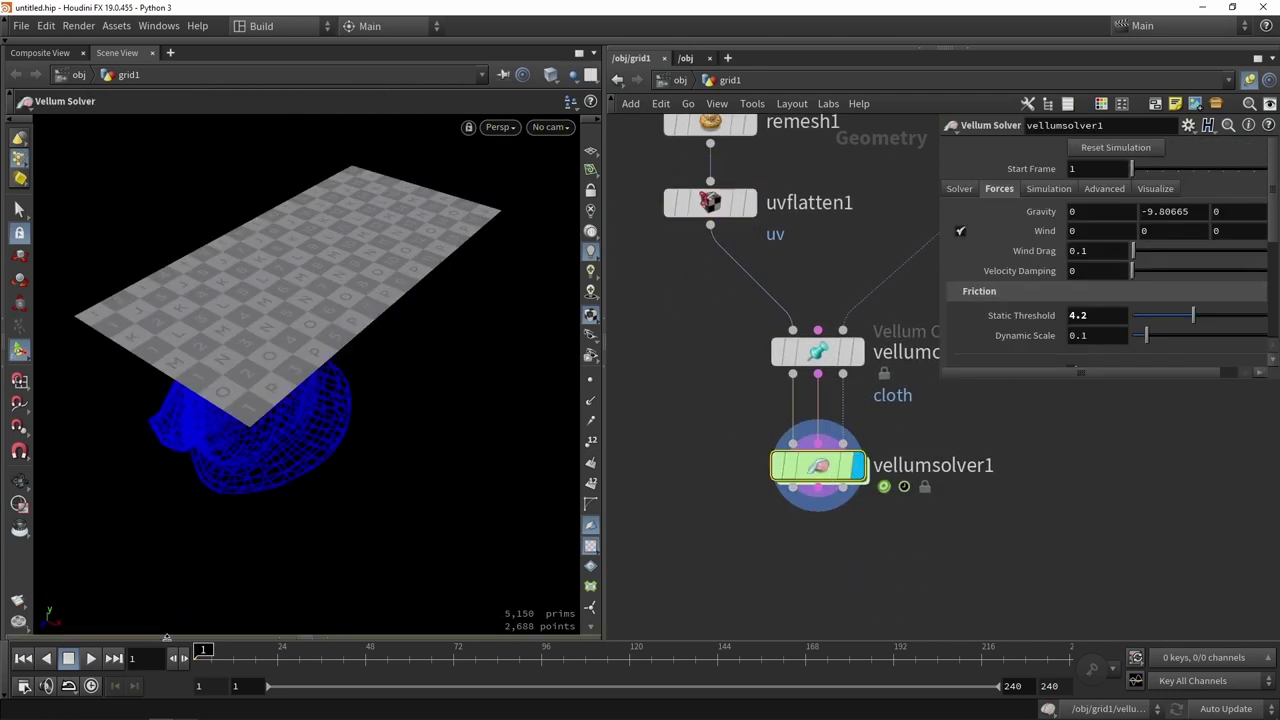
{"action": "left_click", "coordinate": [94, 660]}
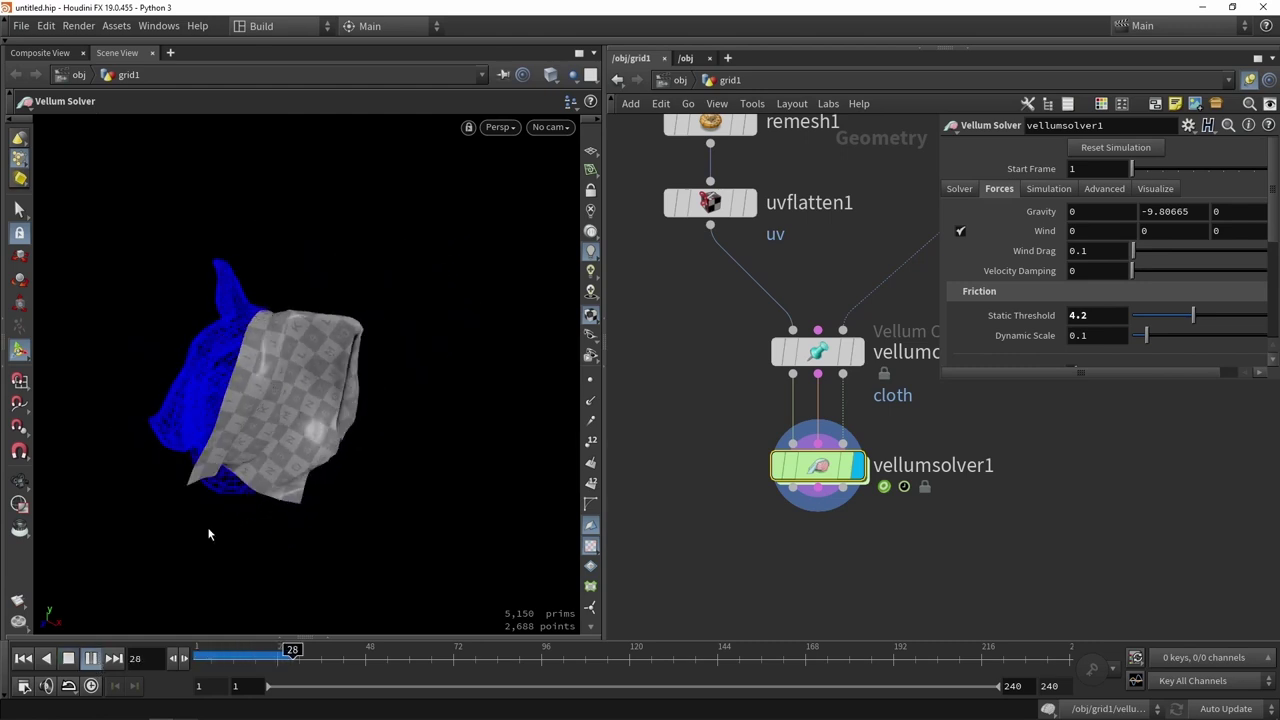
{"action": "left_click", "coordinate": [86, 657]}
{"action": "left_click_drag", "start_coordinate": [375, 453], "coordinate": [317, 351], "text": "alt"}
{"action": "scroll", "coordinate": [397, 460], "scroll_direction": "up", "scroll_amount": 6}
{"action": "scroll", "coordinate": [366, 388], "scroll_direction": "down", "scroll_amount": 6}
{"action": "scroll", "coordinate": [387, 356], "scroll_direction": "down", "scroll_amount": 2}
{"action": "key", "text": "Escape"}
Narrow the parameter pane over the network and move testgeometry_pighead1 up, clear of the other nodes.
{"action": "scroll", "coordinate": [325, 385], "scroll_direction": "down", "scroll_amount": 5}
{"action": "scroll", "coordinate": [317, 351], "scroll_direction": "down", "scroll_amount": 1}
{"action": "scroll", "coordinate": [727, 416], "scroll_direction": "down", "scroll_amount": 3}
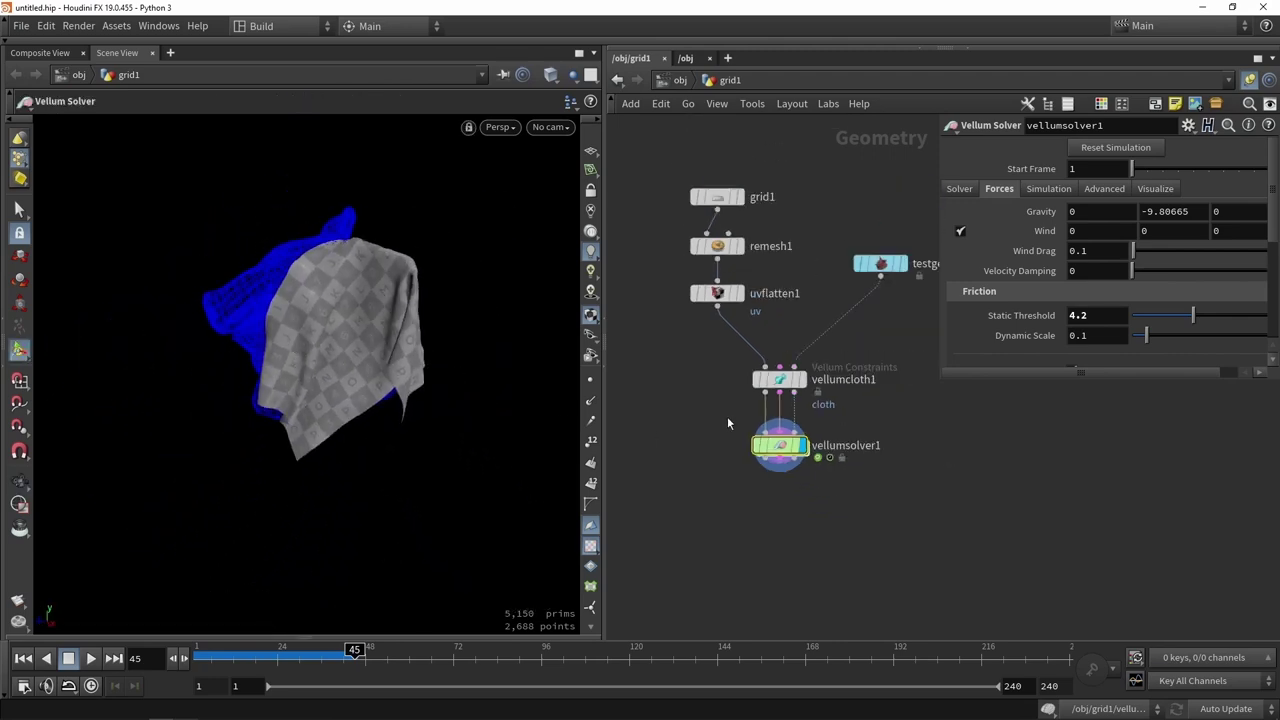
{"action": "left_click_drag", "start_coordinate": [938, 379], "coordinate": [1044, 400]}
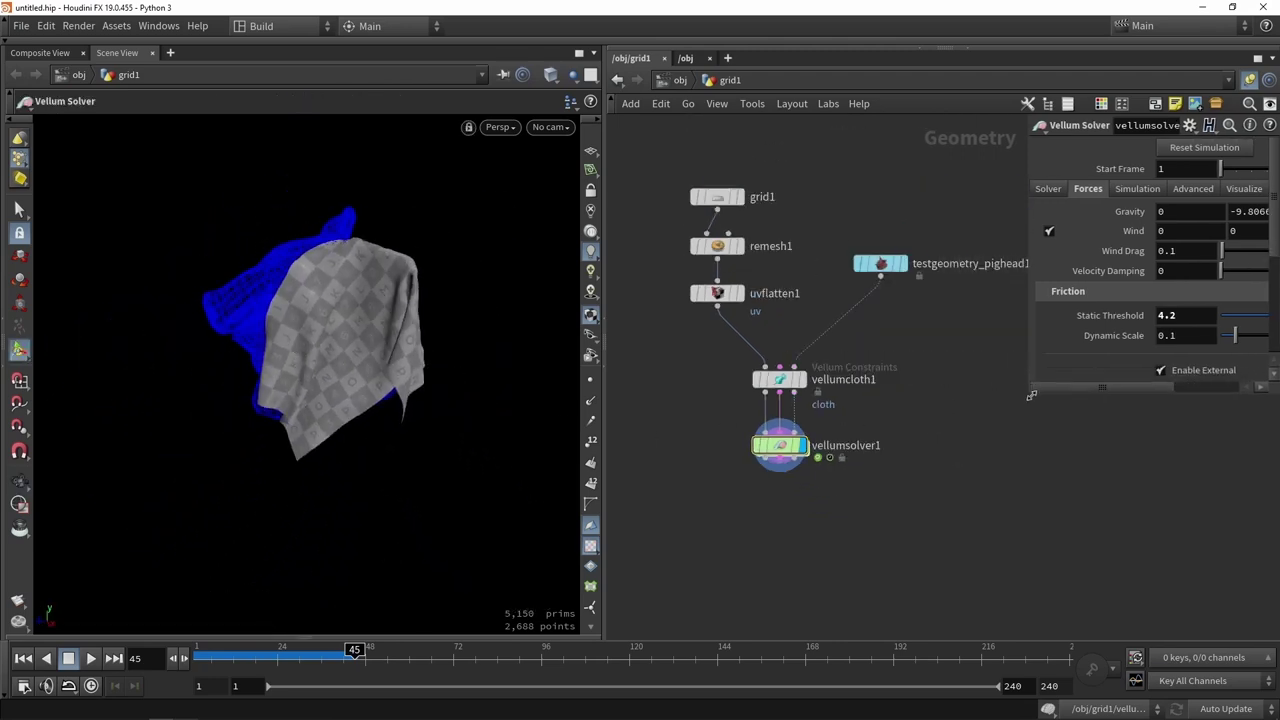
{"action": "middle_click_drag", "start_coordinate": [983, 360], "coordinate": [927, 401]}
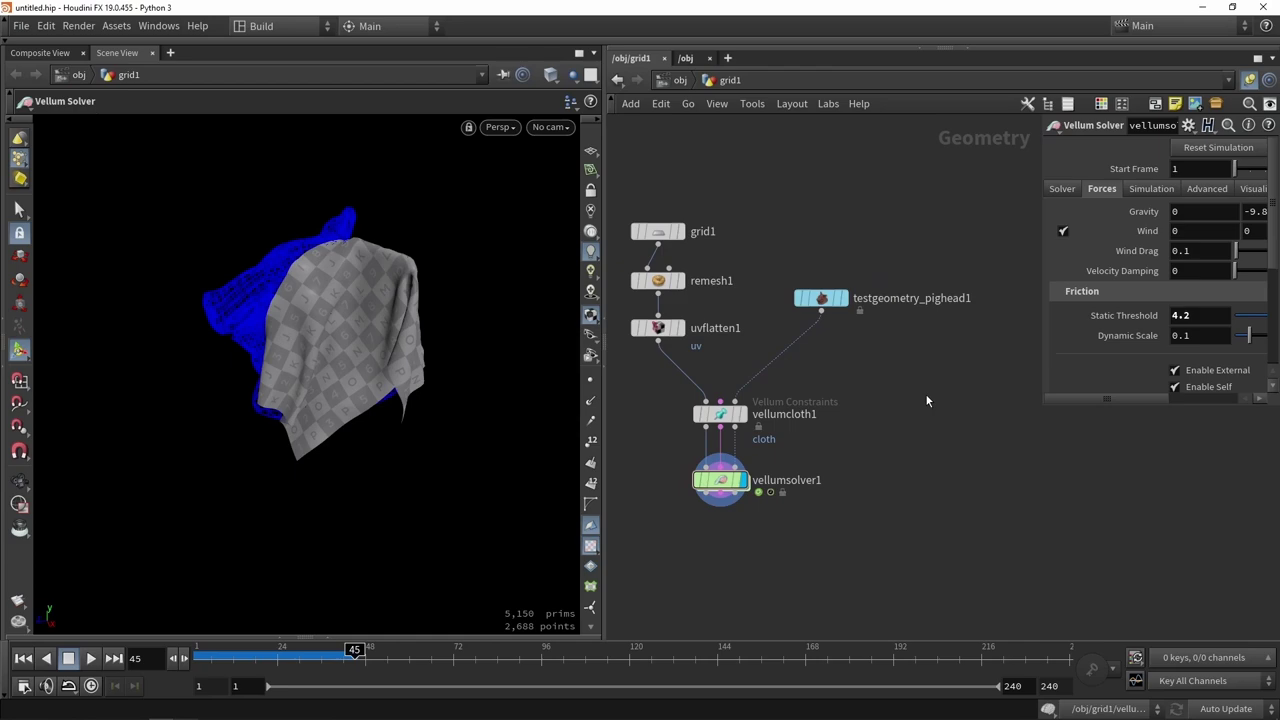
{"action": "left_click_drag", "start_coordinate": [822, 298], "coordinate": [845, 174]}
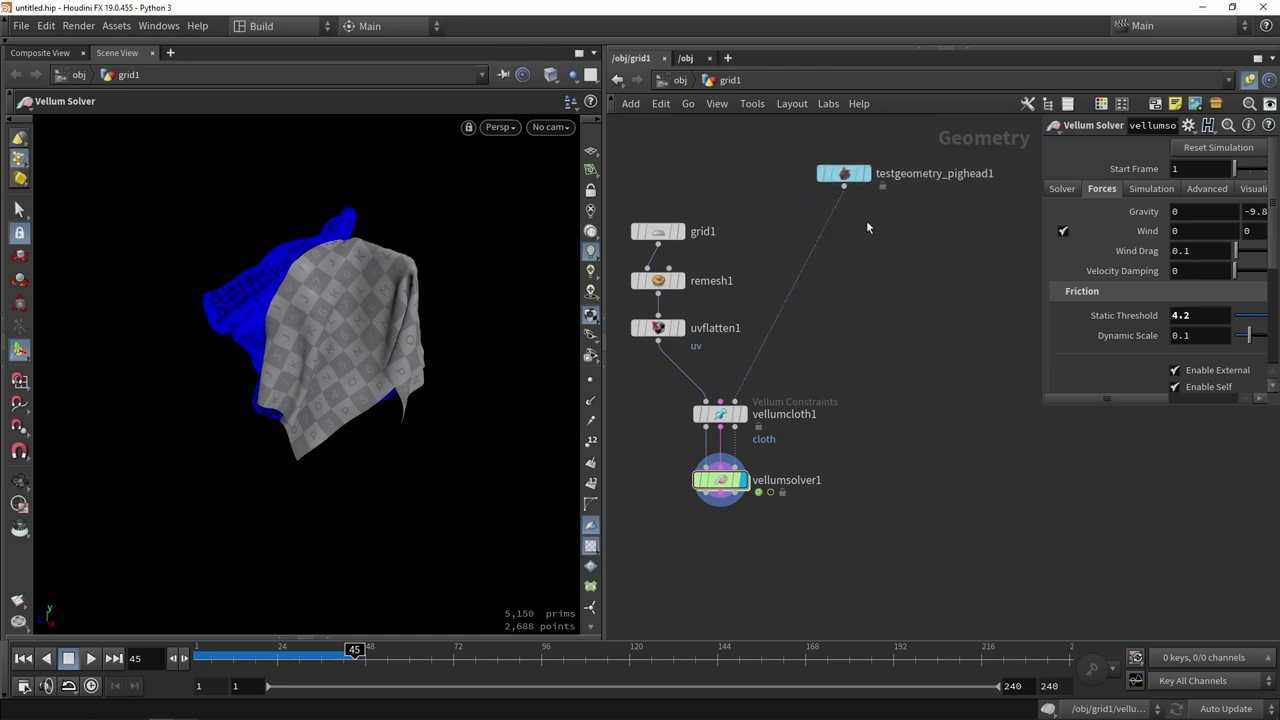
Add a Box node below testgeometry_pighead1 and display its output.
{"action": "key", "text": "Tab"}
{"action": "type", "text": "bo"}
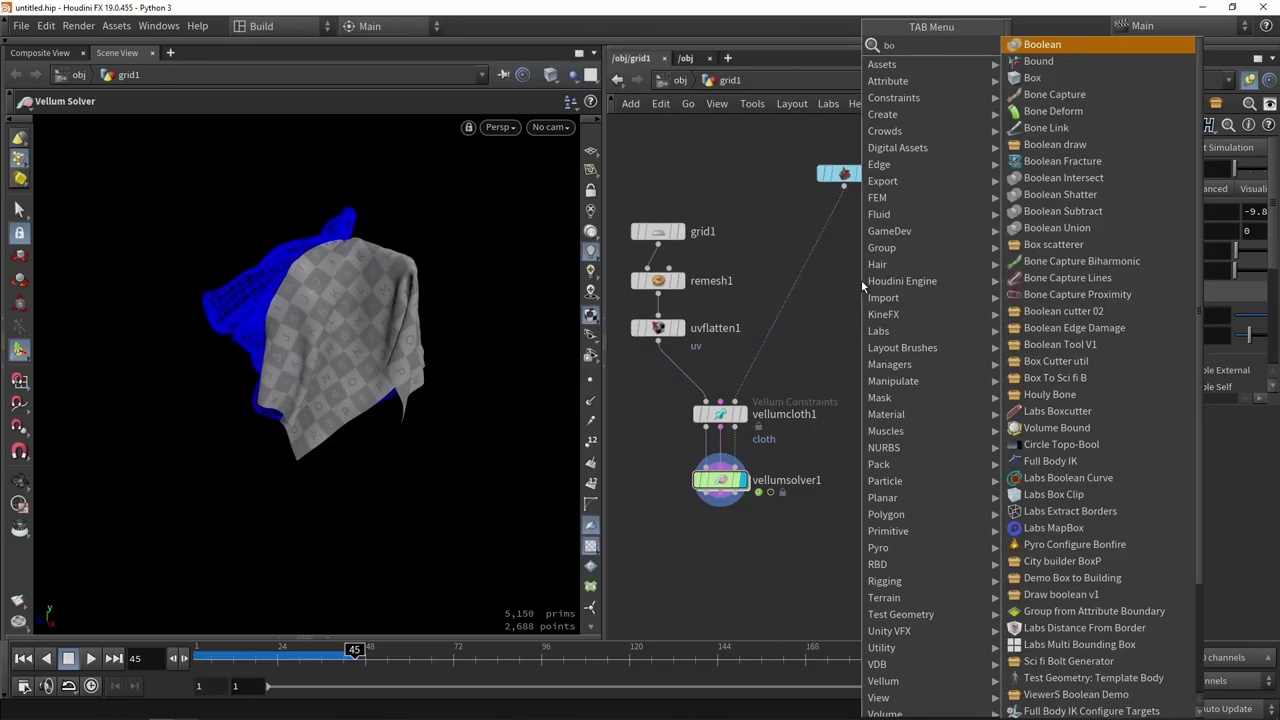
{"action": "type", "text": "x"}
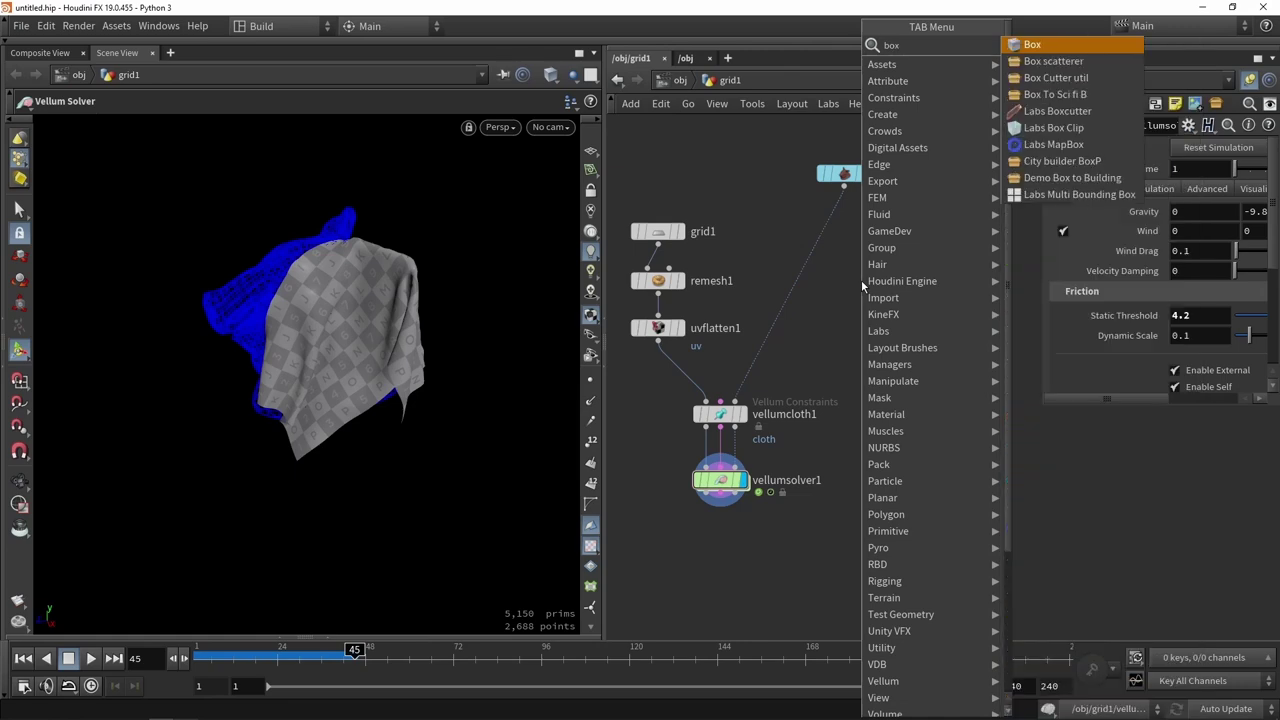
{"action": "key", "text": "Return"}
{"action": "scroll", "coordinate": [862, 276], "scroll_direction": "up", "scroll_amount": 3}
{"action": "left_click_drag", "start_coordinate": [862, 276], "coordinate": [860, 254]}
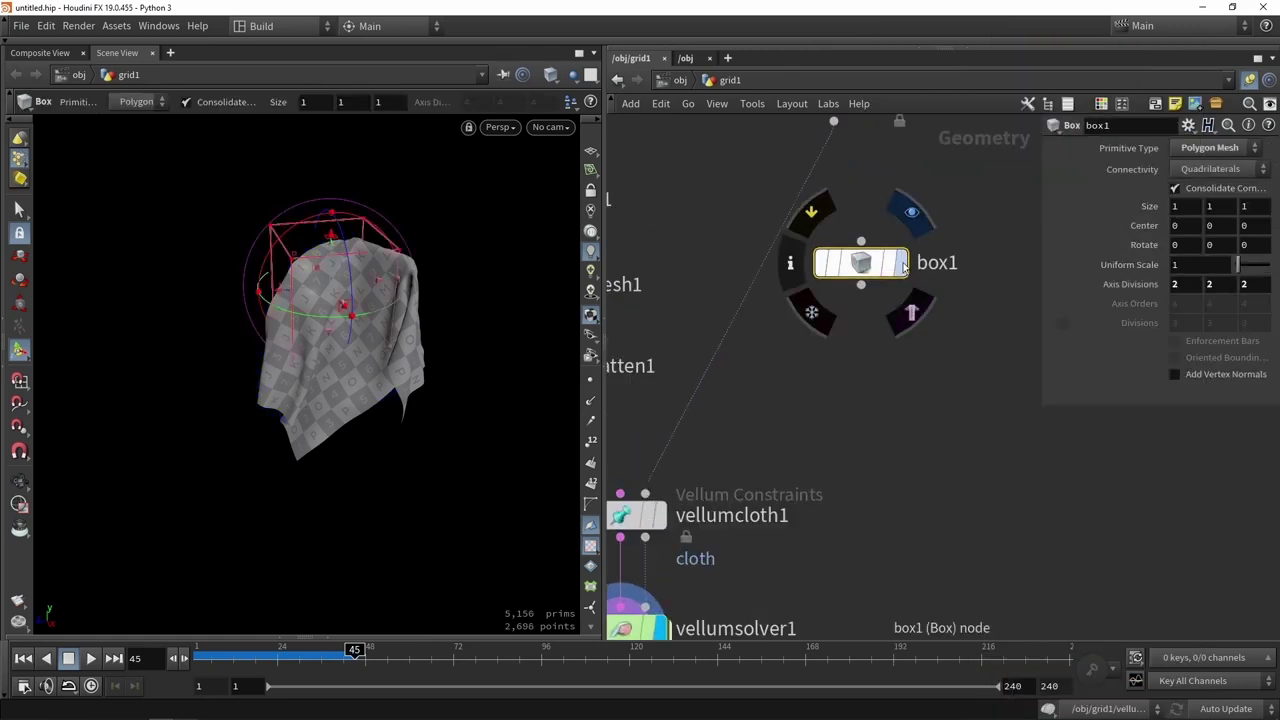
{"action": "left_click", "coordinate": [900, 262]}
Add a second Grid node beside box1.
{"action": "key", "text": "Tab"}
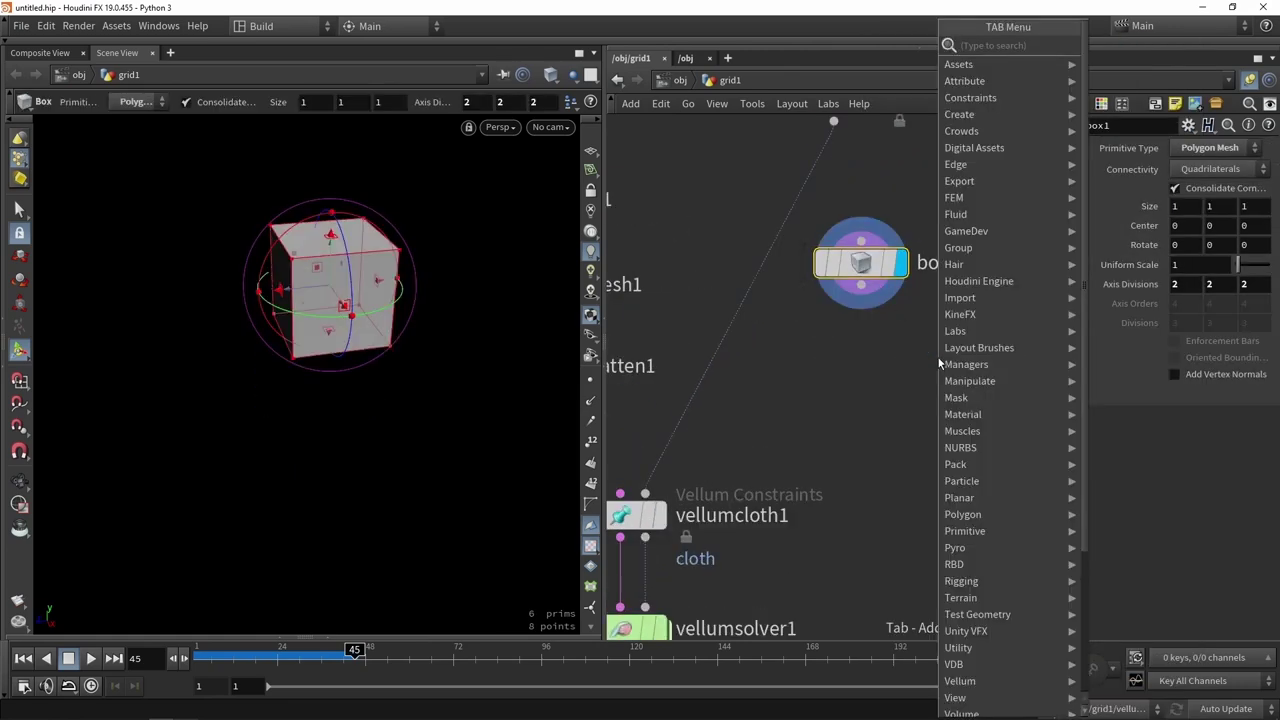
{"action": "type", "text": "gri"}
{"action": "key", "text": "Return"}
{"action": "left_click", "coordinate": [938, 363]}
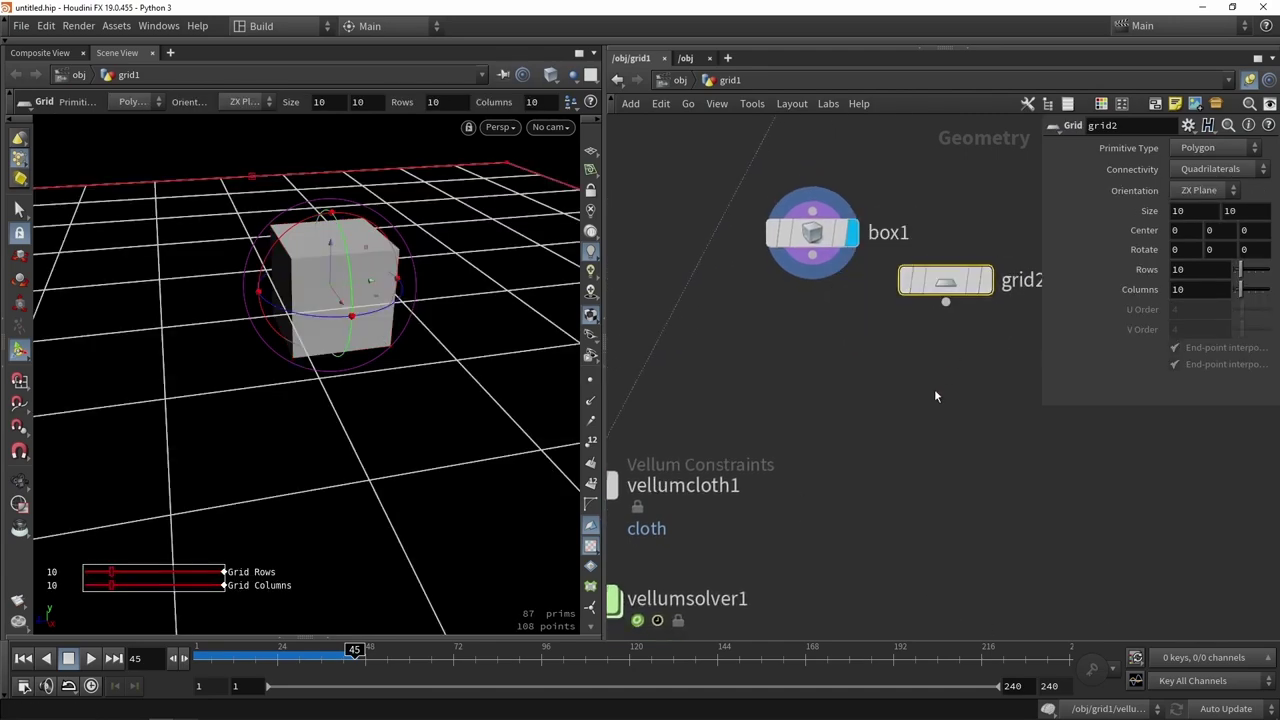
Merge box1 and grid2 with a Merge node and connect it to vellumcloth1's third input, replacing the pig head.
{"action": "key", "text": "Tab"}
{"action": "type", "text": "merge"}
{"action": "key", "text": "Return"}
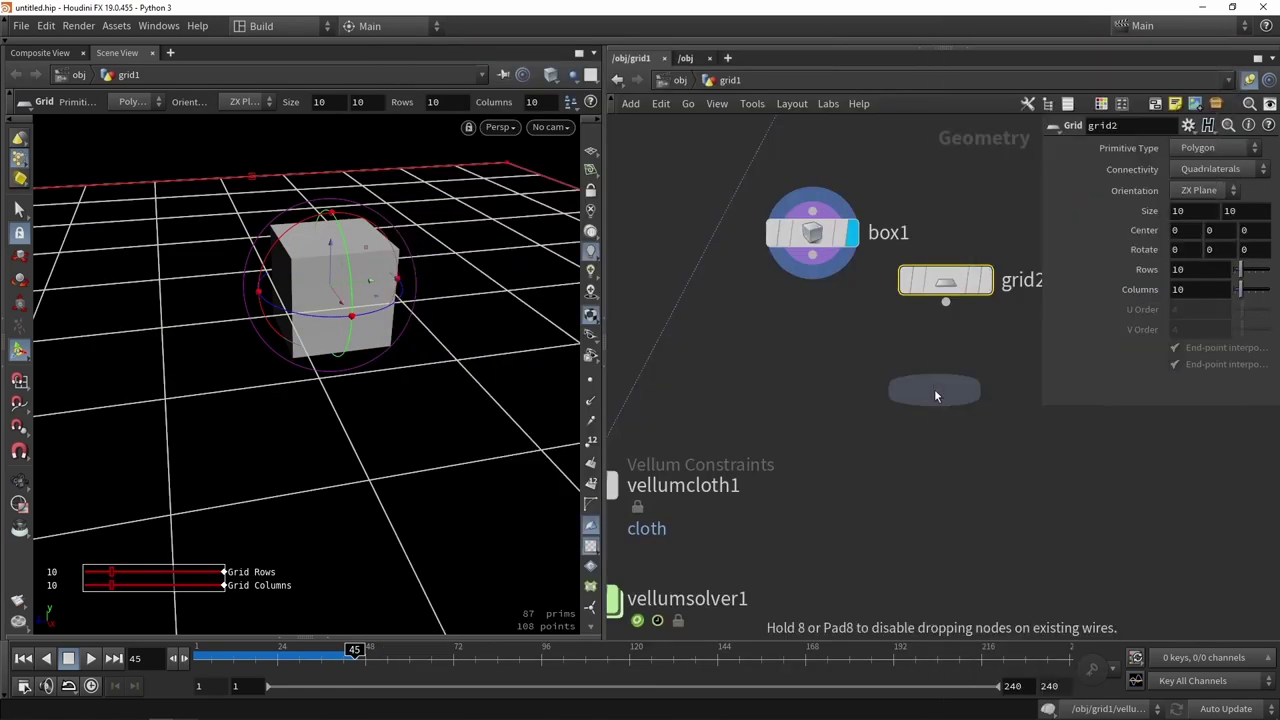
{"action": "left_click", "coordinate": [881, 366]}
{"action": "left_click_drag", "start_coordinate": [945, 302], "coordinate": [723, 420]}
{"action": "scroll", "coordinate": [886, 364], "scroll_direction": "down", "scroll_amount": 3}
Display vellumsolver1, play the simulation from frame 1, stop it at frame 55, and inspect the cloth draped over the box.
{"action": "mouse_move", "coordinate": [724, 505]}
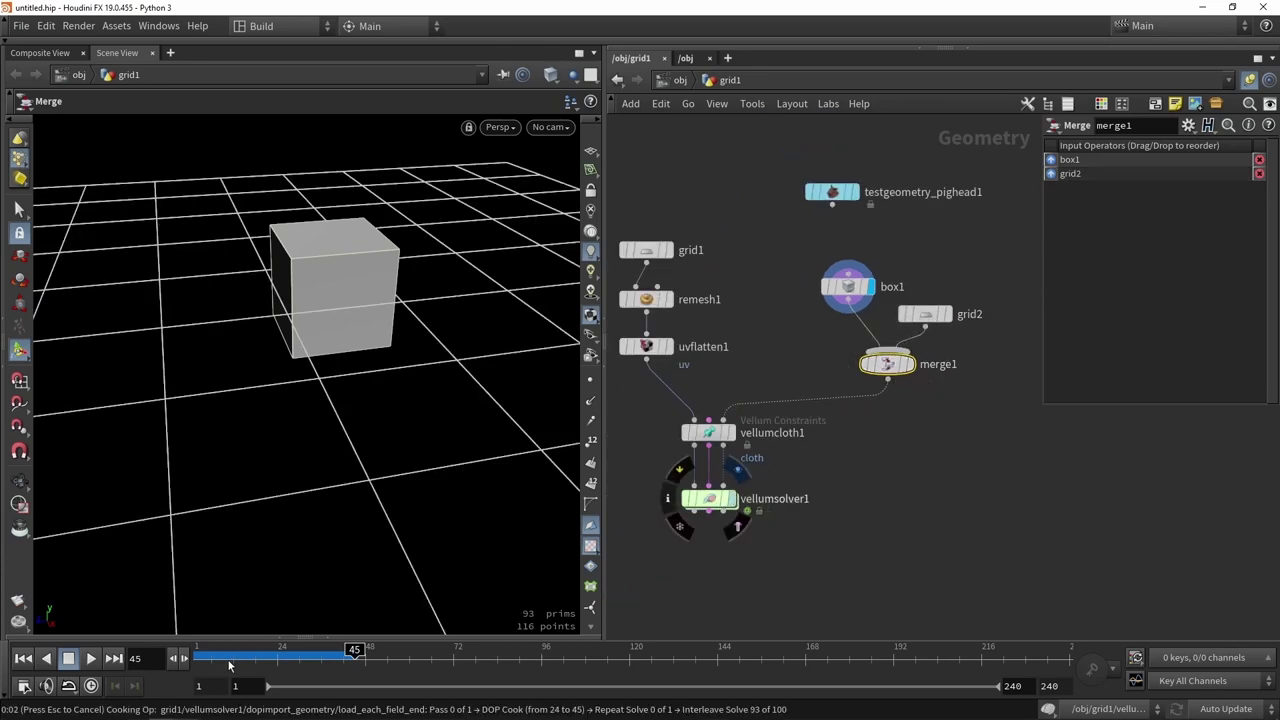
{"action": "left_click_drag", "start_coordinate": [230, 652], "coordinate": [196, 652]}
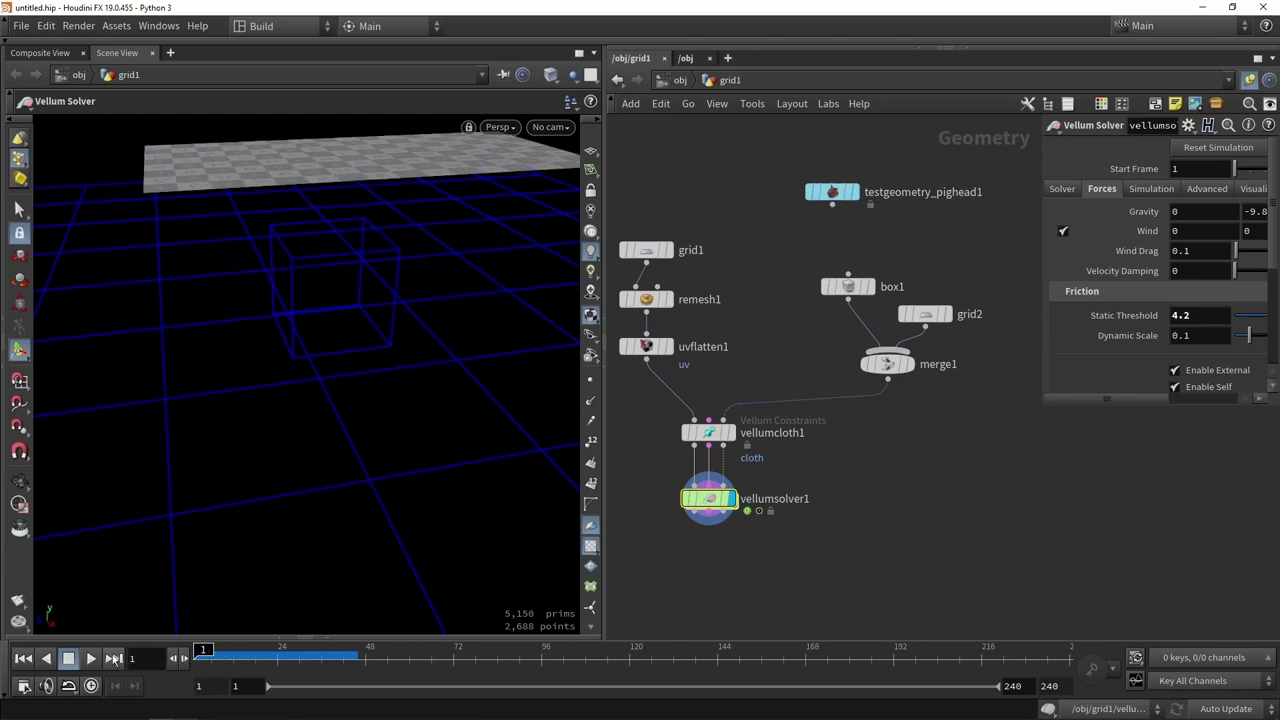
{"action": "left_click", "coordinate": [91, 657]}
{"action": "left_click", "coordinate": [74, 656]}
{"action": "left_click_drag", "start_coordinate": [310, 370], "coordinate": [265, 258], "text": "alt"}
Add a File node in the space between testgeometry_pighead1 and grid2.
{"action": "middle_click_drag", "start_coordinate": [978, 239], "coordinate": [892, 273]}
{"action": "left_click", "coordinate": [892, 271]}
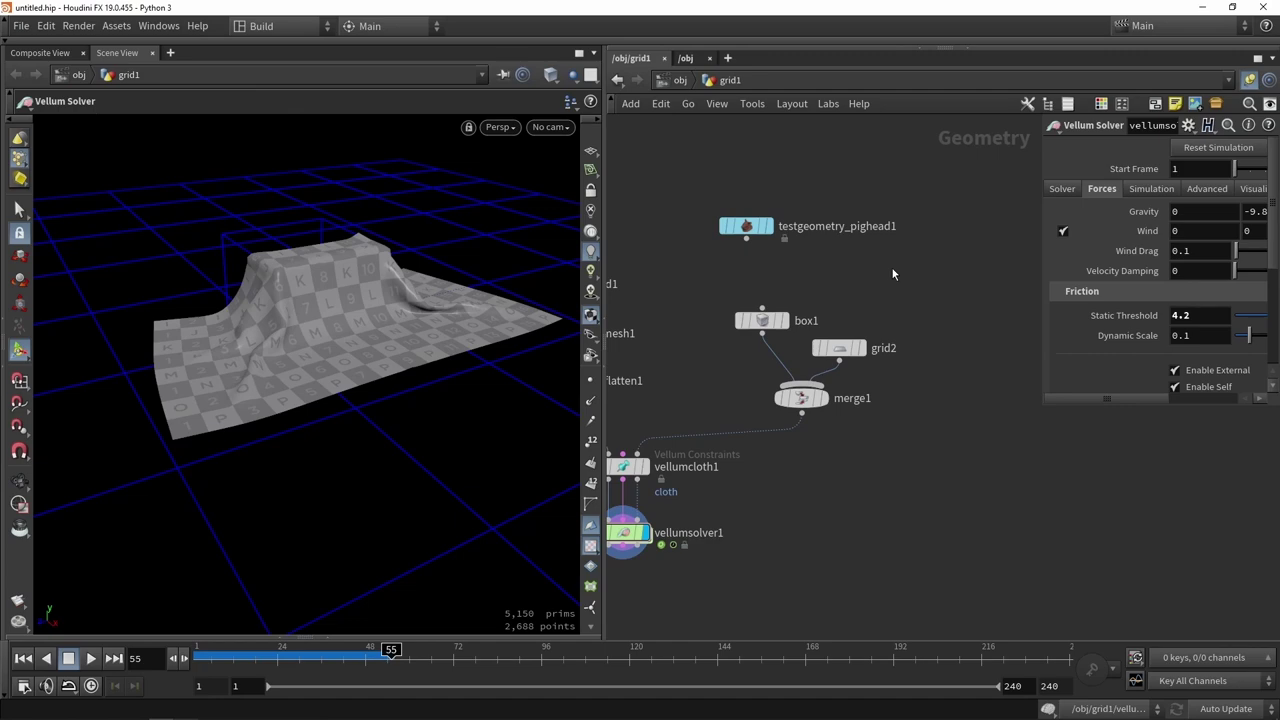
{"action": "key", "text": "Tab"}
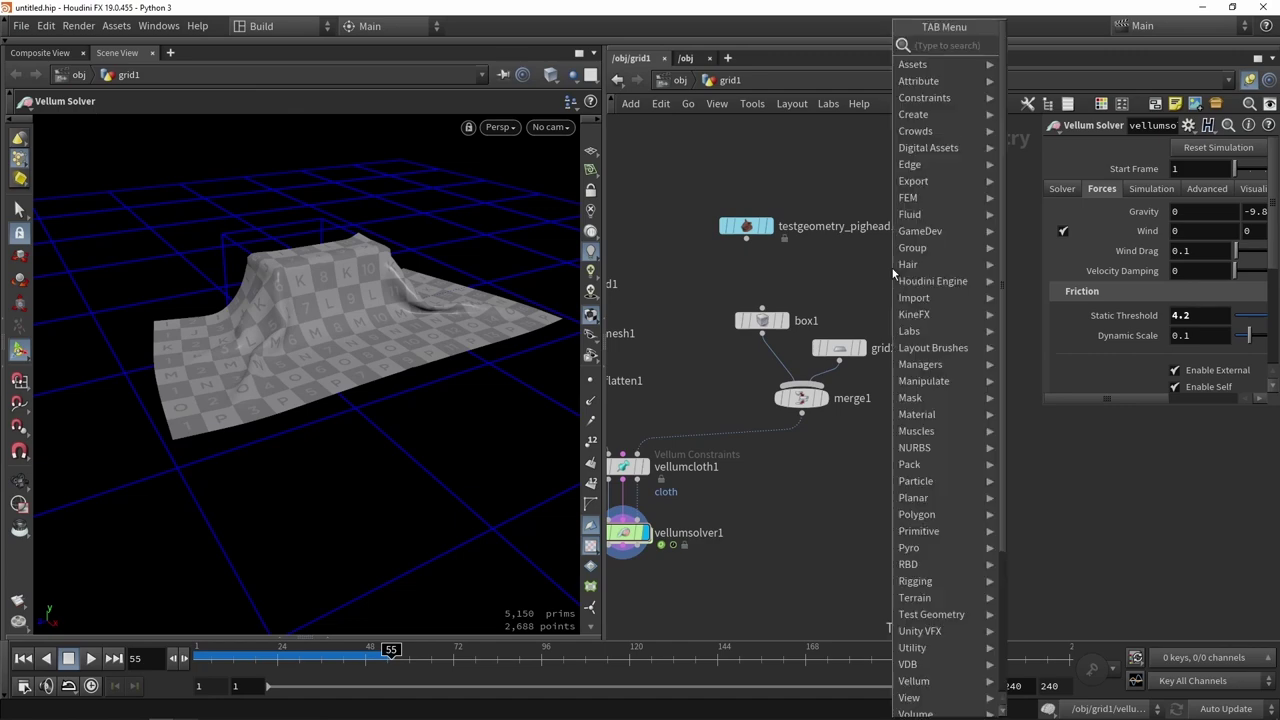
{"action": "type", "text": "file"}
{"action": "key", "text": "Return"}
{"action": "left_click", "coordinate": [866, 275]}
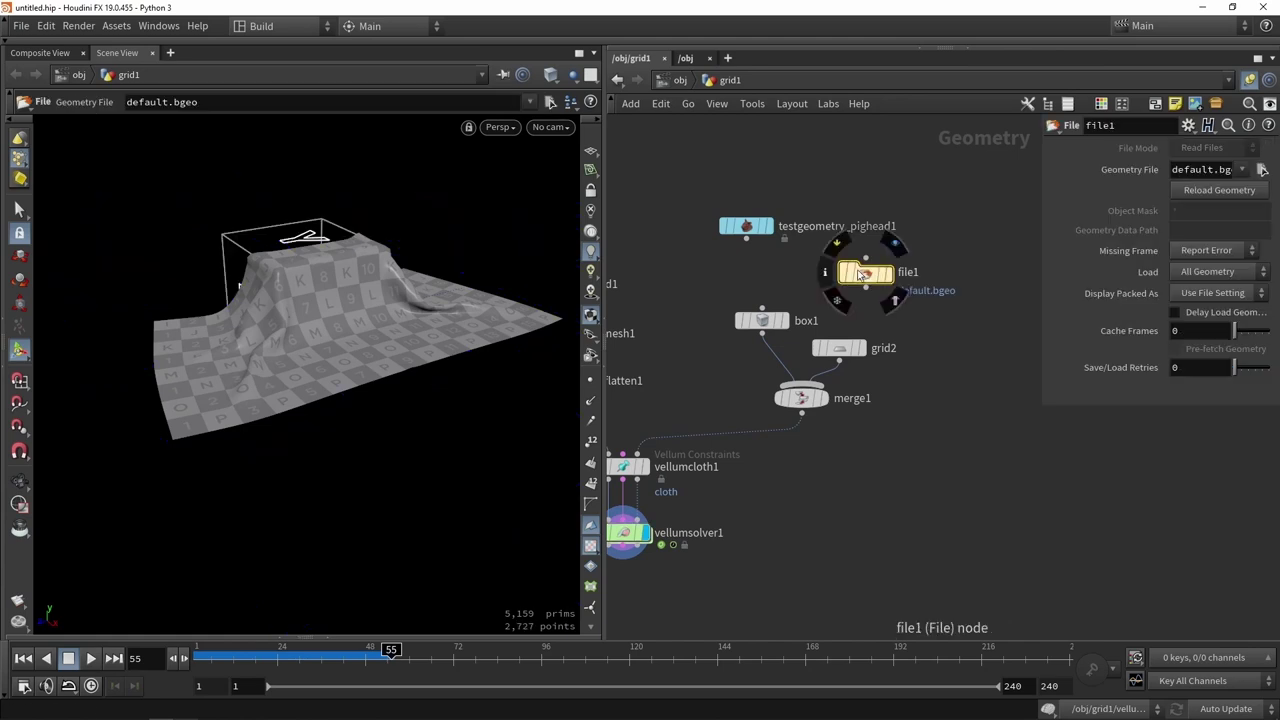
Connect file1 to vellumcloth1's third input in place of merge1.
{"action": "scroll", "coordinate": [860, 272], "scroll_direction": "up", "scroll_amount": 2}
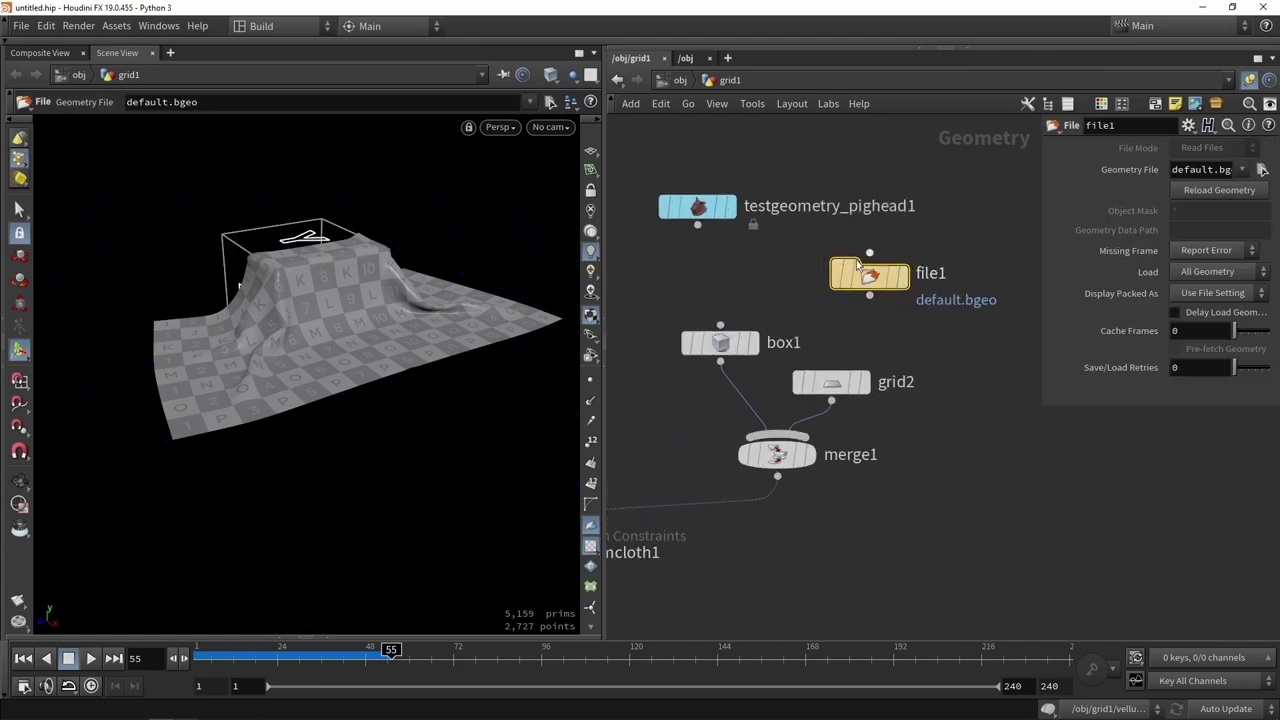
{"action": "left_click_drag", "start_coordinate": [268, 311], "coordinate": [273, 330], "text": "alt"}
{"action": "key", "text": "h"}
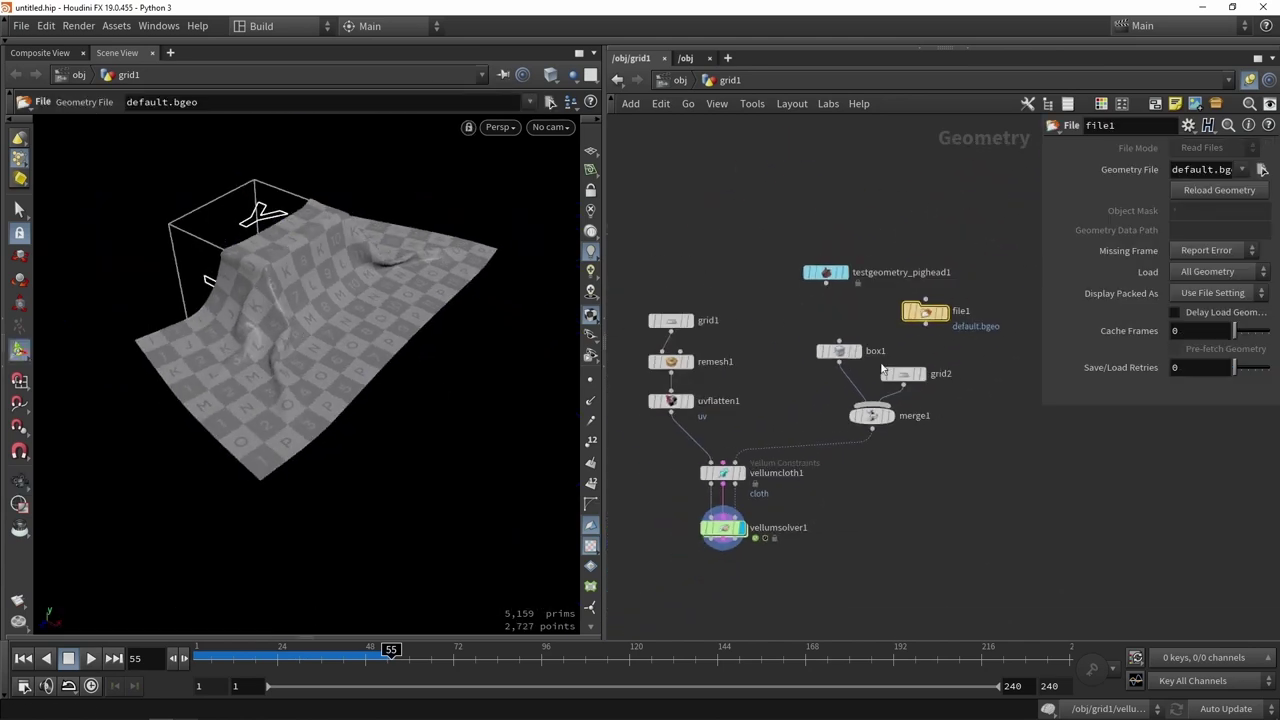
{"action": "left_click_drag", "start_coordinate": [925, 324], "coordinate": [735, 463]}
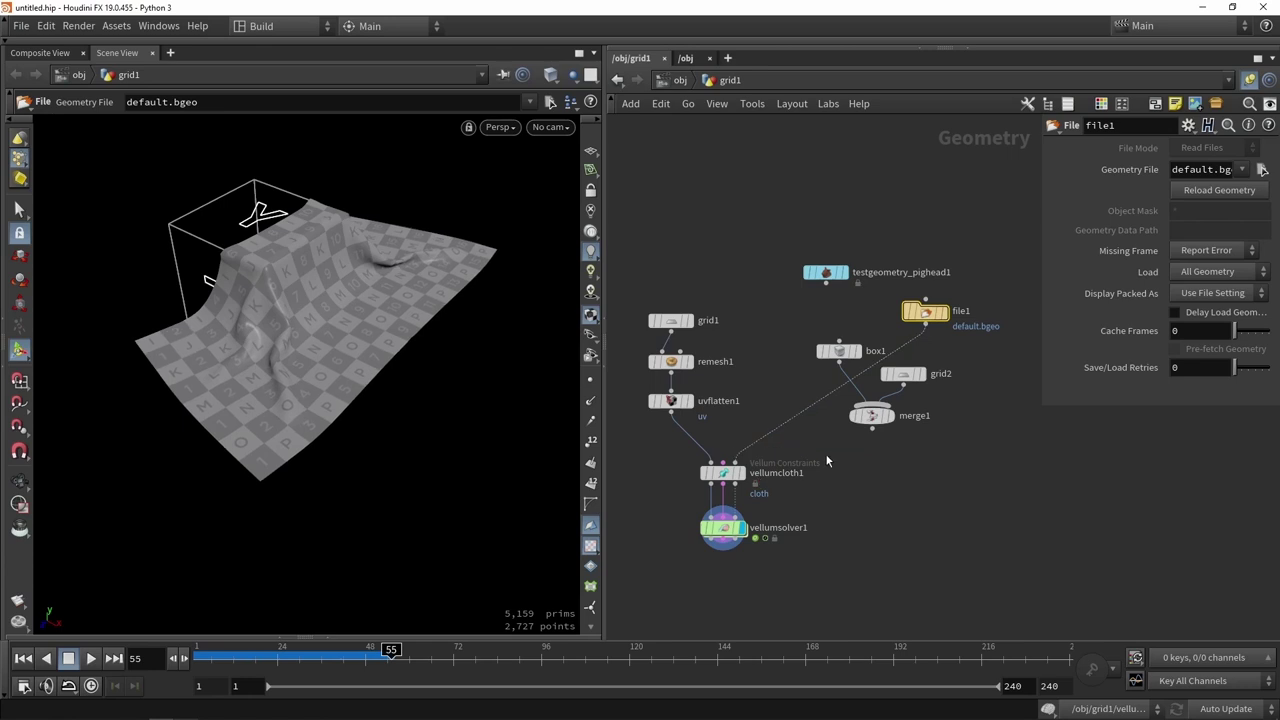
Reconnect merge1 to vellumcloth1's third input and return to the first frame.
{"action": "scroll", "coordinate": [825, 453], "scroll_direction": "up", "scroll_amount": 2}
{"action": "left_click_drag", "start_coordinate": [873, 428], "coordinate": [731, 464]}
{"action": "scroll", "coordinate": [746, 397], "scroll_direction": "down", "scroll_amount": 3}
{"action": "scroll", "coordinate": [726, 466], "scroll_direction": "up", "scroll_amount": 4}
{"action": "scroll", "coordinate": [660, 200], "scroll_direction": "down", "scroll_amount": 4}
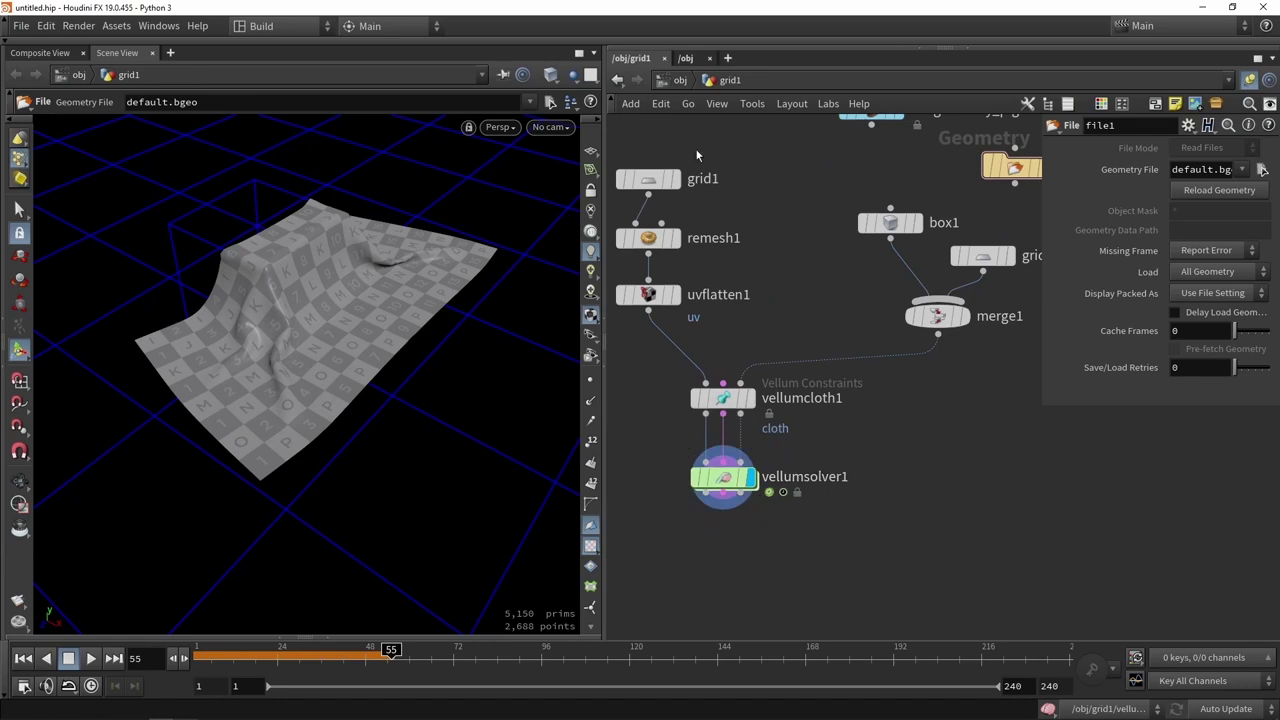
{"action": "scroll", "coordinate": [740, 300], "scroll_direction": "up", "scroll_amount": 4}
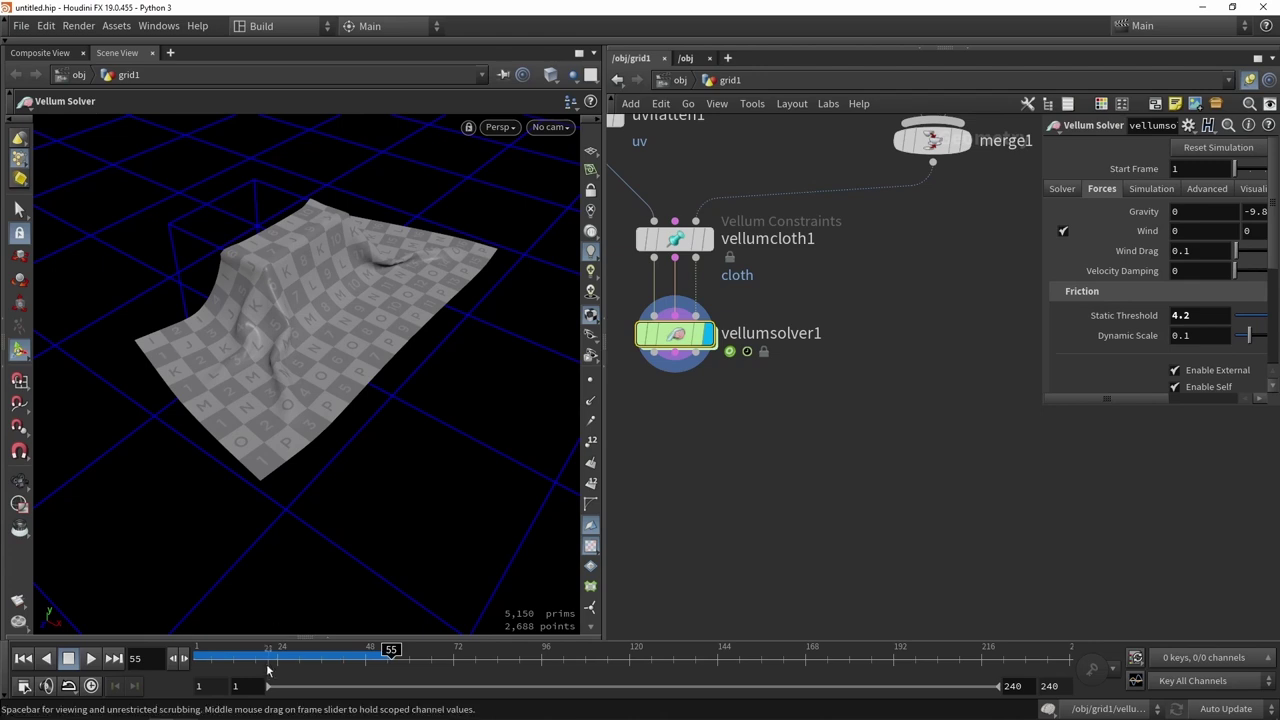
{"action": "left_click_drag", "start_coordinate": [262, 652], "coordinate": [190, 652]}
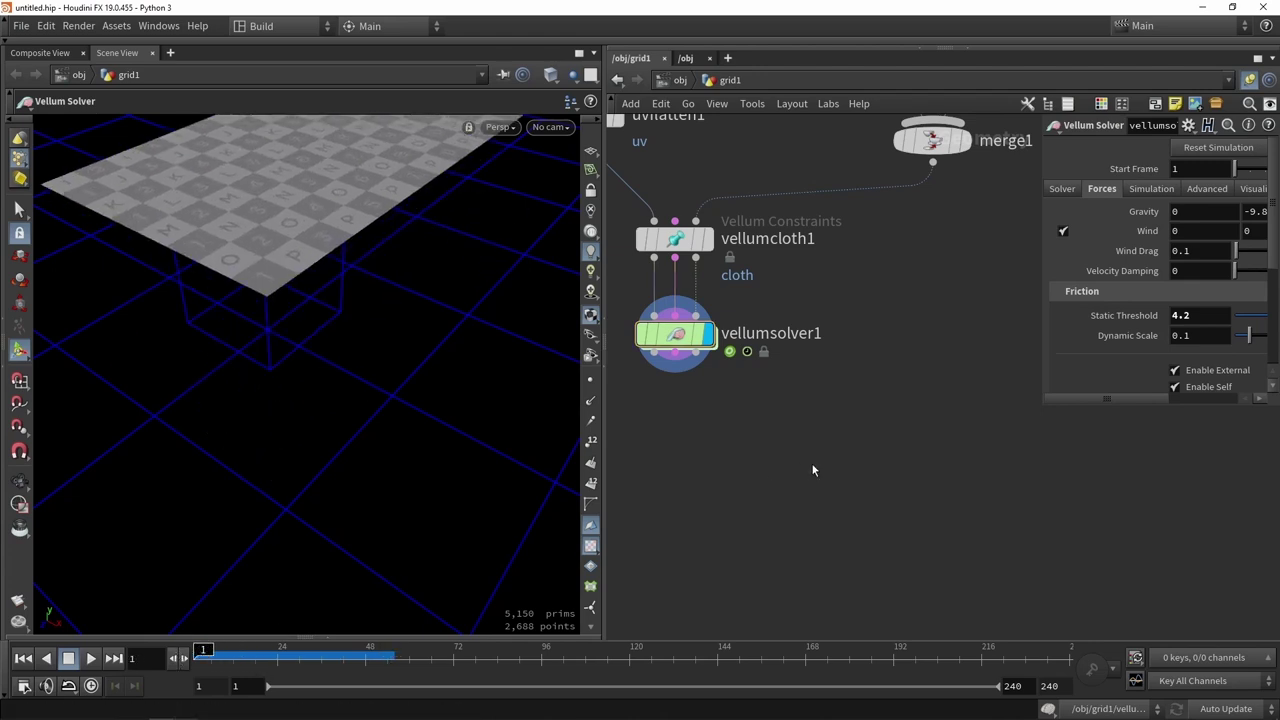
Add a Vellum Brush node in the empty space directly below vellumsolver1.
{"action": "middle_click_drag", "start_coordinate": [790, 472], "coordinate": [808, 512]}
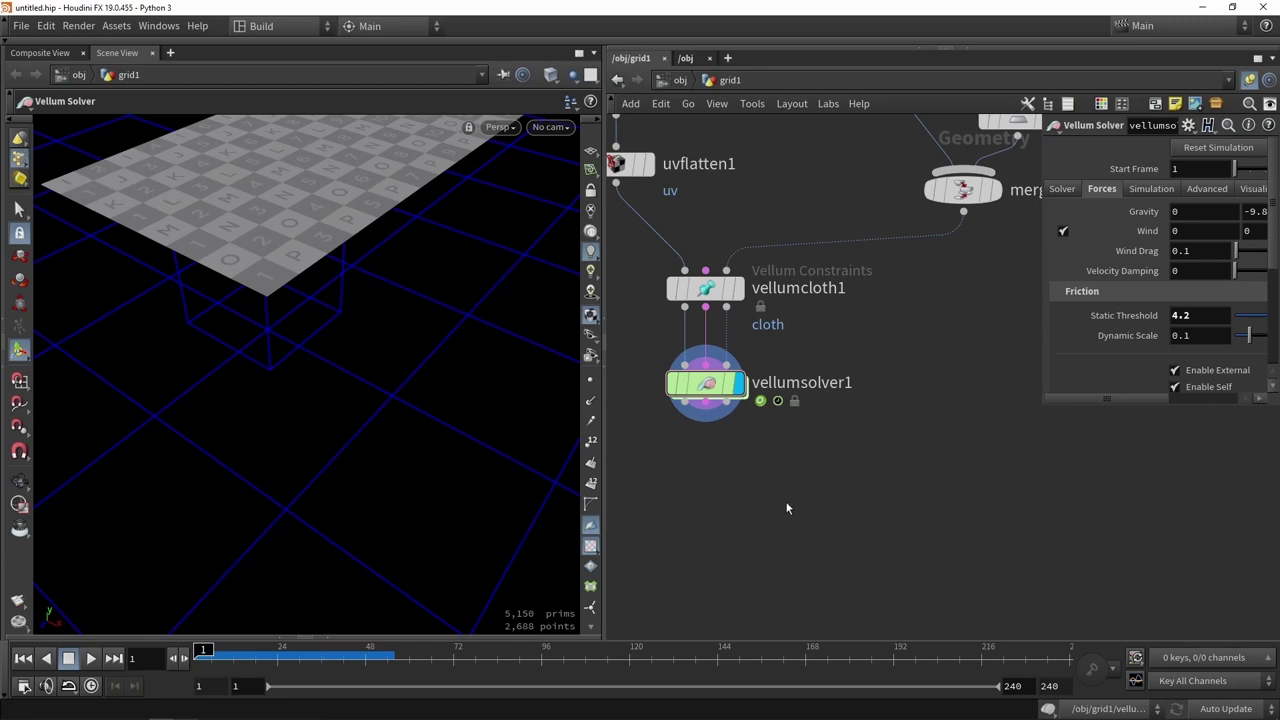
{"action": "scroll", "coordinate": [714, 466], "scroll_direction": "down", "scroll_amount": 4}
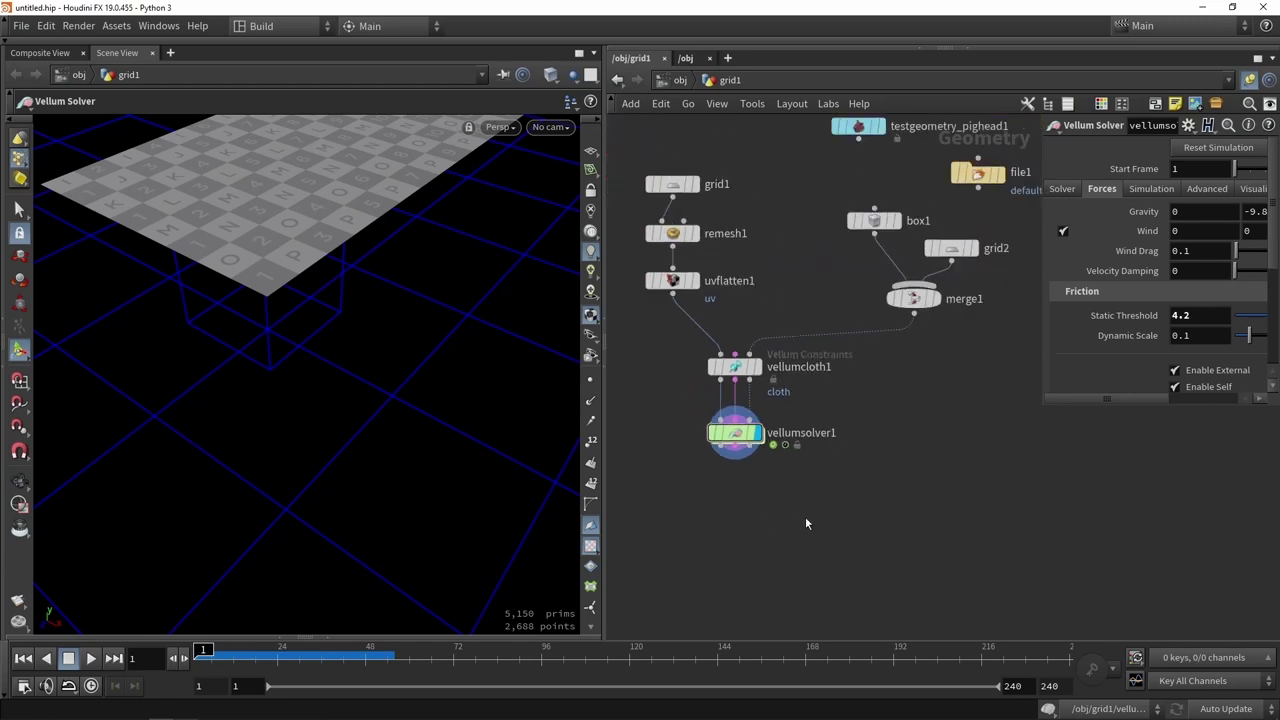
{"action": "key", "text": "Tab"}
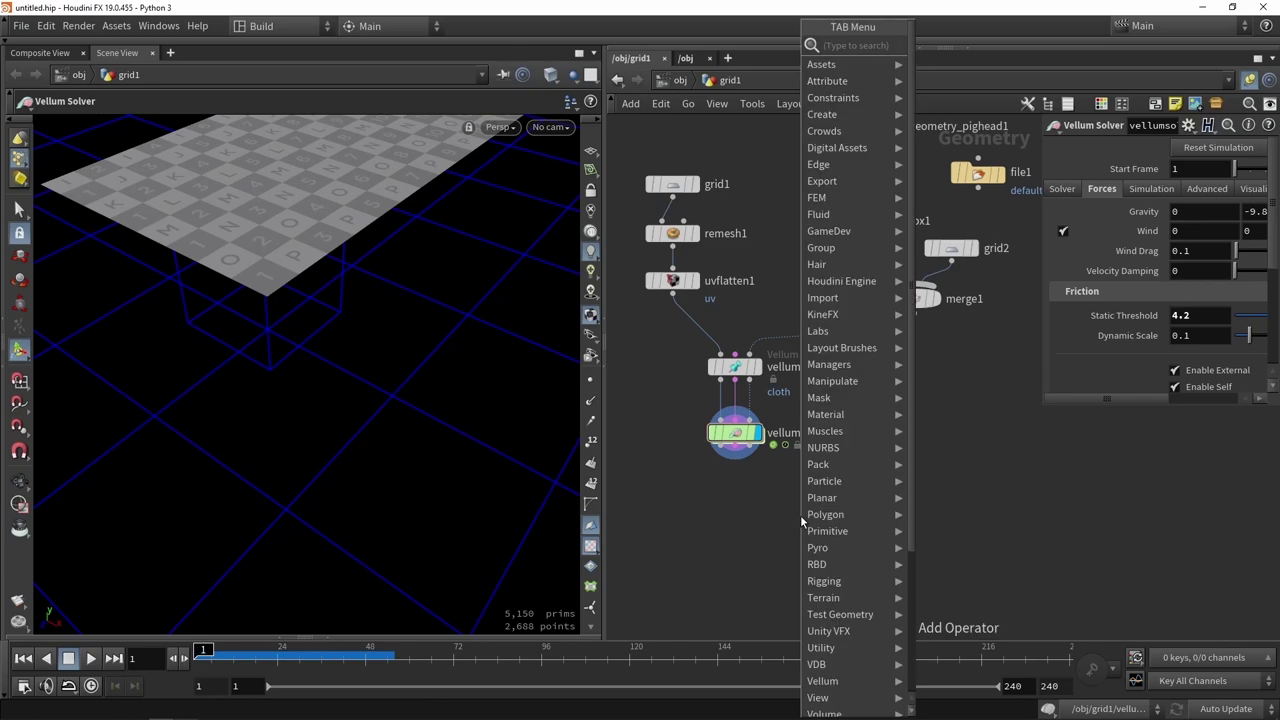
{"action": "type", "text": "brush"}
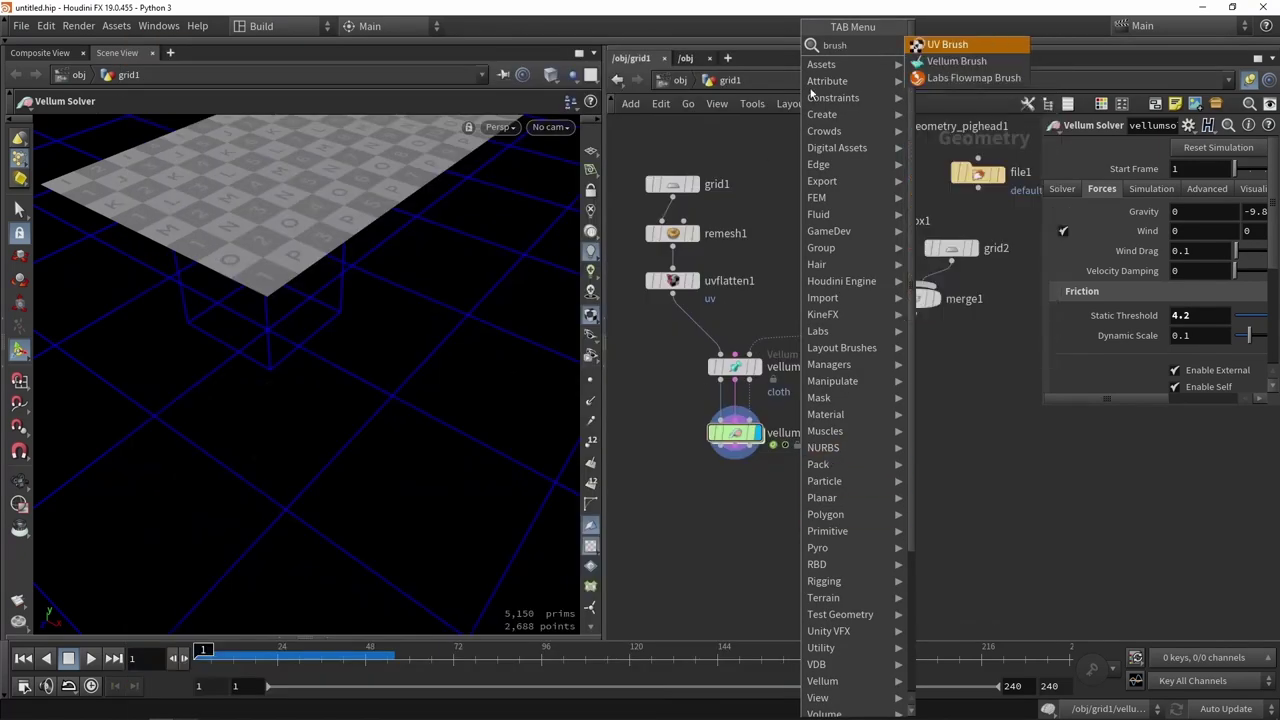
{"action": "left_click", "coordinate": [950, 61]}
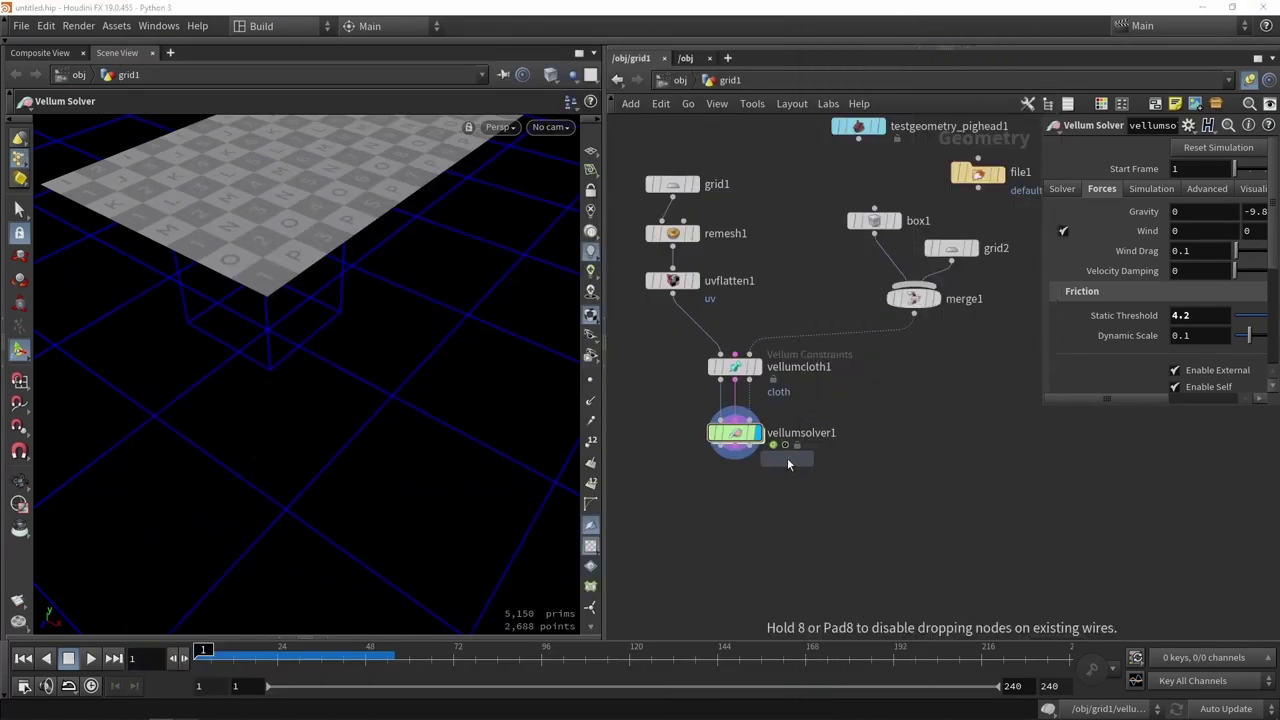
{"action": "left_click", "coordinate": [753, 507]}
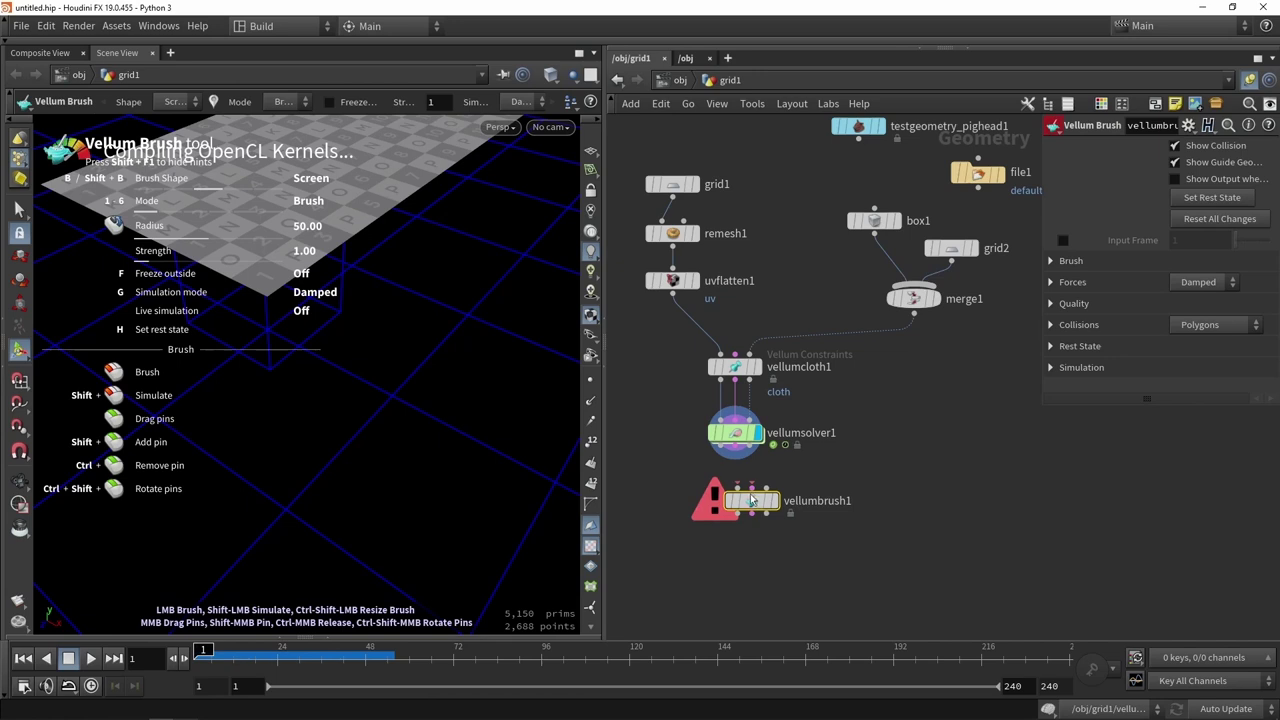
{"action": "left_click_drag", "start_coordinate": [752, 500], "coordinate": [737, 543]}
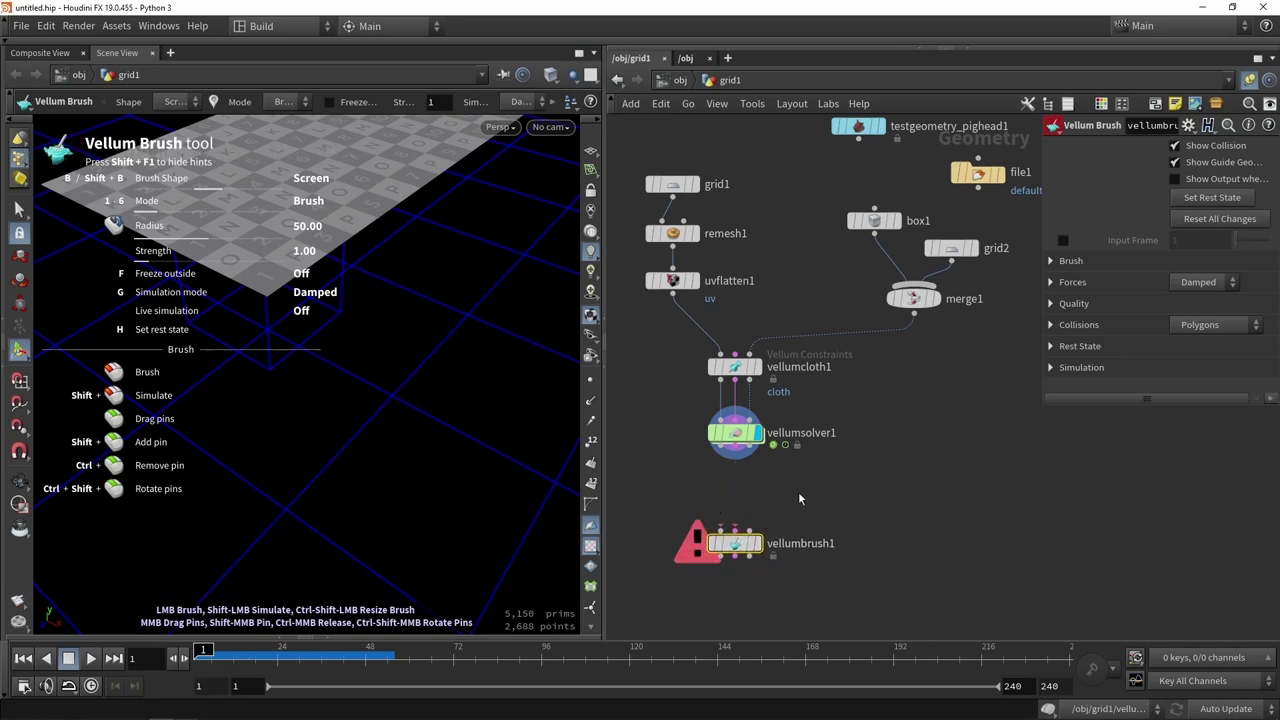
Scrub the vellumsolver1 simulation to frame 43 and lock the node's first output.
{"action": "mouse_move", "coordinate": [710, 541]}
{"action": "left_click", "coordinate": [726, 433]}
{"action": "scroll", "coordinate": [723, 430], "scroll_direction": "up", "scroll_amount": 5}
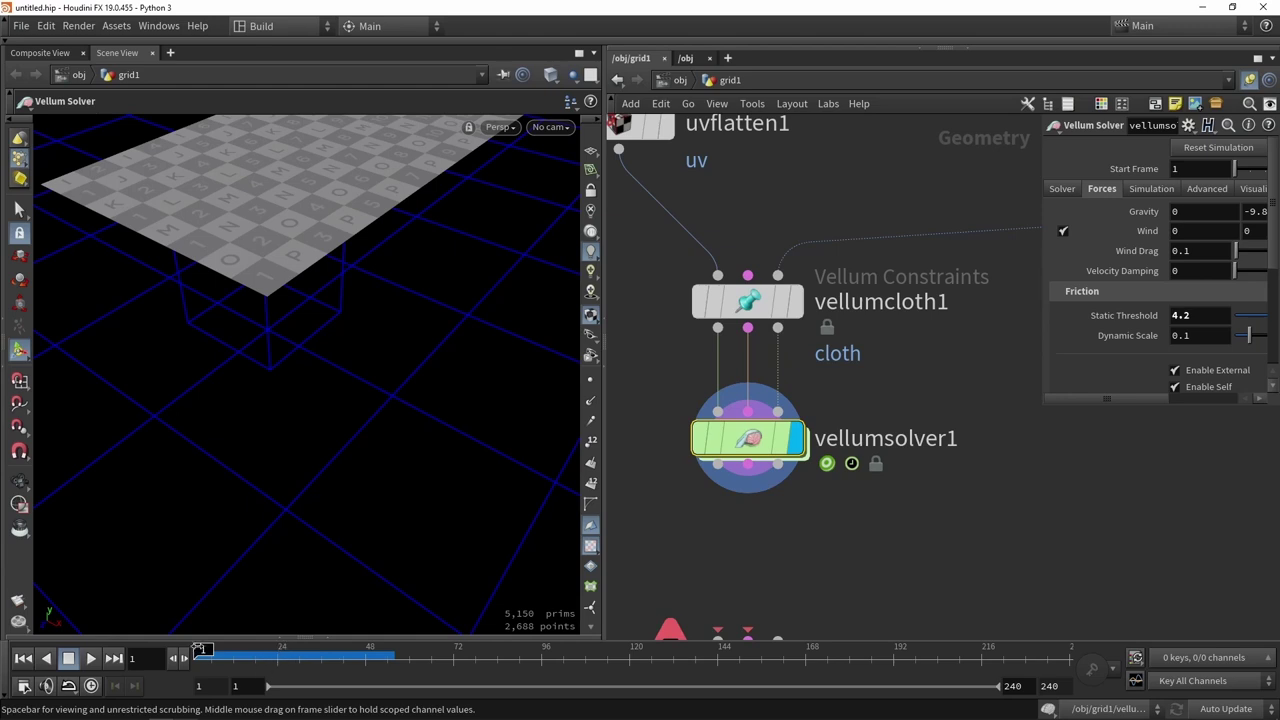
{"action": "left_click_drag", "start_coordinate": [198, 648], "coordinate": [347, 650]}
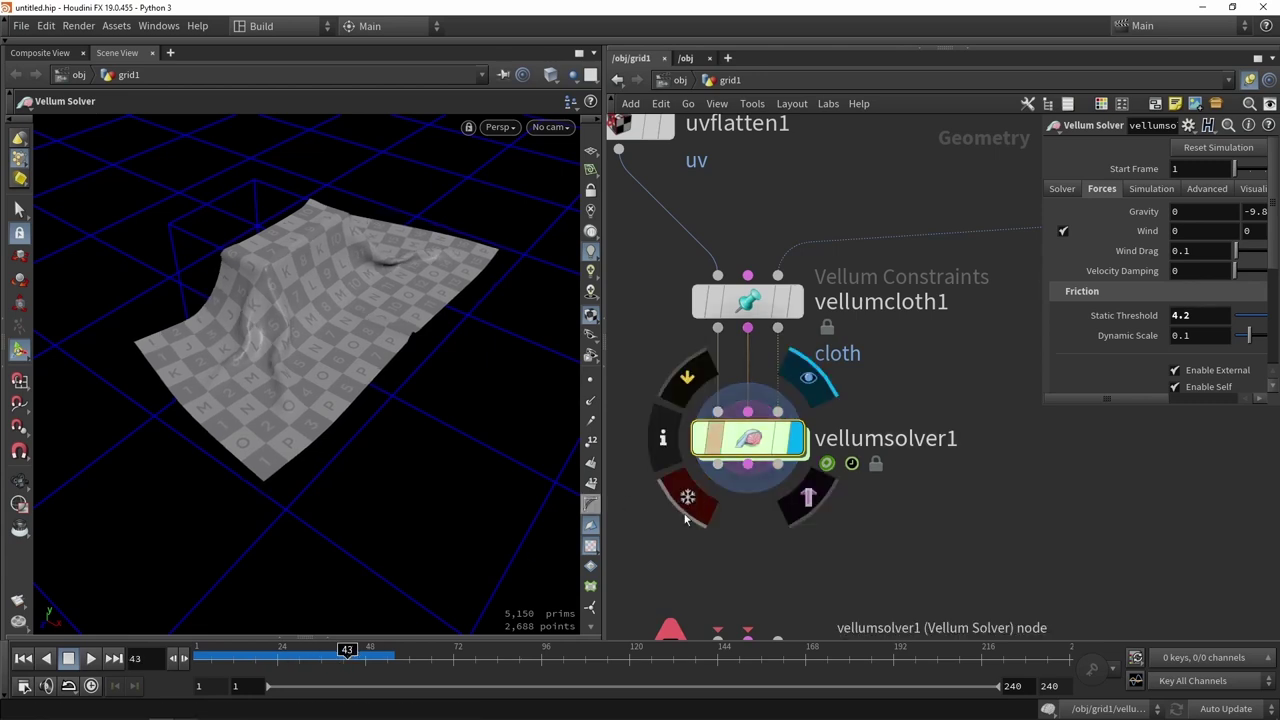
{"action": "left_click", "coordinate": [687, 497]}
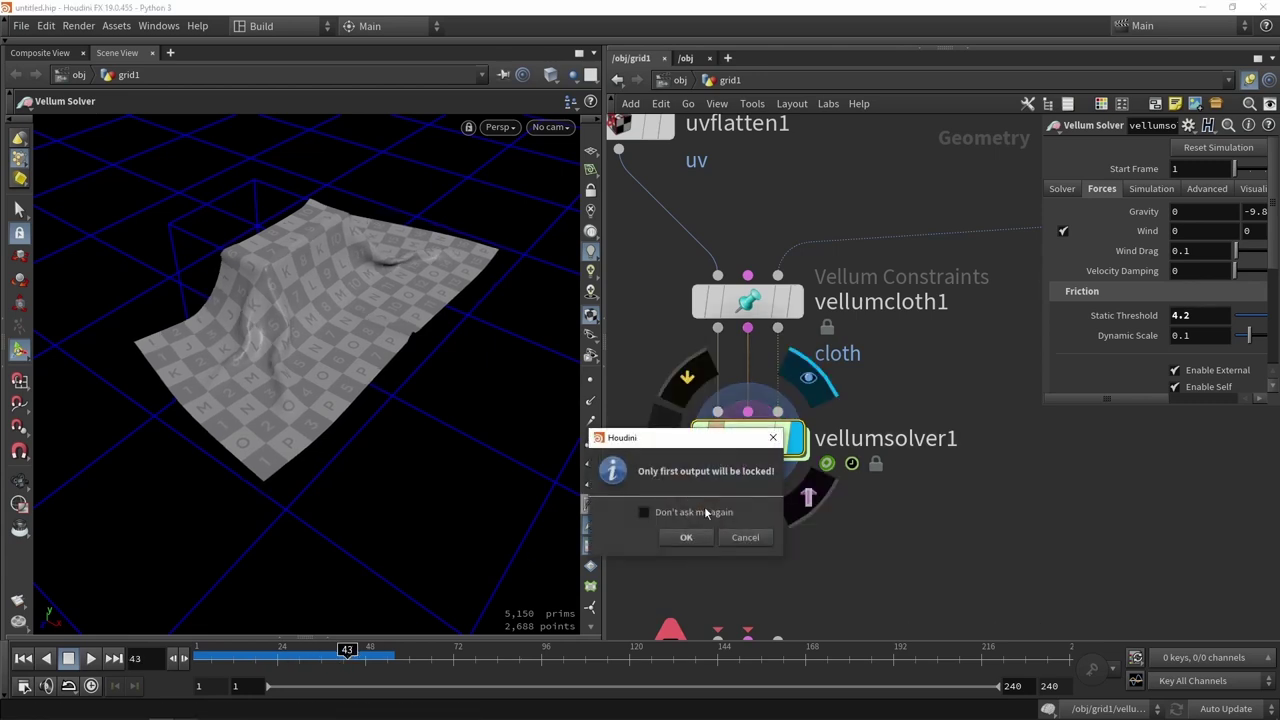
{"action": "left_click", "coordinate": [687, 538]}
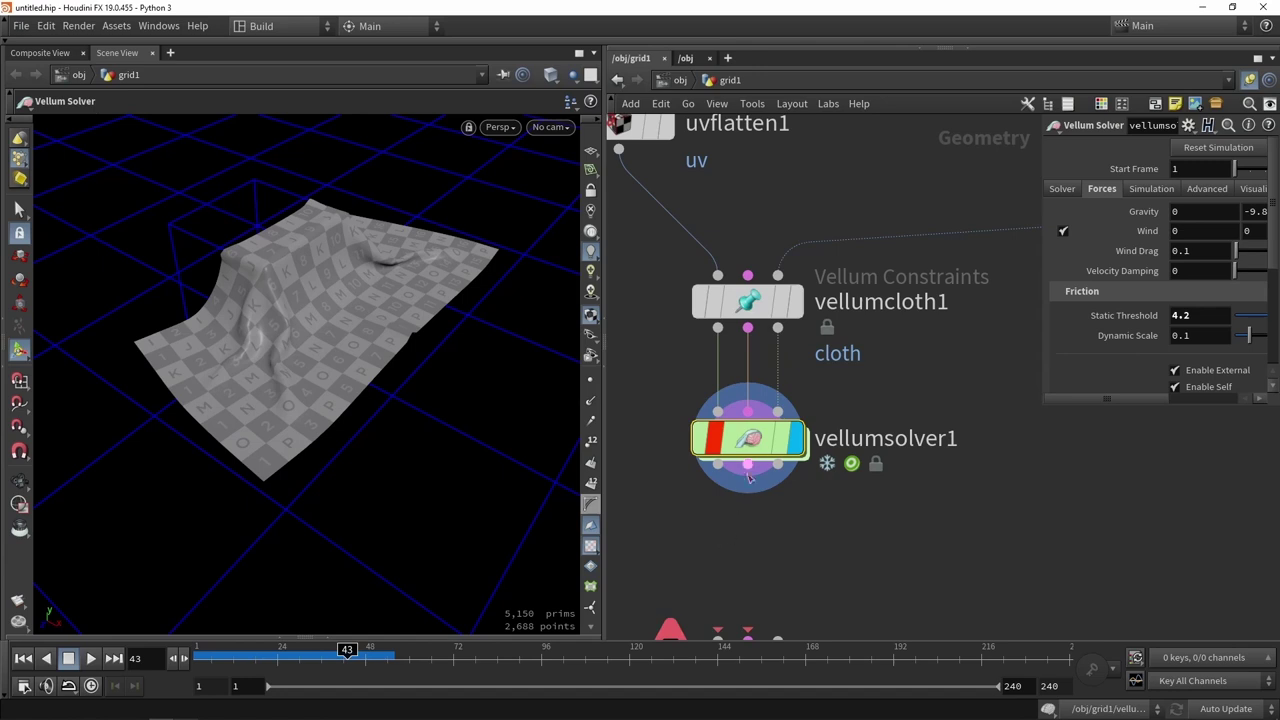
Set the locked vellumsolver1's Static Threshold to 8.83 and move the timeline to frame 89.
{"action": "mouse_move", "coordinate": [761, 447]}
{"action": "scroll", "coordinate": [750, 511], "scroll_direction": "down", "scroll_amount": 3}
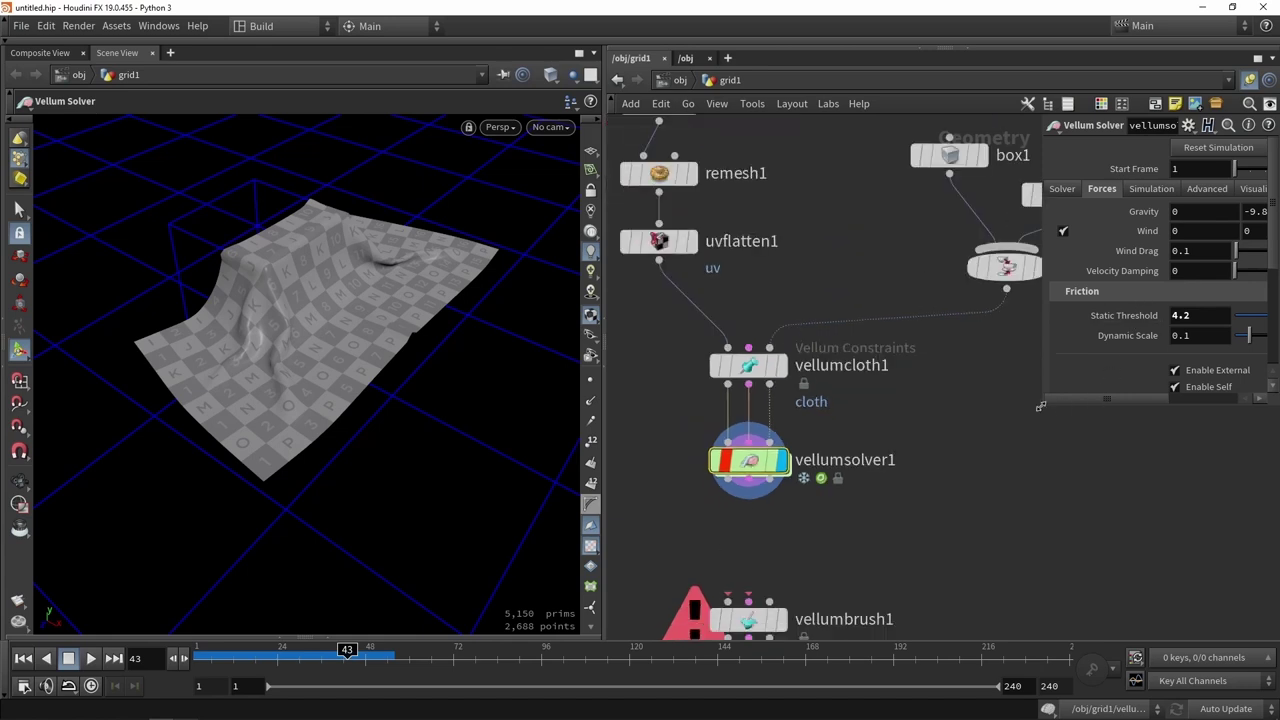
{"action": "left_click_drag", "start_coordinate": [1041, 404], "coordinate": [895, 459]}
{"action": "left_click_drag", "start_coordinate": [1163, 306], "coordinate": [1119, 318]}
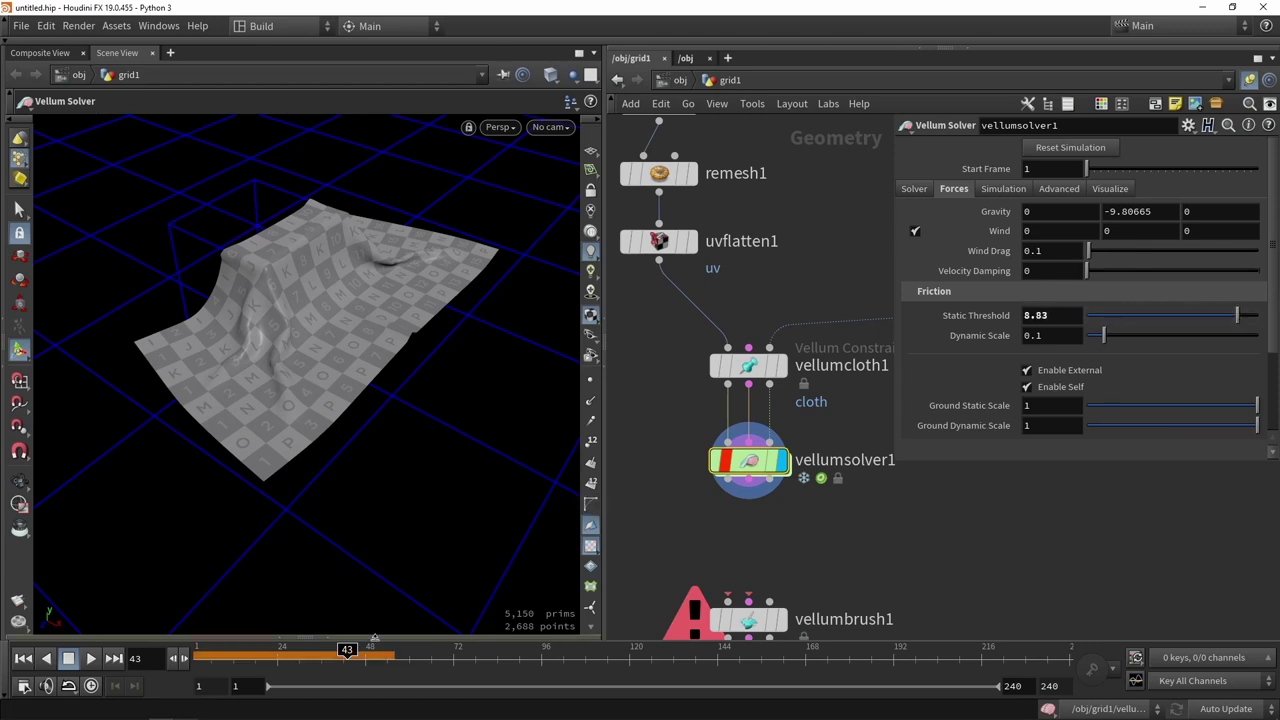
{"action": "left_click", "coordinate": [287, 648]}
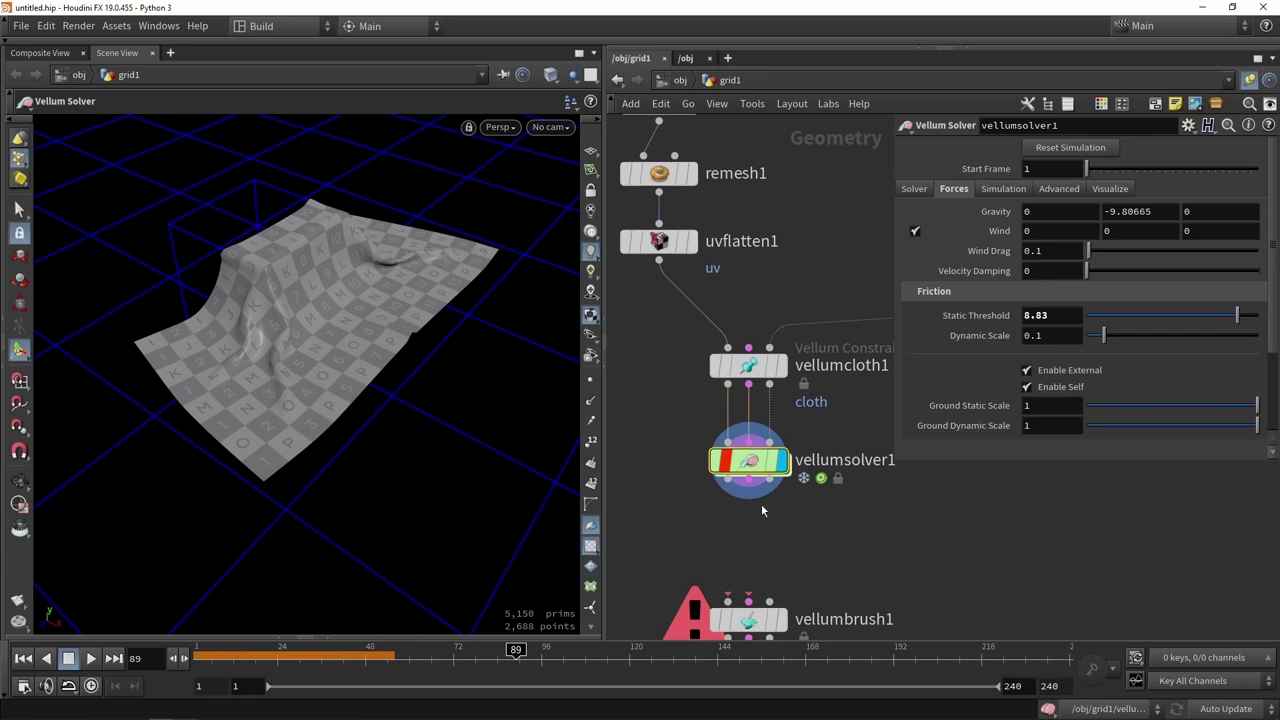
Connect vellumsolver1's three outputs to the matching vellumbrush1 inputs and display vellumbrush1.
{"action": "mouse_move", "coordinate": [770, 468]}
{"action": "middle_click_drag", "start_coordinate": [732, 554], "coordinate": [739, 482]}
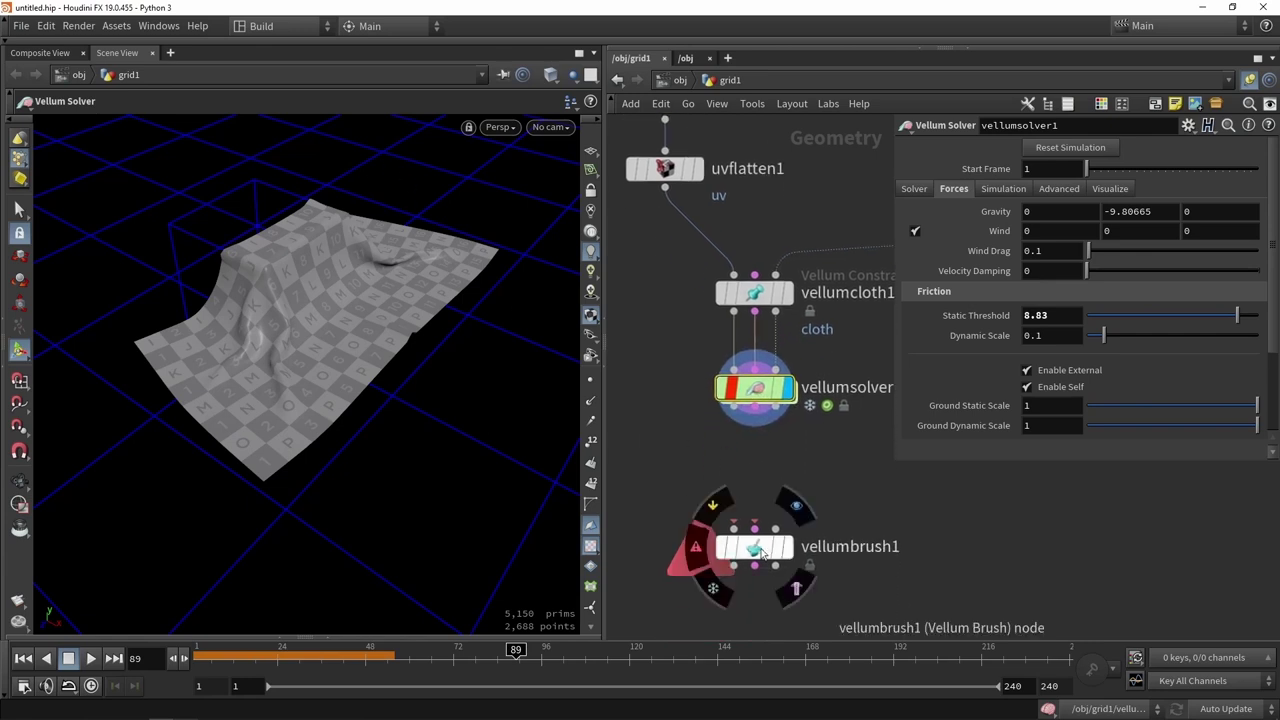
{"action": "left_click_drag", "start_coordinate": [755, 548], "coordinate": [762, 509]}
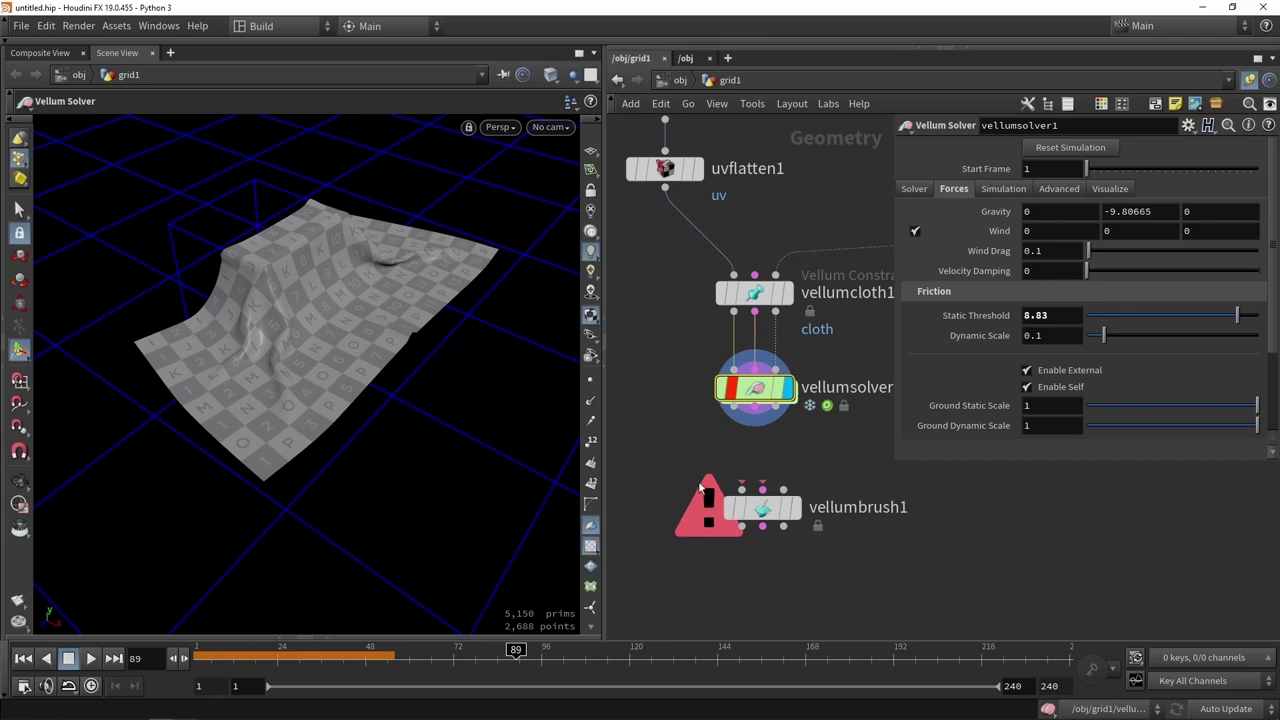
{"action": "scroll", "coordinate": [748, 420], "scroll_direction": "up", "scroll_amount": 2}
{"action": "mouse_move", "coordinate": [756, 400]}
{"action": "left_mouse_down"}
{"action": "mouse_move", "coordinate": [737, 518]}
{"action": "mouse_move", "coordinate": [768, 520]}
{"action": "left_mouse_up"}
{"action": "left_click", "coordinate": [779, 547]}
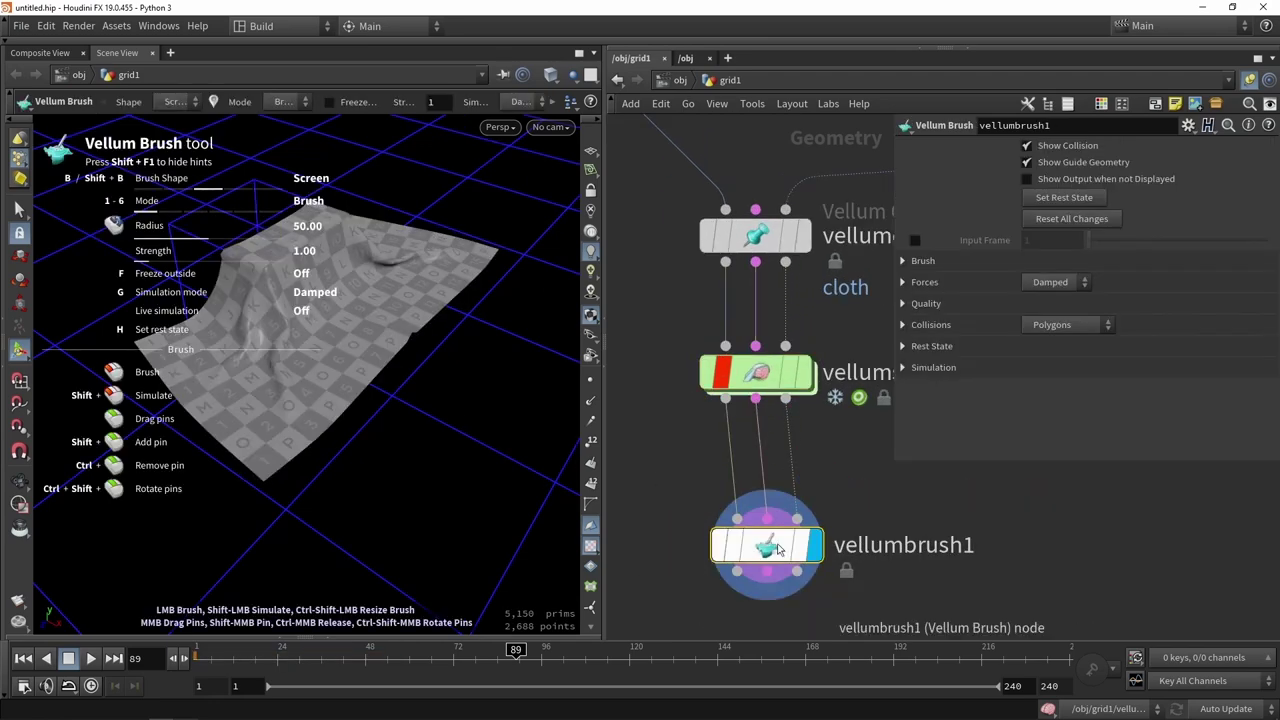
Enlarge the Vellum Brush radius to 74.44 and brush the cloth's front corner inward toward the box.
{"action": "left_click_drag", "start_coordinate": [604, 226], "coordinate": [795, 224]}
{"action": "scroll", "coordinate": [401, 417], "scroll_direction": "down", "scroll_amount": 3, "text": "alt"}
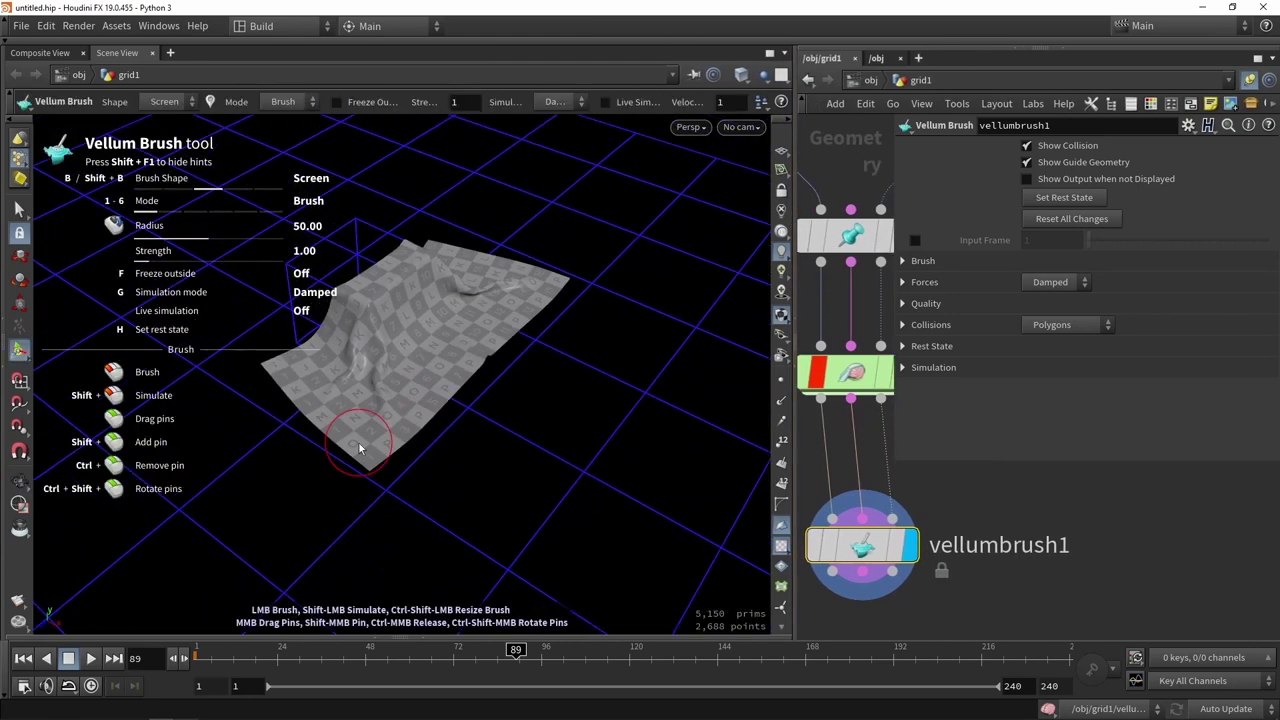
{"action": "scroll", "coordinate": [359, 448], "scroll_direction": "up", "scroll_amount": 4}
{"action": "mouse_move", "coordinate": [374, 436]}
{"action": "left_mouse_down"}
{"action": "mouse_move", "coordinate": [374, 405]}
{"action": "mouse_move", "coordinate": [458, 362]}
{"action": "mouse_move", "coordinate": [420, 350]}
{"action": "mouse_move", "coordinate": [430, 368]}
{"action": "mouse_move", "coordinate": [372, 420]}
{"action": "mouse_move", "coordinate": [311, 397]}
{"action": "mouse_move", "coordinate": [300, 368]}
{"action": "left_mouse_up"}
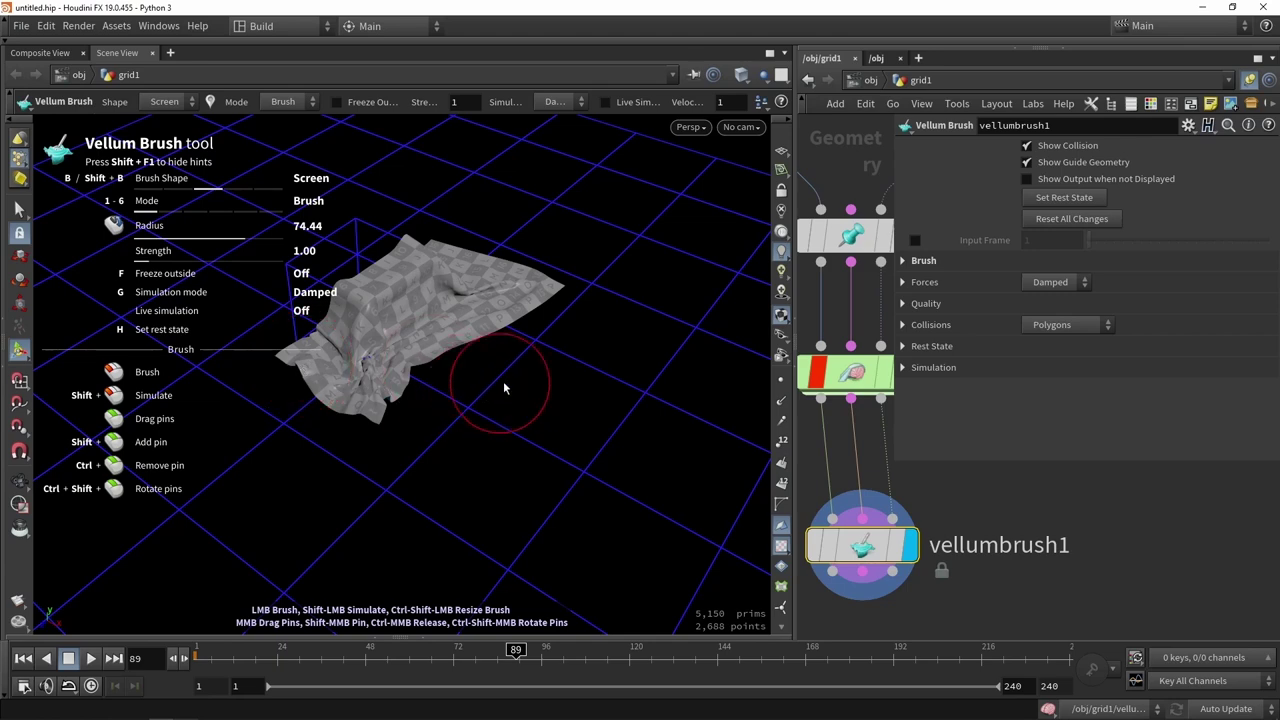
{"action": "key", "text": "space"}
{"action": "mouse_move", "coordinate": [433, 371]}
{"action": "left_mouse_down"}
{"action": "mouse_move", "coordinate": [526, 372]}
{"action": "mouse_move", "coordinate": [494, 374]}
{"action": "mouse_move", "coordinate": [520, 388]}
{"action": "mouse_move", "coordinate": [548, 344]}
{"action": "mouse_move", "coordinate": [666, 329]}
{"action": "mouse_move", "coordinate": [623, 360]}
{"action": "left_mouse_up"}
{"action": "key", "text": "space"}
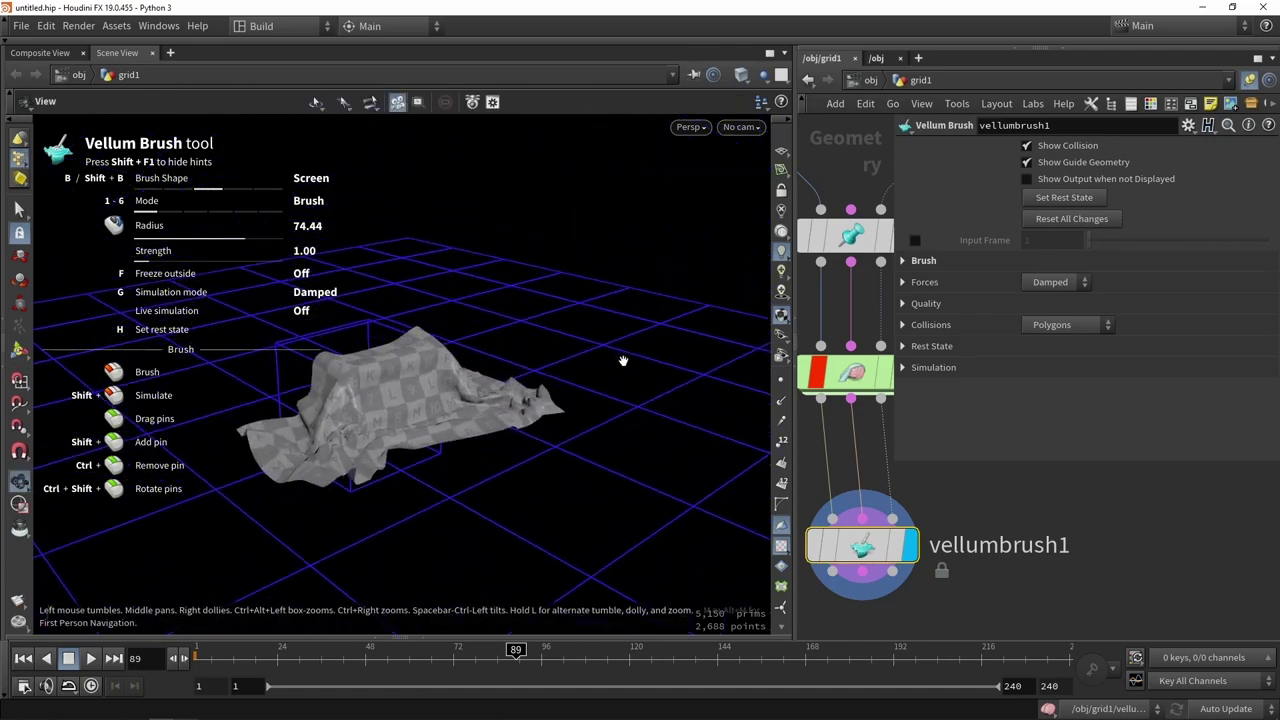
Reduce the Vellum Brush radius to 40.98 and brush the cloth along the side of the box.
{"action": "left_click_drag", "start_coordinate": [795, 420], "coordinate": [676, 427]}
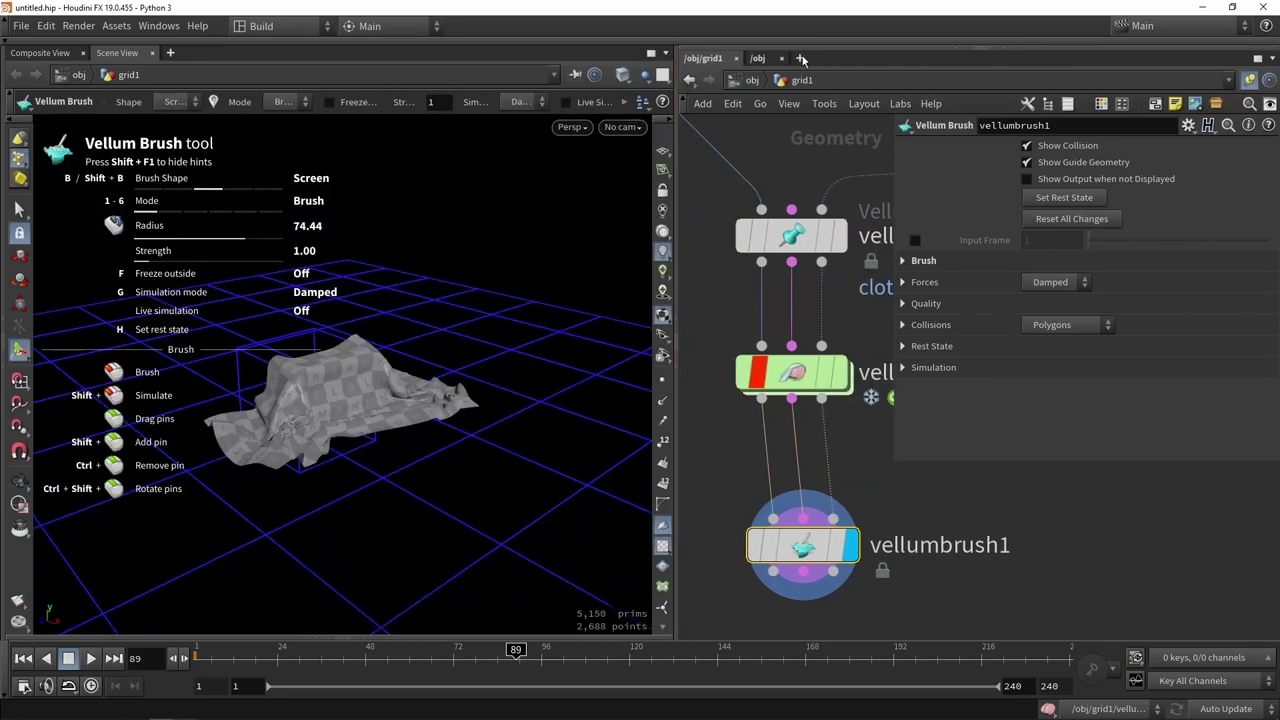
{"action": "scroll", "coordinate": [882, 172], "scroll_direction": "down", "scroll_amount": 5}
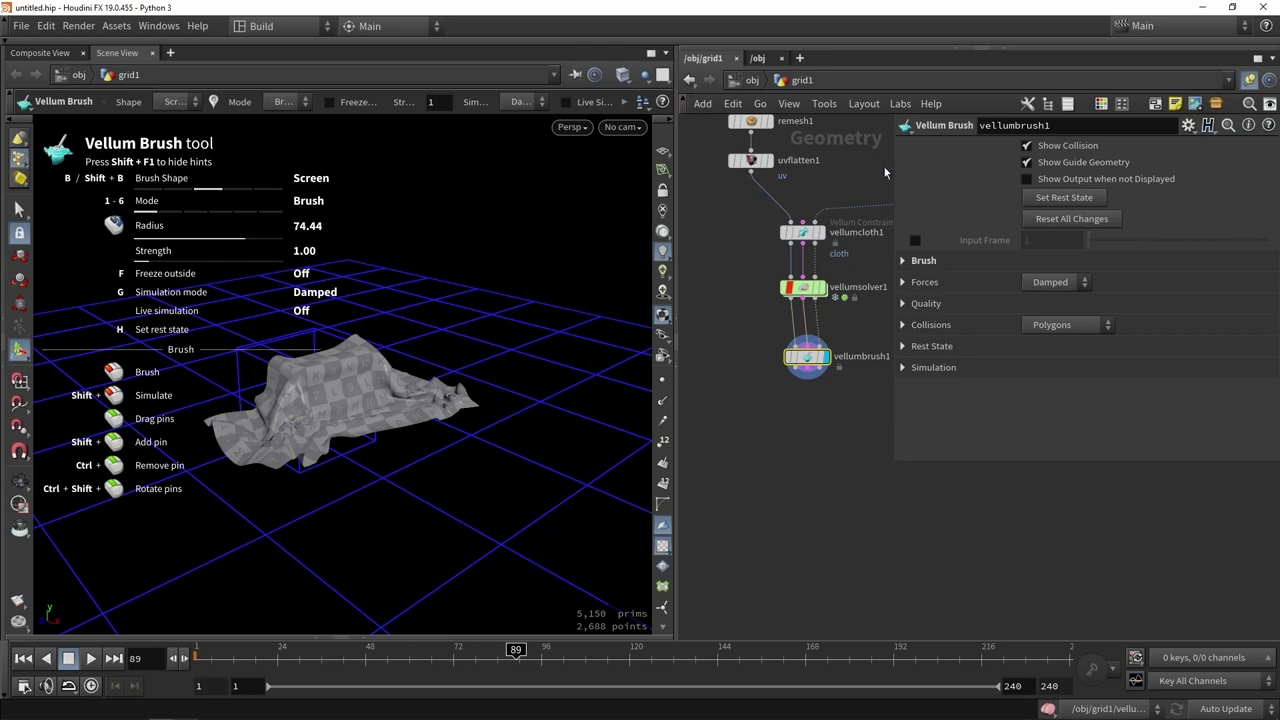
{"action": "scroll", "coordinate": [818, 340], "scroll_direction": "up", "scroll_amount": 3}
{"action": "key", "text": "space"}
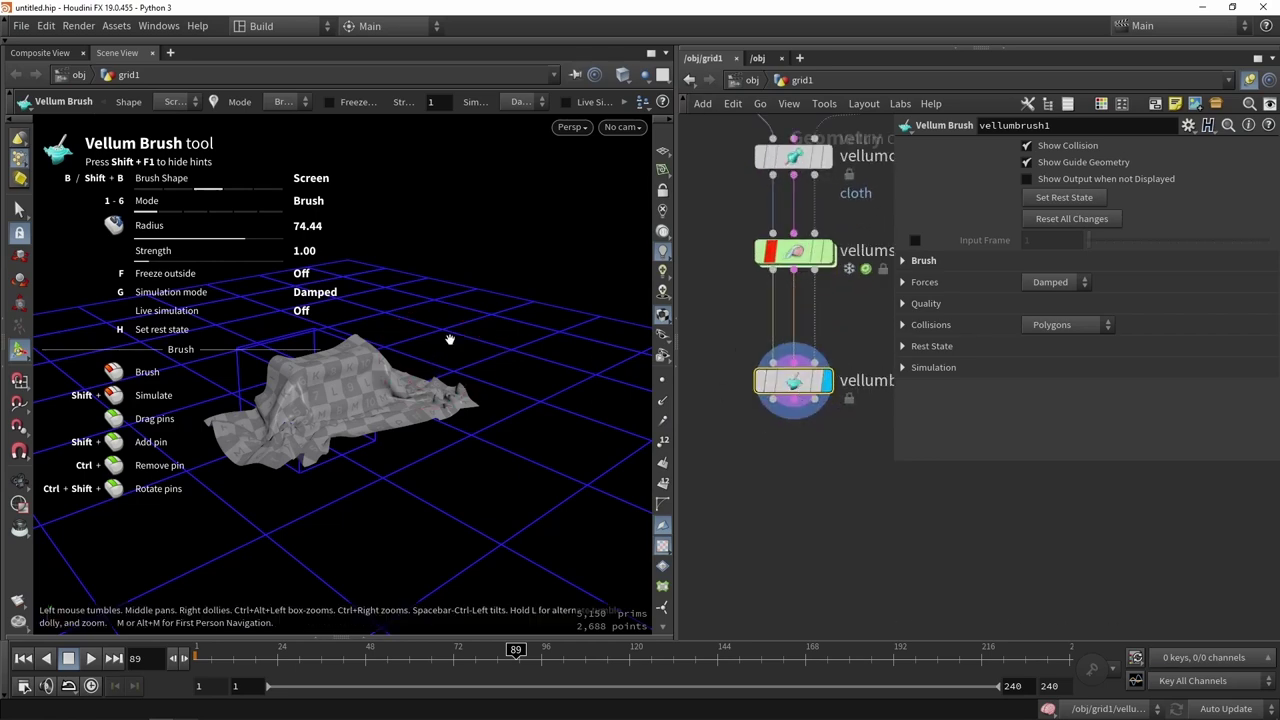
{"action": "left_click_drag", "start_coordinate": [280, 510], "coordinate": [326, 517]}
{"action": "scroll", "coordinate": [328, 500], "scroll_direction": "up", "scroll_amount": 4}
{"action": "left_click_drag", "start_coordinate": [423, 329], "coordinate": [470, 358]}
{"action": "scroll", "coordinate": [440, 360], "scroll_direction": "down", "scroll_amount": 1}
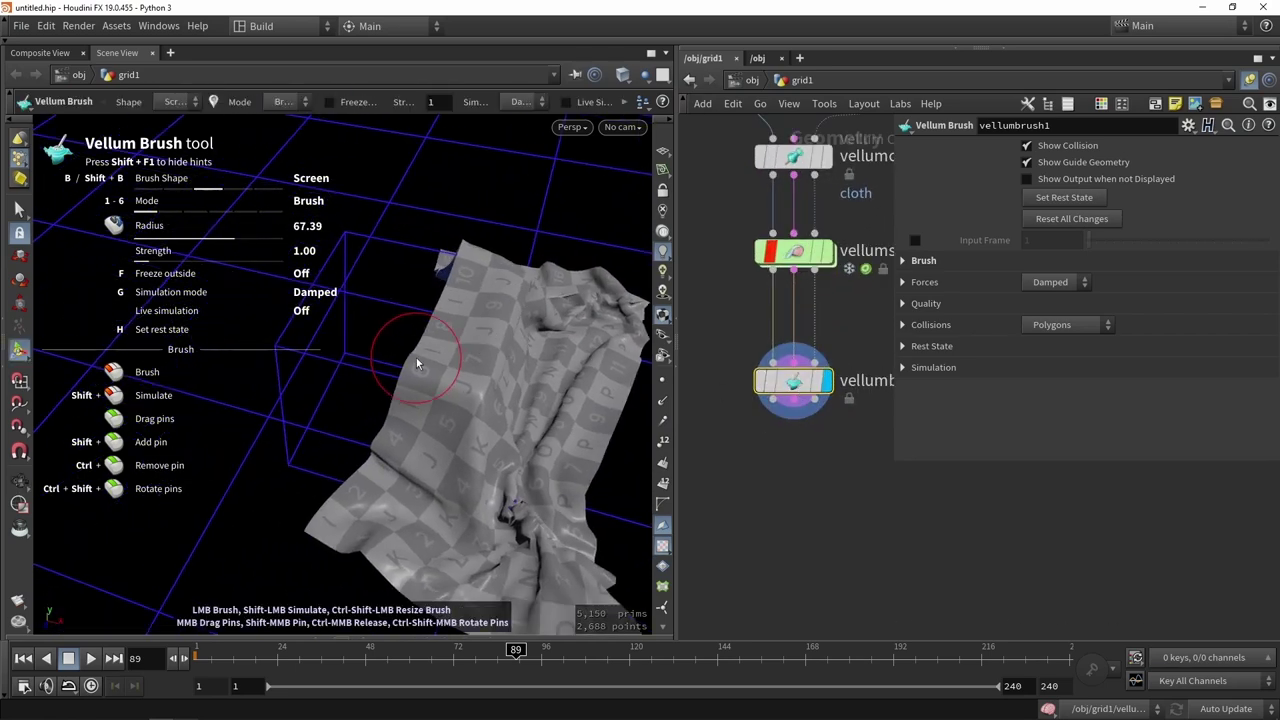
{"action": "mouse_move", "coordinate": [398, 385]}
{"action": "left_mouse_down"}
{"action": "mouse_move", "coordinate": [417, 378]}
{"action": "mouse_move", "coordinate": [449, 257]}
{"action": "mouse_move", "coordinate": [459, 354]}
{"action": "mouse_move", "coordinate": [420, 294]}
{"action": "mouse_move", "coordinate": [494, 366]}
{"action": "left_mouse_up"}
{"action": "key", "text": "space"}
{"action": "scroll", "coordinate": [454, 274], "scroll_direction": "down", "scroll_amount": 4}
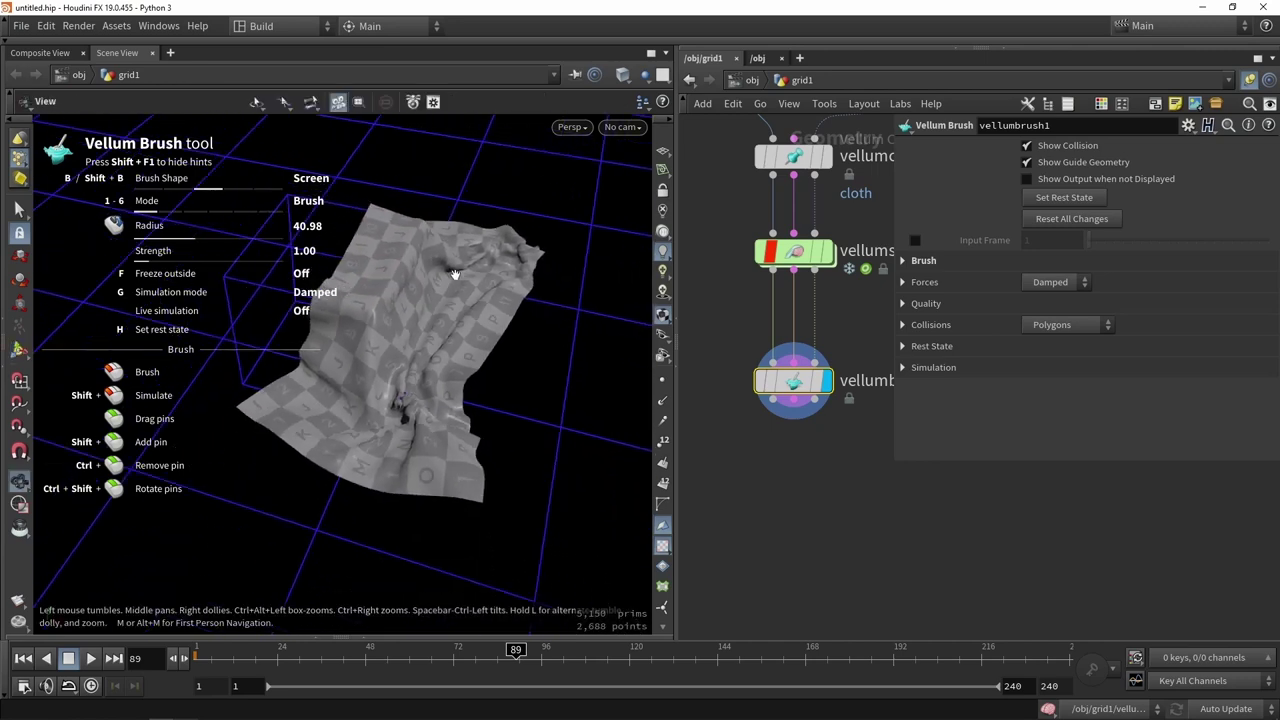
{"action": "left_click_drag", "start_coordinate": [454, 274], "coordinate": [426, 304]}
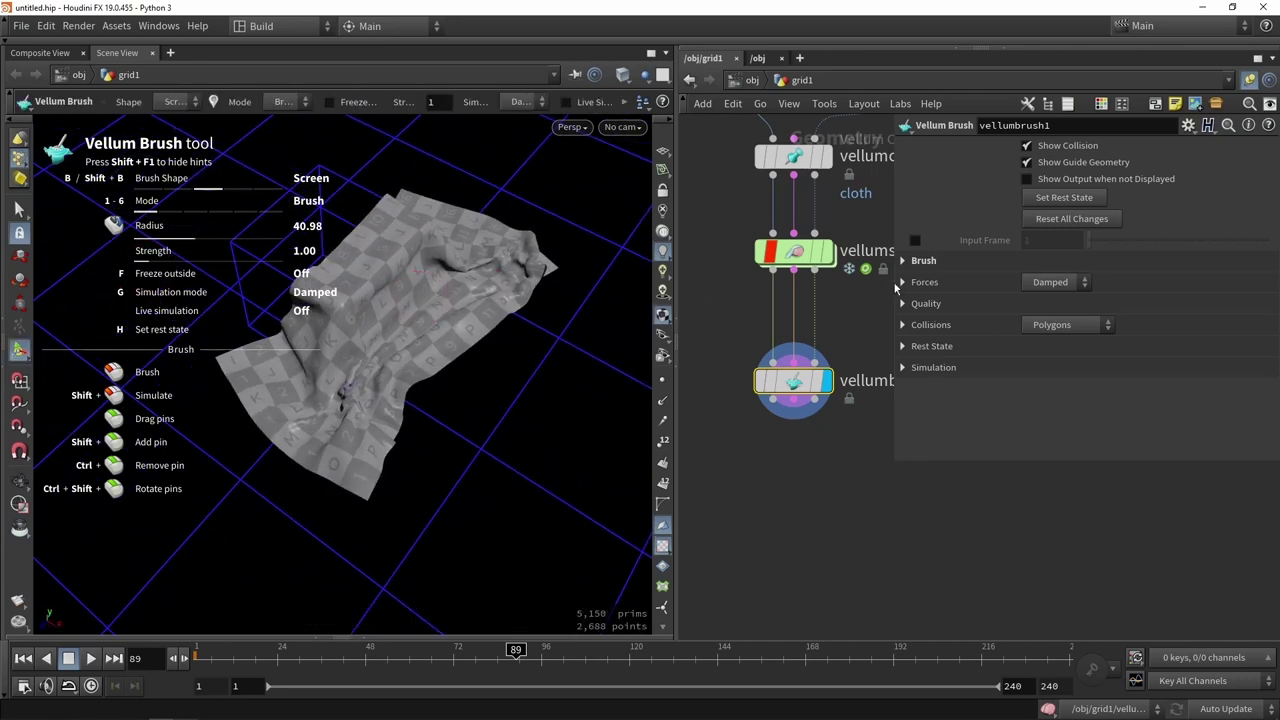
Switch the Vellum Brush to Rotate mode with a 74.44 radius and twist the cloth at its front and over the box.
{"action": "left_click", "coordinate": [904, 260]}
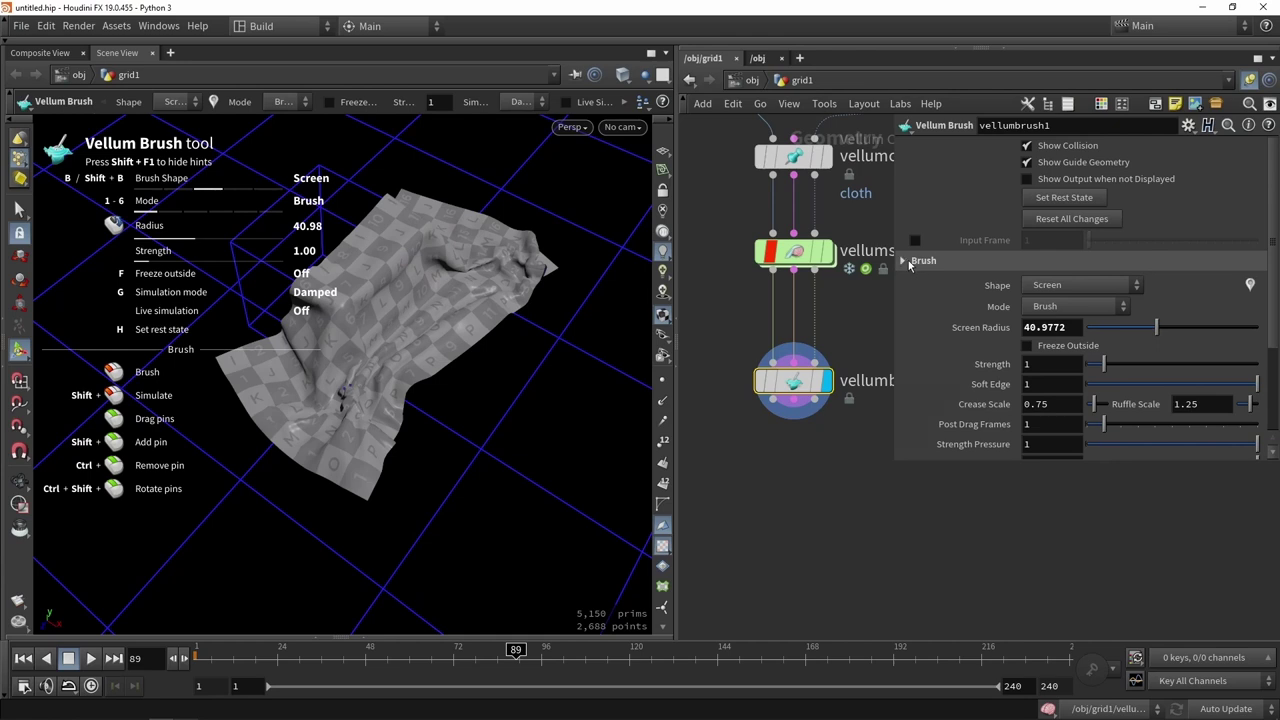
{"action": "left_click", "coordinate": [922, 261]}
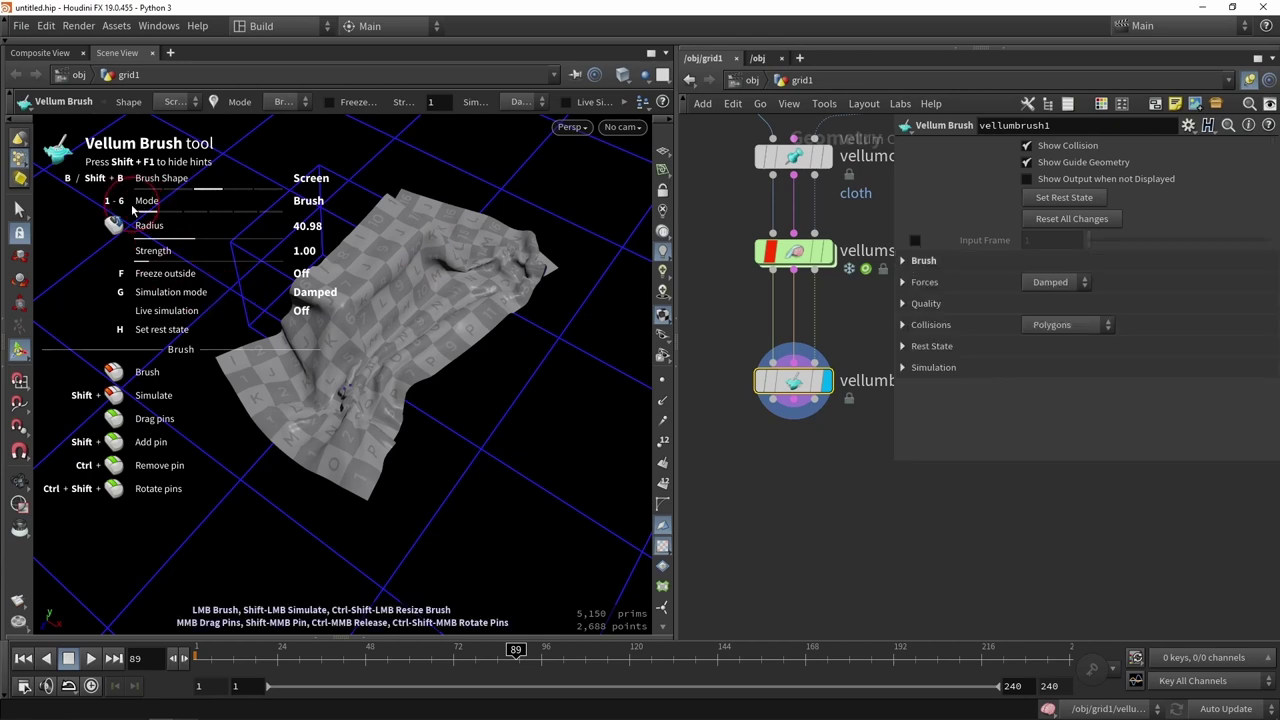
{"action": "key", "text": "2"}
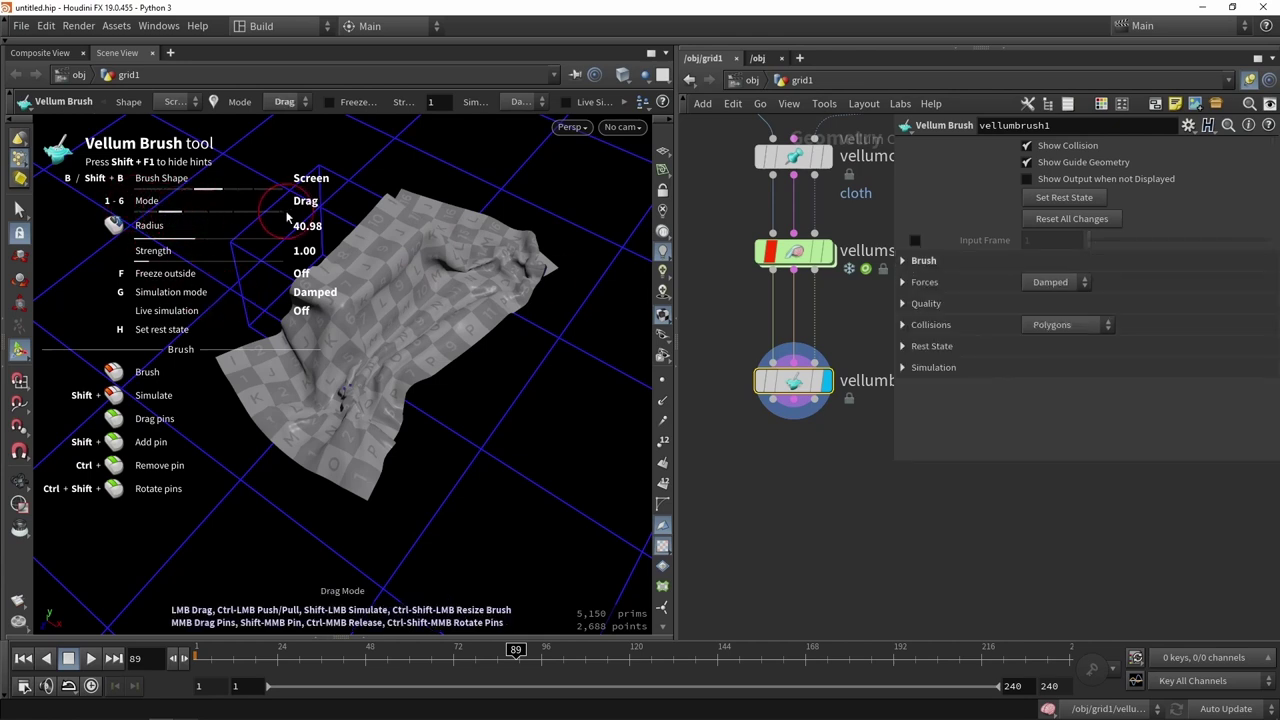
{"action": "key", "text": "4"}
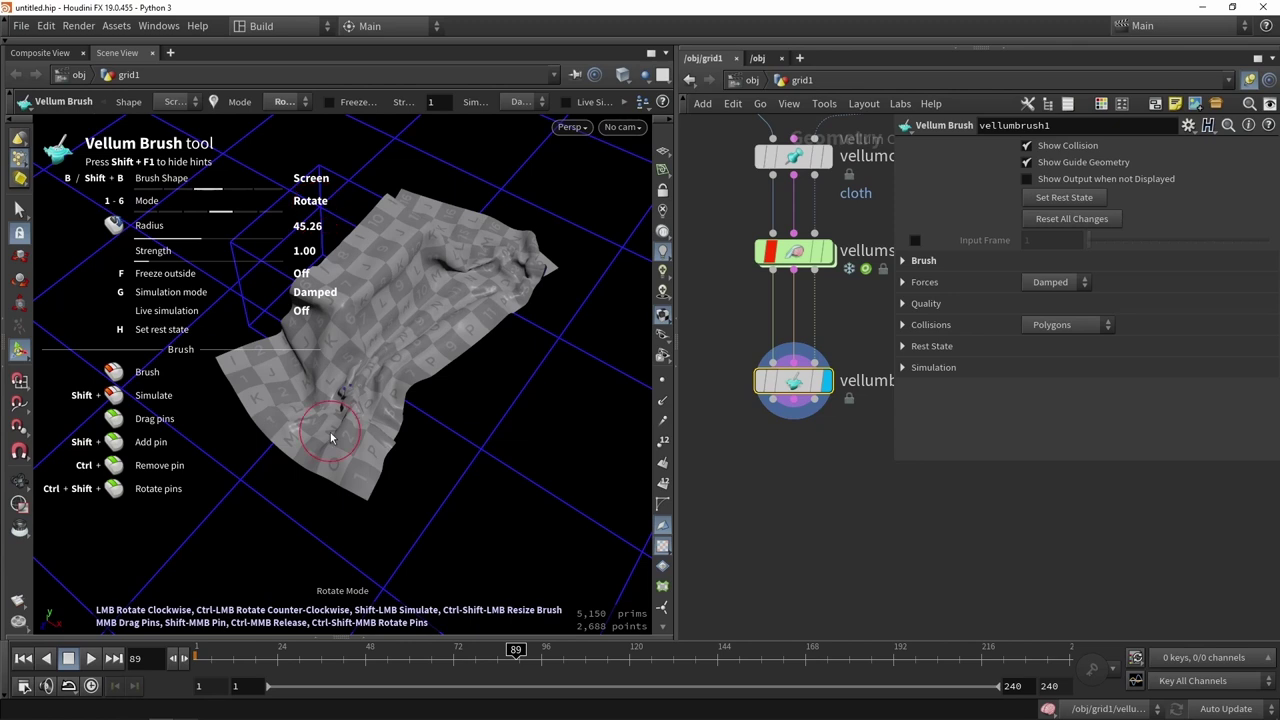
{"action": "scroll", "coordinate": [331, 440], "scroll_direction": "up", "scroll_amount": 5}
{"action": "mouse_move", "coordinate": [357, 446]}
{"action": "left_mouse_down"}
{"action": "mouse_move", "coordinate": [306, 409]}
{"action": "mouse_move", "coordinate": [318, 356]}
{"action": "left_mouse_up"}
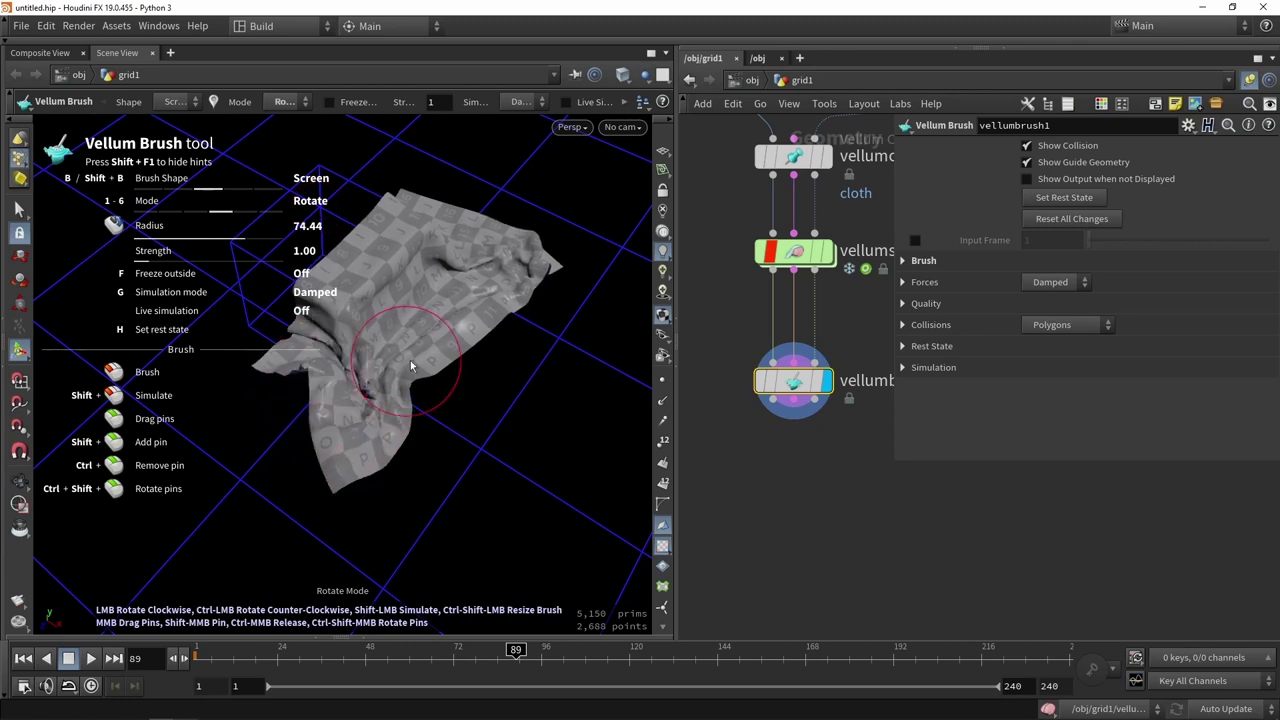
{"action": "mouse_move", "coordinate": [410, 366]}
{"action": "left_mouse_down"}
{"action": "mouse_move", "coordinate": [443, 320]}
{"action": "mouse_move", "coordinate": [491, 349]}
{"action": "mouse_move", "coordinate": [500, 290]}
{"action": "mouse_move", "coordinate": [467, 252]}
{"action": "mouse_move", "coordinate": [500, 270]}
{"action": "left_mouse_up"}
{"action": "mouse_move", "coordinate": [560, 298]}
{"action": "left_mouse_down", "text": "alt"}
{"action": "mouse_move", "coordinate": [531, 303]}
{"action": "mouse_move", "coordinate": [523, 287]}
{"action": "left_mouse_up", "text": "alt"}
{"action": "mouse_move", "coordinate": [523, 287]}
{"action": "left_mouse_down"}
{"action": "mouse_move", "coordinate": [489, 257]}
{"action": "mouse_move", "coordinate": [367, 240]}
{"action": "mouse_move", "coordinate": [511, 261]}
{"action": "mouse_move", "coordinate": [562, 298]}
{"action": "left_mouse_up"}
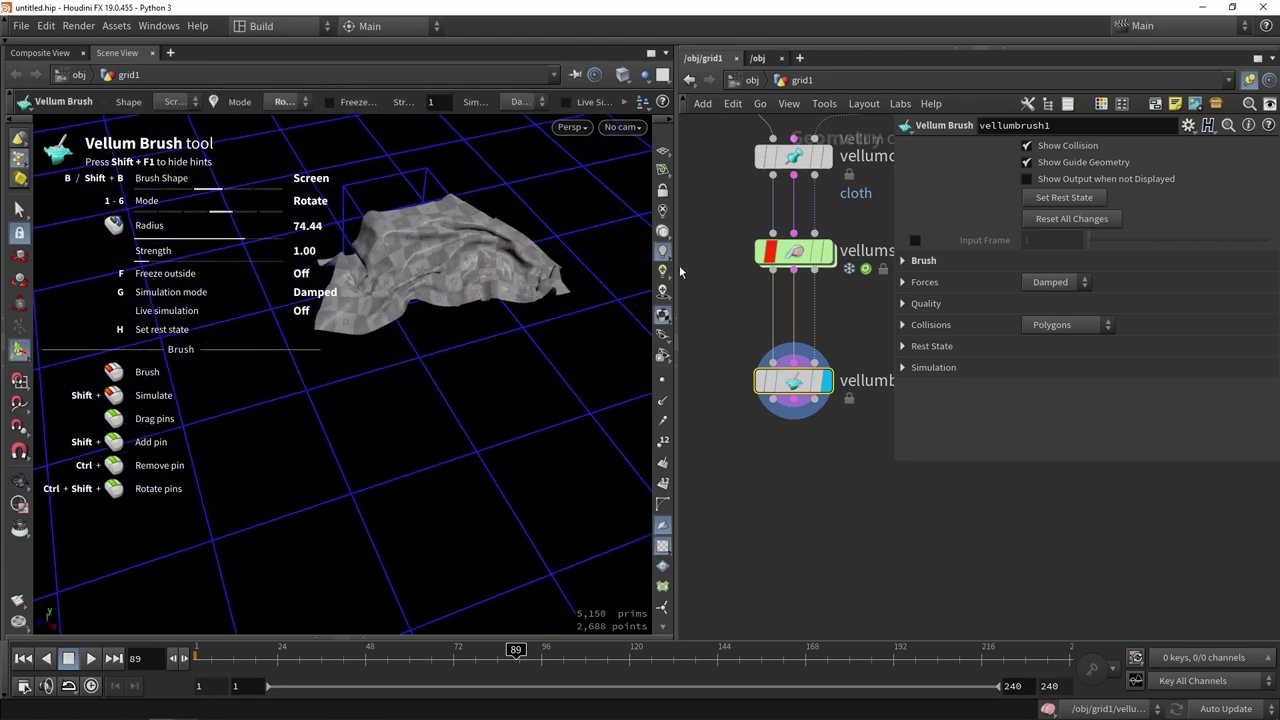
Delete the vellumbrush1 node below vellumsolver1.
{"action": "left_click_drag", "start_coordinate": [680, 270], "coordinate": [556, 350]}
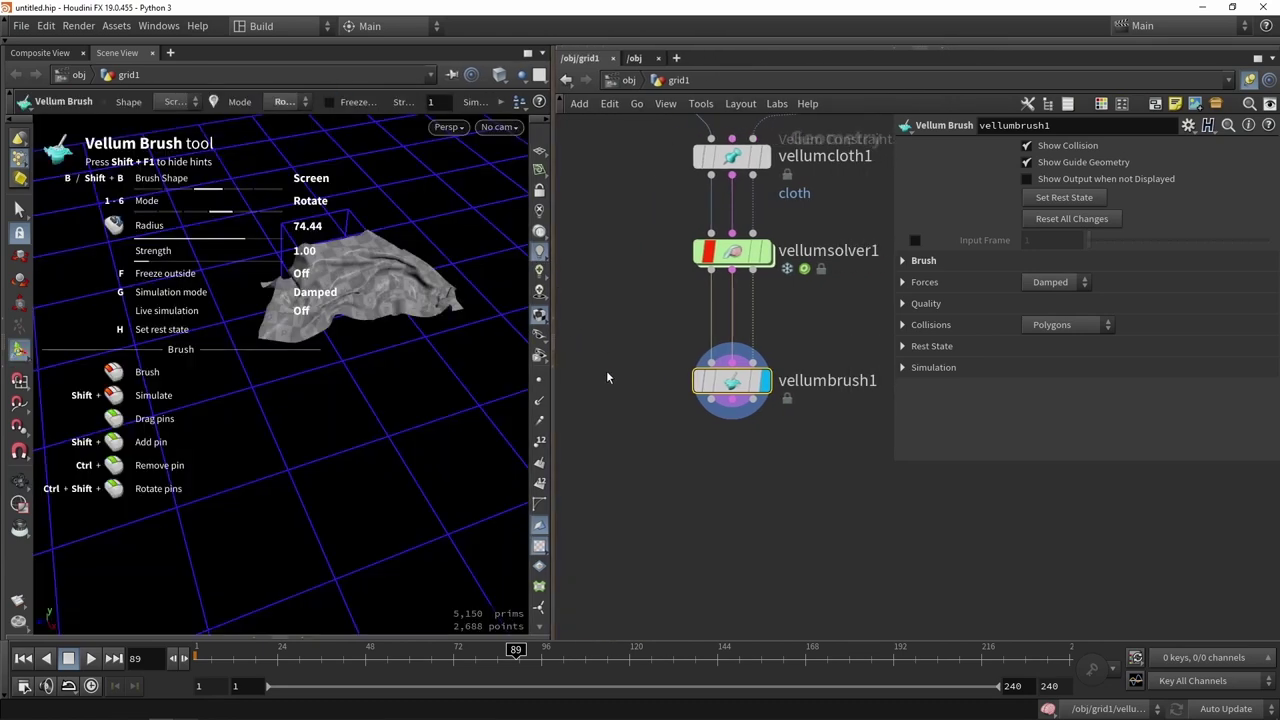
{"action": "left_click_drag", "start_coordinate": [628, 314], "coordinate": [793, 445]}
{"action": "key", "text": "Delete"}
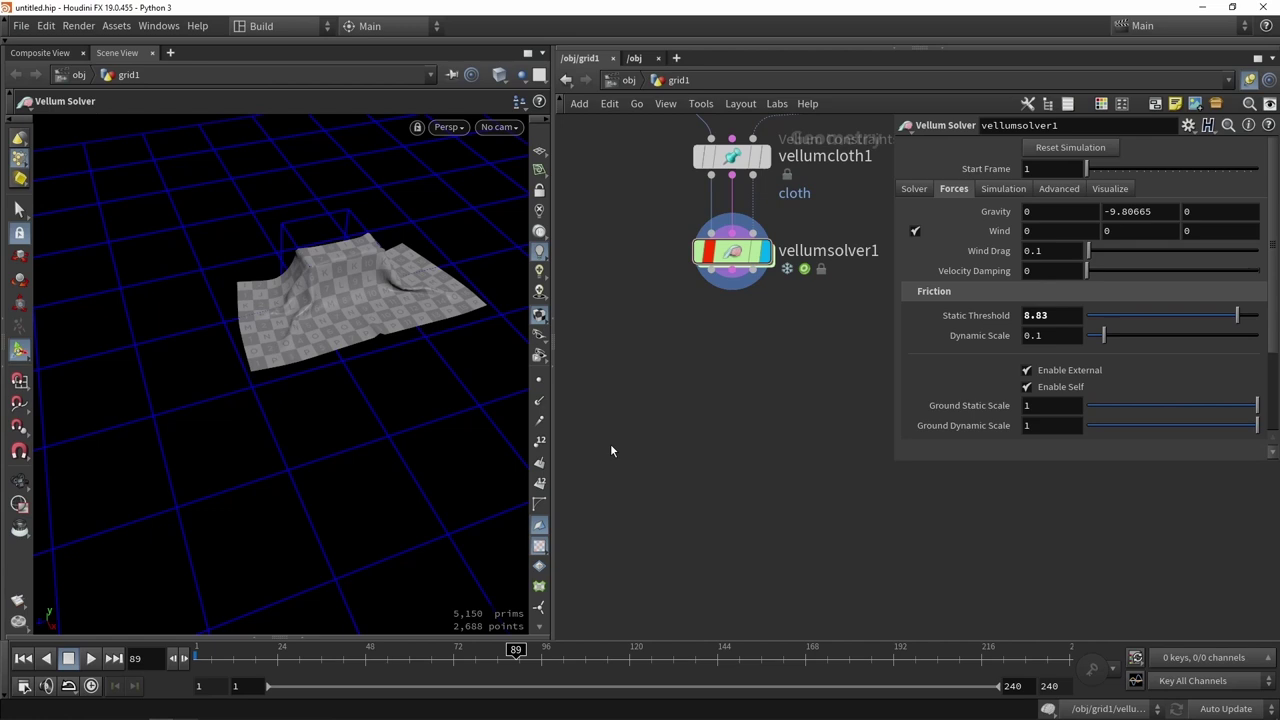
{"action": "mouse_move", "coordinate": [708, 250]}
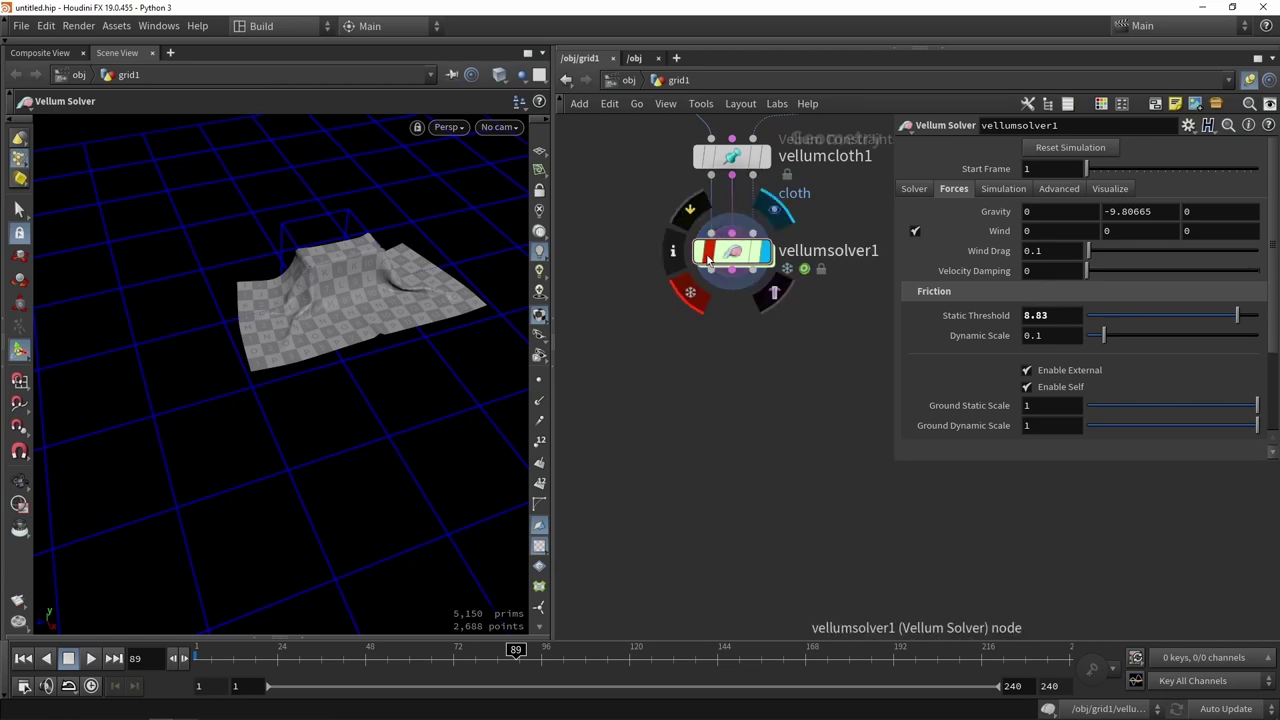
Unlock vellumsolver1, discard its locked changes, and go to frame 74 of the simulation.
{"action": "left_click", "coordinate": [699, 302]}
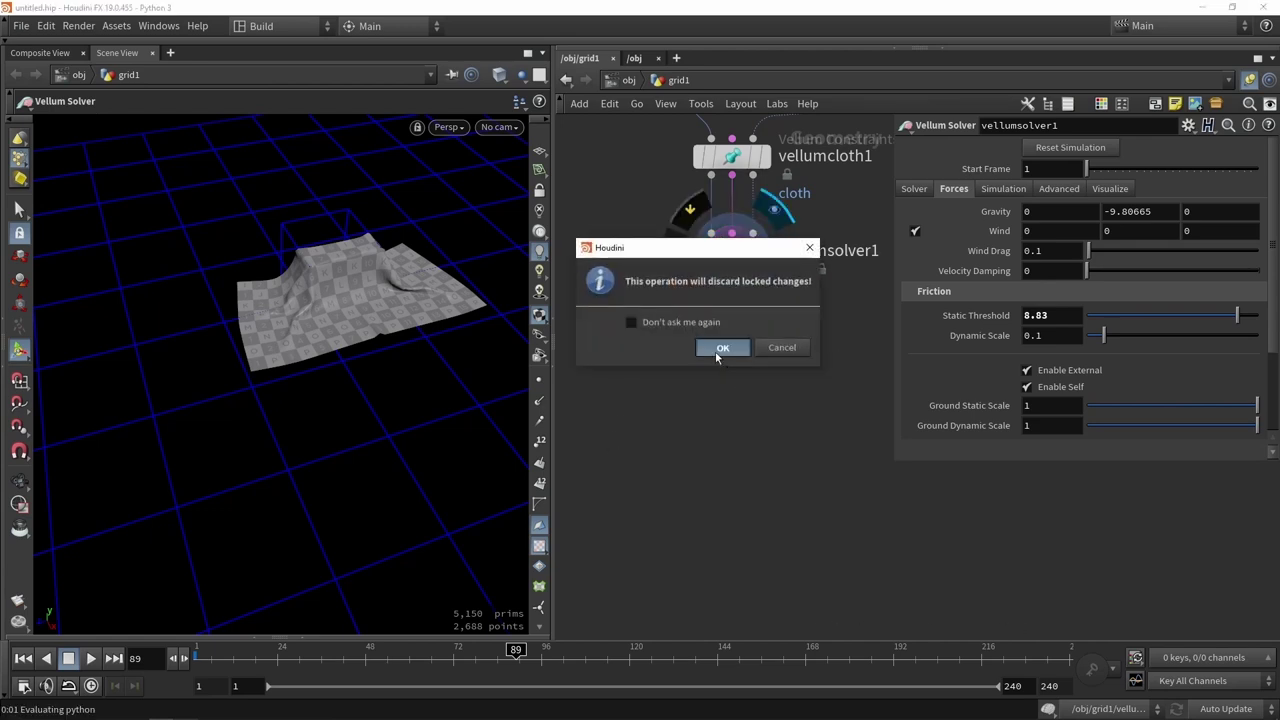
{"action": "left_click", "coordinate": [718, 350]}
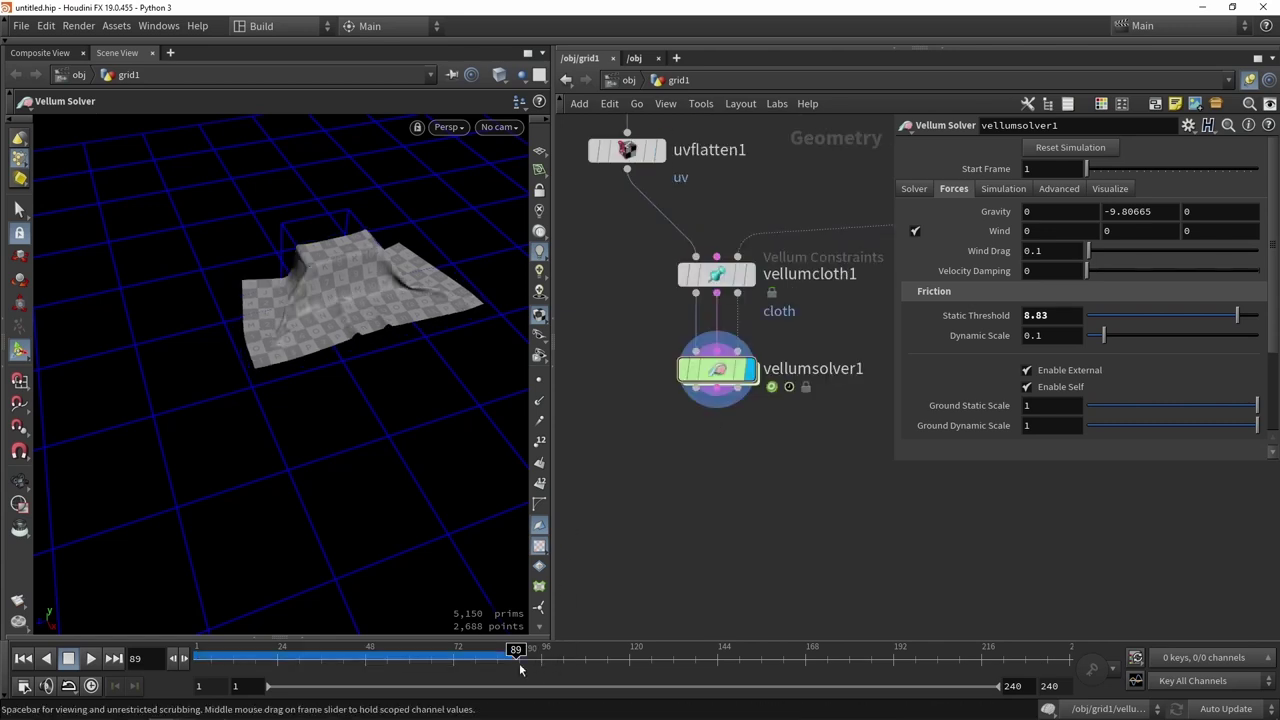
{"action": "left_click_drag", "start_coordinate": [519, 669], "coordinate": [462, 672]}
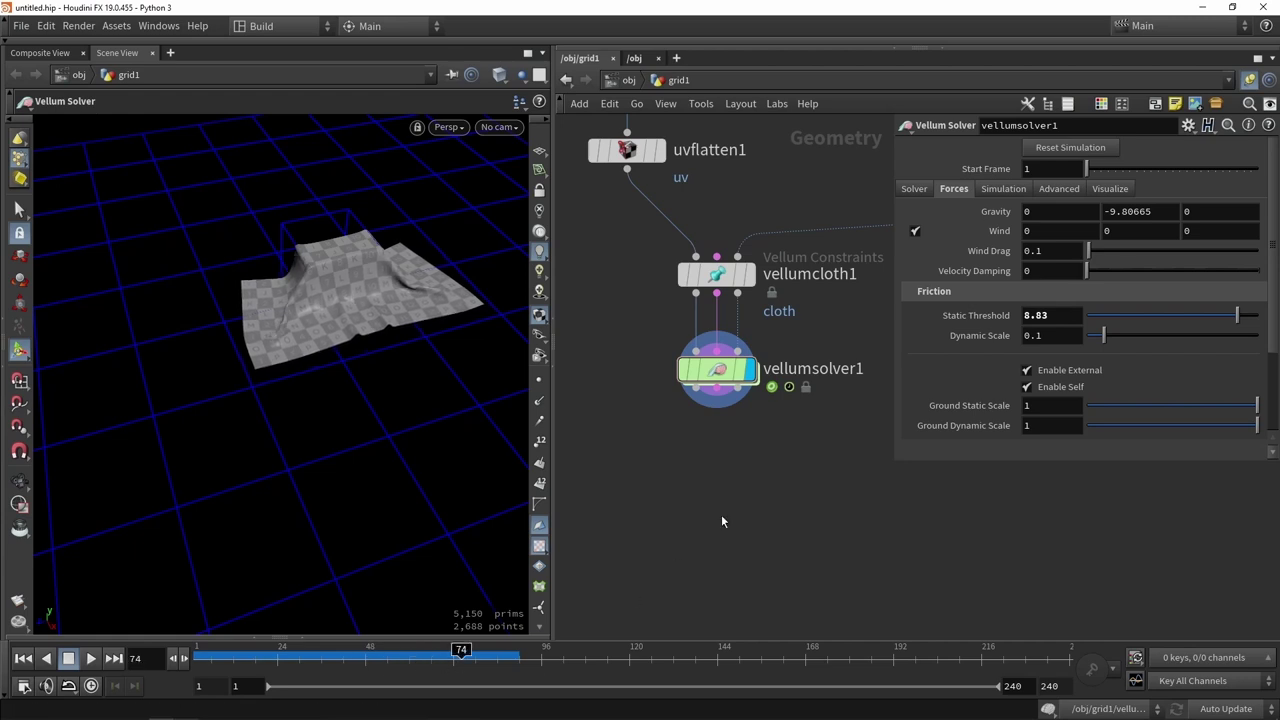
Move vellumcloth1 and vellumsolver1 together to sit between the grid branch and the collision branch, and narrow the parameter area.
{"action": "scroll", "coordinate": [743, 483], "scroll_direction": "down", "scroll_amount": 2}
{"action": "middle_click_drag", "start_coordinate": [743, 483], "coordinate": [724, 537]}
{"action": "left_click_drag", "start_coordinate": [771, 543], "coordinate": [670, 330]}
{"action": "left_click_drag", "start_coordinate": [705, 366], "coordinate": [747, 436]}
{"action": "left_click", "coordinate": [771, 283]}
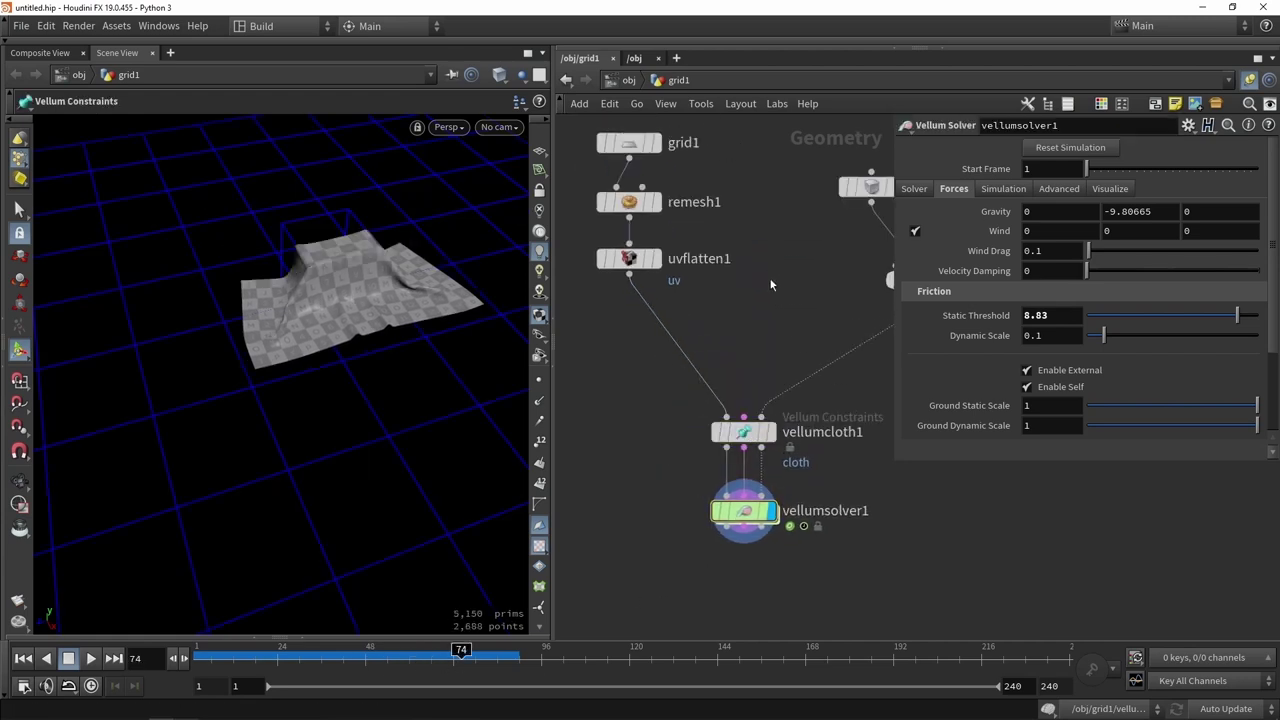
{"action": "middle_click_drag", "start_coordinate": [779, 300], "coordinate": [676, 370]}
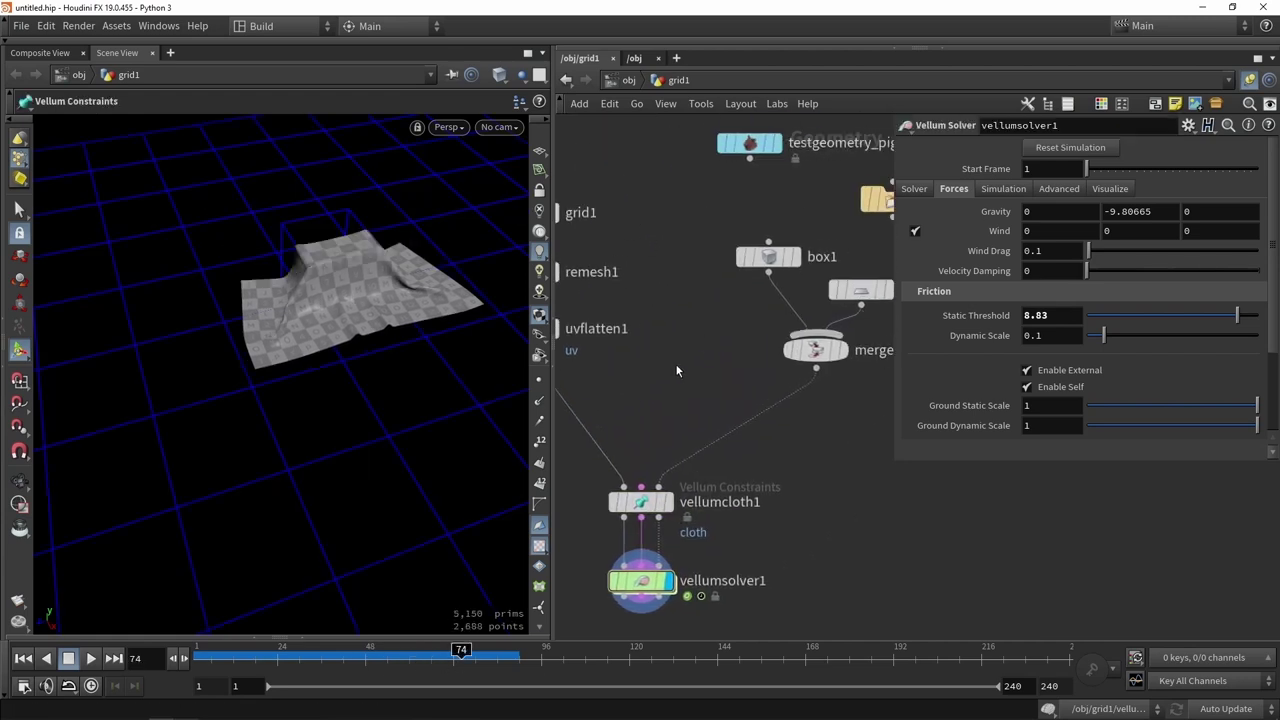
{"action": "scroll", "coordinate": [639, 380], "scroll_direction": "down", "scroll_amount": 2}
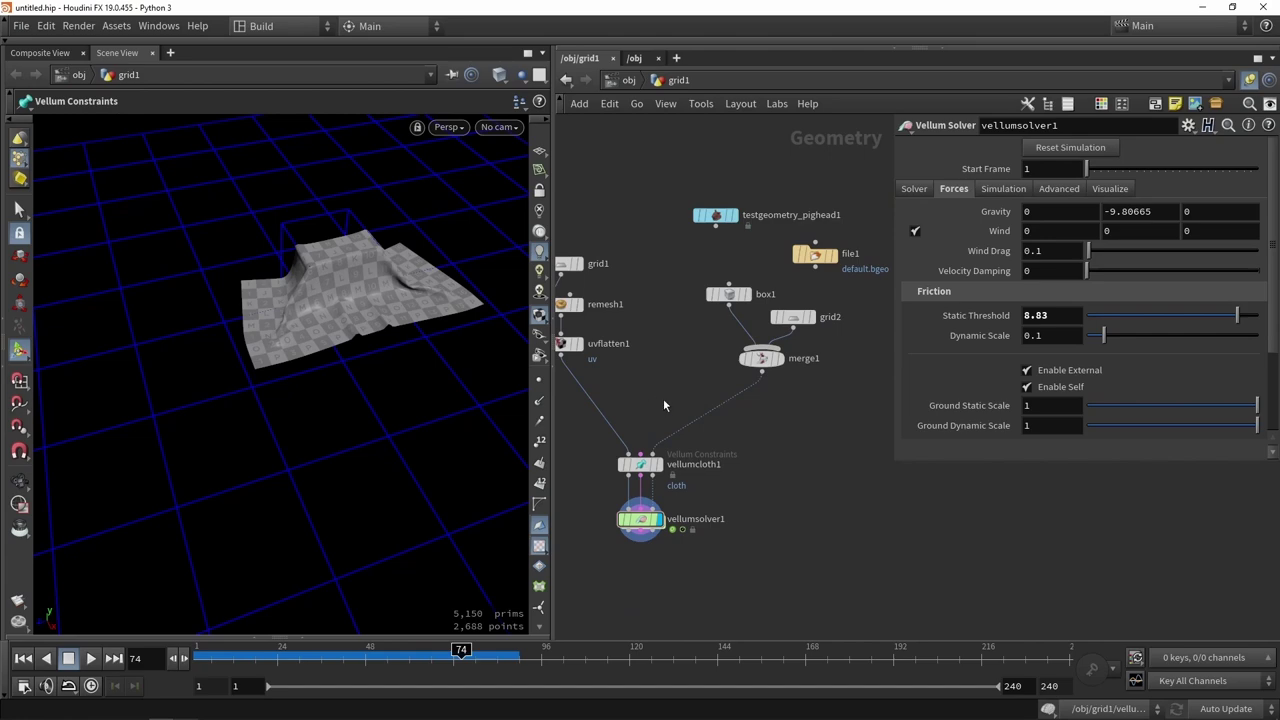
{"action": "left_click_drag", "start_coordinate": [892, 464], "coordinate": [1000, 464]}
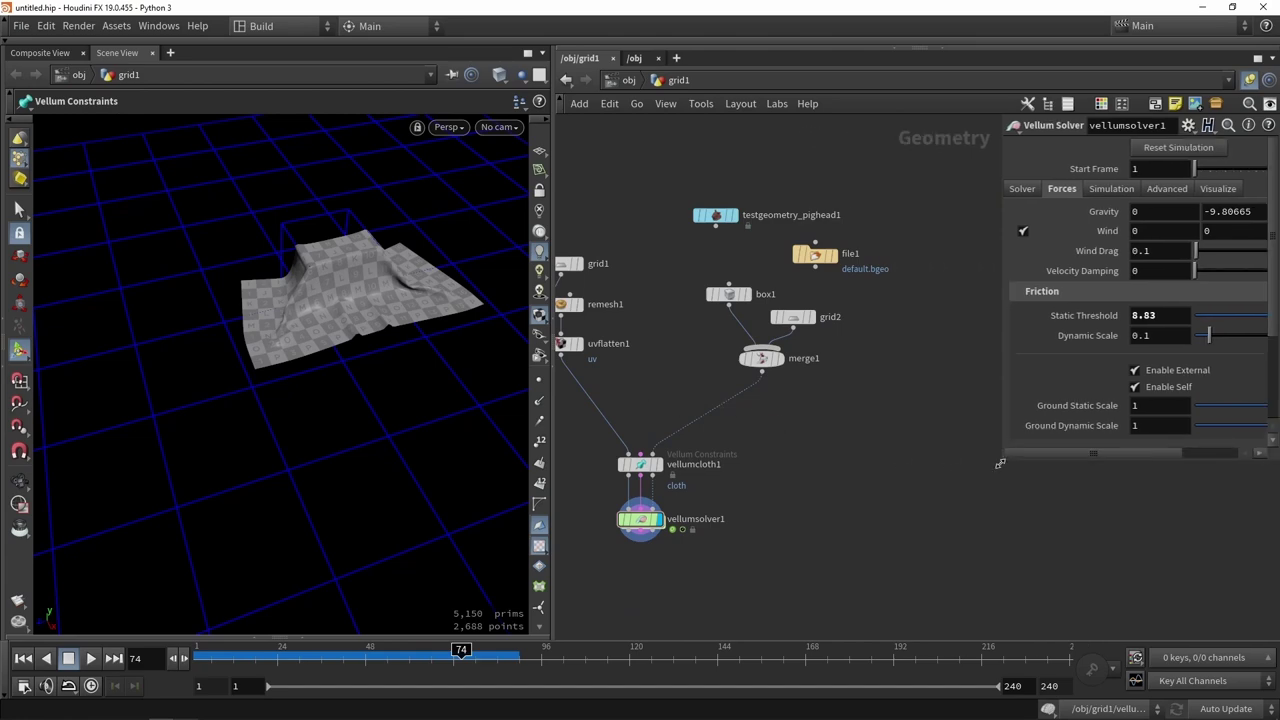
Add a Vellum Post-Process node below vellumsolver1.
{"action": "middle_click_drag", "start_coordinate": [776, 612], "coordinate": [782, 520]}
{"action": "key", "text": "Tab"}
{"action": "type", "text": "post"}
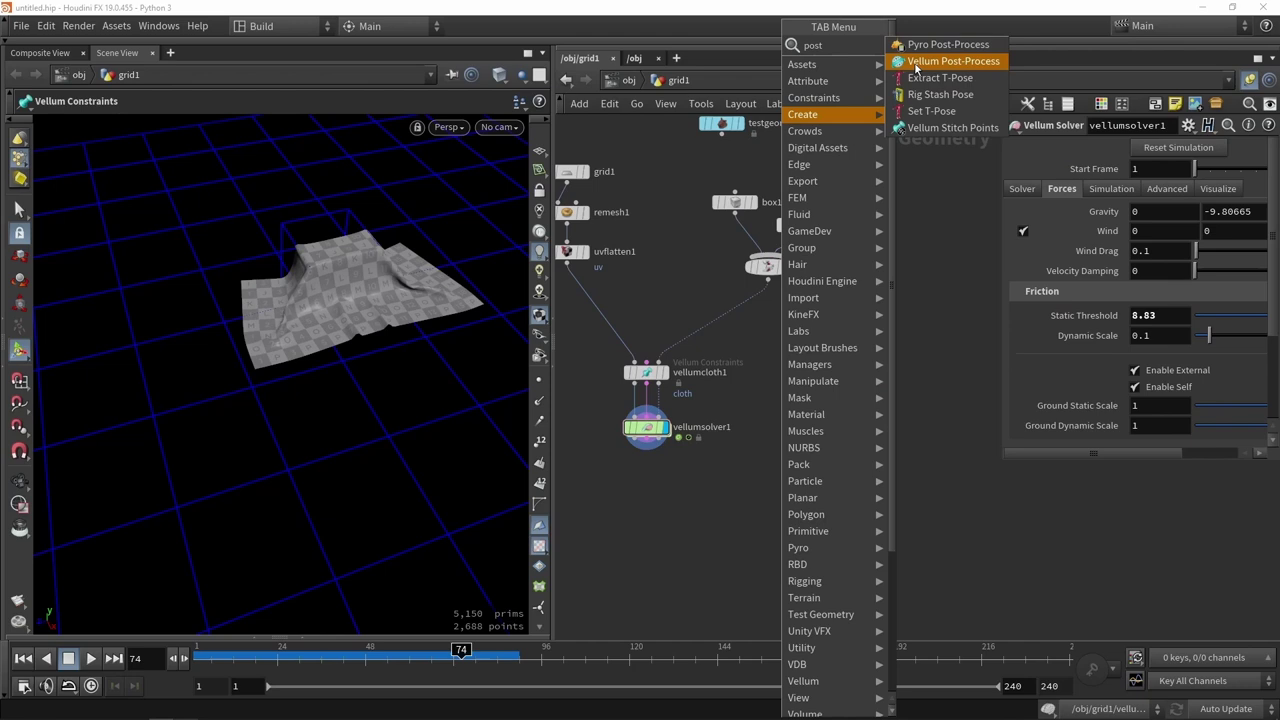
{"action": "left_click", "coordinate": [915, 67]}
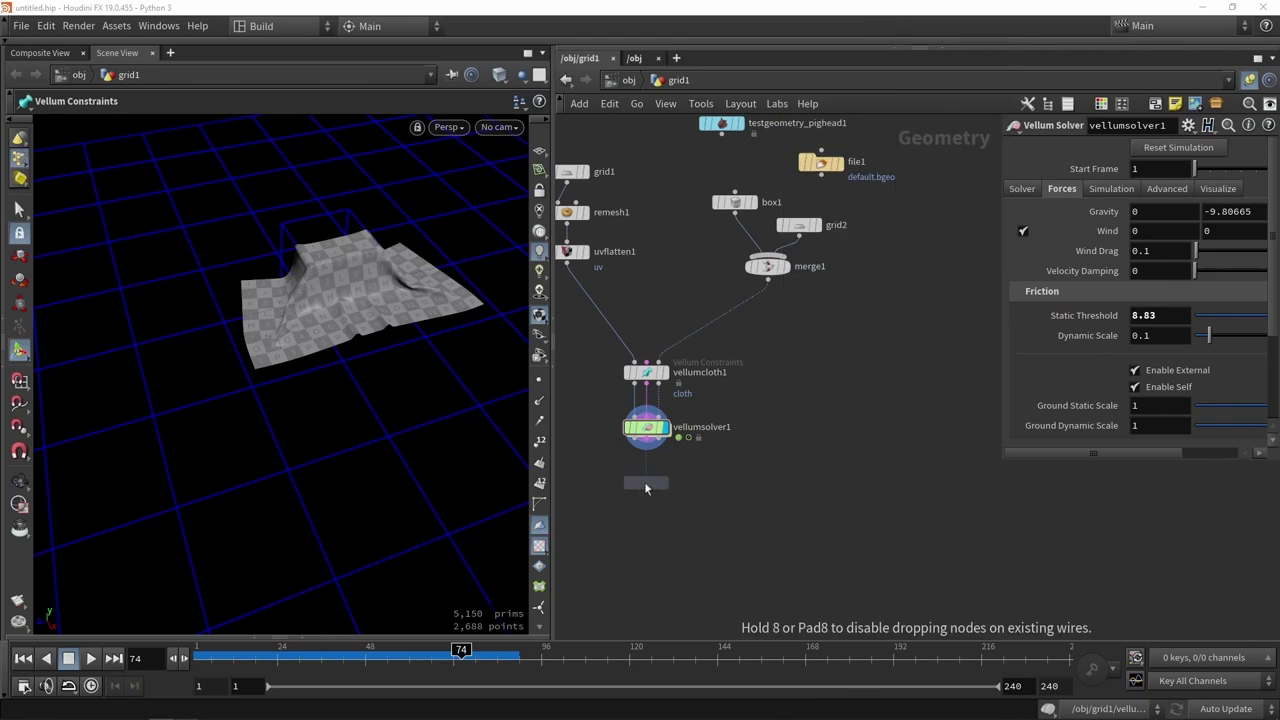
{"action": "left_click", "coordinate": [646, 483]}
Wire the outputs of vellumsolver1 into the matching inputs of vellumpostprocess1 and display the post-process node.
{"action": "scroll", "coordinate": [630, 453], "scroll_direction": "up", "scroll_amount": 3}
{"action": "left_click_drag", "start_coordinate": [637, 420], "coordinate": [637, 489]}
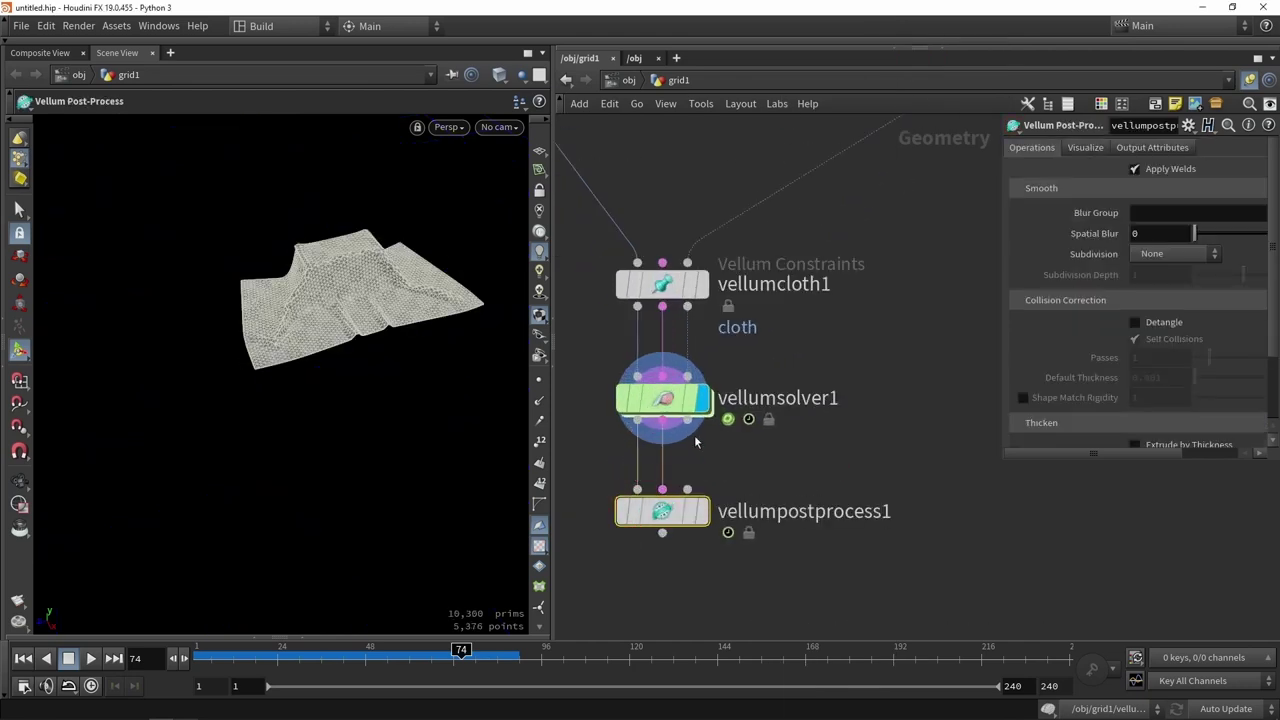
{"action": "left_click", "coordinate": [662, 420]}
{"action": "left_click", "coordinate": [662, 488]}
{"action": "left_click", "coordinate": [702, 511]}
Set the post-process Subdivision to Loop with a Subdivision Depth of 1.
{"action": "left_click_drag", "start_coordinate": [294, 348], "coordinate": [251, 297], "text": "alt"}
{"action": "scroll", "coordinate": [251, 297], "scroll_direction": "up", "scroll_amount": 4}
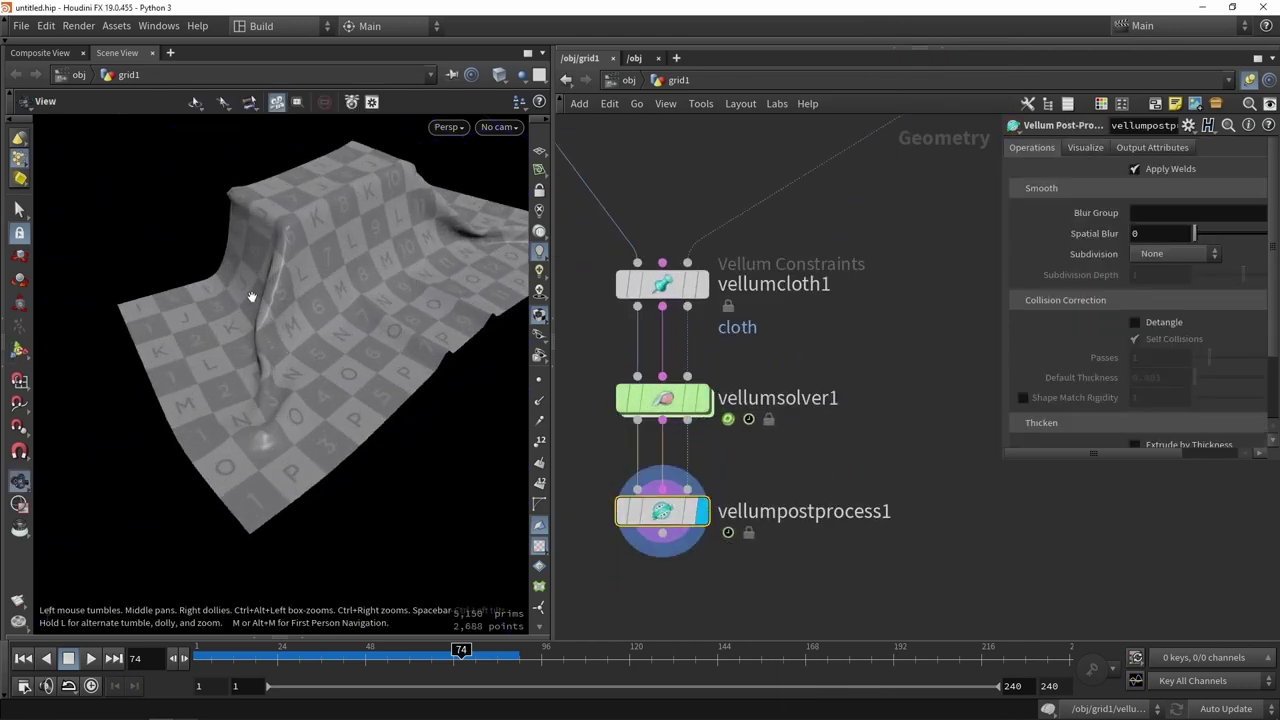
{"action": "left_click_drag", "start_coordinate": [1000, 230], "coordinate": [879, 246]}
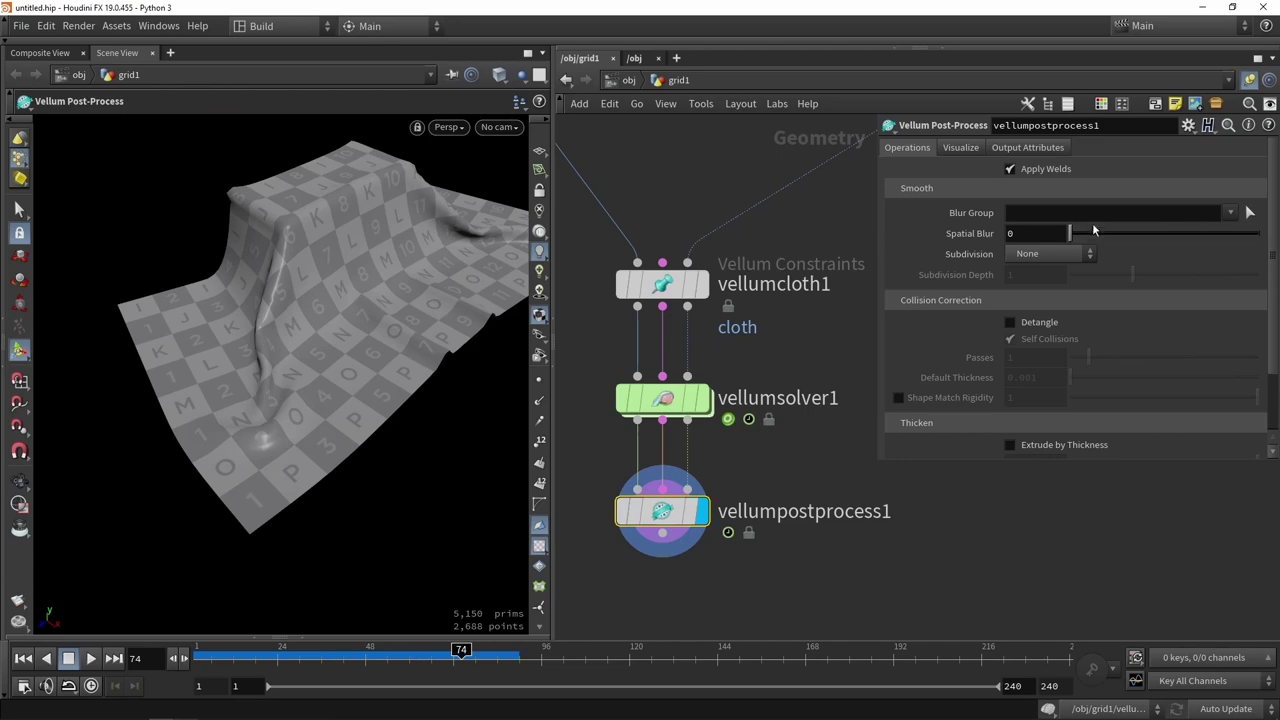
{"action": "left_click_drag", "start_coordinate": [1070, 233], "coordinate": [1031, 235]}
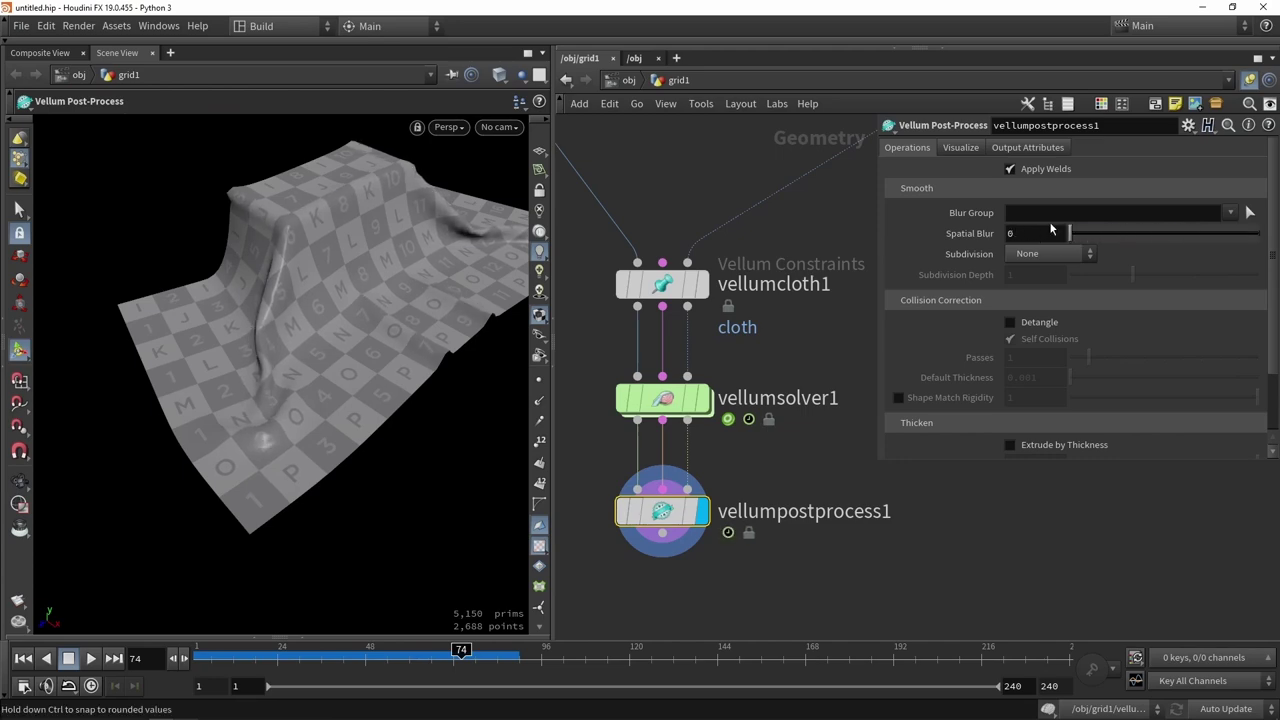
{"action": "left_click", "coordinate": [1057, 256]}
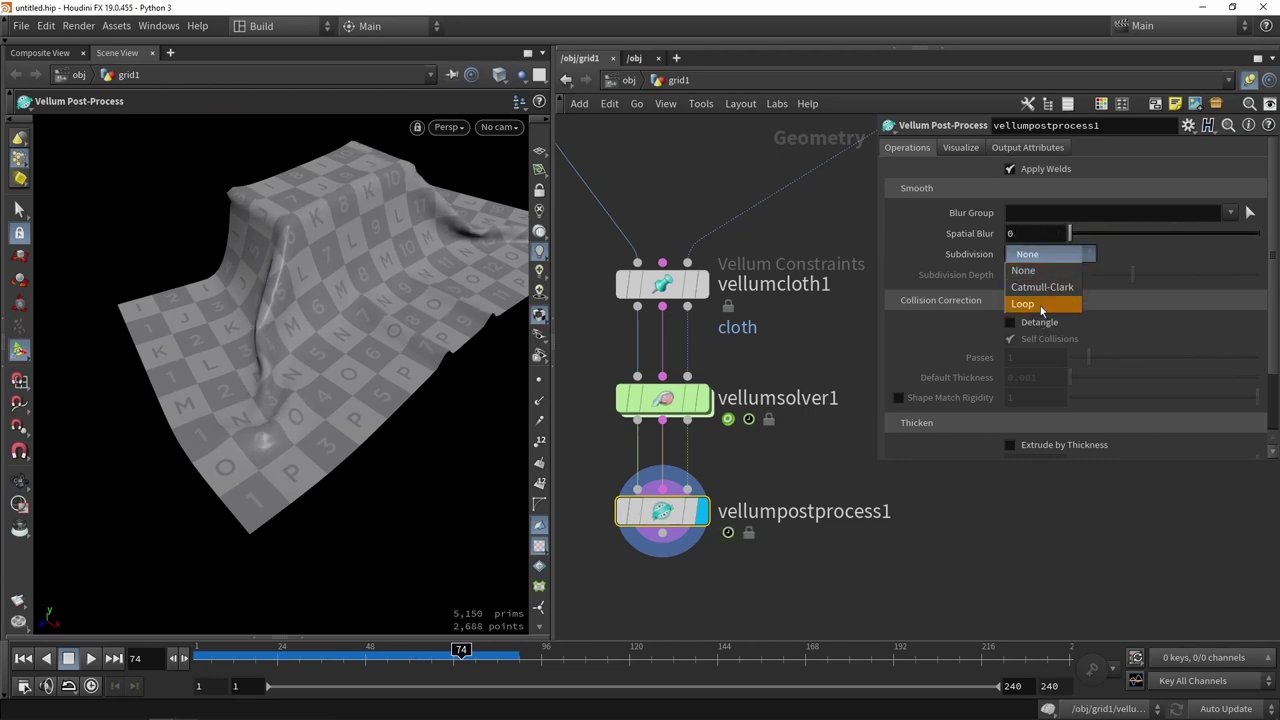
{"action": "left_click", "coordinate": [1036, 305]}
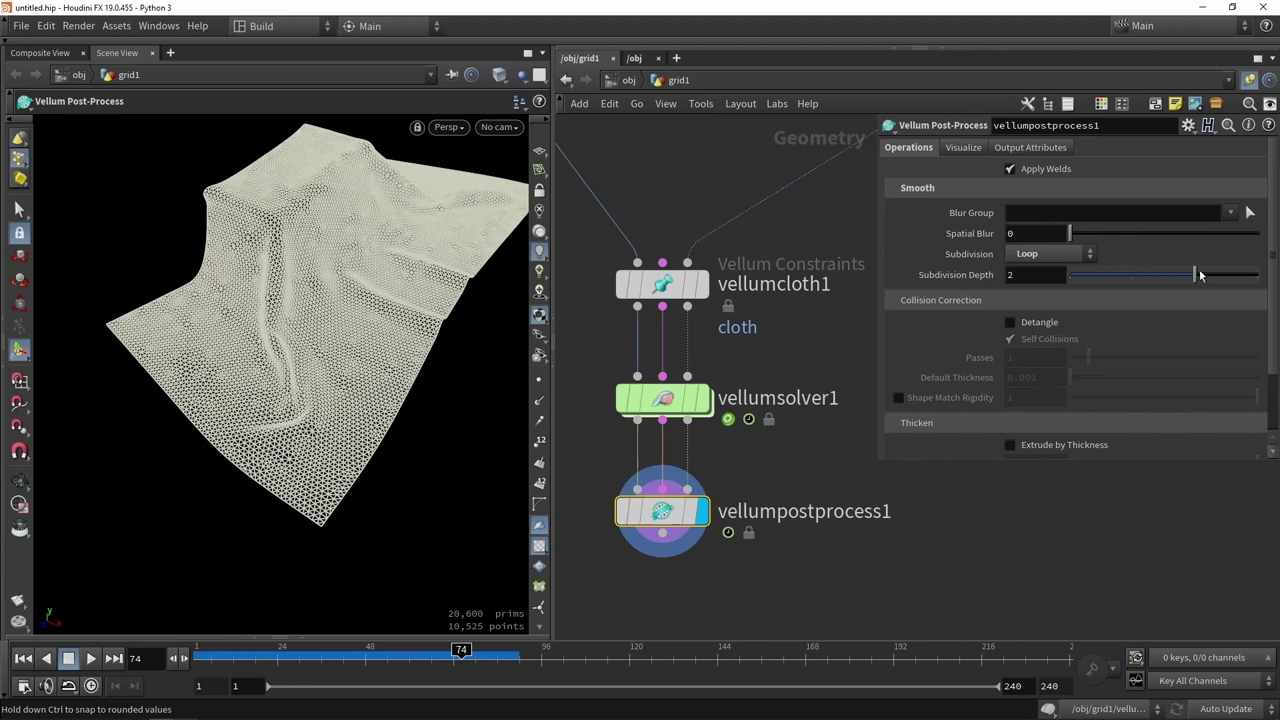
{"action": "left_click_drag", "start_coordinate": [1200, 275], "coordinate": [1132, 276]}
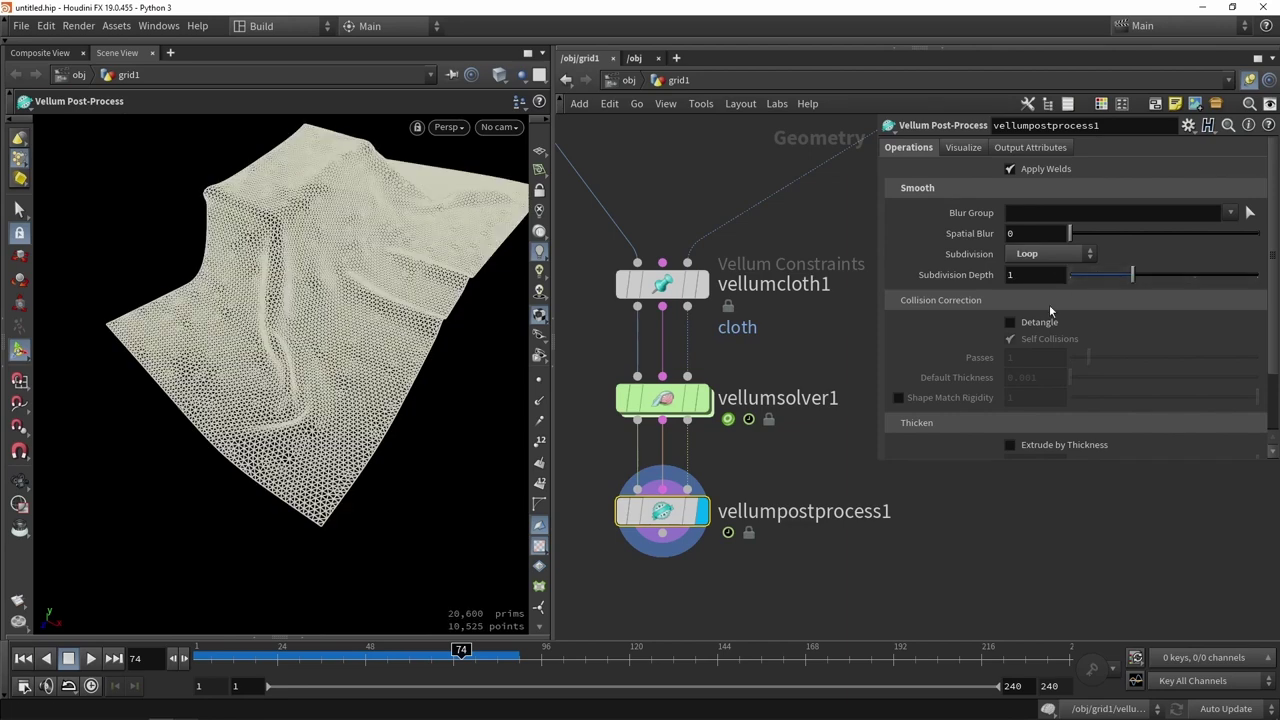
Enable Extrude by Thickness on vellumpostprocess1 and check the cloth's edge in wireframe and shaded display.
{"action": "scroll", "coordinate": [1020, 315], "scroll_direction": "down", "scroll_amount": 2}
{"action": "left_click_drag", "start_coordinate": [300, 420], "coordinate": [380, 396]}
{"action": "scroll", "coordinate": [376, 410], "scroll_direction": "up", "scroll_amount": 6}
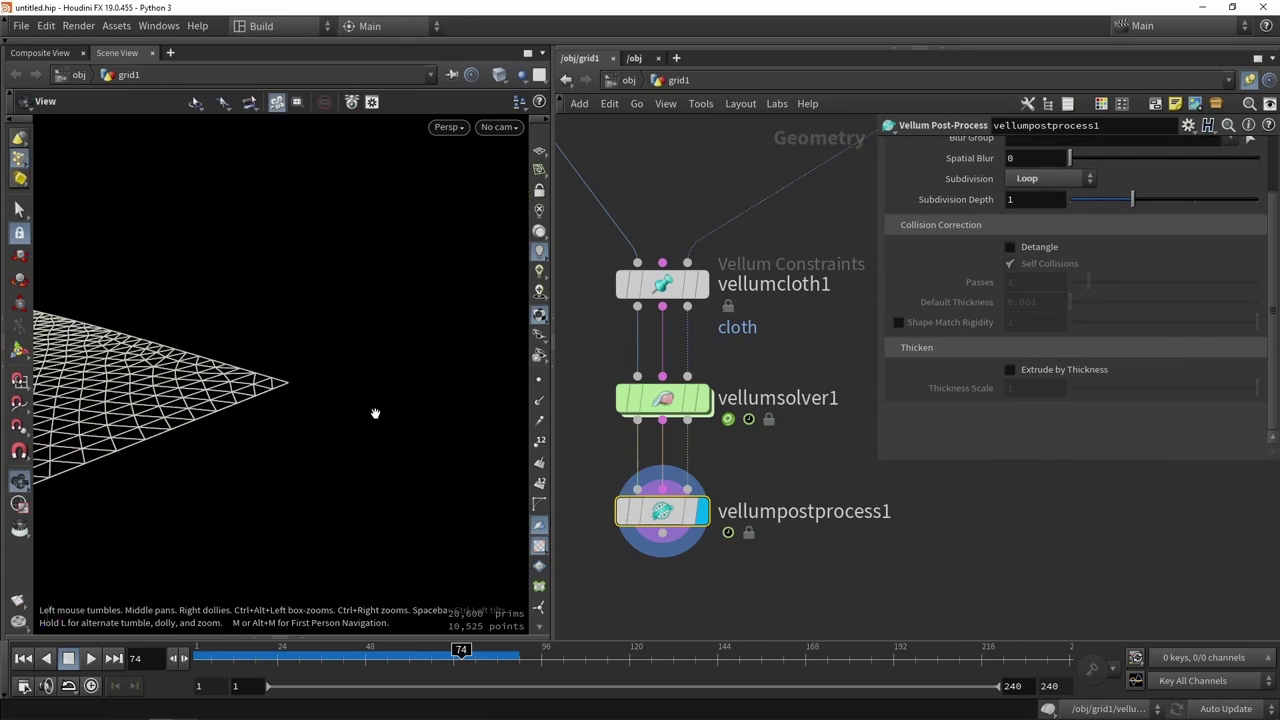
{"action": "middle_click_drag", "start_coordinate": [243, 386], "coordinate": [349, 384]}
{"action": "left_click", "coordinate": [1061, 370]}
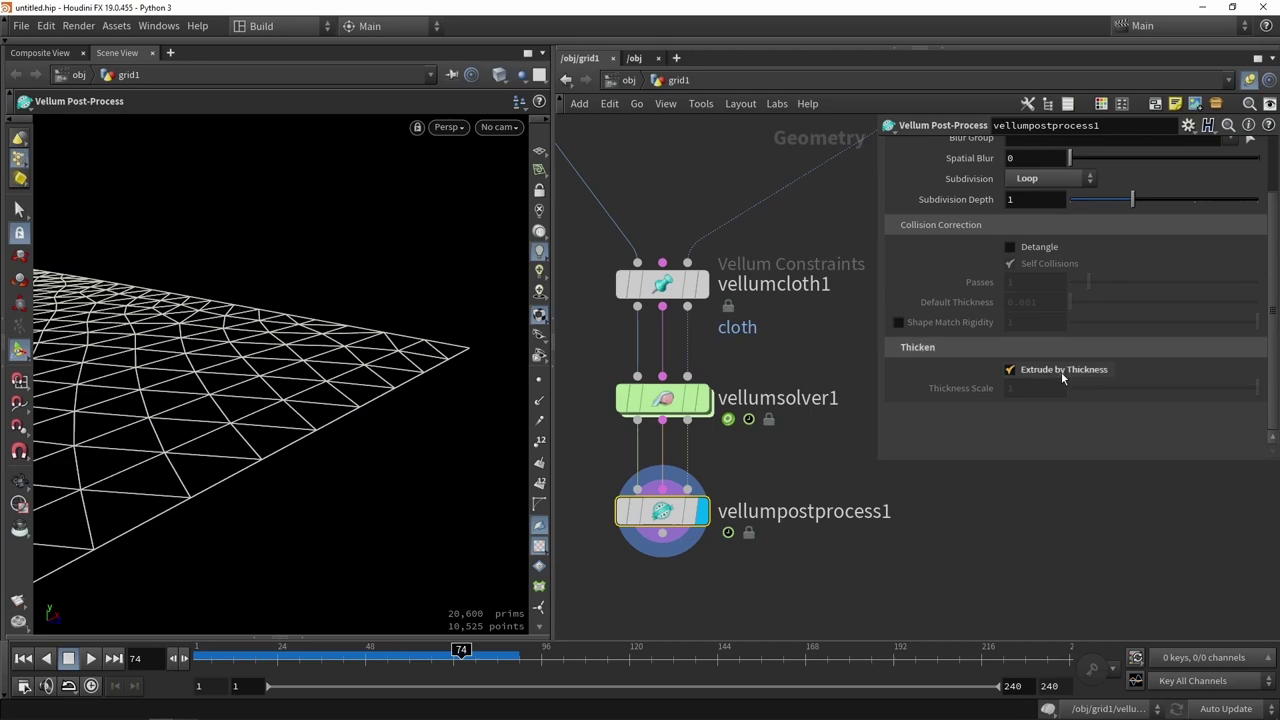
{"action": "key", "text": "Return"}
{"action": "key", "text": "w"}
{"action": "left_click_drag", "start_coordinate": [381, 406], "coordinate": [320, 352]}
{"action": "scroll", "coordinate": [270, 351], "scroll_direction": "down", "scroll_amount": 5}
{"action": "key", "text": "w"}
{"action": "key", "text": "Return"}
{"action": "key", "text": "w"}
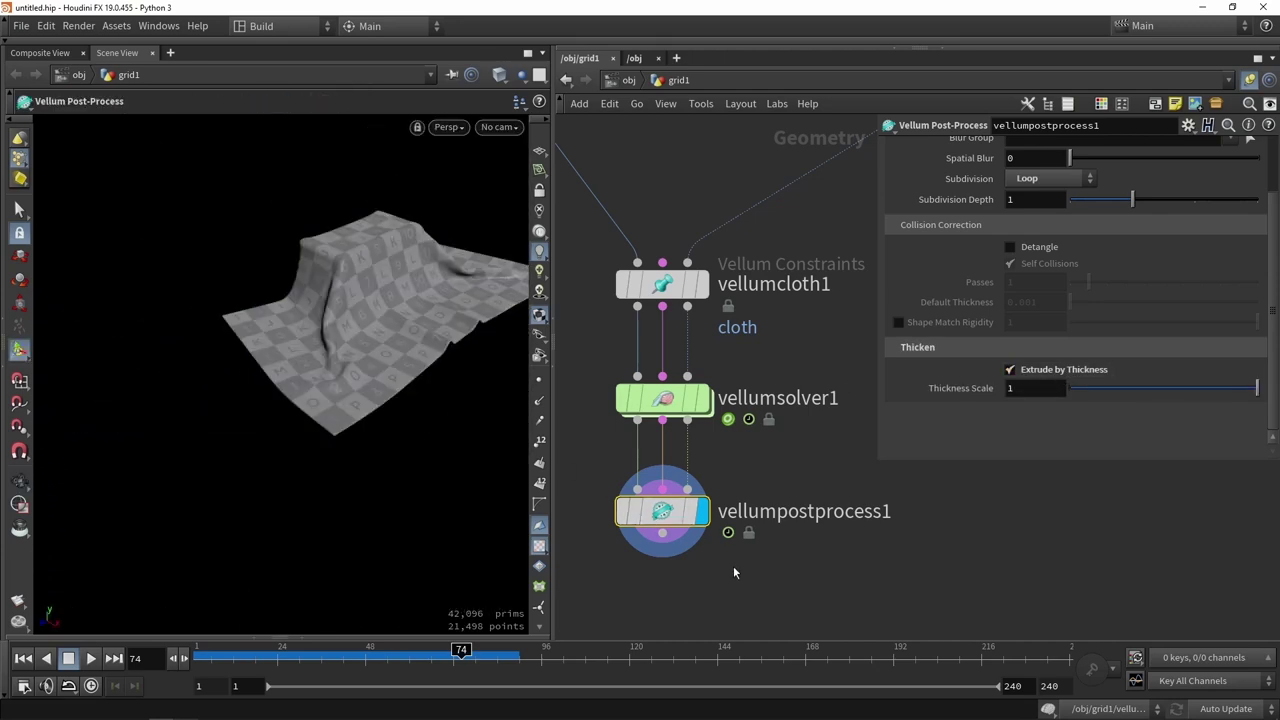
Add a PolyReduce node below vellumpostprocess1, connect the post-processed cloth to it, and display it.
{"action": "middle_click_drag", "start_coordinate": [734, 572], "coordinate": [741, 464]}
{"action": "key", "text": "Tab"}
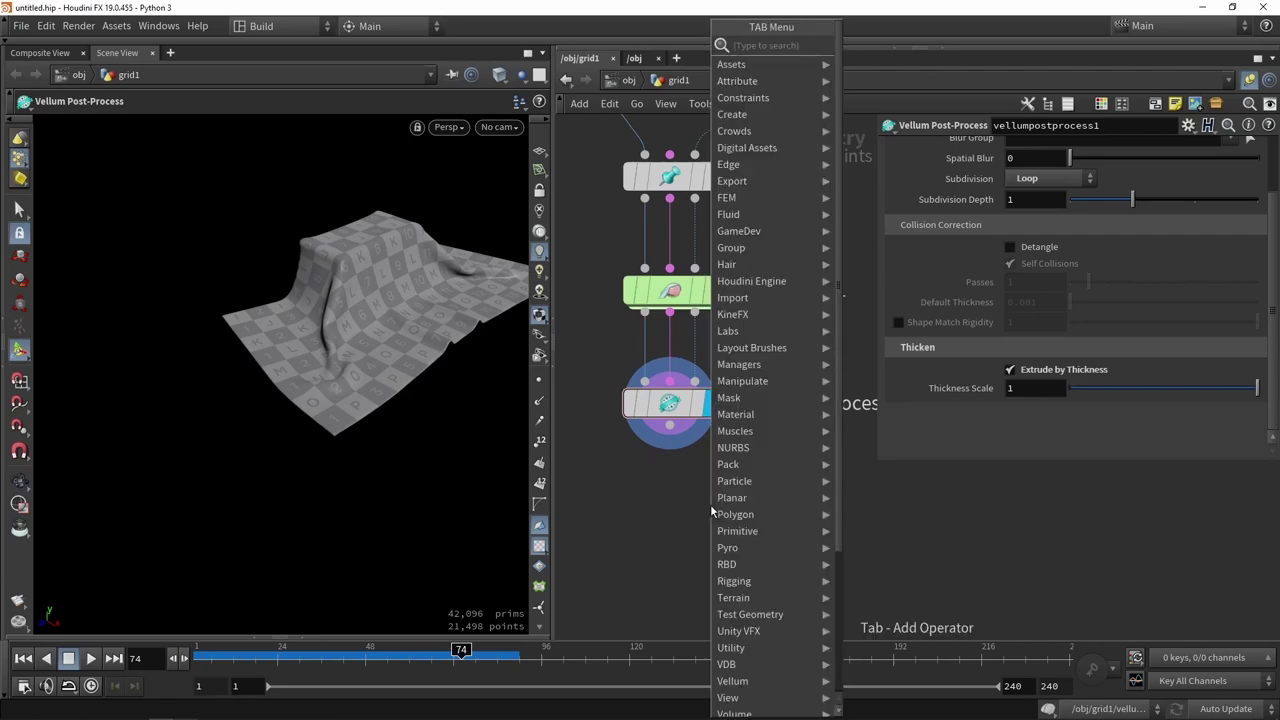
{"action": "type", "text": "polyre"}
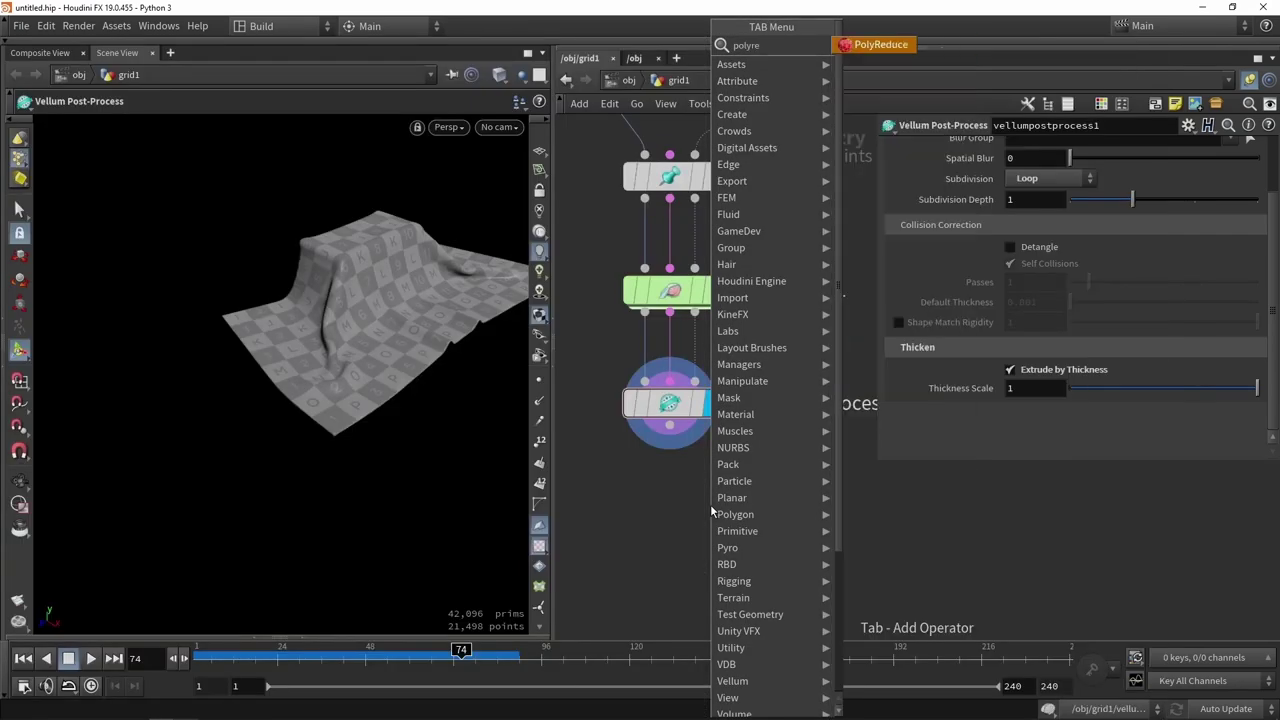
{"action": "key", "text": "Return"}
{"action": "left_click", "coordinate": [680, 542]}
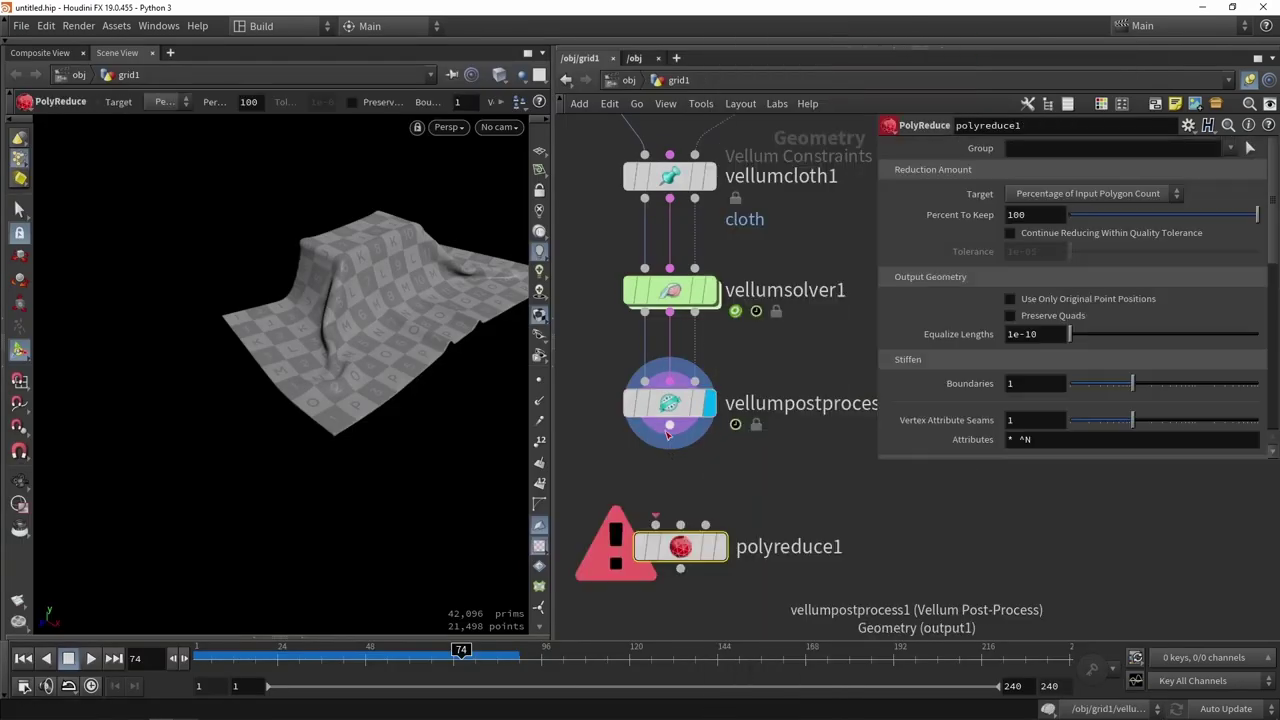
{"action": "left_click", "coordinate": [669, 431]}
{"action": "left_click", "coordinate": [680, 522]}
{"action": "left_click_drag", "start_coordinate": [697, 550], "coordinate": [681, 506]}
Set PolyReduce's Percent To Keep to 24.9 and compare the reduced cloth in wireframe and shaded display.
{"action": "key", "text": "w"}
{"action": "right_click_drag", "start_coordinate": [380, 343], "coordinate": [507, 316], "text": "alt"}
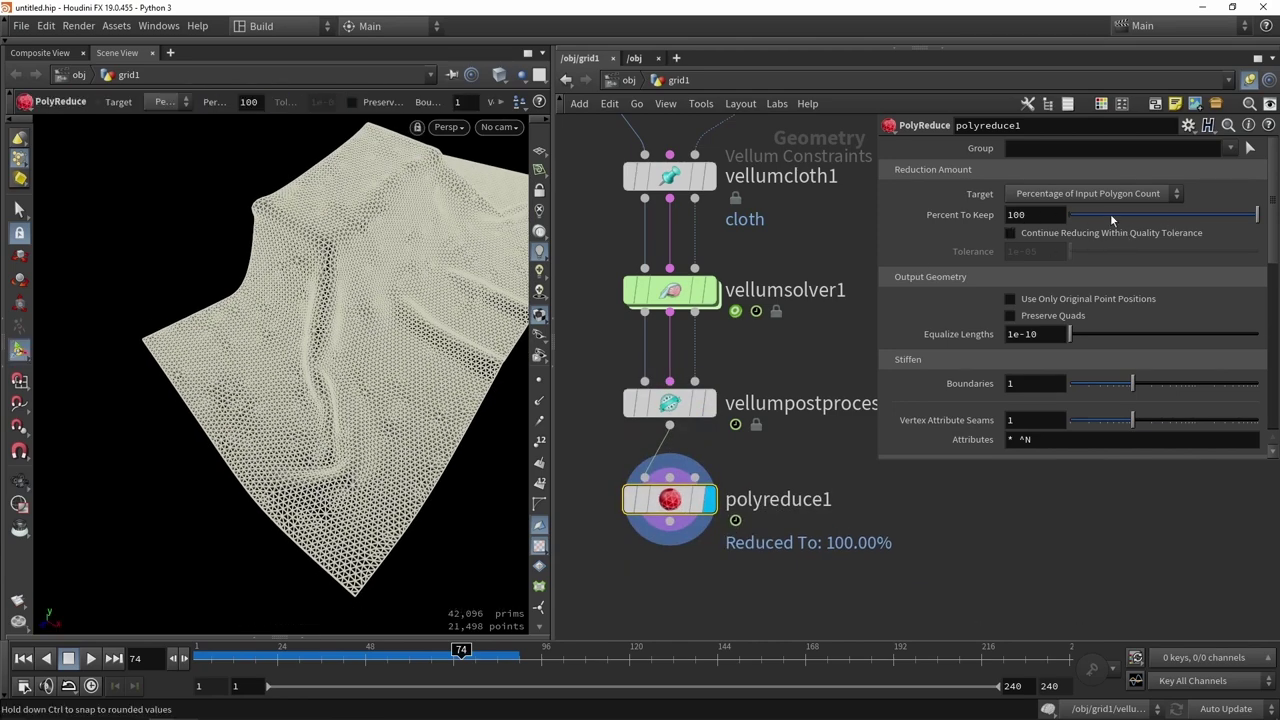
{"action": "mouse_move", "coordinate": [1110, 213]}
{"action": "left_mouse_down"}
{"action": "mouse_move", "coordinate": [1080, 213]}
{"action": "mouse_move", "coordinate": [1150, 212]}
{"action": "mouse_move", "coordinate": [1082, 213]}
{"action": "mouse_move", "coordinate": [1126, 216]}
{"action": "mouse_move", "coordinate": [1114, 217]}
{"action": "left_mouse_up"}
{"action": "key", "text": "w"}
{"action": "key", "text": "w"}
{"action": "key", "text": "w"}
{"action": "key", "text": "w"}
{"action": "mouse_move", "coordinate": [288, 332]}
{"action": "left_mouse_down", "text": "alt"}
{"action": "mouse_move", "coordinate": [300, 311]}
{"action": "mouse_move", "coordinate": [443, 263]}
{"action": "mouse_move", "coordinate": [354, 326]}
{"action": "mouse_move", "coordinate": [386, 328]}
{"action": "mouse_move", "coordinate": [383, 389]}
{"action": "mouse_move", "coordinate": [352, 373]}
{"action": "left_mouse_up", "text": "alt"}
{"action": "key", "text": "w"}
{"action": "key", "text": "w"}
{"action": "key", "text": "w"}
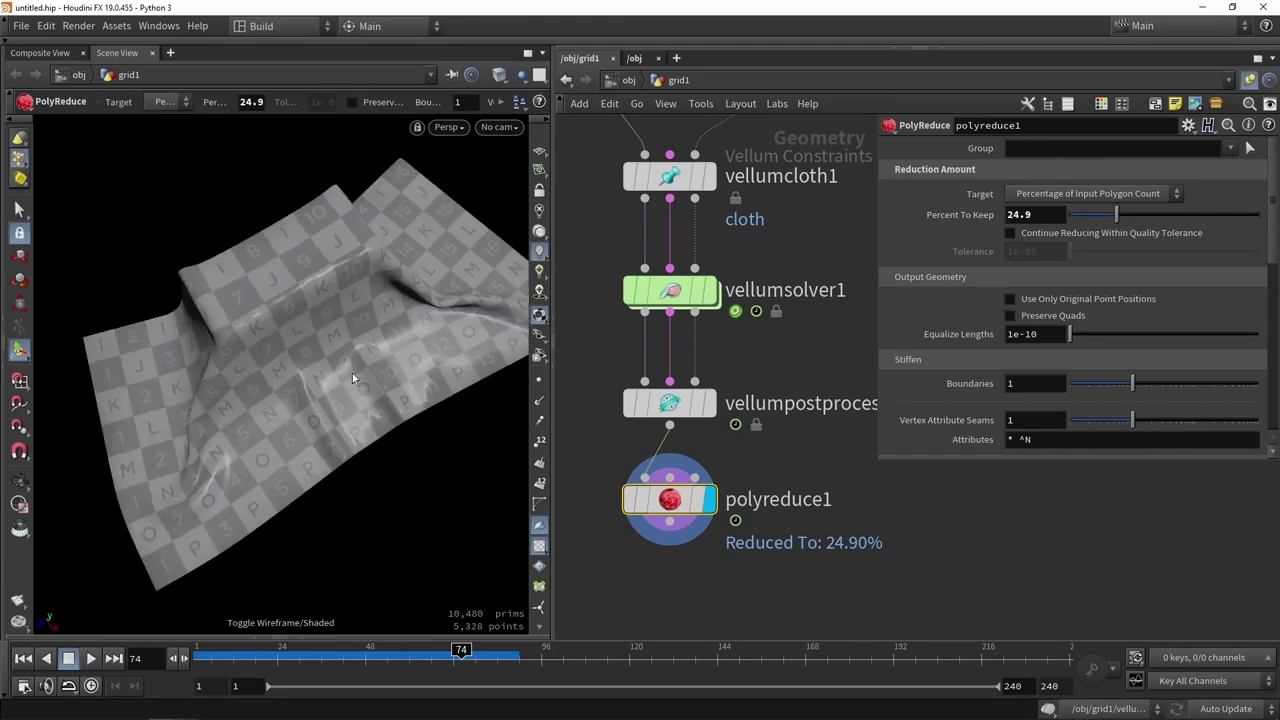
Examine the reduced cloth's folds and texture up close, then its layout in the UV view.
{"action": "left_click_drag", "start_coordinate": [410, 326], "coordinate": [337, 383], "text": "alt"}
{"action": "right_click_drag", "start_coordinate": [337, 383], "coordinate": [372, 206], "text": "alt"}
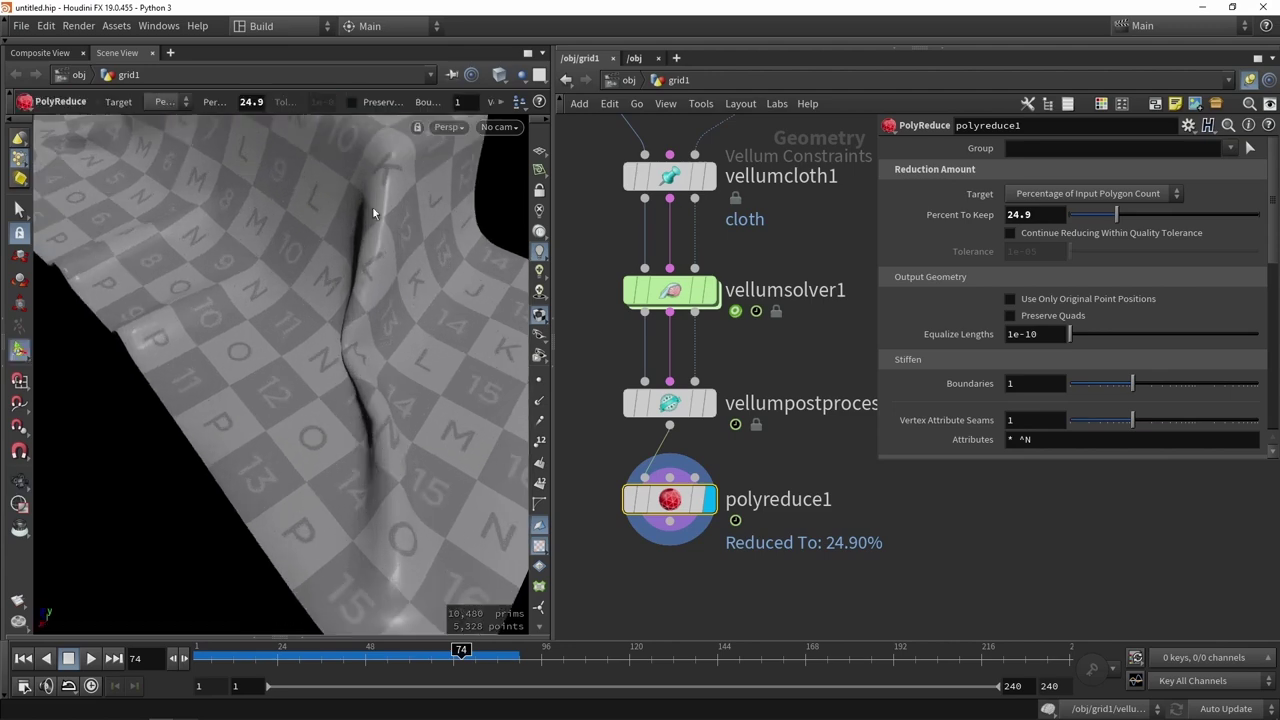
{"action": "right_click_drag", "start_coordinate": [391, 449], "coordinate": [349, 331], "text": "alt"}
{"action": "left_click_drag", "start_coordinate": [349, 331], "coordinate": [366, 317], "text": "alt"}
{"action": "right_click_drag", "start_coordinate": [366, 317], "coordinate": [283, 334], "text": "alt"}
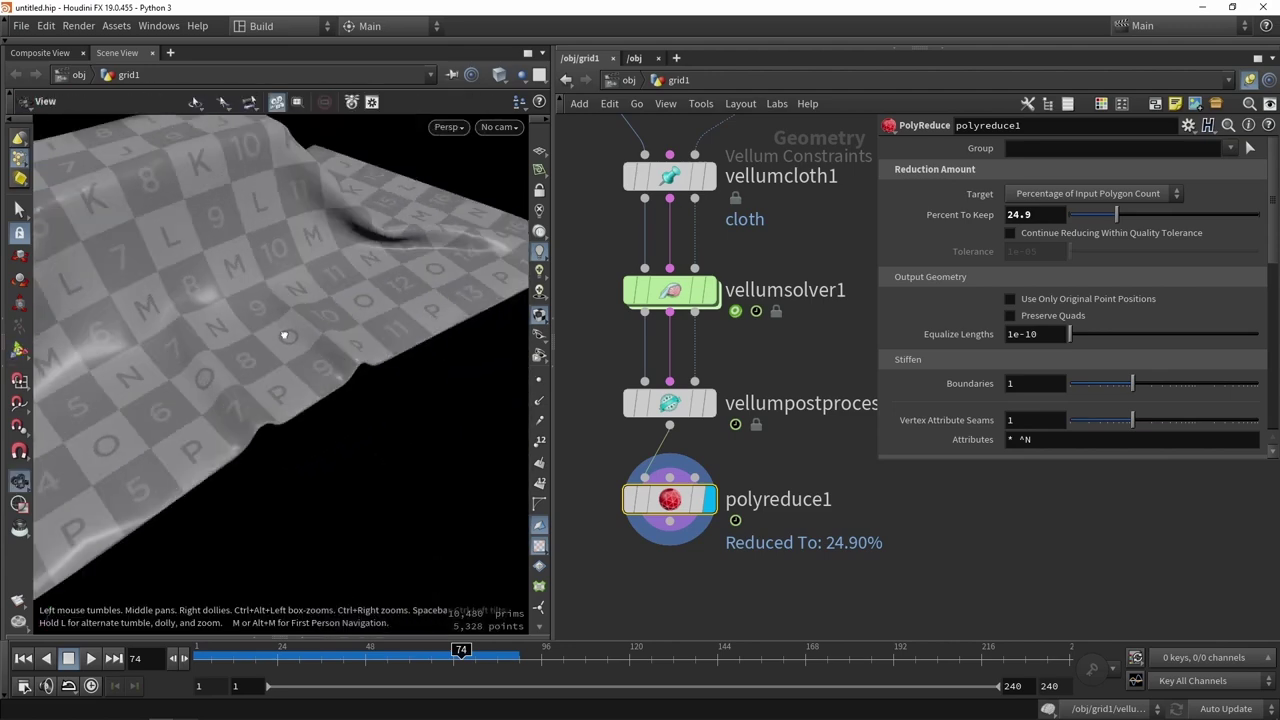
{"action": "left_click_drag", "start_coordinate": [283, 334], "coordinate": [336, 342], "text": "alt"}
{"action": "key", "text": "space+5"}
{"action": "mouse_move", "coordinate": [336, 342]}
{"action": "right_mouse_down", "text": "alt"}
{"action": "mouse_move", "coordinate": [300, 349]}
{"action": "mouse_move", "coordinate": [330, 366]}
{"action": "right_mouse_up", "text": "alt"}
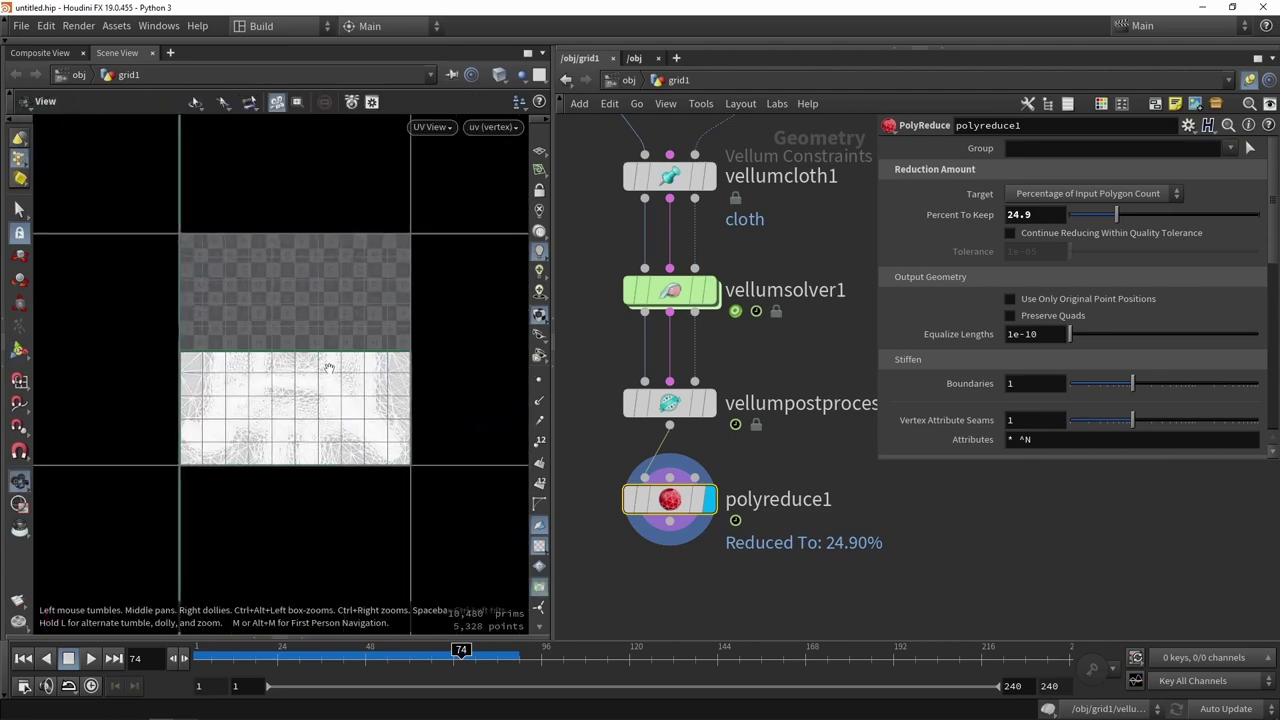
{"action": "key", "text": "space+1"}
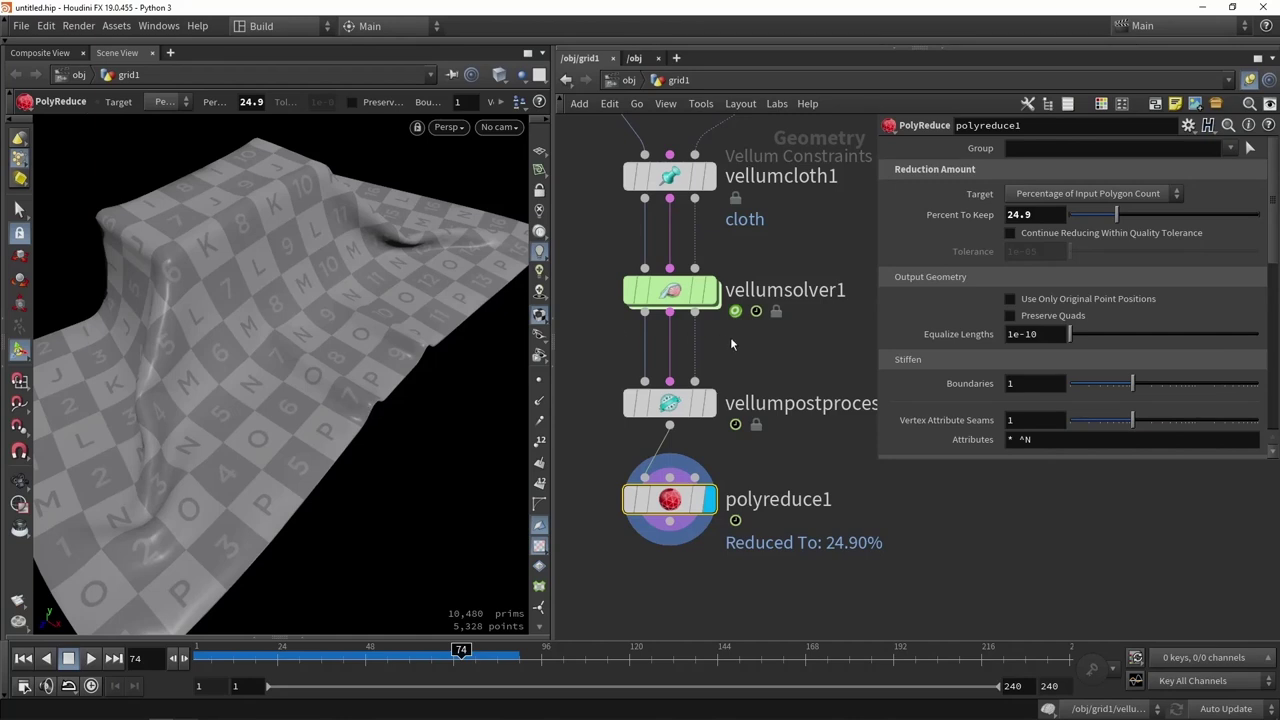
Review the whole node network from the grid and collision branches down to polyreduce1.
{"action": "mouse_move", "coordinate": [668, 289]}
{"action": "middle_click_drag", "start_coordinate": [823, 459], "coordinate": [768, 505]}
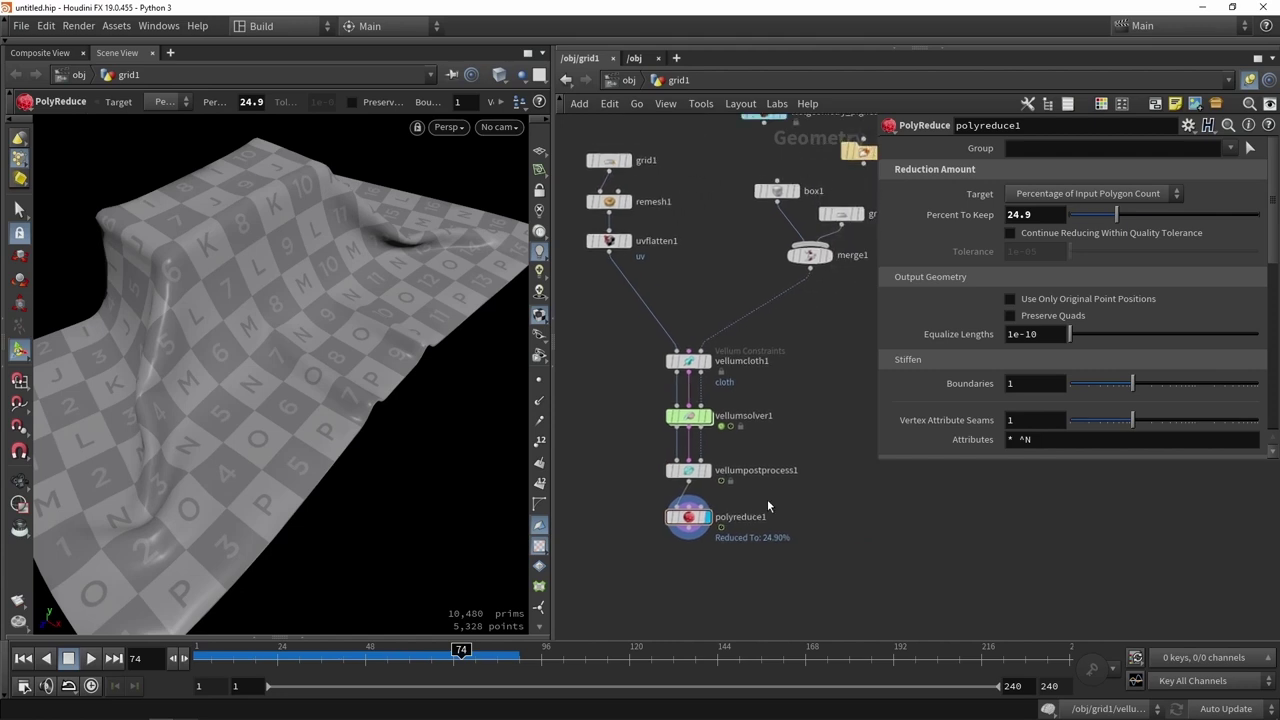
{"action": "left_click_drag", "start_coordinate": [876, 462], "coordinate": [832, 353]}
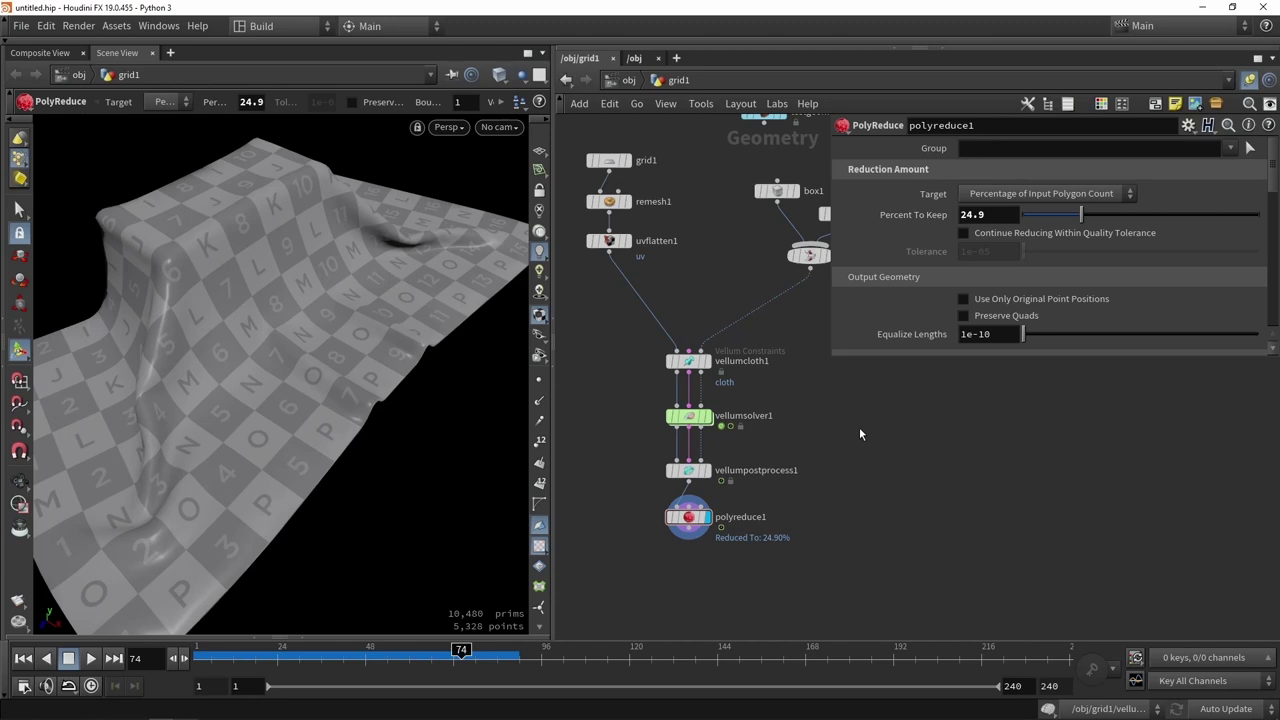
{"action": "scroll", "coordinate": [766, 423], "scroll_direction": "up", "scroll_amount": 2}
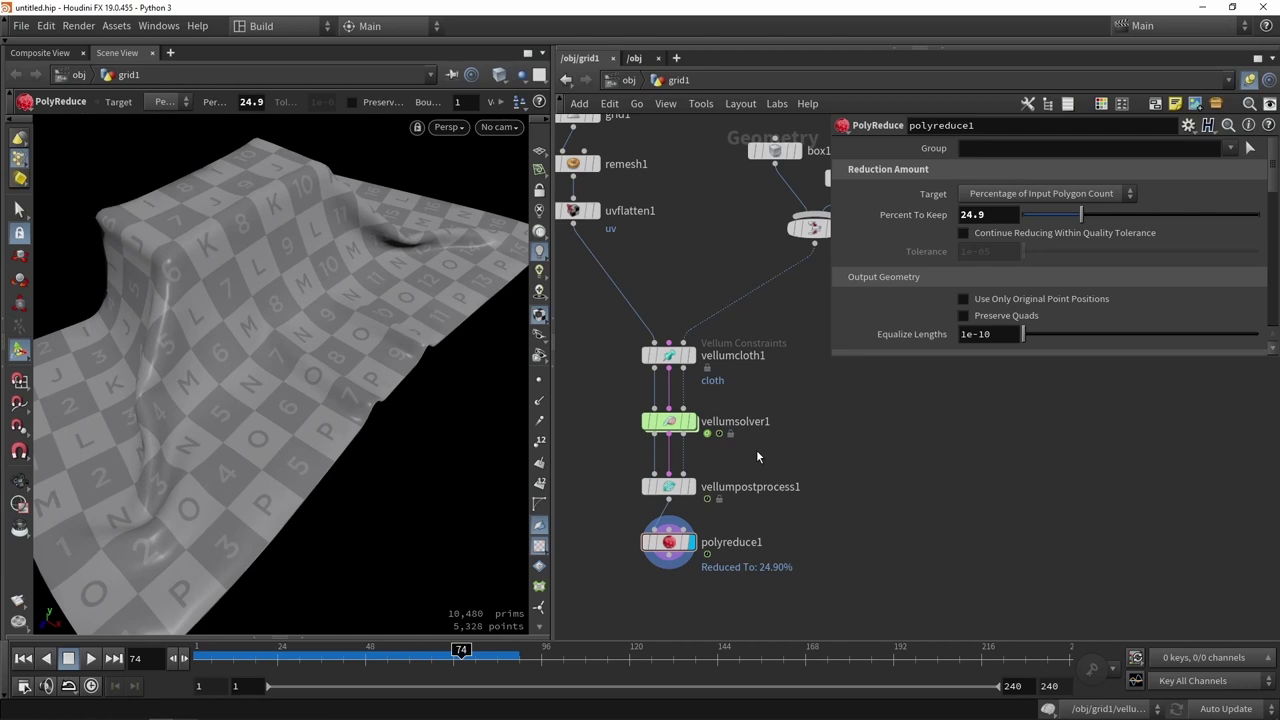
{"action": "scroll", "coordinate": [762, 327], "scroll_direction": "down", "scroll_amount": 5}
{"action": "scroll", "coordinate": [764, 262], "scroll_direction": "up", "scroll_amount": 3}
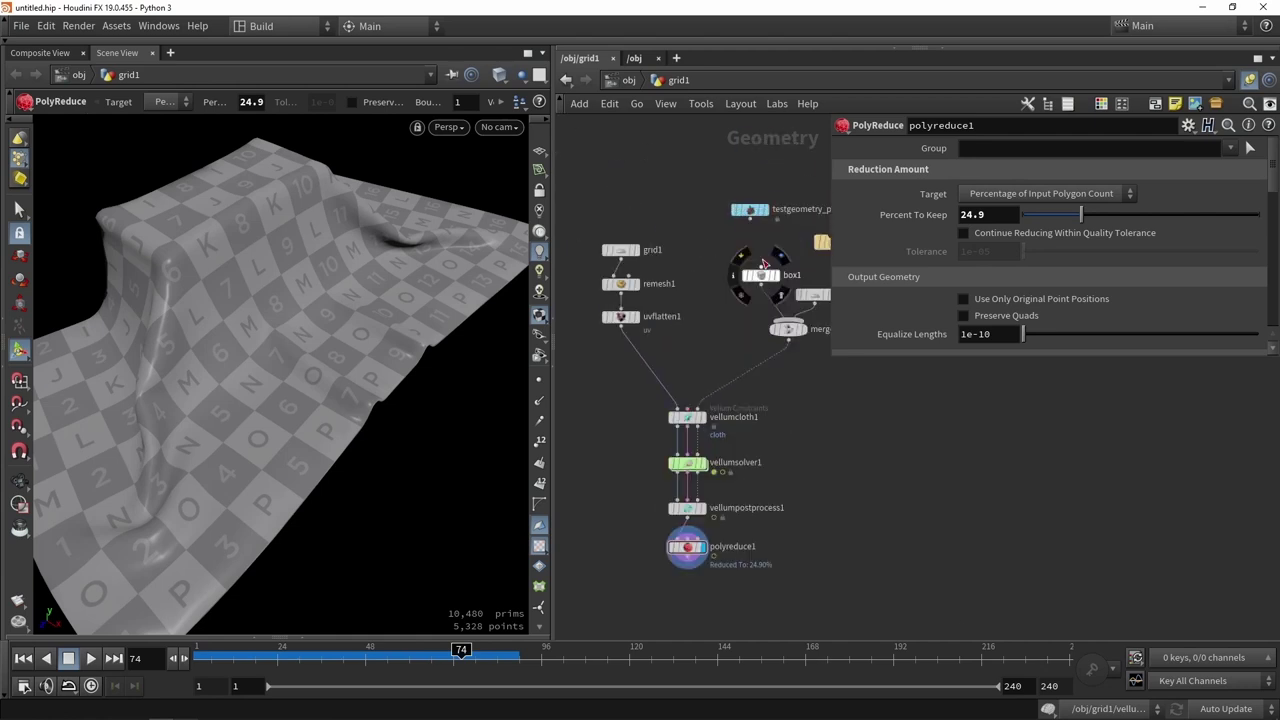
{"action": "middle_click_drag", "start_coordinate": [760, 238], "coordinate": [679, 278]}
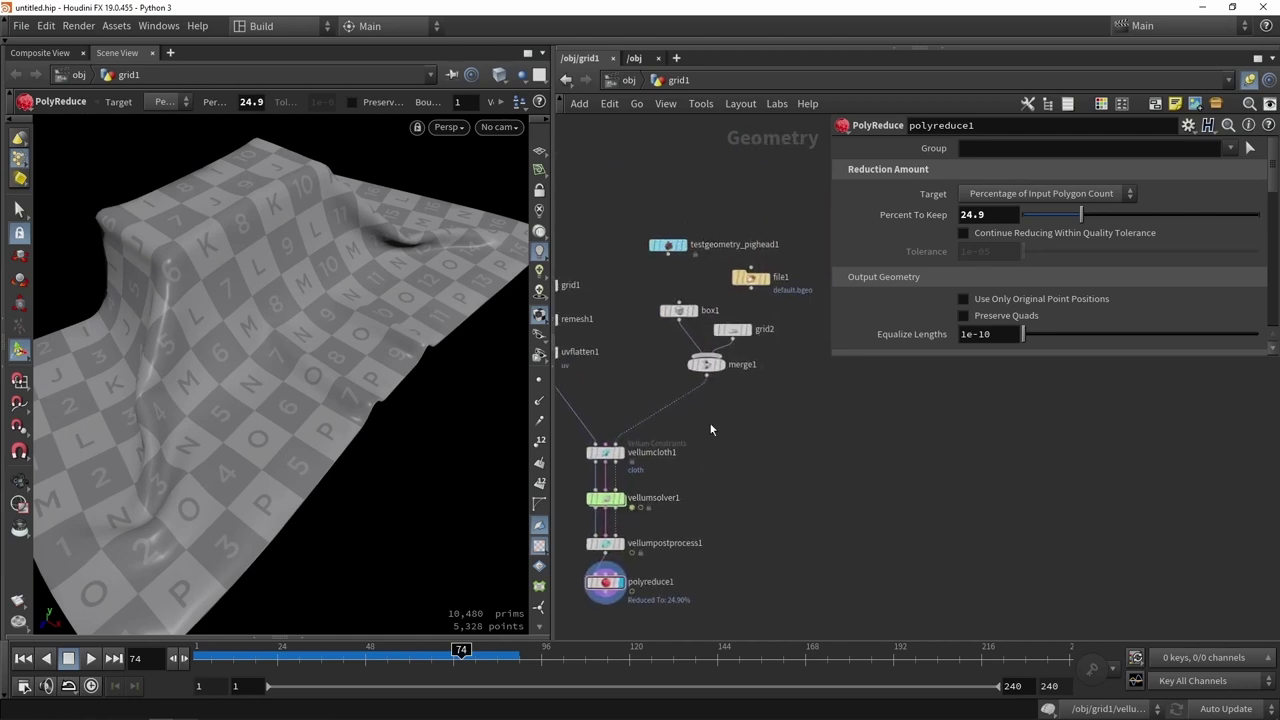
{"action": "scroll", "coordinate": [710, 428], "scroll_direction": "down", "scroll_amount": 5}
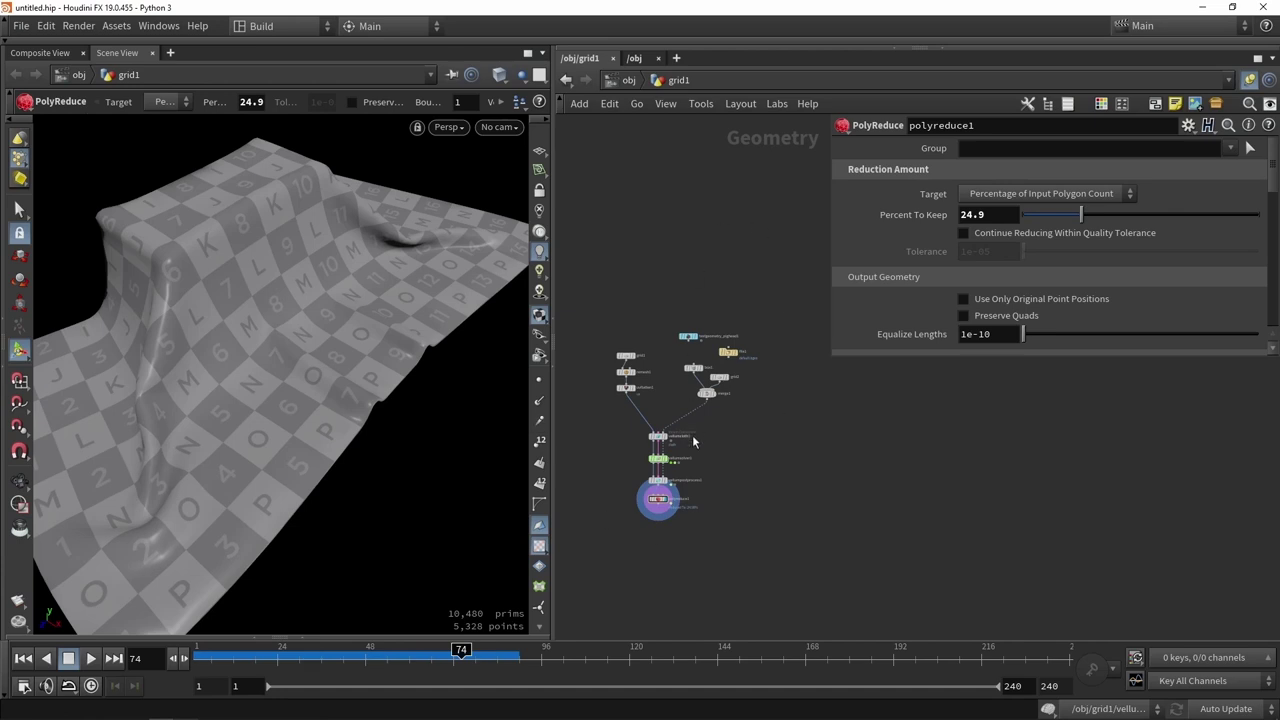
{"action": "scroll", "coordinate": [740, 461], "scroll_direction": "up", "scroll_amount": 5}
{"action": "scroll", "coordinate": [740, 461], "scroll_direction": "down", "scroll_amount": 2}
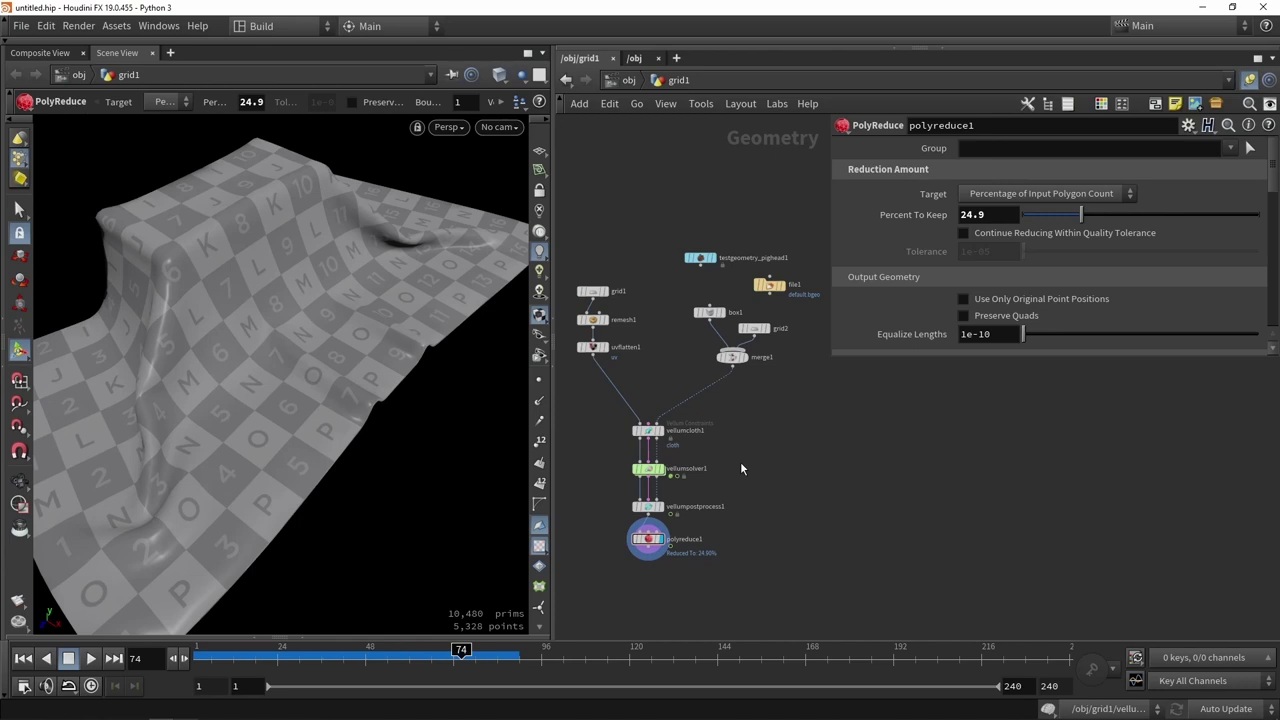
Open the Pipe_demo object's network and delete its unused file node.
{"action": "left_click", "coordinate": [629, 80]}
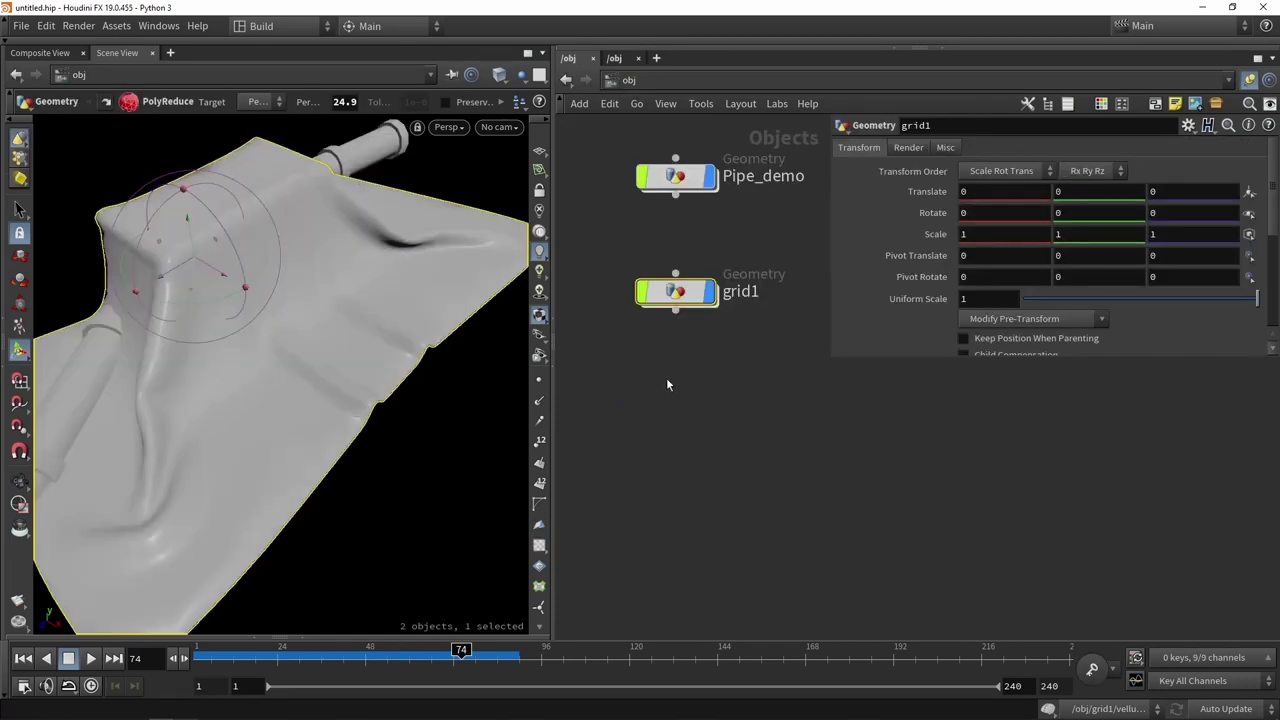
{"action": "double_click", "coordinate": [676, 185]}
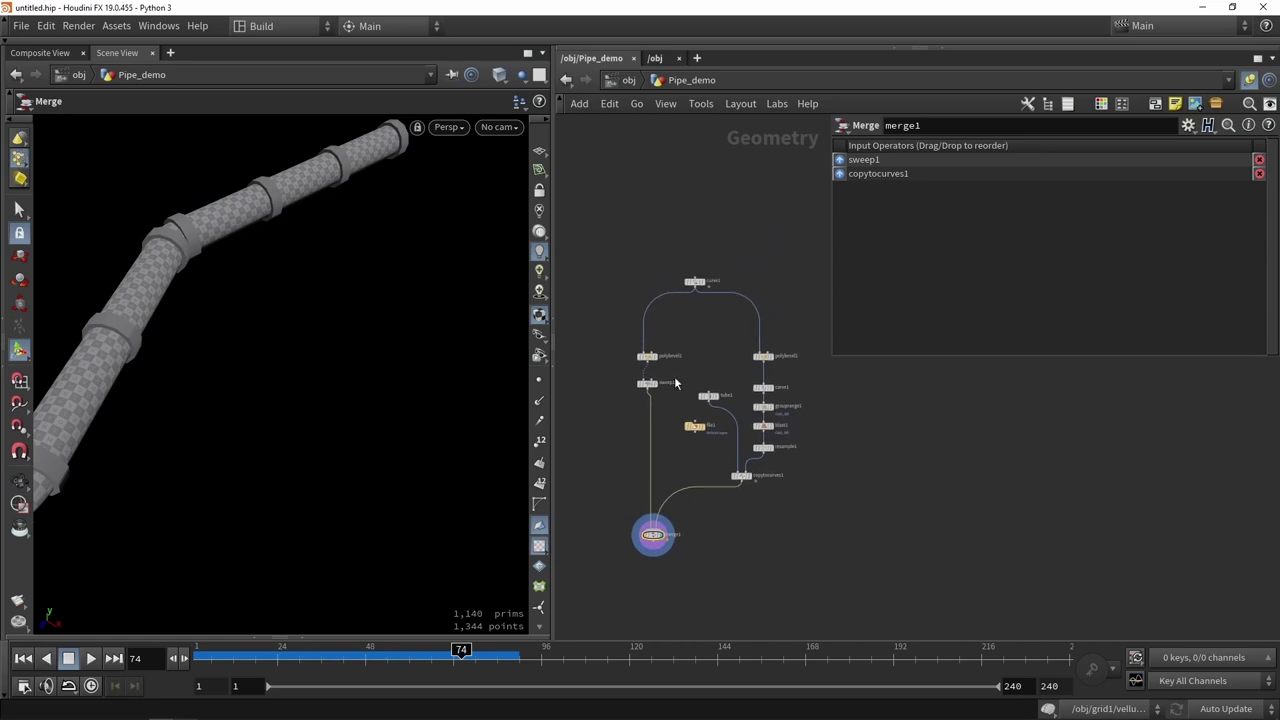
{"action": "left_click", "coordinate": [688, 429]}
{"action": "key", "text": "Delete"}
{"action": "left_click_drag", "start_coordinate": [841, 357], "coordinate": [852, 257]}
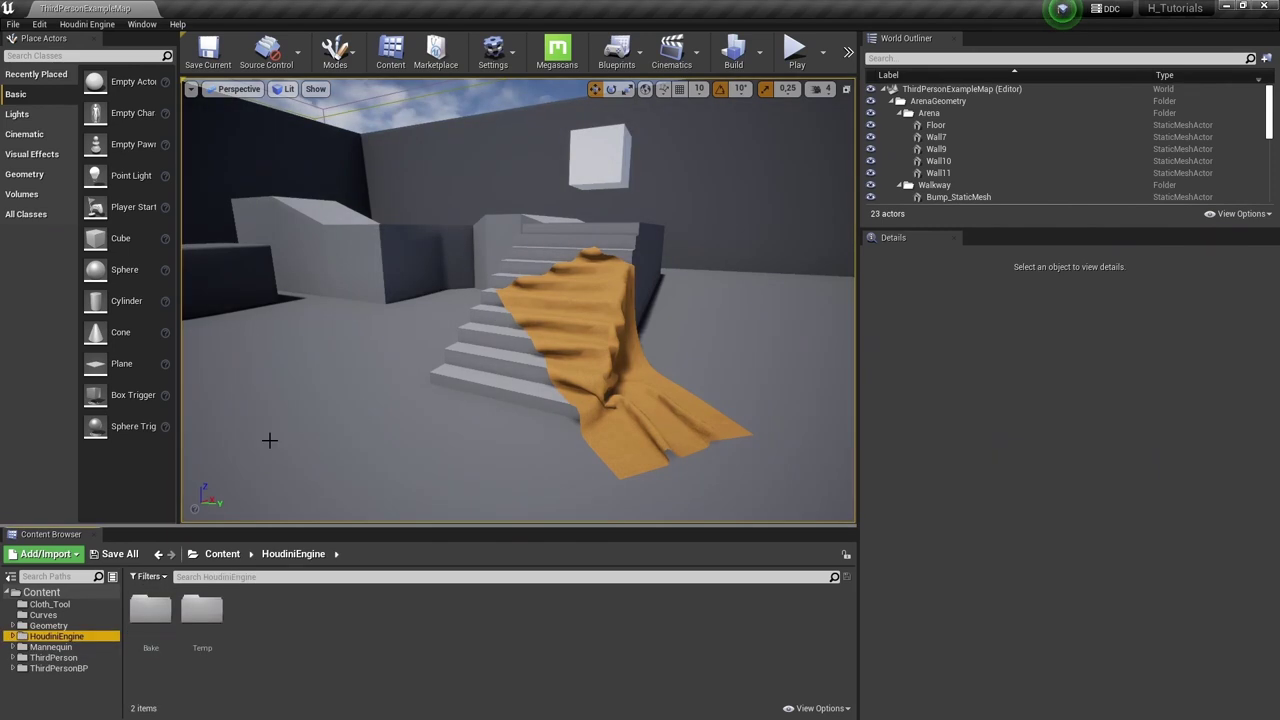
Switch to Unreal Editor and examine the draped cloth mesh on the stairs from several angles.
{"action": "left_click", "coordinate": [580, 310]}
{"action": "right_click_drag", "start_coordinate": [580, 310], "coordinate": [600, 380]}
{"action": "left_click_drag", "start_coordinate": [610, 300], "coordinate": [590, 275], "text": "alt"}
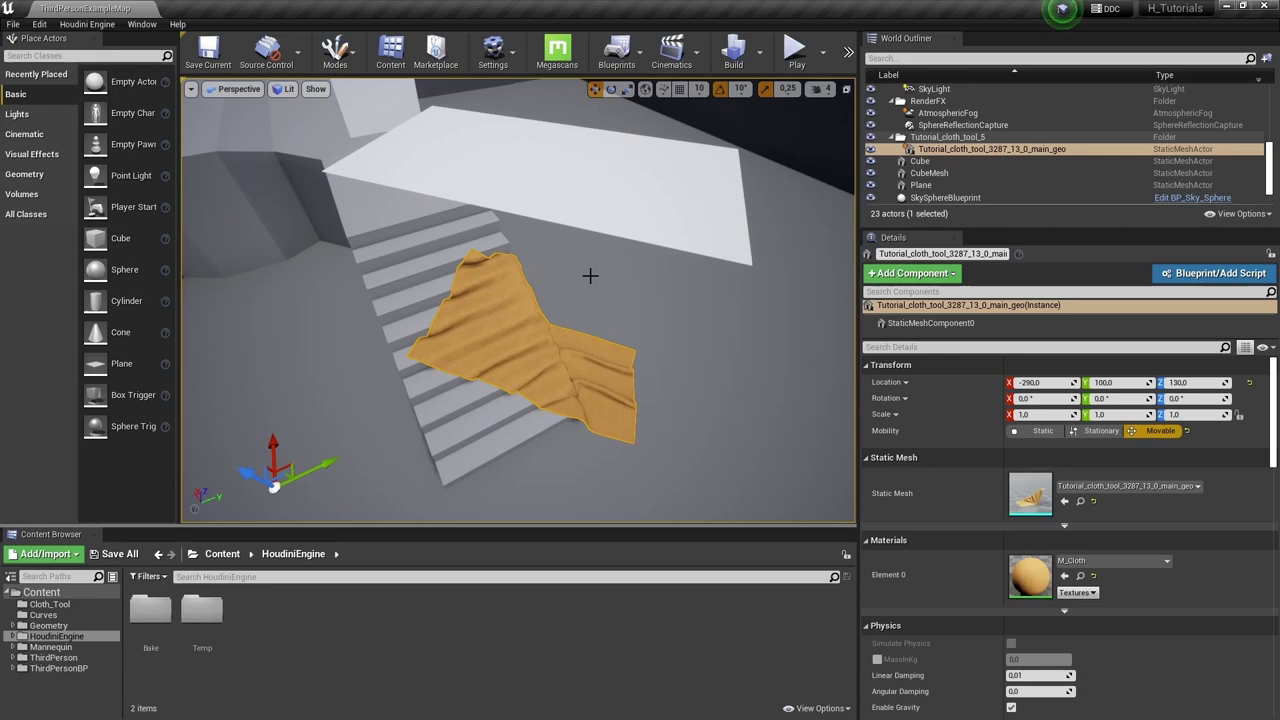
{"action": "scroll", "coordinate": [563, 363], "scroll_direction": "up", "scroll_amount": 10}
{"action": "scroll", "coordinate": [563, 363], "scroll_direction": "down", "scroll_amount": 12}
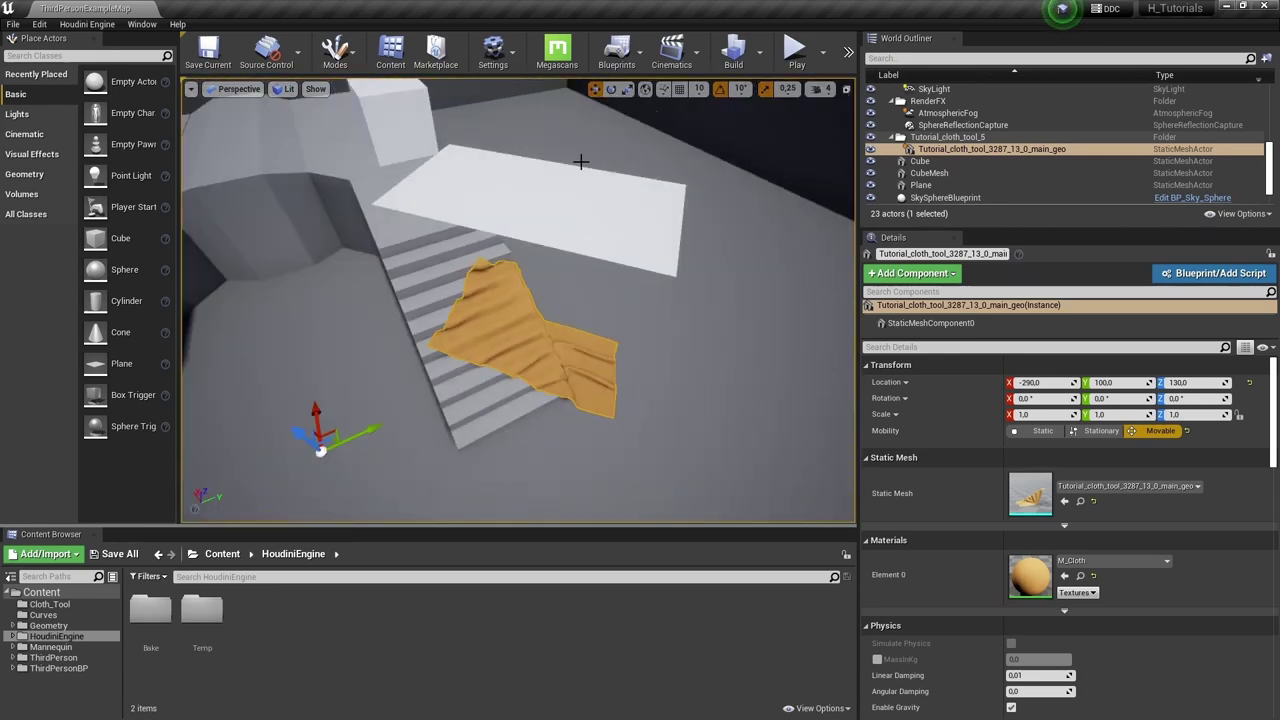
{"action": "left_click_drag", "start_coordinate": [620, 363], "coordinate": [536, 365], "text": "alt"}
Inspect the flat plane above the stairs in relation to the draped cloth and the surrounding level geometry.
{"action": "right_click_drag", "start_coordinate": [516, 270], "coordinate": [516, 270]}
{"action": "left_click", "coordinate": [515, 269]}
{"action": "key", "text": "f"}
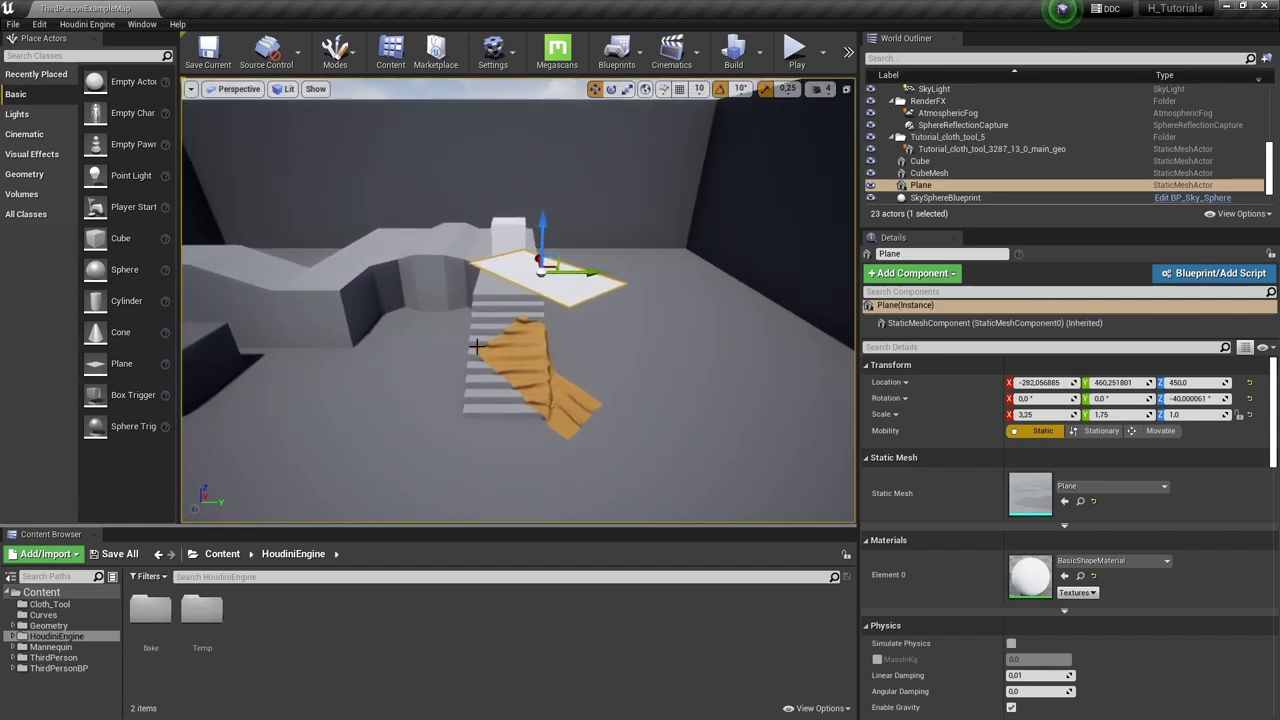
{"action": "right_click_drag", "start_coordinate": [514, 239], "coordinate": [514, 239]}
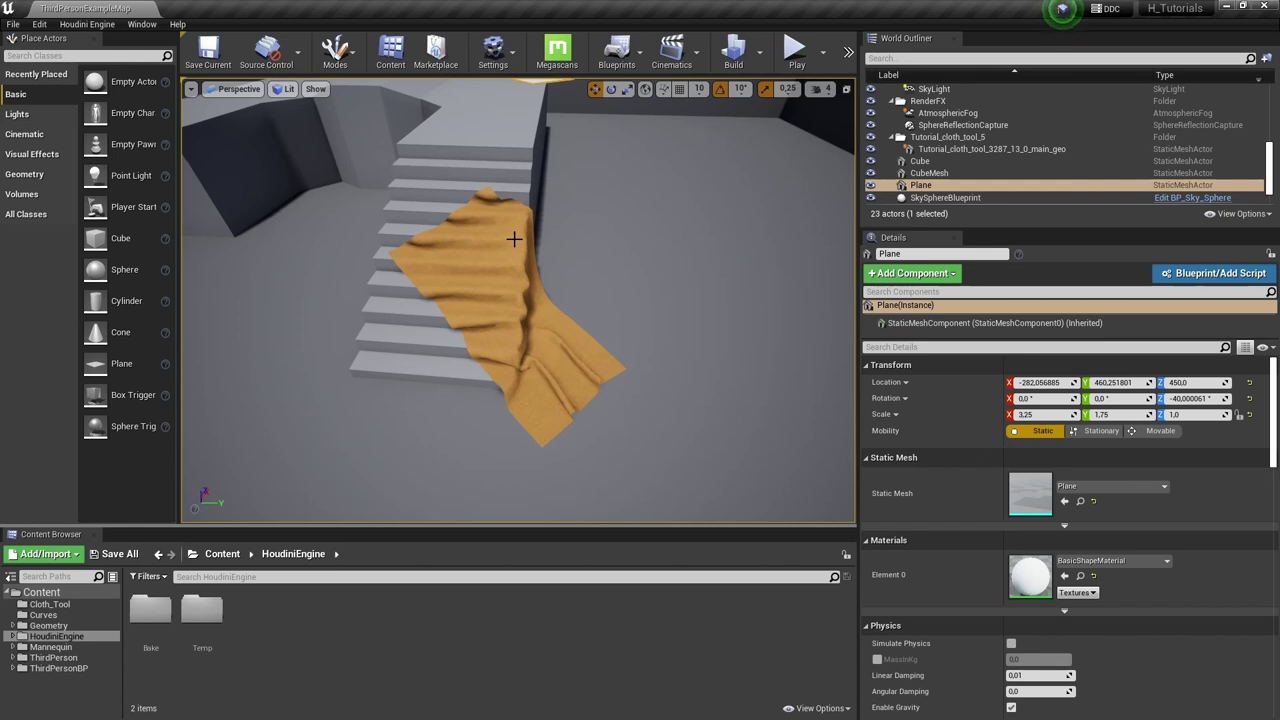
{"action": "right_click_drag", "start_coordinate": [563, 255], "coordinate": [555, 257]}
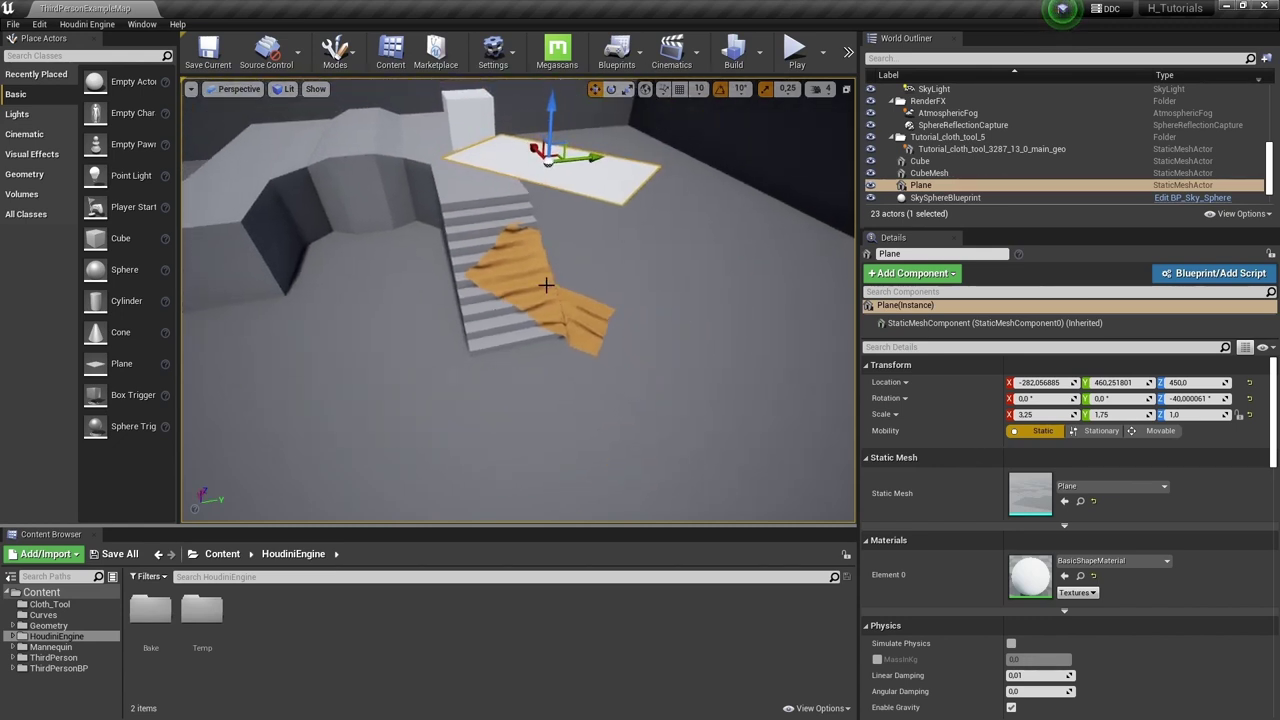
{"action": "key", "text": "g"}
{"action": "key", "text": "g"}
{"action": "key", "text": "g"}
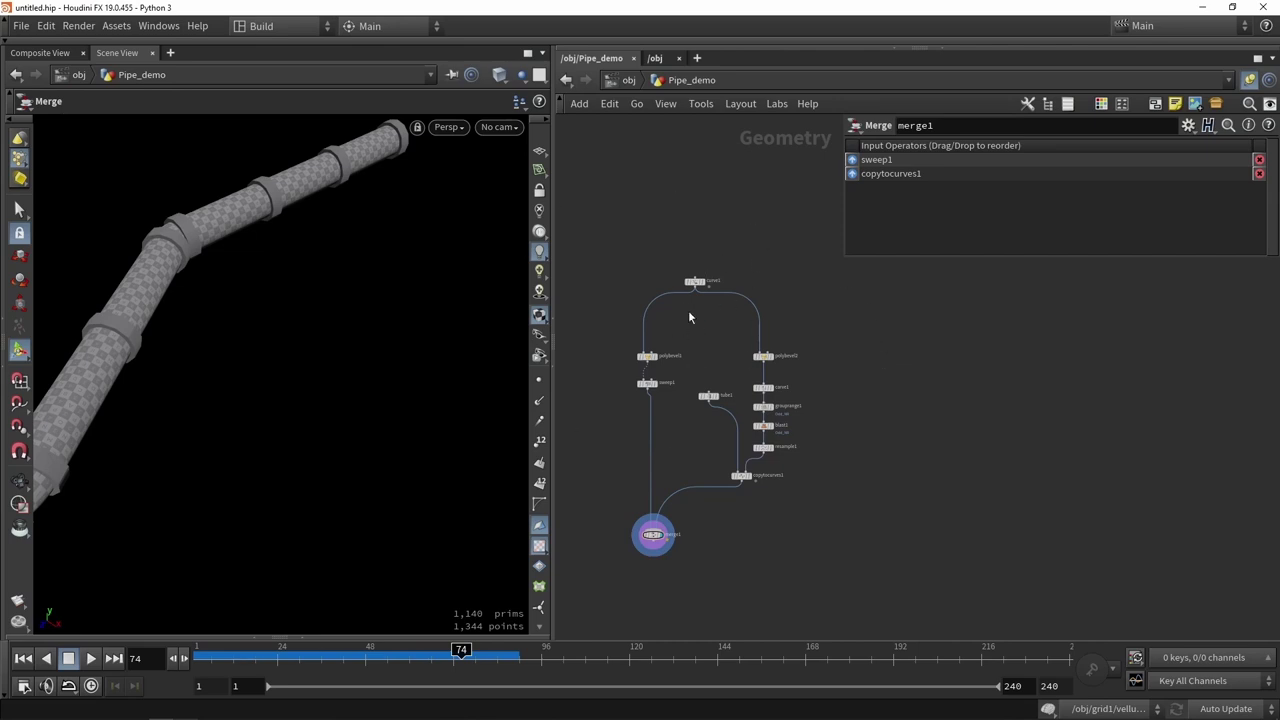
Switch back to Houdini and collapse every Pipe_demo node except curve1 into a subnetwork.
{"action": "scroll", "coordinate": [671, 491], "scroll_direction": "up", "scroll_amount": 3}
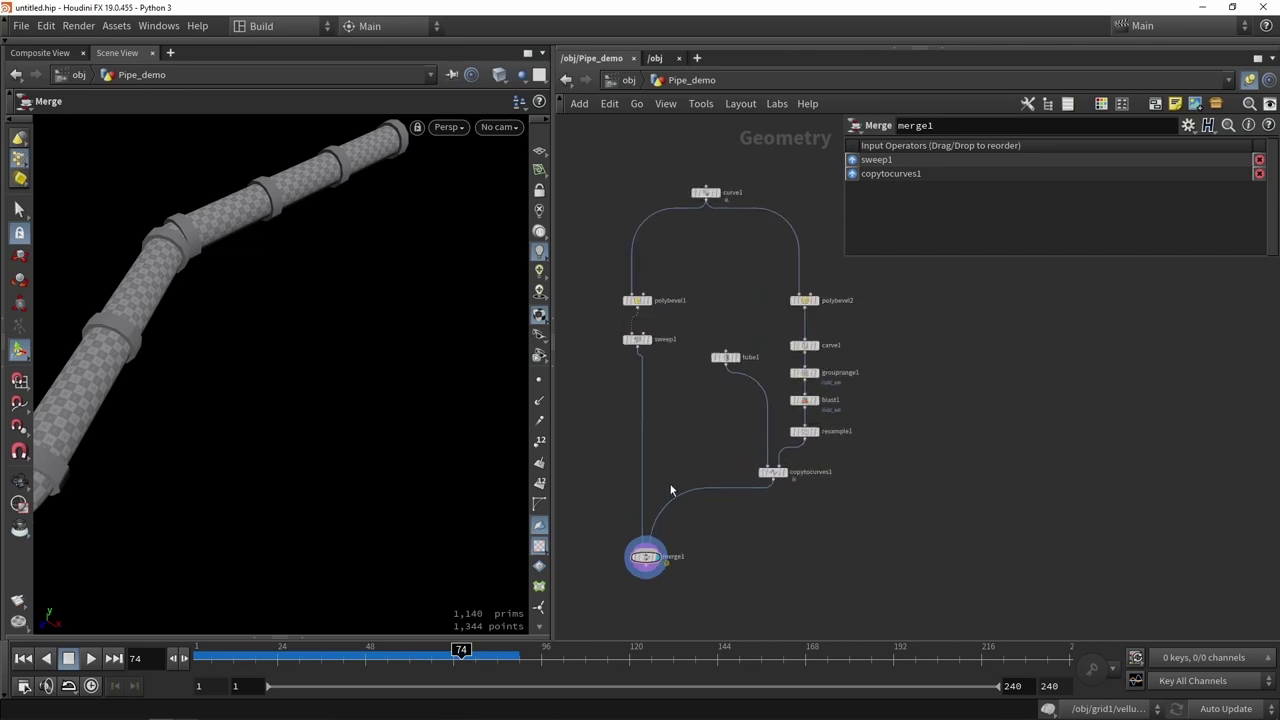
{"action": "scroll", "coordinate": [671, 490], "scroll_direction": "down", "scroll_amount": 1}
{"action": "scroll", "coordinate": [648, 550], "scroll_direction": "up", "scroll_amount": 1}
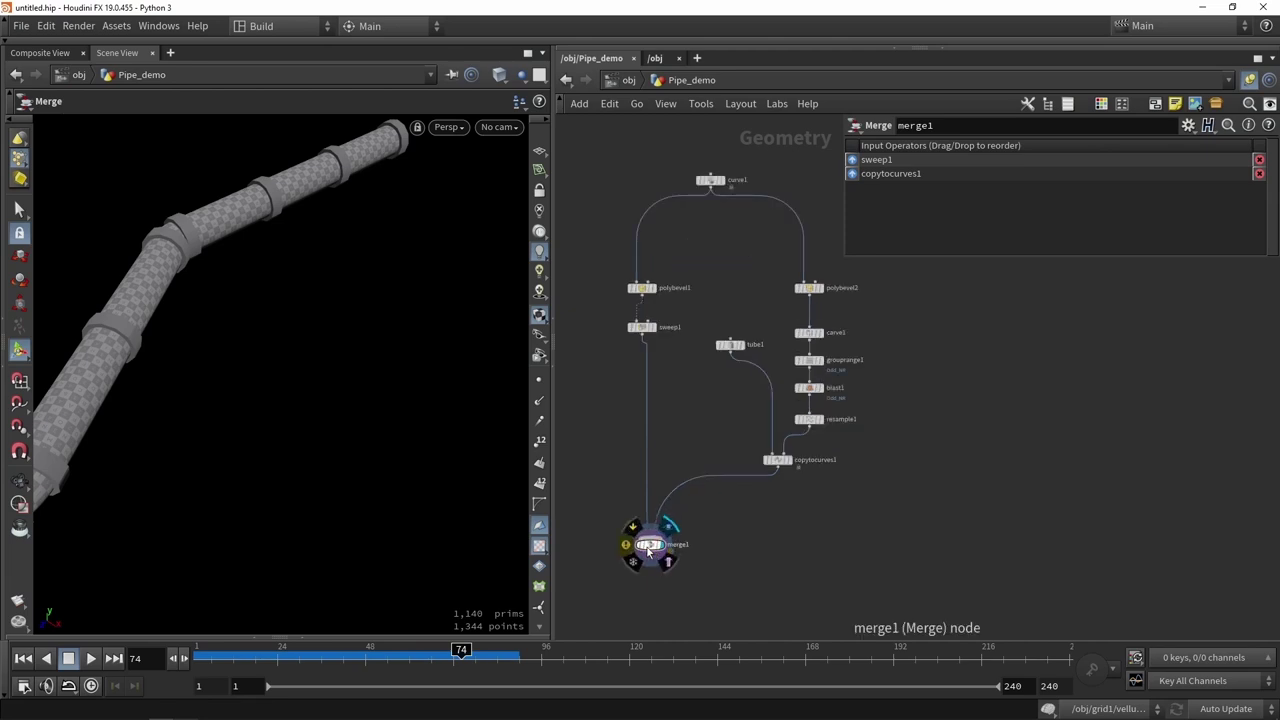
{"action": "scroll", "coordinate": [648, 540], "scroll_direction": "down", "scroll_amount": 3}
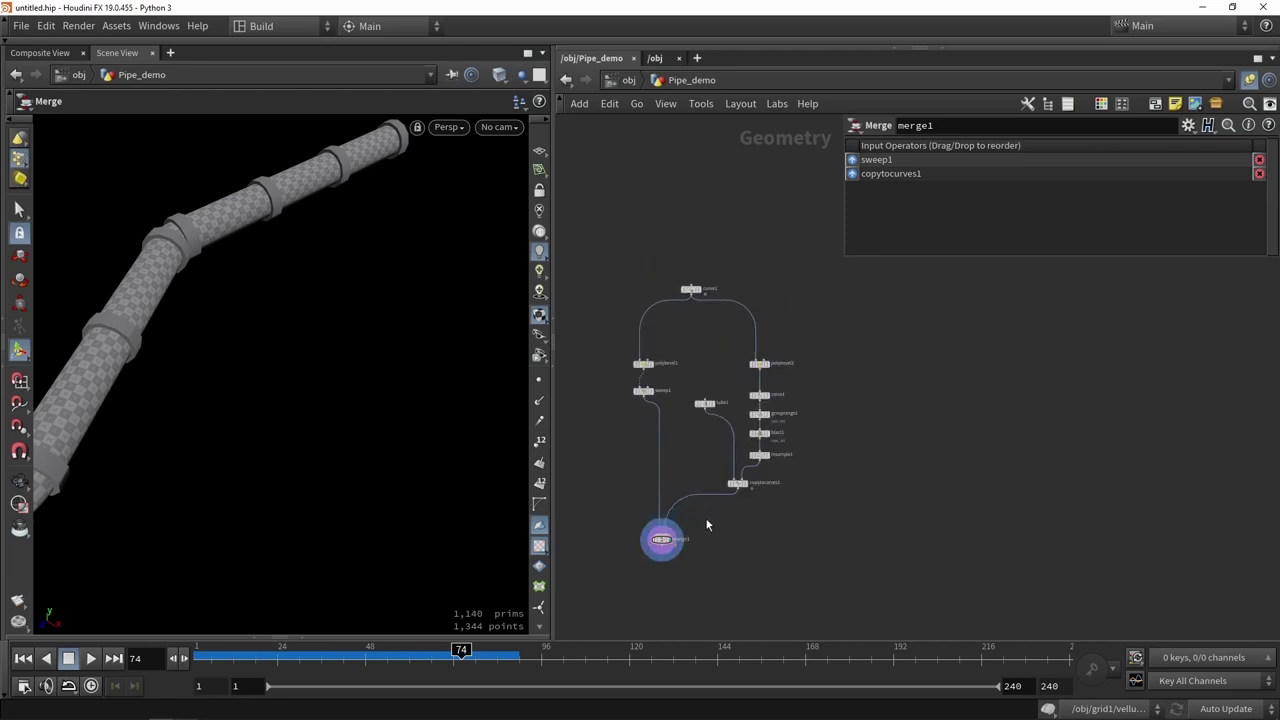
{"action": "left_click_drag", "start_coordinate": [868, 576], "coordinate": [594, 339]}
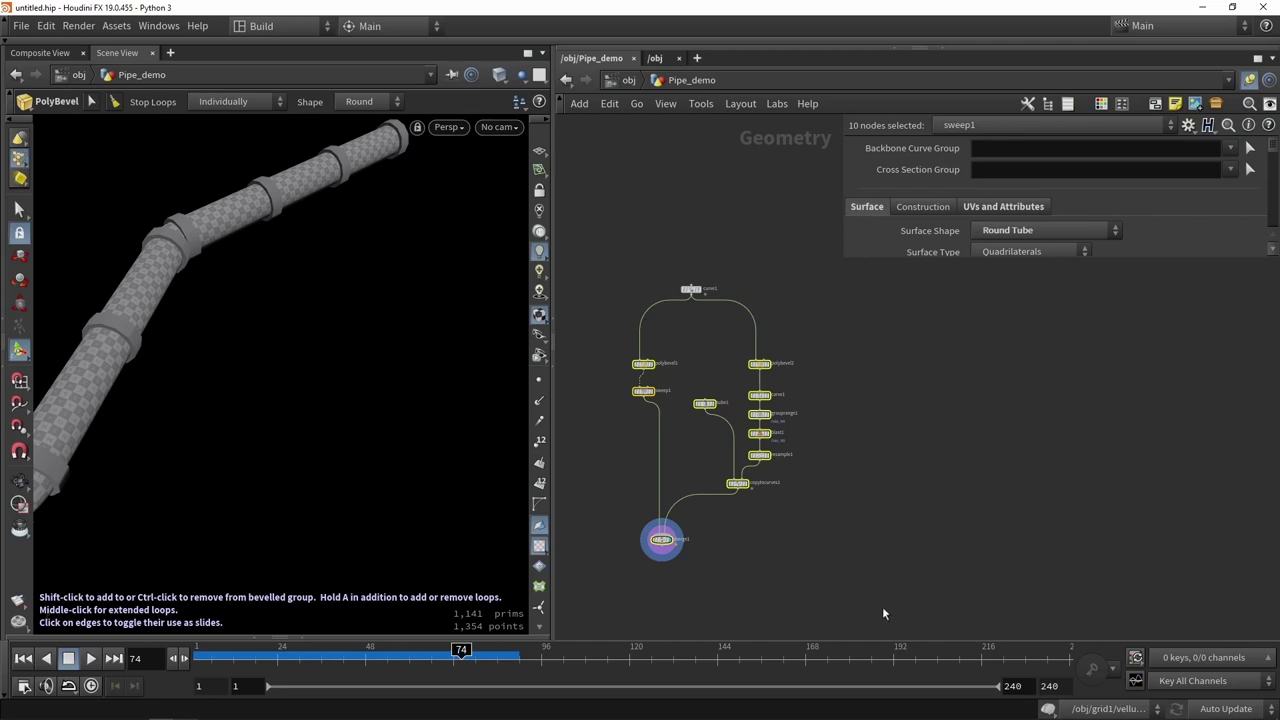
{"action": "left_click_drag", "start_coordinate": [882, 606], "coordinate": [617, 342]}
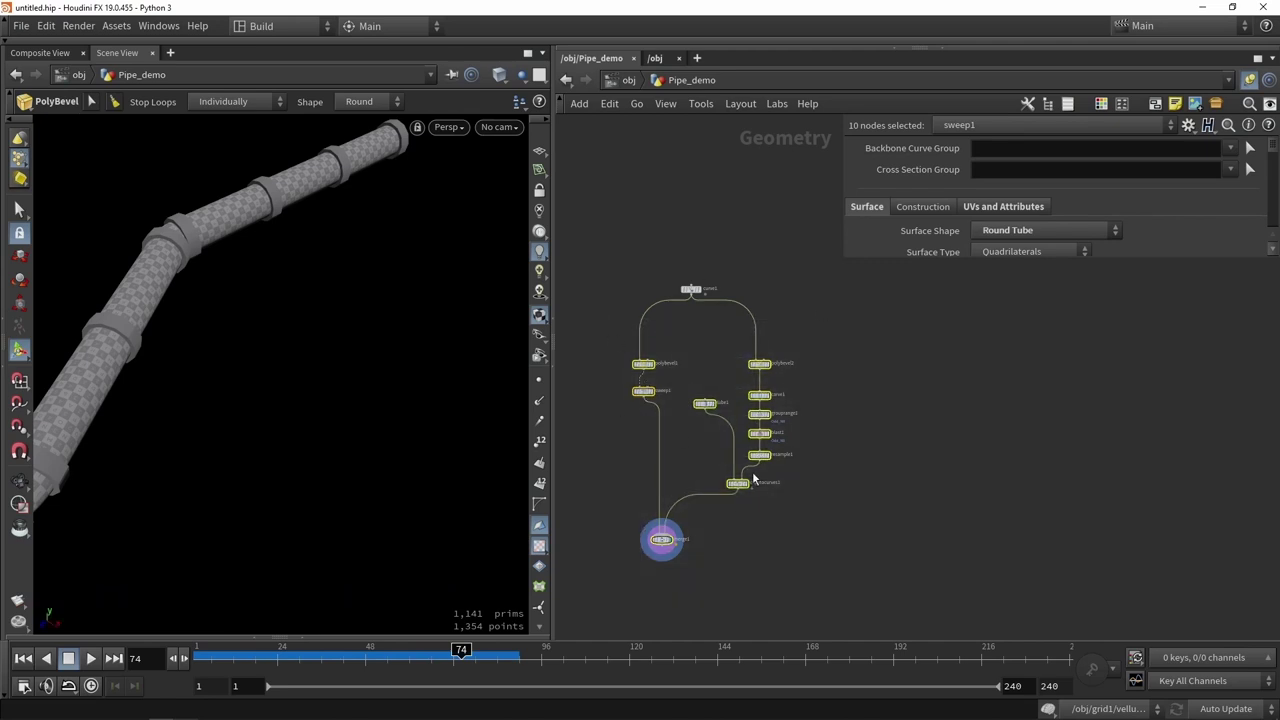
{"action": "mouse_move", "coordinate": [766, 463]}
{"action": "left_click", "coordinate": [1215, 103]}
{"action": "scroll", "coordinate": [768, 372], "scroll_direction": "up", "scroll_amount": 3}
{"action": "left_click_drag", "start_coordinate": [754, 356], "coordinate": [615, 244]}
{"action": "scroll", "coordinate": [690, 260], "scroll_direction": "up", "scroll_amount": 3}
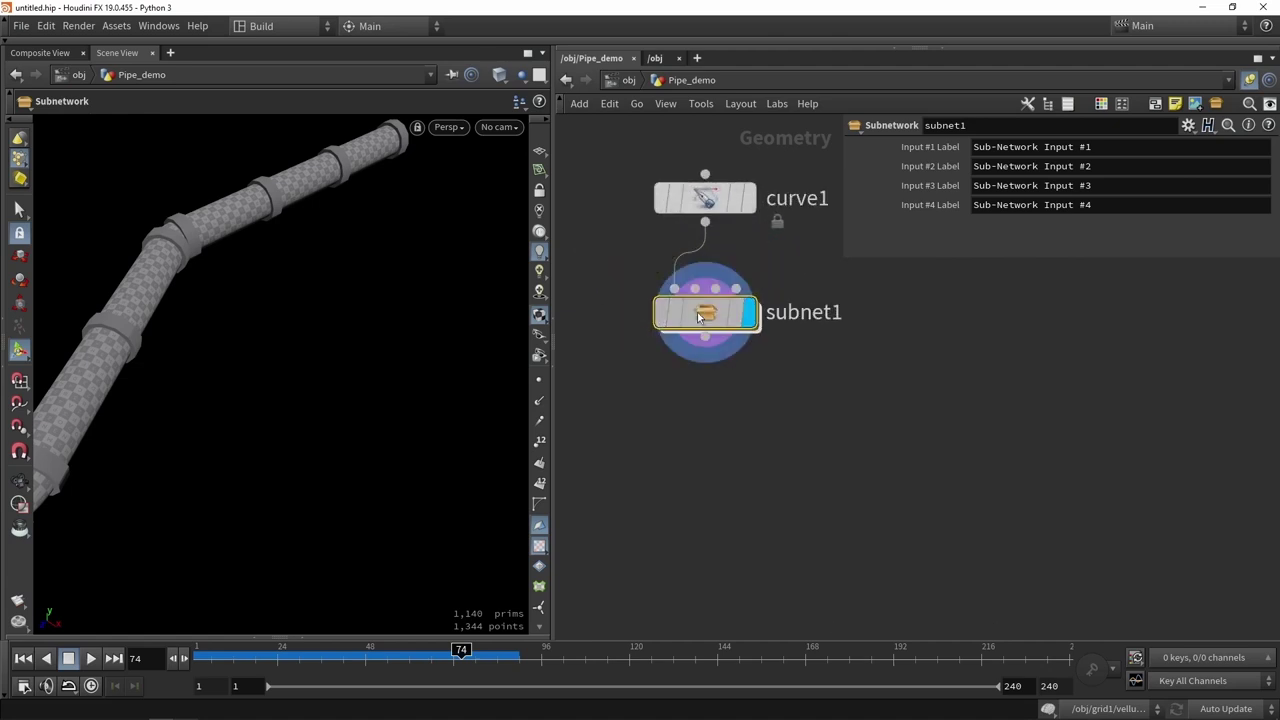
Create a digital asset from subnet1 with the operator name Demo_Pipe1 and the label Demo Pipe1.
{"action": "right_click", "coordinate": [708, 316]}
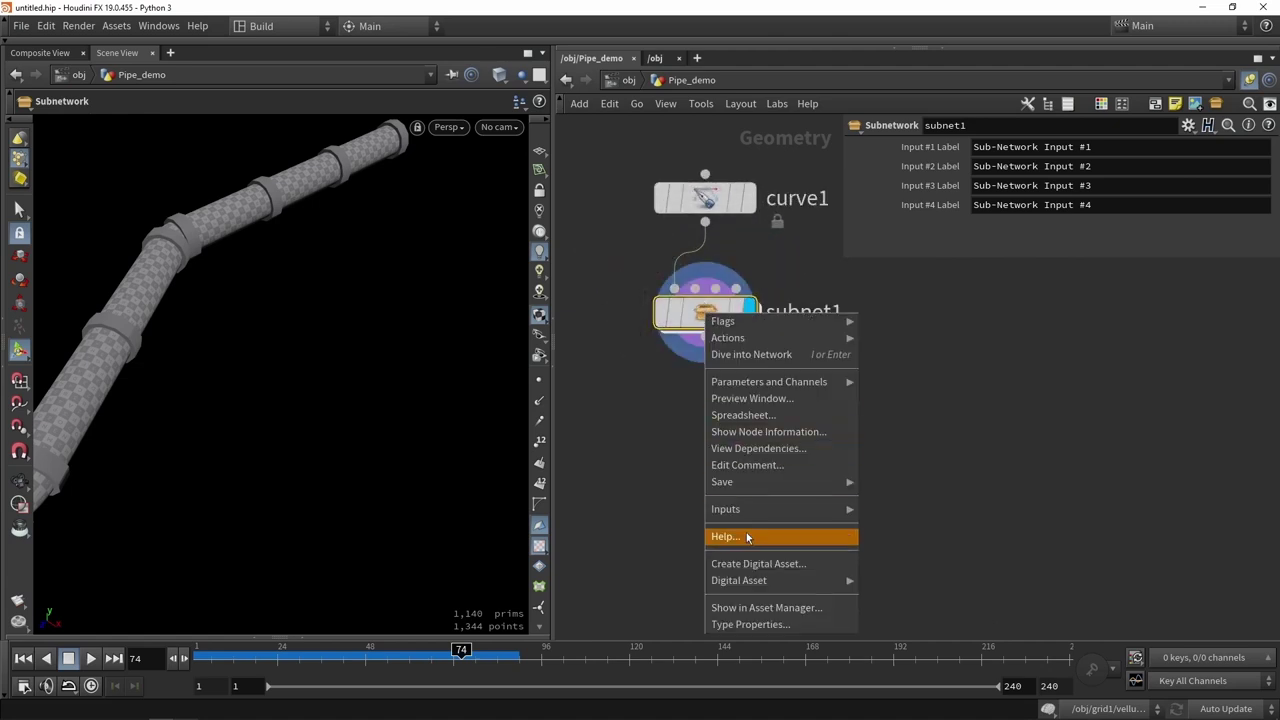
{"action": "left_click", "coordinate": [756, 564]}
{"action": "left_click_drag", "start_coordinate": [745, 548], "coordinate": [572, 555]}
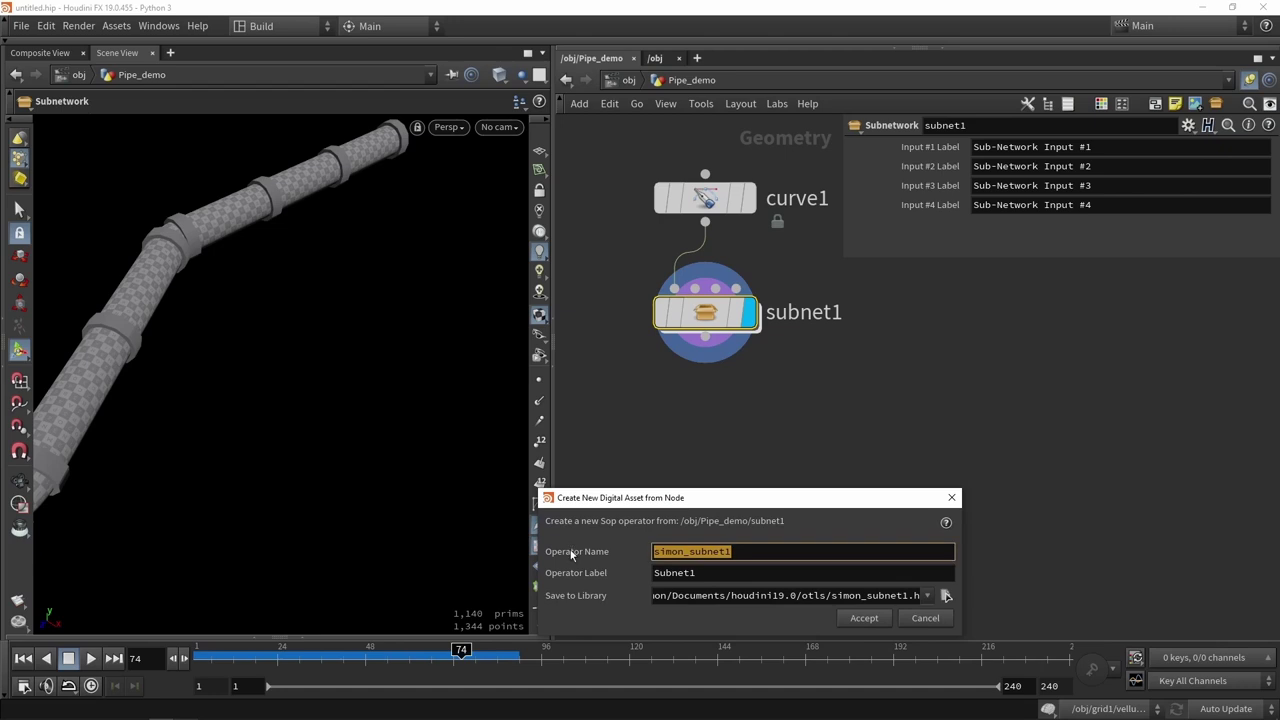
{"action": "type", "text": "Demo_"}
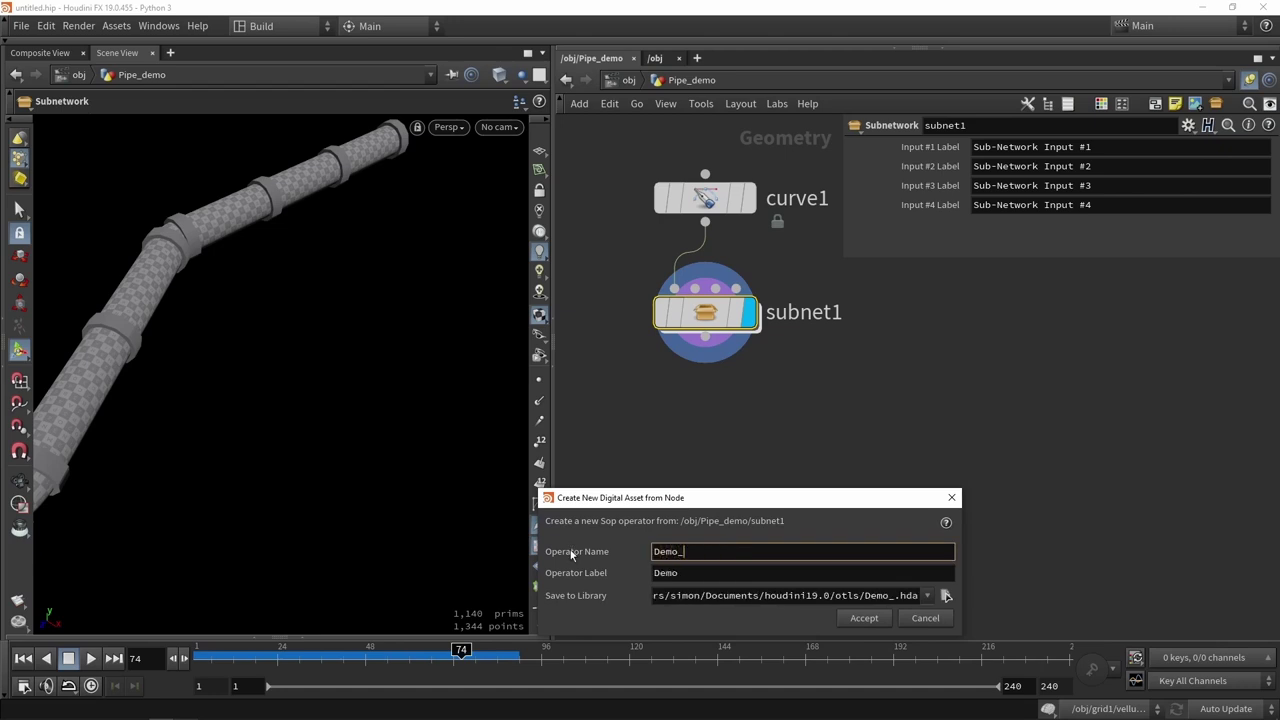
{"action": "type", "text": "Pipe"}
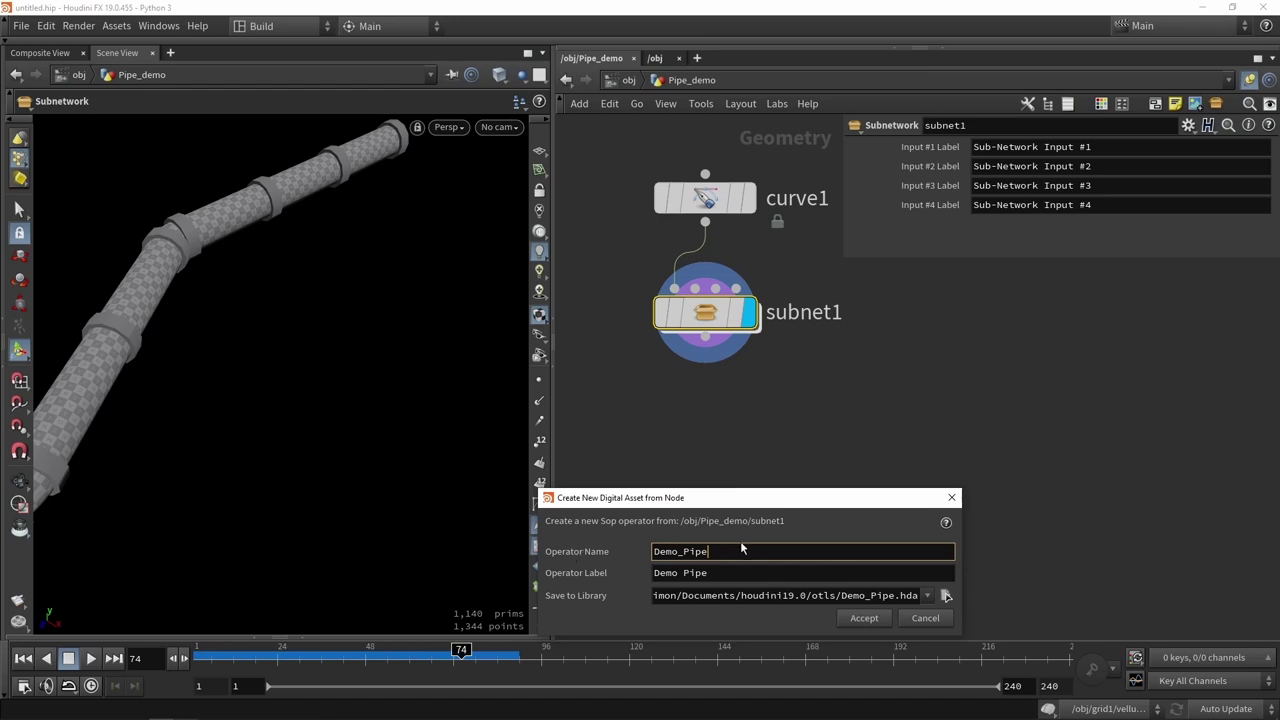
{"action": "type", "text": "1"}
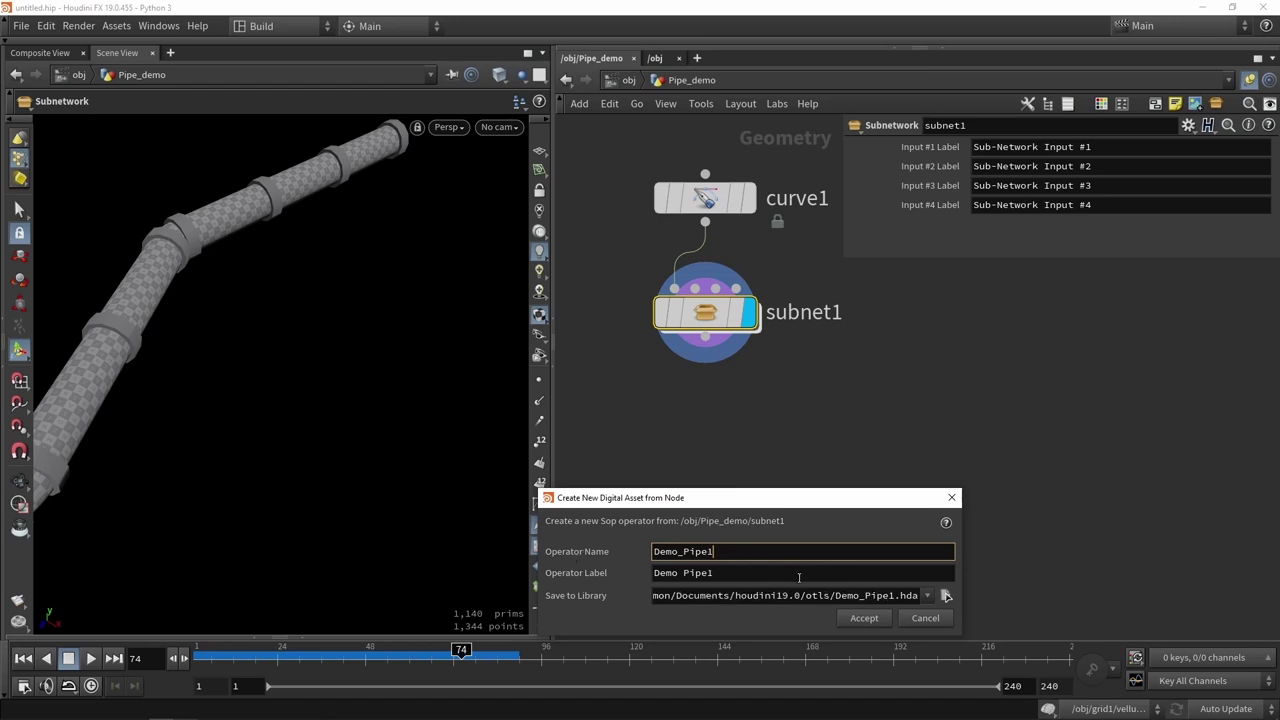
{"action": "left_click", "coordinate": [853, 620]}
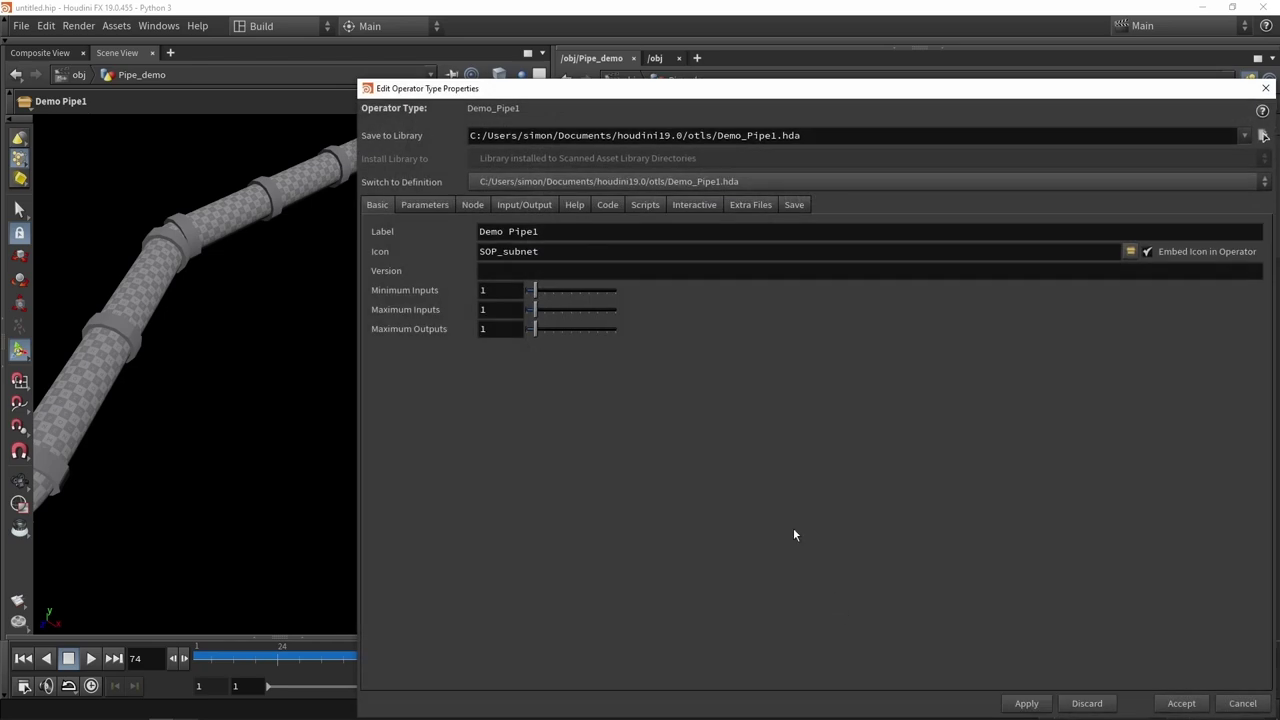
Open the asset's parameter definitions and enter the Demo Pipe1 subnetwork, keeping its nodes visible beside the properties window.
{"action": "left_click_drag", "start_coordinate": [682, 90], "coordinate": [402, 71]}
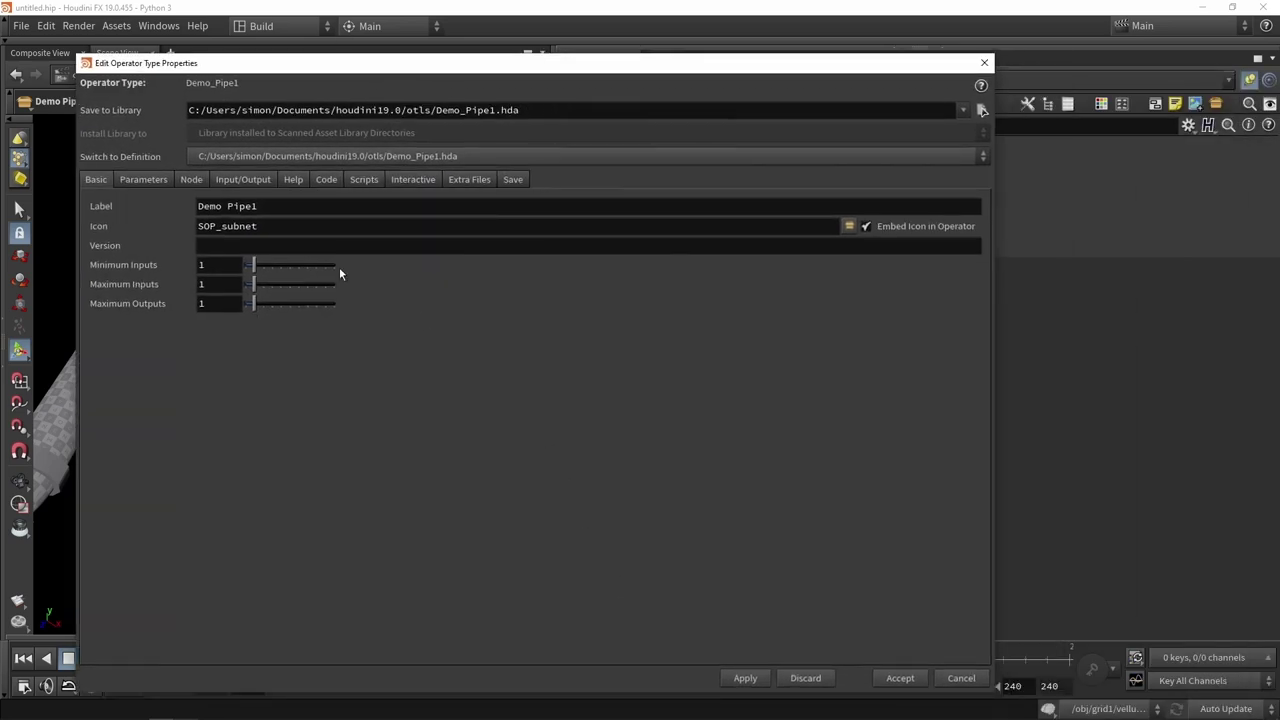
{"action": "left_click", "coordinate": [143, 179]}
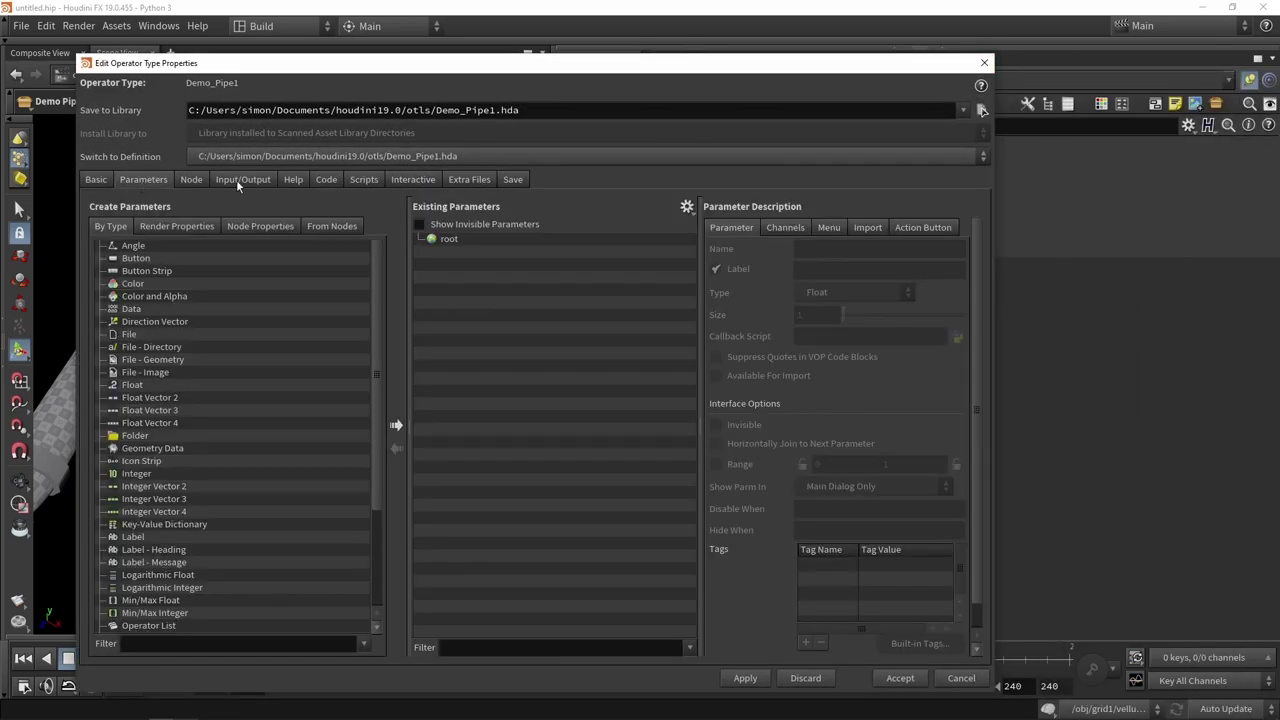
{"action": "left_click_drag", "start_coordinate": [424, 68], "coordinate": [404, 577]}
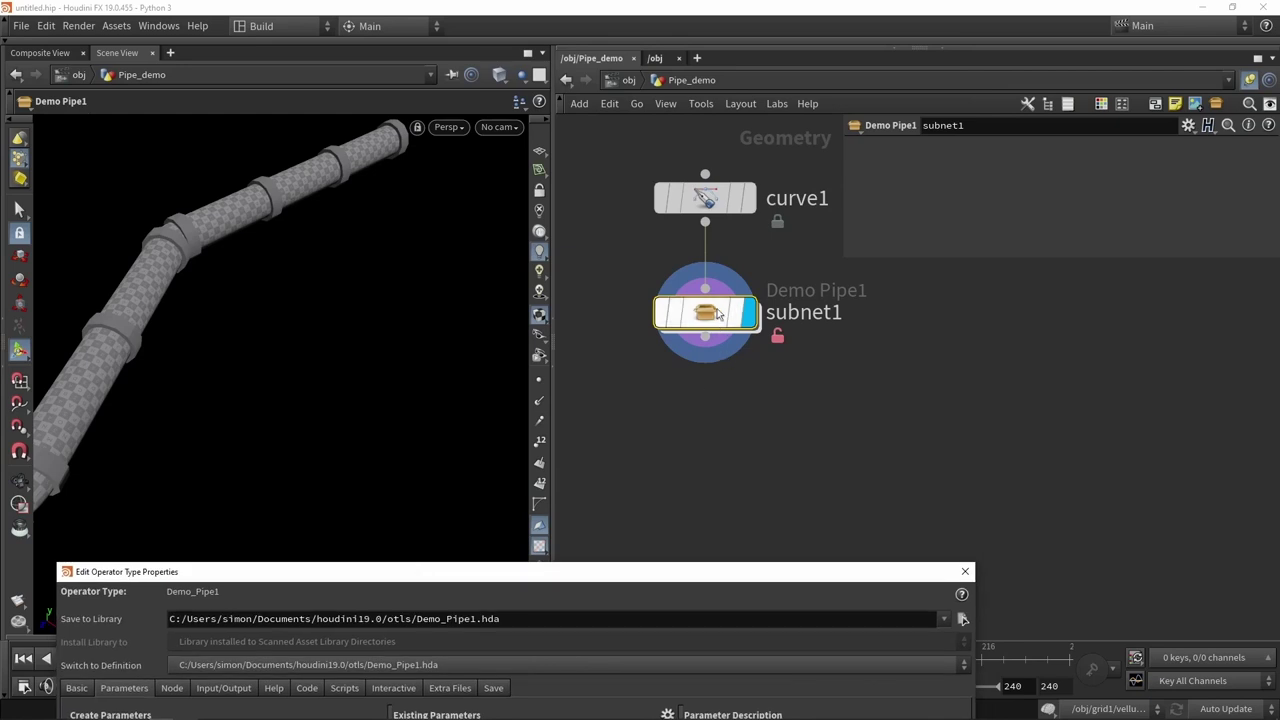
{"action": "left_click_drag", "start_coordinate": [843, 258], "coordinate": [864, 377]}
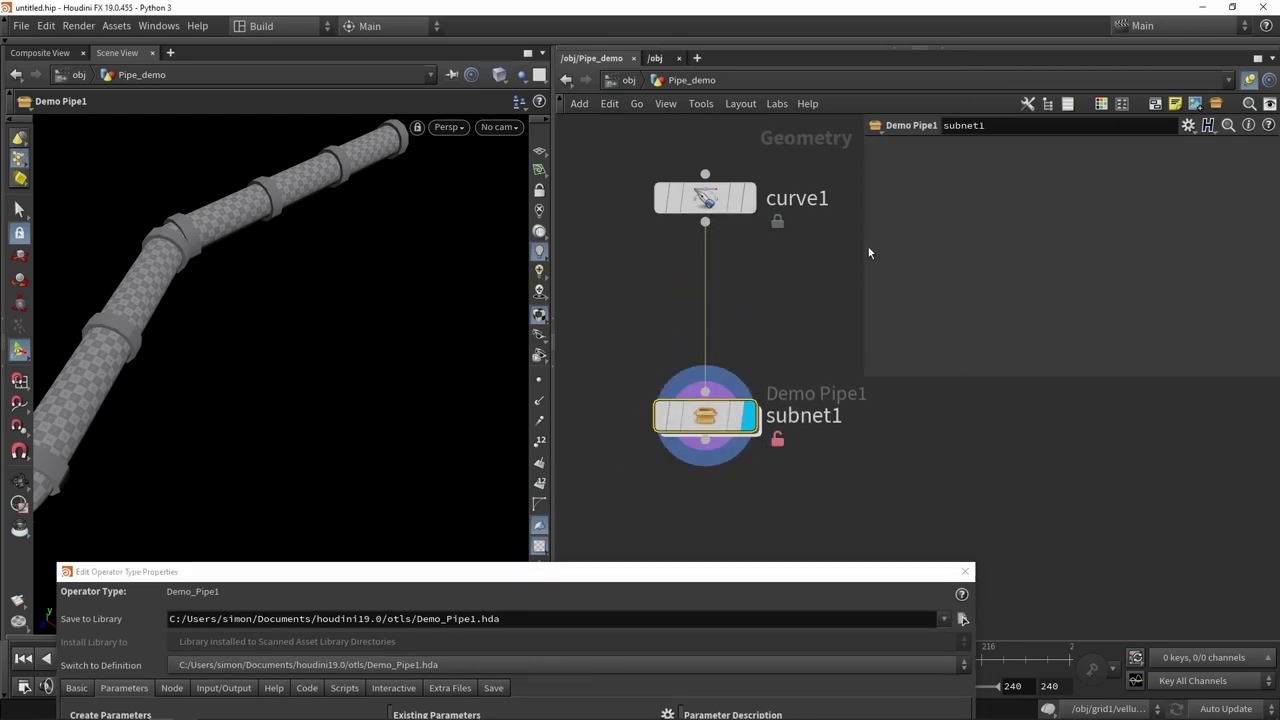
{"action": "double_click", "coordinate": [714, 424]}
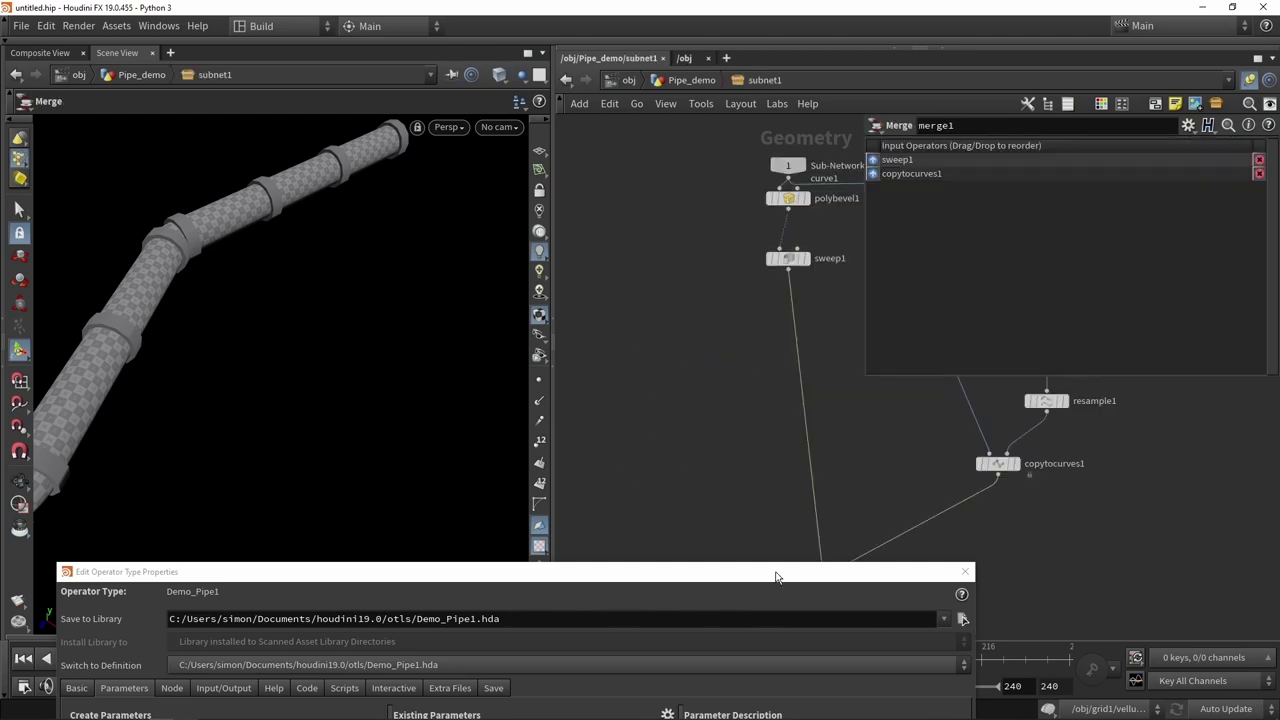
{"action": "left_click_drag", "start_coordinate": [776, 577], "coordinate": [430, 136]}
{"action": "key", "text": "h"}
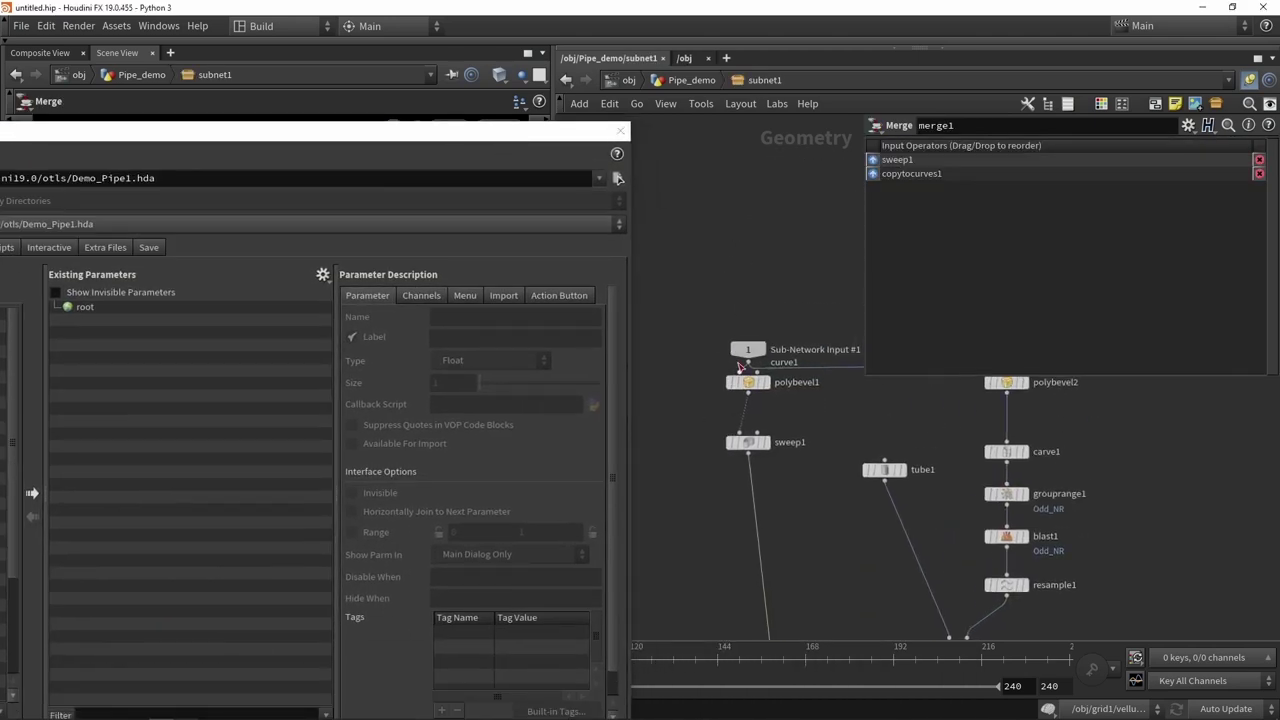
Move the subnetwork input clear of polybevel1 and add that bevel's Distance to the asset's existing parameters.
{"action": "left_click_drag", "start_coordinate": [748, 350], "coordinate": [755, 225]}
{"action": "left_click", "coordinate": [748, 382]}
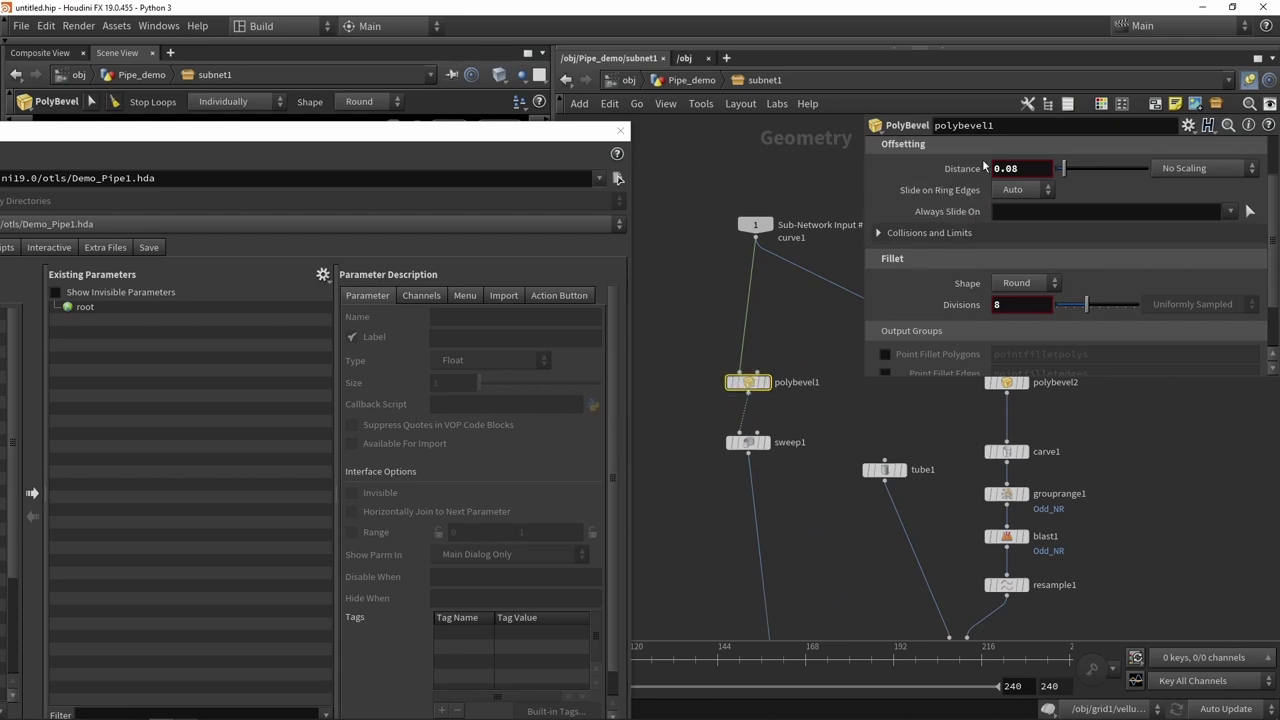
{"action": "left_click_drag", "start_coordinate": [985, 167], "coordinate": [188, 323]}
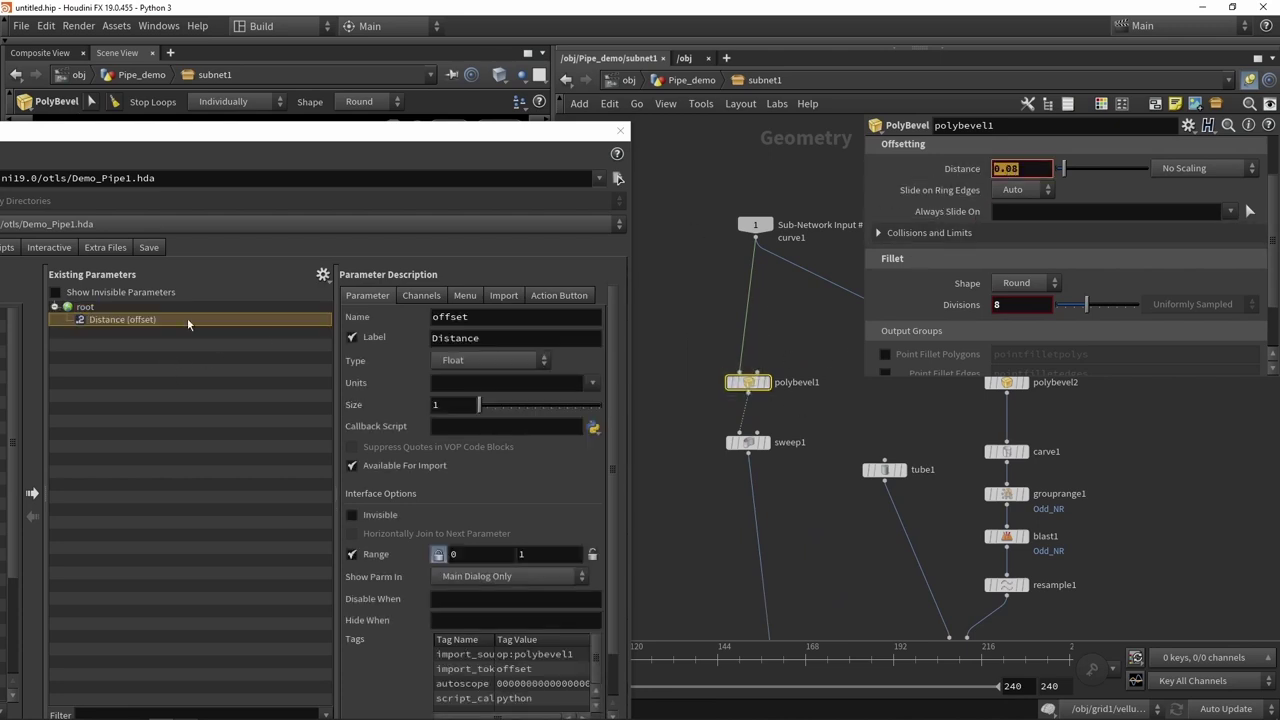
Label the exposed Distance parameter "bevel amount" and accept the operator type properties.
{"action": "left_click_drag", "start_coordinate": [246, 137], "coordinate": [330, 100]}
{"action": "left_click_drag", "start_coordinate": [601, 305], "coordinate": [440, 308]}
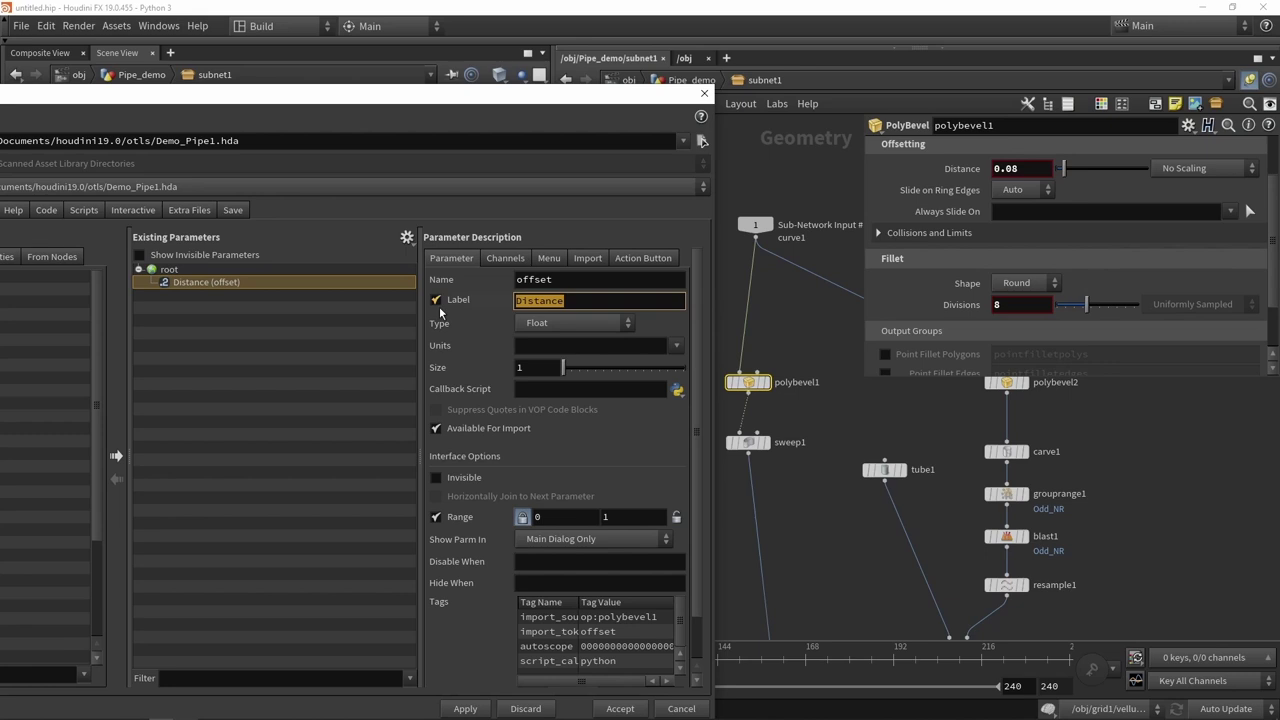
{"action": "type", "text": "bevel "}
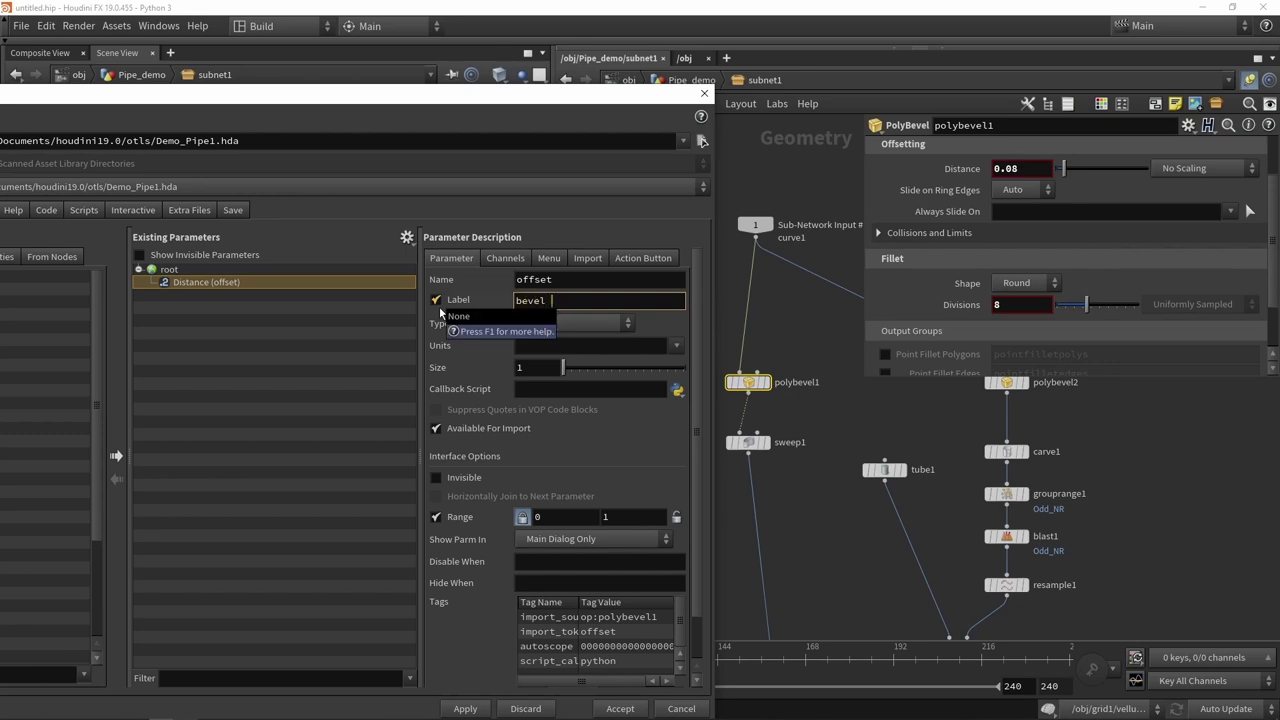
{"action": "type", "text": "amount"}
{"action": "key", "text": "Return"}
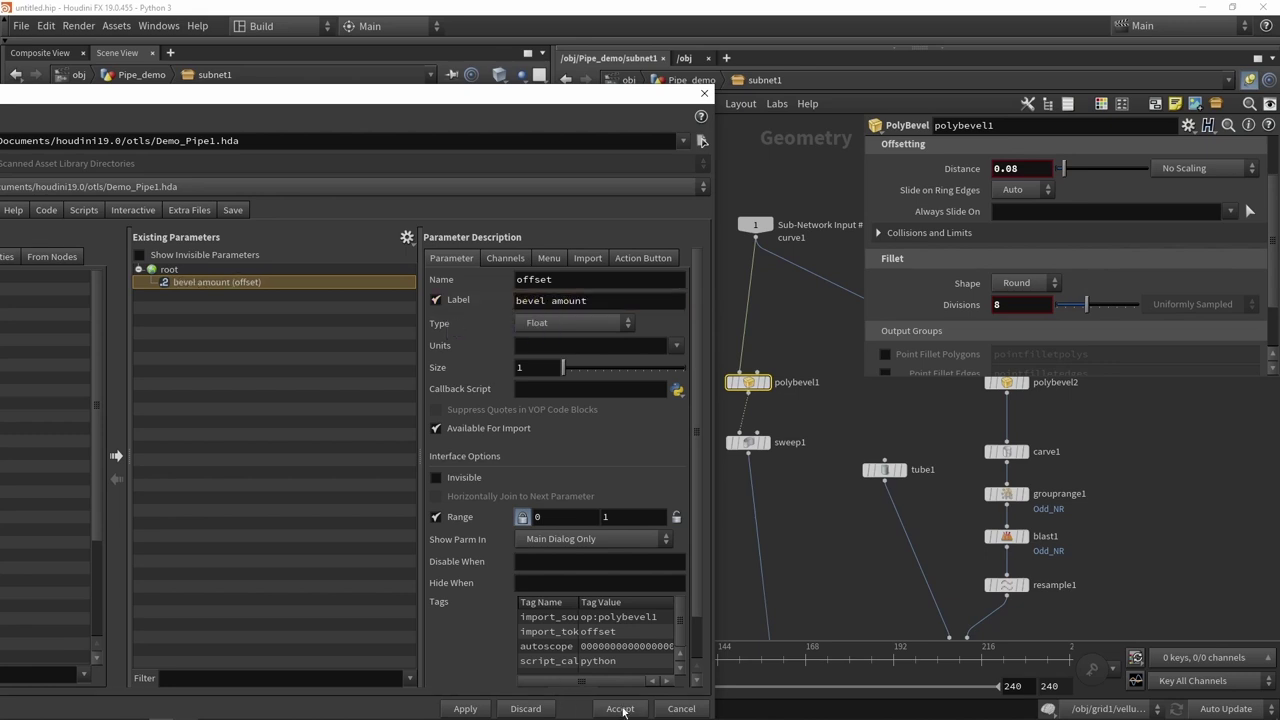
{"action": "left_click", "coordinate": [620, 708]}
Return to the Pipe_demo network and rename the subnet1 node as Demo_Pipe1.
{"action": "key", "text": "u"}
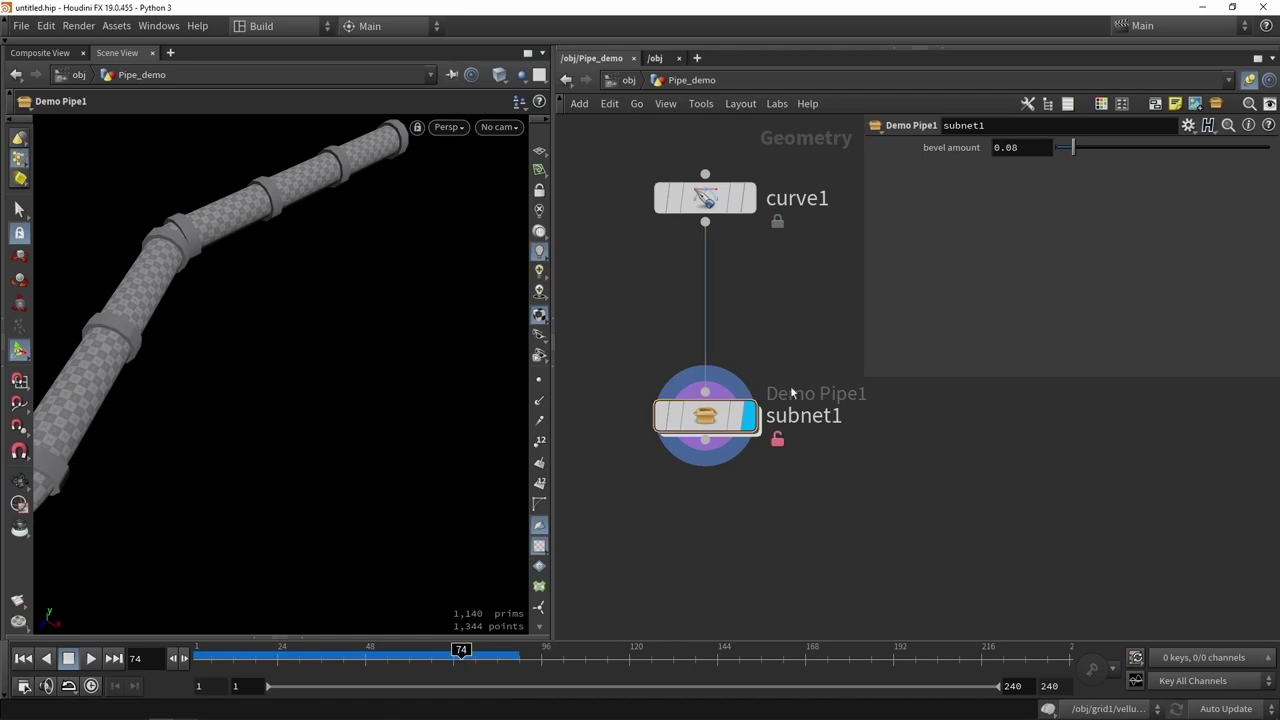
{"action": "double_click", "coordinate": [802, 415]}
{"action": "key", "text": "BackSpace"}
{"action": "type", "text": "Demo_Pipe1"}
{"action": "key", "text": "Return"}
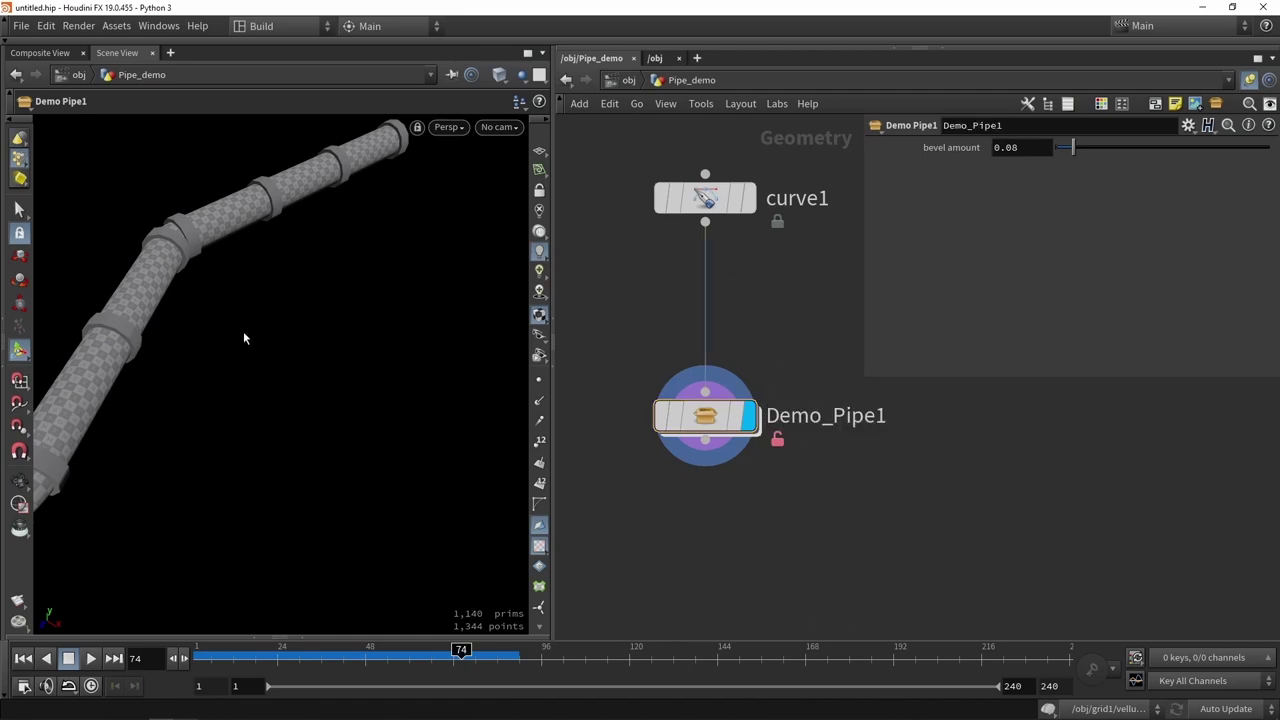
Set the asset's bevel amount to 0.286 with the whole pipe in view.
{"action": "left_click_drag", "start_coordinate": [244, 338], "coordinate": [340, 292]}
{"action": "left_click_drag", "start_coordinate": [1072, 147], "coordinate": [1117, 147]}
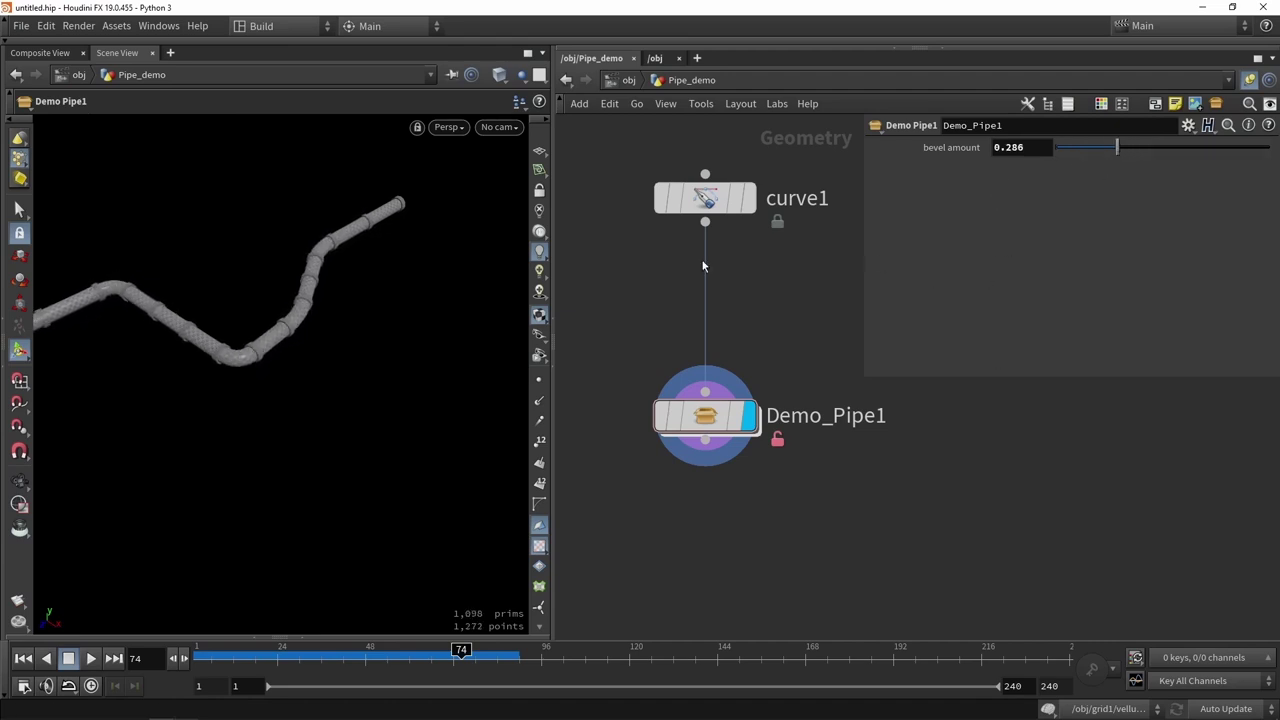
{"action": "key", "text": "Escape"}
{"action": "left_click_drag", "start_coordinate": [283, 340], "coordinate": [320, 335]}
{"action": "key", "text": "Return"}
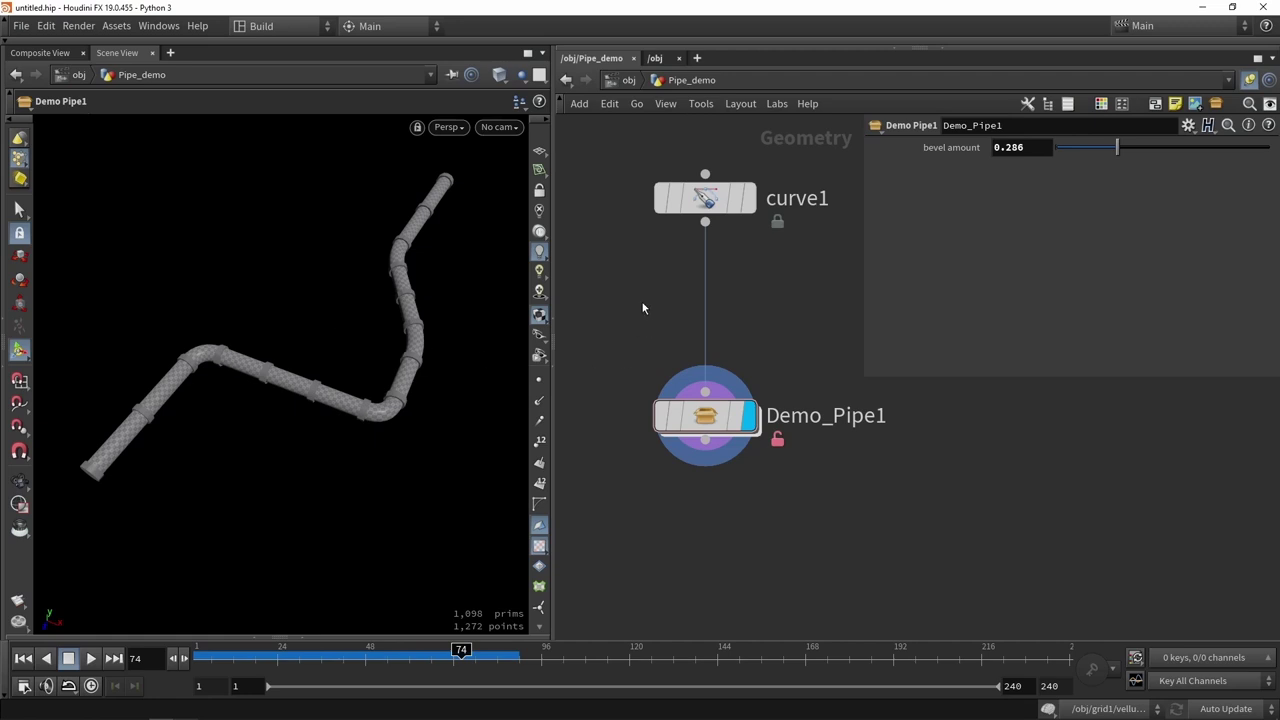
{"action": "left_click_drag", "start_coordinate": [631, 294], "coordinate": [796, 523]}
{"action": "mouse_move", "coordinate": [715, 398]}
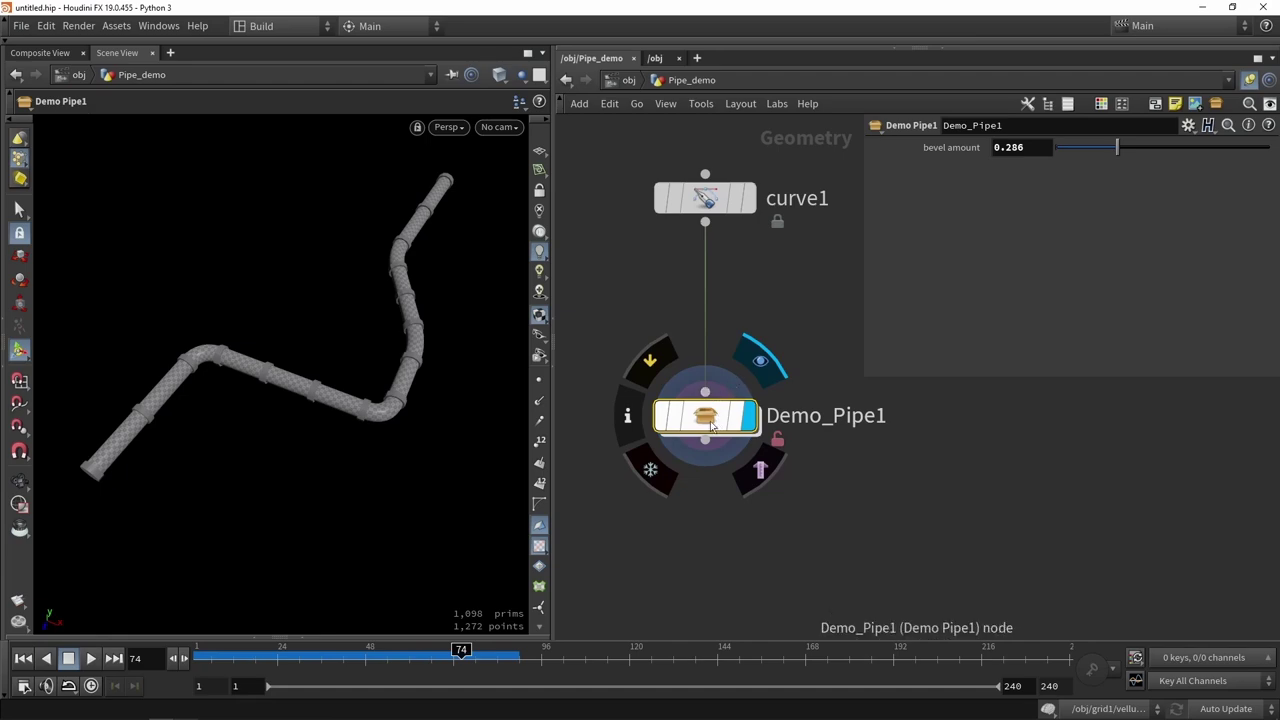
Search the available network operators for "game" tools and close the list without adding a node.
{"action": "left_click", "coordinate": [758, 523]}
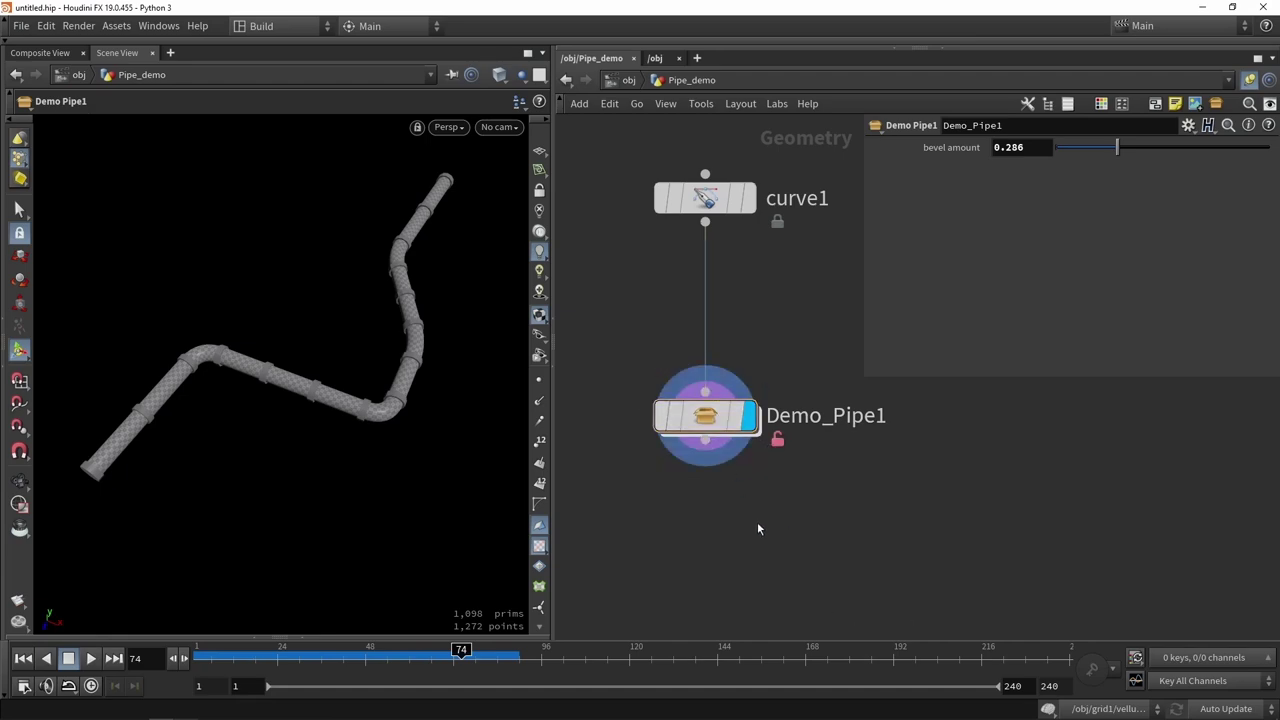
{"action": "key", "text": "Tab"}
{"action": "type", "text": "game"}
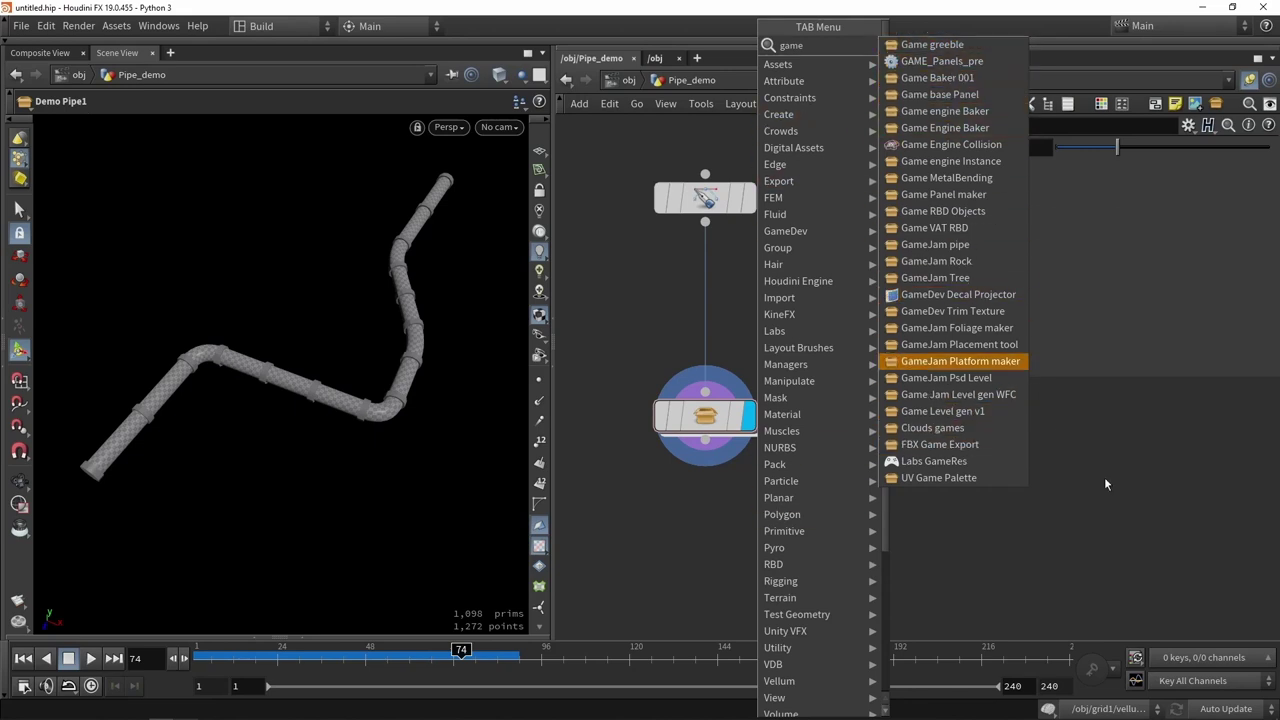
{"action": "left_click", "coordinate": [1074, 464]}
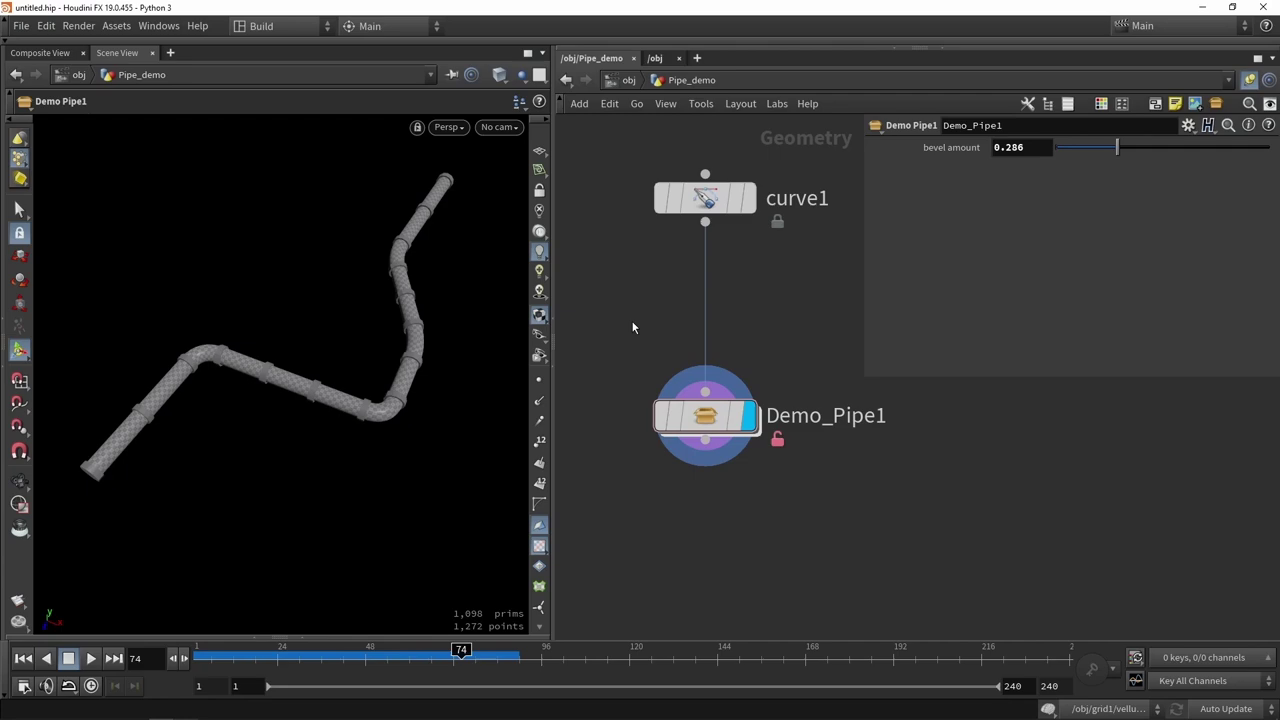
Search the available network operators for "tree" and "house" tools without adding any of them.
{"action": "key", "text": "Tab"}
{"action": "type", "text": "tree"}
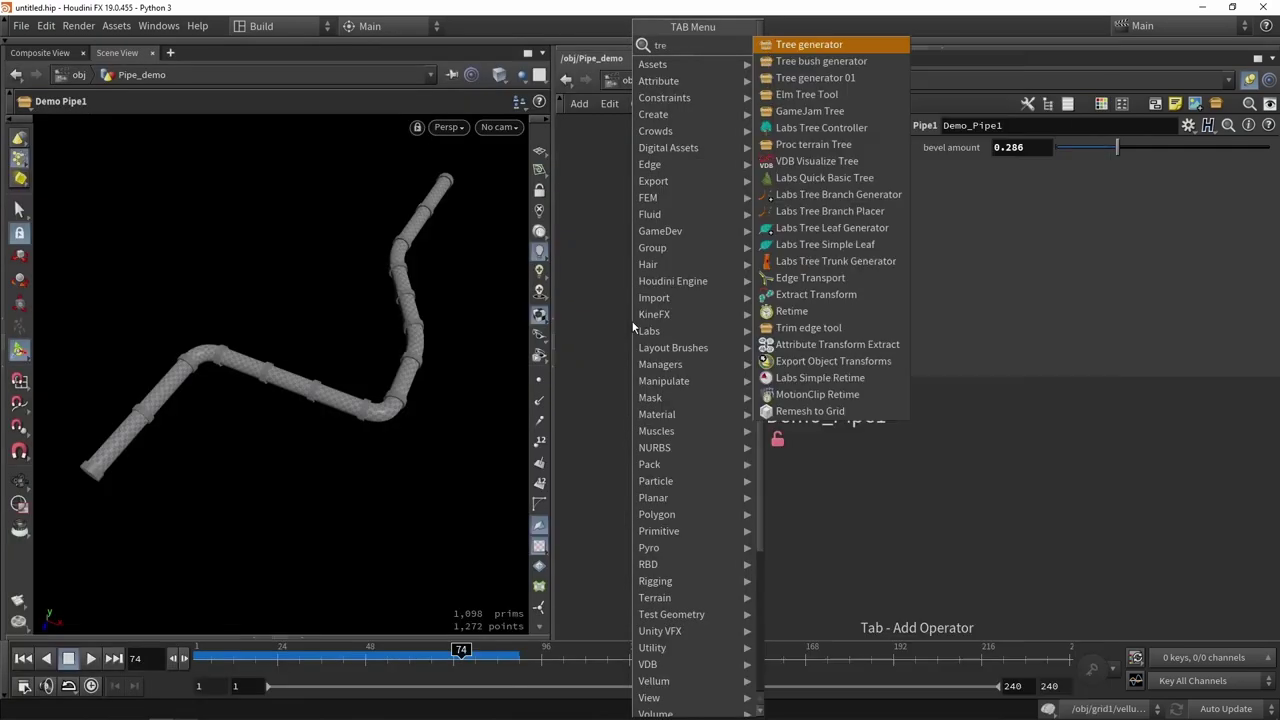
{"action": "key", "text": "BackSpace"}
{"action": "key", "text": "BackSpace"}
{"action": "key", "text": "BackSpace"}
{"action": "key", "text": "BackSpace"}
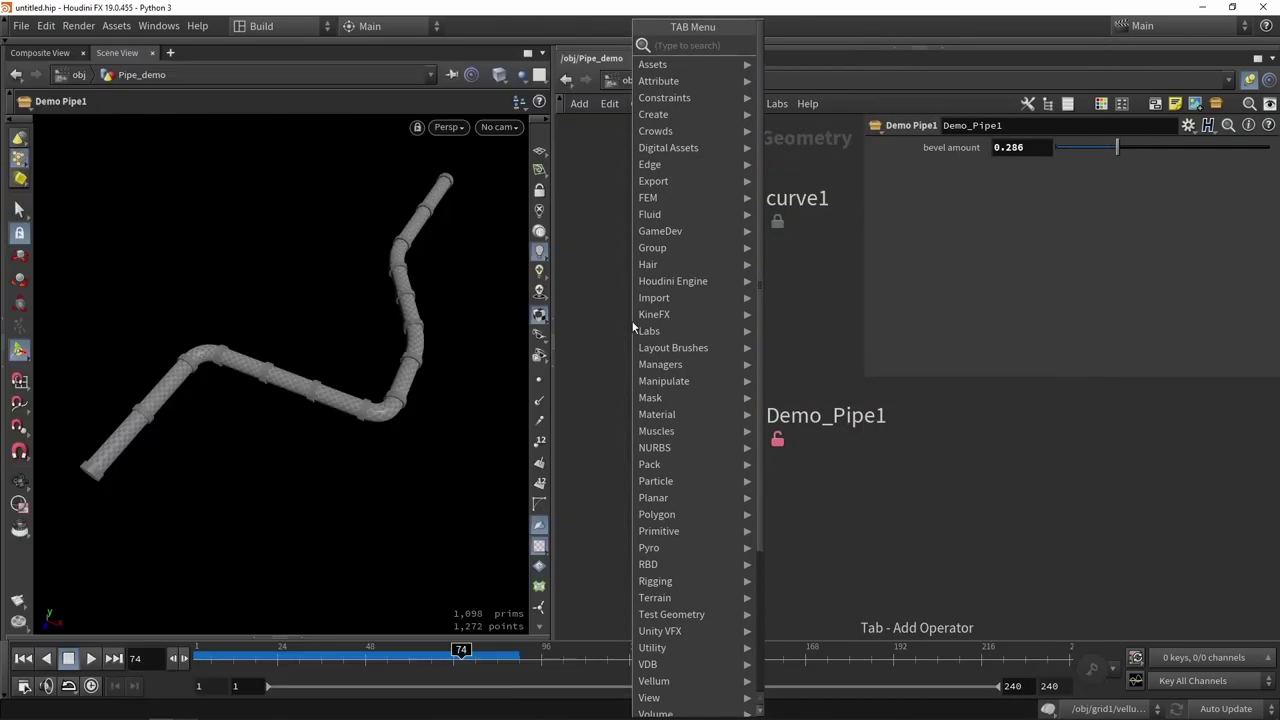
{"action": "type", "text": "house"}
{"action": "key", "text": "BackSpace"}
{"action": "key", "text": "BackSpace"}
{"action": "key", "text": "BackSpace"}
{"action": "key", "text": "BackSpace"}
{"action": "key", "text": "BackSpace"}
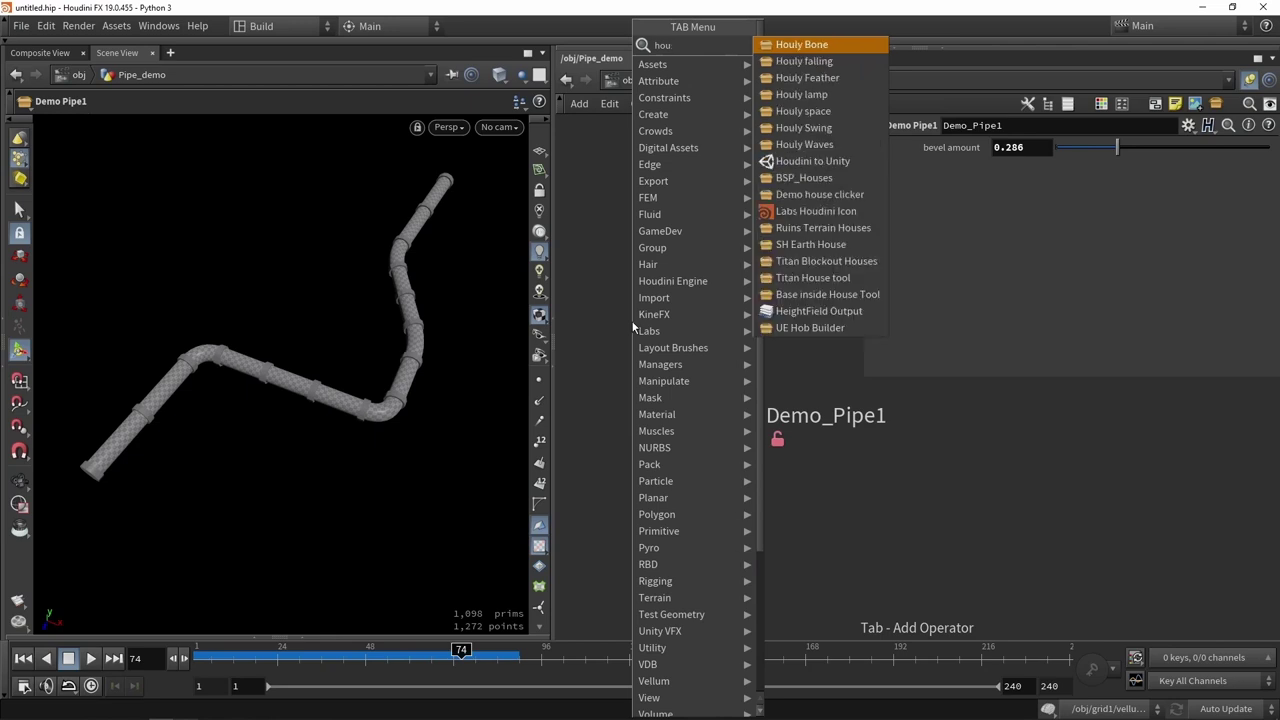
{"action": "key", "text": "Escape"}
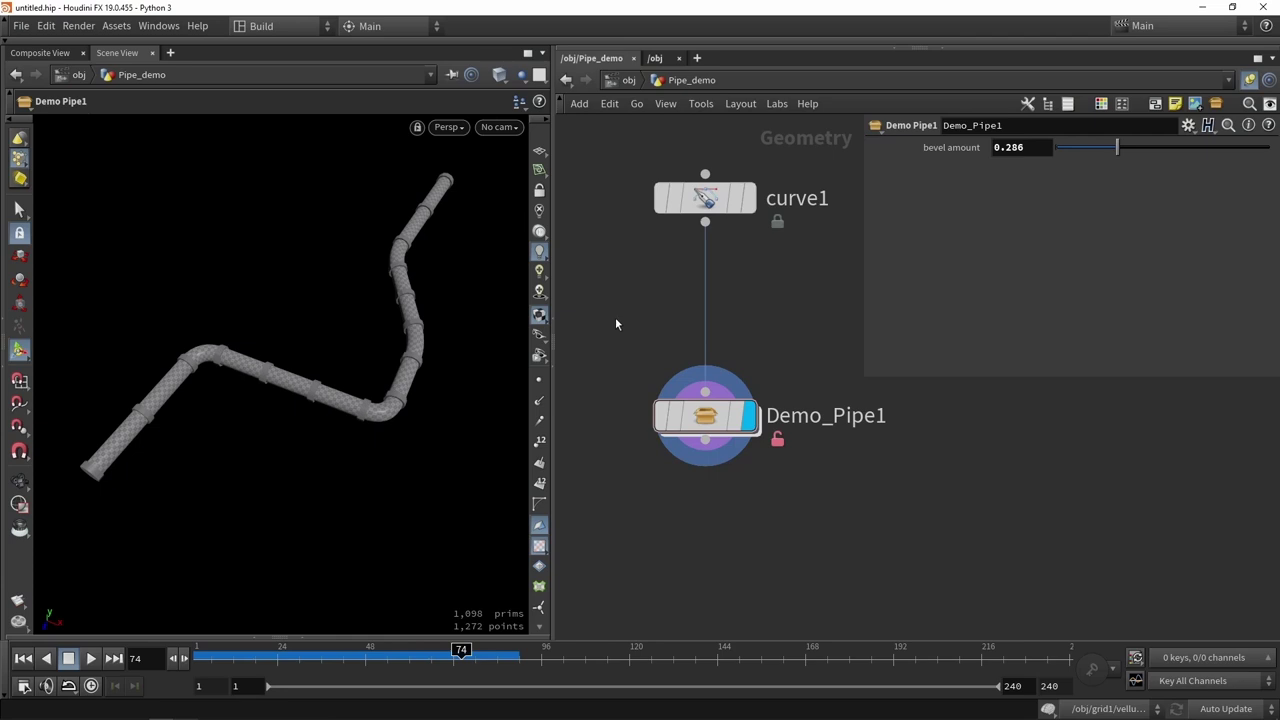
Switch to Unreal Editor and look over the Houdini Engine session and baking commands.
{"action": "scroll", "coordinate": [620, 325], "scroll_direction": "down", "scroll_amount": 2}
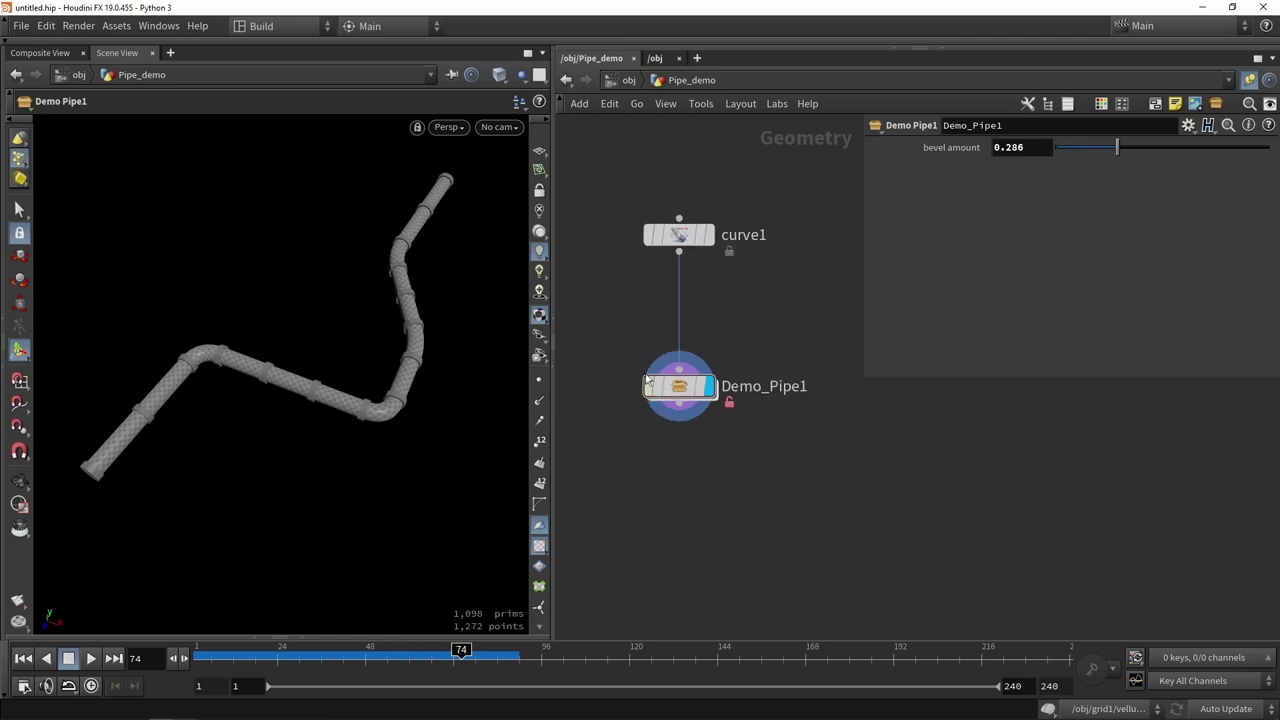
{"action": "scroll", "coordinate": [660, 390], "scroll_direction": "up", "scroll_amount": 2}
{"action": "left_click_drag", "start_coordinate": [690, 397], "coordinate": [703, 322]}
{"action": "mouse_move", "coordinate": [410, 718]}
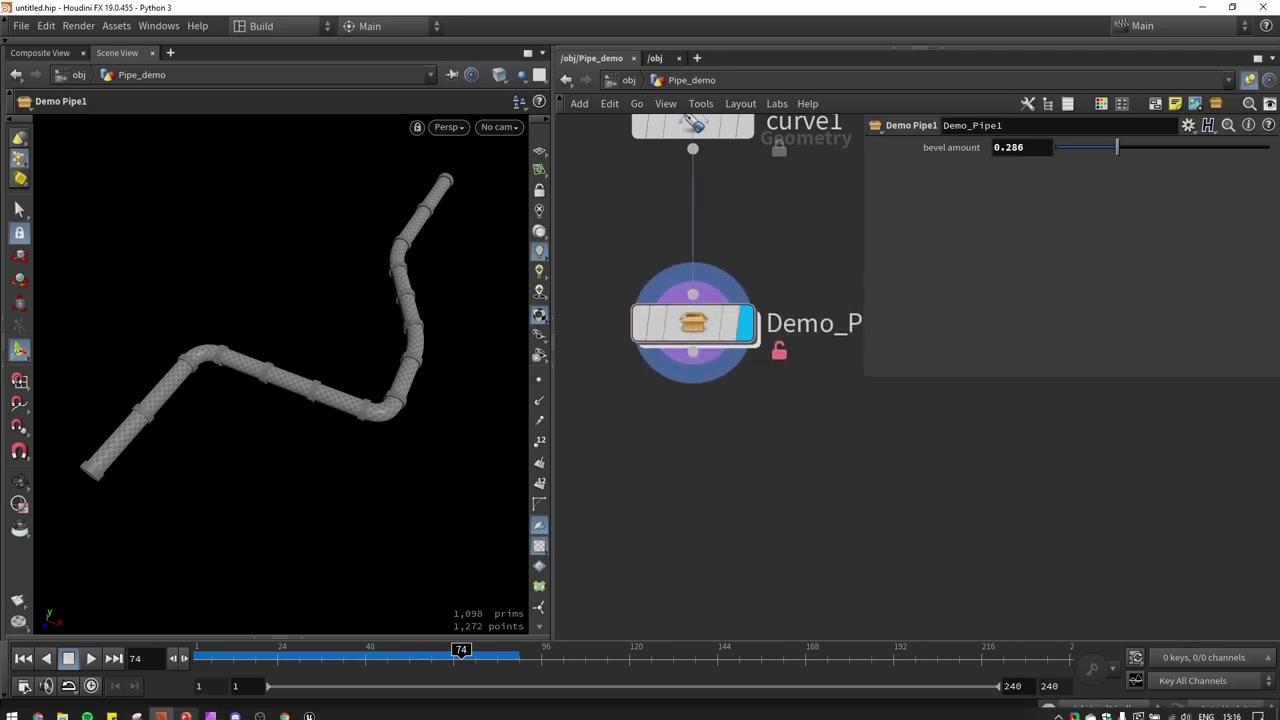
{"action": "left_click", "coordinate": [306, 710]}
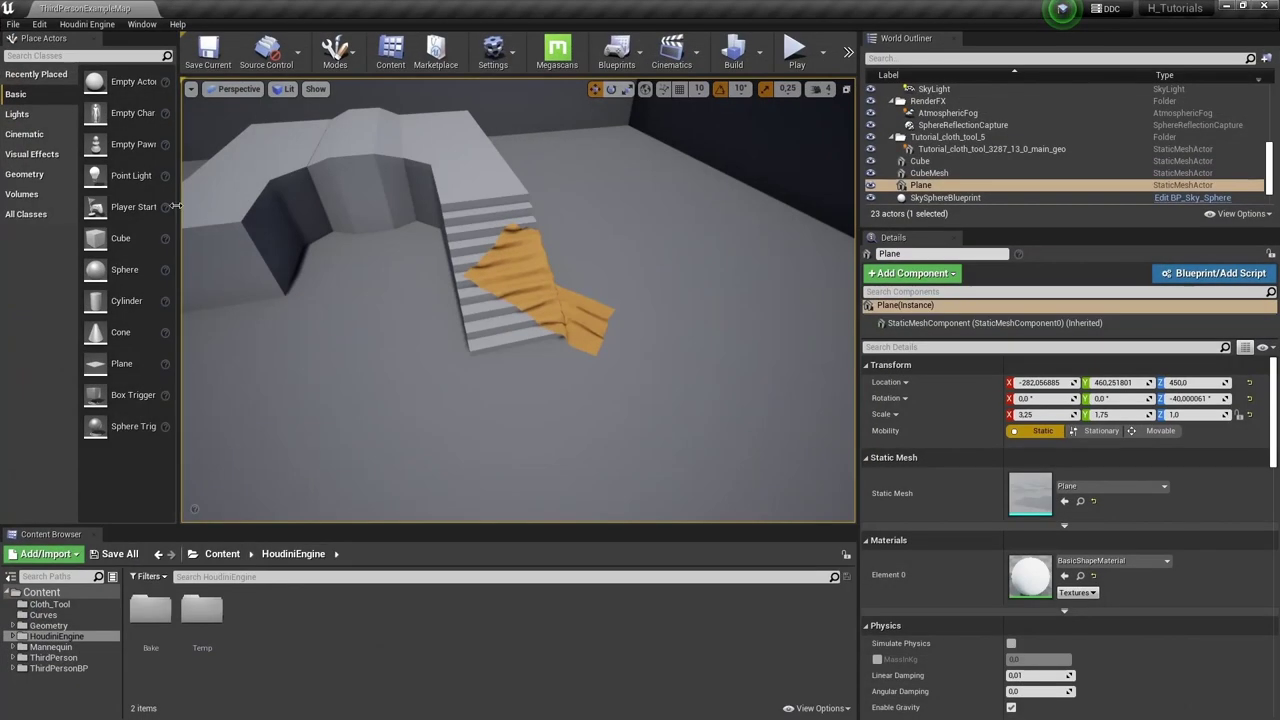
{"action": "left_click", "coordinate": [90, 25]}
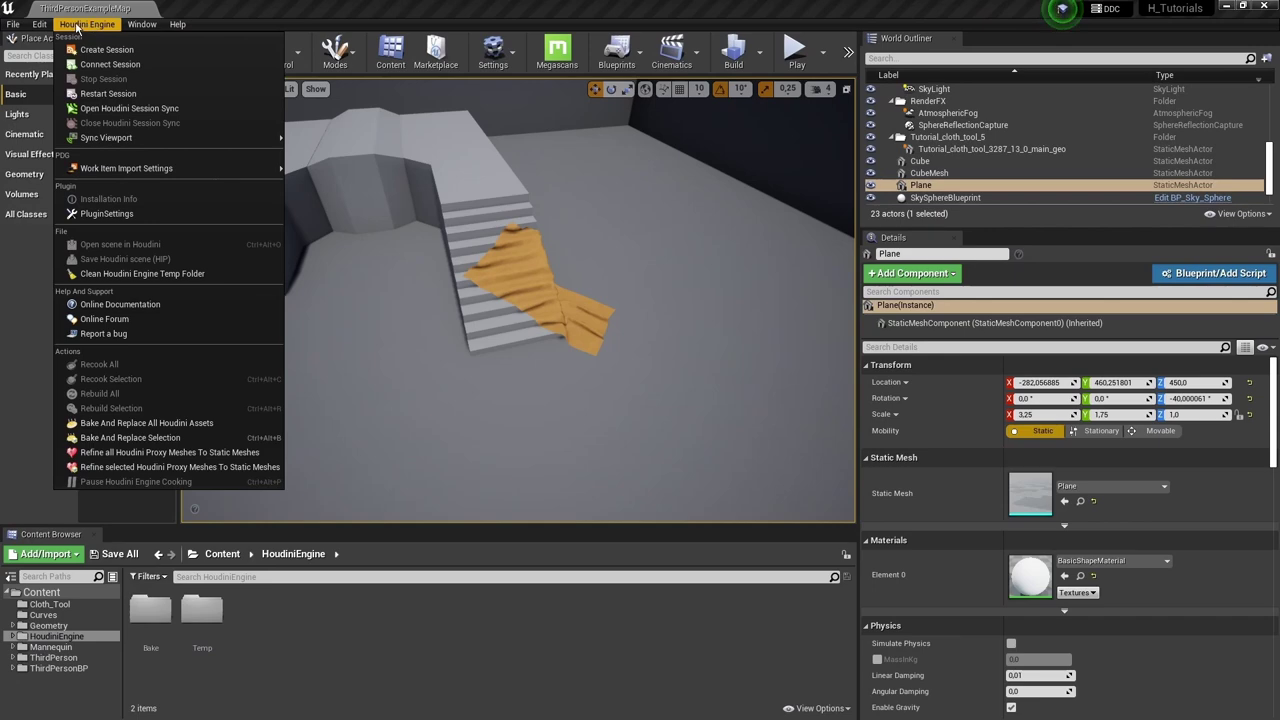
{"action": "left_click", "coordinate": [60, 25]}
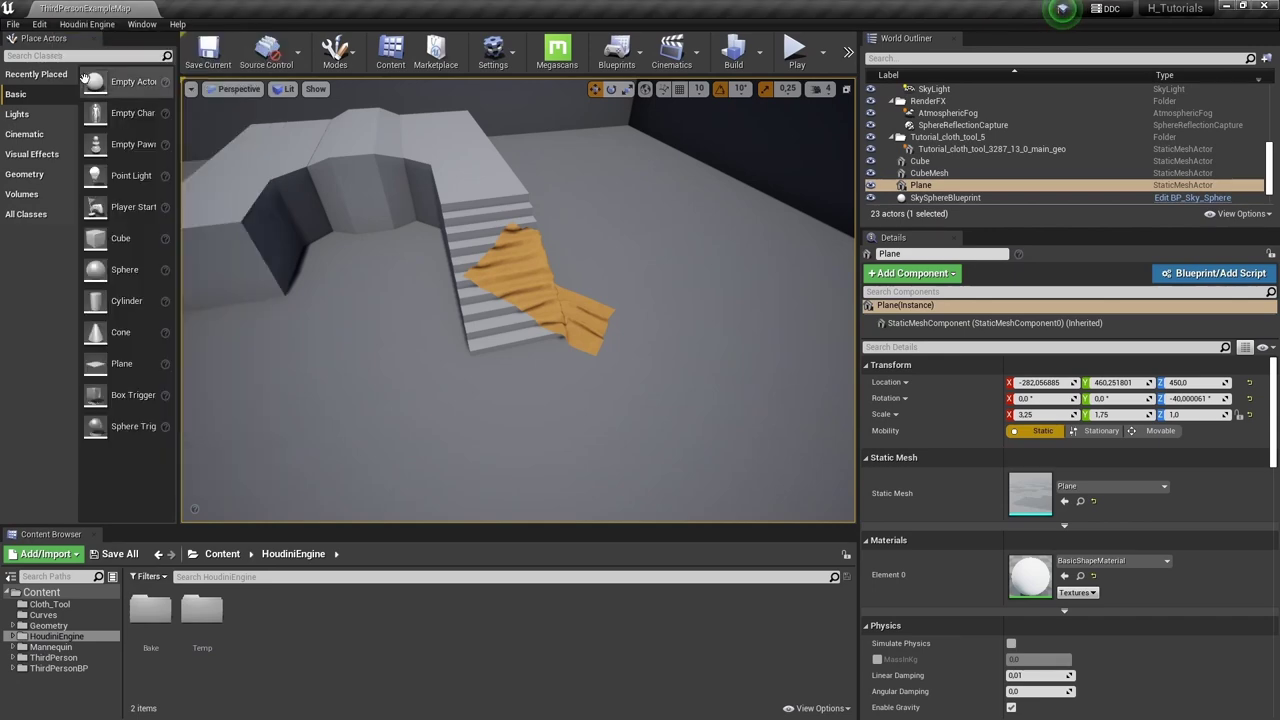
Check the Houdini Engine v2 entry among the project's installed plugins and close the plugin list.
{"action": "left_click", "coordinate": [39, 24]}
{"action": "left_click", "coordinate": [140, 229]}
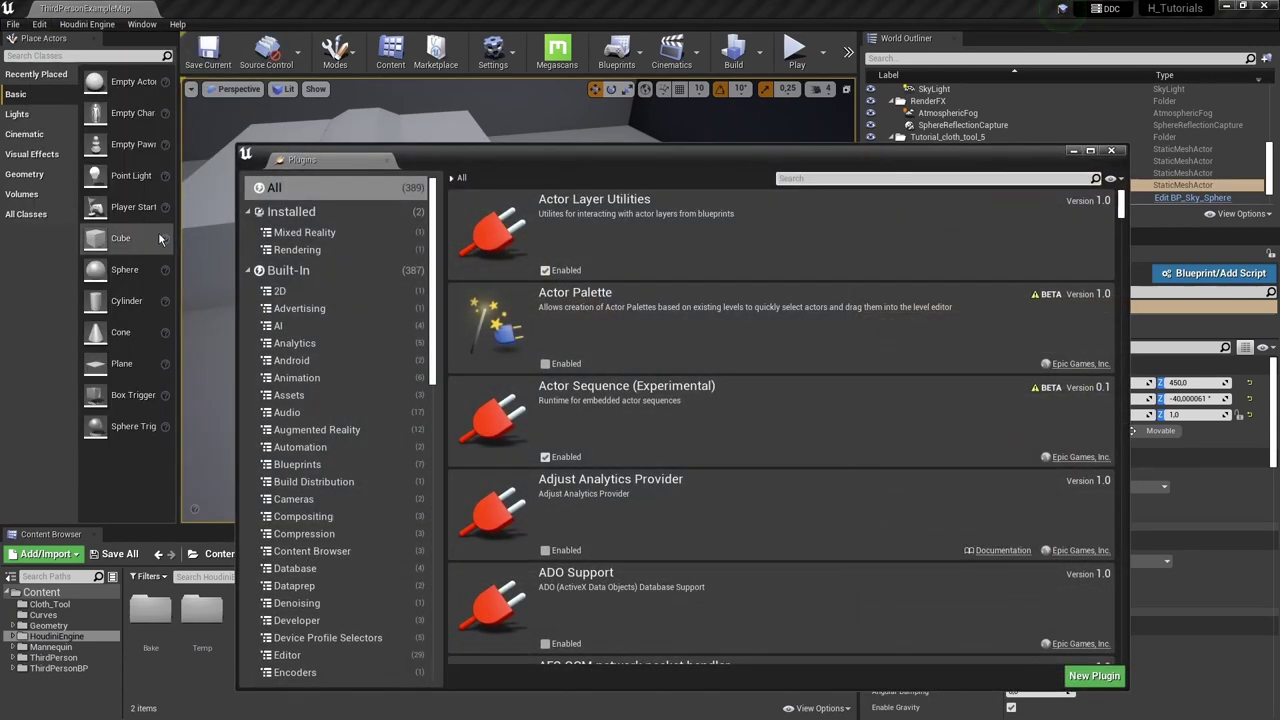
{"action": "left_click", "coordinate": [298, 212]}
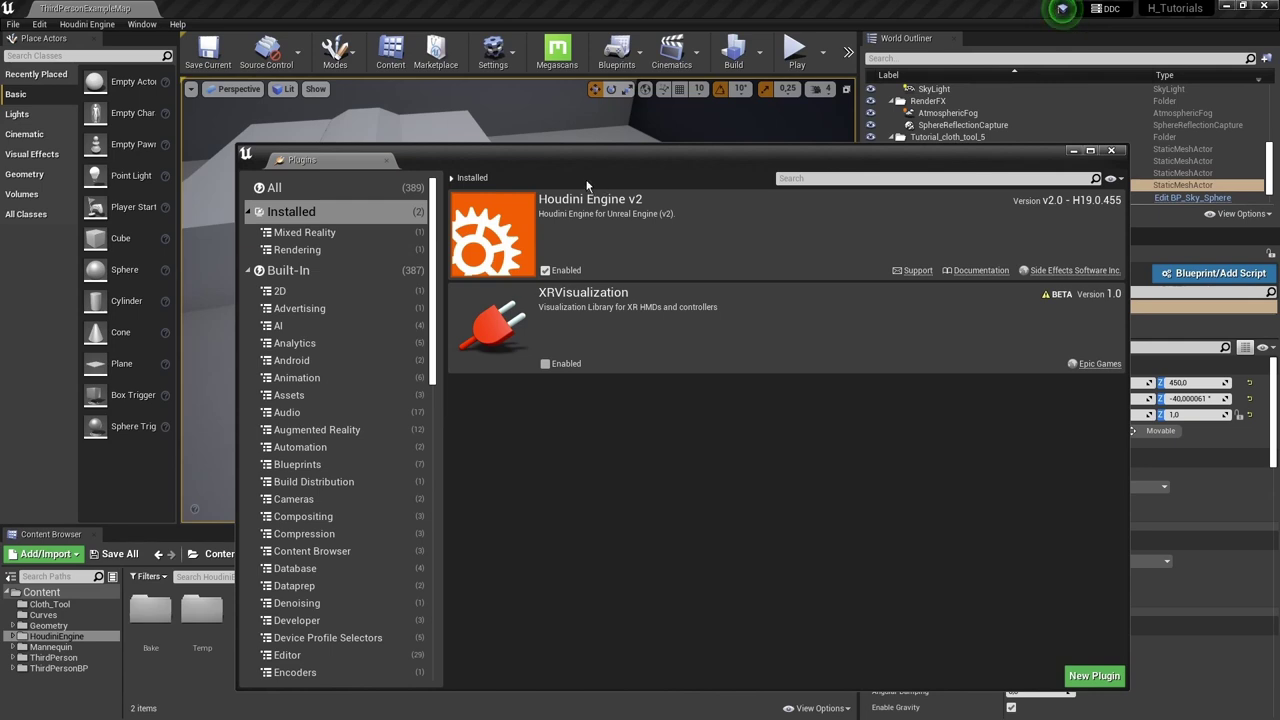
{"action": "left_click_drag", "start_coordinate": [636, 163], "coordinate": [536, 122]}
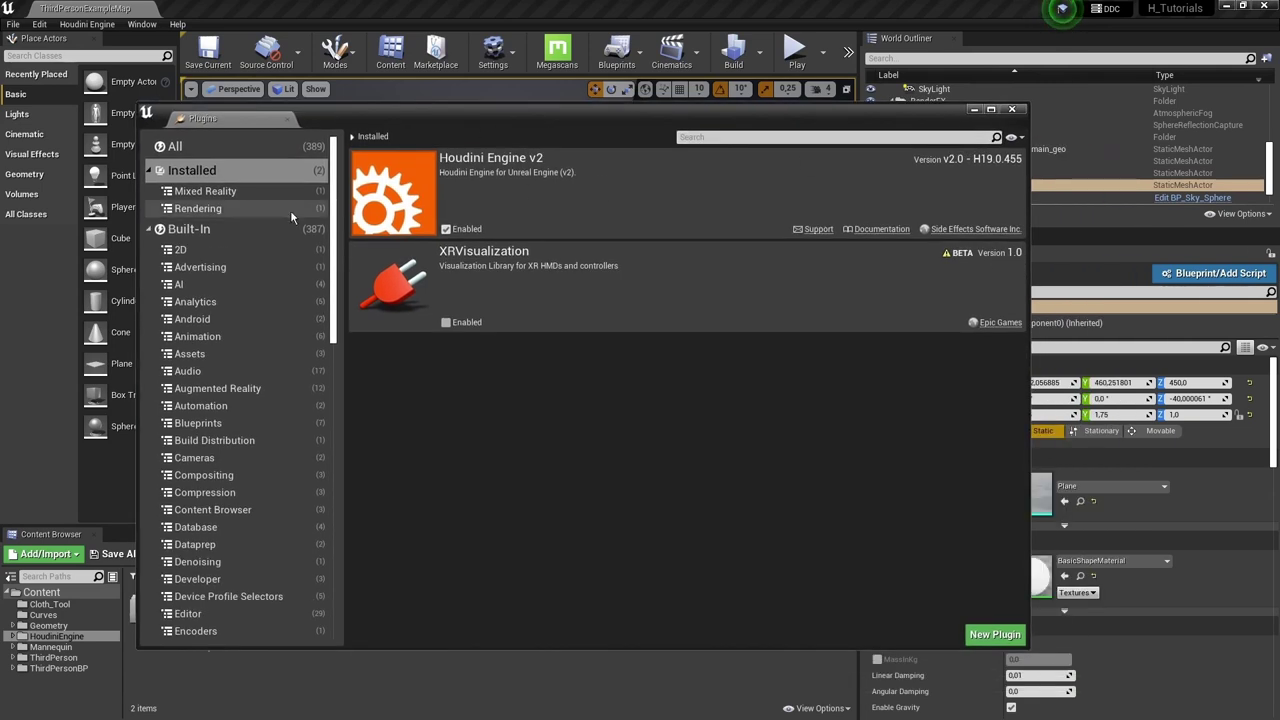
{"action": "left_click", "coordinate": [1012, 109]}
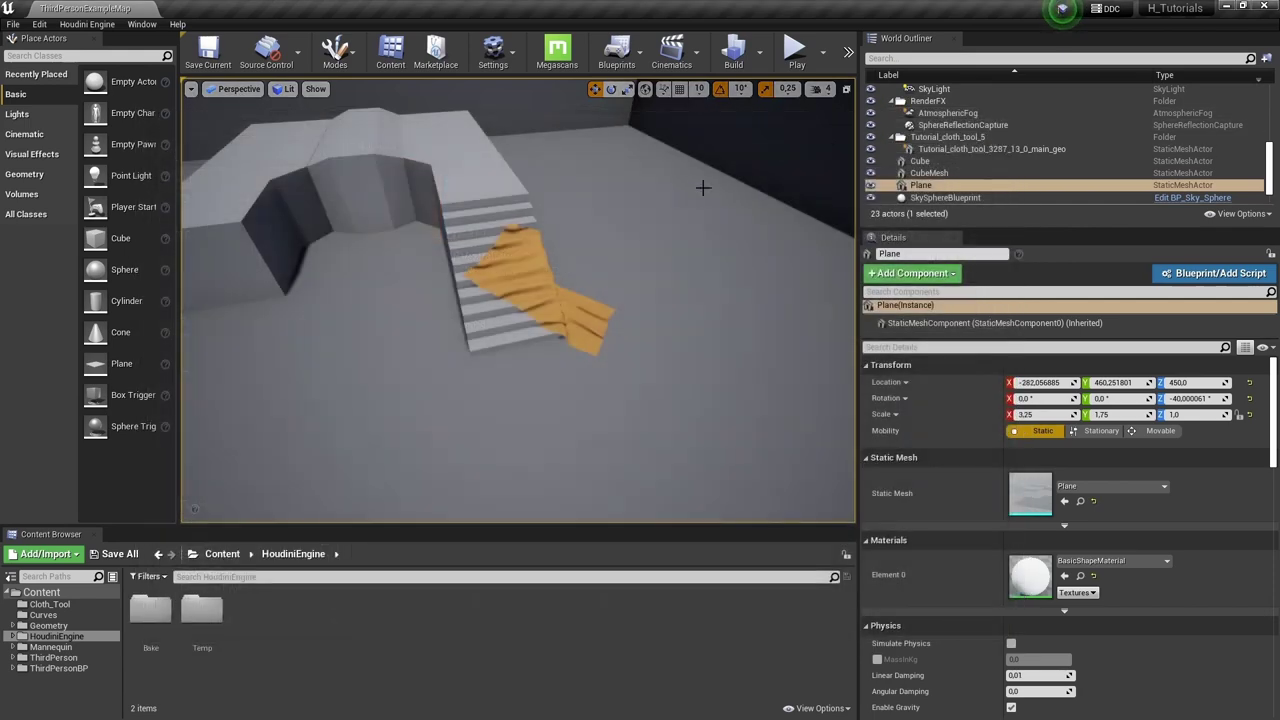
Import the Demo_Pipe1 digital asset into the root Content folder and place an instance on the floor near the stairs.
{"action": "left_click", "coordinate": [41, 592]}
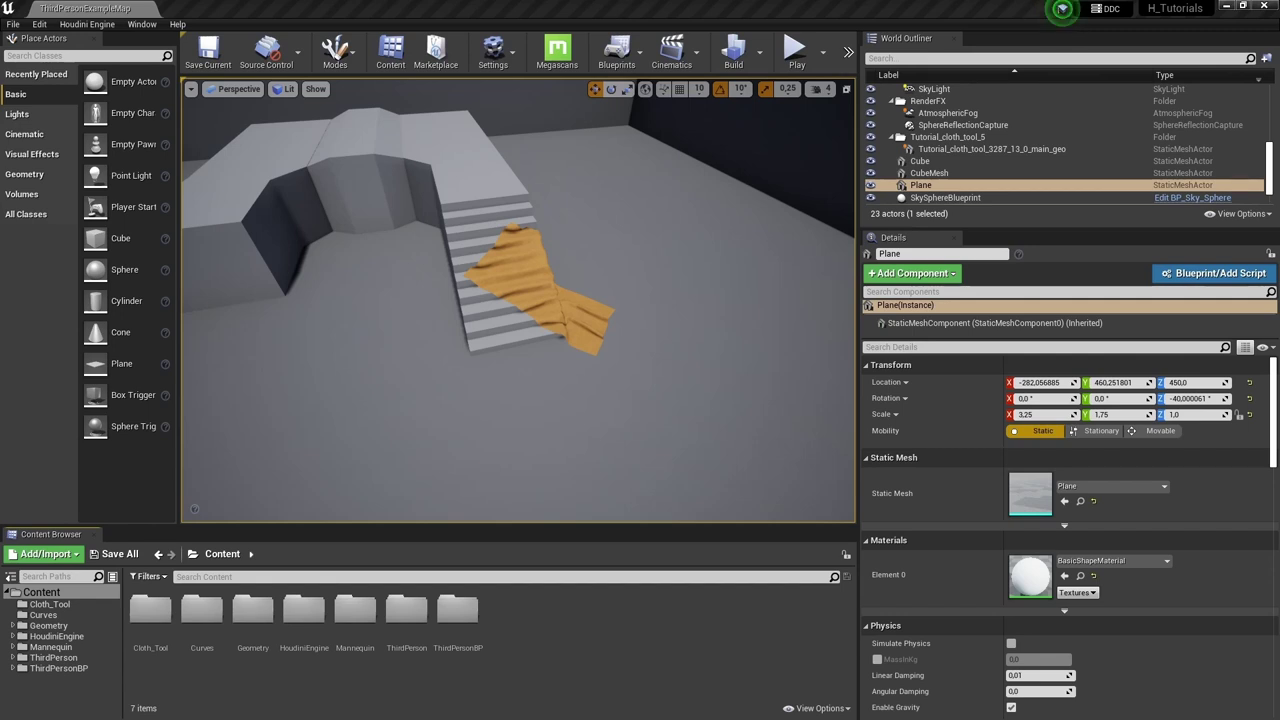
{"action": "left_click_drag", "start_coordinate": [744, 630], "coordinate": [571, 617]}
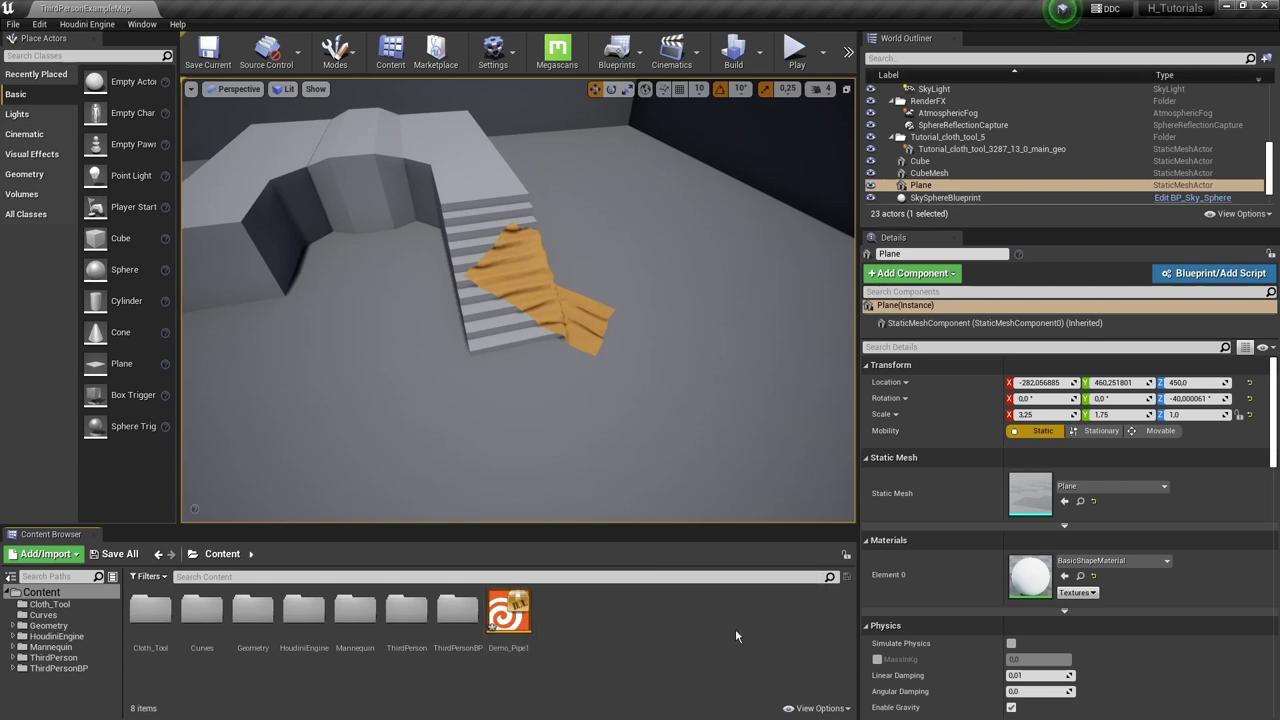
{"action": "left_click_drag", "start_coordinate": [511, 650], "coordinate": [446, 417]}
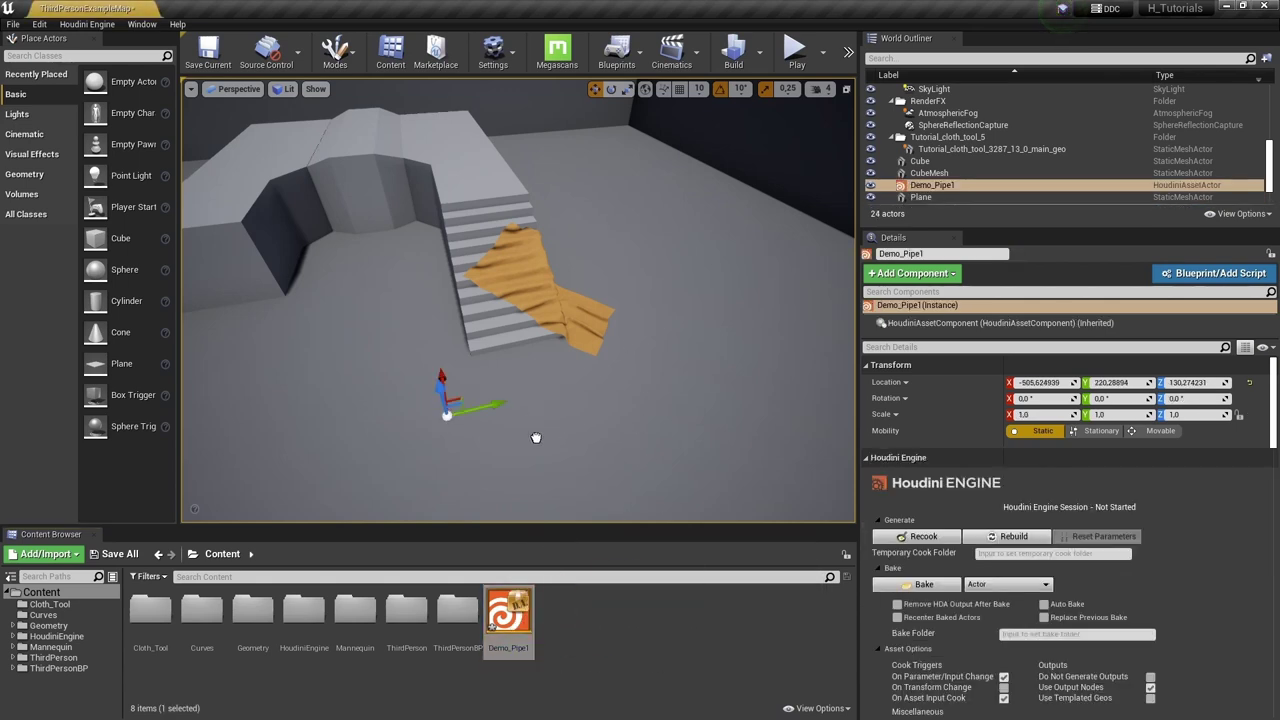
Move the Demo_Pipe1 actor across the floor to about X -753, Y -729 and frame it.
{"action": "scroll", "coordinate": [536, 438], "scroll_direction": "down", "scroll_amount": 1}
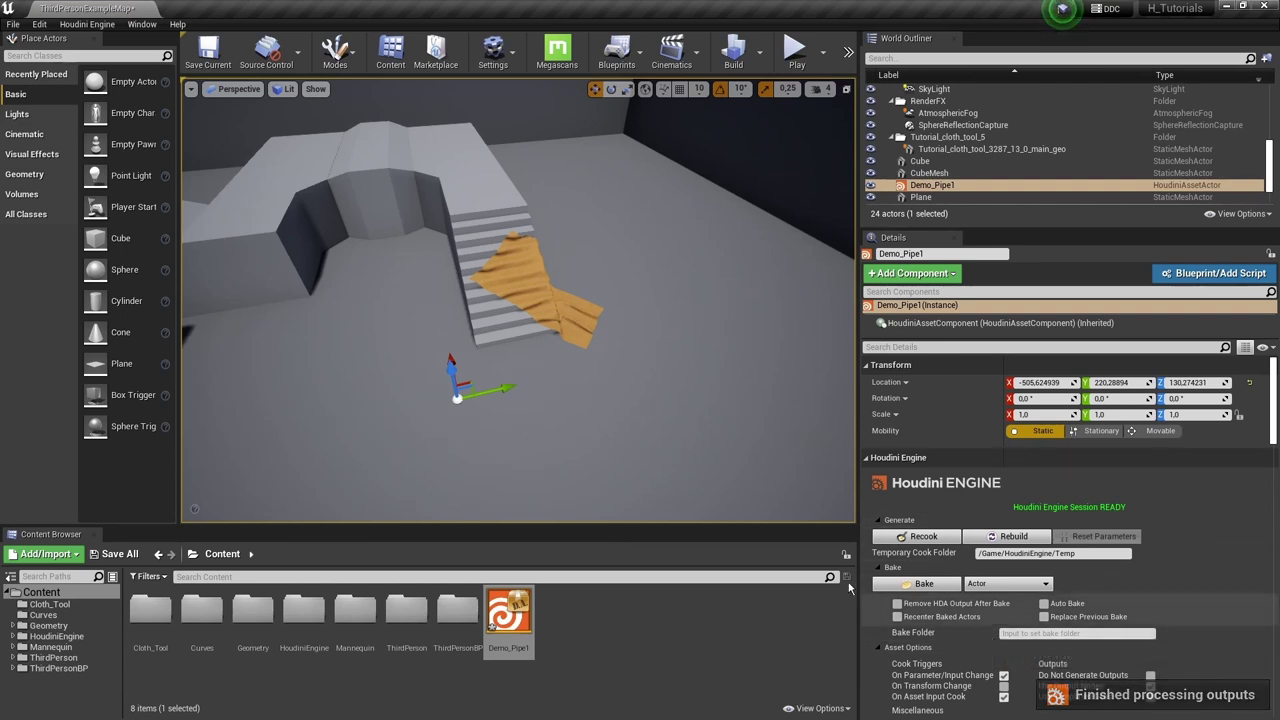
{"action": "right_click_drag", "start_coordinate": [536, 437], "coordinate": [600, 417]}
{"action": "left_click_drag", "start_coordinate": [600, 417], "coordinate": [328, 265], "text": "alt"}
{"action": "key", "text": "f"}
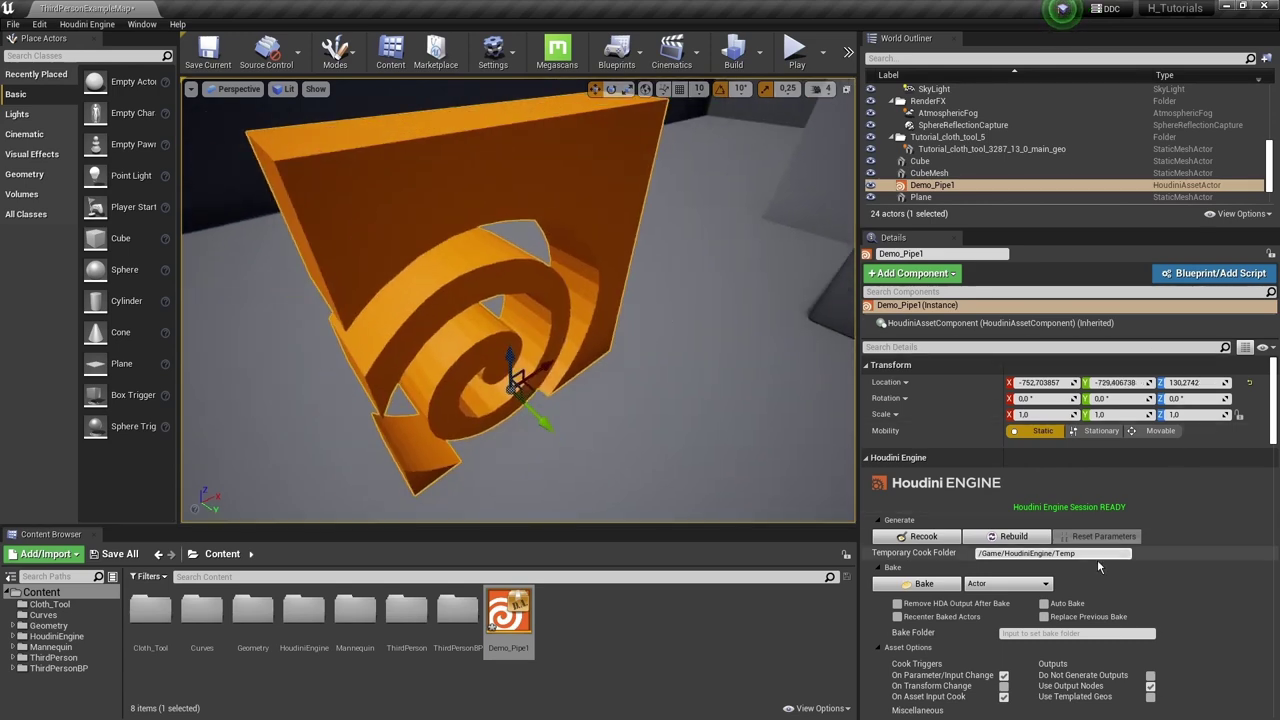
Set Demo_Pipe1's Sub-Network Input #1 to Curve Input.
{"action": "scroll", "coordinate": [1092, 554], "scroll_direction": "down", "scroll_amount": 4}
{"action": "scroll", "coordinate": [1088, 548], "scroll_direction": "down", "scroll_amount": 5}
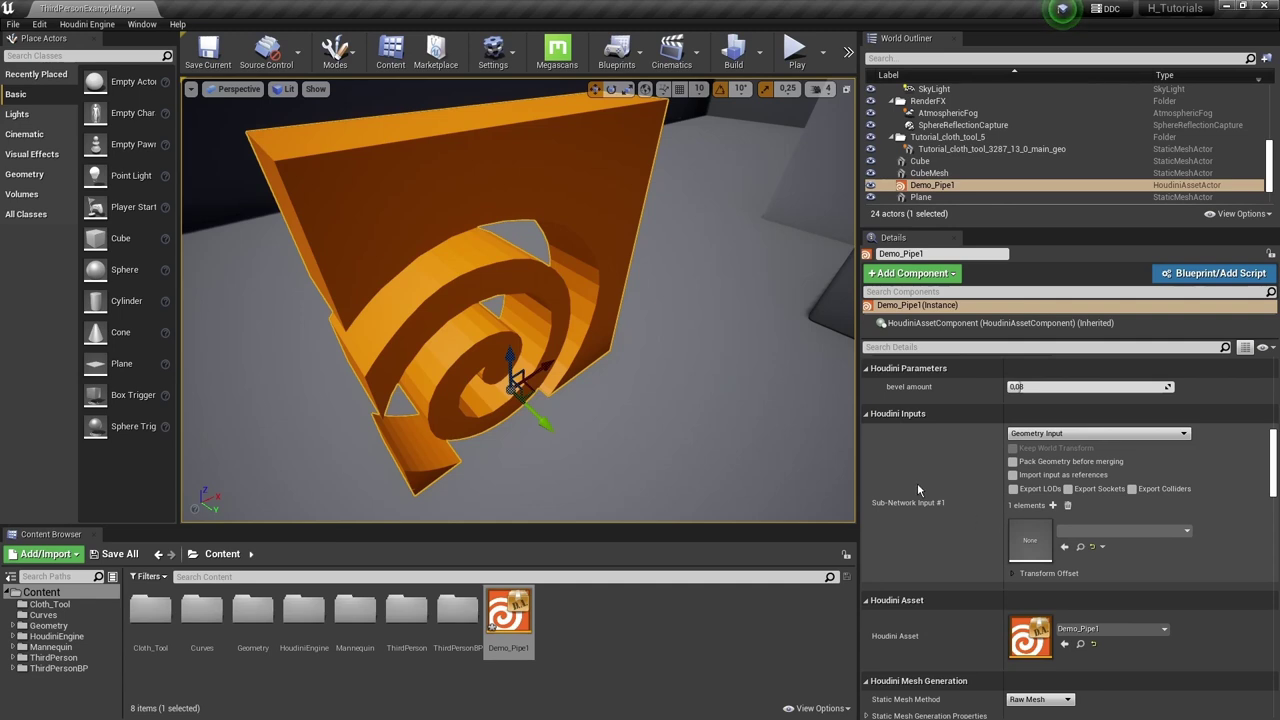
{"action": "scroll", "coordinate": [917, 483], "scroll_direction": "up", "scroll_amount": 2}
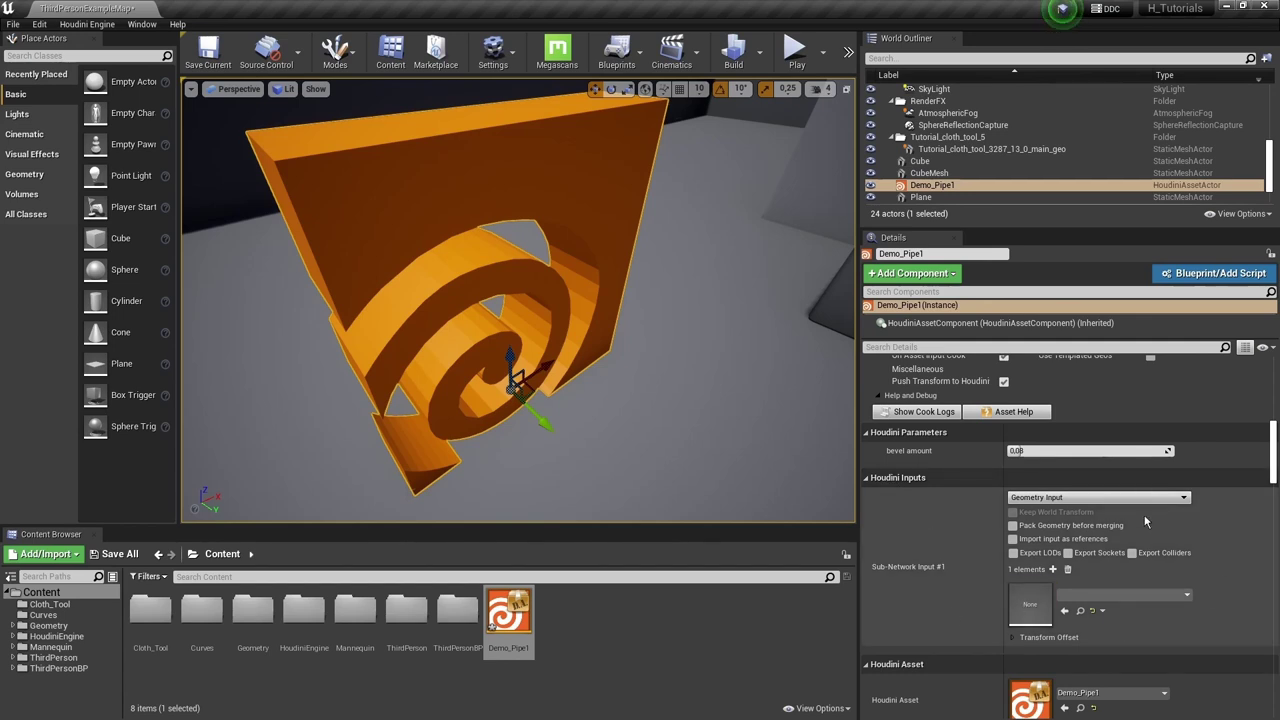
{"action": "left_click", "coordinate": [1035, 505]}
{"action": "left_click", "coordinate": [1036, 518]}
Extend the pipe's curve from its end point with three new points zigzagging over the floor, raising the last one upward.
{"action": "left_click", "coordinate": [627, 300]}
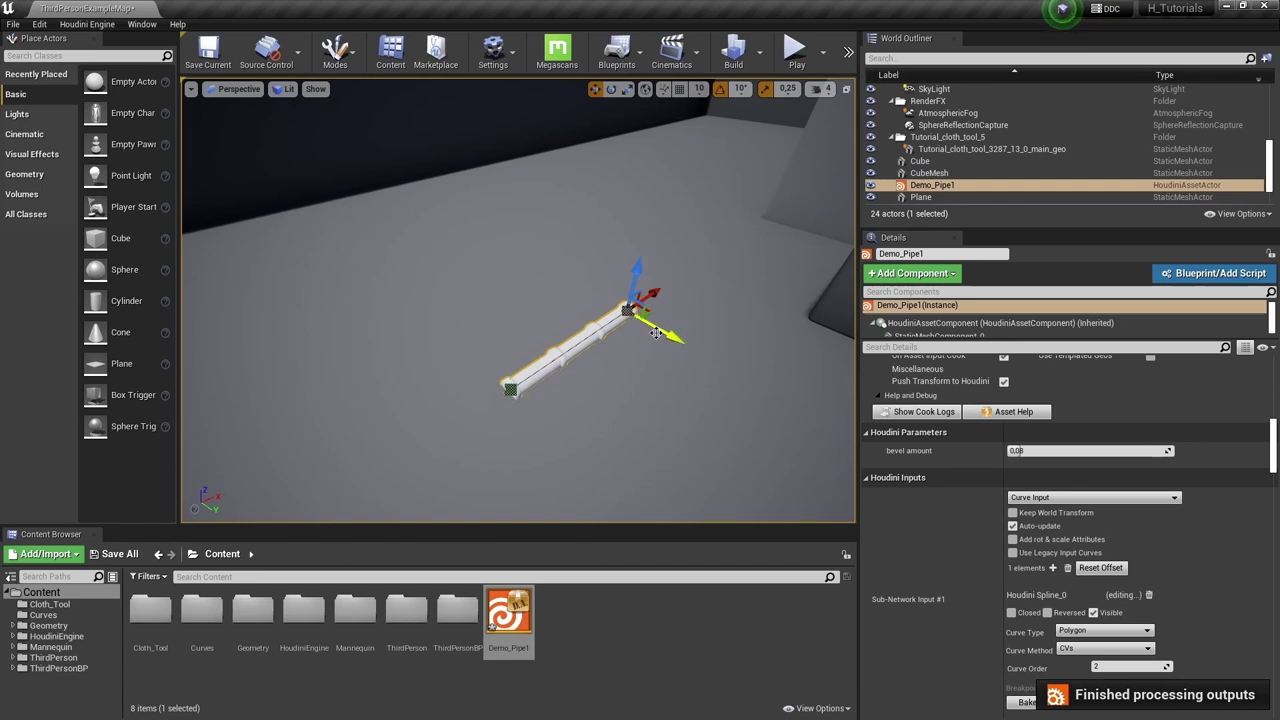
{"action": "left_click_drag", "start_coordinate": [662, 342], "coordinate": [760, 223]}
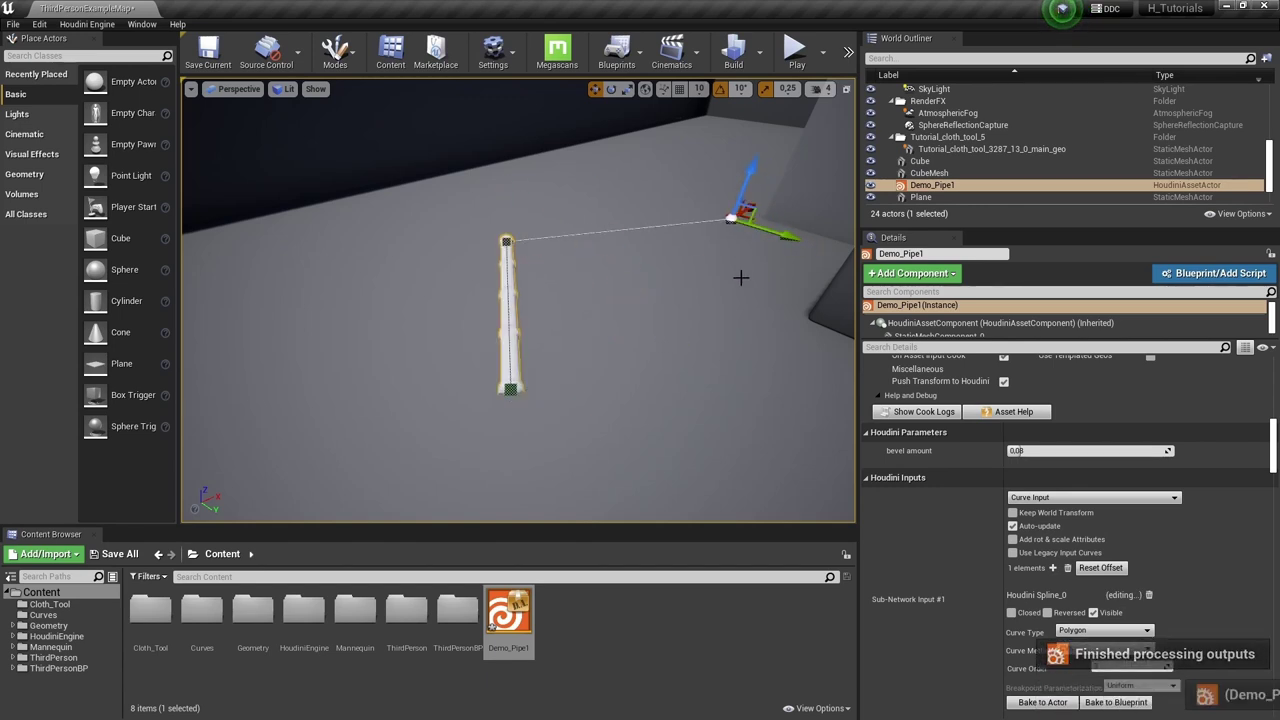
{"action": "right_click_drag", "start_coordinate": [760, 223], "coordinate": [810, 150]}
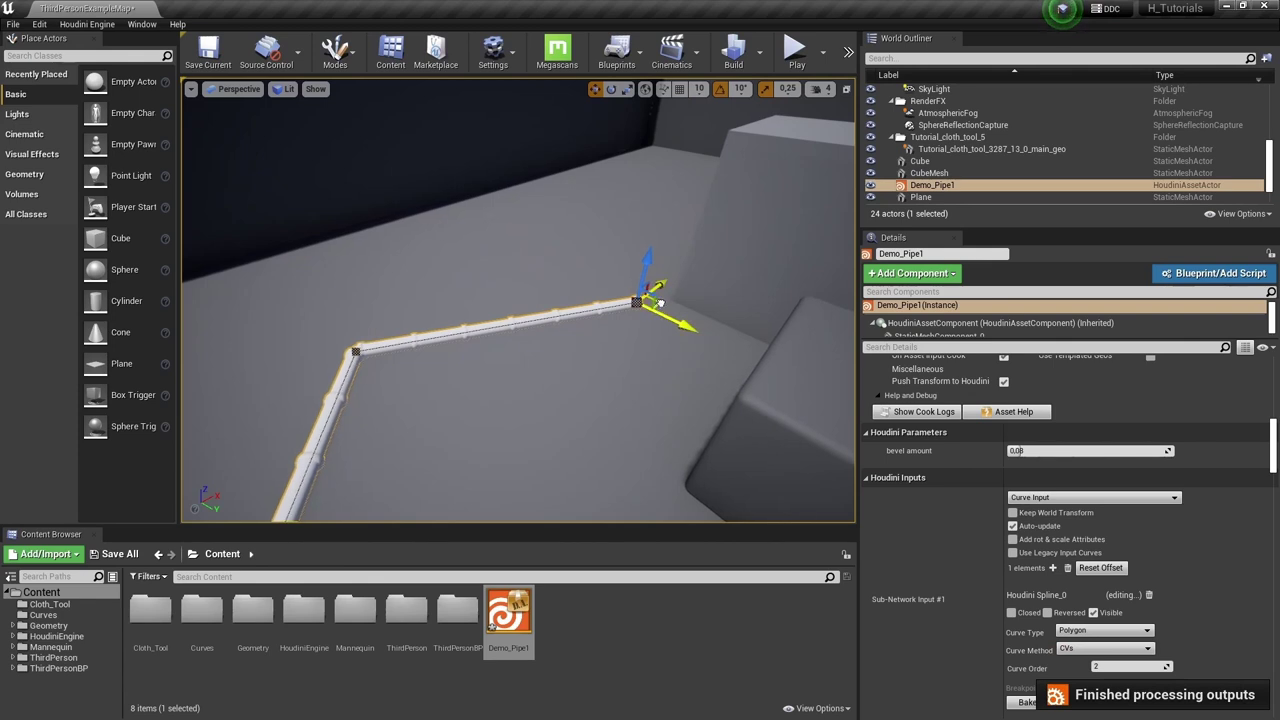
{"action": "left_click_drag", "start_coordinate": [664, 316], "coordinate": [459, 262], "text": "alt"}
{"action": "left_click_drag", "start_coordinate": [433, 193], "coordinate": [424, 110], "text": "alt"}
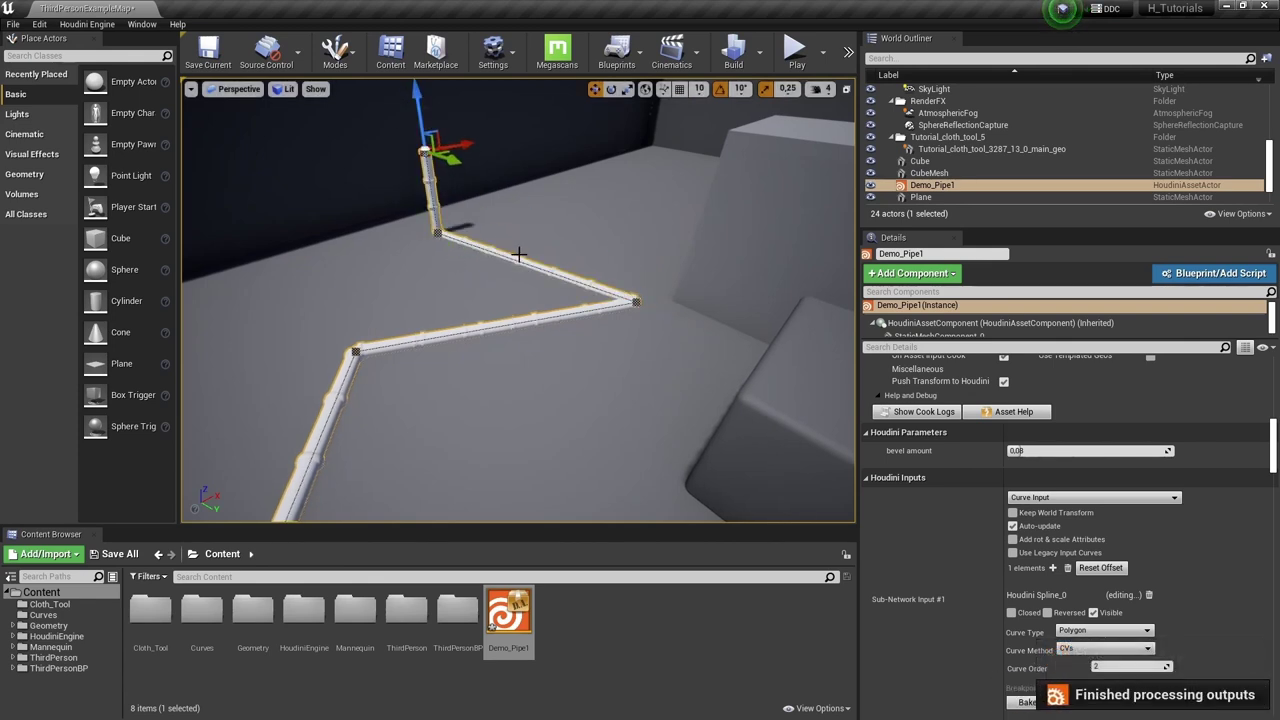
Set the pipe's bevel amount to 0.366853 and reposition the curve's far corner point closer to its neighbouring points.
{"action": "right_click_drag", "start_coordinate": [518, 255], "coordinate": [575, 270]}
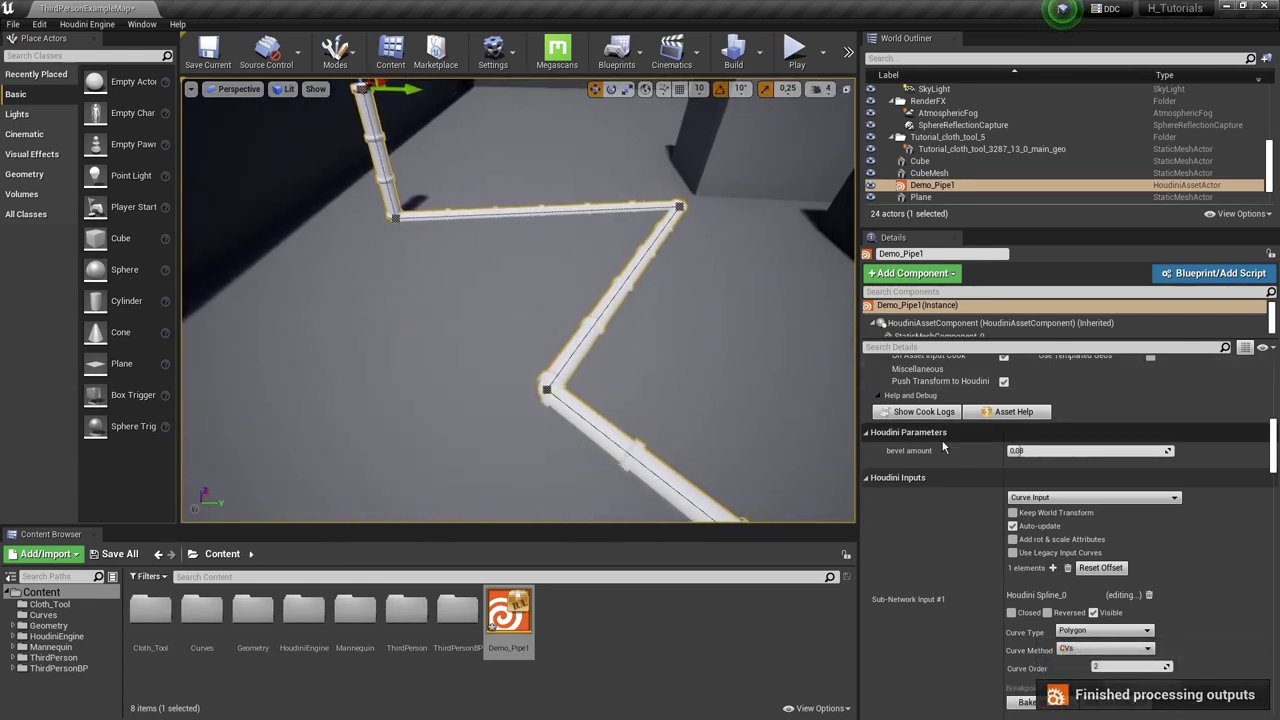
{"action": "left_click_drag", "start_coordinate": [1027, 451], "coordinate": [1068, 451]}
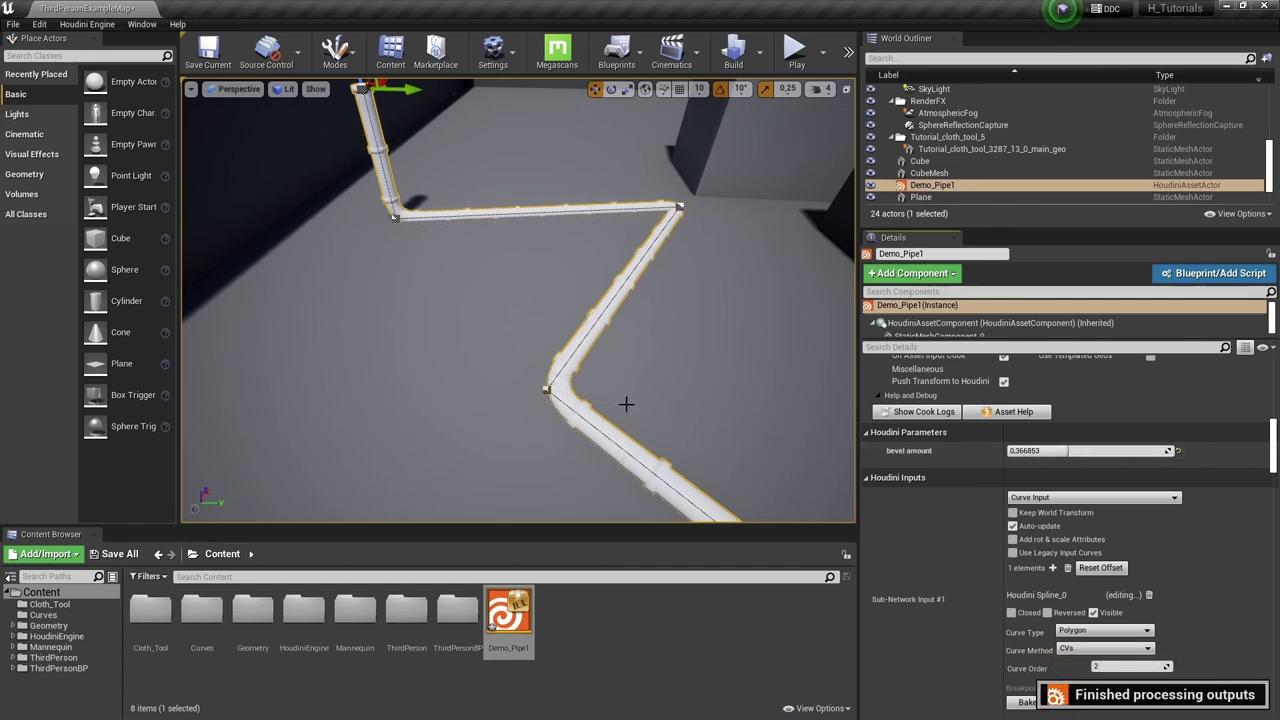
{"action": "right_click_drag", "start_coordinate": [626, 403], "coordinate": [651, 320]}
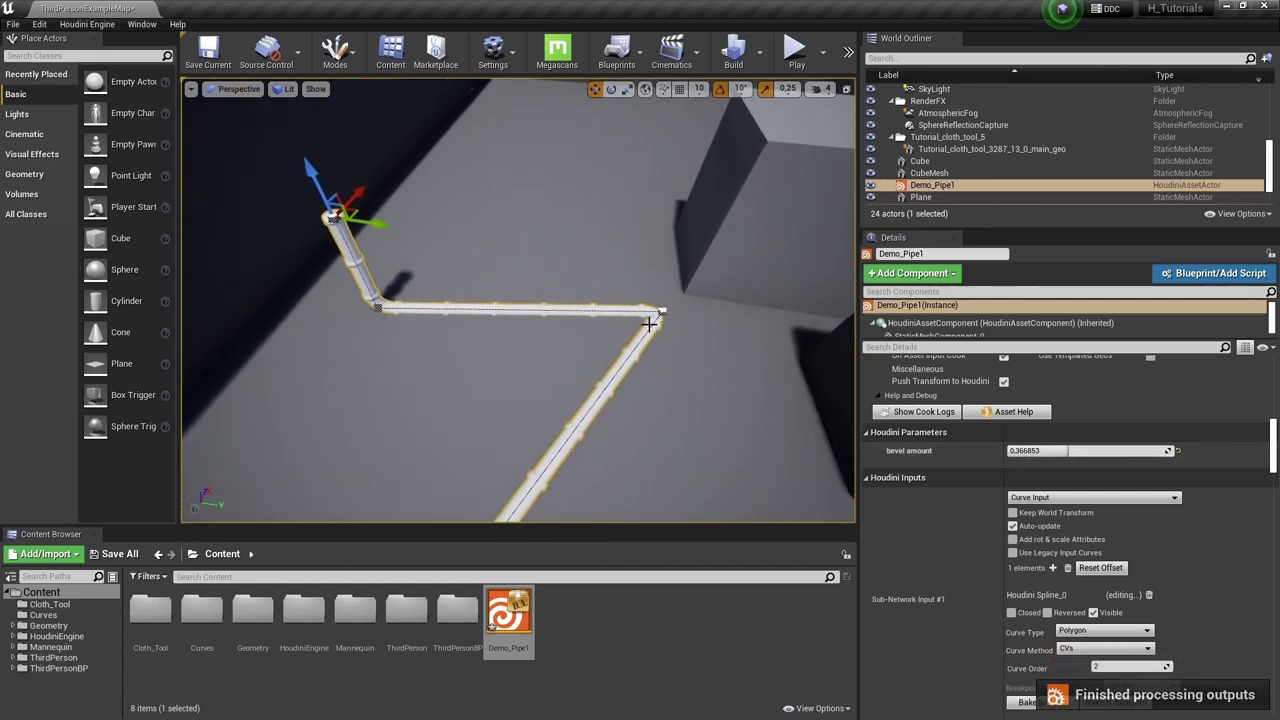
{"action": "left_click", "coordinate": [661, 312]}
{"action": "left_click_drag", "start_coordinate": [662, 313], "coordinate": [549, 357]}
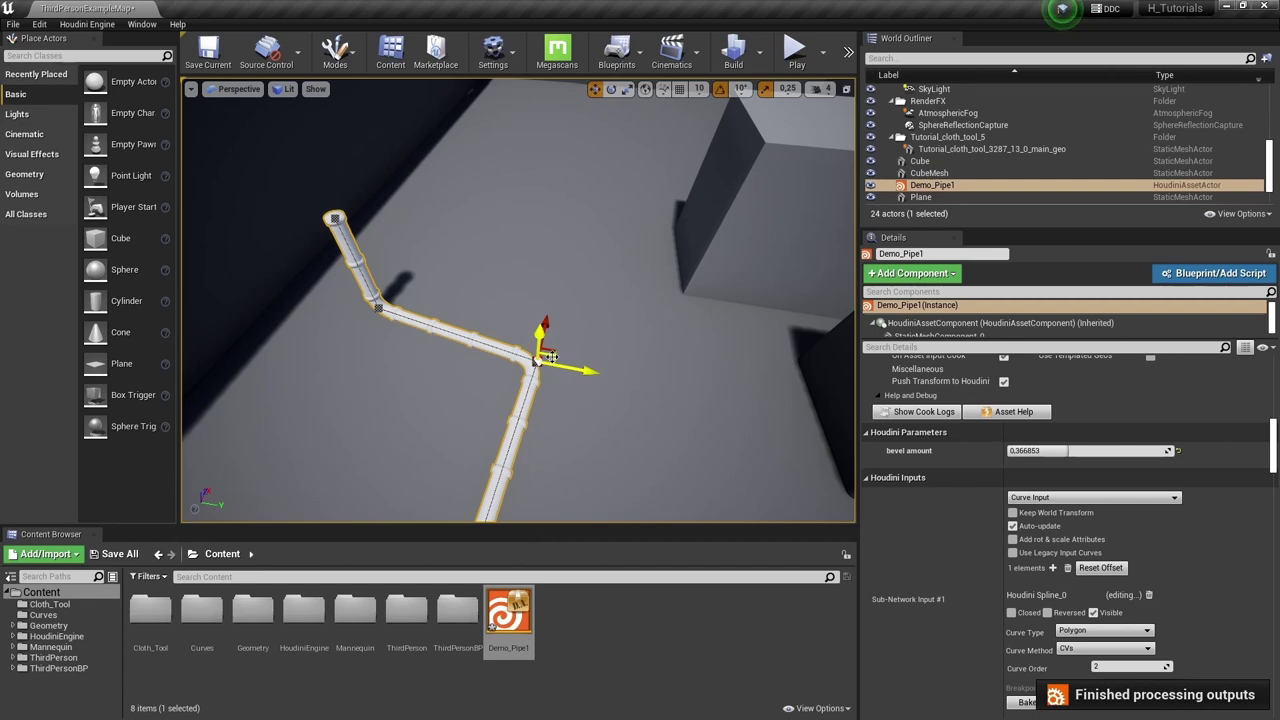
Examine the bends and rings of the pipe from several angles, with the editor overlays hidden.
{"action": "right_click_drag", "start_coordinate": [574, 406], "coordinate": [619, 353]}
{"action": "key", "text": "w"}
{"action": "key", "text": "g"}
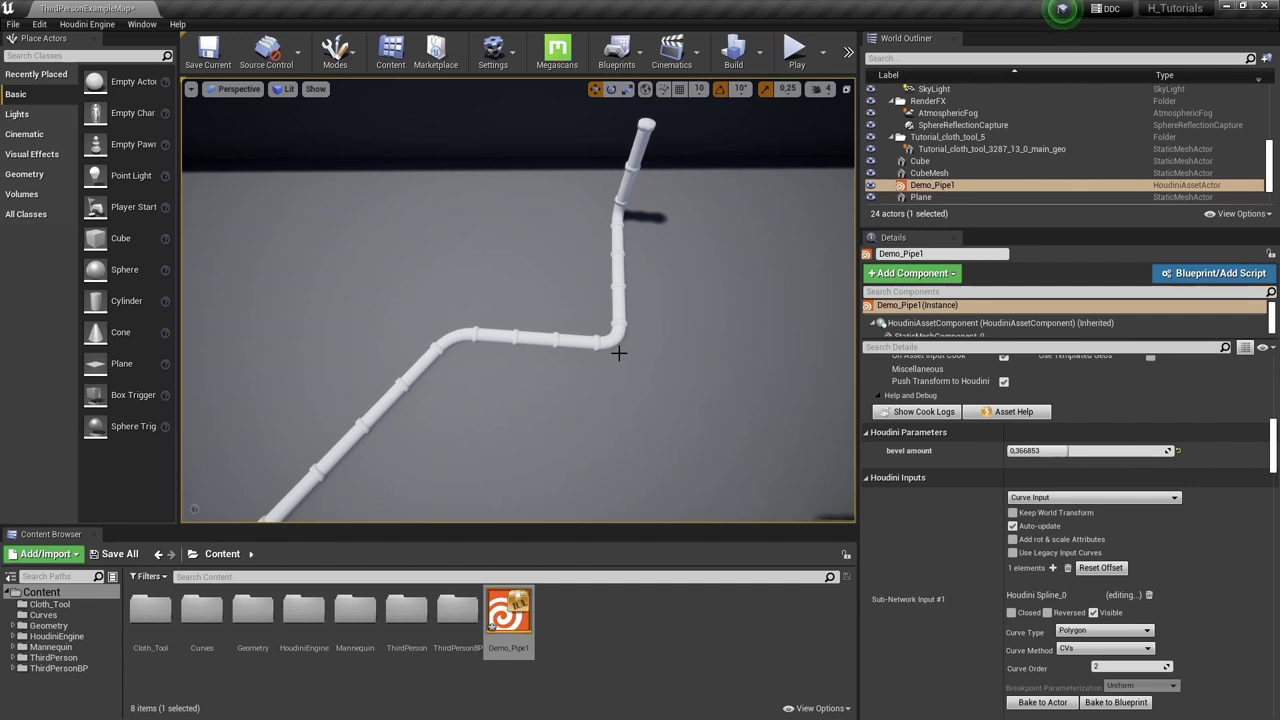
{"action": "left_click", "coordinate": [590, 346]}
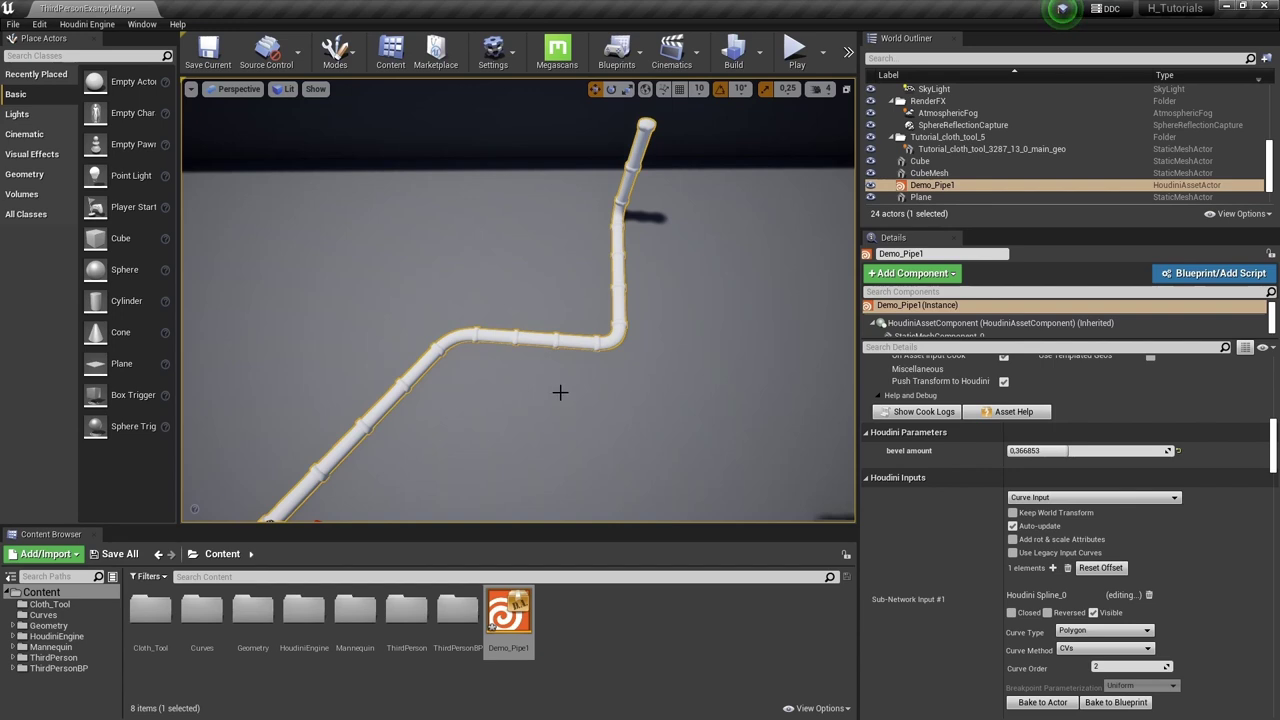
{"action": "mouse_move", "coordinate": [607, 395]}
{"action": "right_mouse_down"}
{"action": "mouse_move", "coordinate": [500, 390]}
{"action": "mouse_move", "coordinate": [586, 391]}
{"action": "right_mouse_up"}
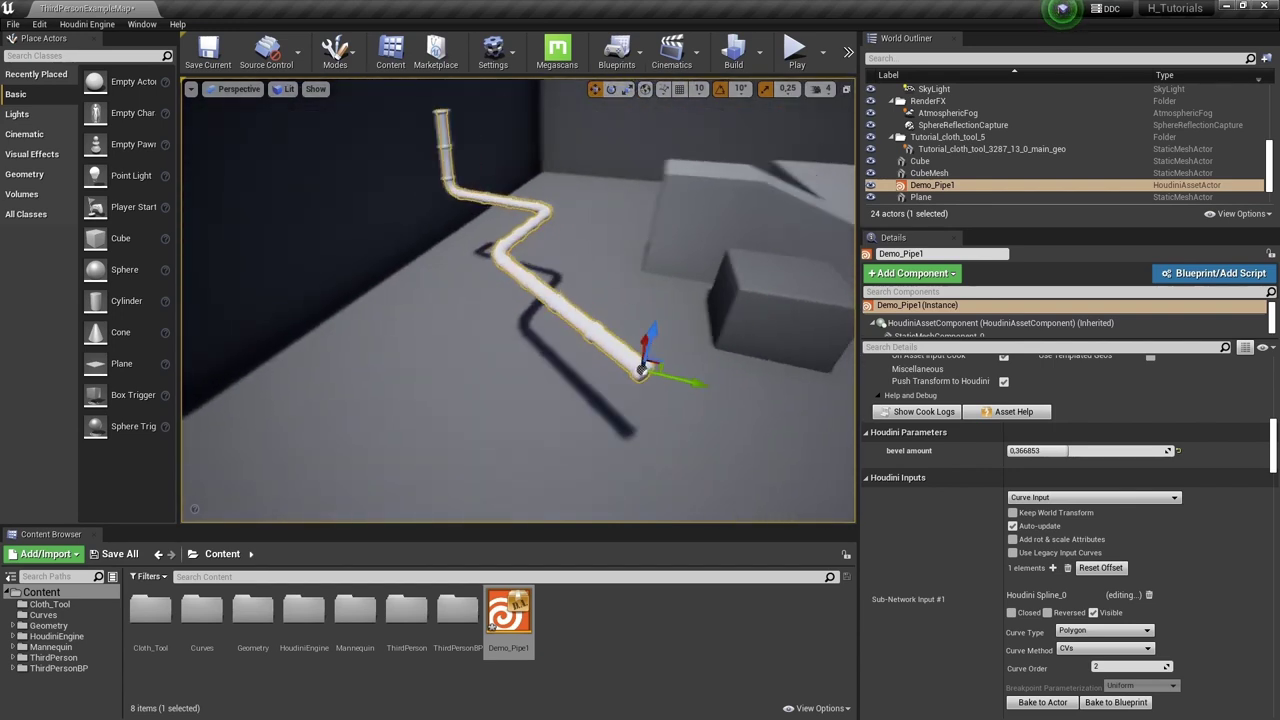
{"action": "right_click_drag", "start_coordinate": [523, 327], "coordinate": [523, 327]}
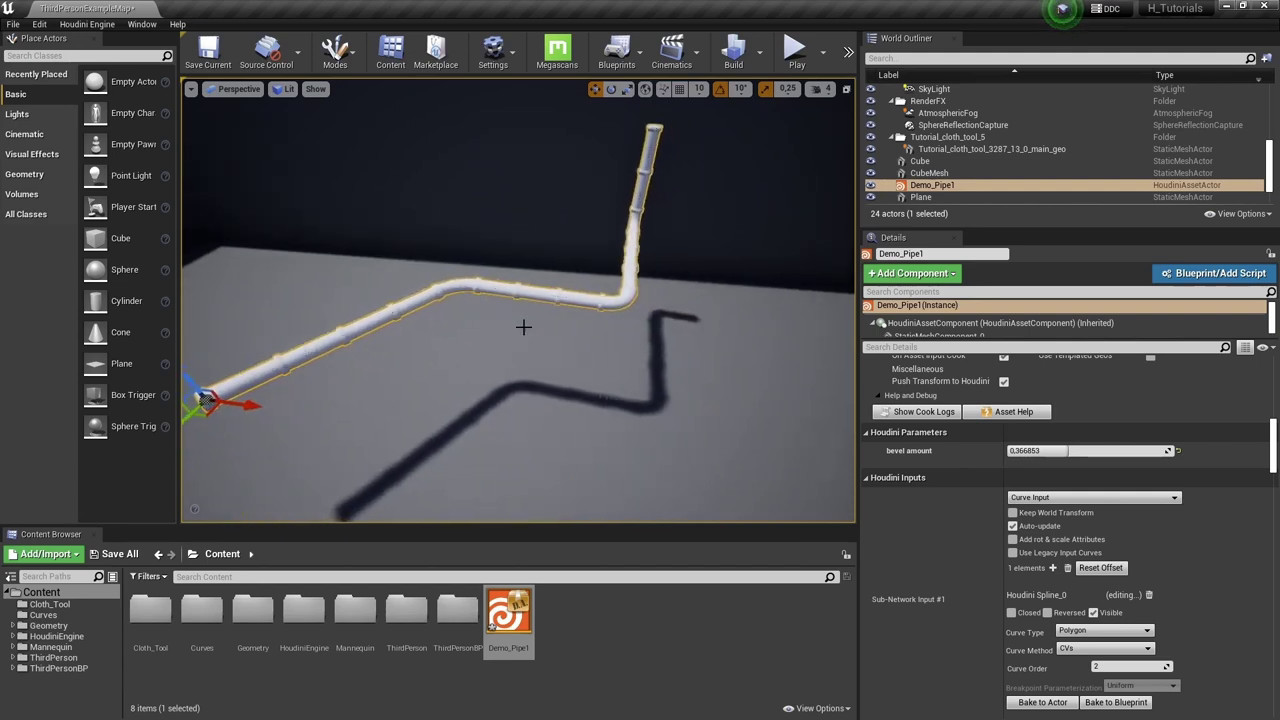
{"action": "key", "text": "g"}
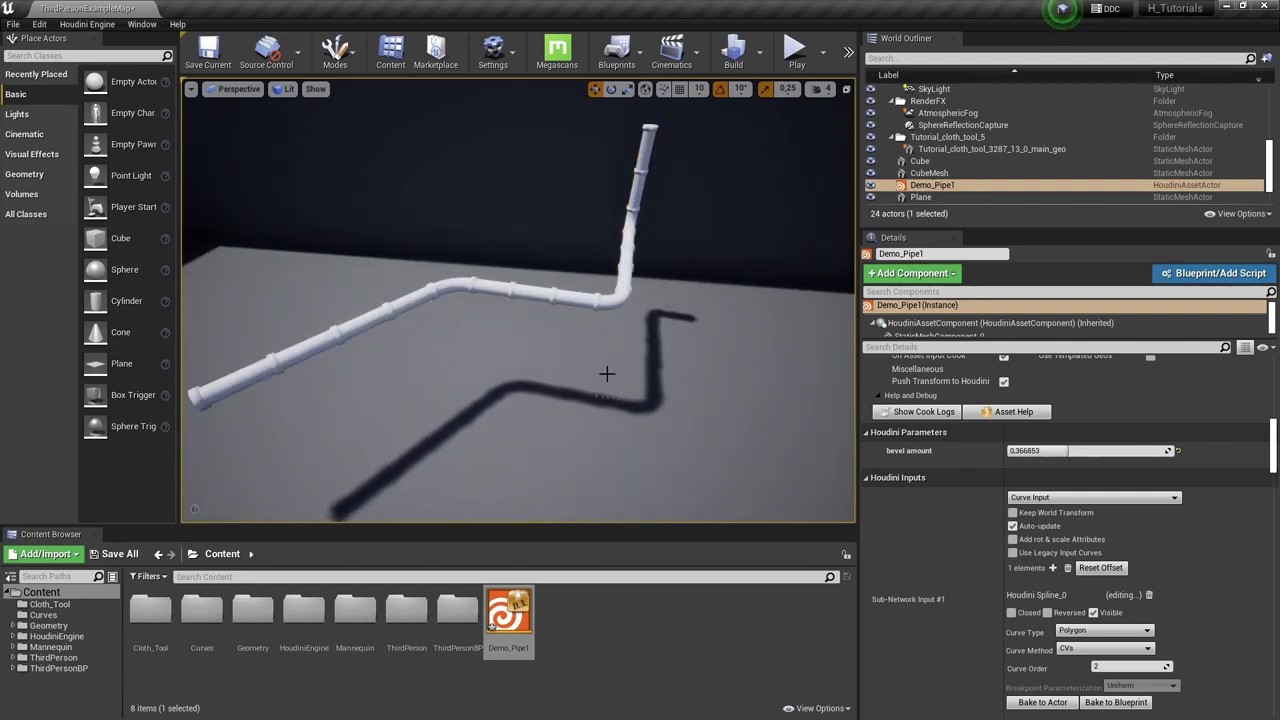
{"action": "right_click_drag", "start_coordinate": [606, 374], "coordinate": [620, 408]}
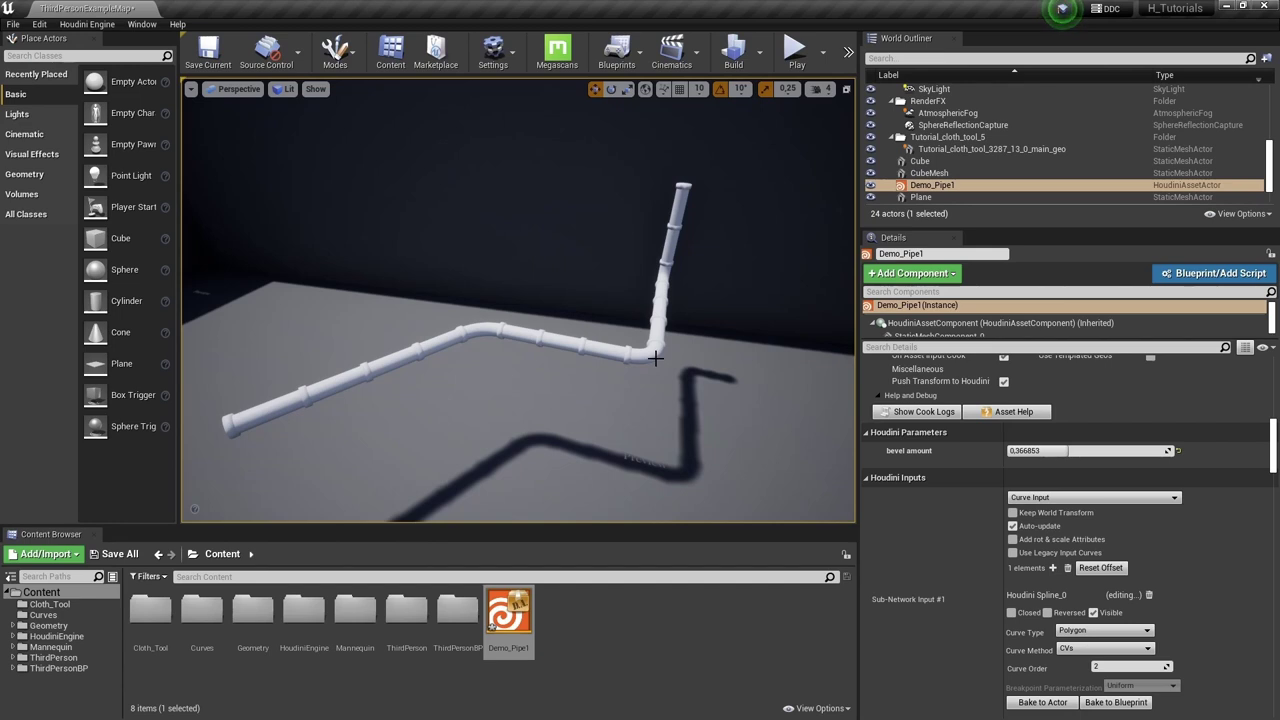